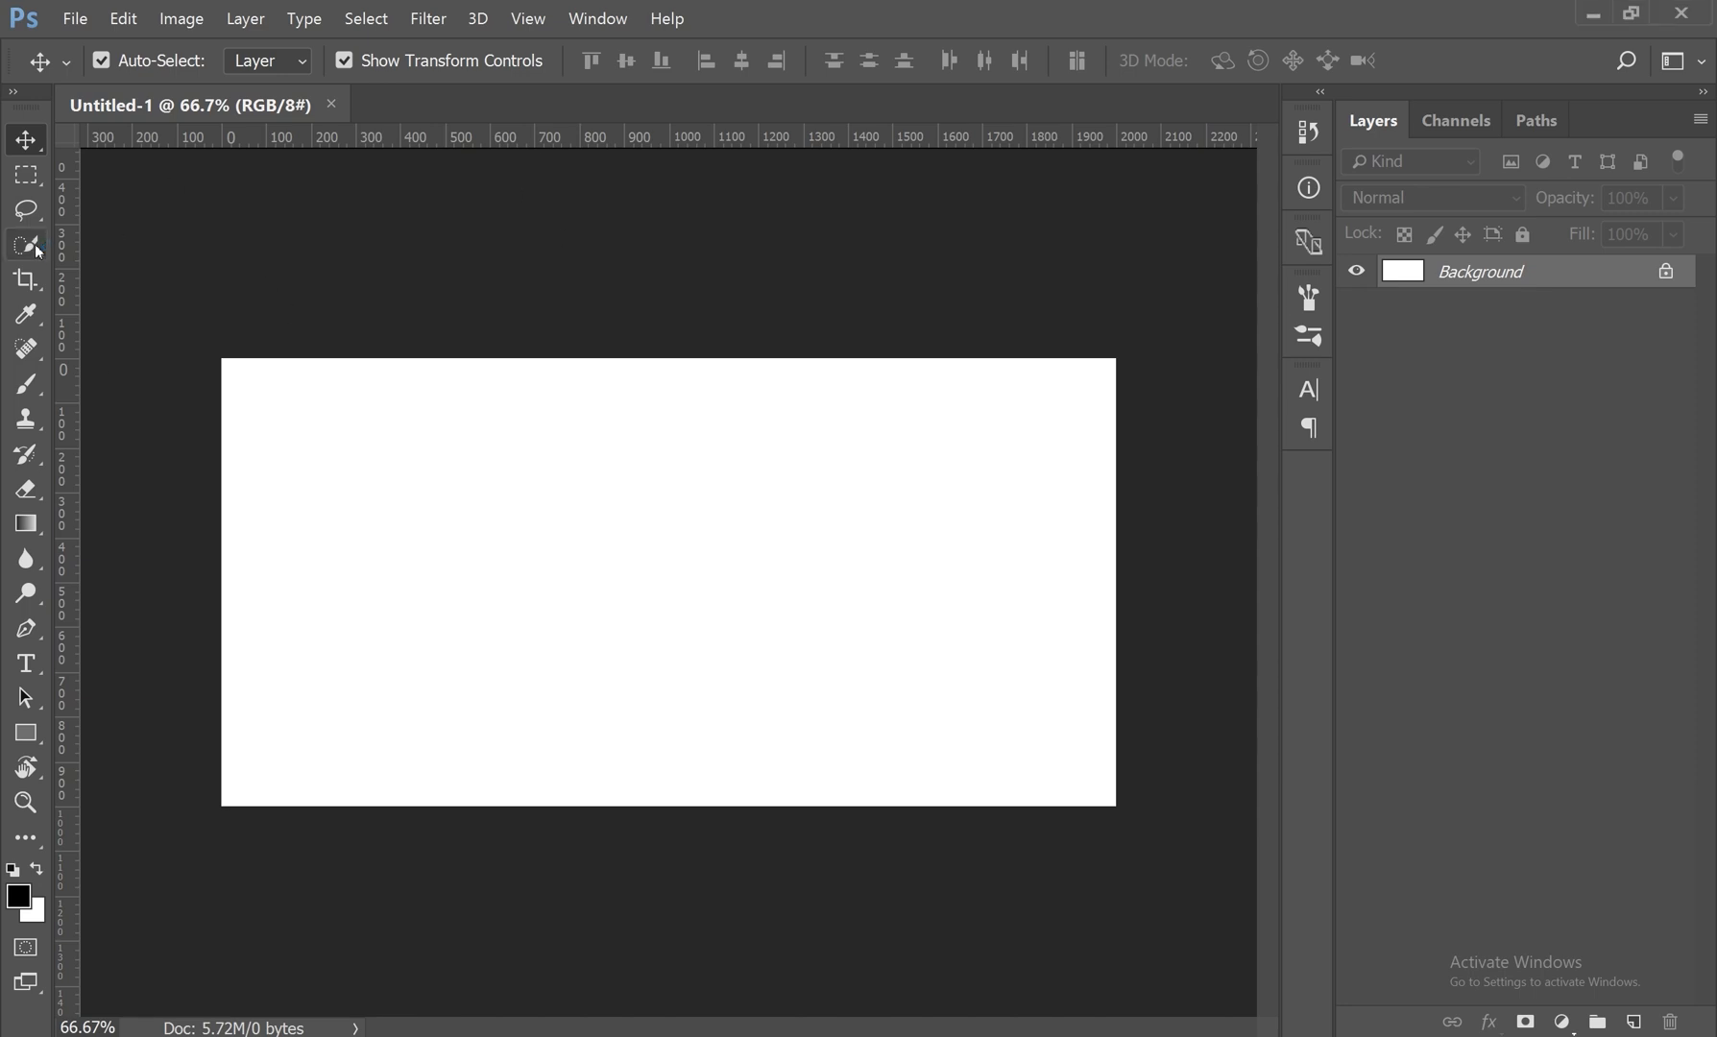
Step: Paint a broad black zigzag stroke across the white canvas with the soft 450 px Brush tool
left_click_drag(34, 380, 161, 385)
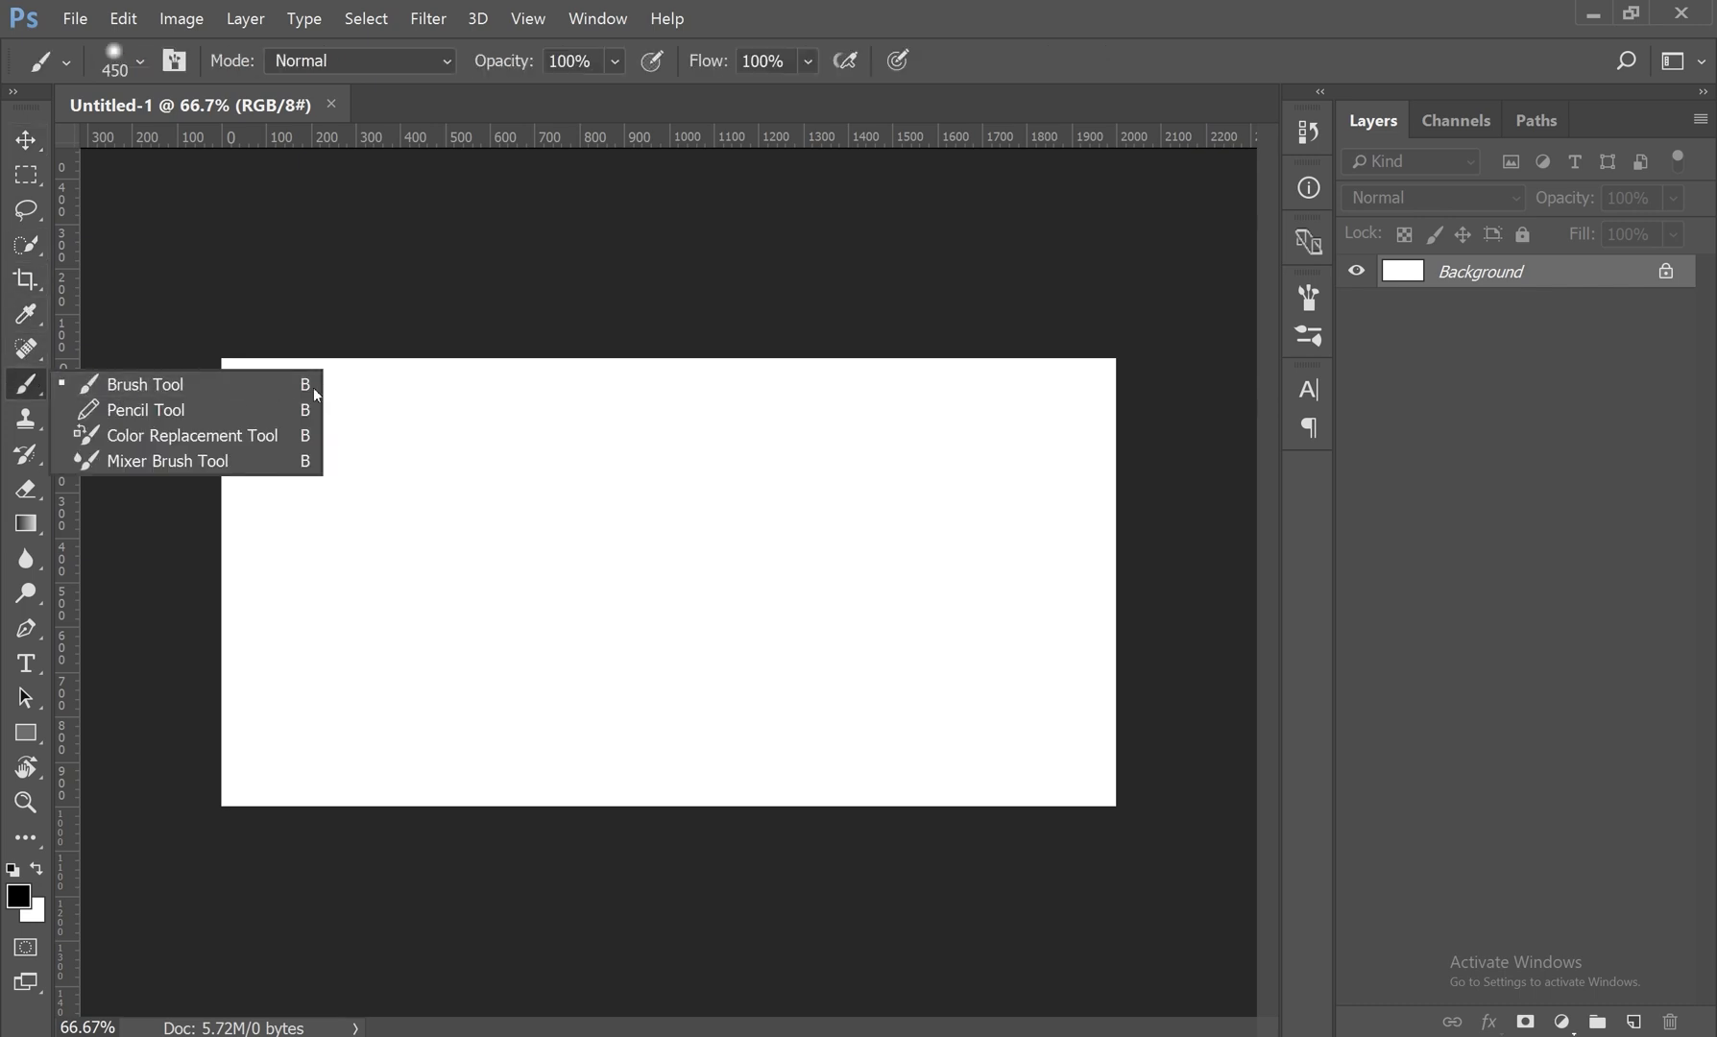
left_click(235, 389)
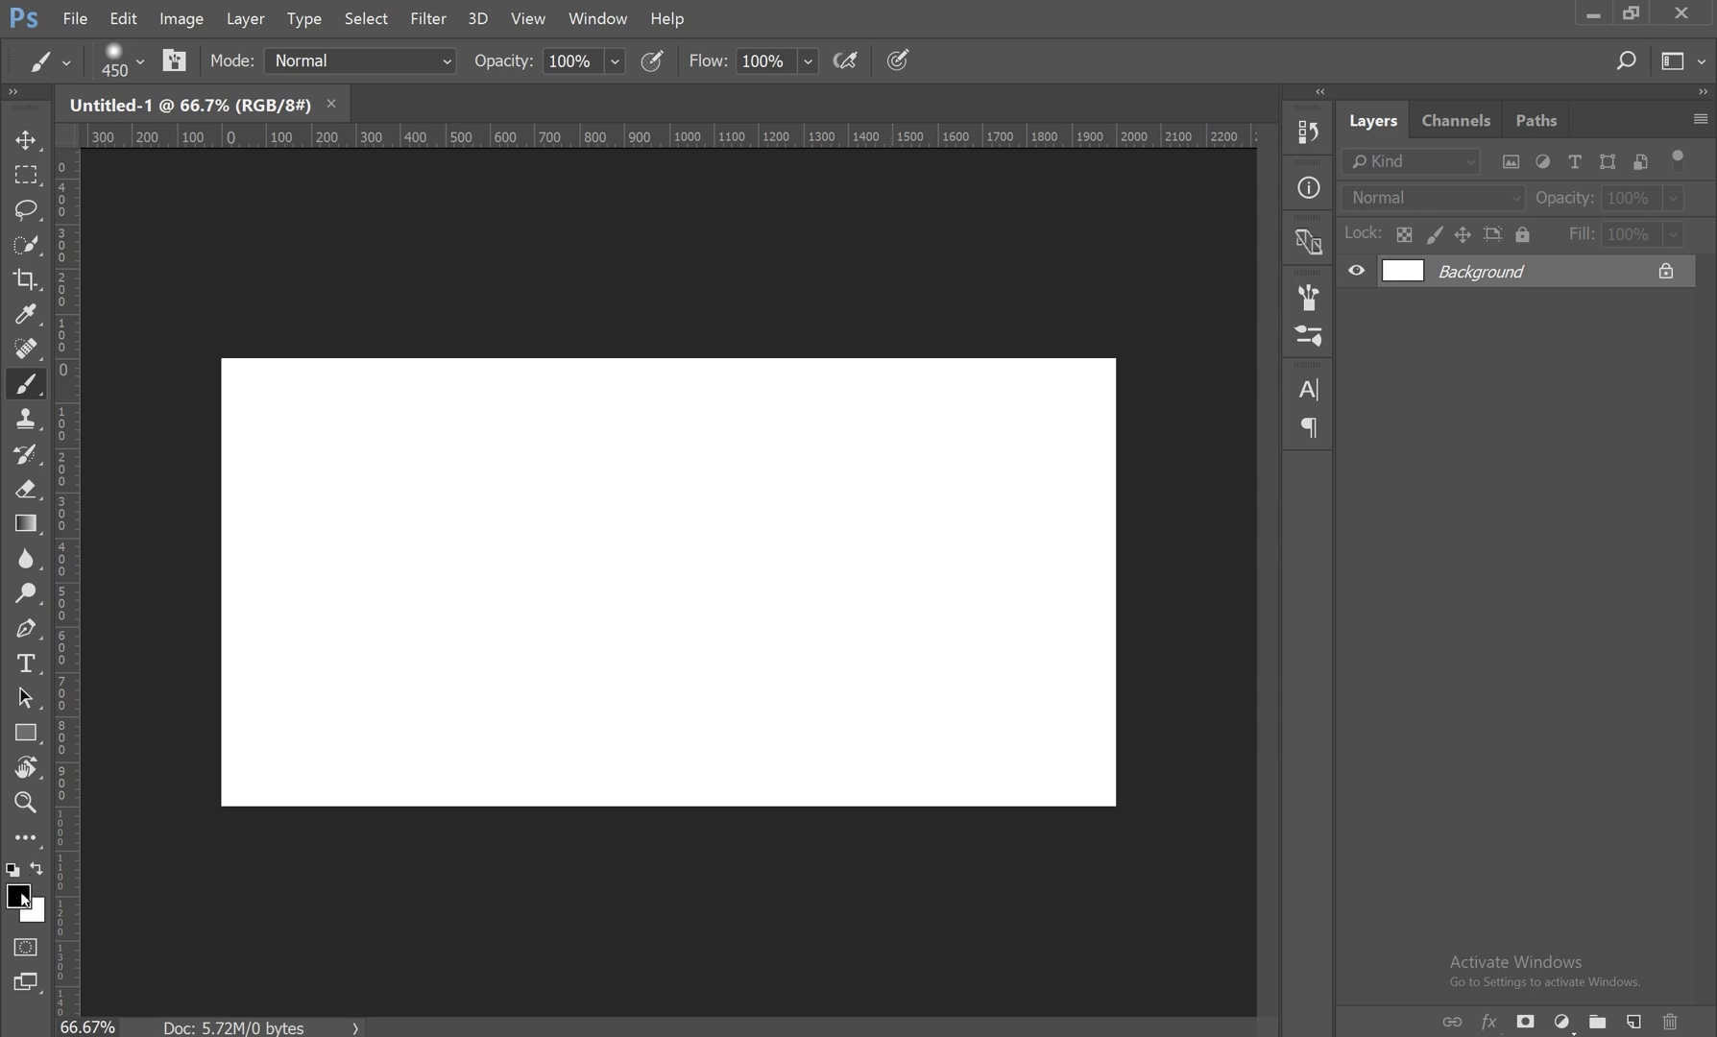
mouse_move(307, 450)
left_mouse_down()
mouse_move(768, 499)
mouse_move(720, 659)
mouse_move(306, 635)
mouse_move(595, 672)
mouse_move(989, 500)
mouse_move(999, 461)
left_mouse_up()
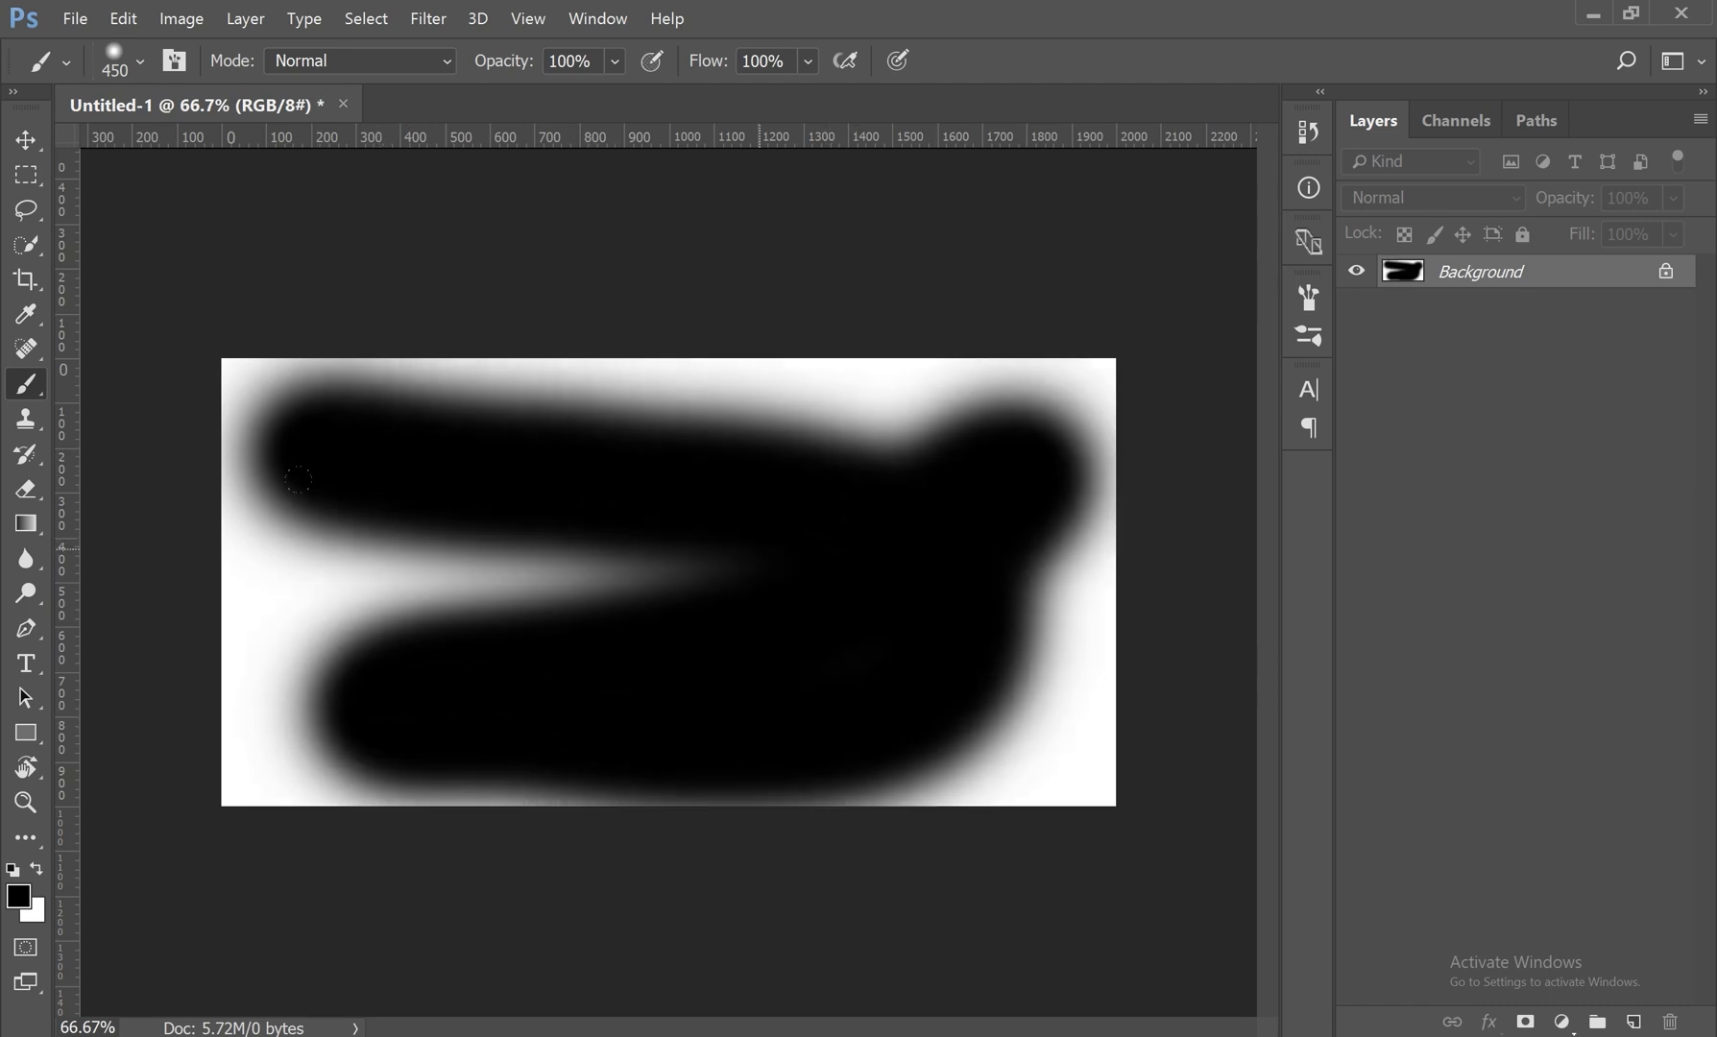
Step: Undo the zigzag brush stroke on the canvas
key("v")
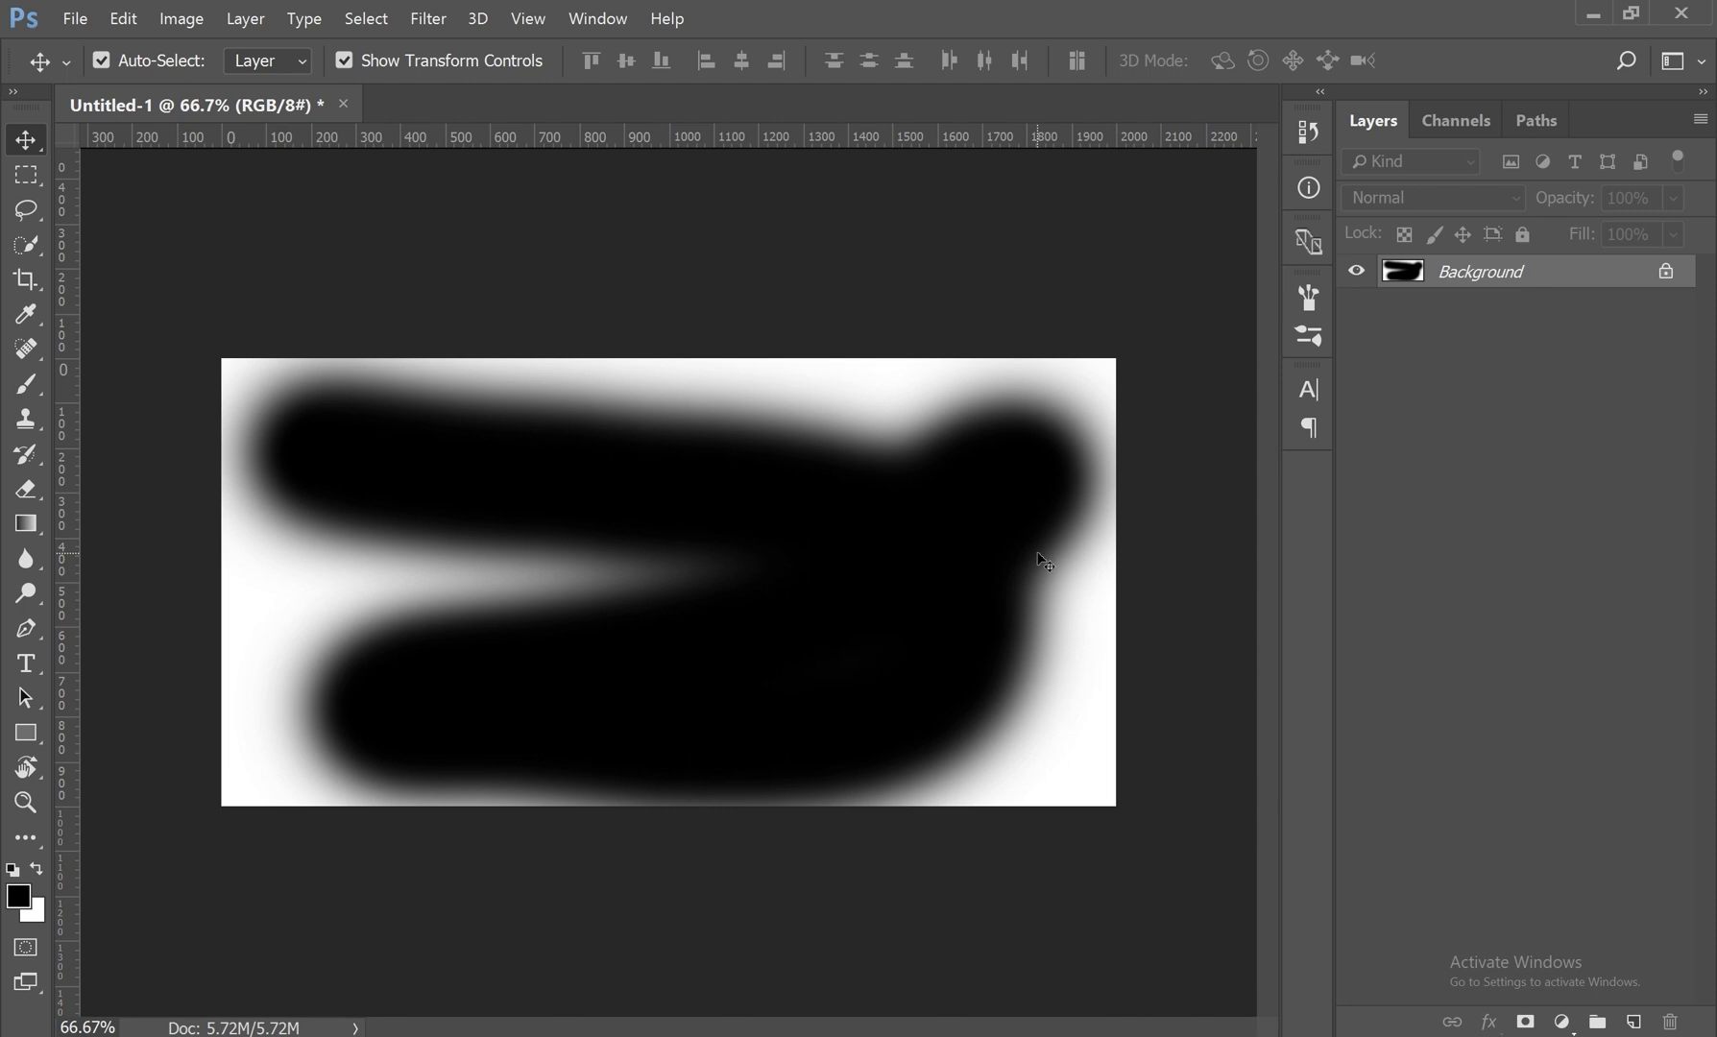
left_click_drag(831, 376, 817, 384)
left_click(999, 465)
key("ctrl")
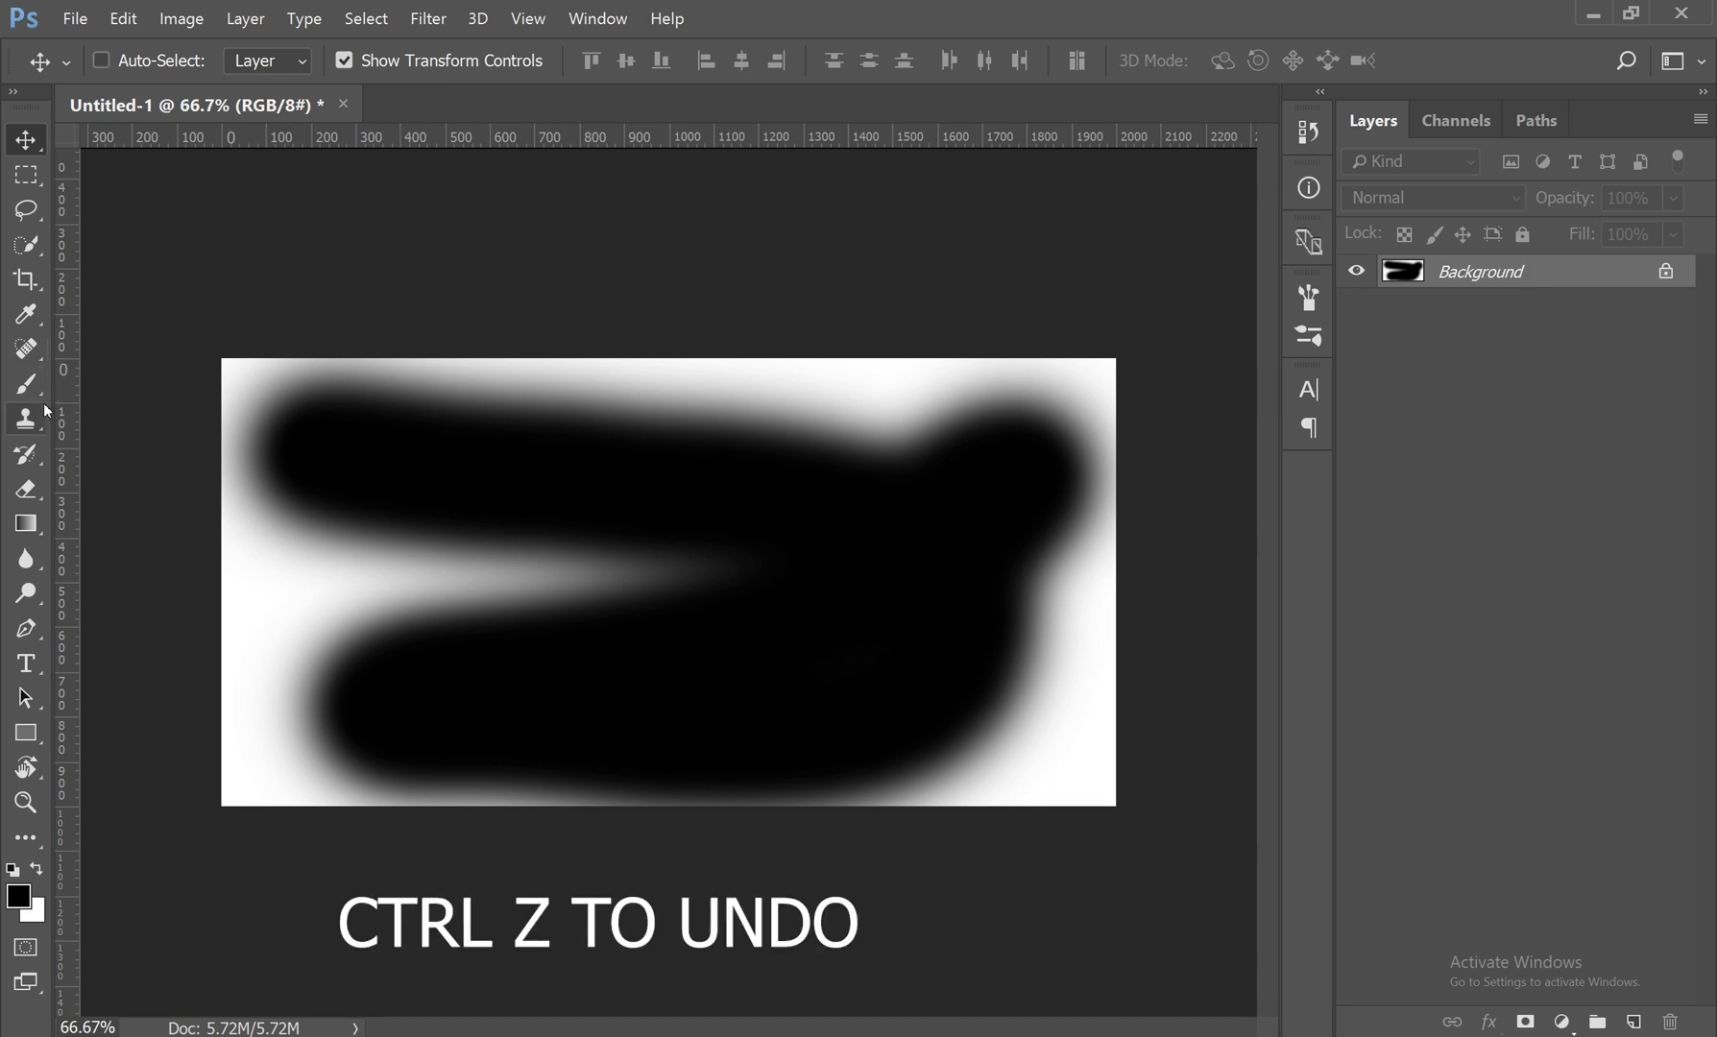
key("ctrl+z")
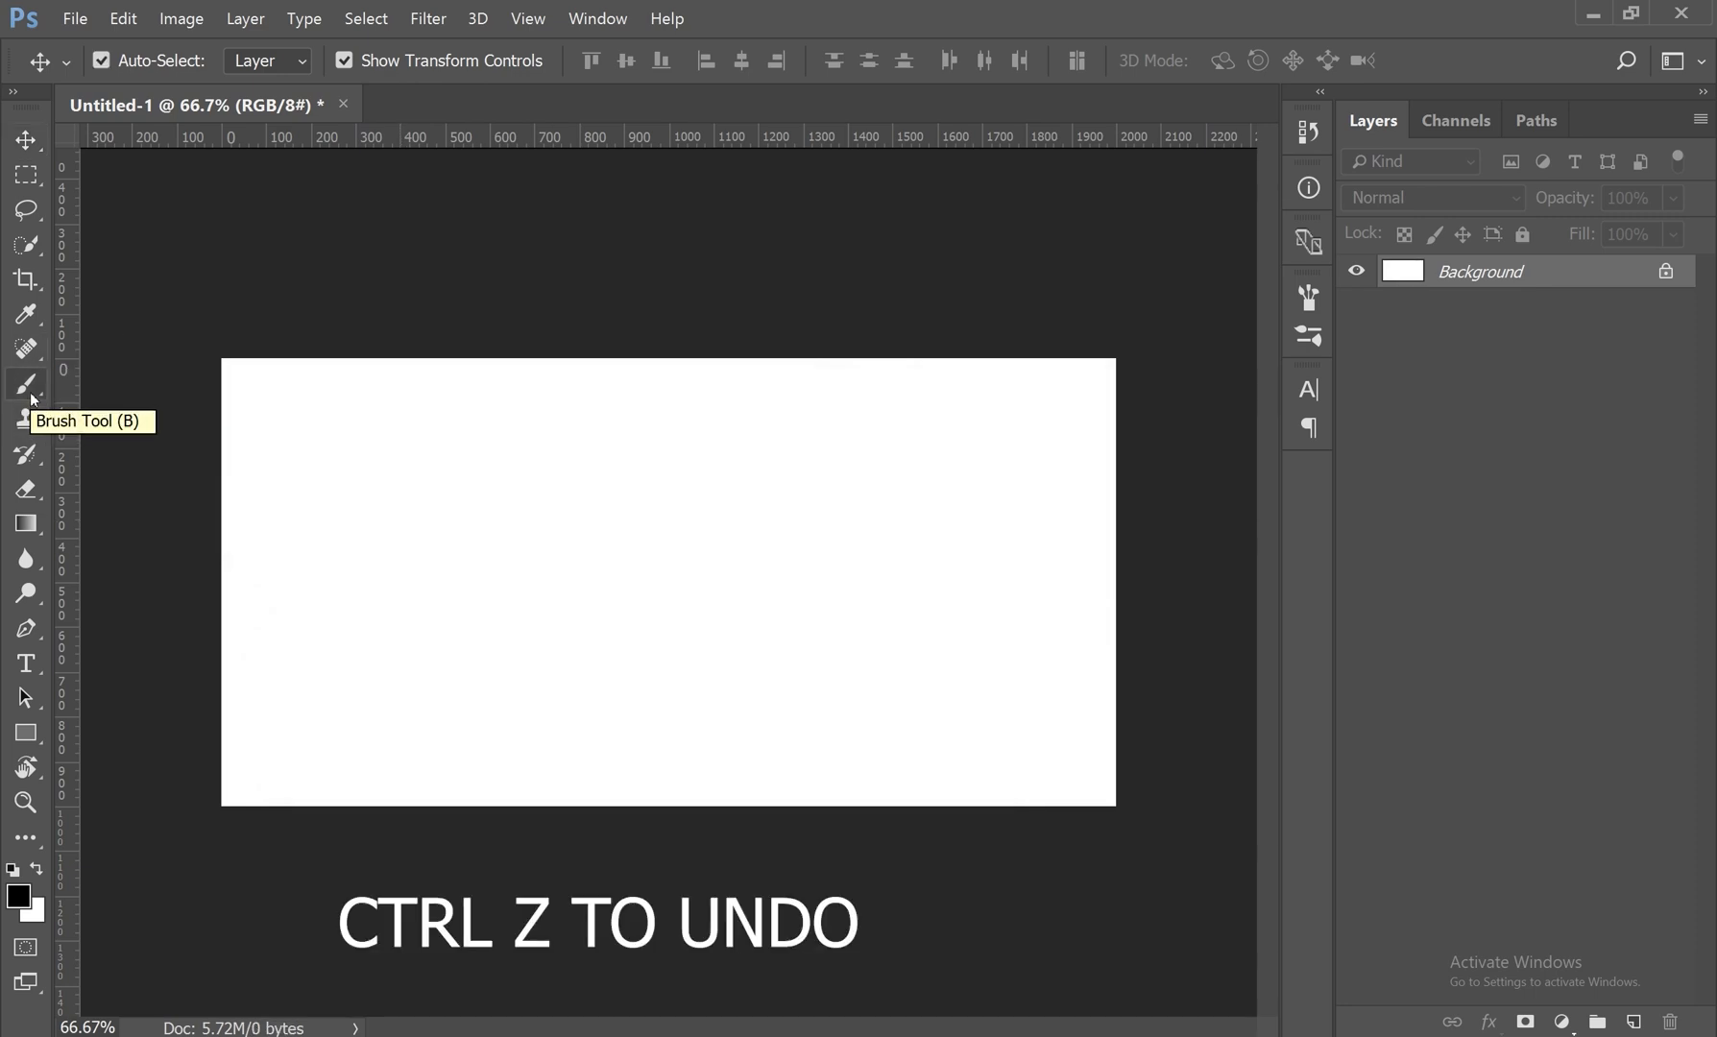
Step: Activate the Brush tool for painting in black on the Background layer
left_click(26, 384)
left_click(188, 389)
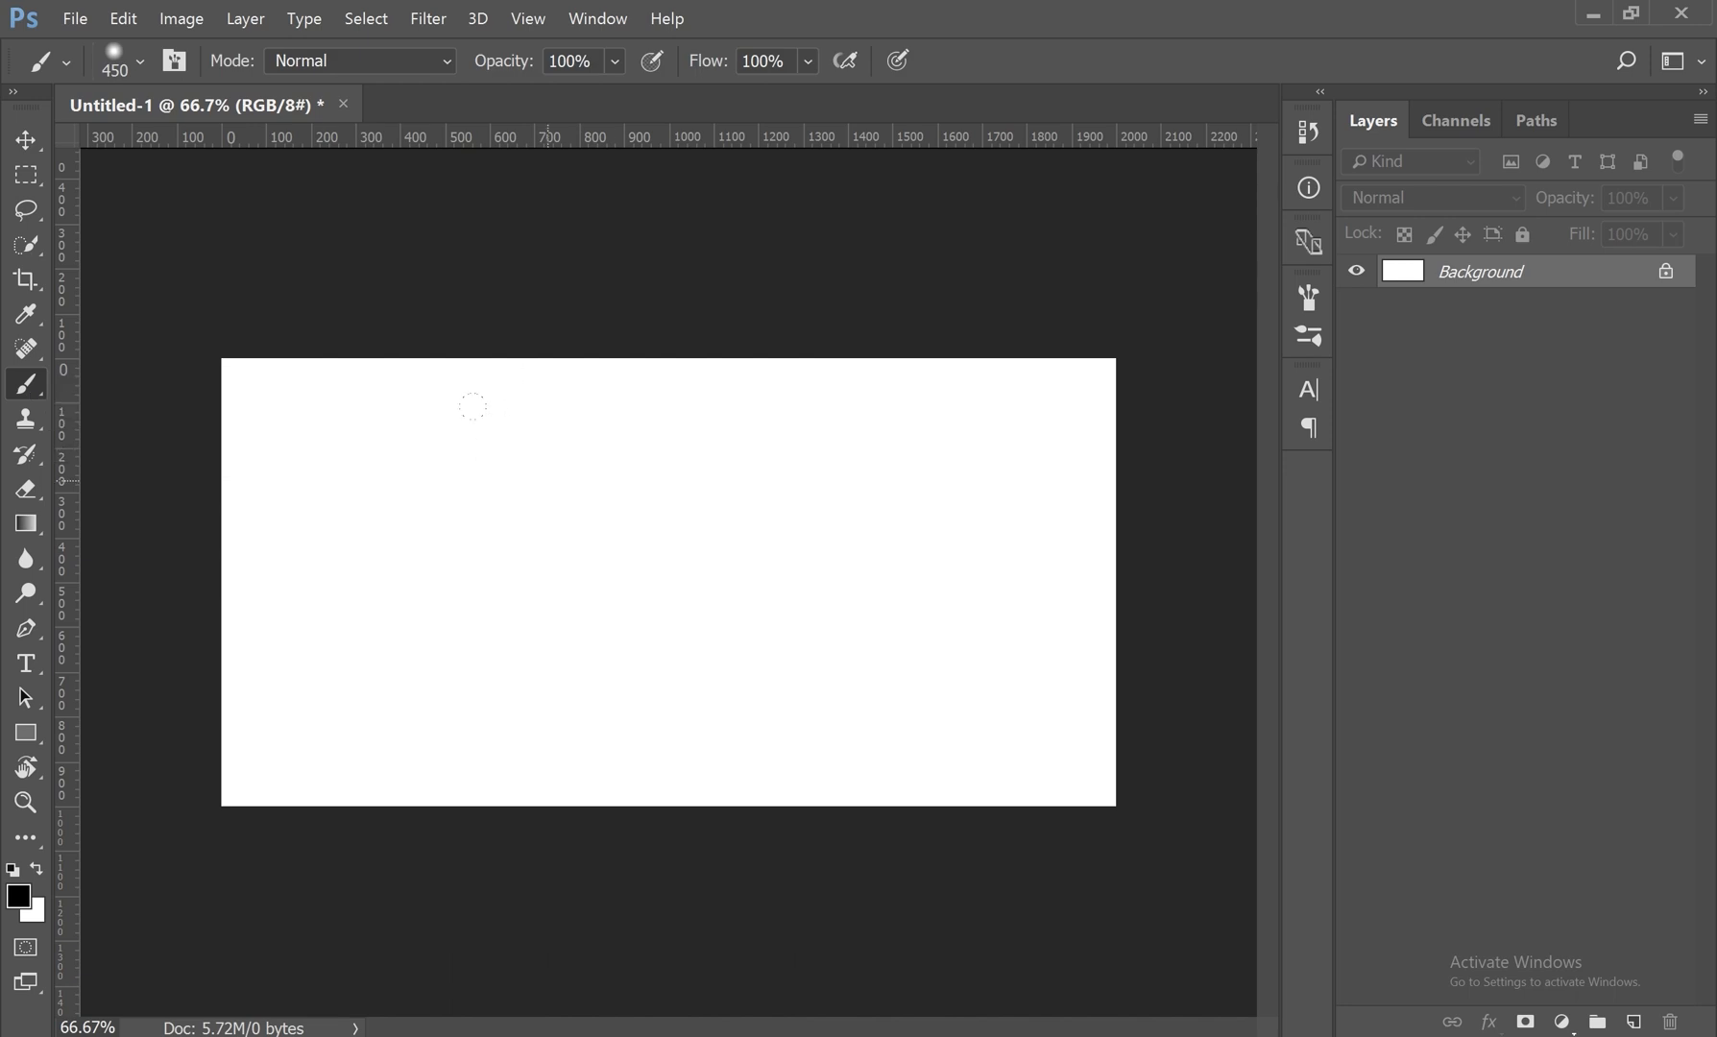
key("ctrl+plus")
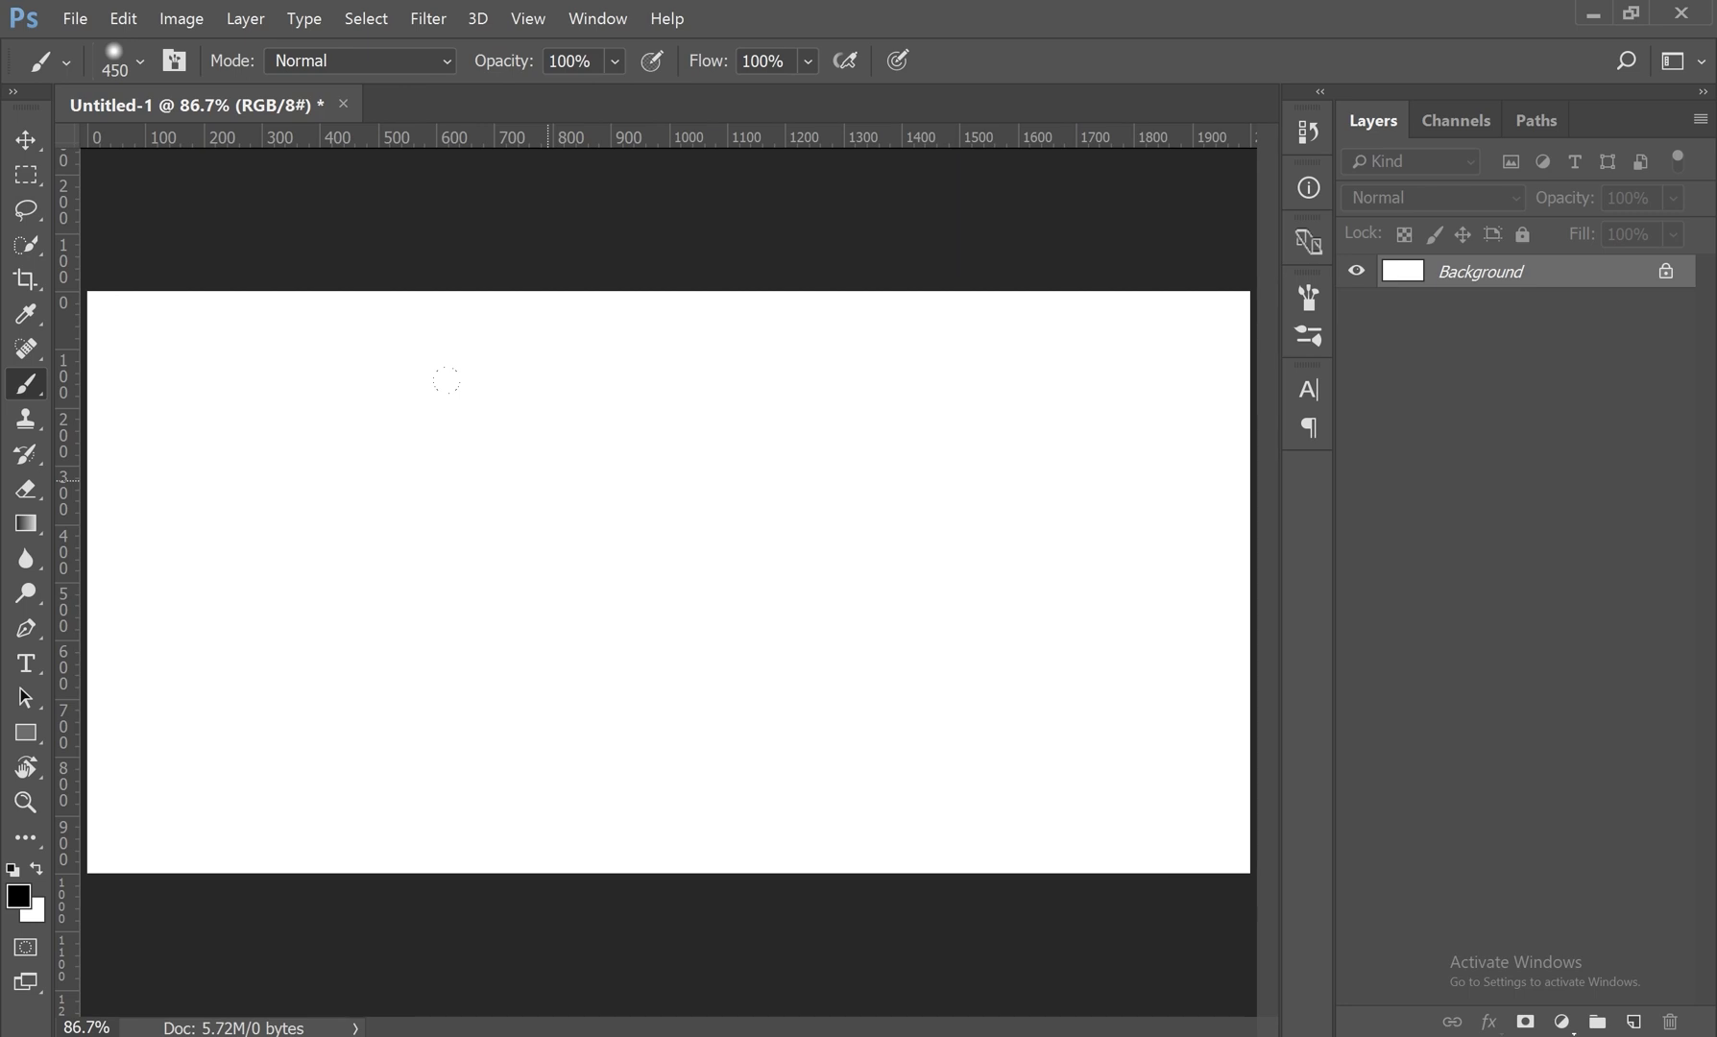
Step: Paint four separate soft black strokes, one in each quarter of the canvas, with the 450 px brush
left_click_drag(1057, 413, 778, 413)
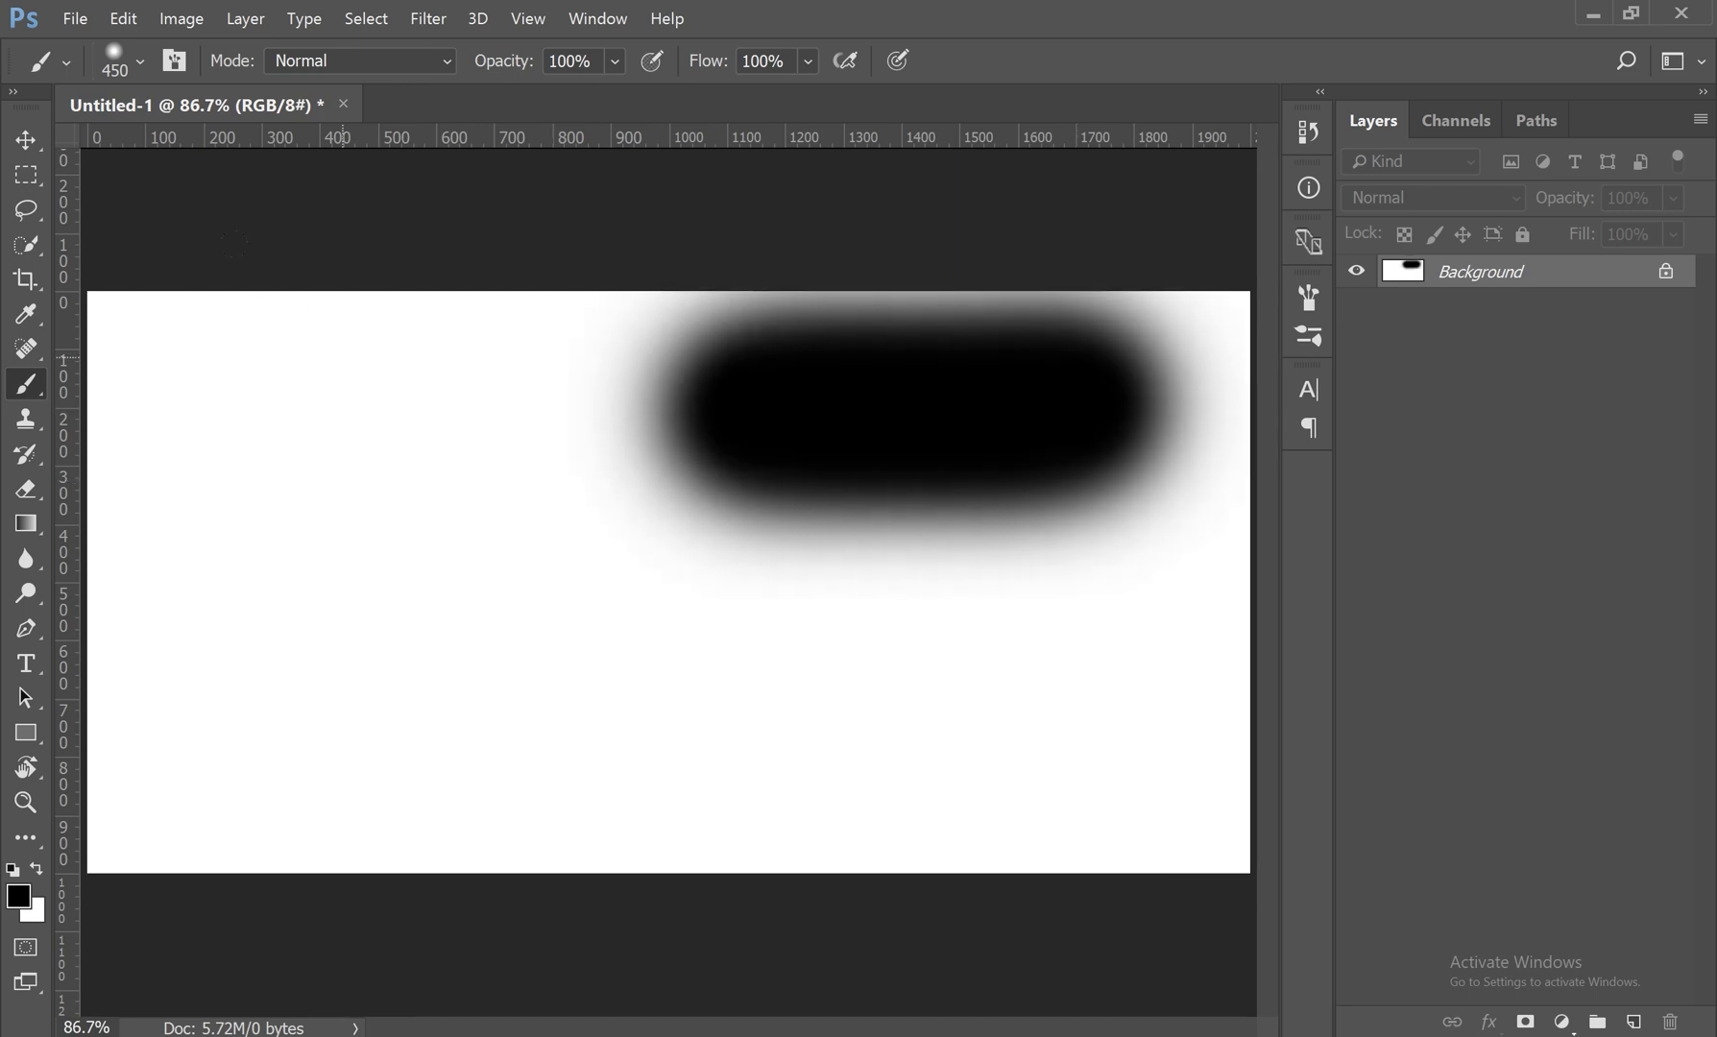
left_click(322, 379)
left_click_drag(394, 639, 614, 642)
left_click_drag(1104, 600, 980, 730)
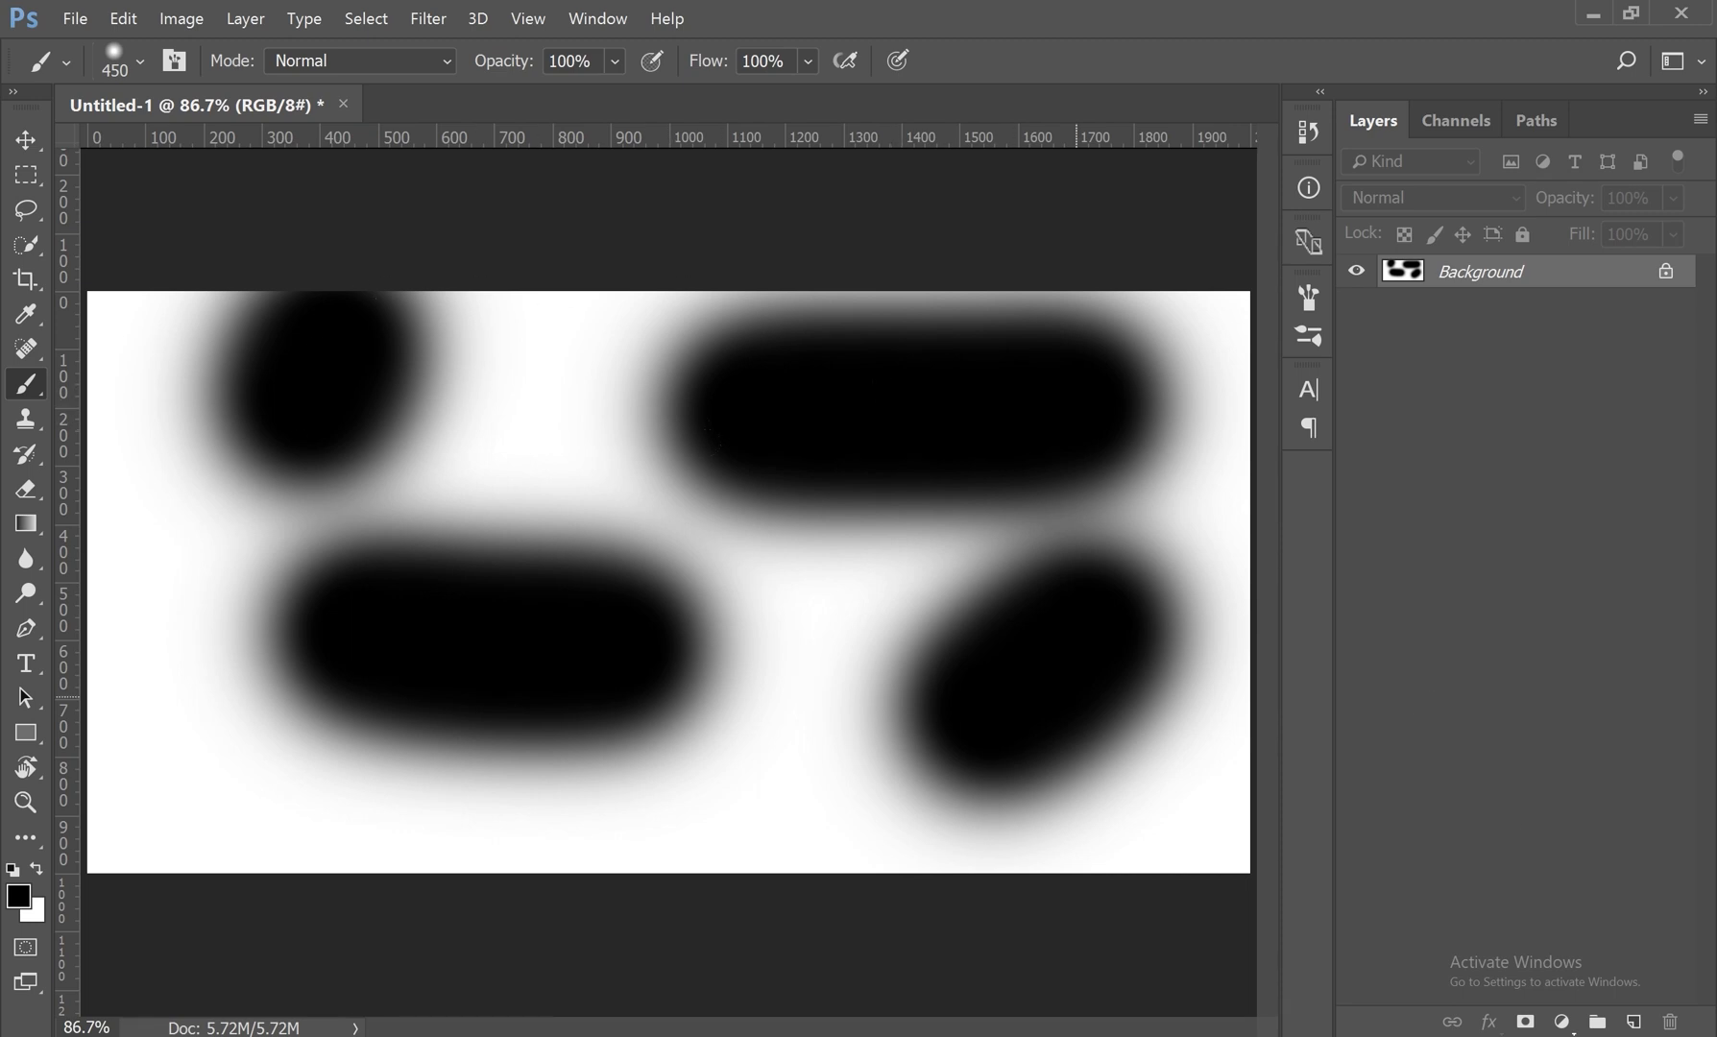
Step: Undo all four separate black strokes to clear the canvas
key("ctrl+z")
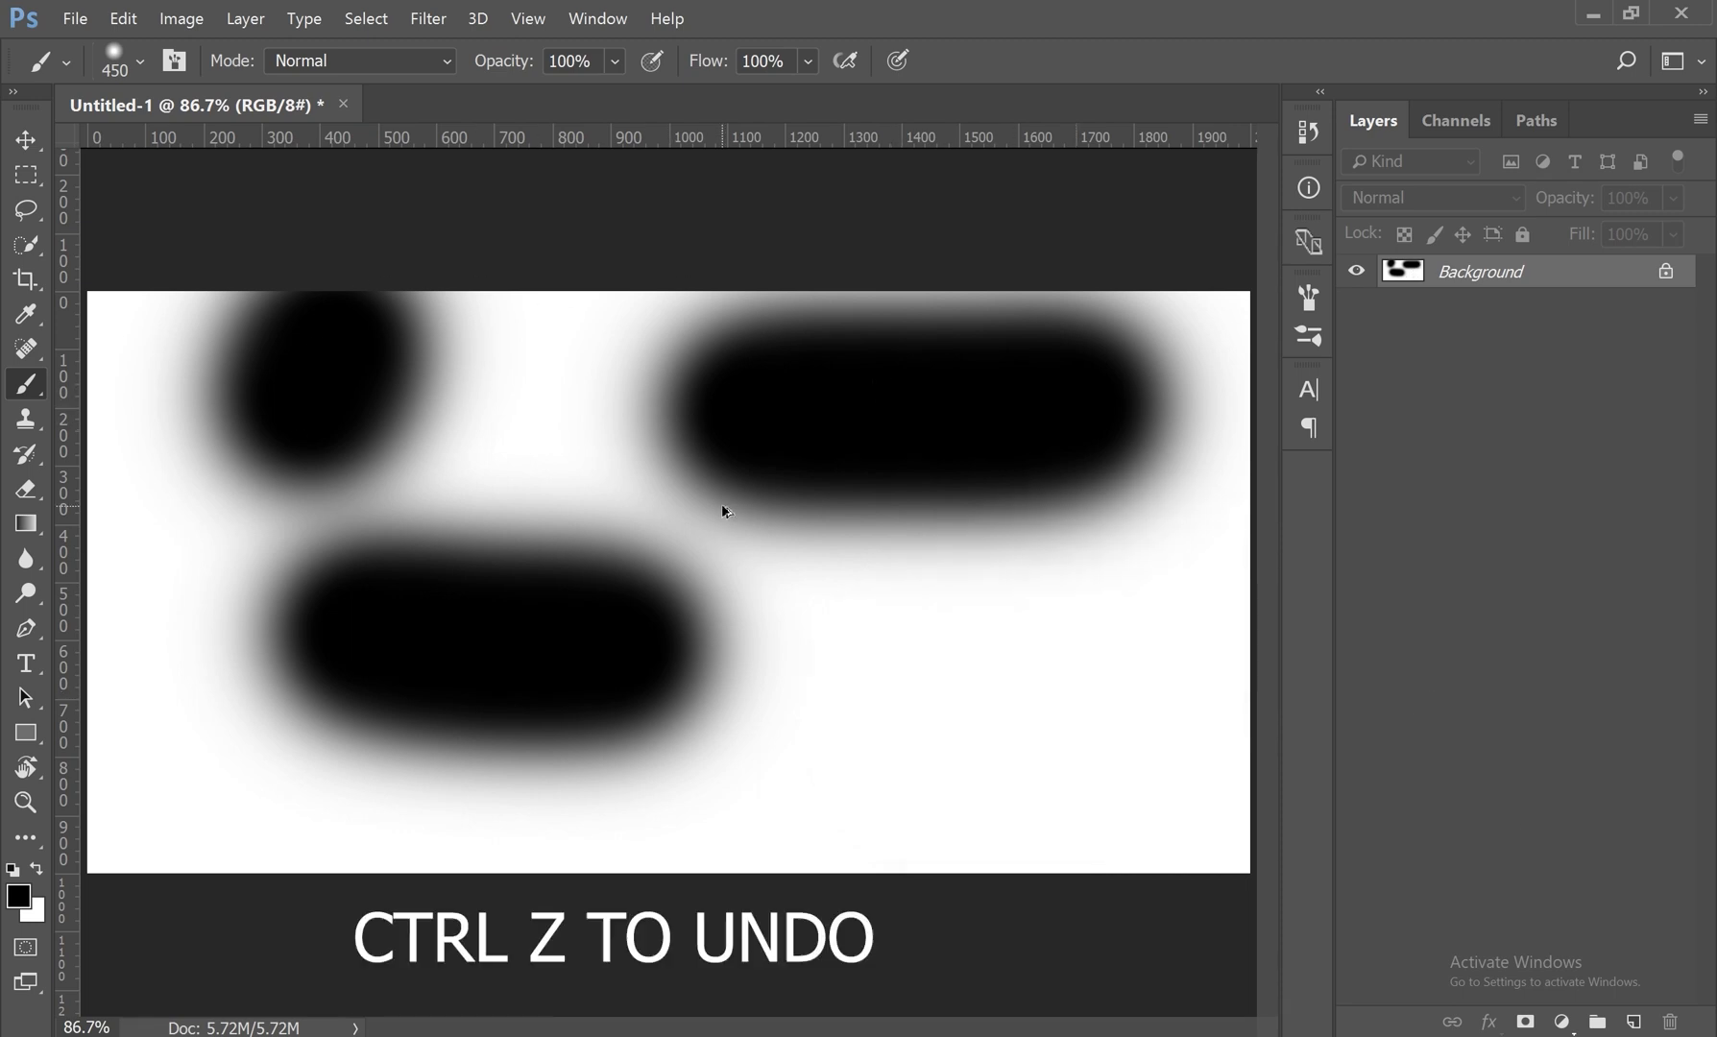
key("ctrl+z")
key("ctrl+z")
key("ctrl+z")
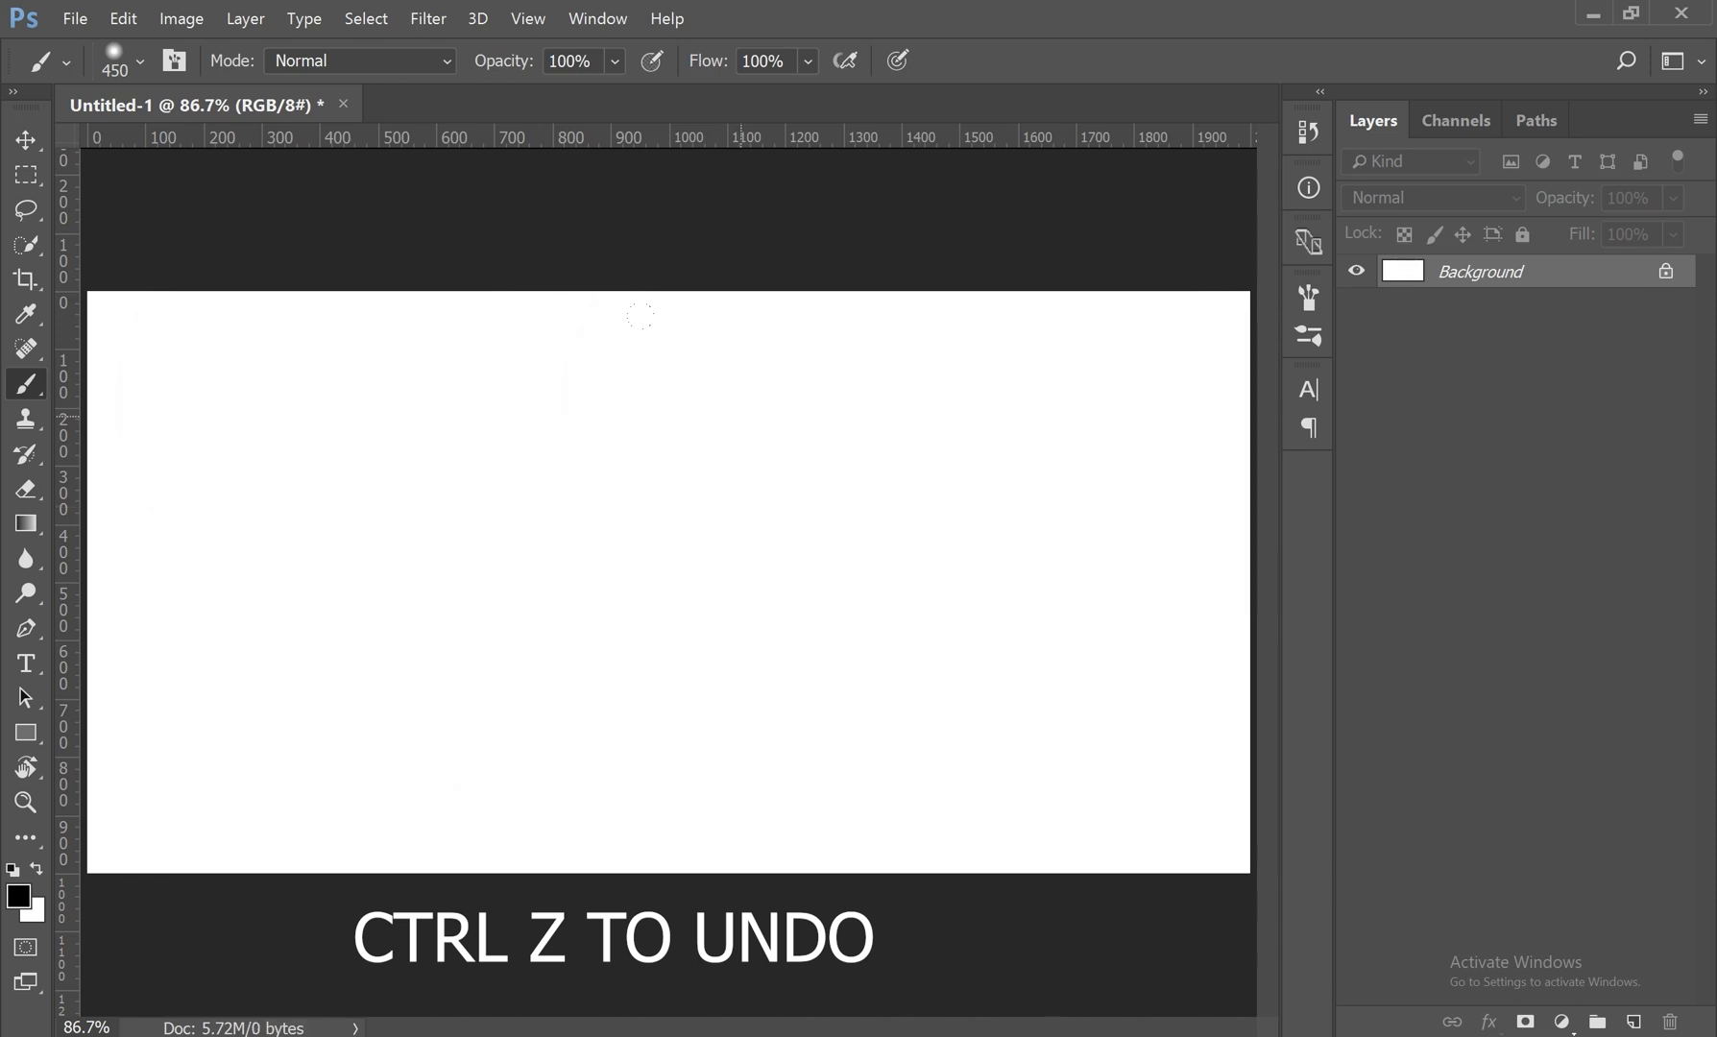
Step: Set the brush size to 312 px and its hardness to 100%
right_click(762, 438)
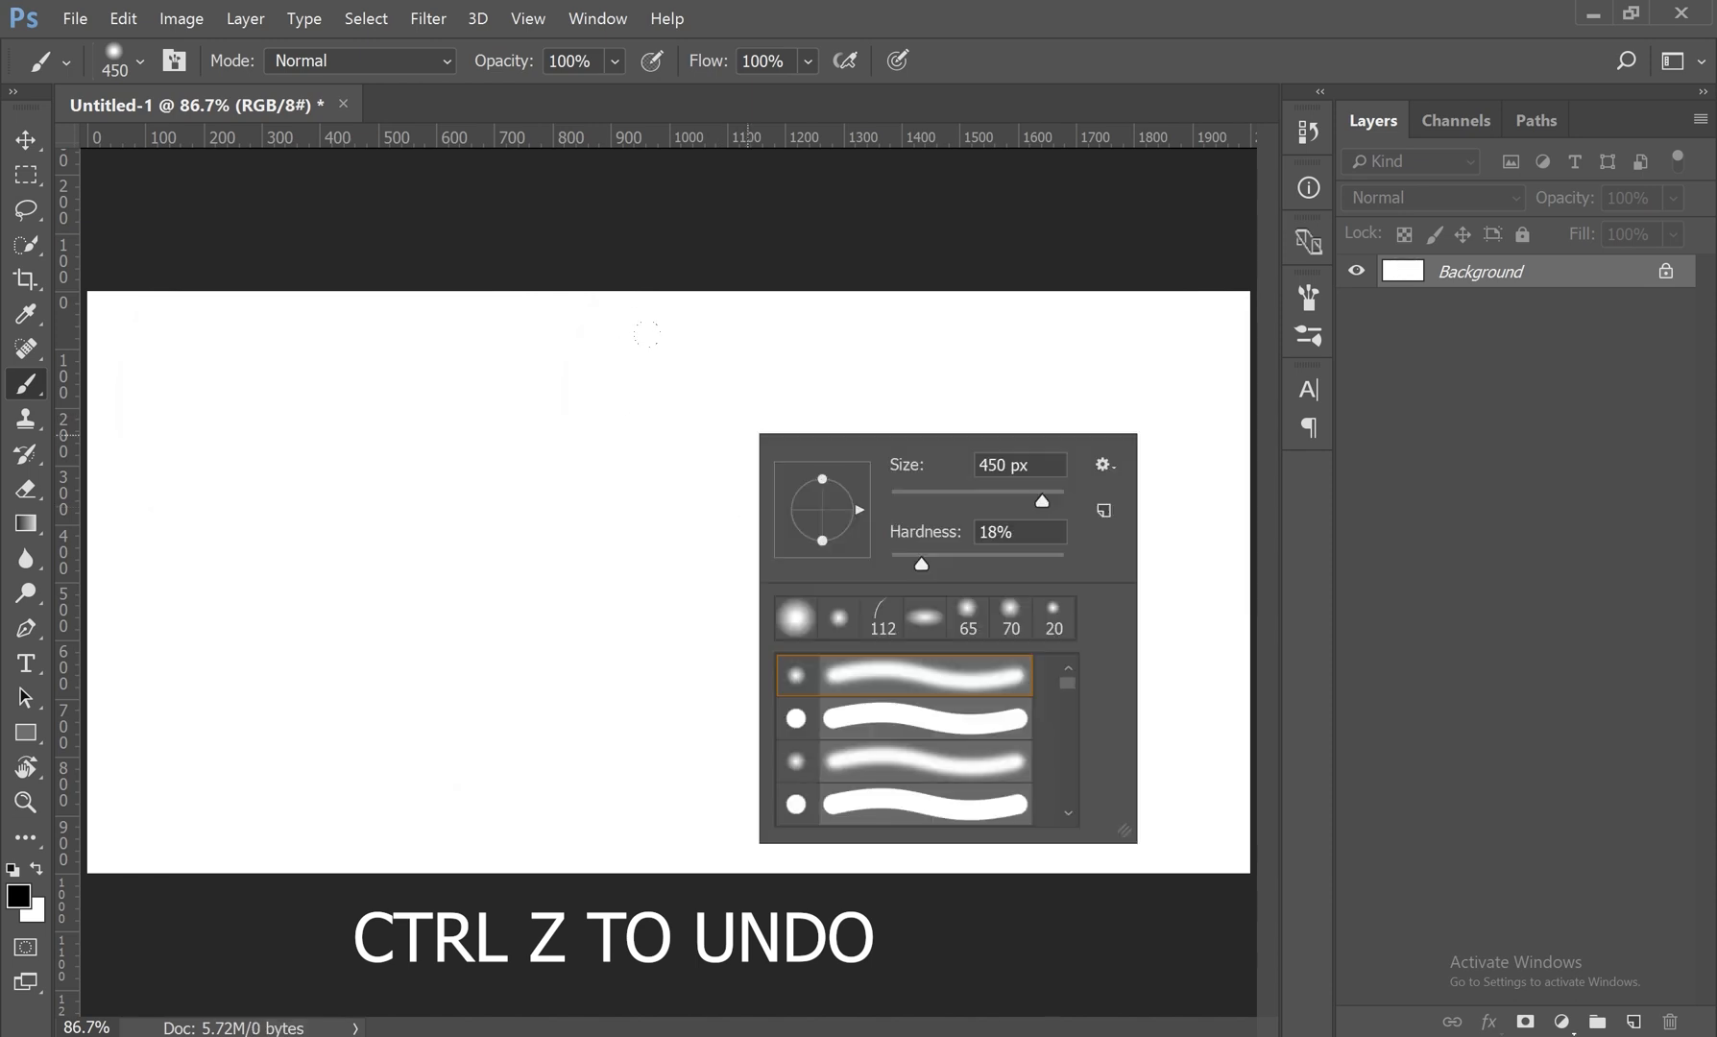
scroll(964, 755, "down", 2)
scroll(964, 755, "up", 2)
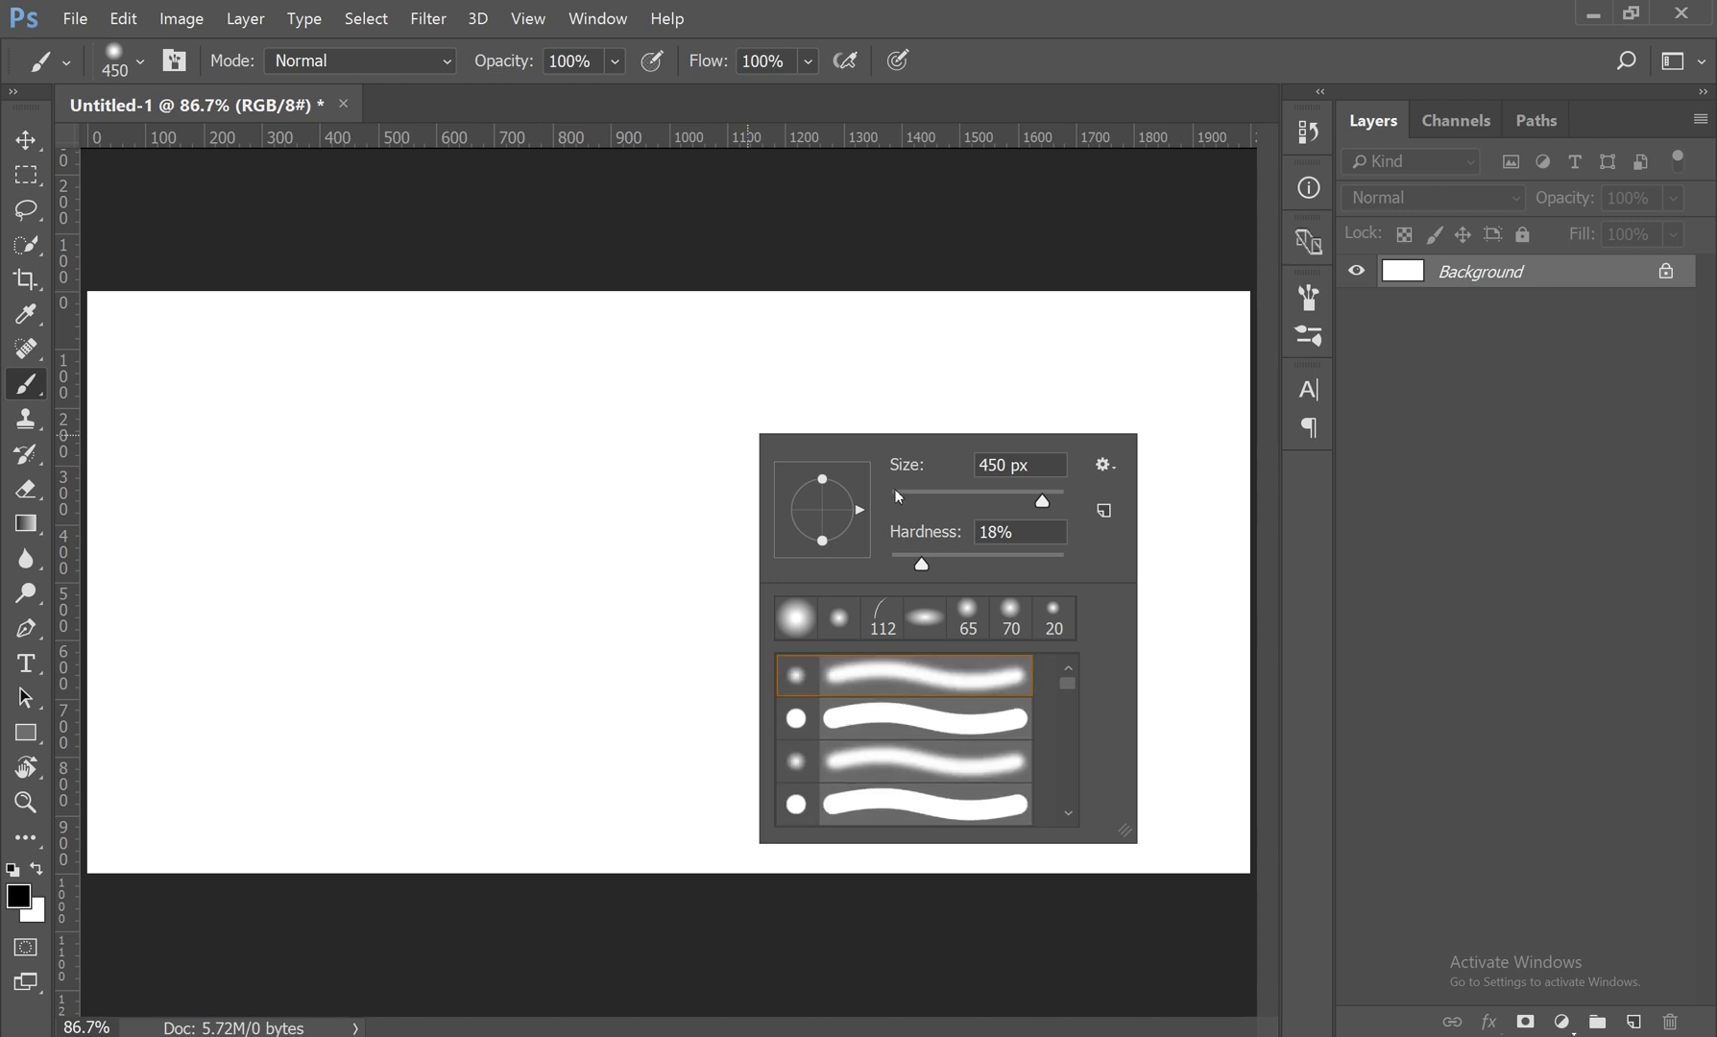
left_click_drag(1044, 502, 989, 500)
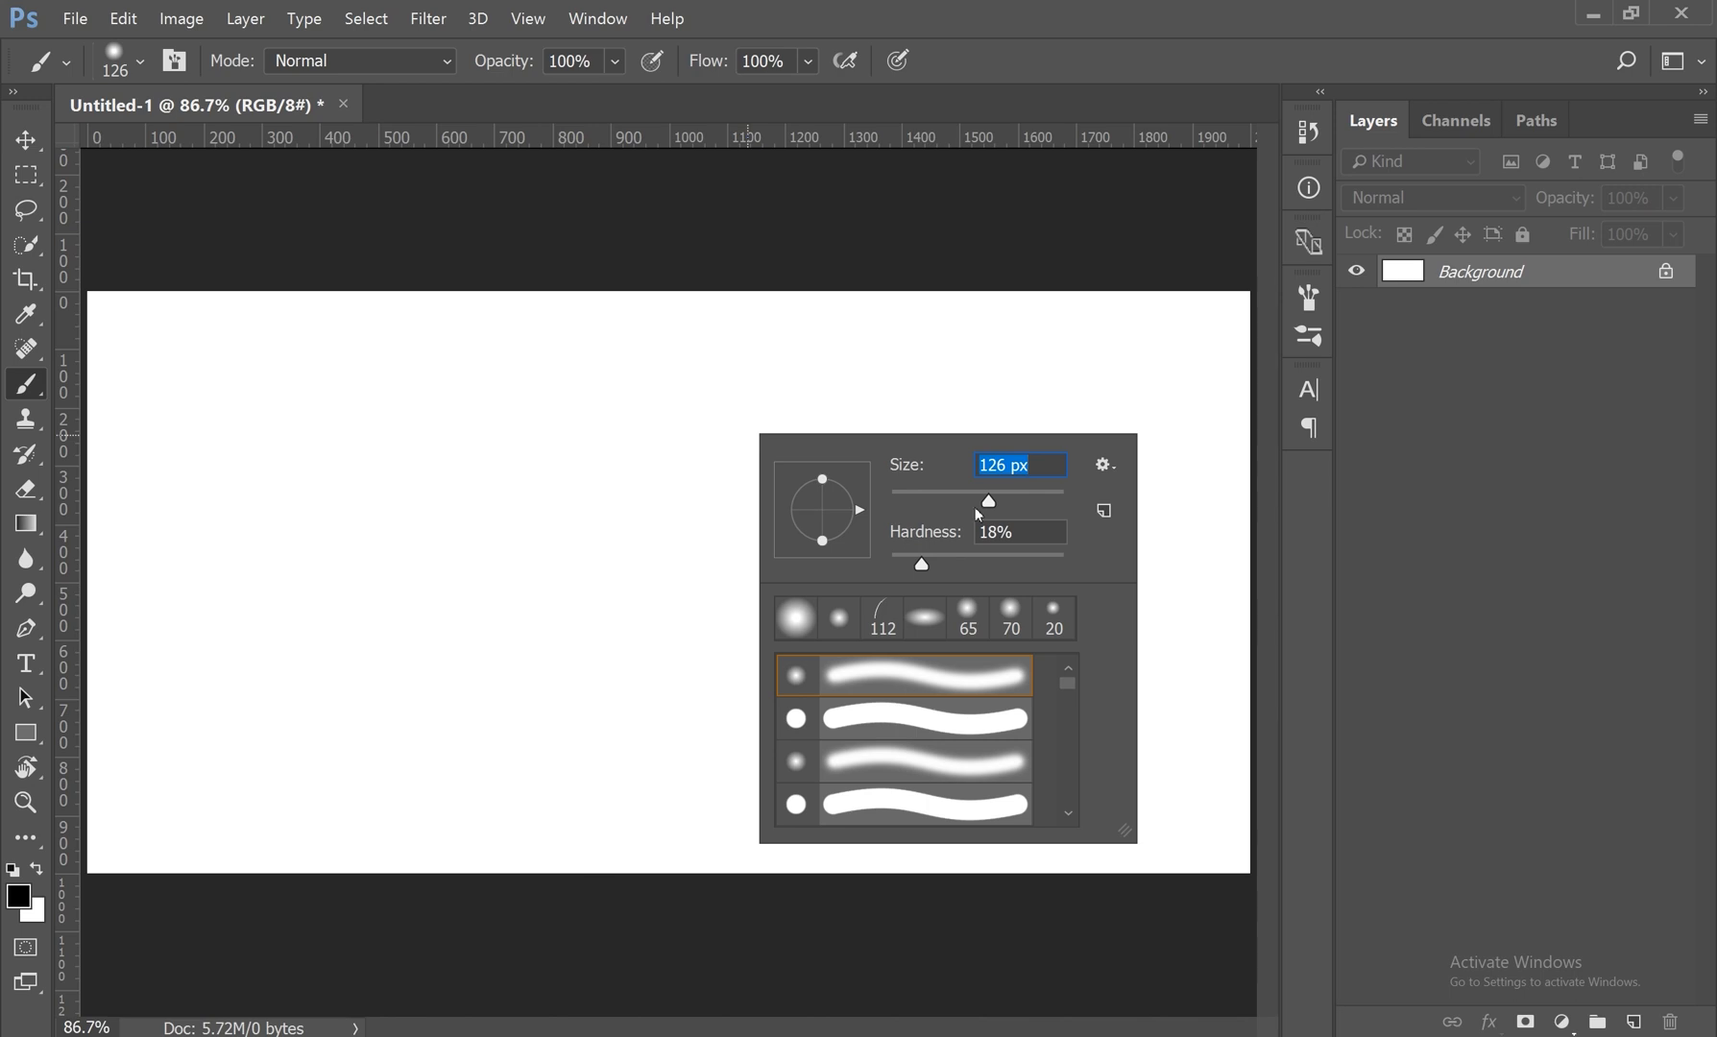
left_click_drag(1022, 500, 1034, 500)
left_click_drag(922, 567, 960, 565)
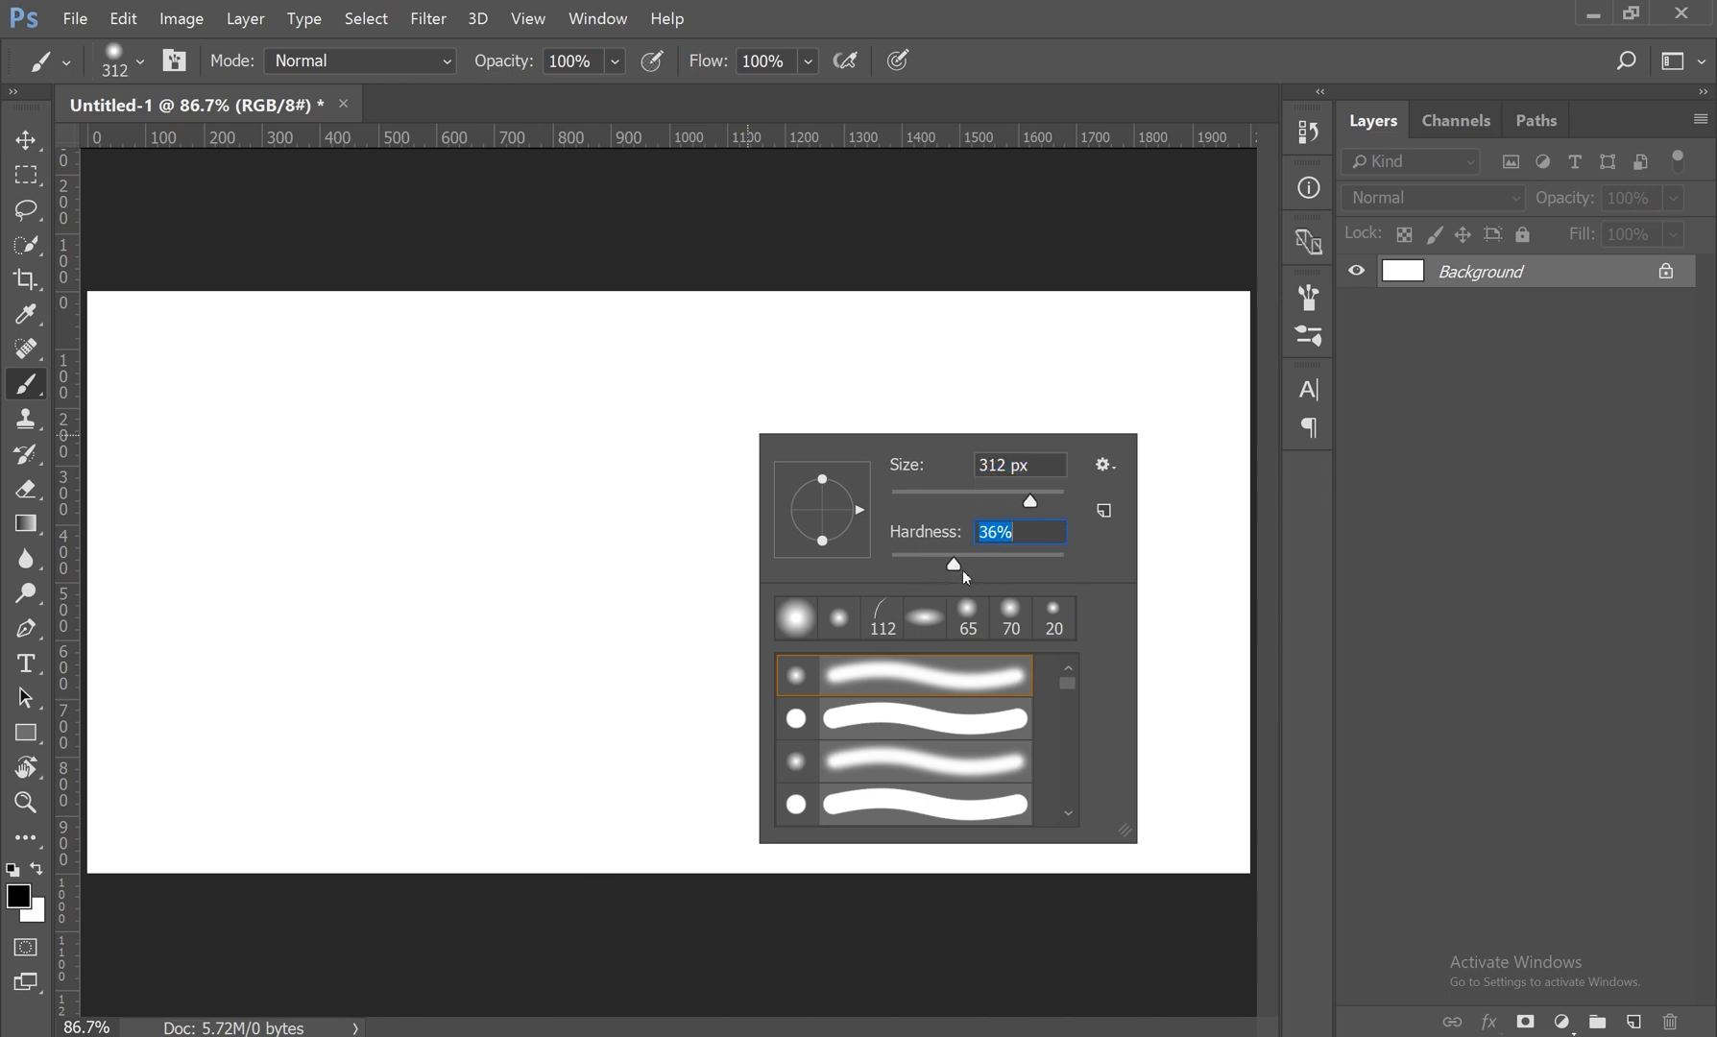
left_click_drag(945, 571, 1065, 562)
Step: Paint hard-edged black test strokes, including an L shape and a curved one, and undo them all
mouse_move(398, 377)
left_mouse_down()
mouse_move(393, 692)
mouse_move(946, 727)
left_mouse_up()
mouse_move(1162, 425)
left_mouse_down()
mouse_move(595, 430)
mouse_move(605, 548)
left_mouse_up()
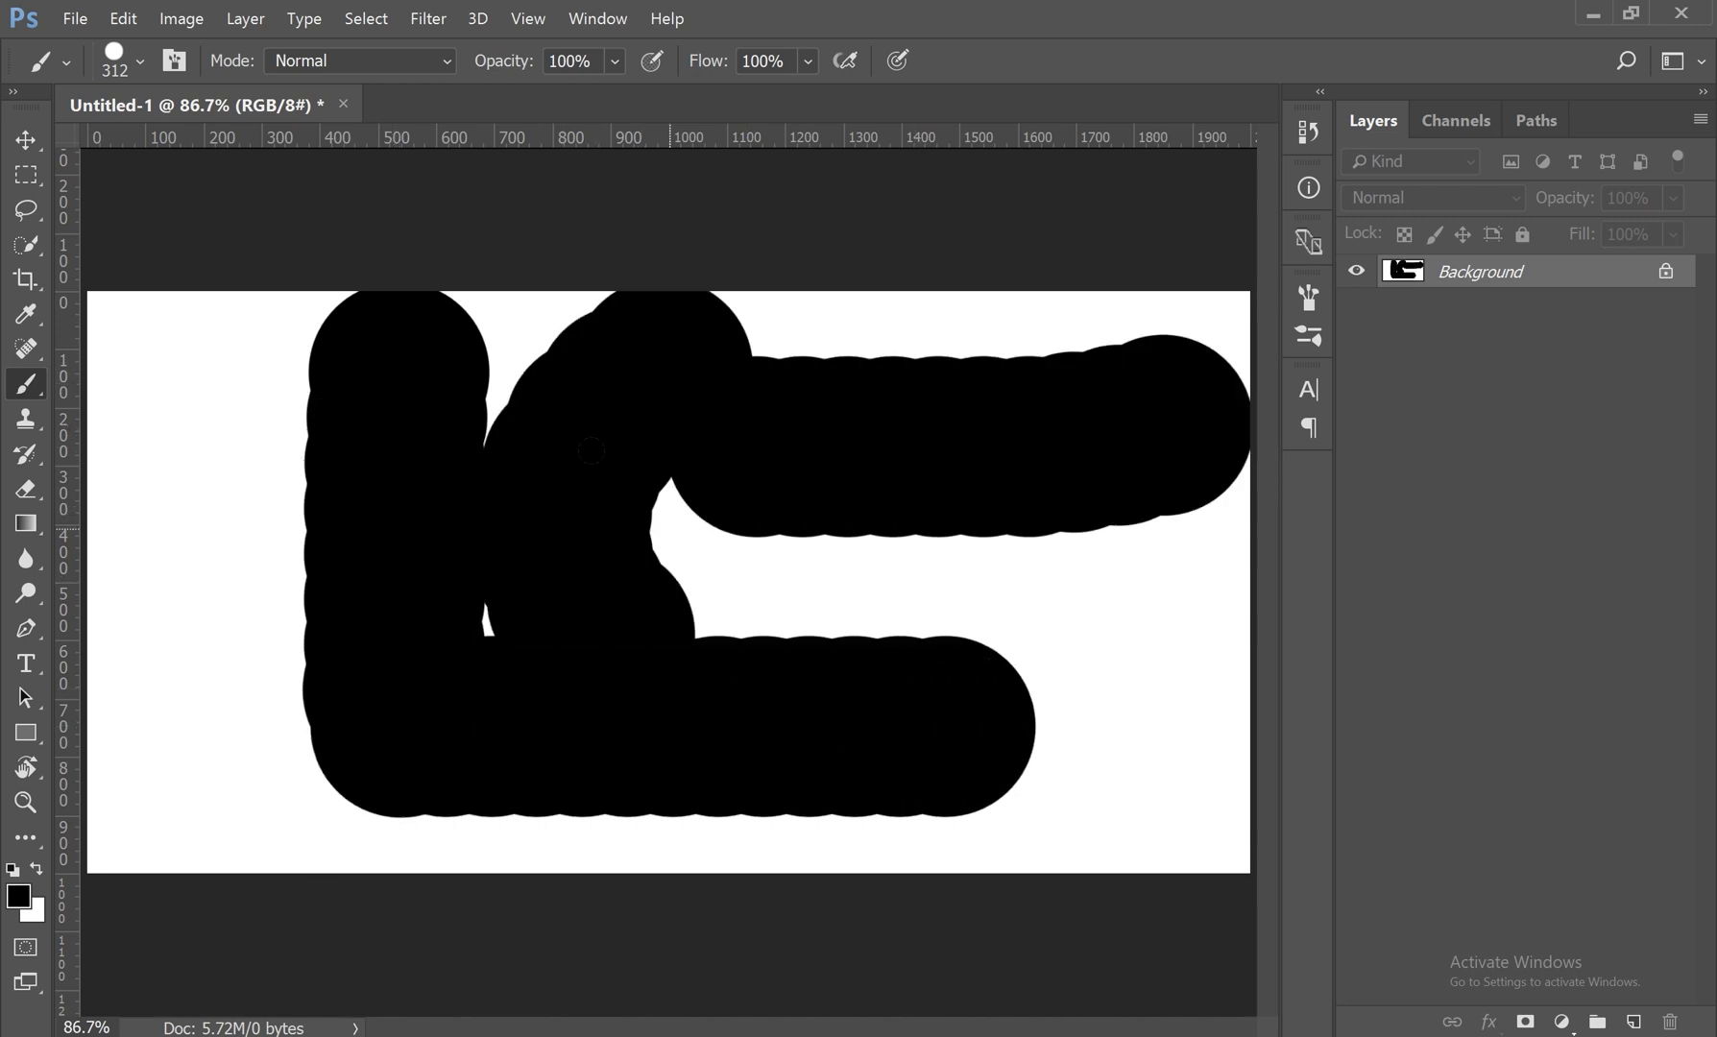
key("ctrl+alt+z")
key("ctrl+alt+z")
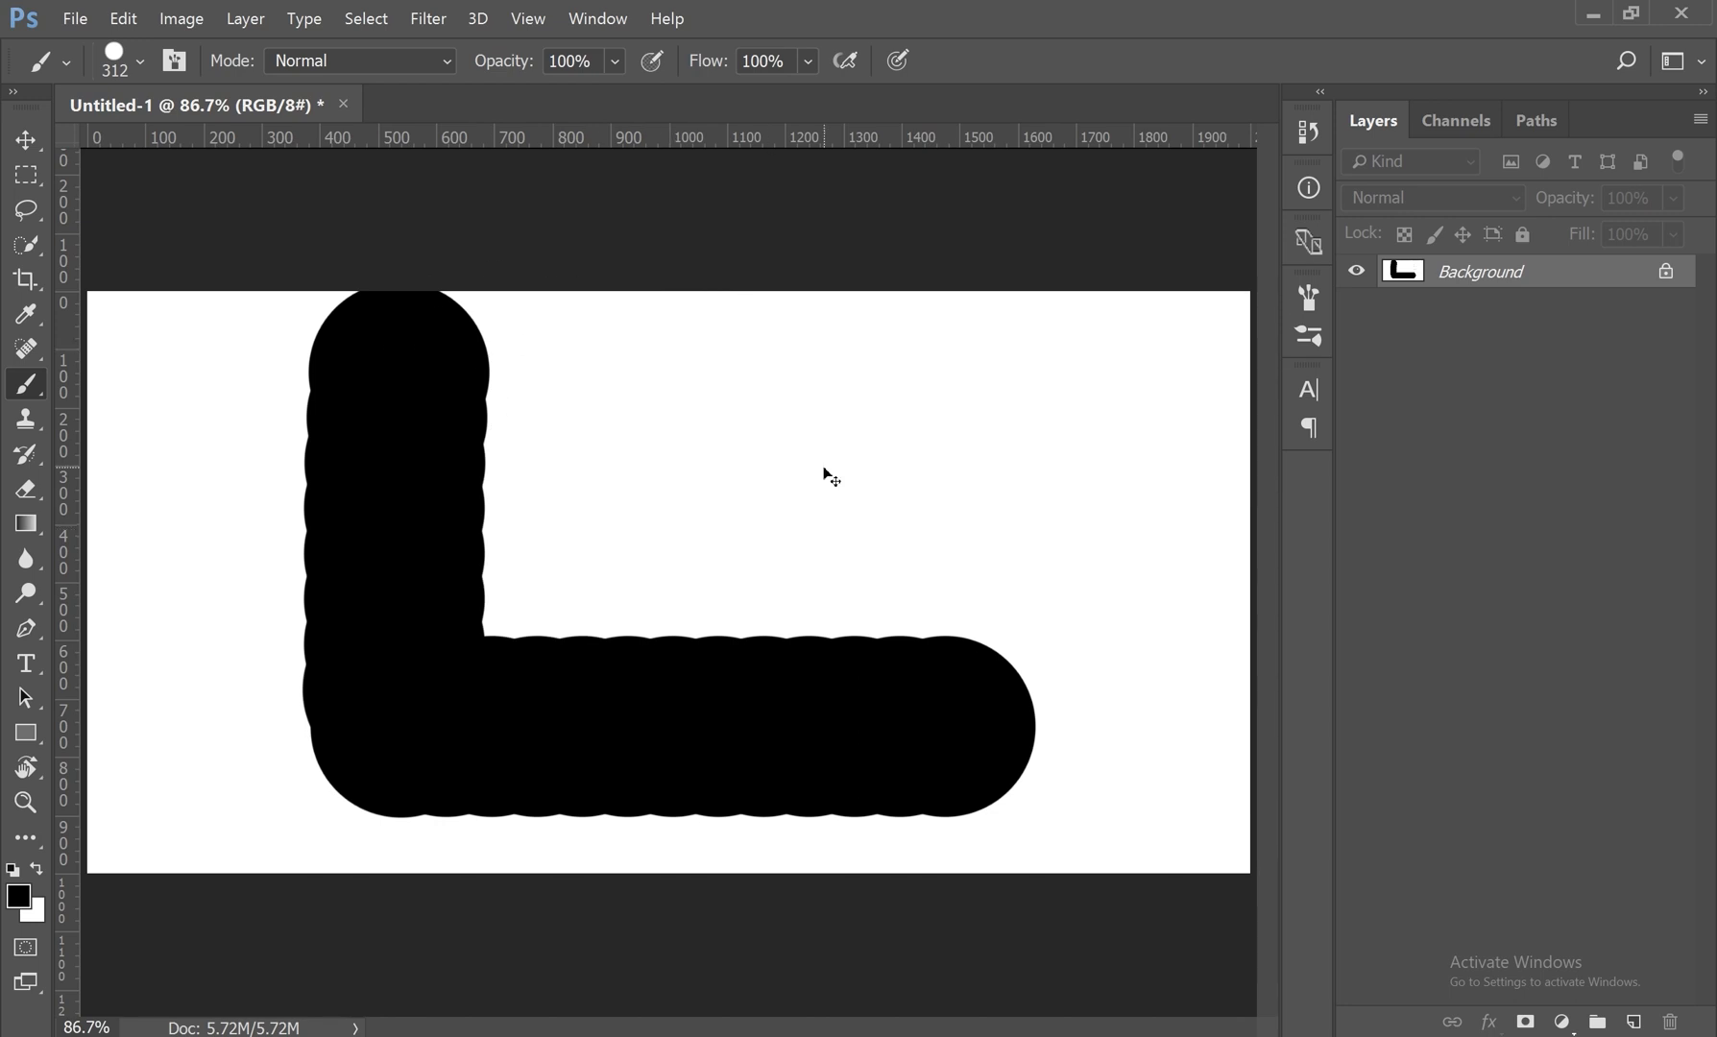
key("ctrl+alt+z")
Step: Lower the brush hardness and paint a vertical stroke and a curved stroke side by side in black
right_click(613, 385)
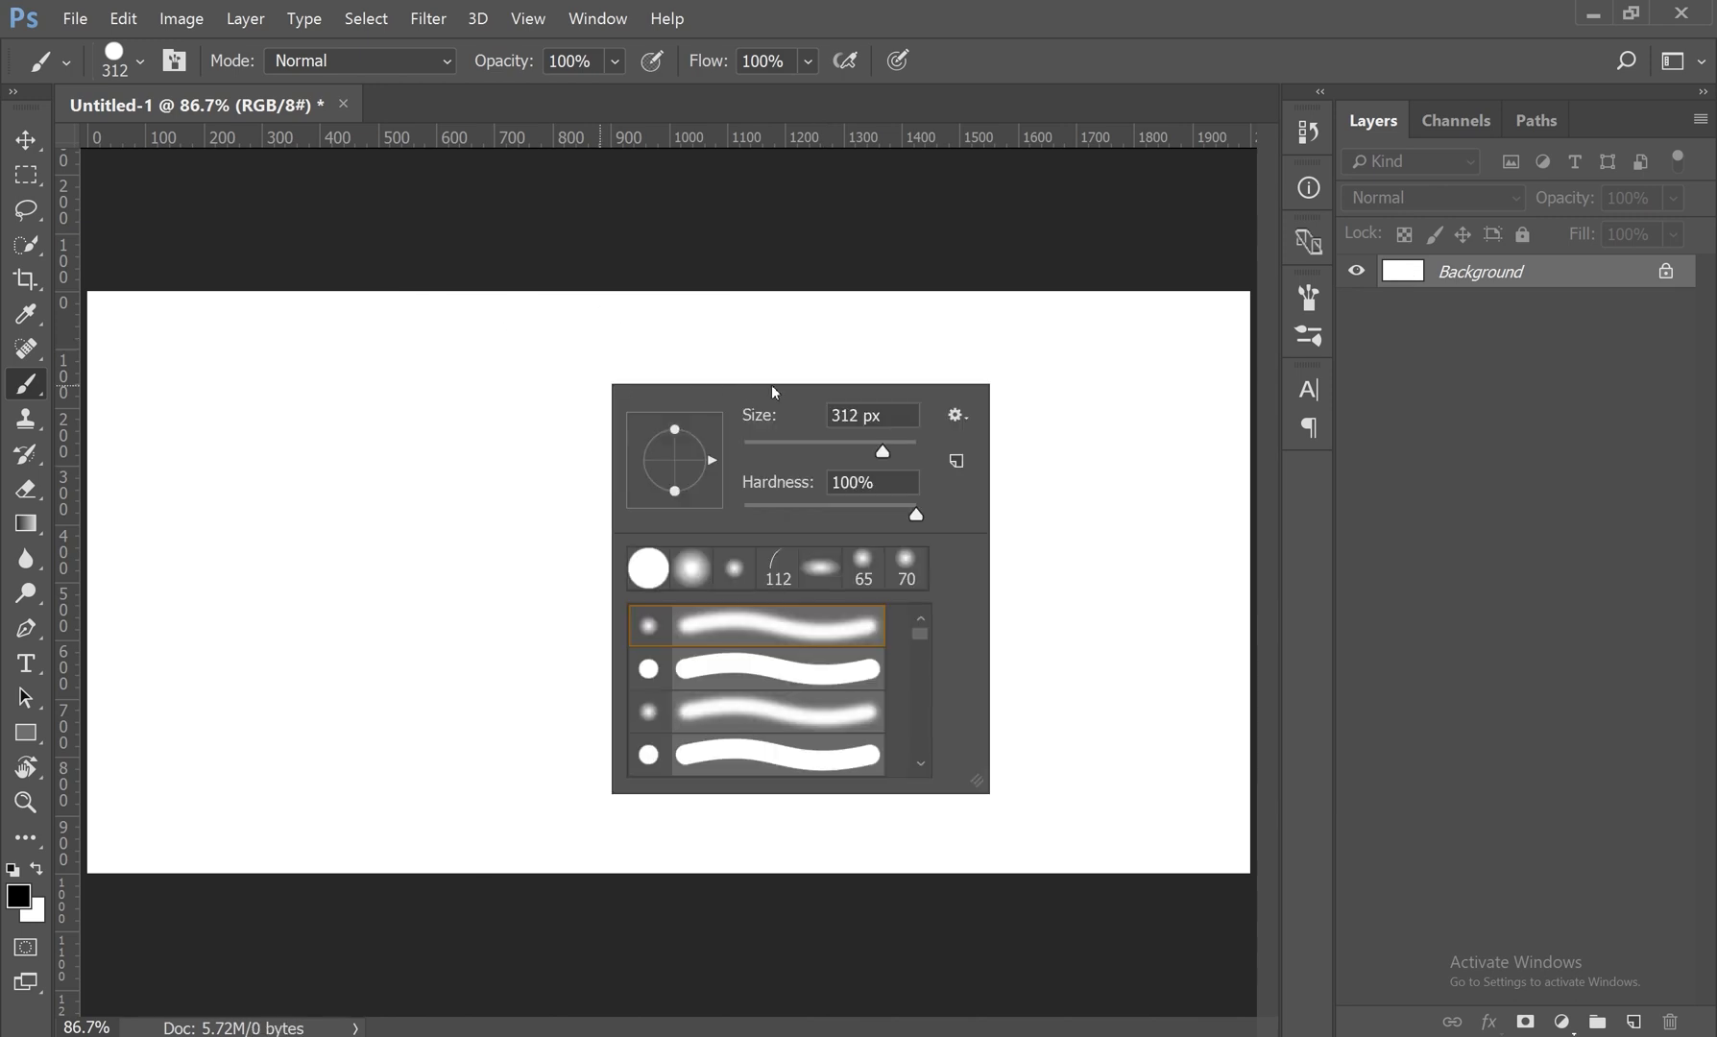
left_click_drag(915, 514, 829, 518)
left_click_drag(285, 384, 279, 663)
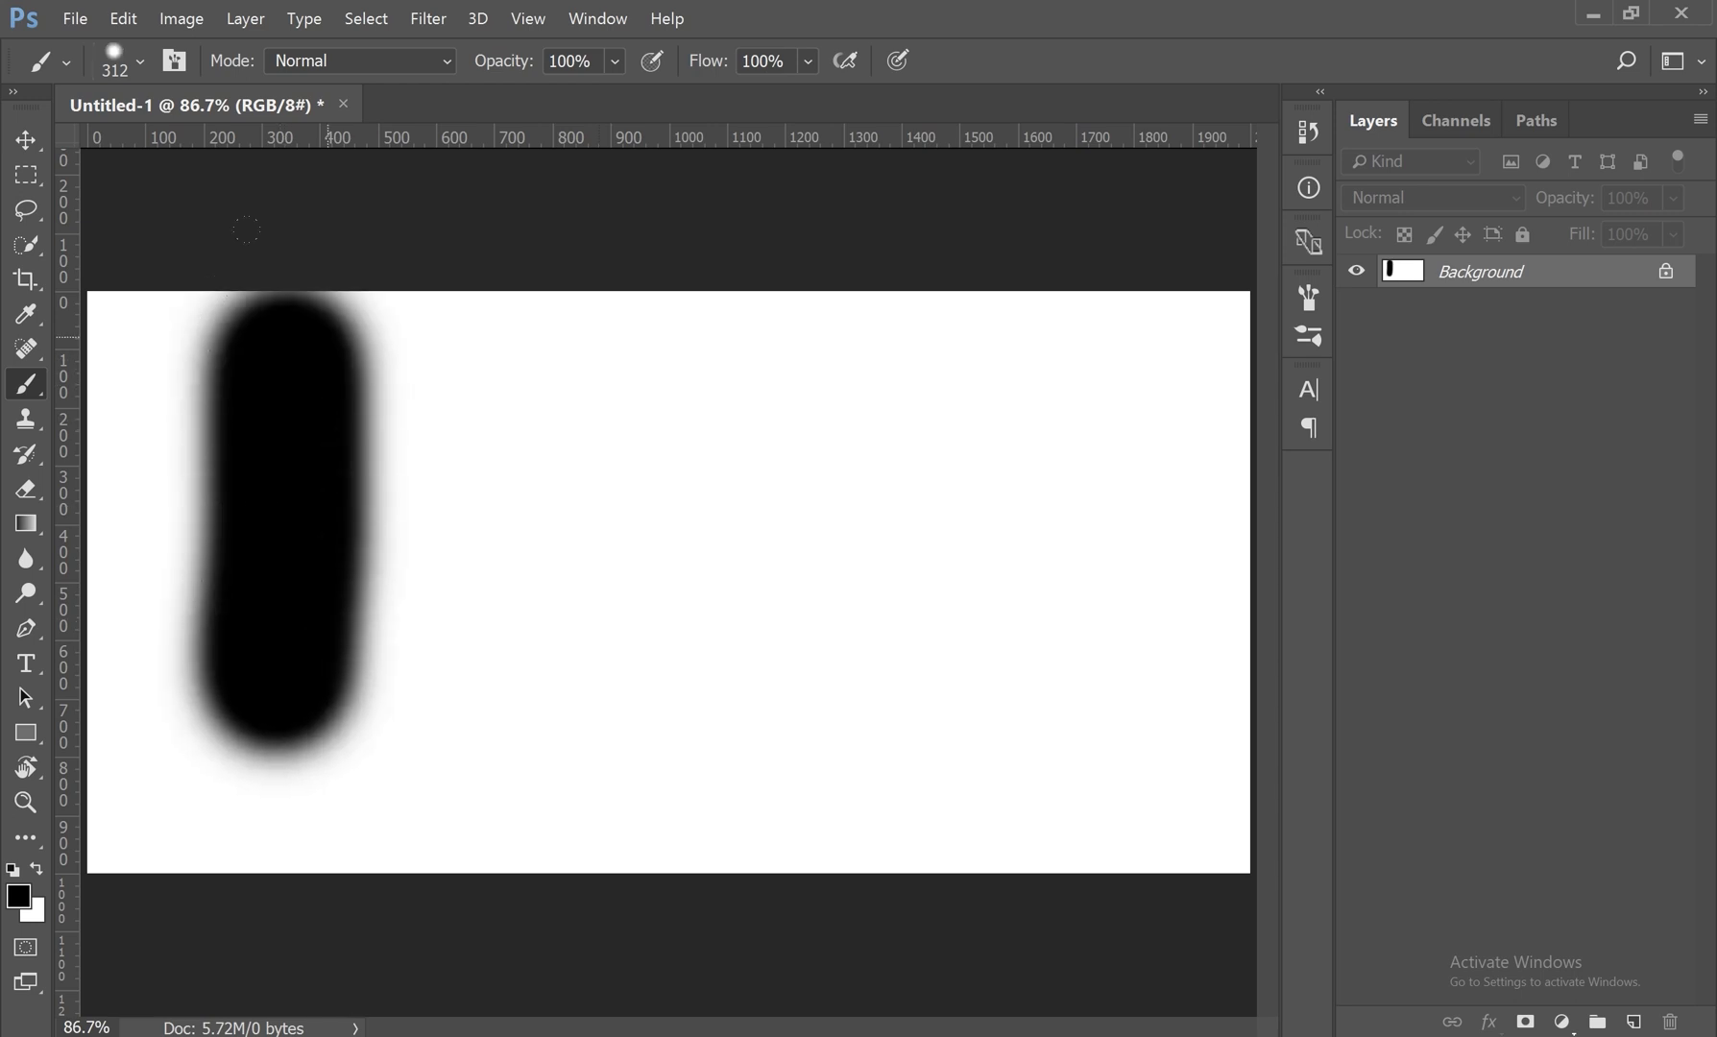
mouse_move(744, 351)
left_mouse_down()
mouse_move(672, 423)
mouse_move(590, 691)
left_mouse_up()
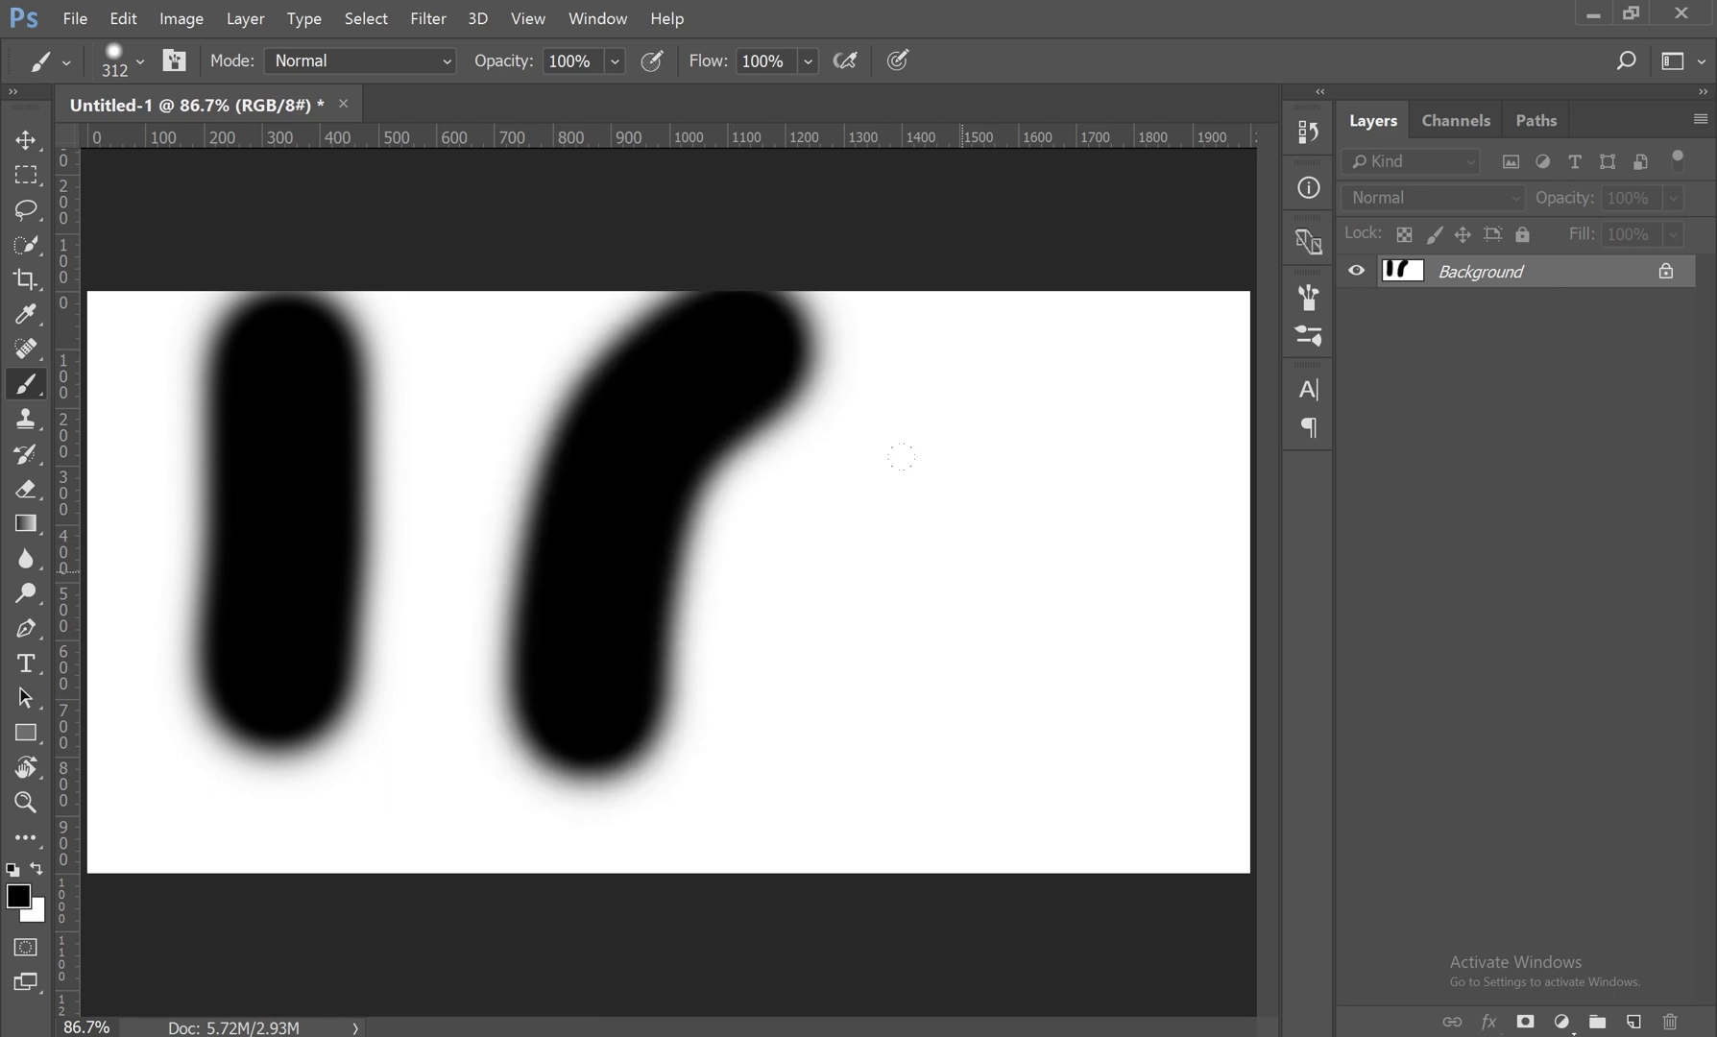
Step: Set the brush hardness to 0% and paint four very soft slanted black strokes beside the two firmer ones
right_click(986, 381)
left_click_drag(1200, 512, 1129, 514)
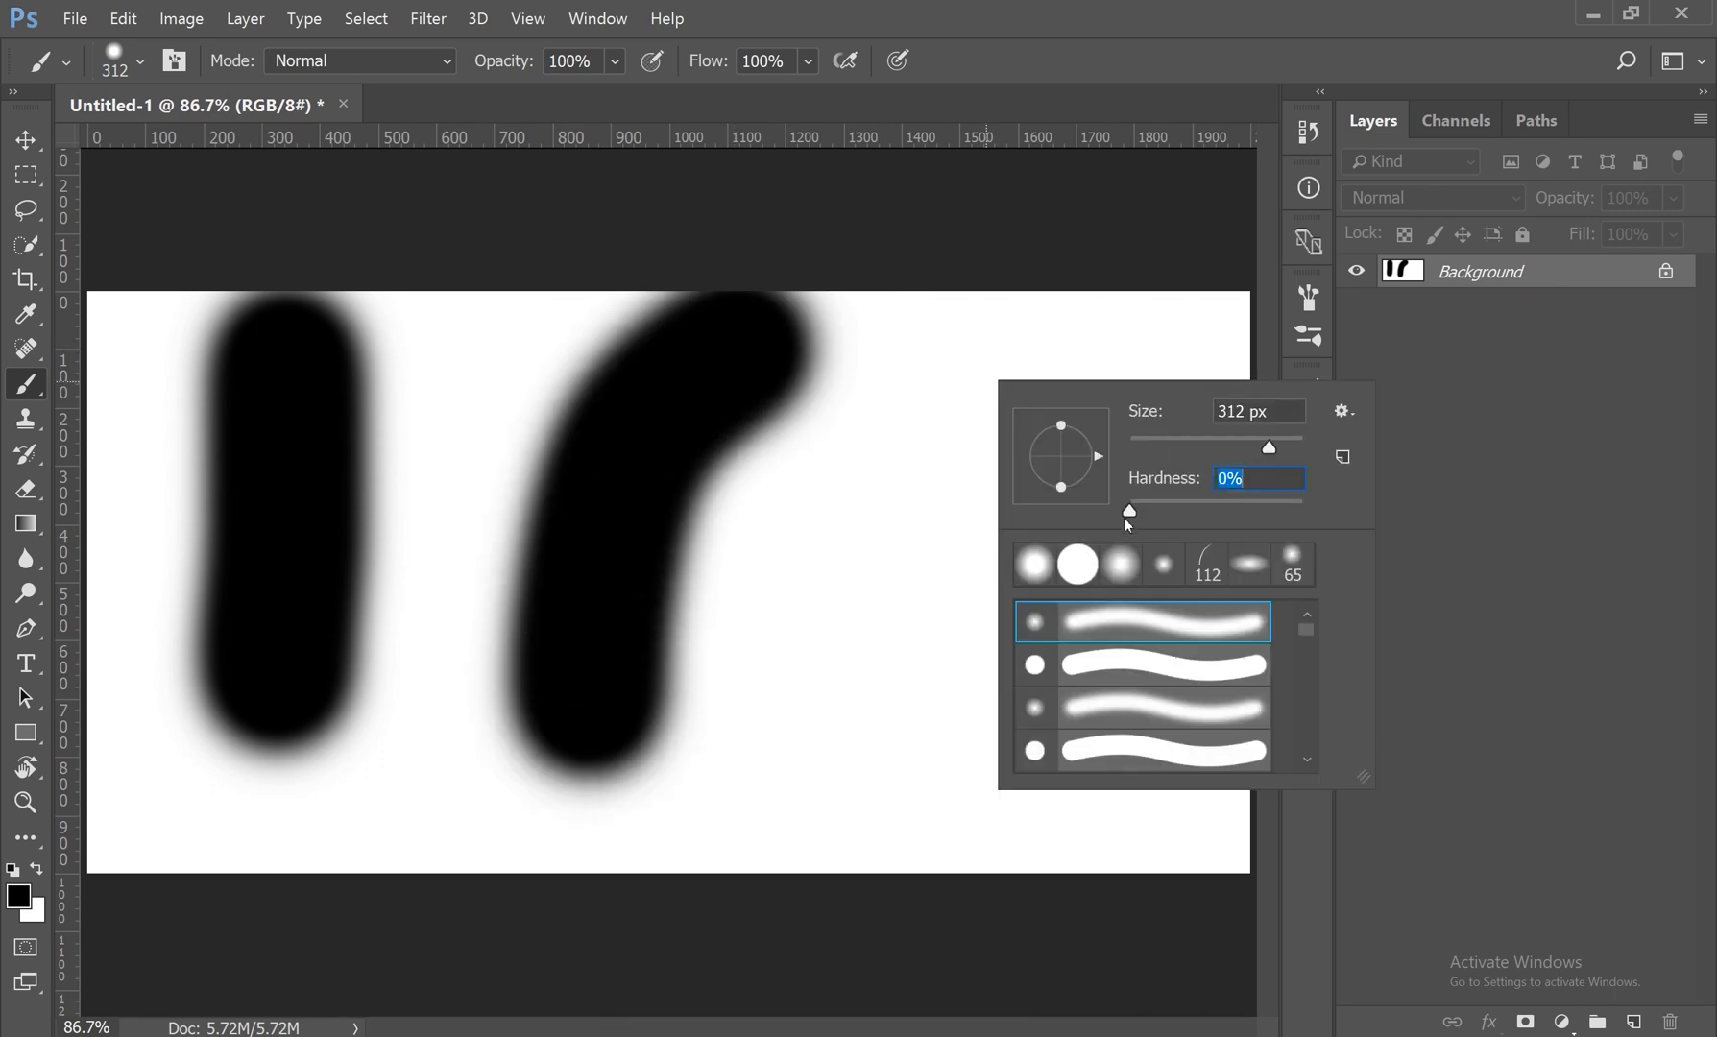
left_click_drag(889, 451, 848, 720)
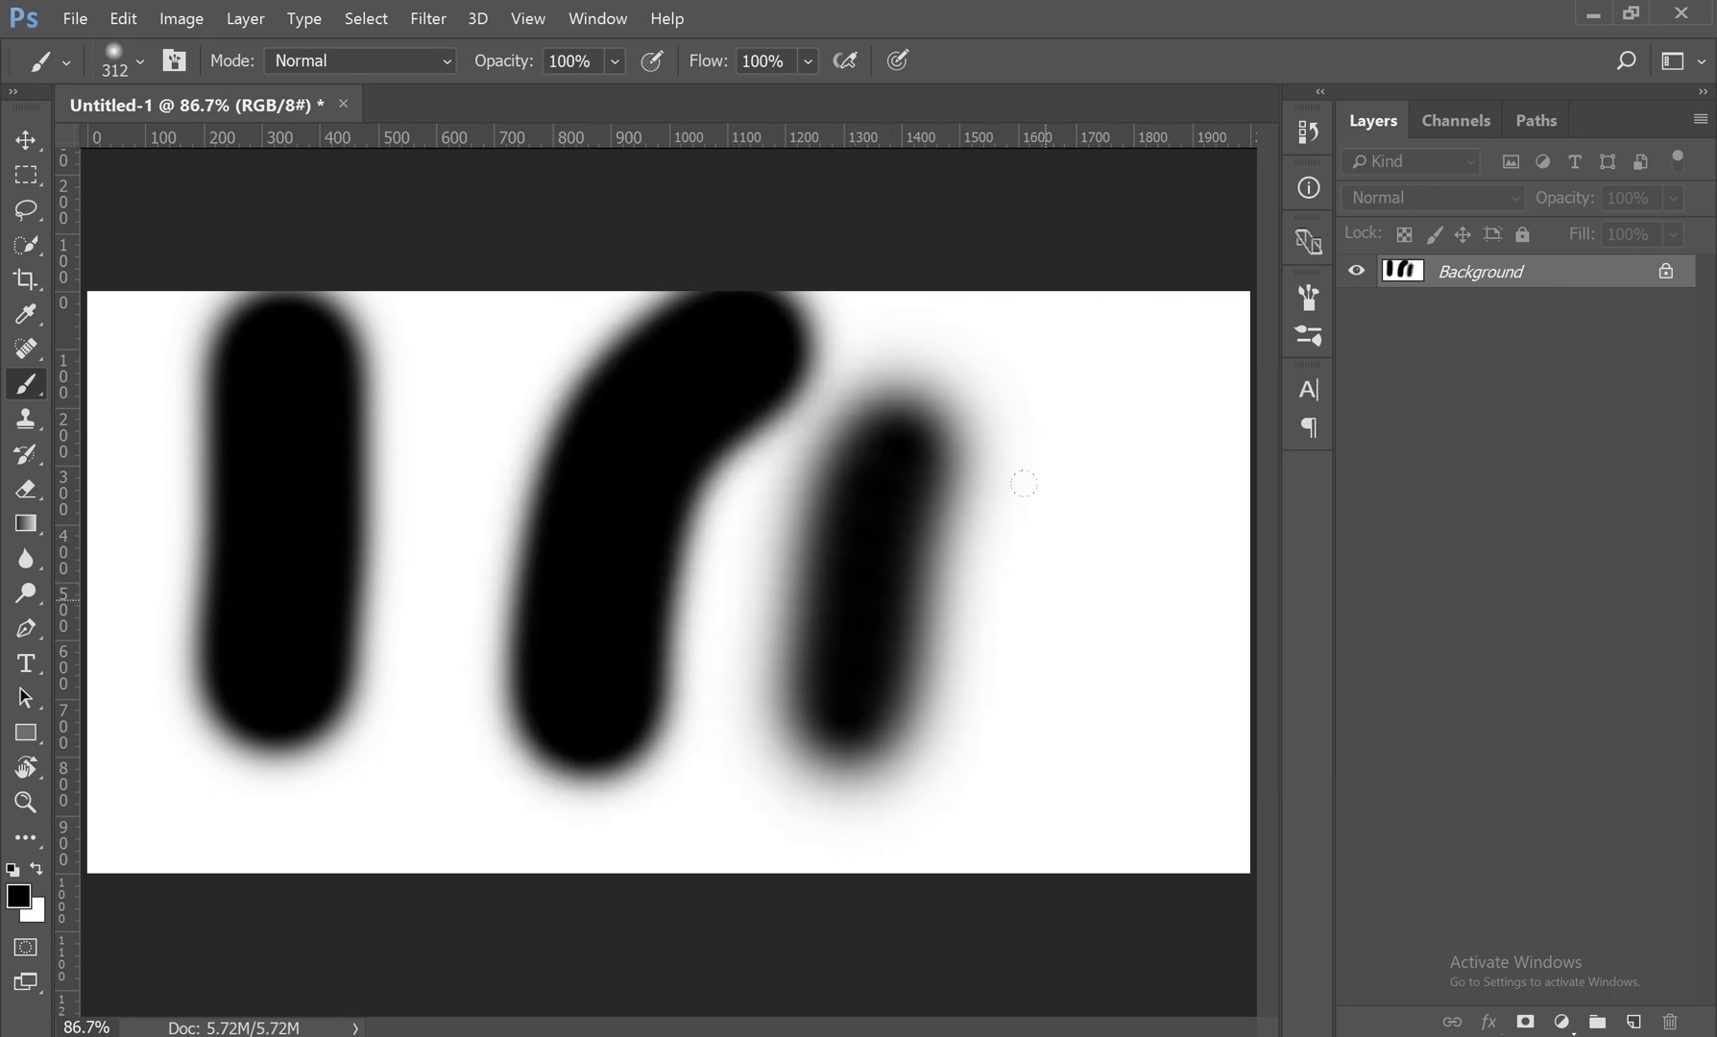
left_click(1133, 345)
left_click_drag(1059, 346, 1057, 715)
left_click_drag(518, 302, 352, 645)
mouse_move(196, 278)
left_mouse_down()
mouse_move(168, 332)
mouse_move(114, 578)
left_mouse_up()
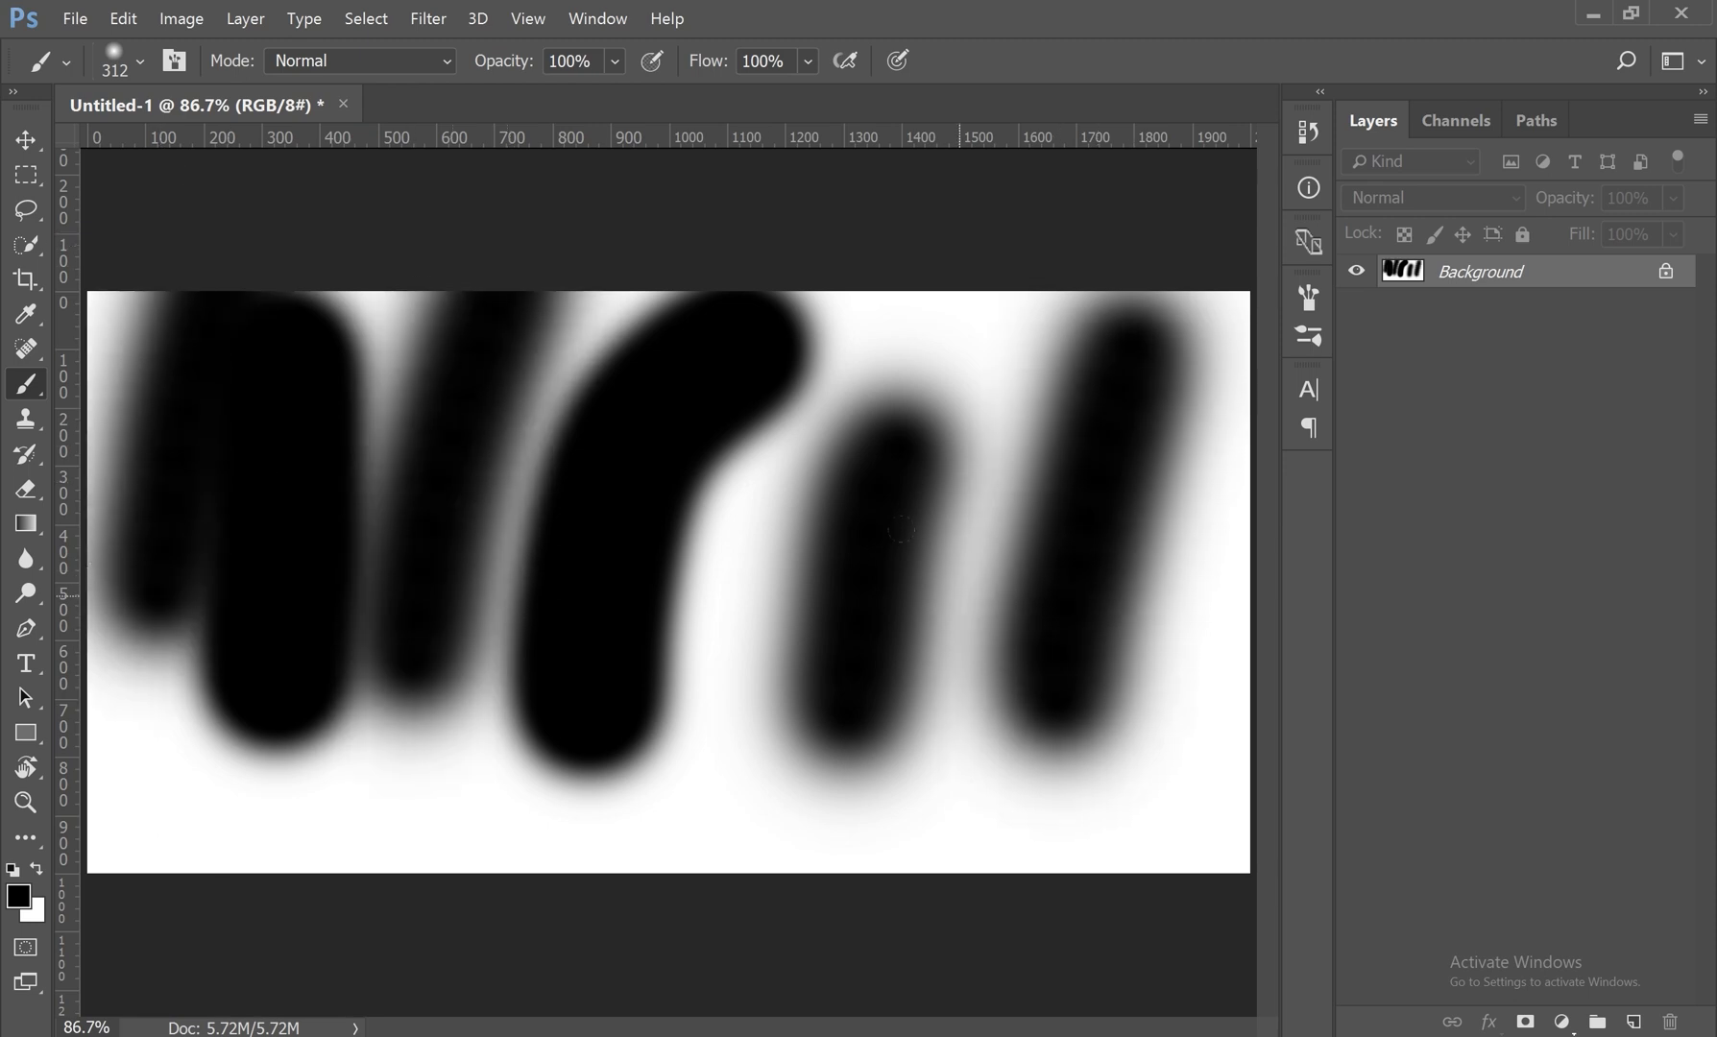
Step: Undo all the soft and firmer comparison strokes to clear the canvas
key("ctrl+z")
key("ctrl+z")
key("ctrl+z")
key("ctrl+z")
key("ctrl+z")
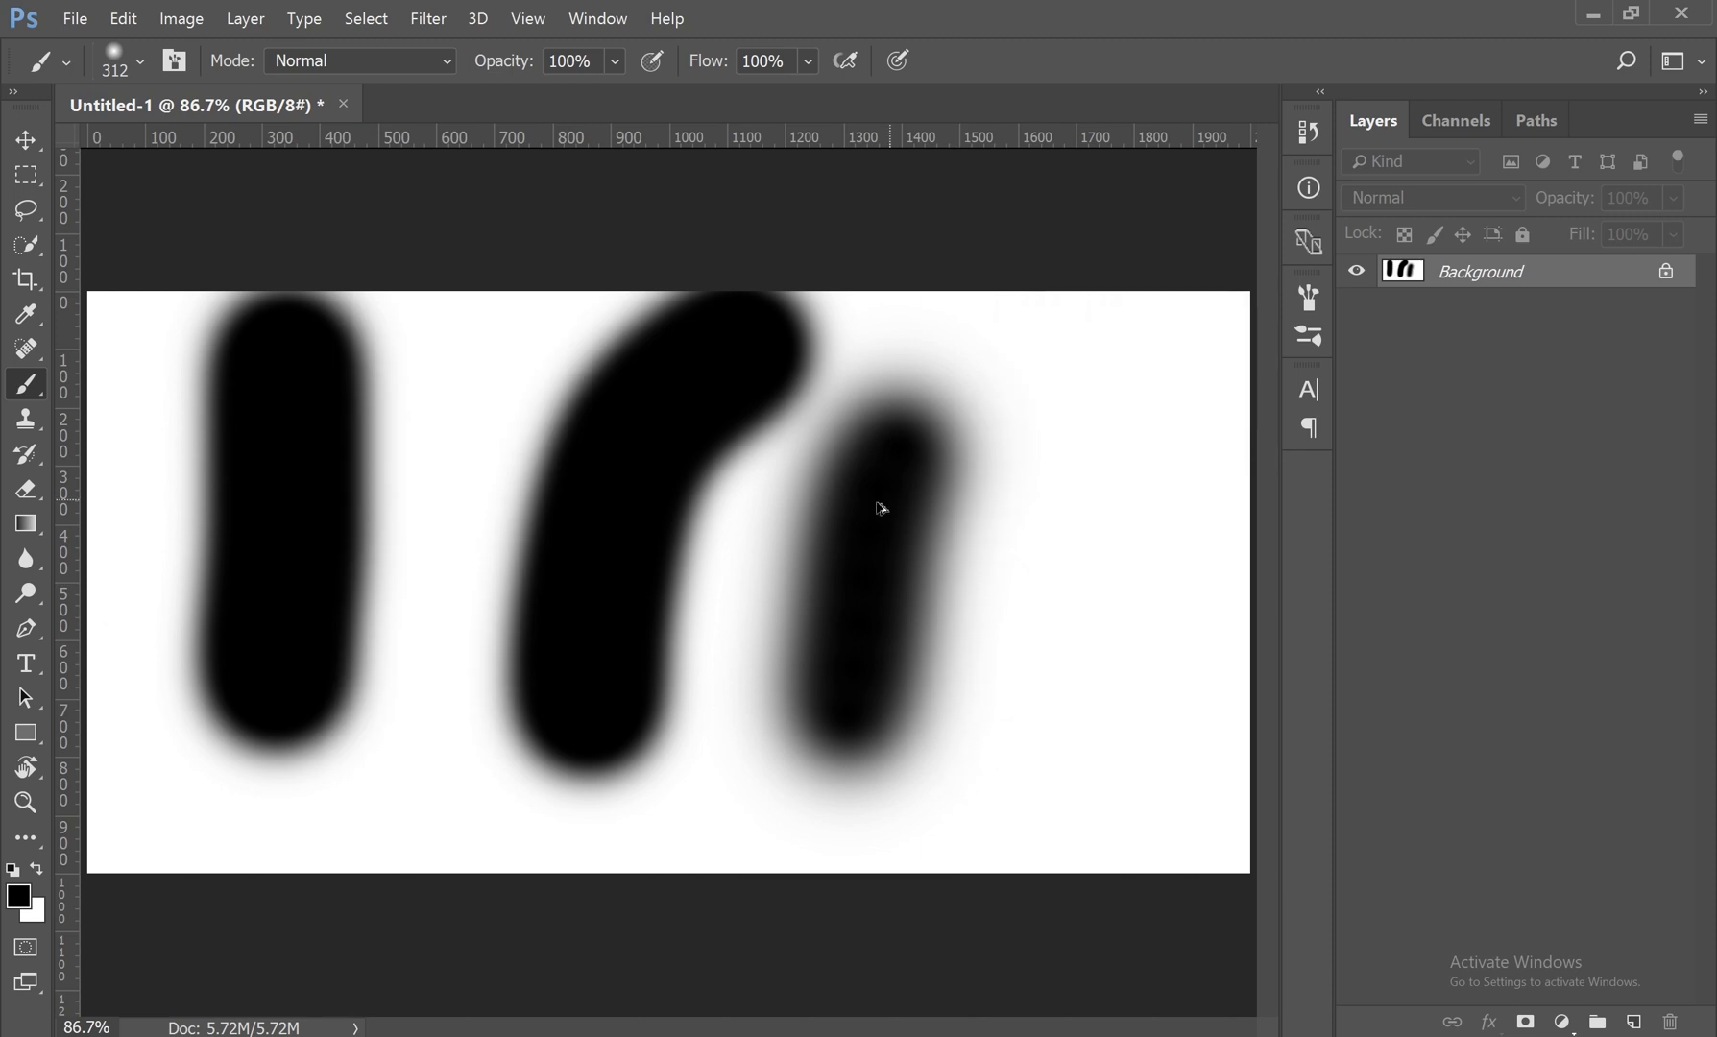
key("ctrl+z")
Step: Browse the brush presets and select the rough-edged 55 px preset near the end of the list
right_click(746, 310)
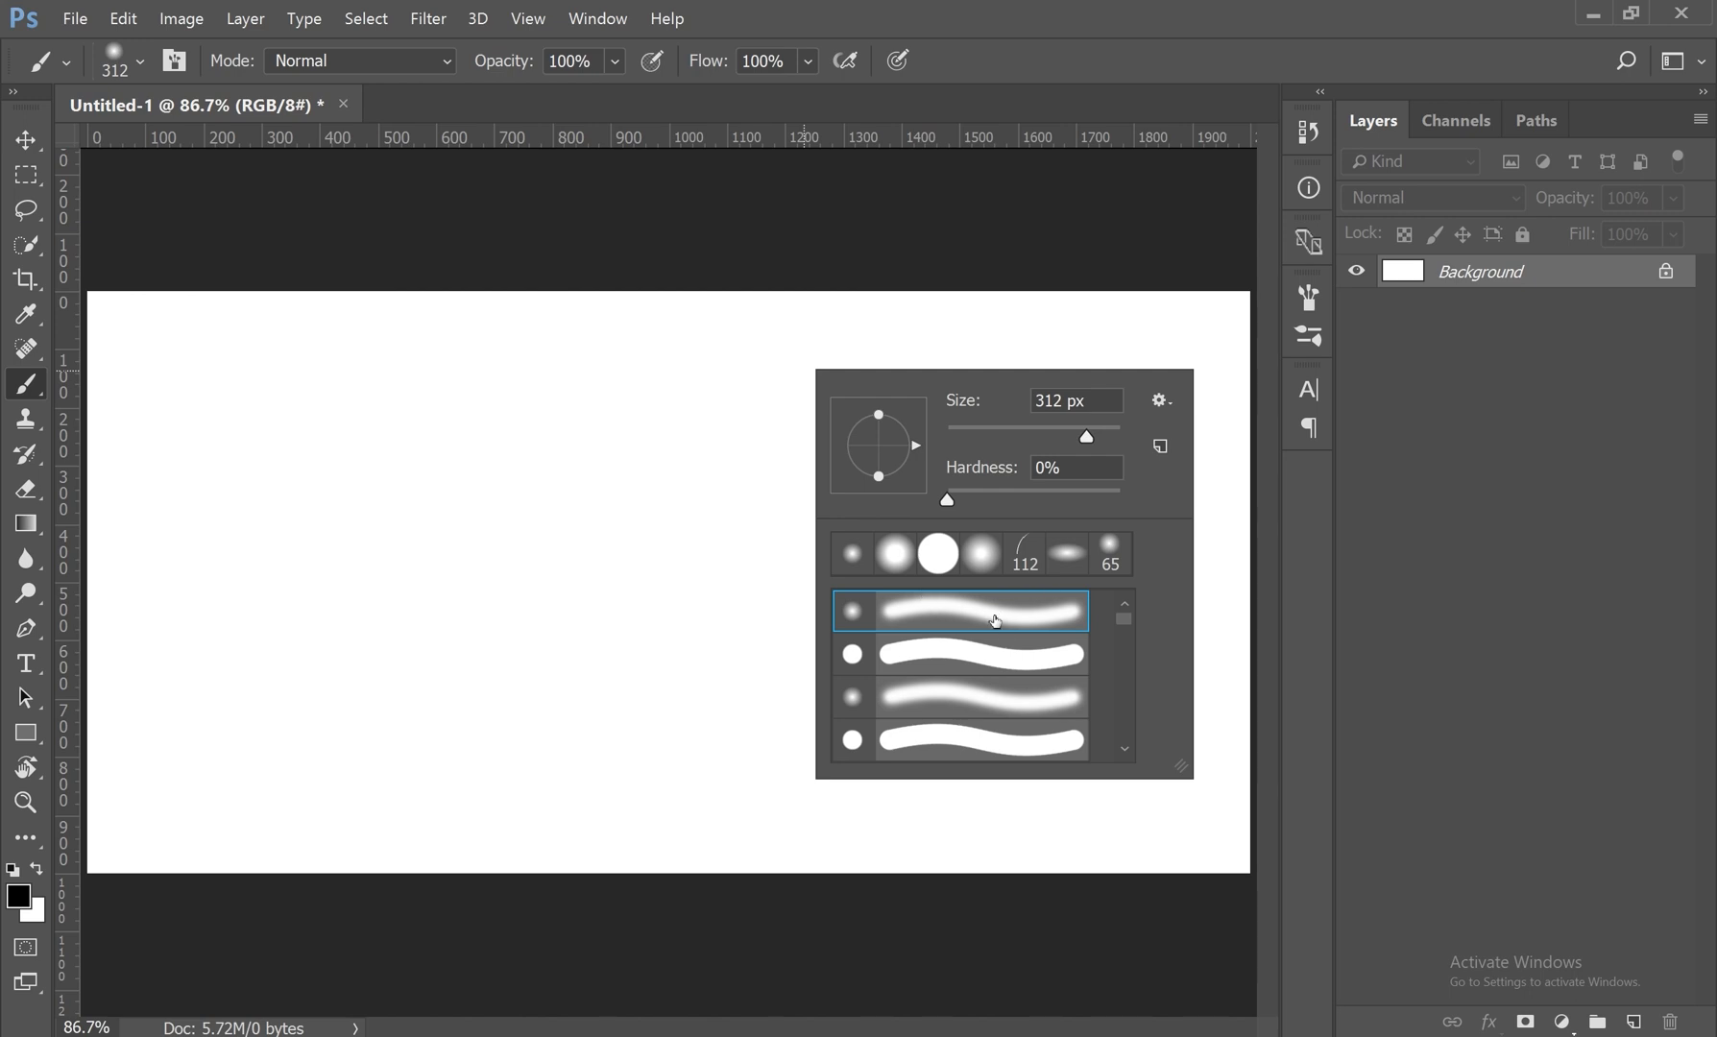
scroll(999, 618, "down", 2)
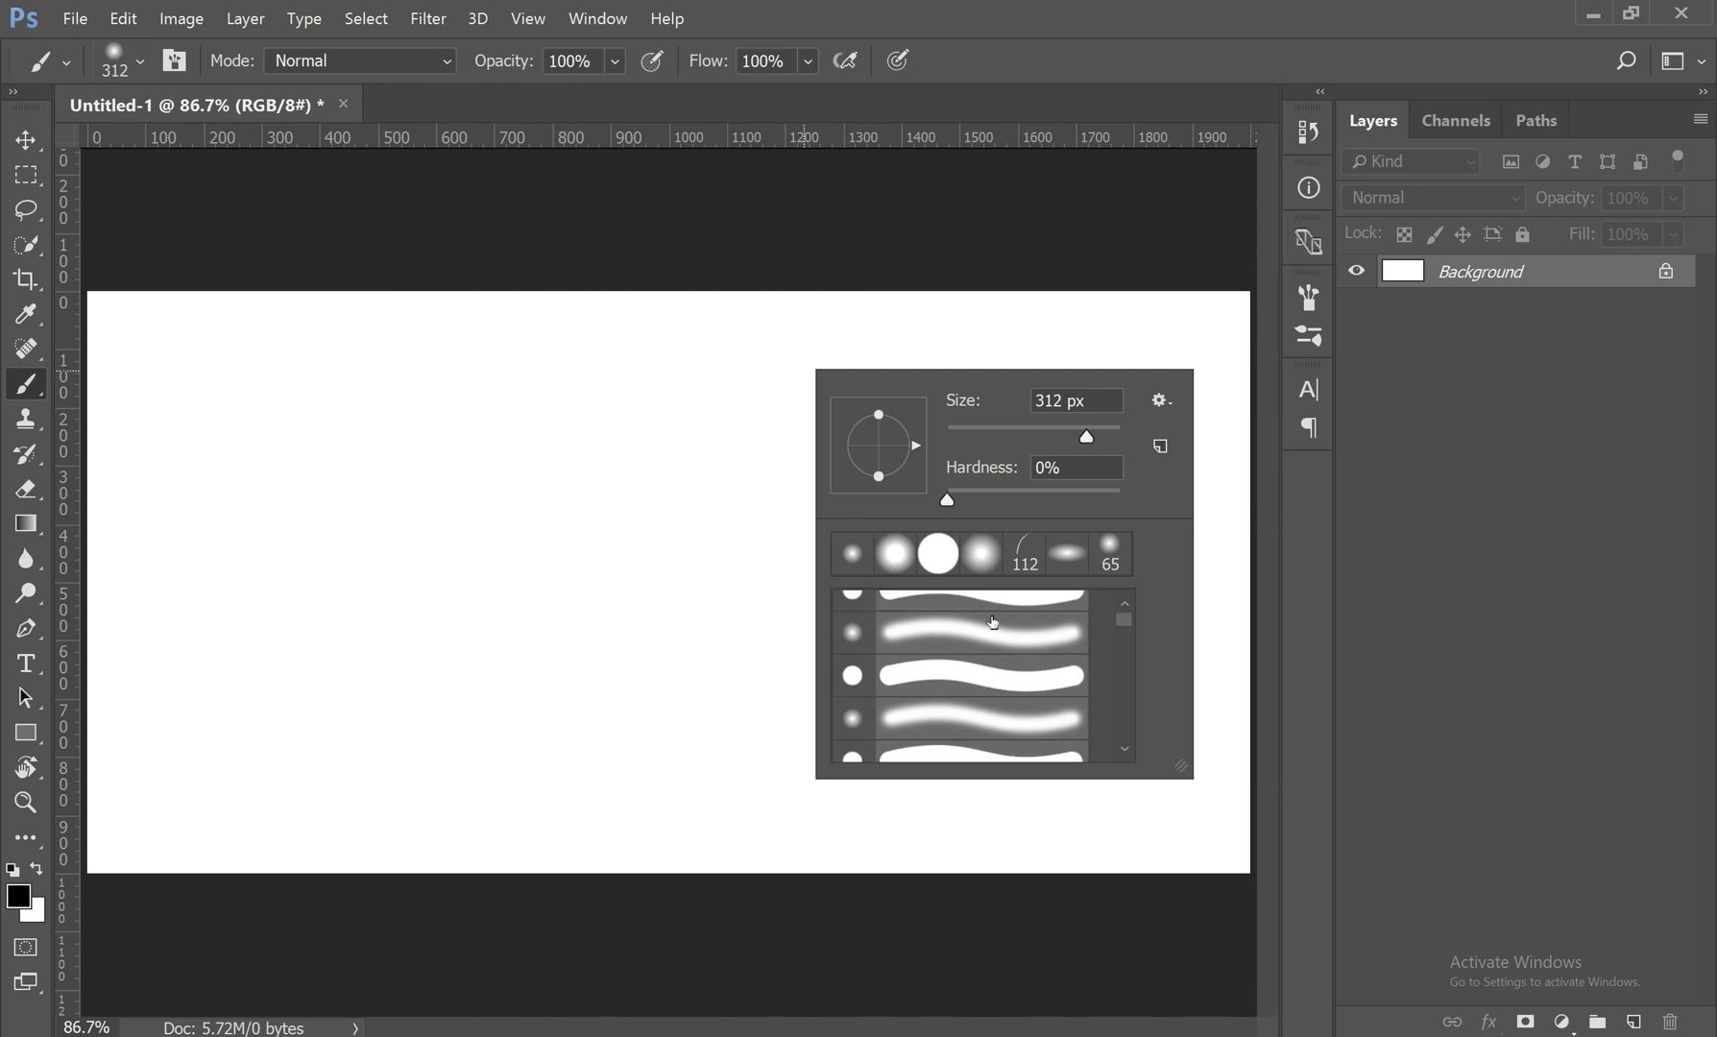
scroll(994, 619, "down", 5)
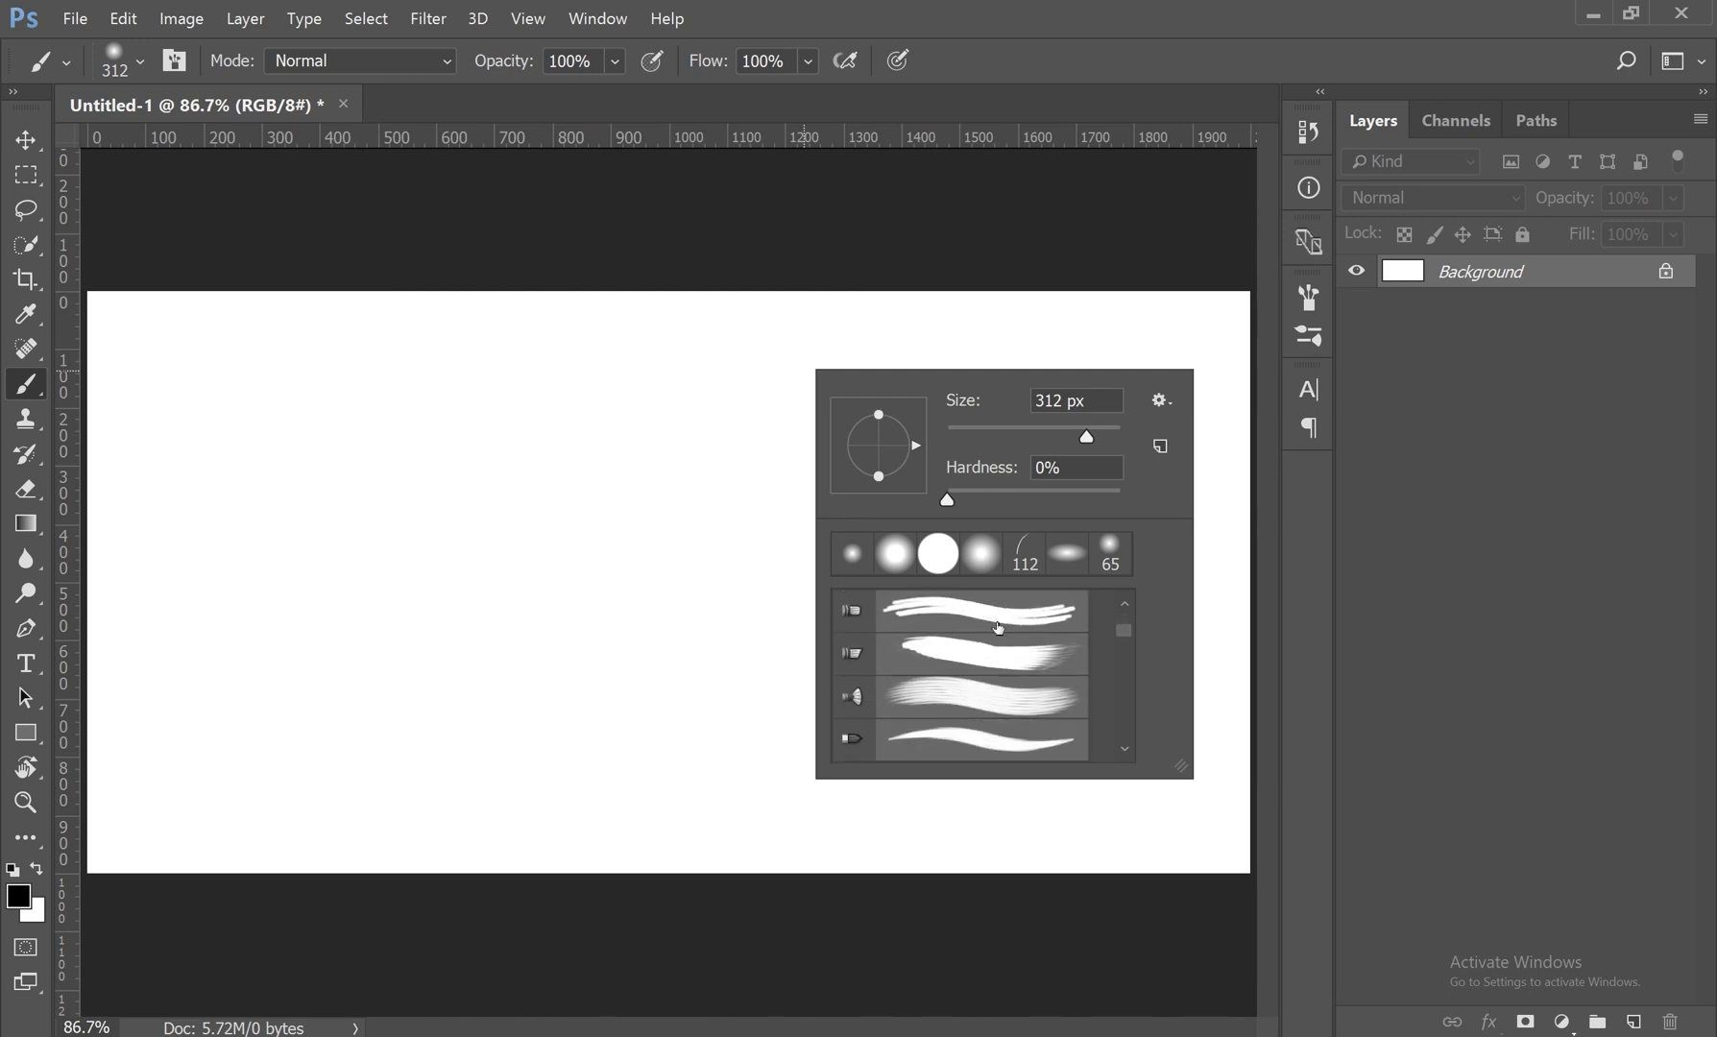
scroll(999, 629, "down", 6)
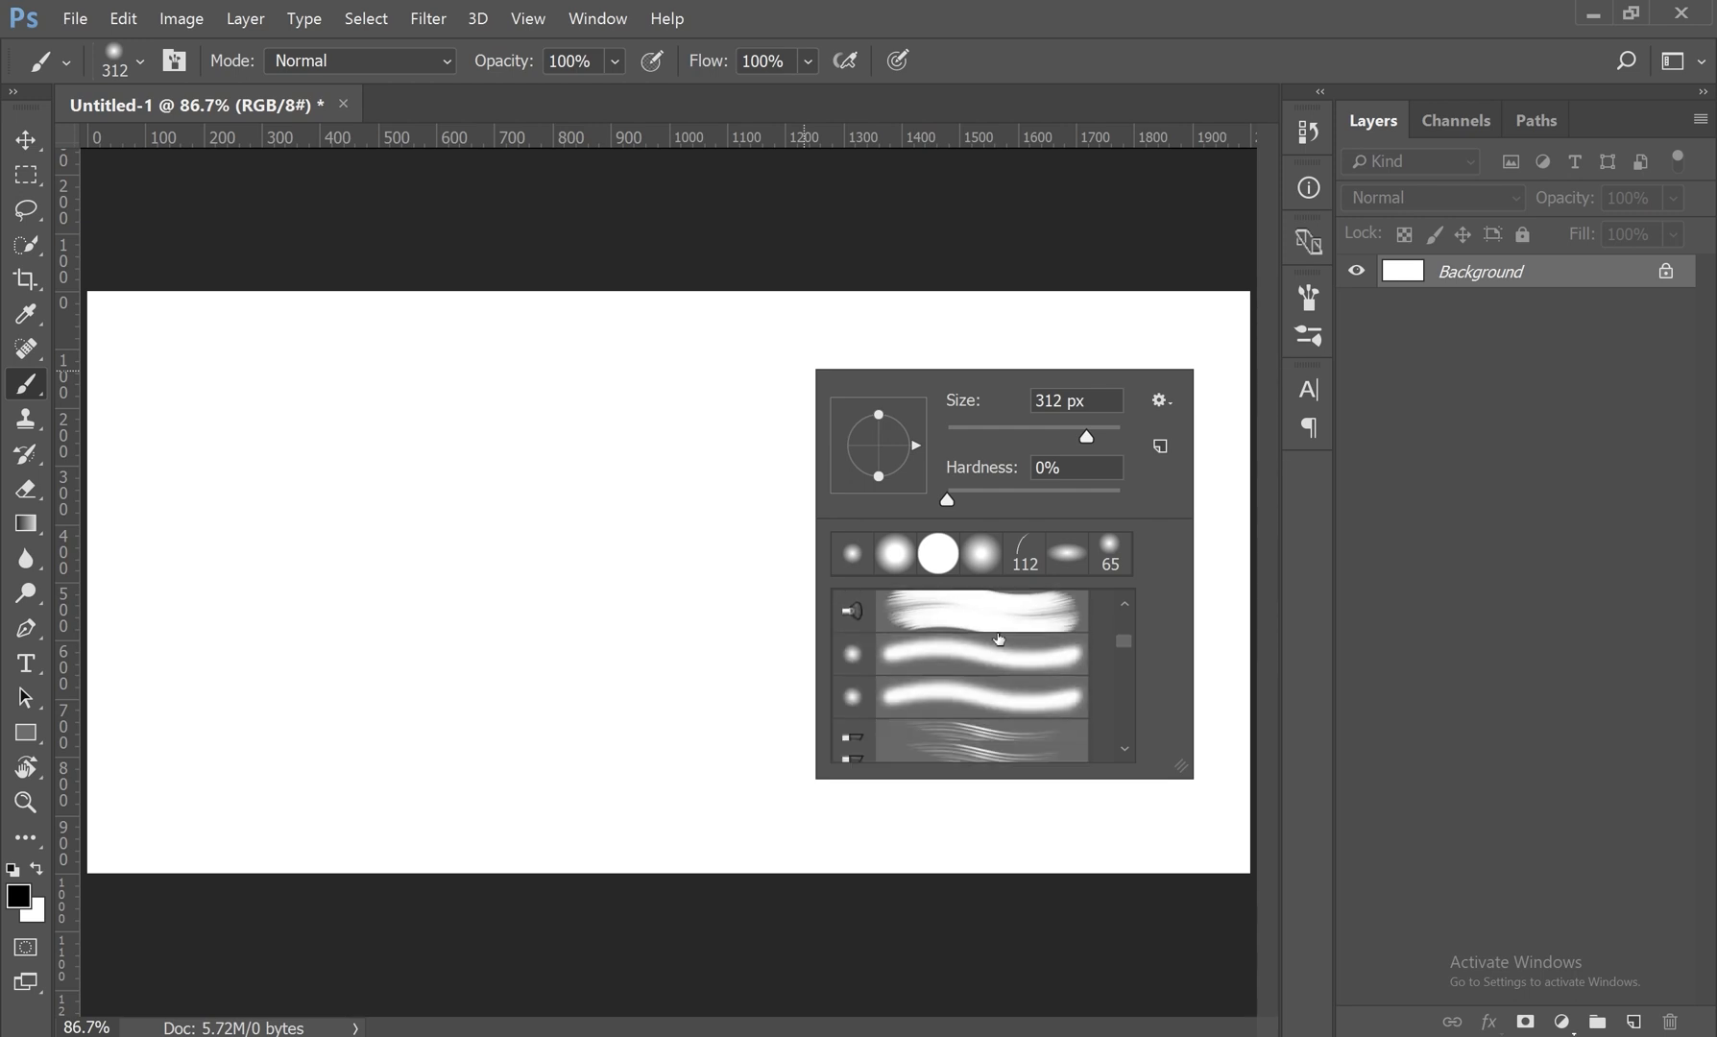
scroll(999, 639, "down", 6)
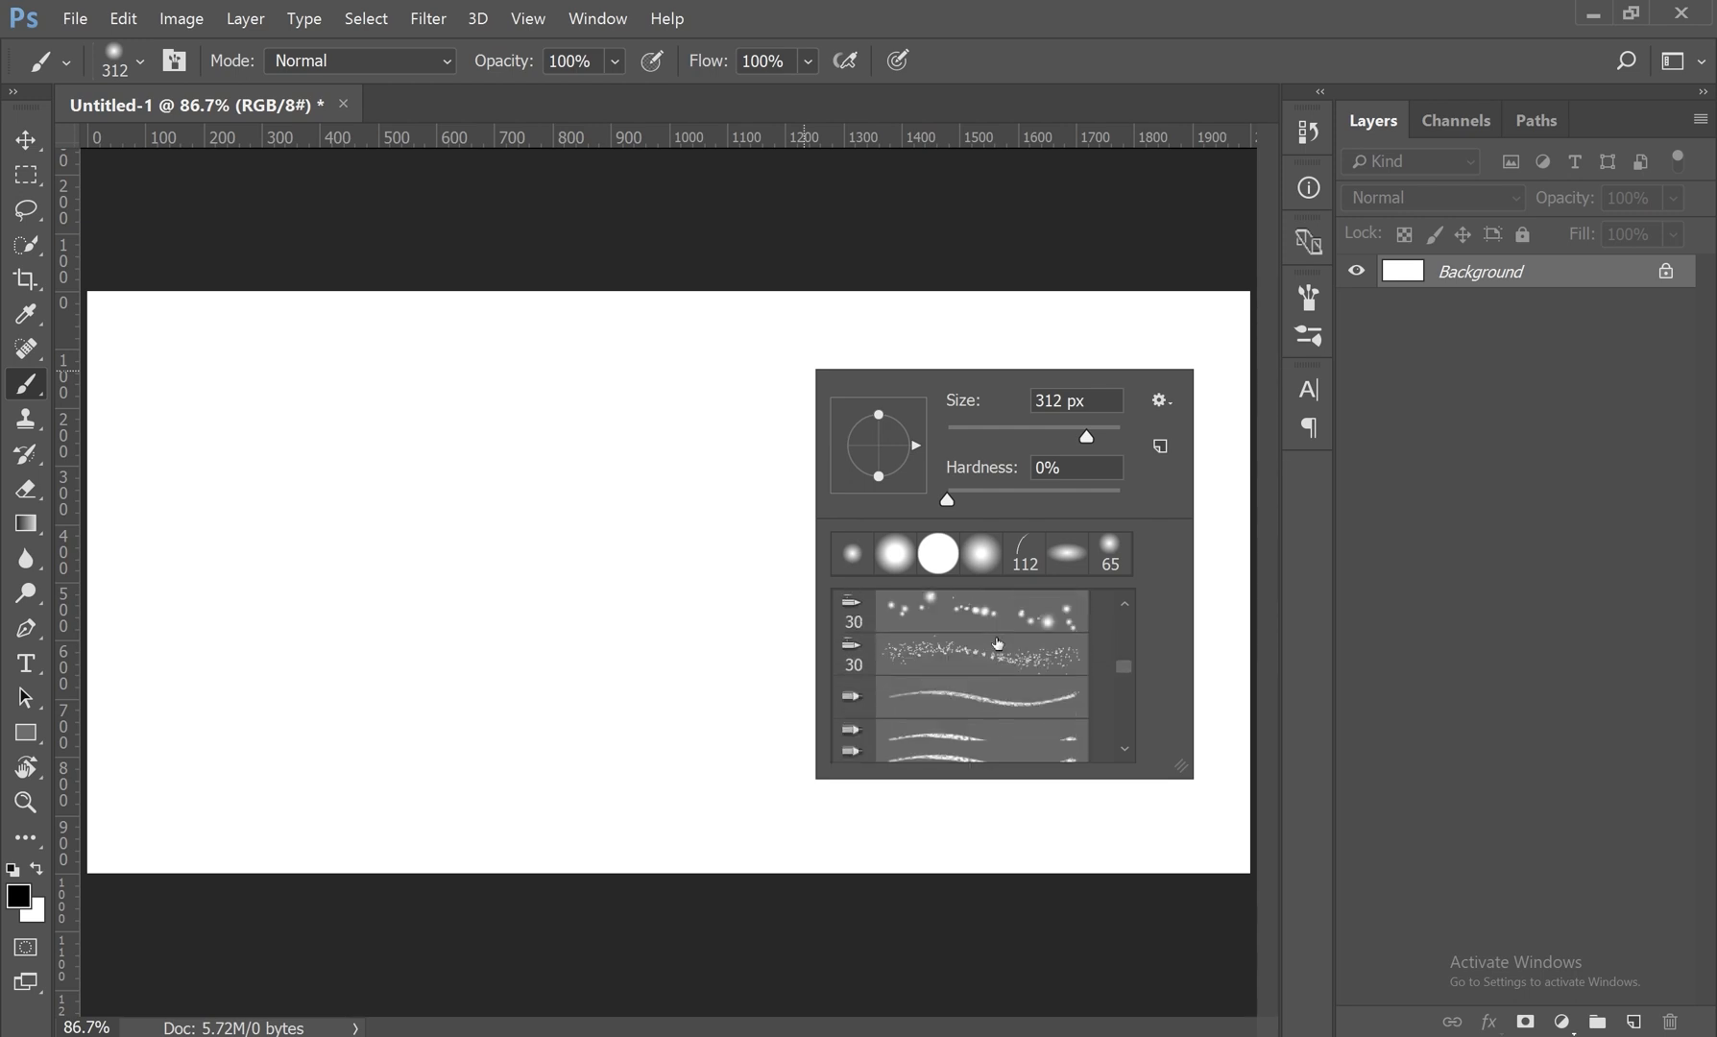
scroll(997, 645, "down", 6)
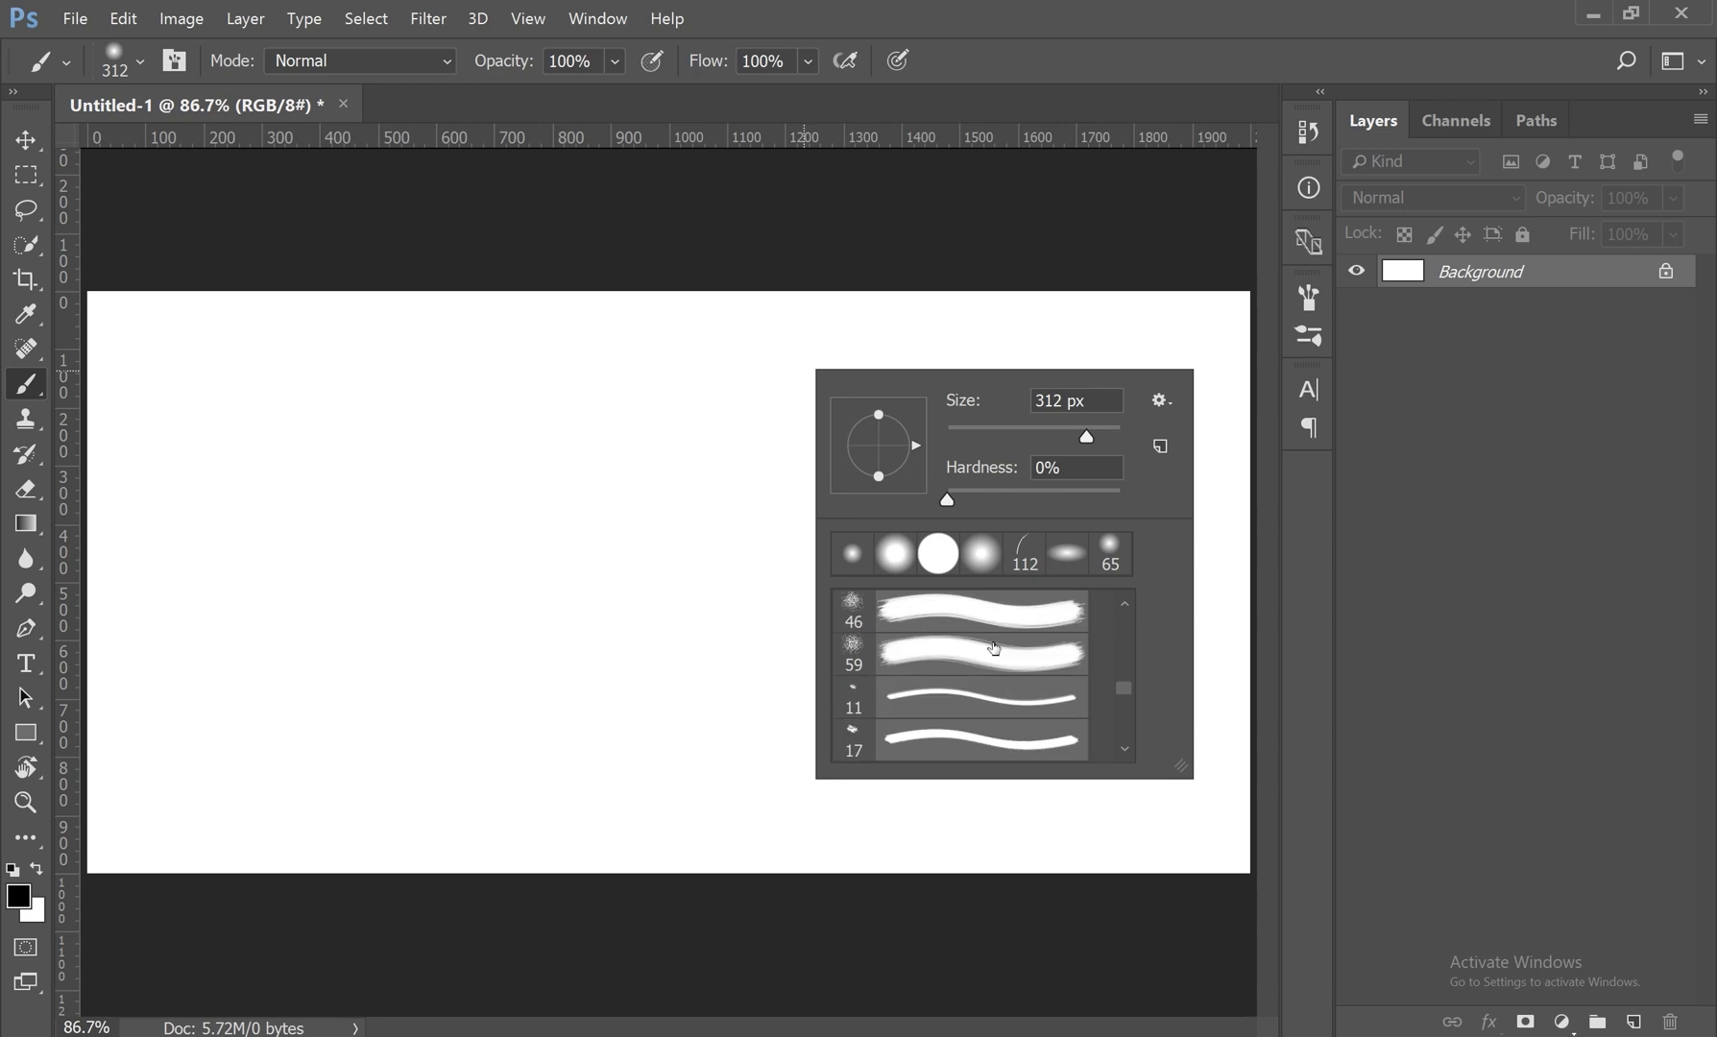
scroll(994, 649, "down", 4)
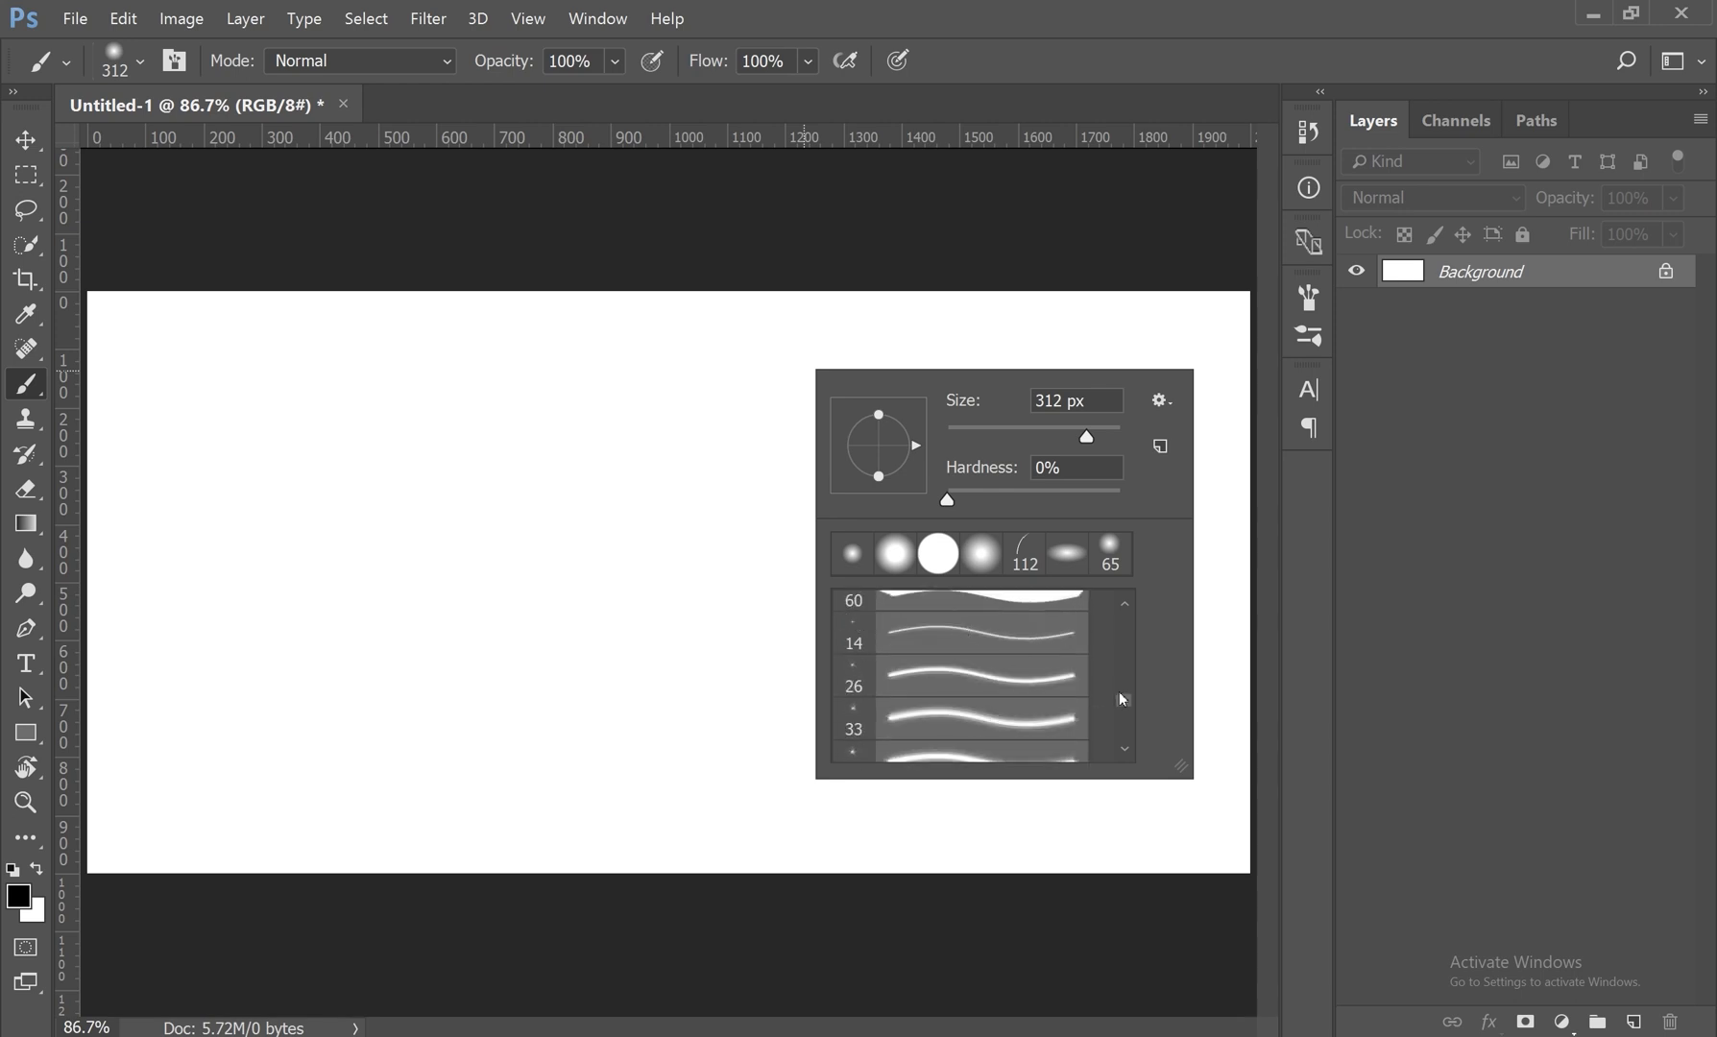
scroll(1127, 702, "down", 4)
left_click(1011, 708)
Step: Paint a long winding stroke, a horizontal stroke and two steep strokes with the rough-edged 55 px brush
left_click(310, 337)
mouse_move(314, 338)
left_mouse_down()
mouse_move(344, 577)
mouse_move(553, 694)
mouse_move(752, 666)
mouse_move(714, 577)
mouse_move(443, 537)
mouse_move(437, 446)
mouse_move(706, 413)
mouse_move(842, 556)
mouse_move(833, 767)
mouse_move(457, 808)
mouse_move(288, 746)
left_mouse_up()
left_click_drag(1095, 375, 442, 399)
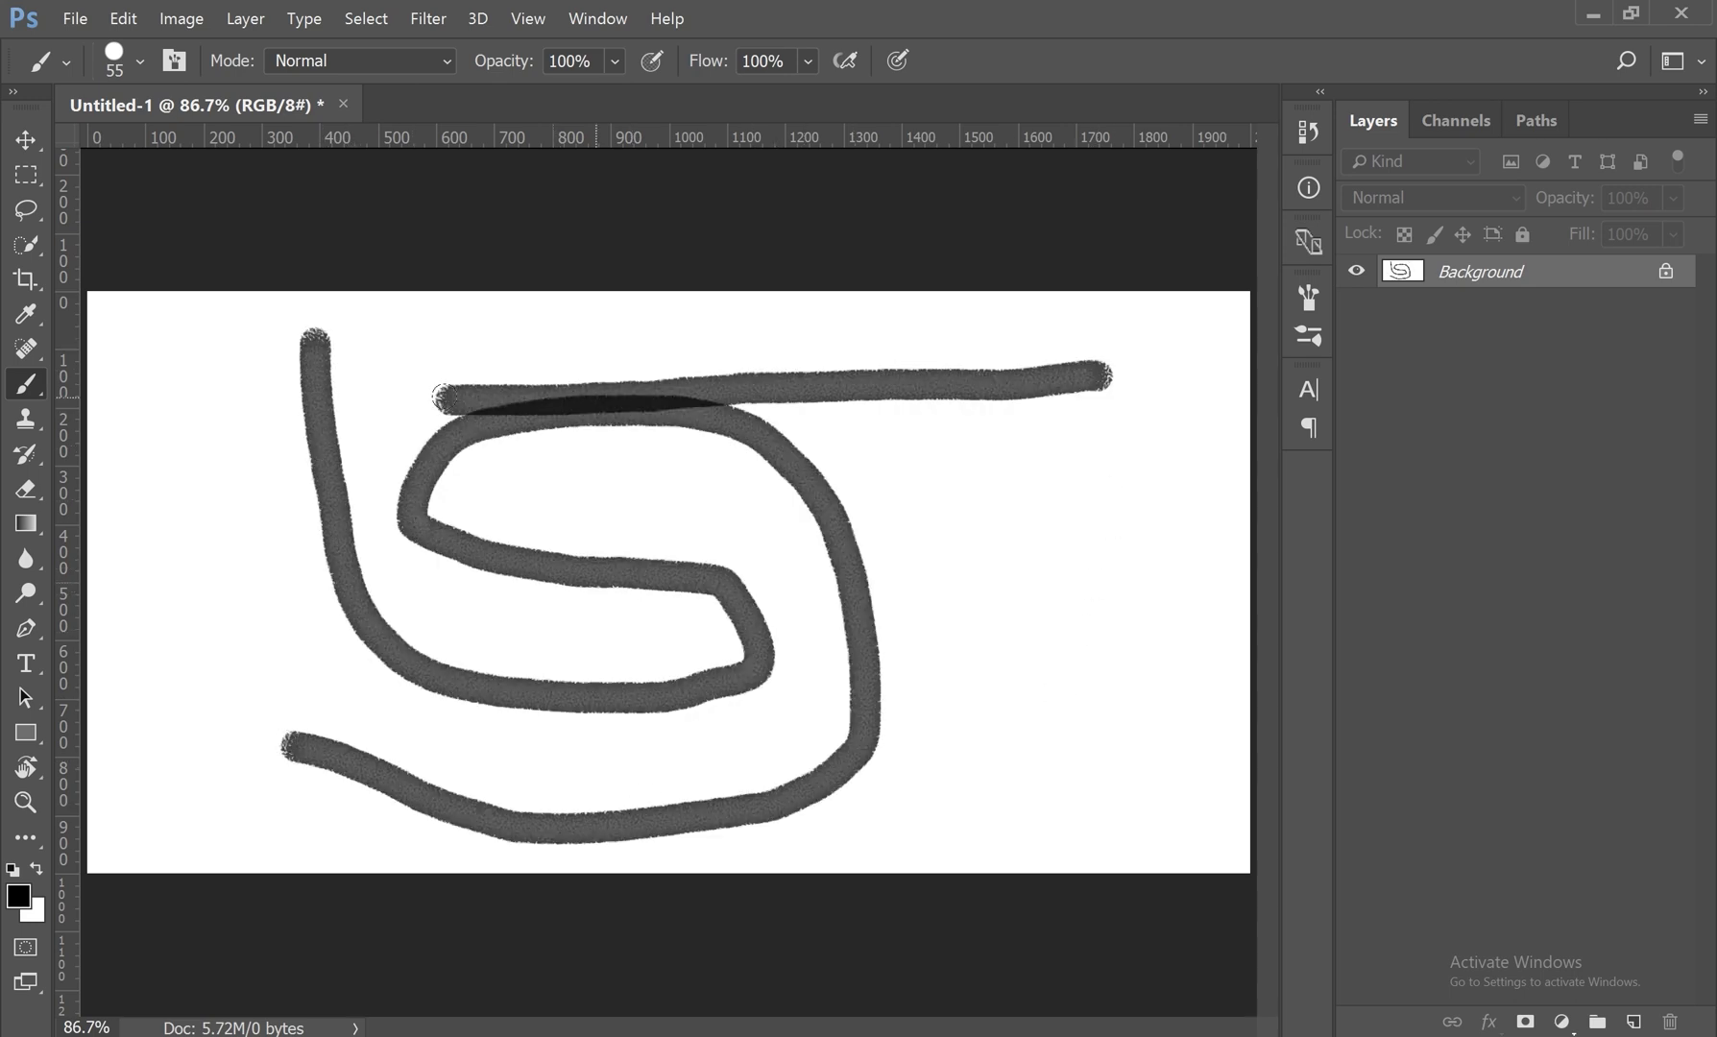
mouse_move(1103, 423)
left_mouse_down()
mouse_move(1093, 477)
mouse_move(1128, 773)
left_mouse_up()
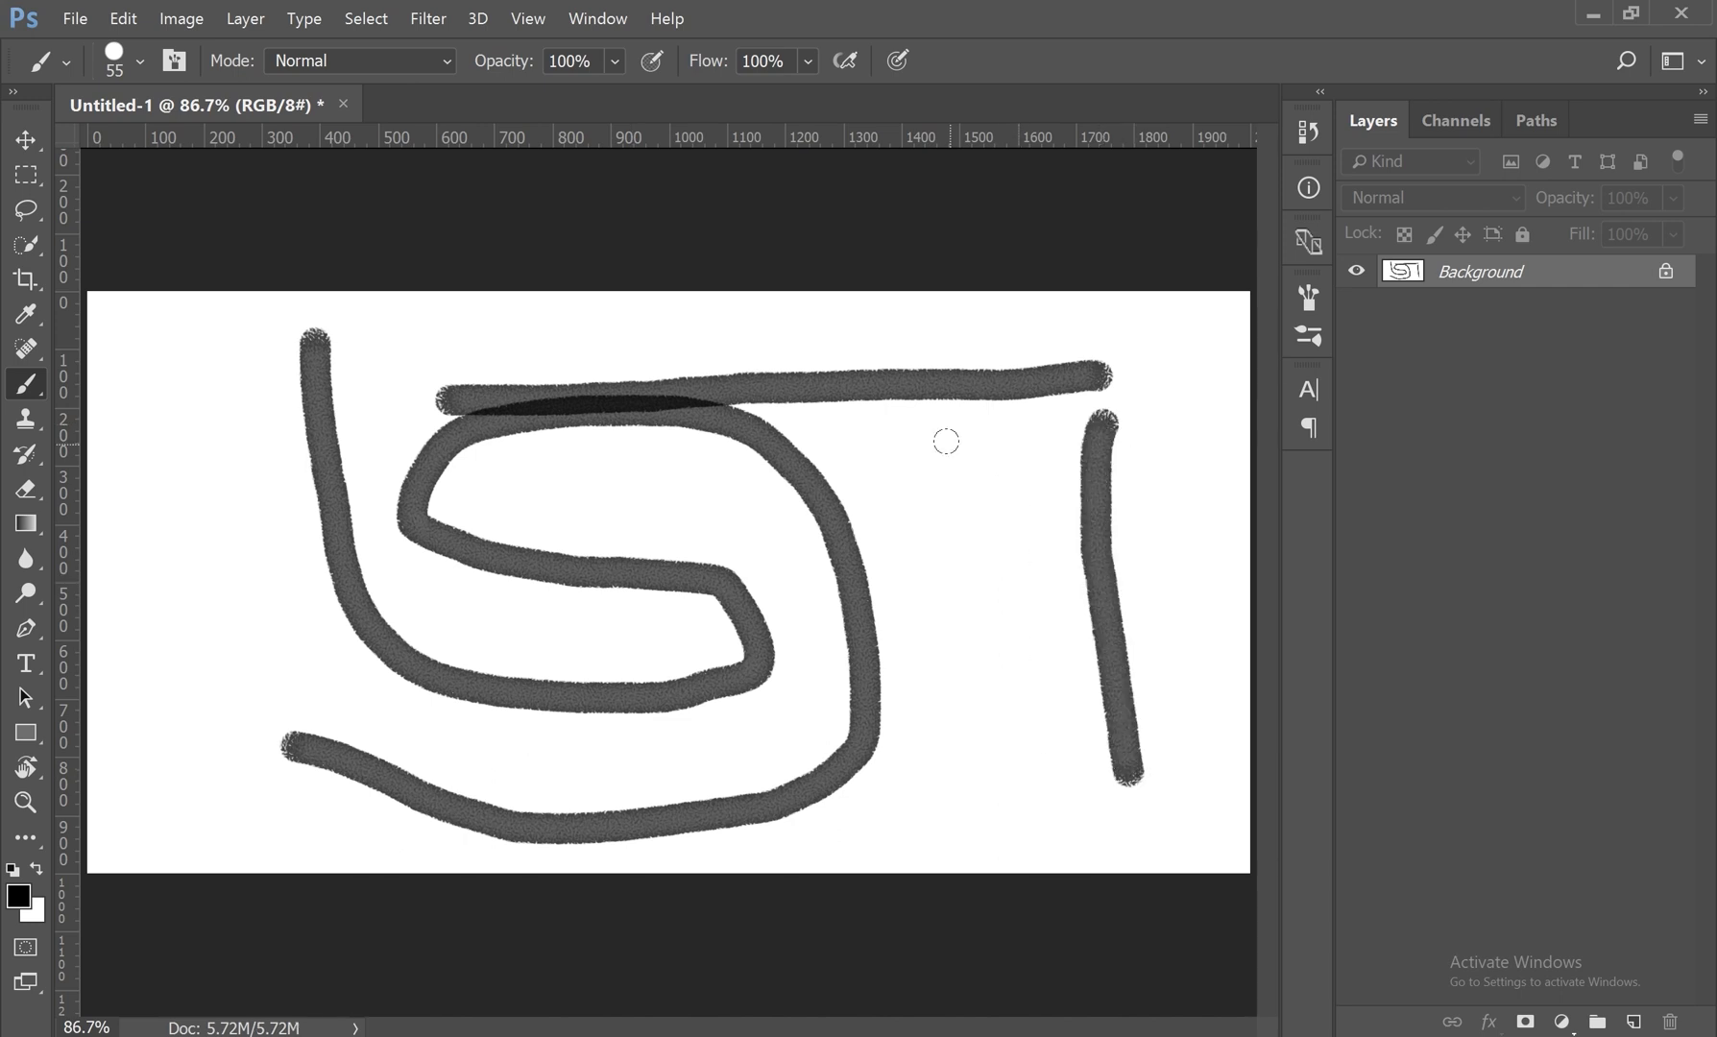
left_click_drag(946, 442, 986, 672)
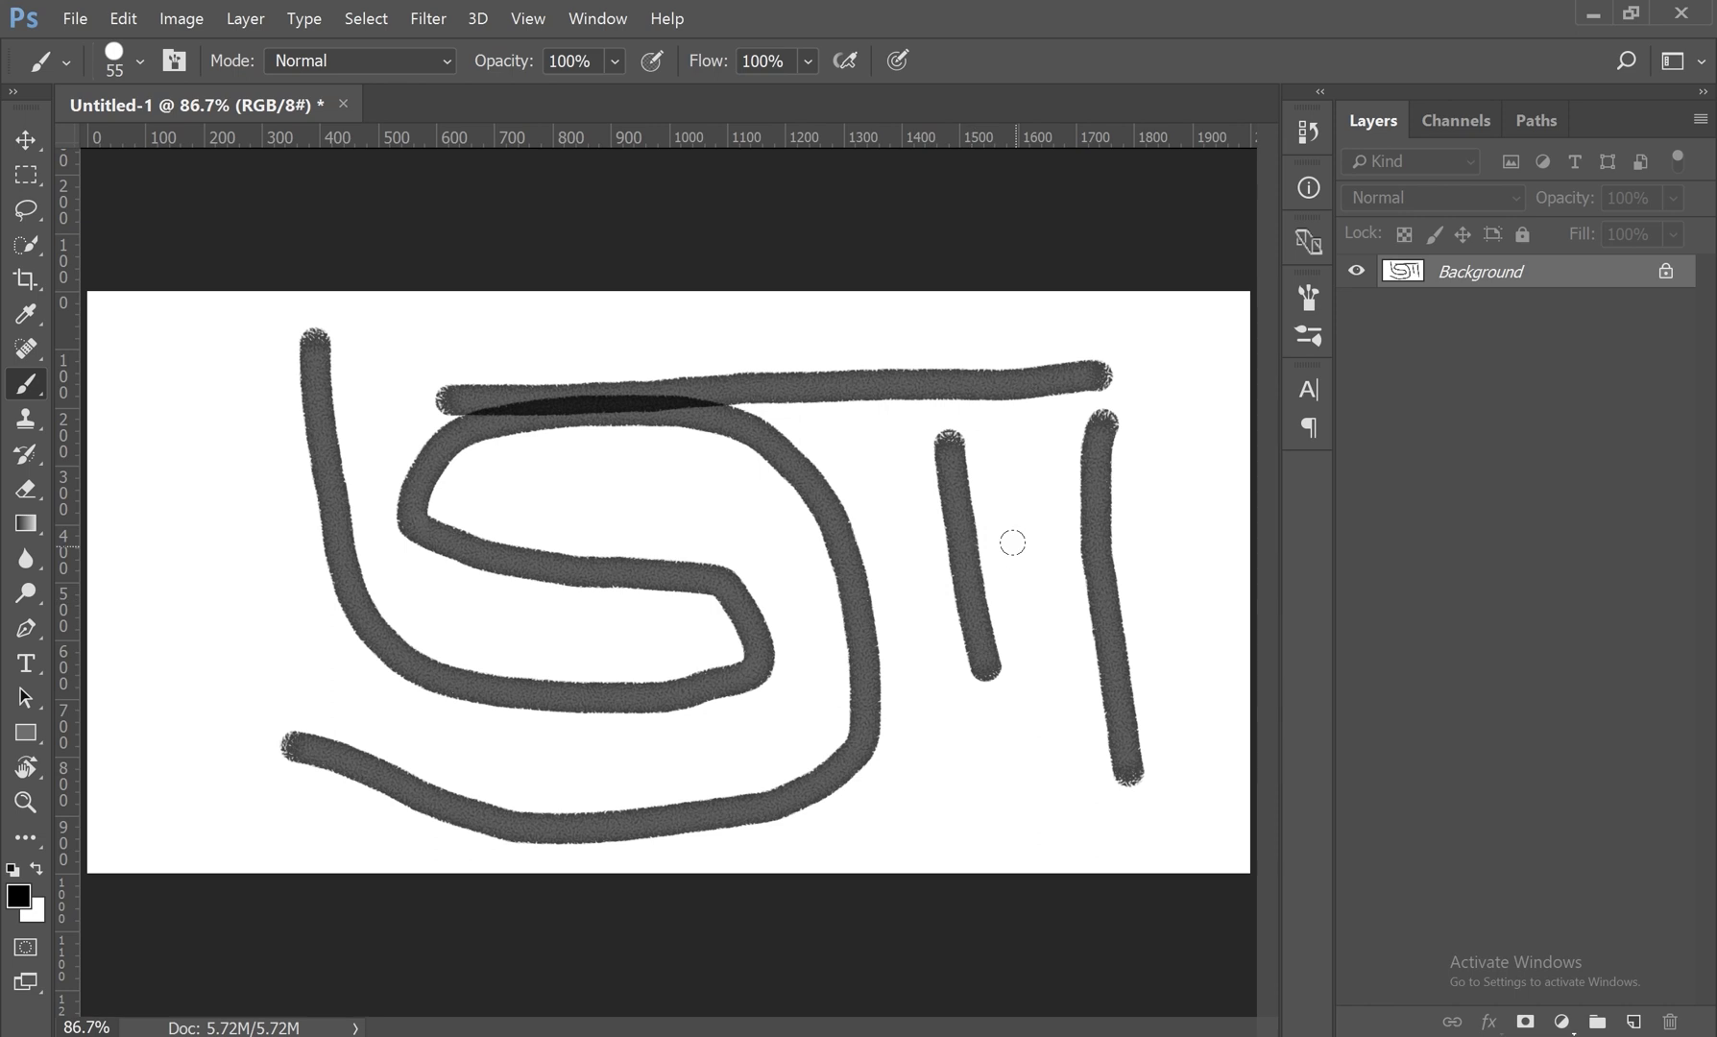
Step: Undo all the strokes painted with the rough-edged 55 px brush
key("ctrl+z")
key("ctrl+z")
key("ctrl+z")
key("ctrl+z")
key("ctrl+z")
right_click(875, 411)
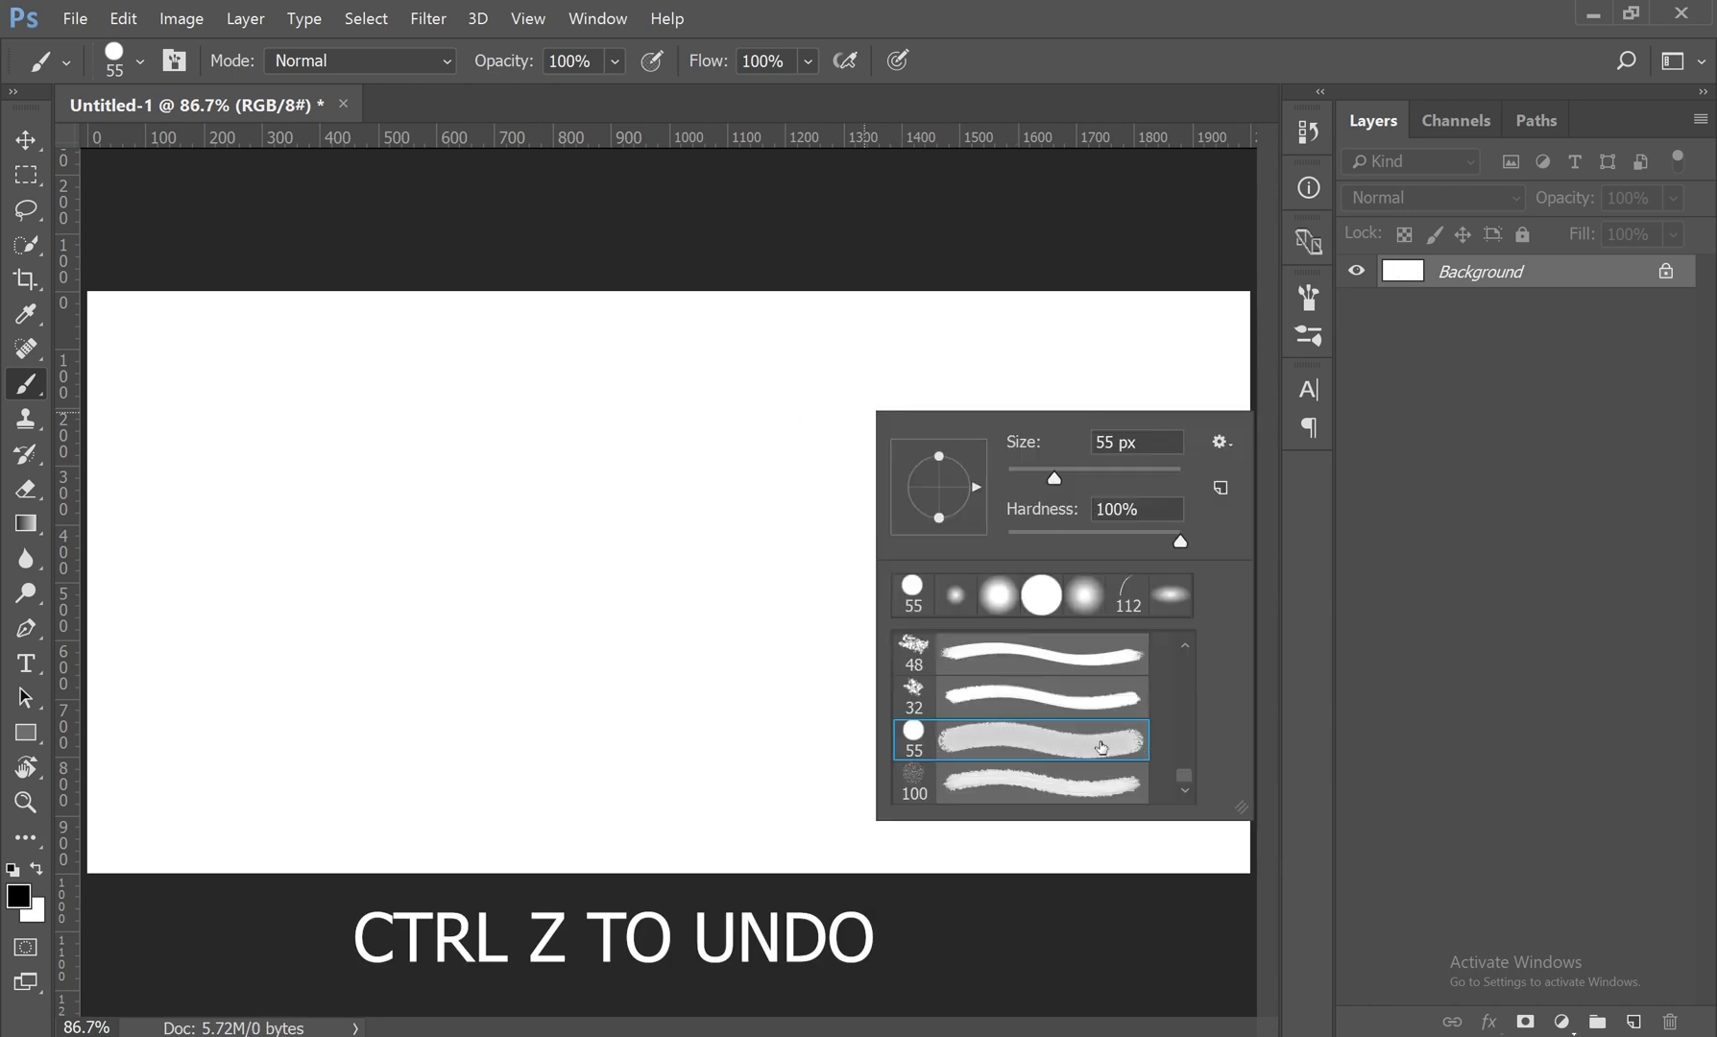
scroll(1086, 739, "up", 5)
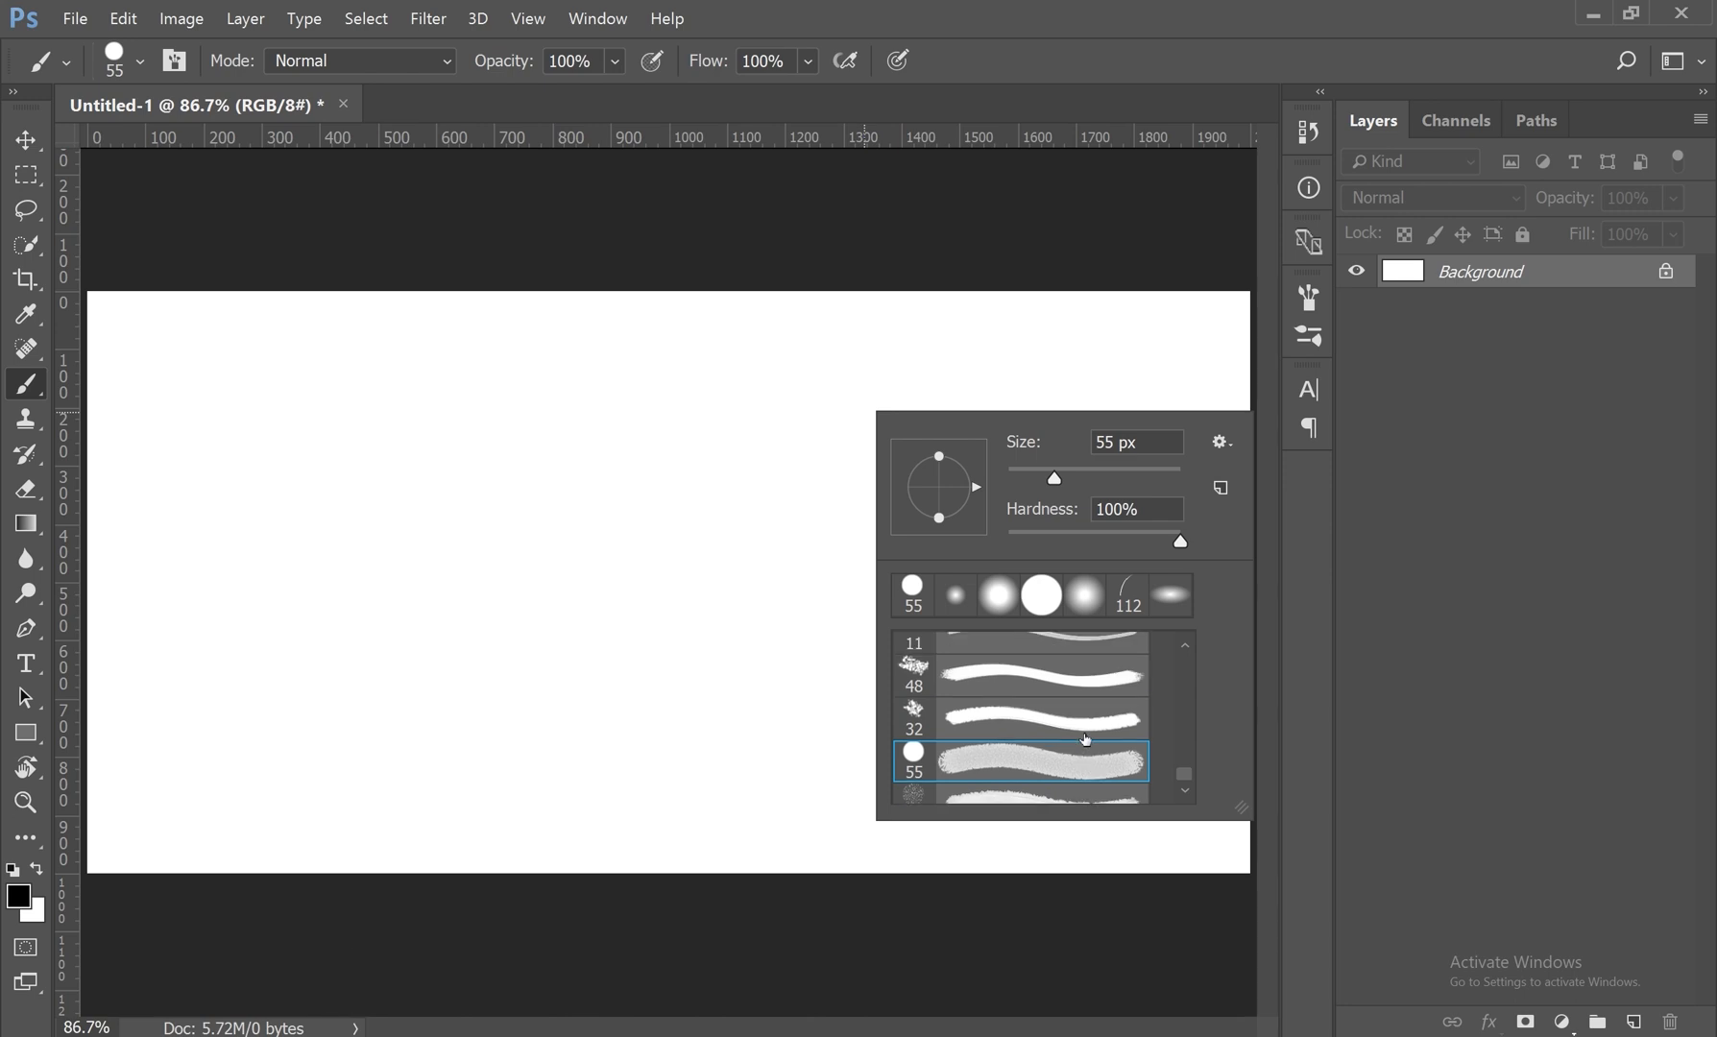
scroll(1086, 739, "up", 1)
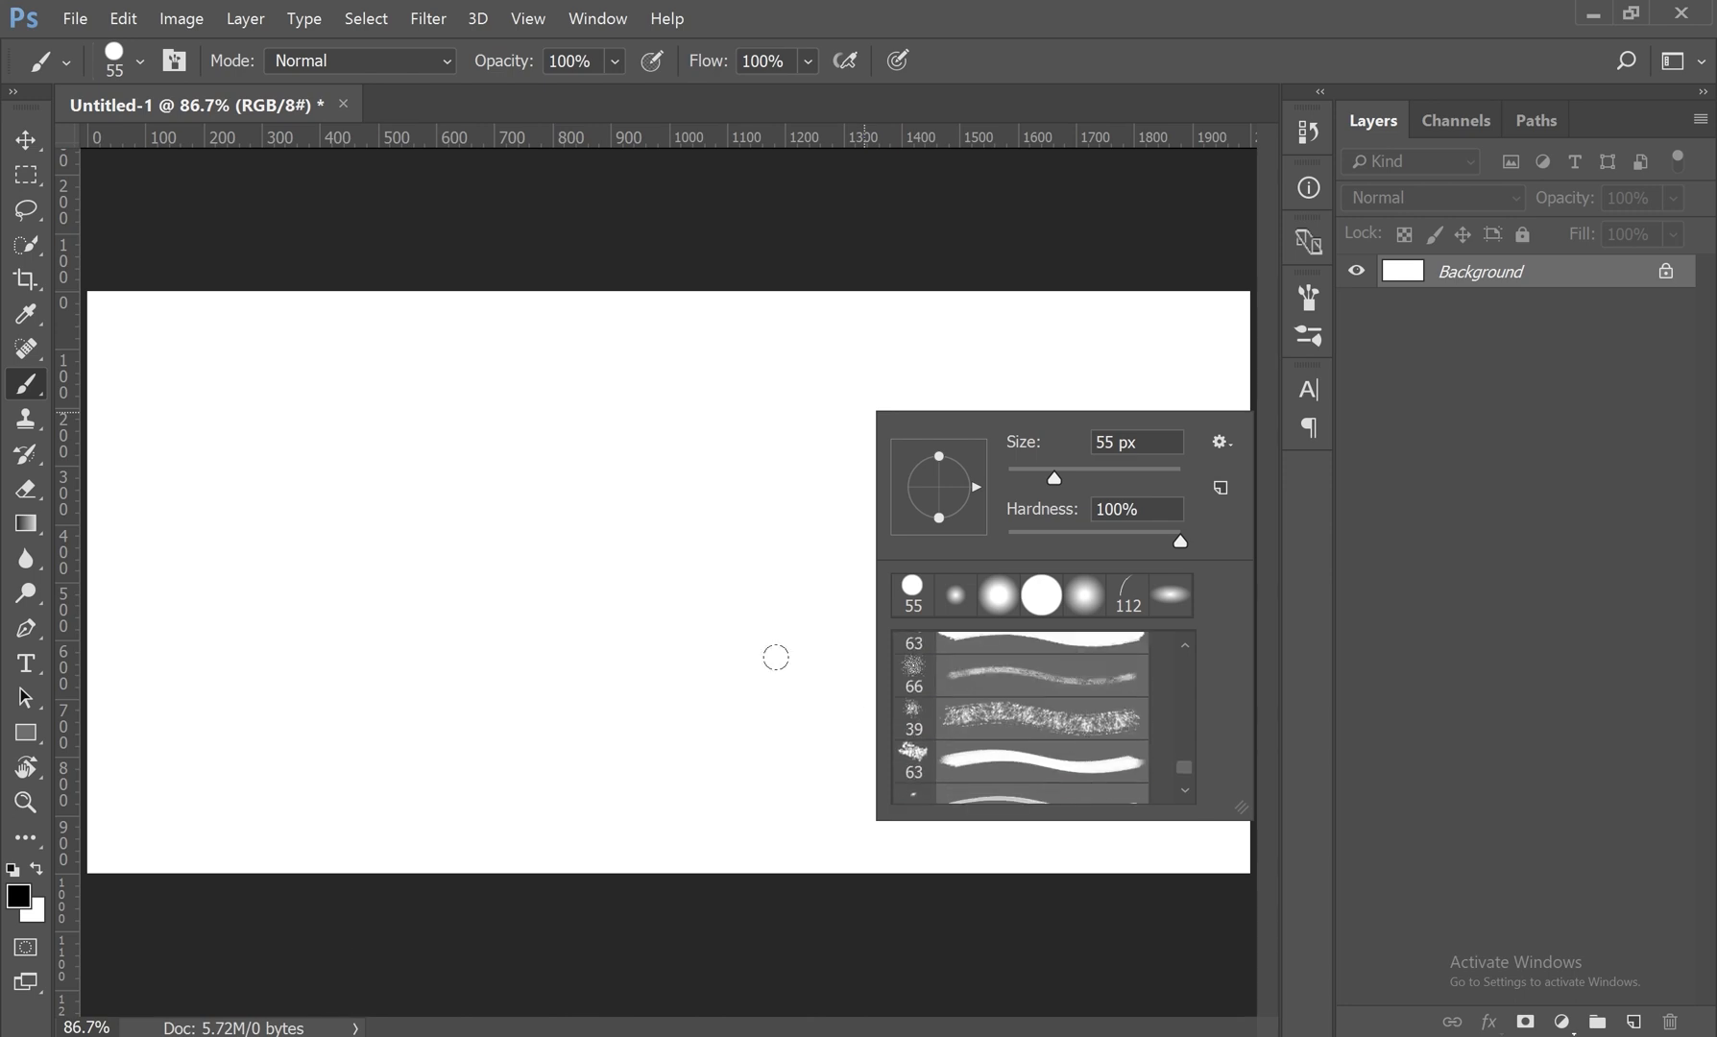
Step: Set the foreground color to bright red (f52020) and paint a diagonal stroke across the upper-left part of the canvas
left_click(24, 900)
left_click(25, 901)
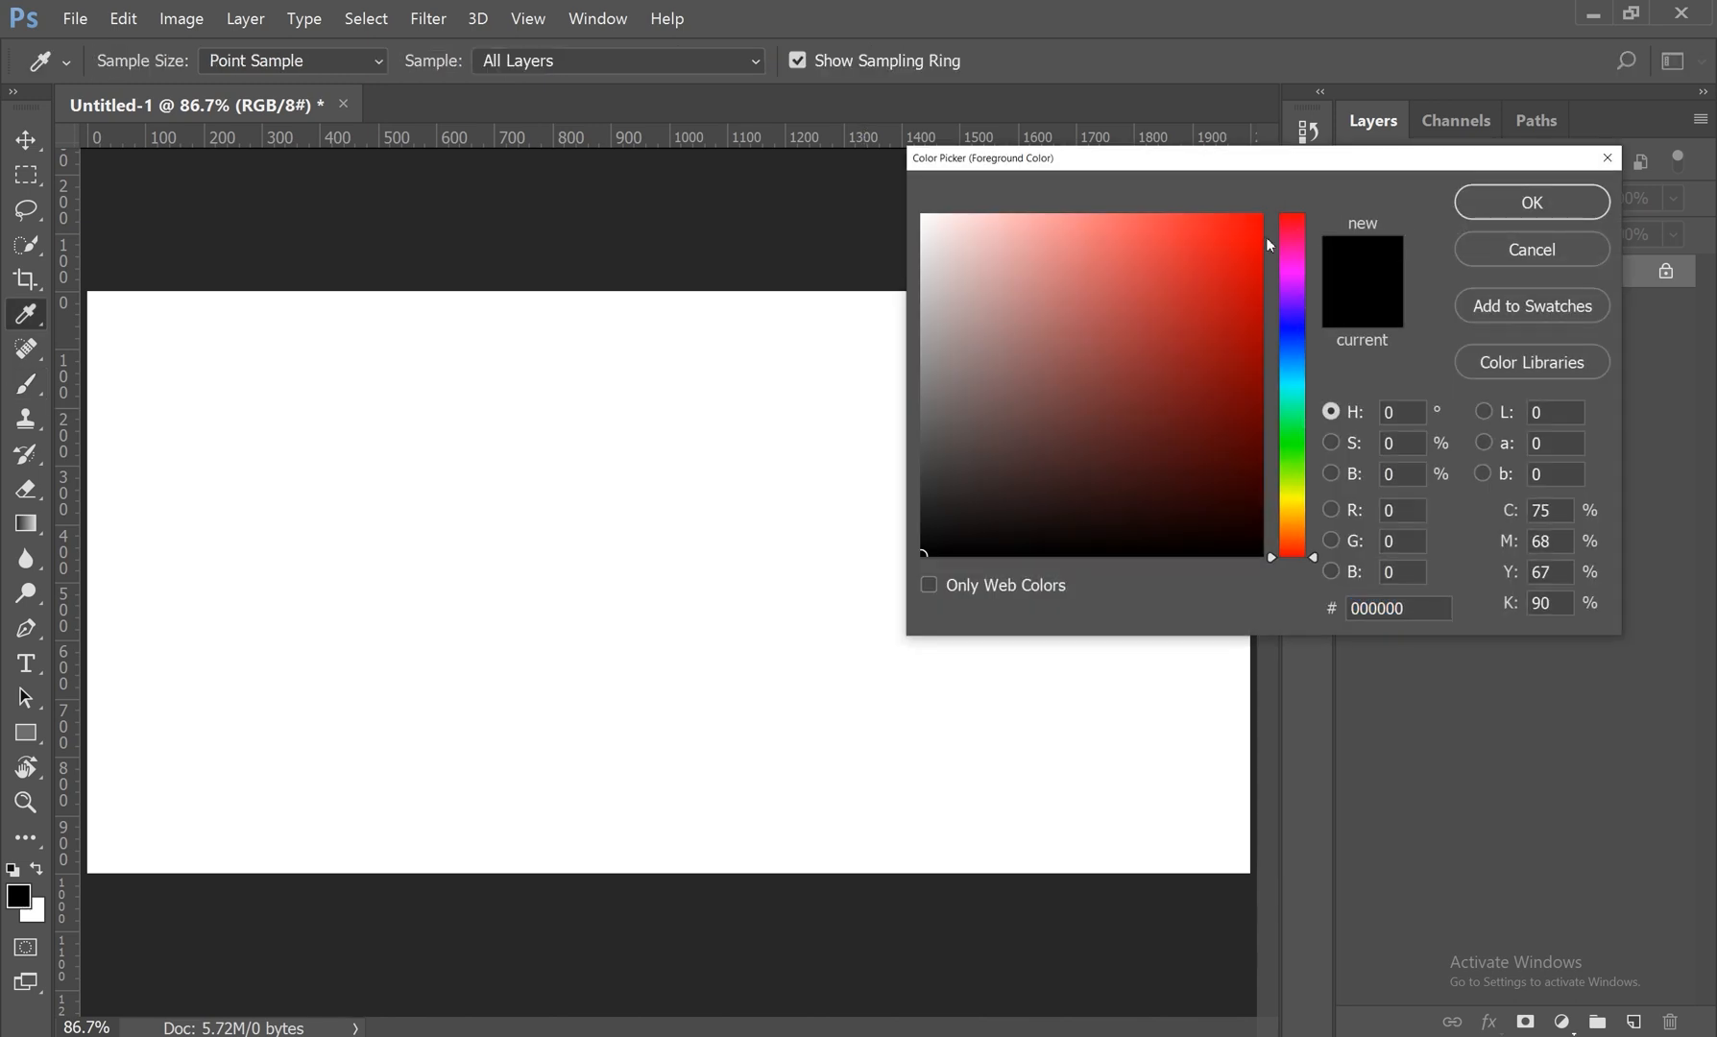
left_click(1219, 228)
left_click(1532, 202)
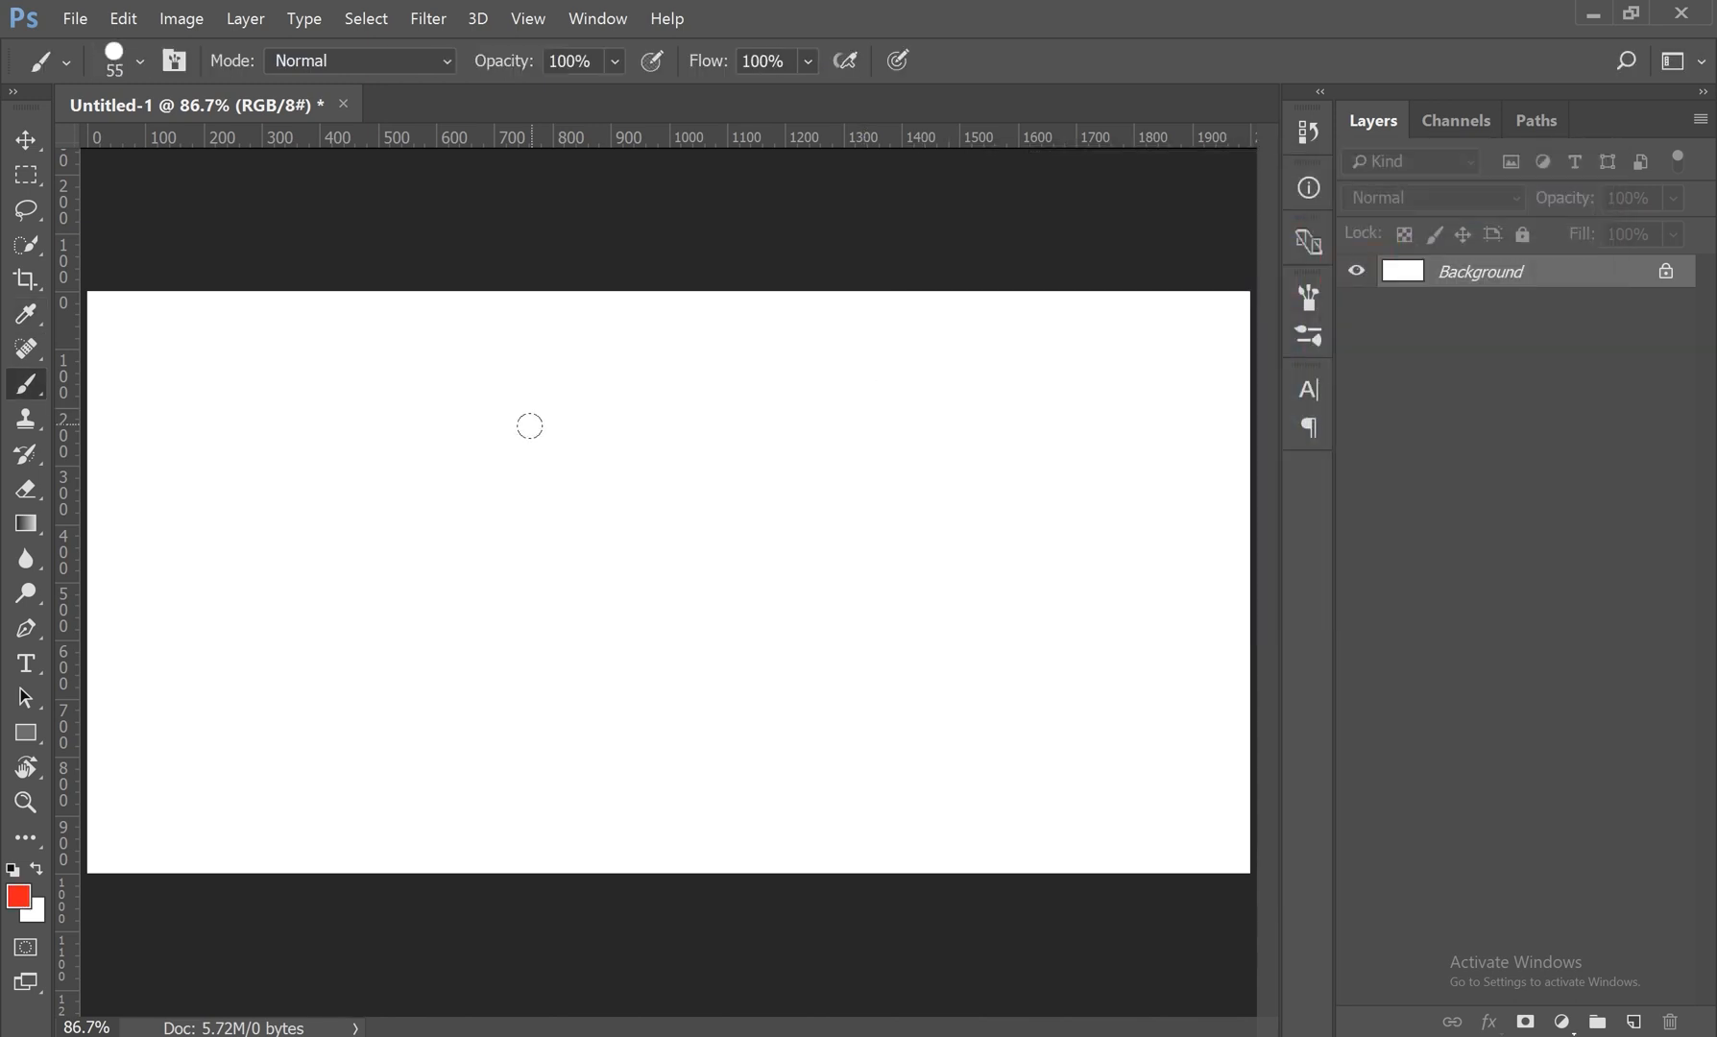
left_click_drag(247, 356, 527, 576)
Step: Browse back through the brush presets and select the 112 px grass brush
right_click(859, 376)
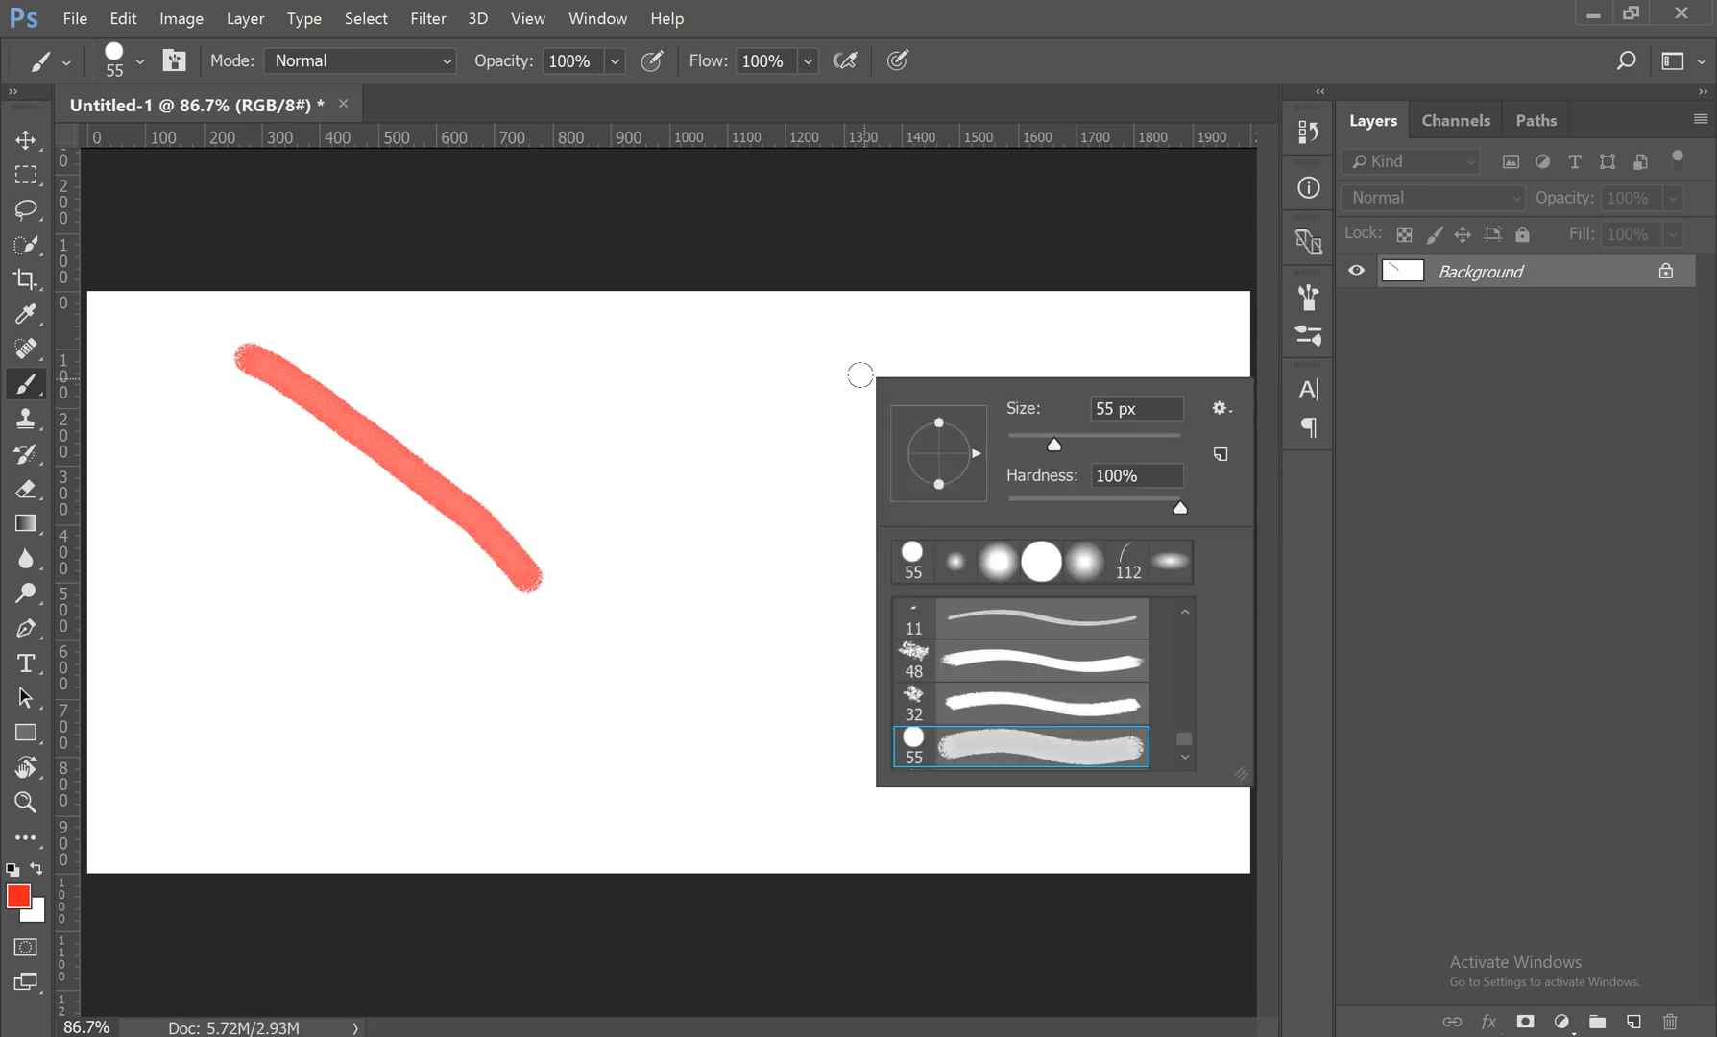
left_click(1185, 611)
left_click(1184, 612)
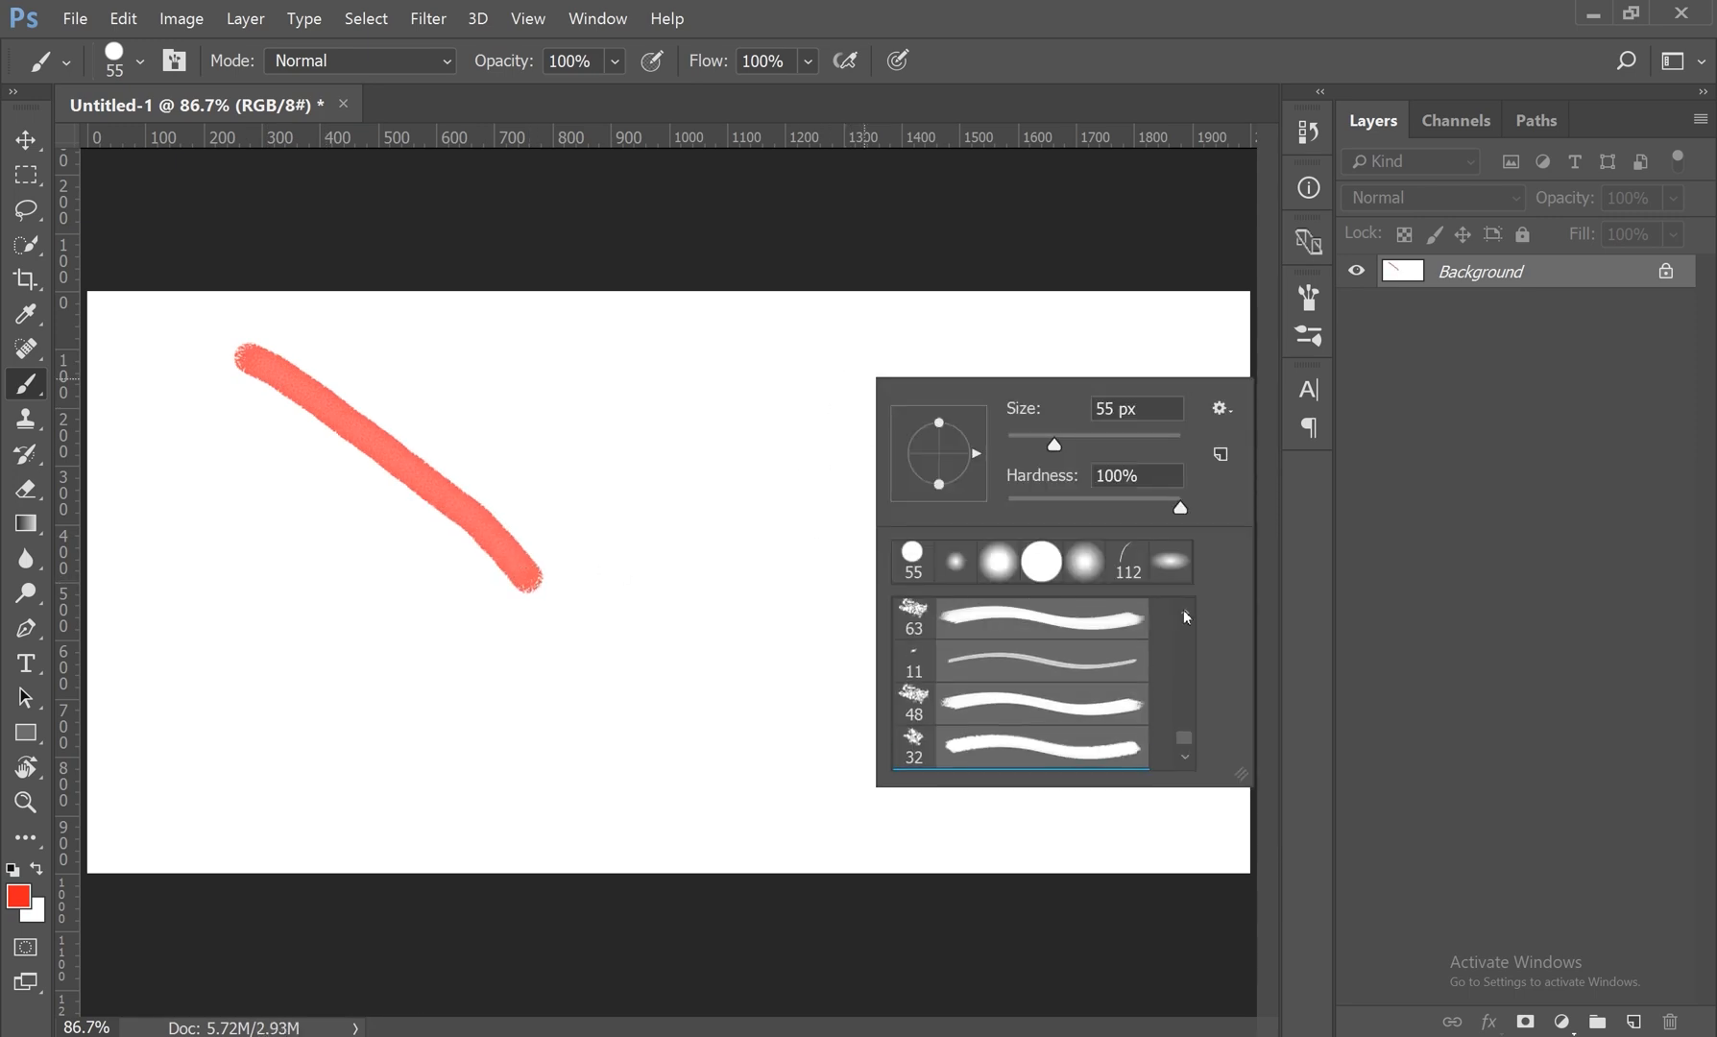
left_click(1184, 612)
left_click(1185, 612)
left_click(1184, 612)
left_click(1184, 612)
left_click(1184, 611)
left_click(1184, 611)
scroll(1184, 611, "up", 5)
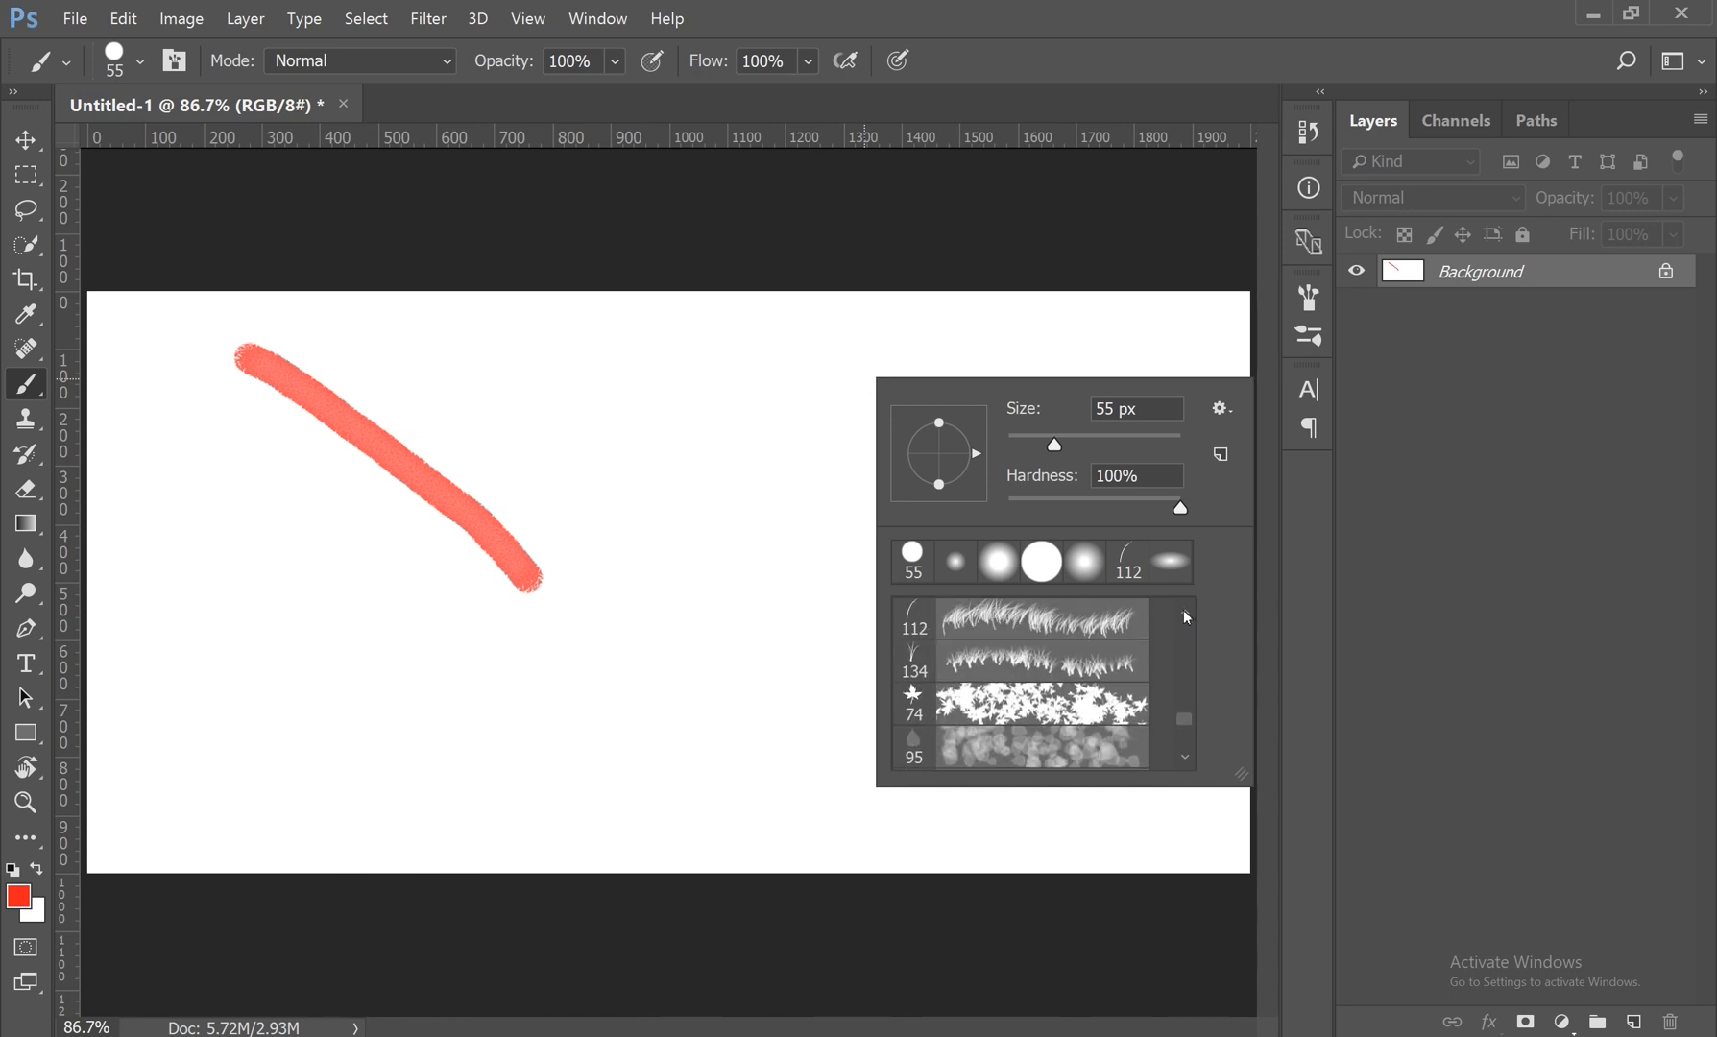
left_click(1069, 619)
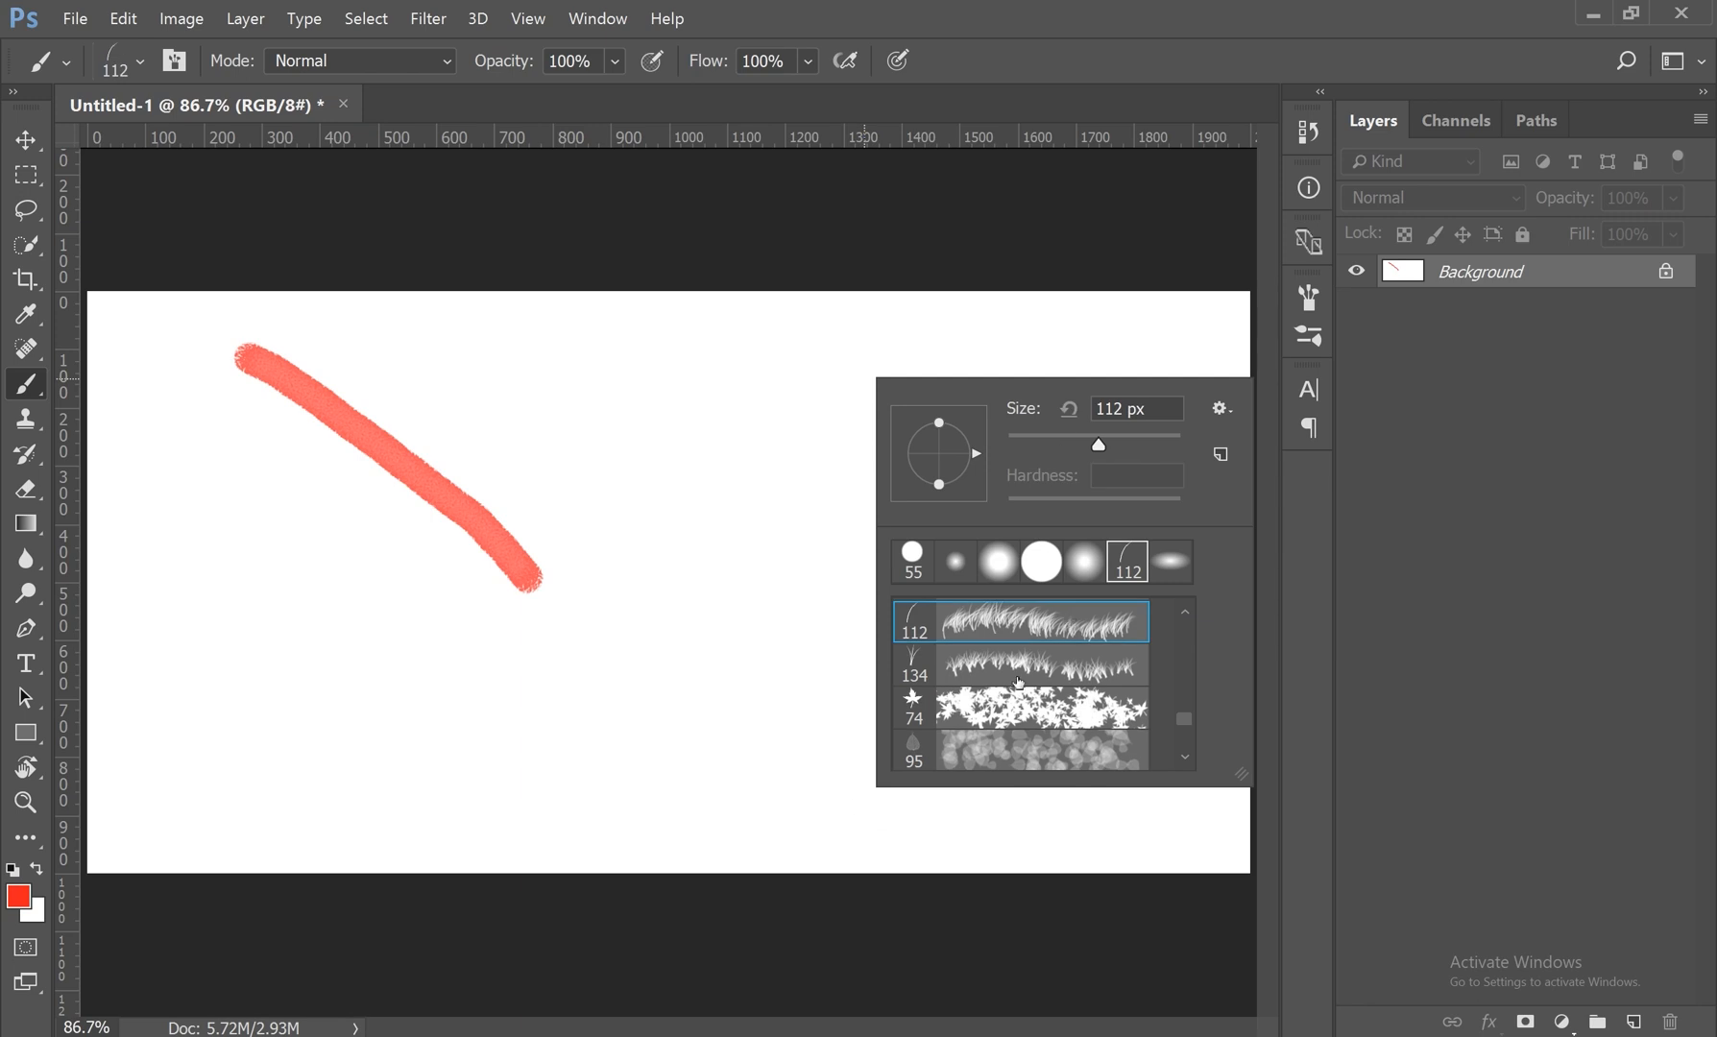
Step: Change the foreground color to a medium green
left_click(19, 895)
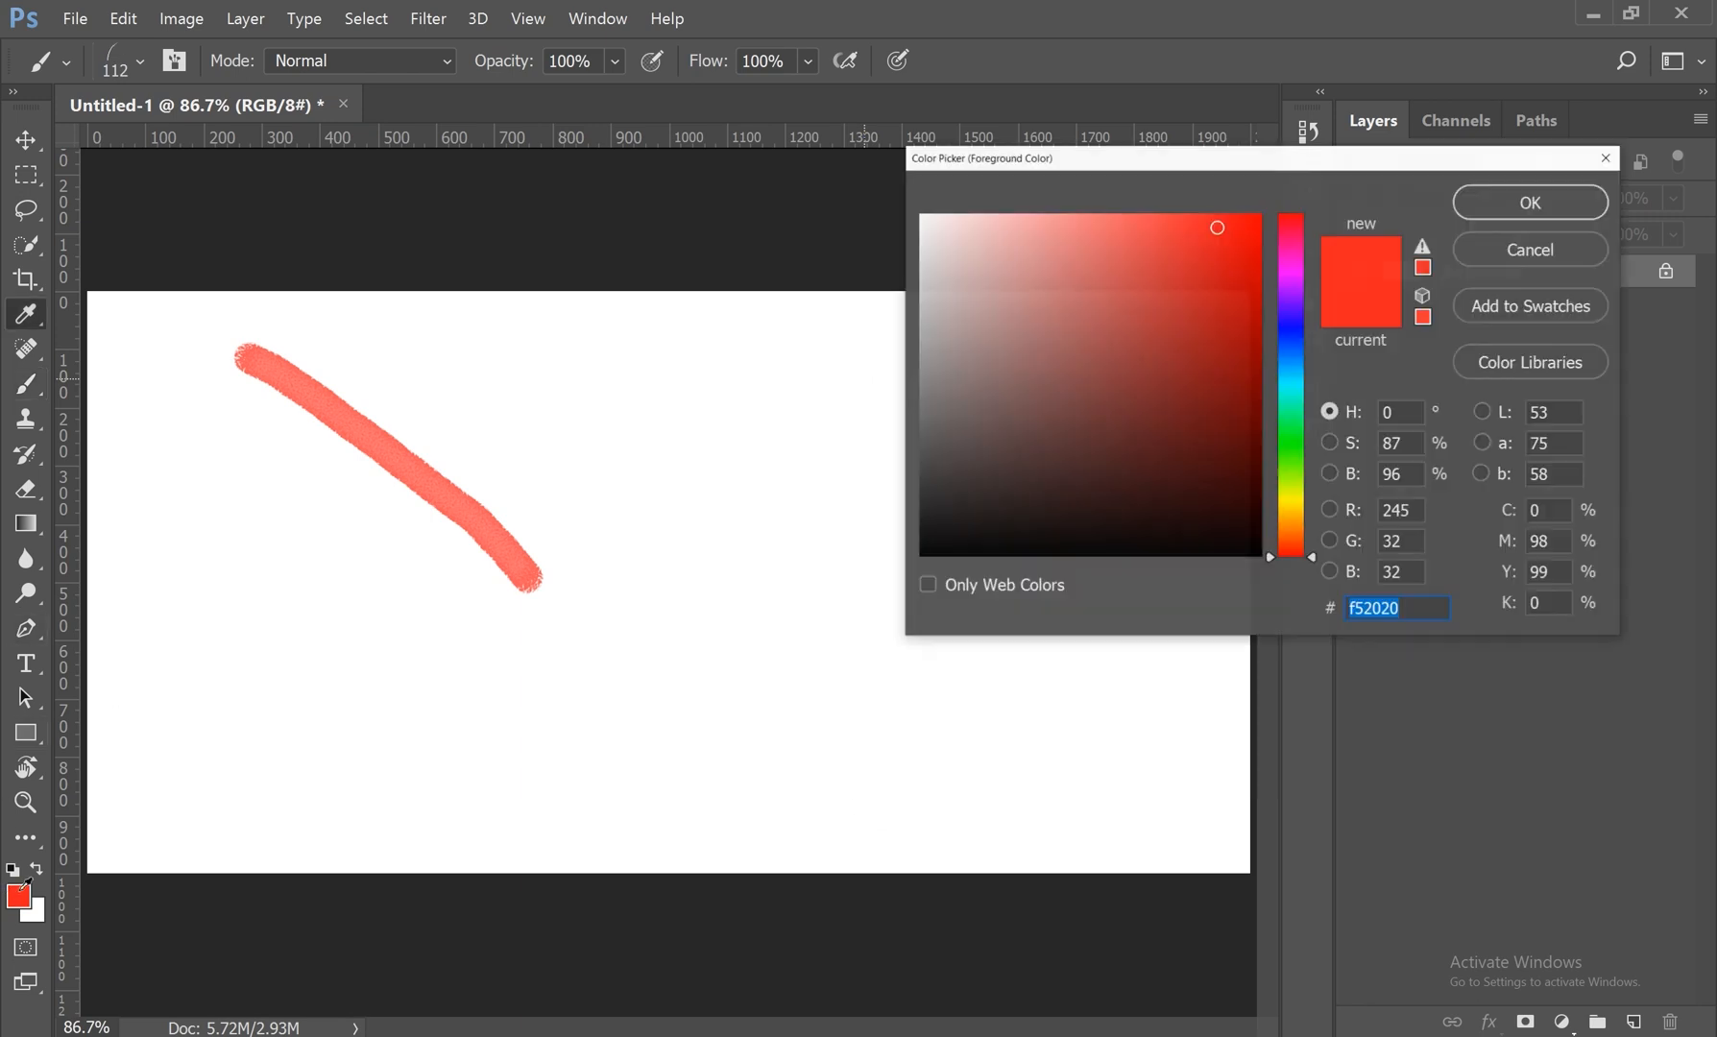
left_click(1276, 439)
left_click(1241, 310)
left_click(1498, 202)
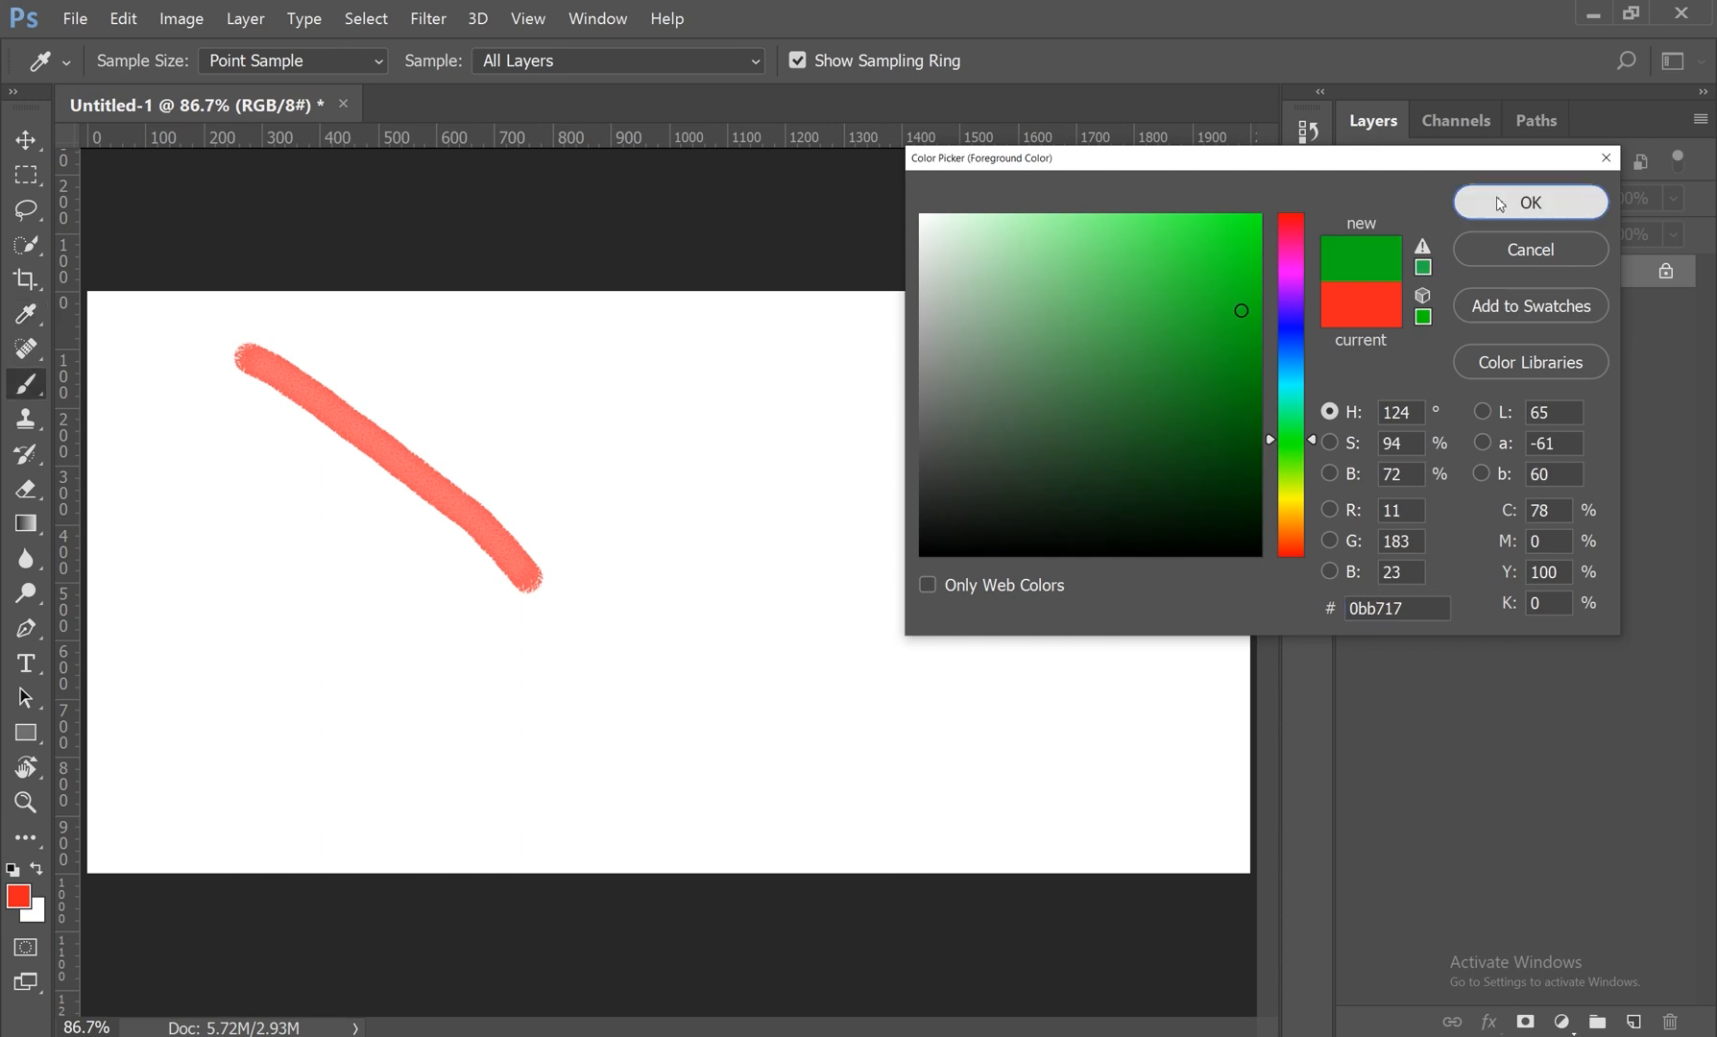
Step: Set the background color to a very dark green
left_click(40, 917)
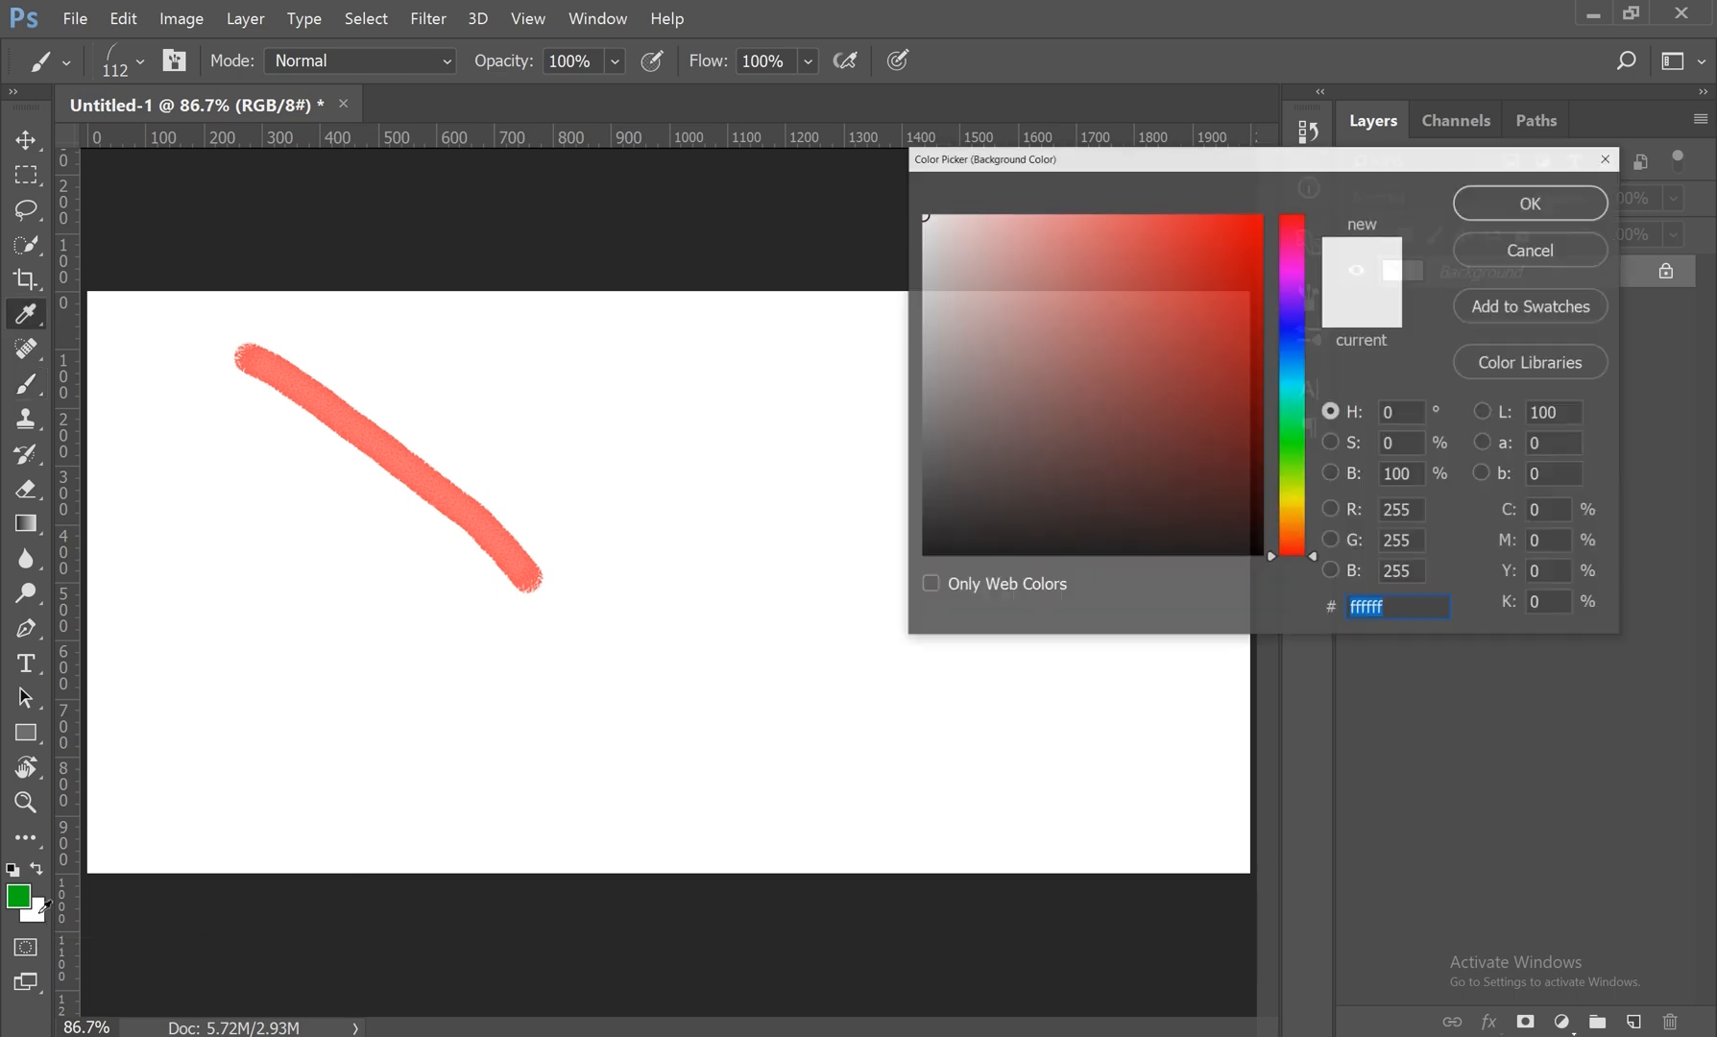
left_click(1289, 458)
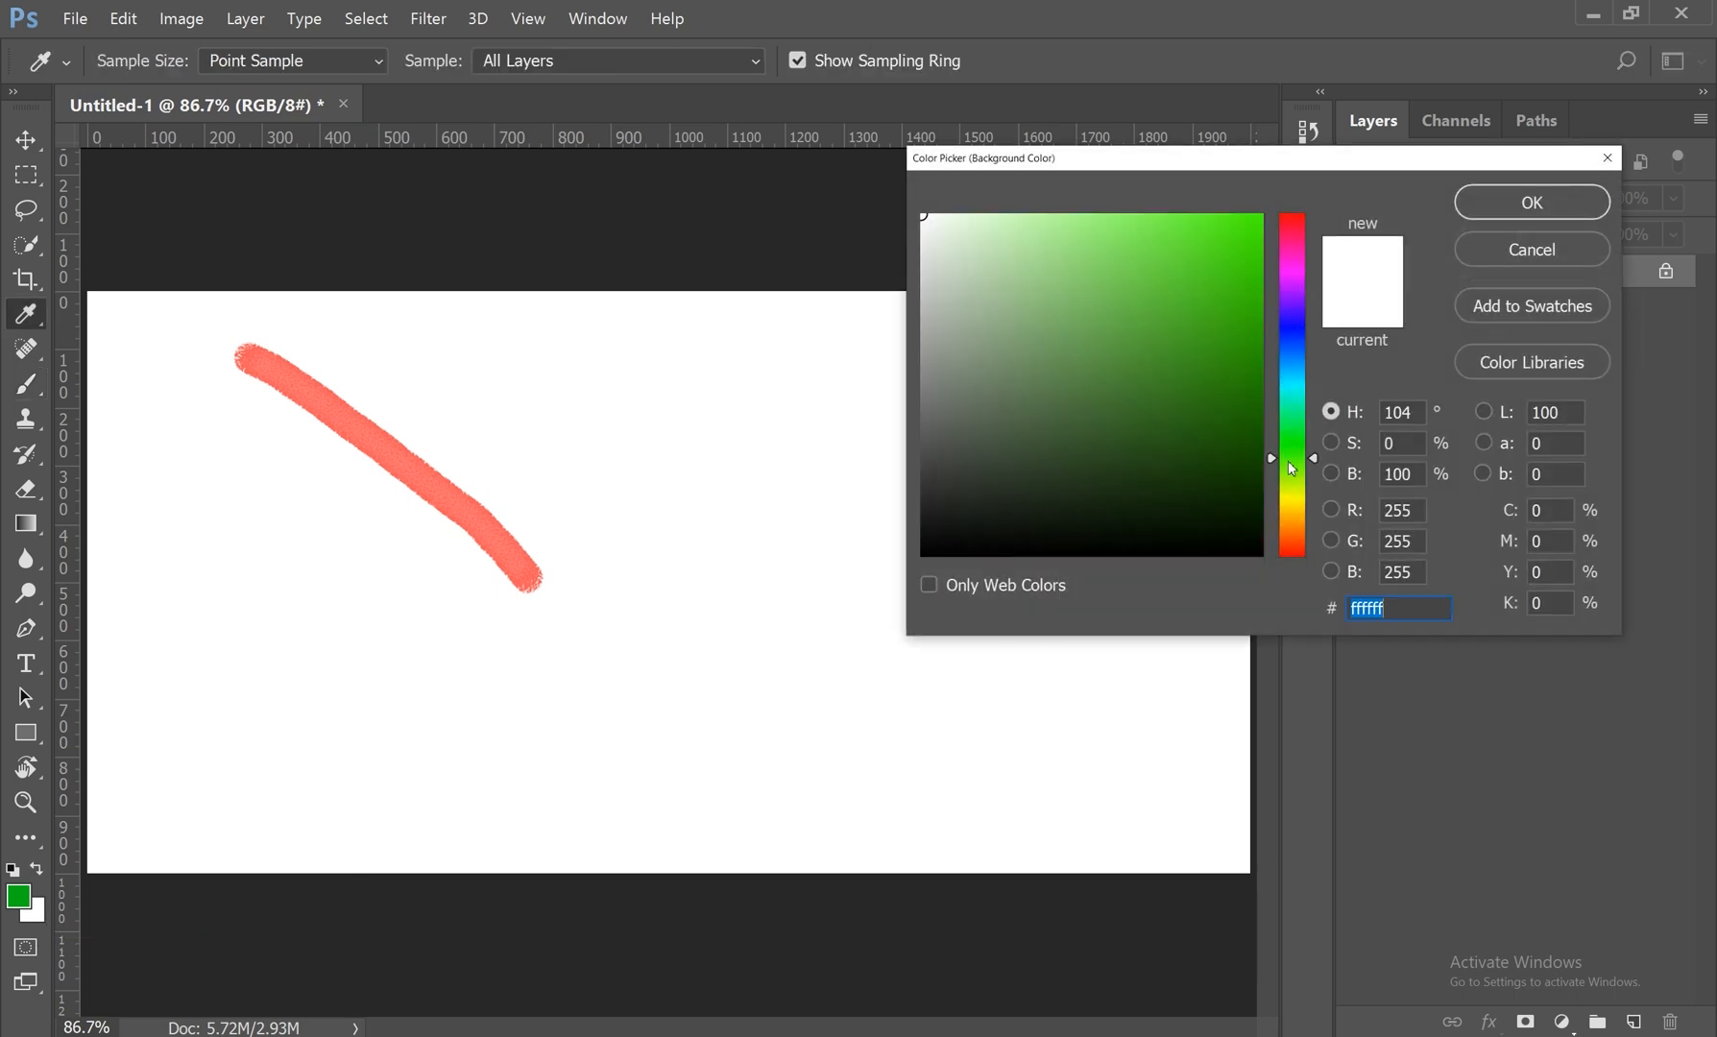
left_click(1232, 466)
left_click(1532, 202)
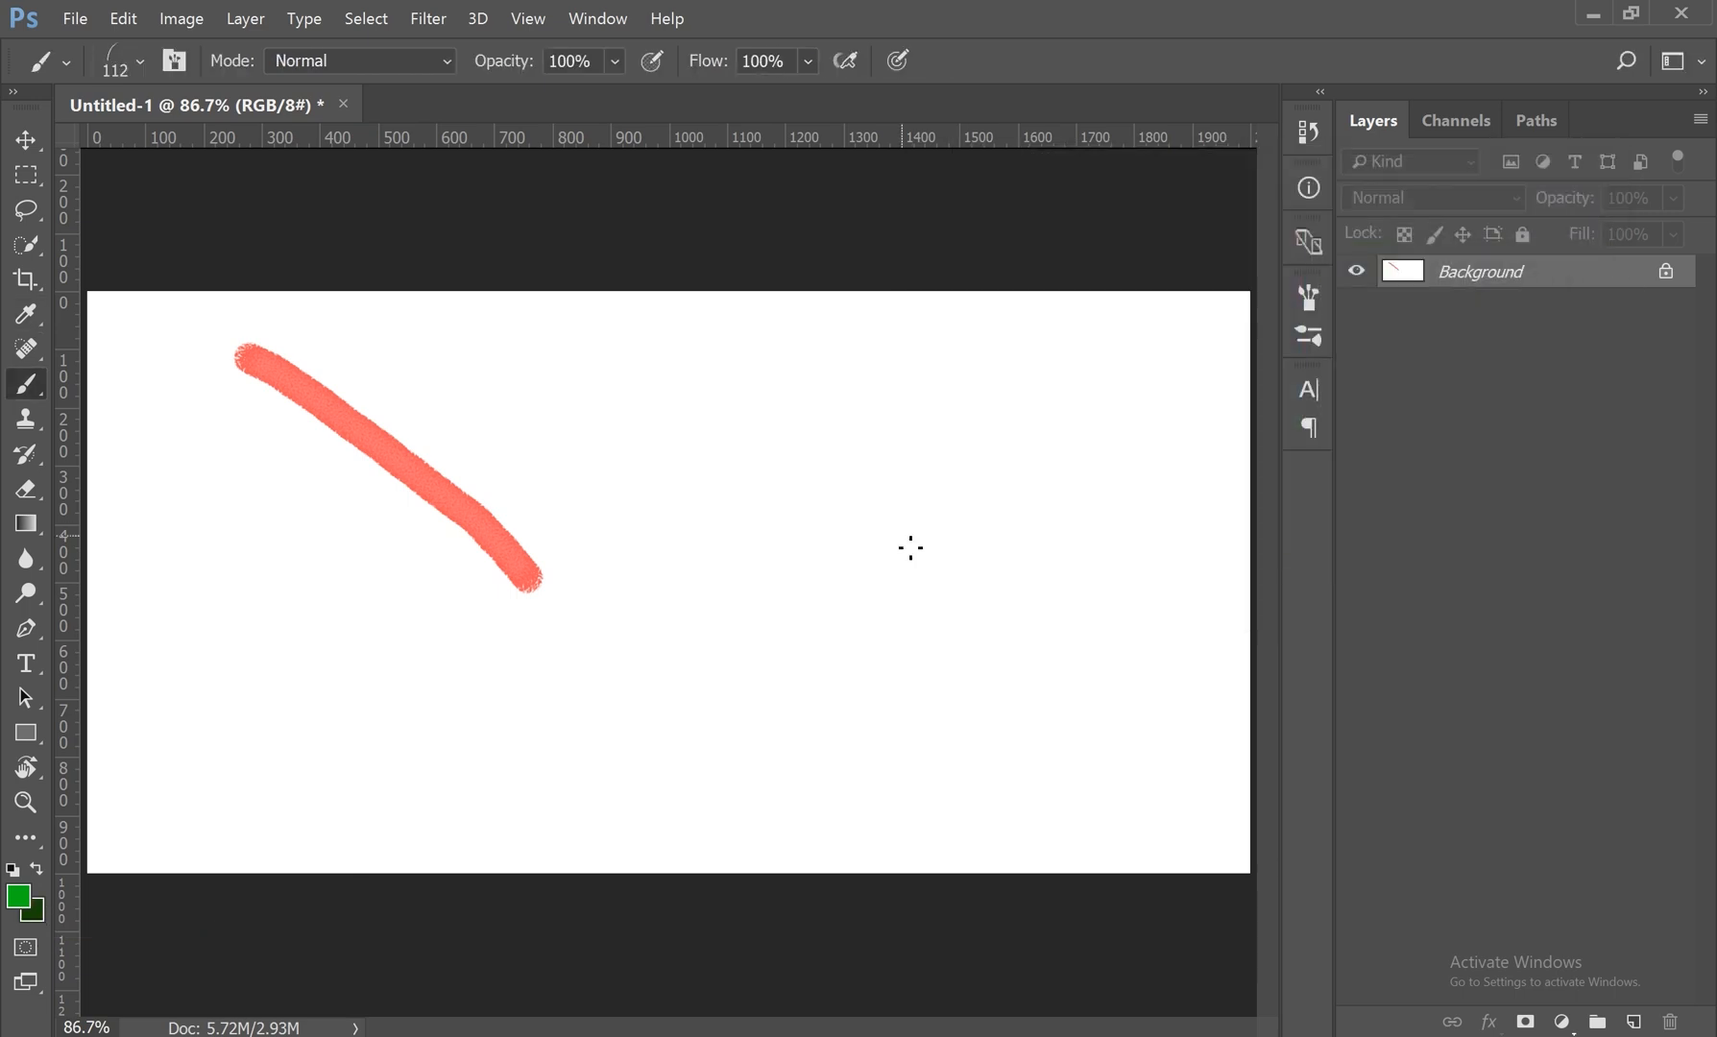
Step: Paint a dense strip of grass along the canvas's lower edge with the brush enlarged to 390 px, and undo it
right_click(964, 463)
left_click_drag(1192, 525, 1246, 524)
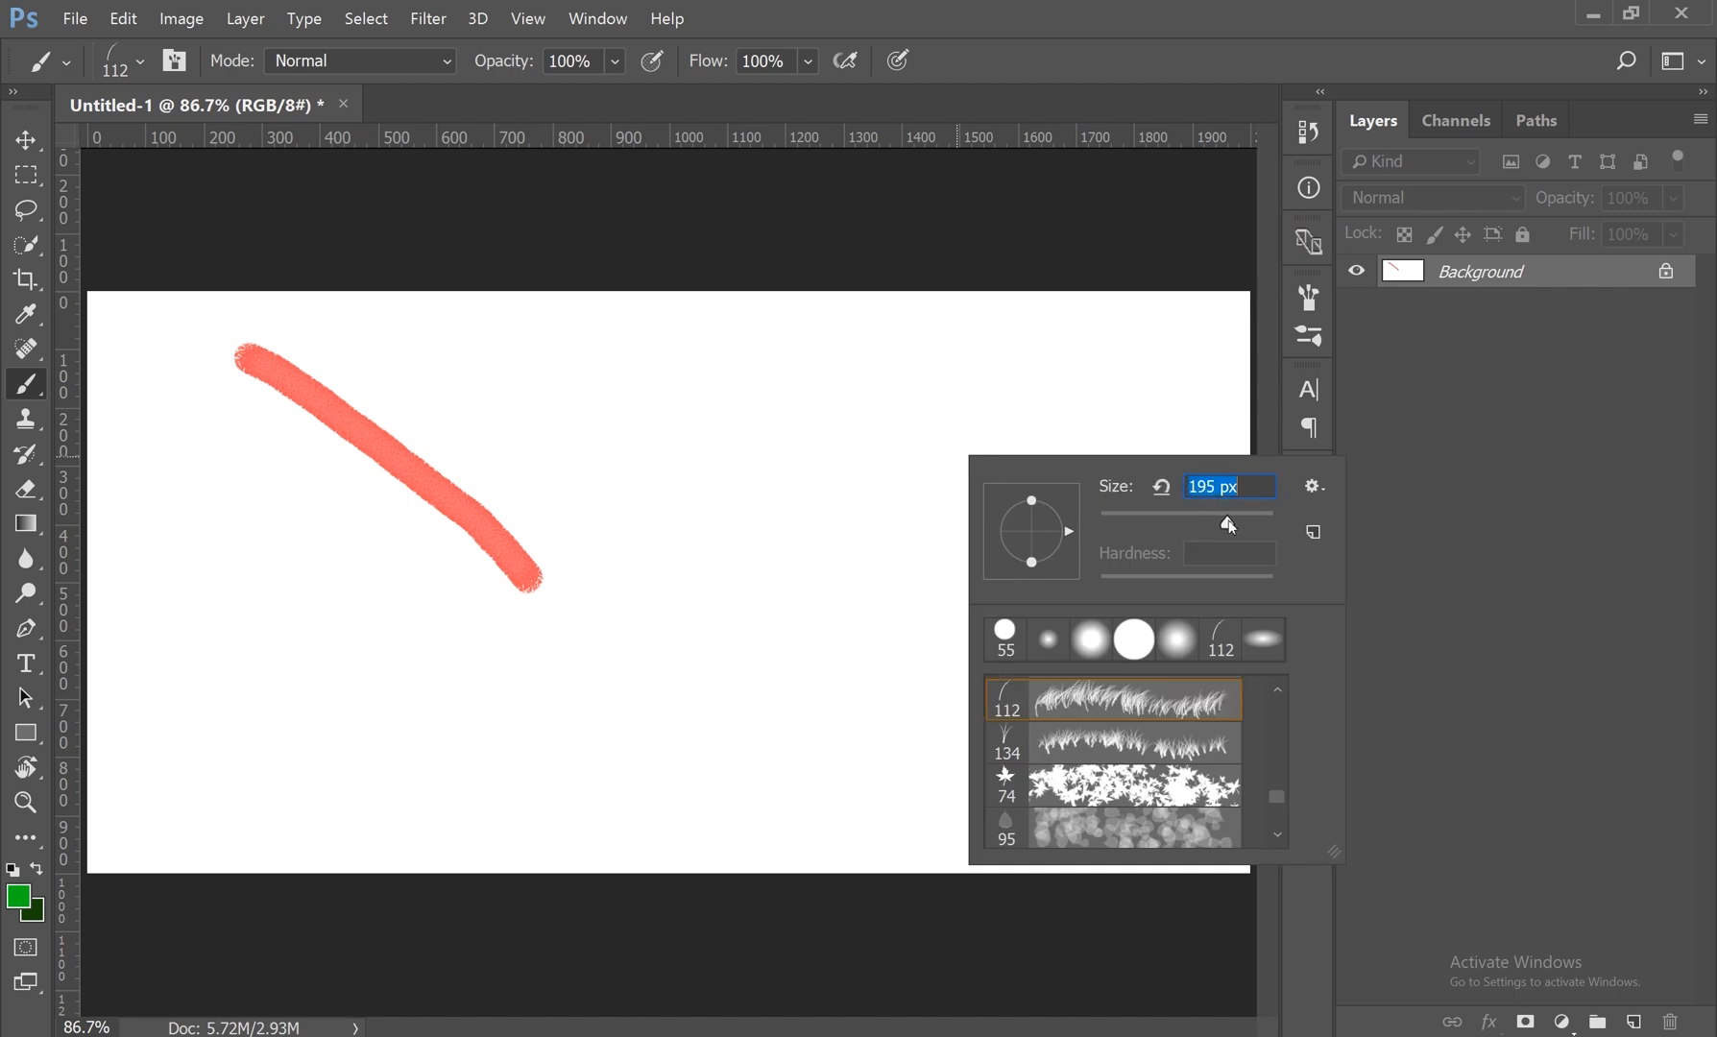
key("Return")
mouse_move(207, 859)
left_mouse_down()
mouse_move(805, 851)
mouse_move(649, 828)
mouse_move(1211, 809)
mouse_move(125, 812)
mouse_move(683, 790)
mouse_move(480, 821)
mouse_move(1191, 807)
mouse_move(231, 858)
mouse_move(101, 802)
mouse_move(202, 831)
mouse_move(1071, 850)
mouse_move(1243, 817)
mouse_move(381, 799)
mouse_move(214, 816)
mouse_move(120, 758)
mouse_move(254, 749)
left_mouse_up()
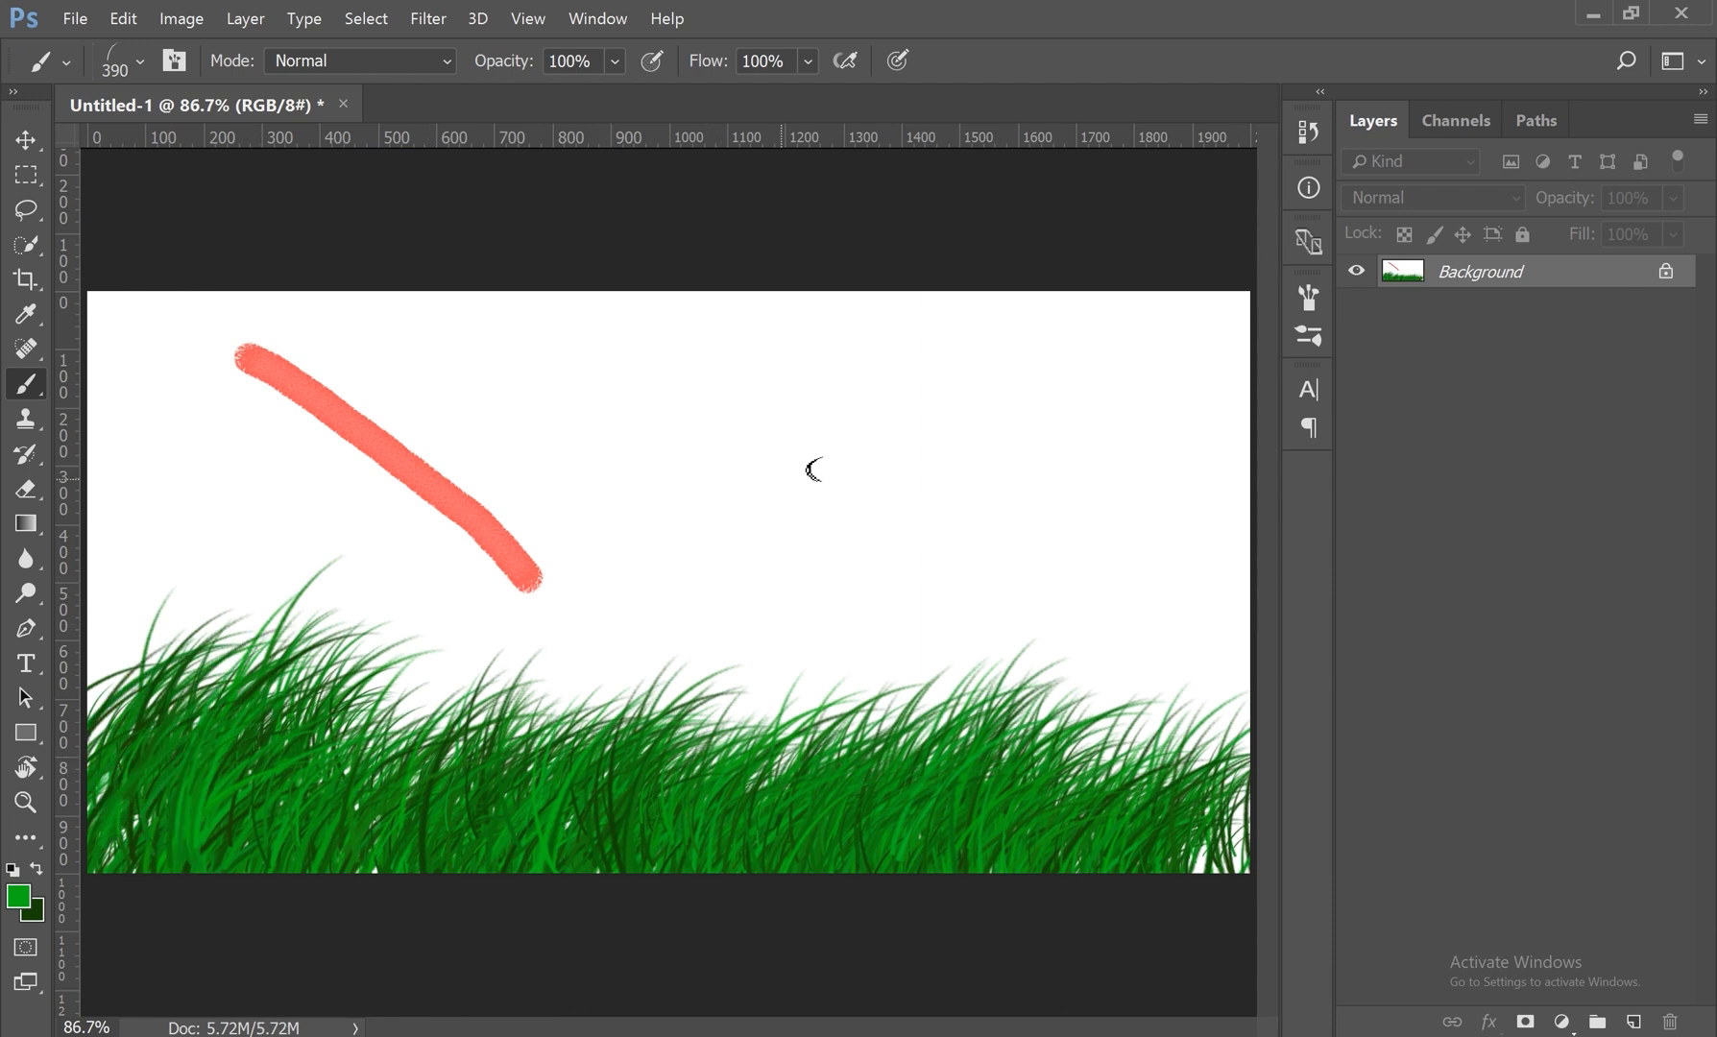
key("ctrl+z")
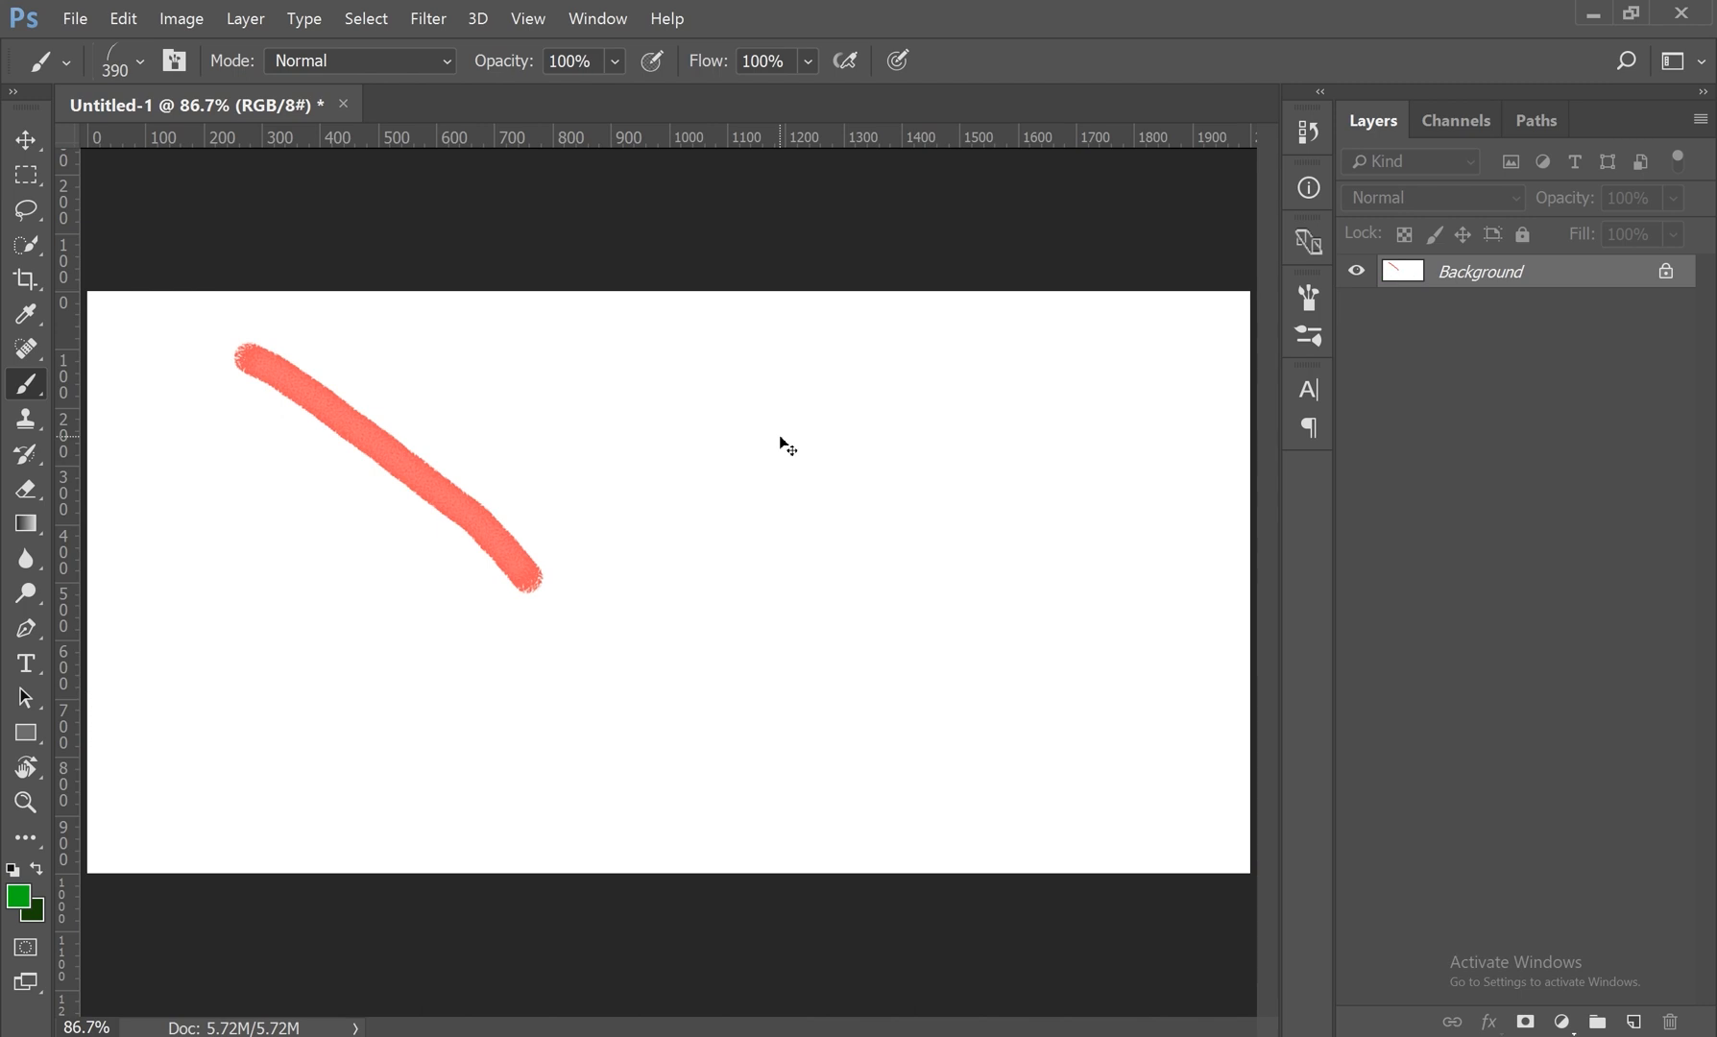
Step: Display the brush presets as a Large List and look through the named brushes
right_click(826, 389)
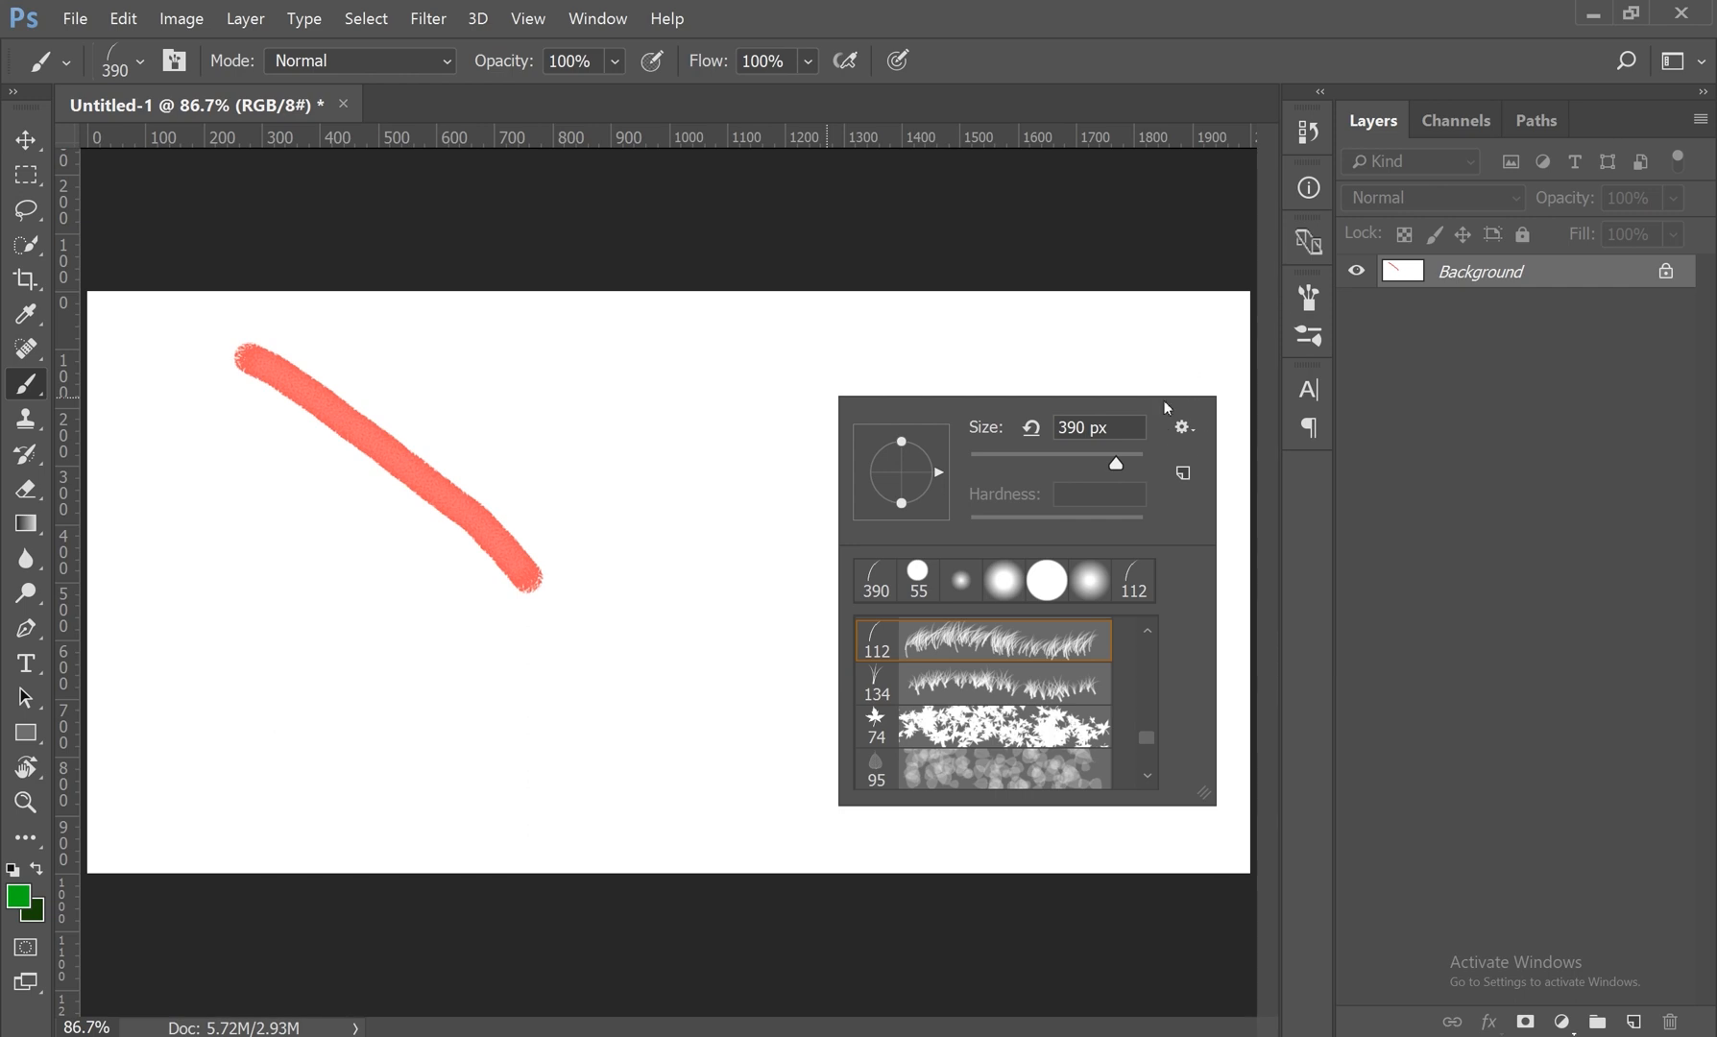
left_click(1189, 432)
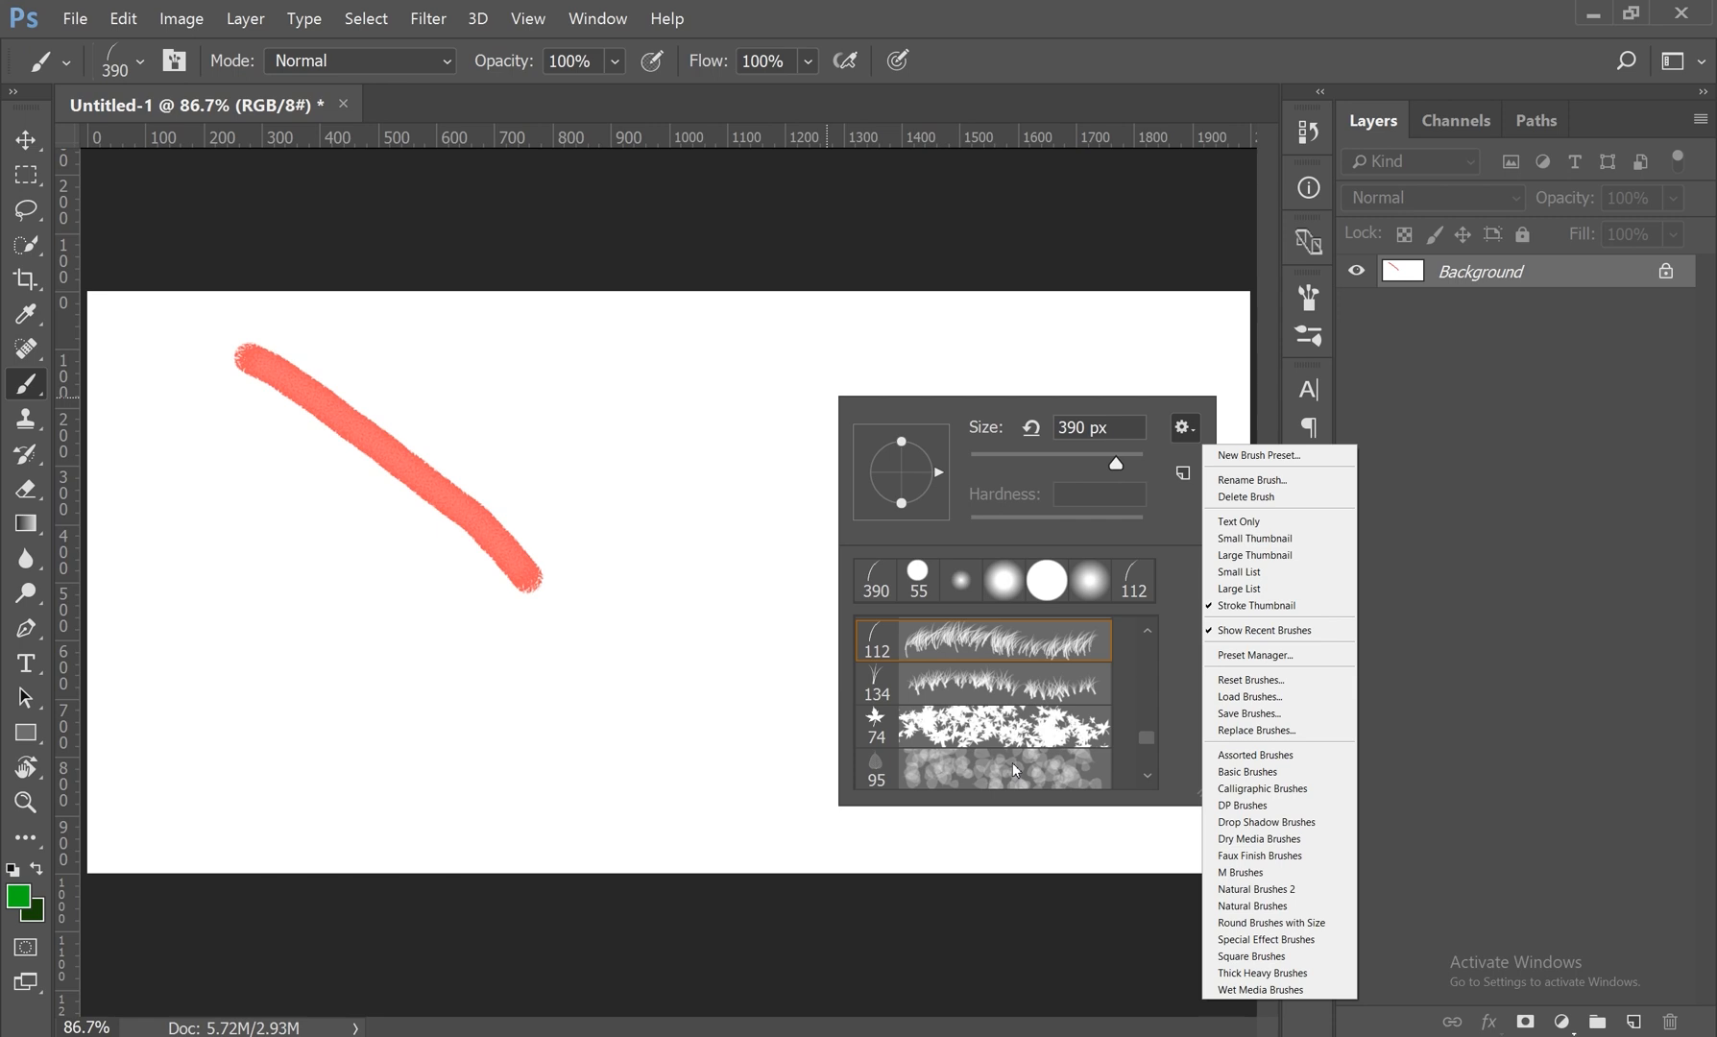
left_click(1241, 588)
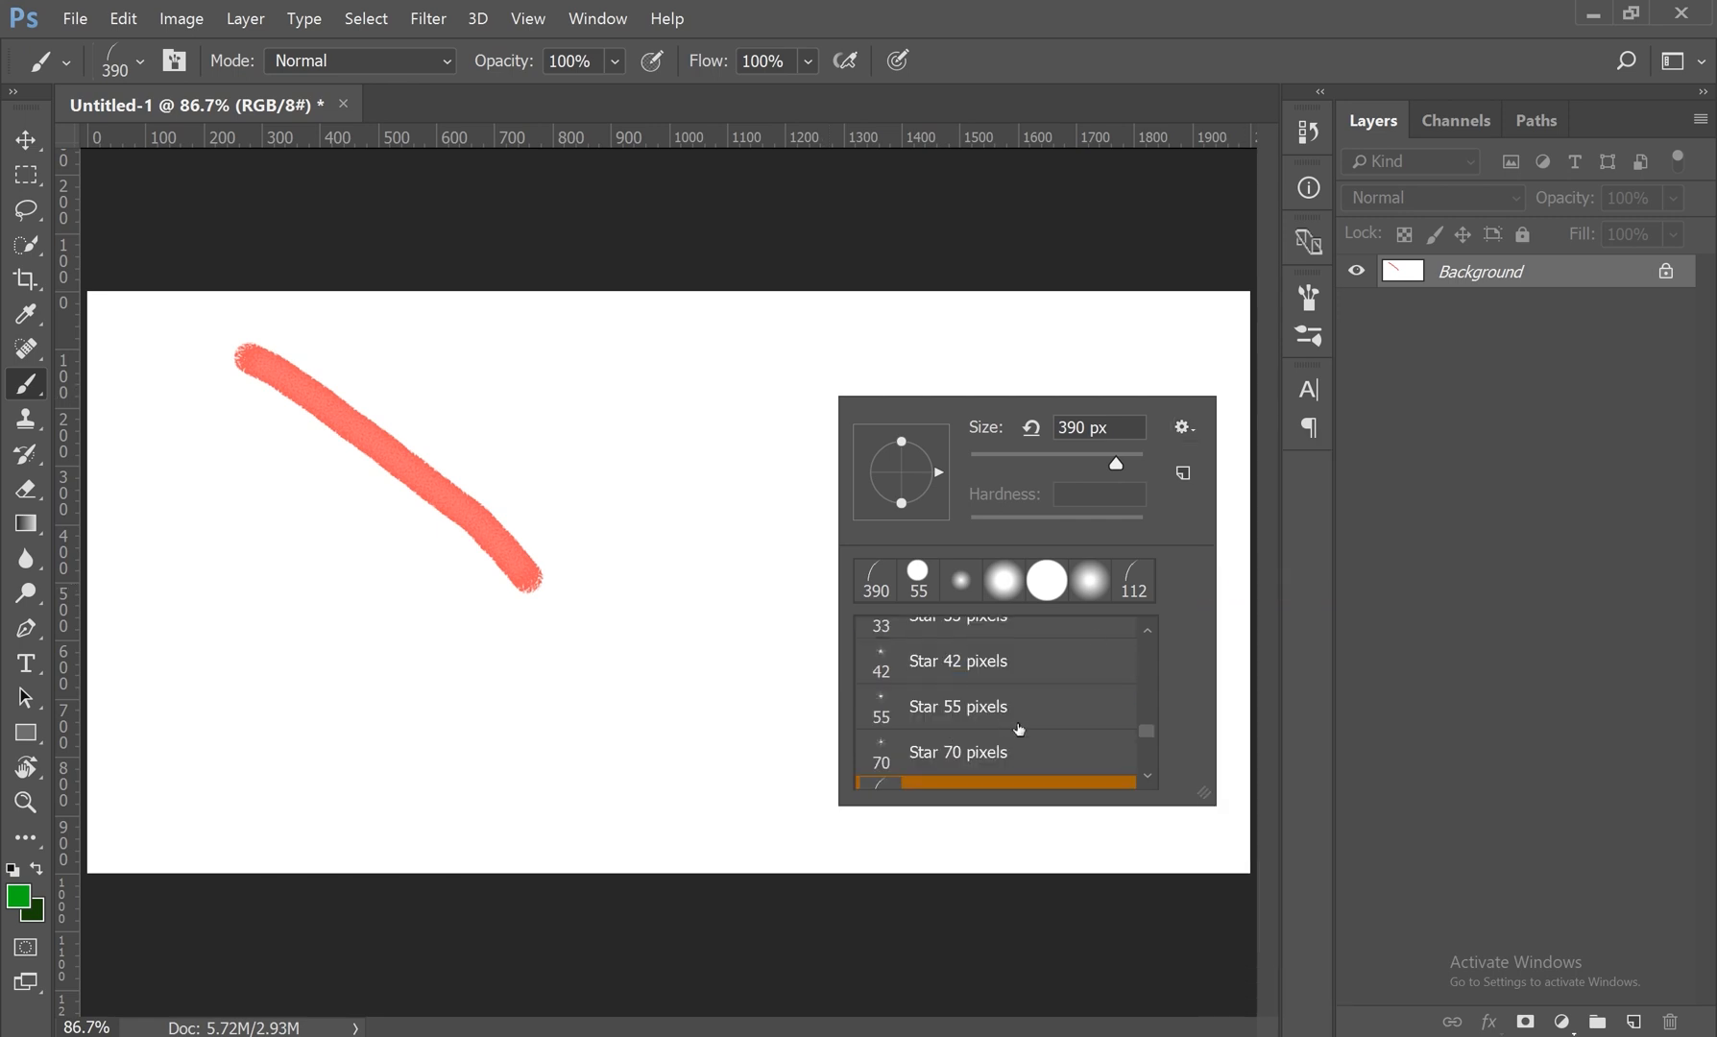
scroll(1014, 724, "up", 1)
scroll(1019, 729, "up", 5)
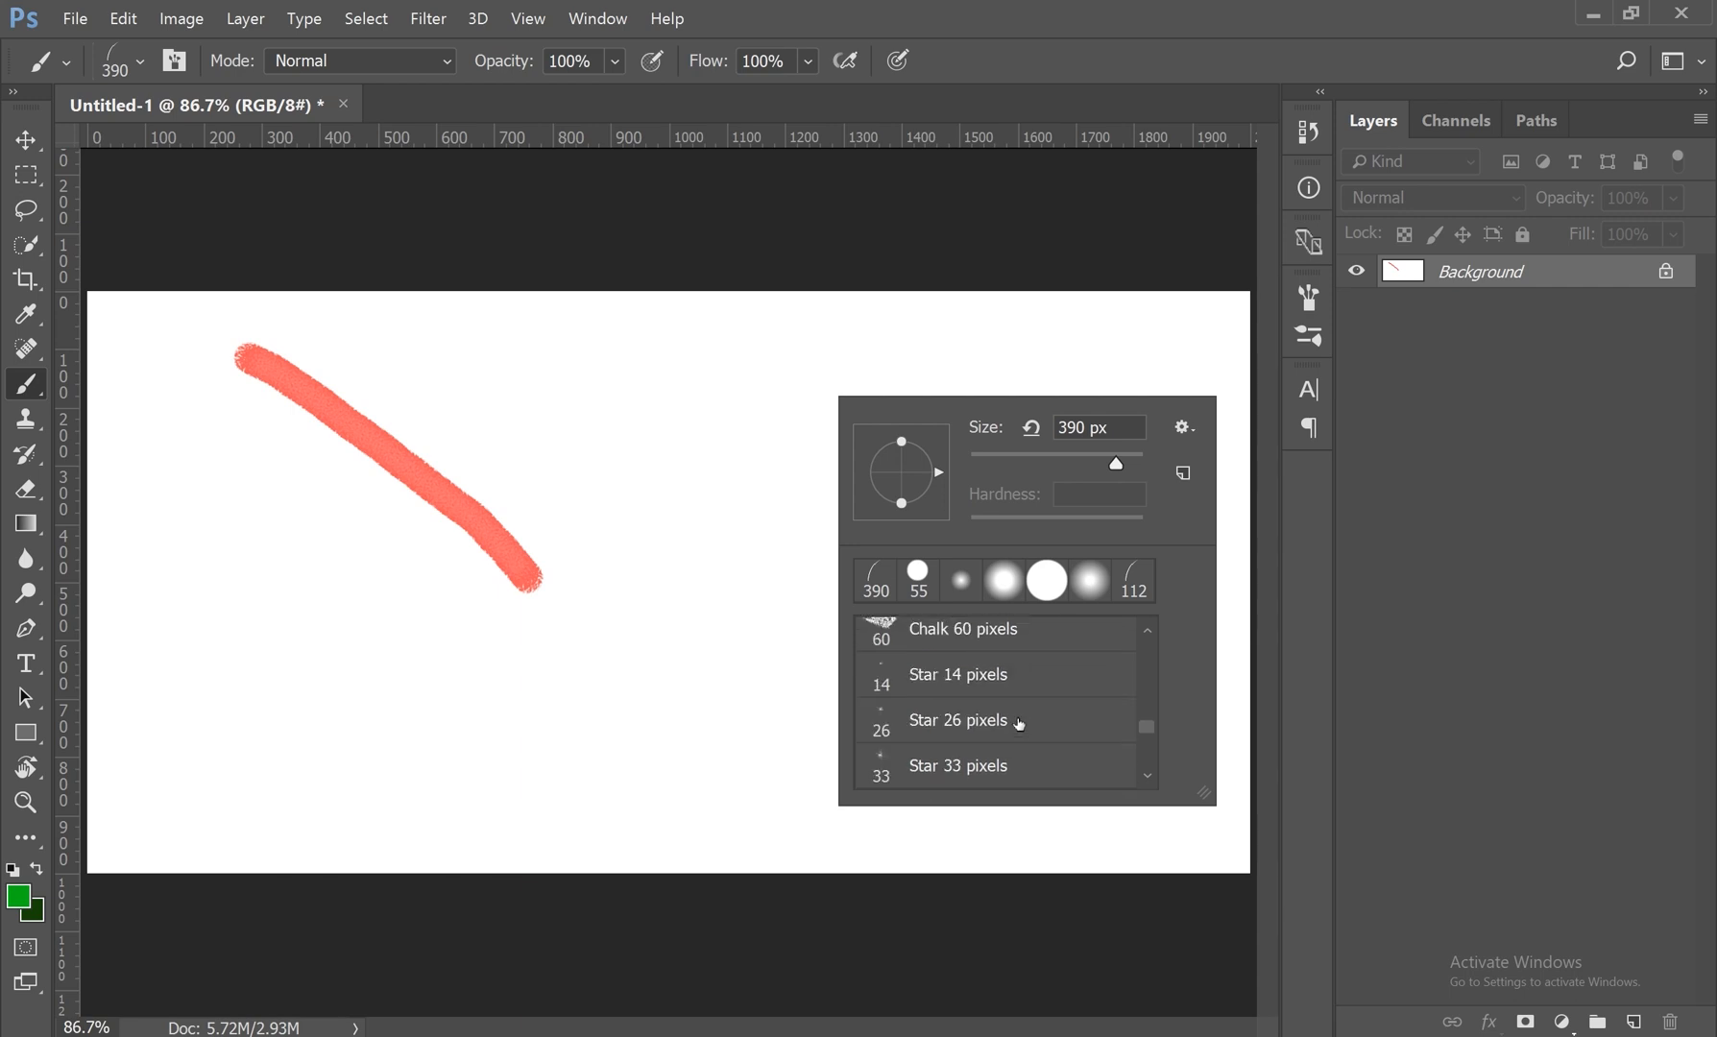
Step: Display the brush presets as a Small List and select the Oil Heavy Flow Dry Edges brush at 48 px
left_click(1195, 432)
left_click(1278, 574)
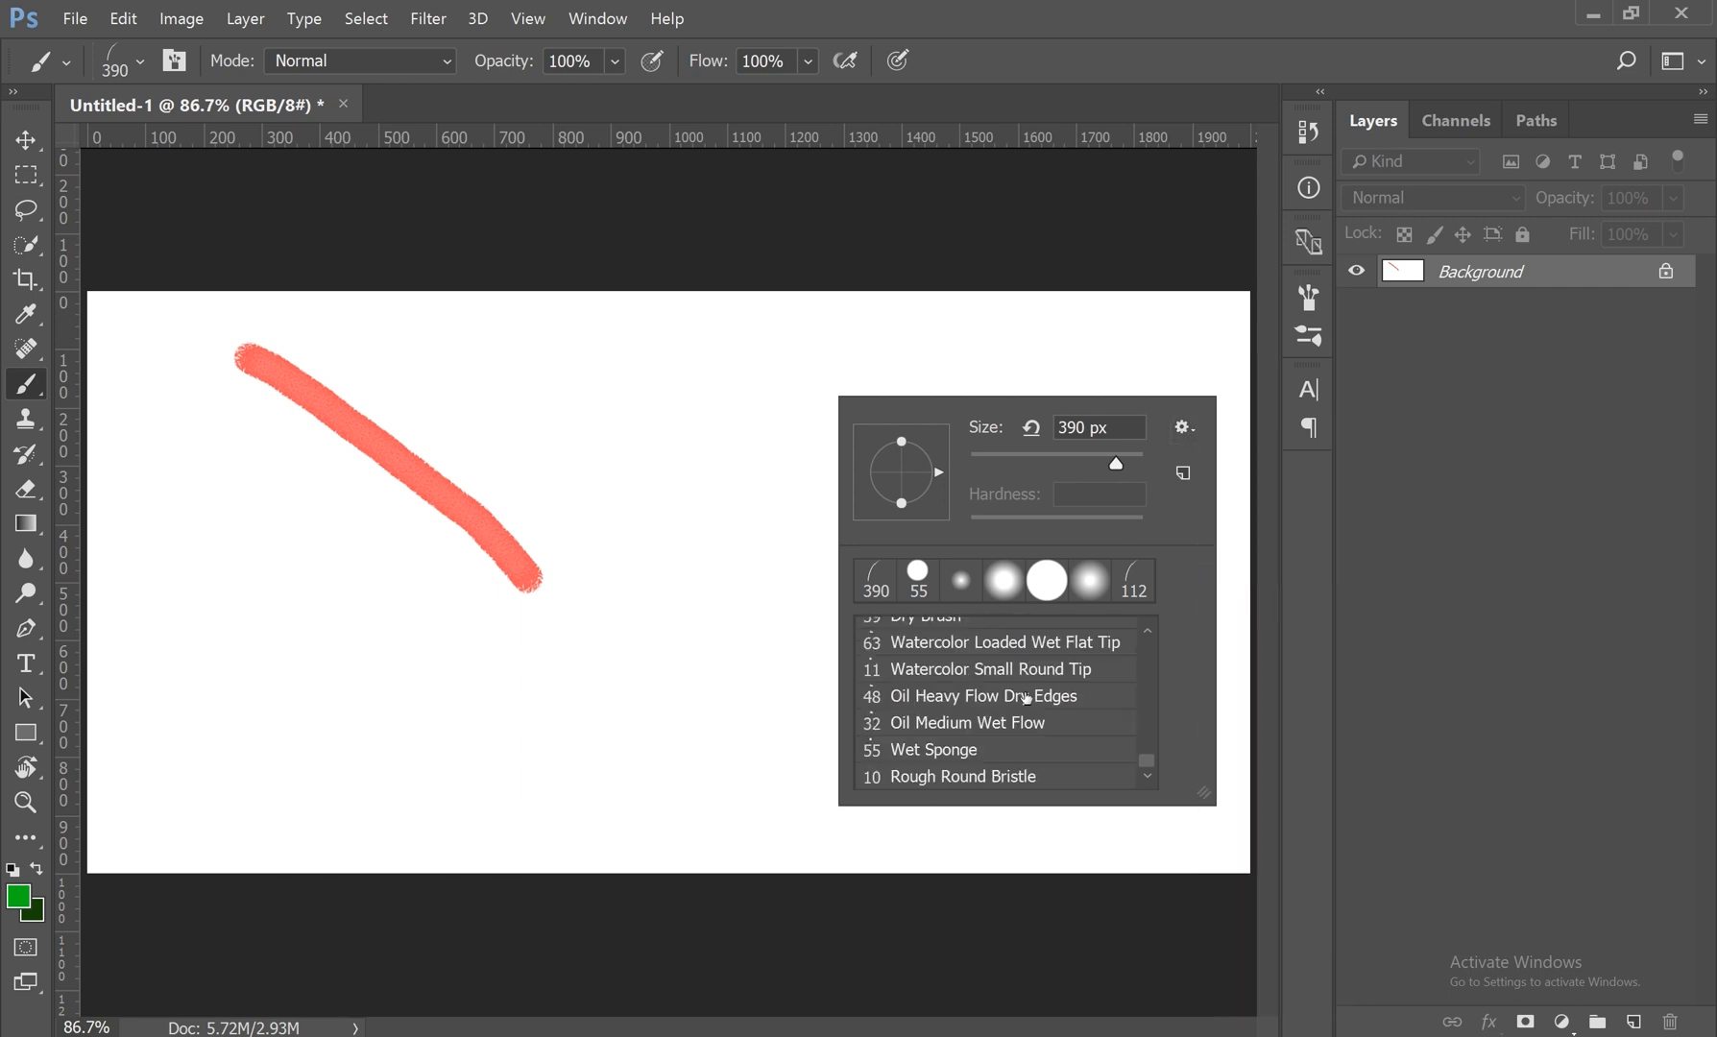
scroll(992, 722, "up", 2)
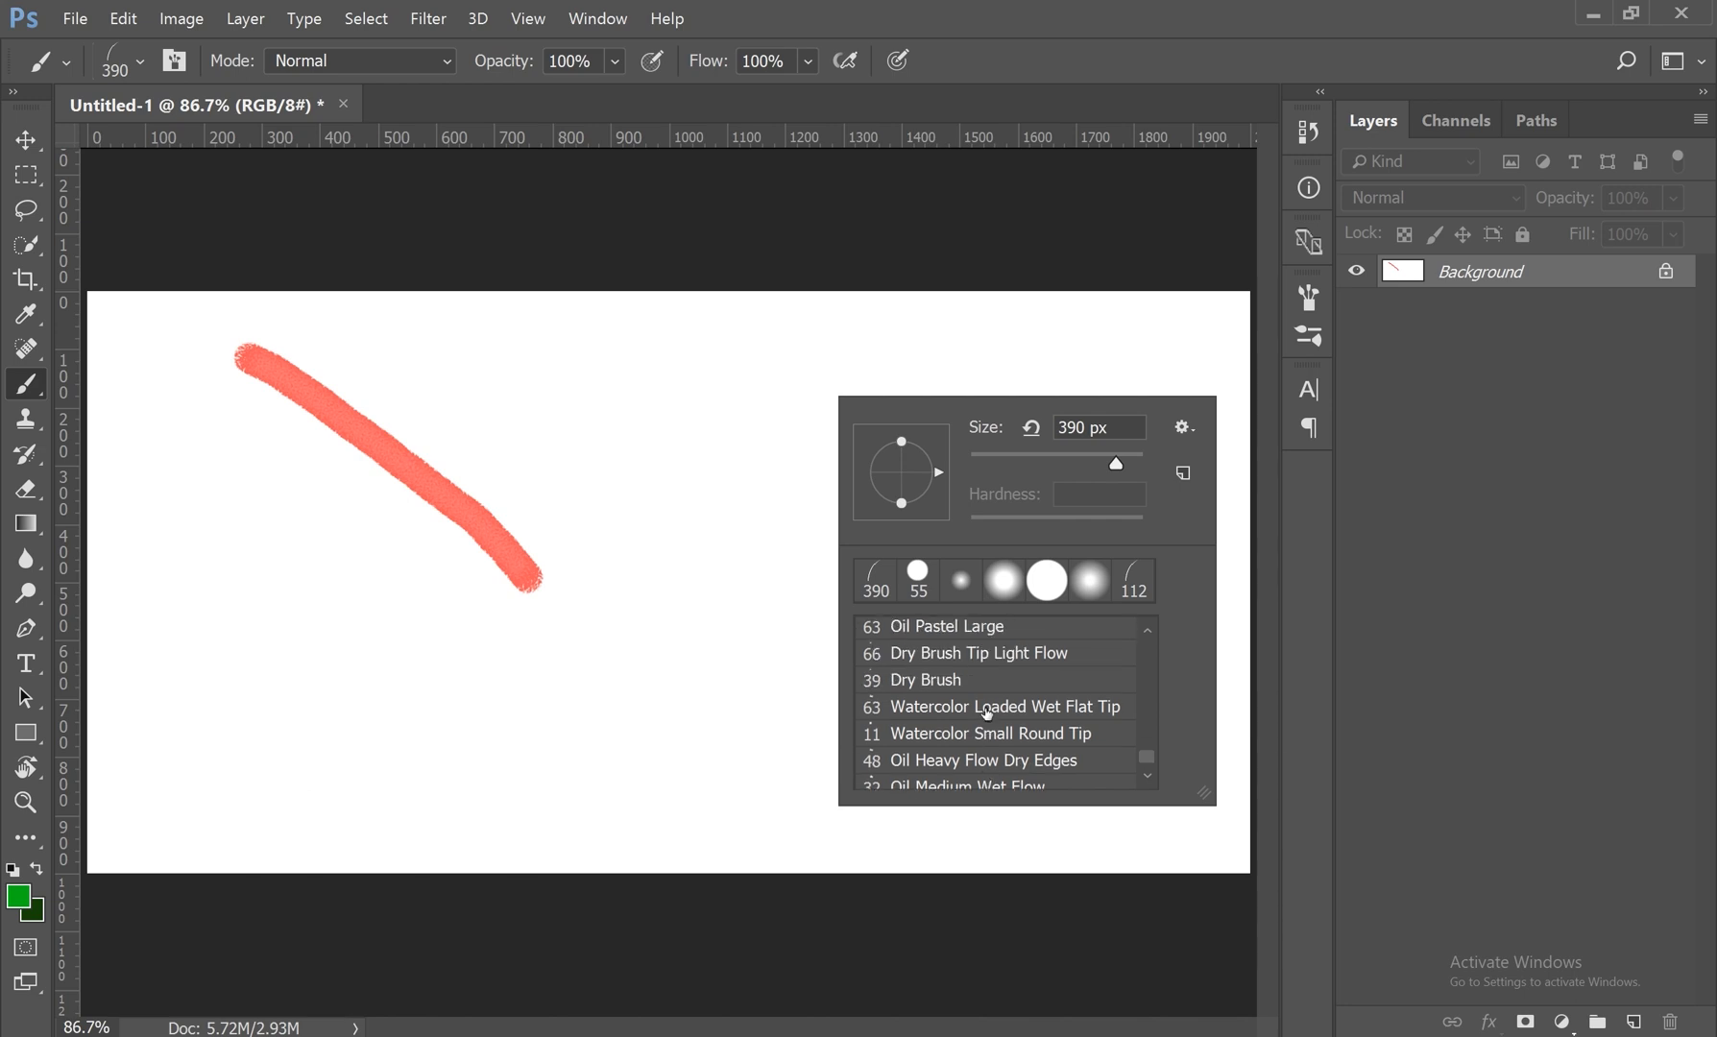
scroll(989, 715, "down", 2)
left_click(966, 701)
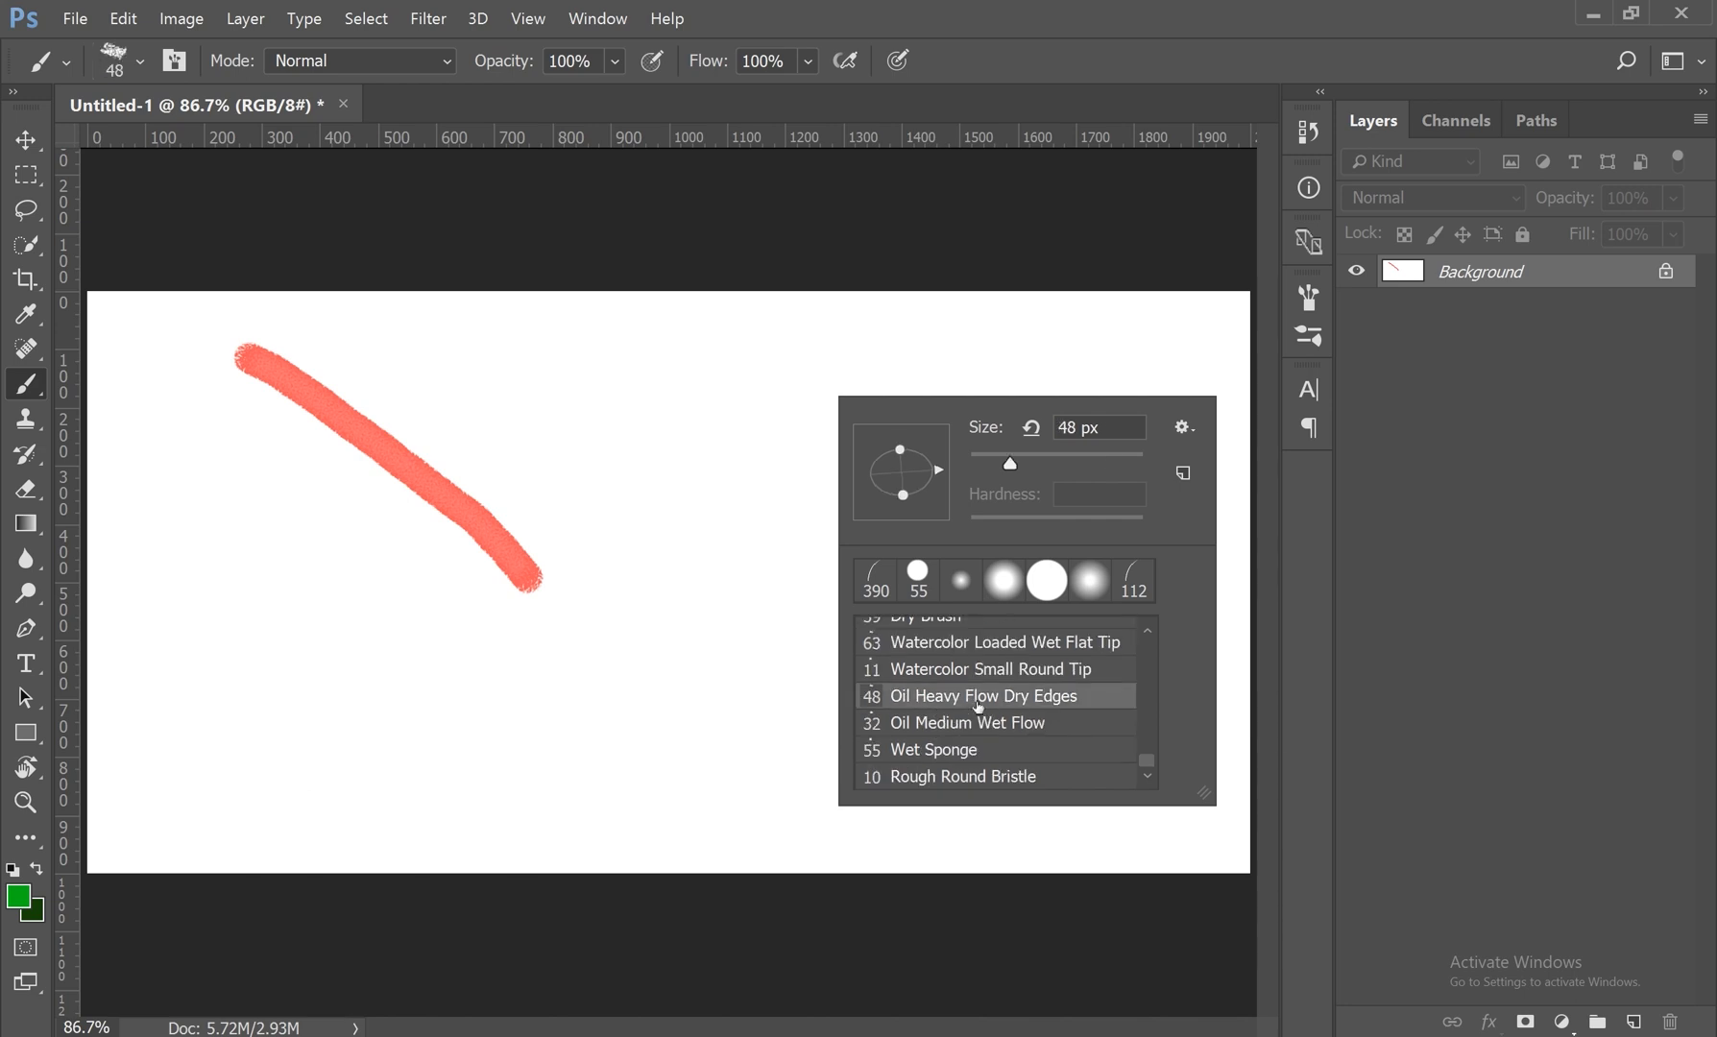
Step: Display the brush presets as Text Only, and return the list to the Stroke Thumbnail view
left_click(1184, 429)
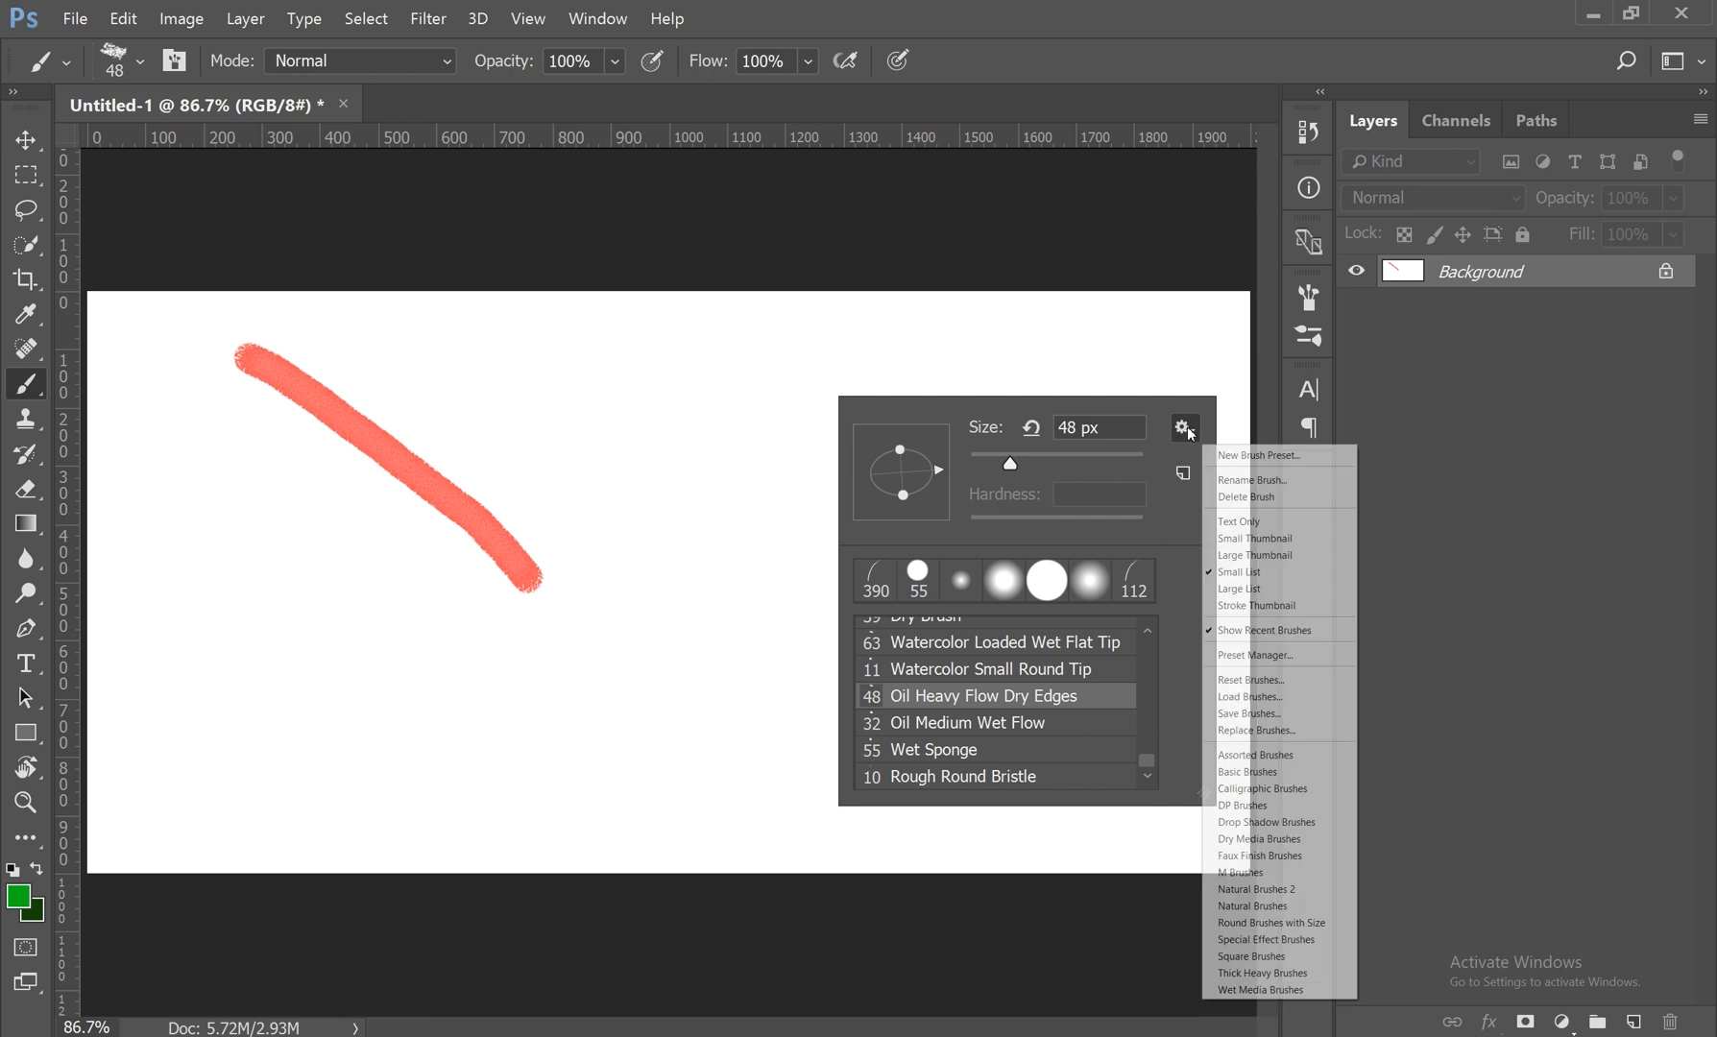
left_click(1254, 522)
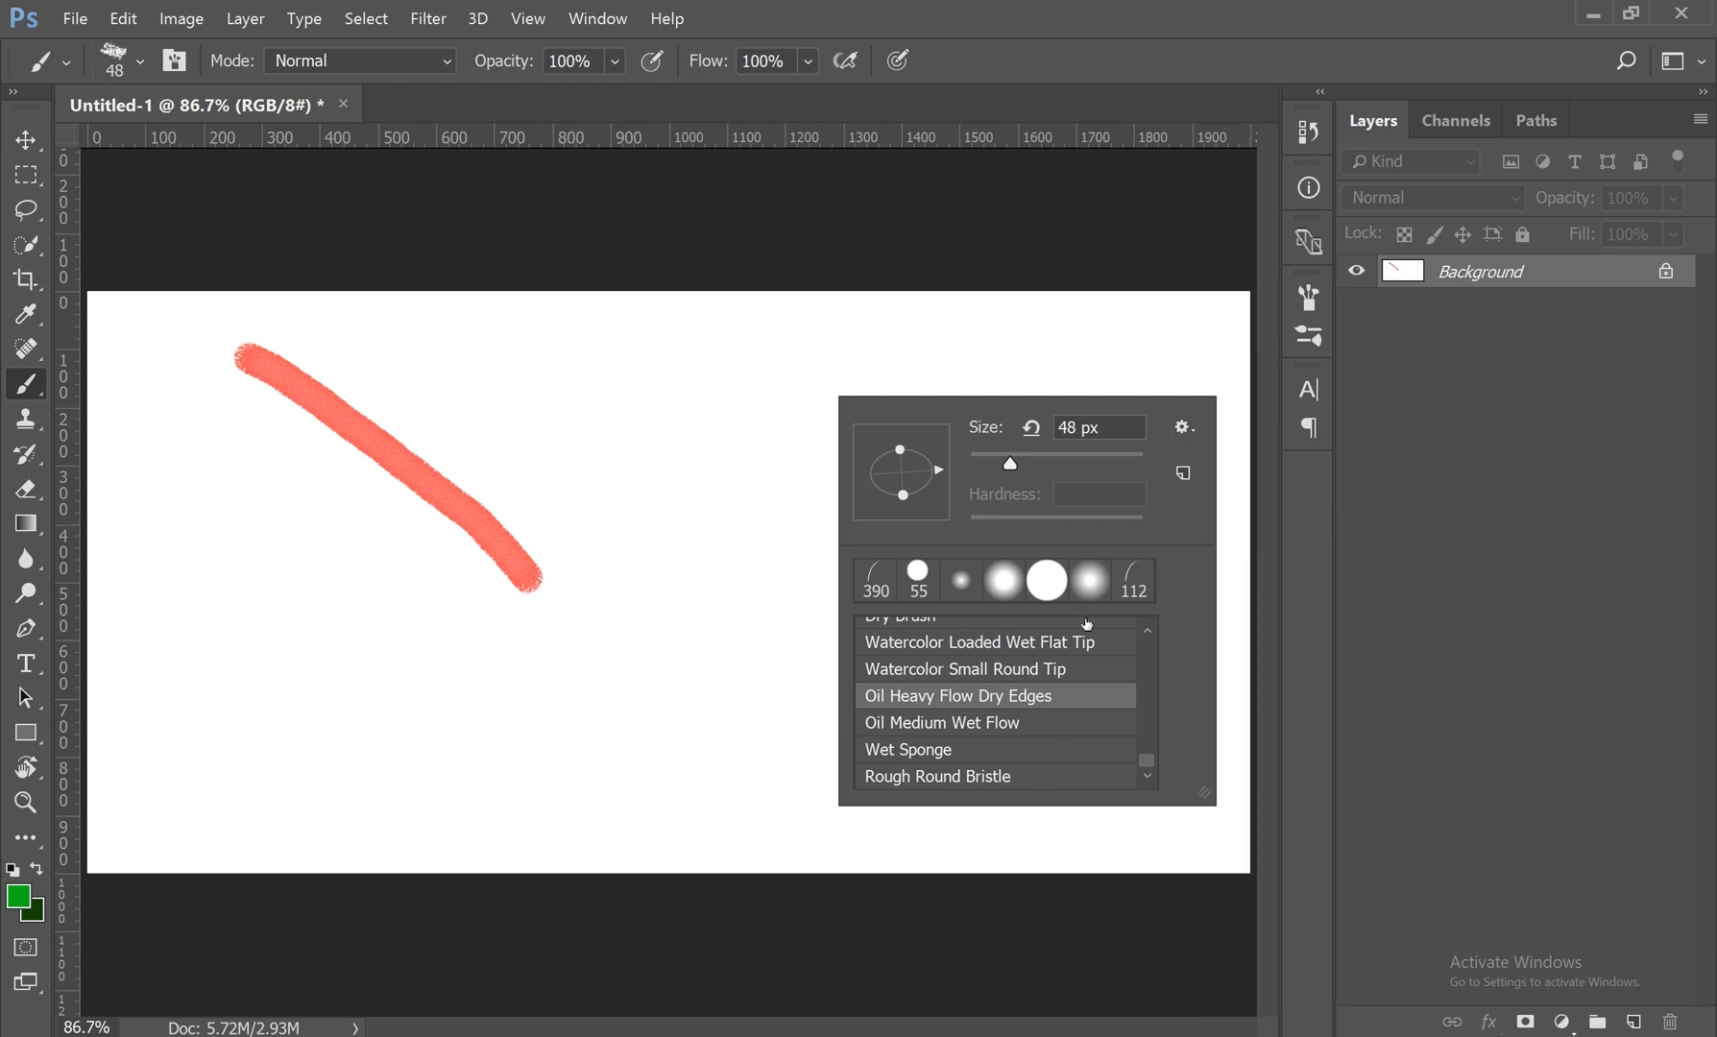
left_click(1182, 428)
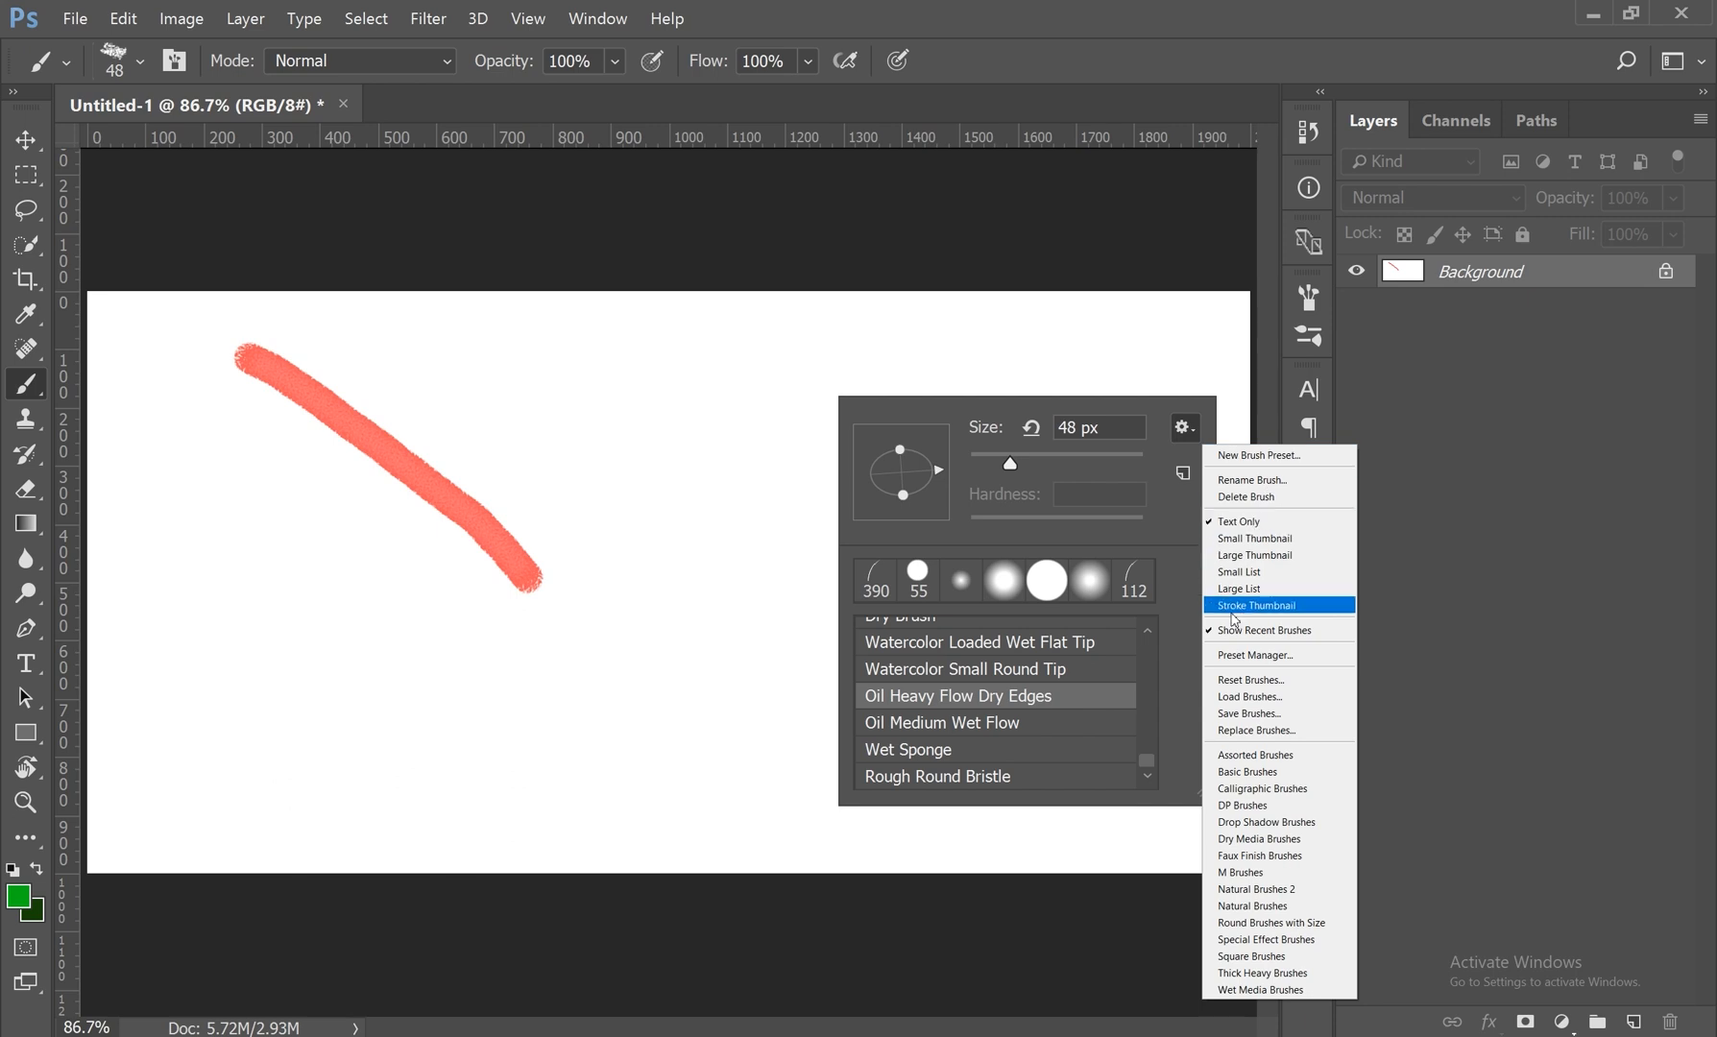
left_click(1268, 612)
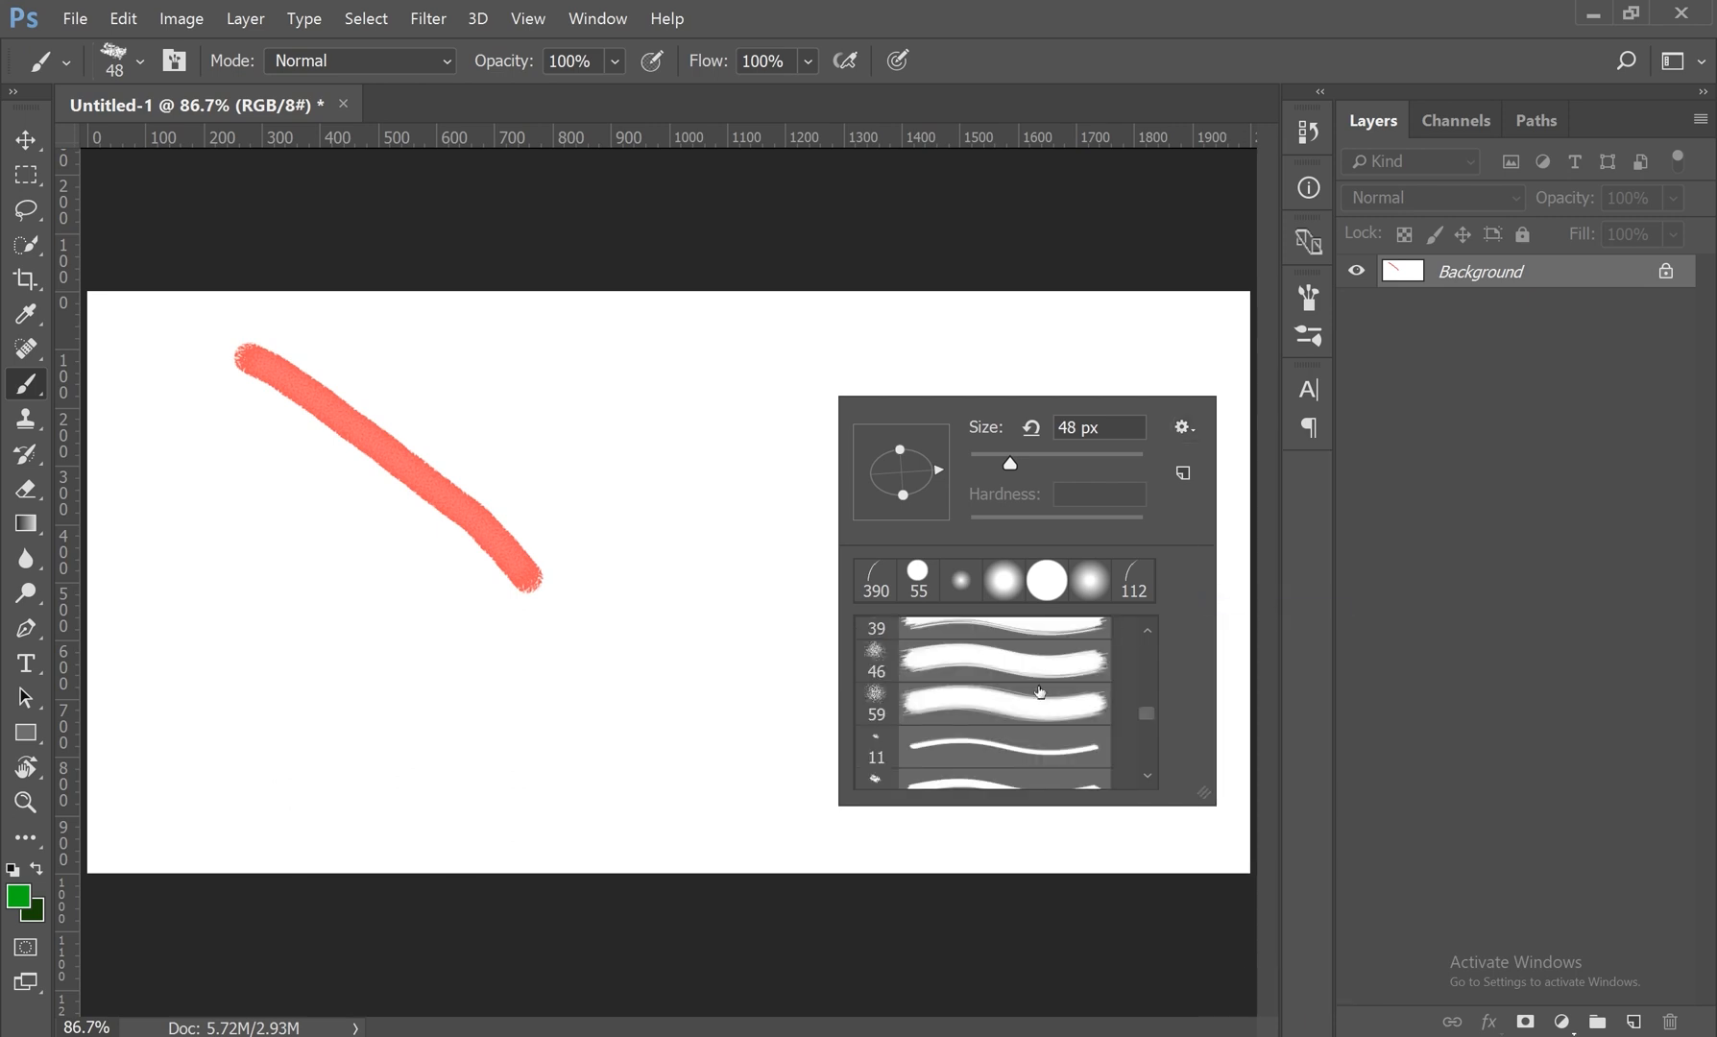
Step: Select the wide textured flat-tip preset and paint a long curved green stroke and two tall vertical strokes
scroll(1028, 722, "up", 5)
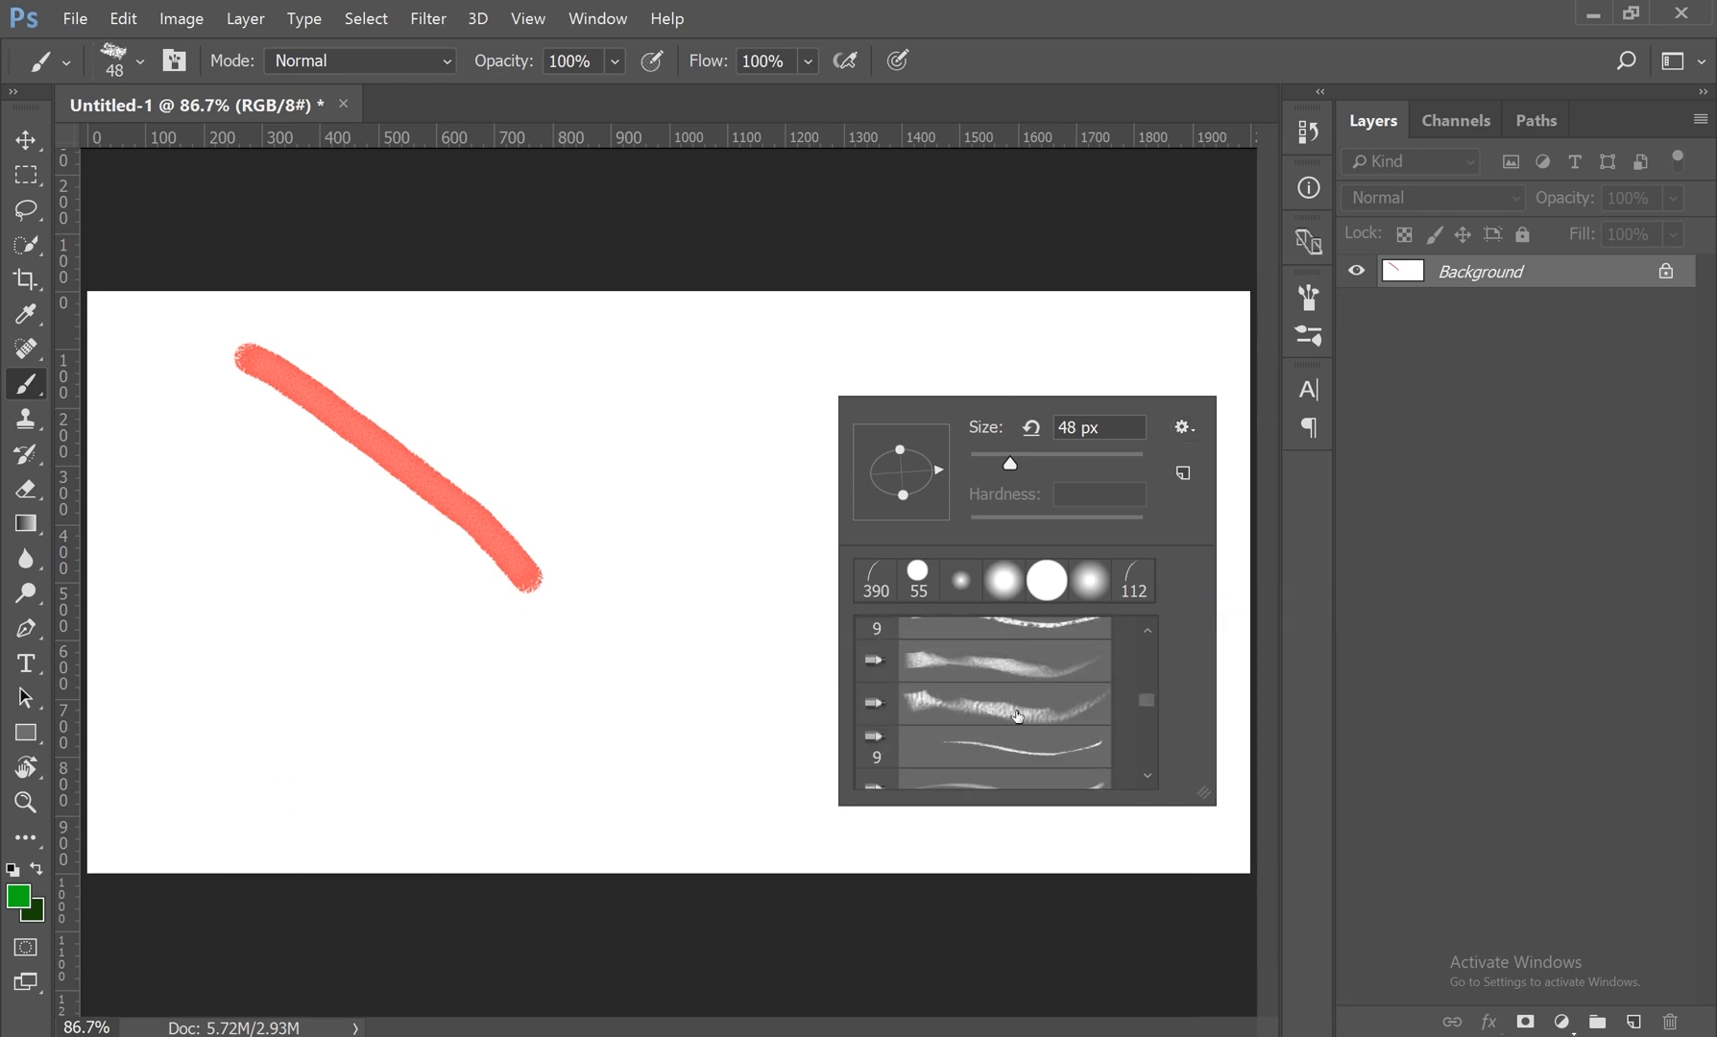
left_click(1018, 715)
mouse_move(690, 384)
left_mouse_down()
mouse_move(672, 561)
mouse_move(583, 735)
mouse_move(853, 721)
mouse_move(1018, 591)
mouse_move(972, 448)
mouse_move(807, 441)
left_mouse_up()
mouse_move(522, 299)
left_mouse_down()
mouse_move(499, 664)
mouse_move(512, 858)
left_mouse_up()
left_click_drag(1075, 324, 1098, 758)
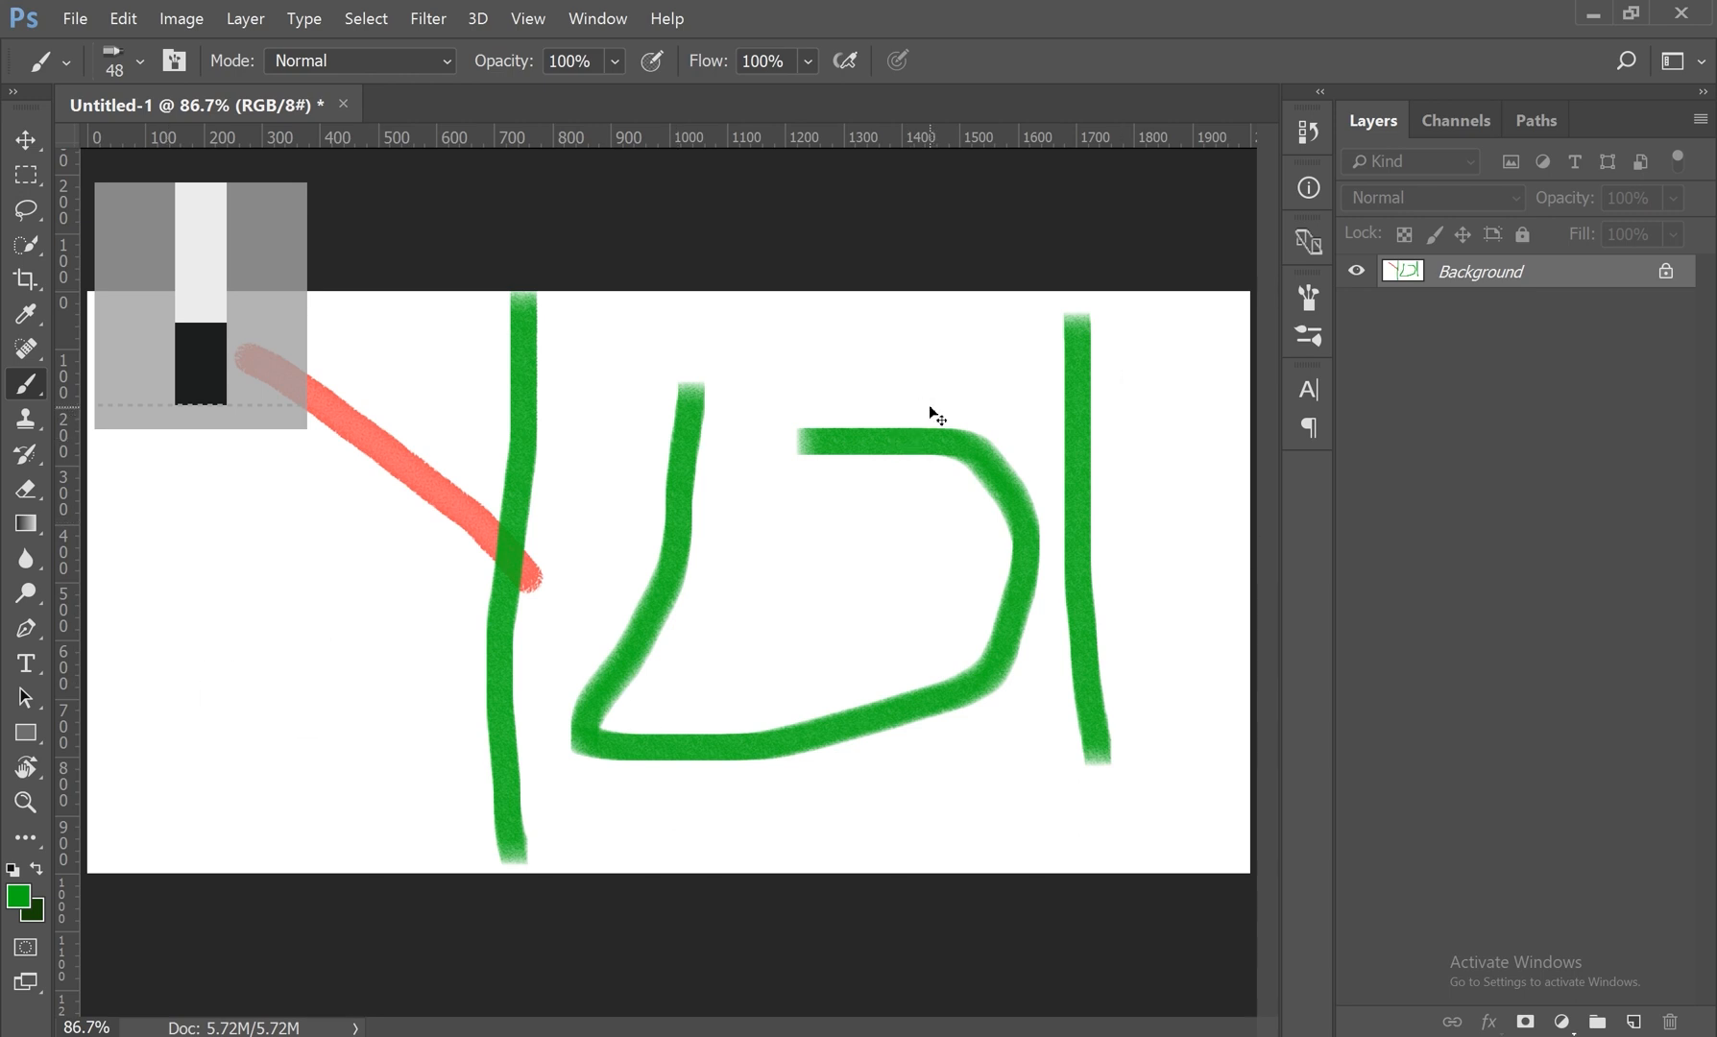
Step: Undo the three green strokes and the red diagonal stroke to clear the canvas
key("ctrl+z")
key("ctrl+z")
key("ctrl+z")
key("ctrl+z")
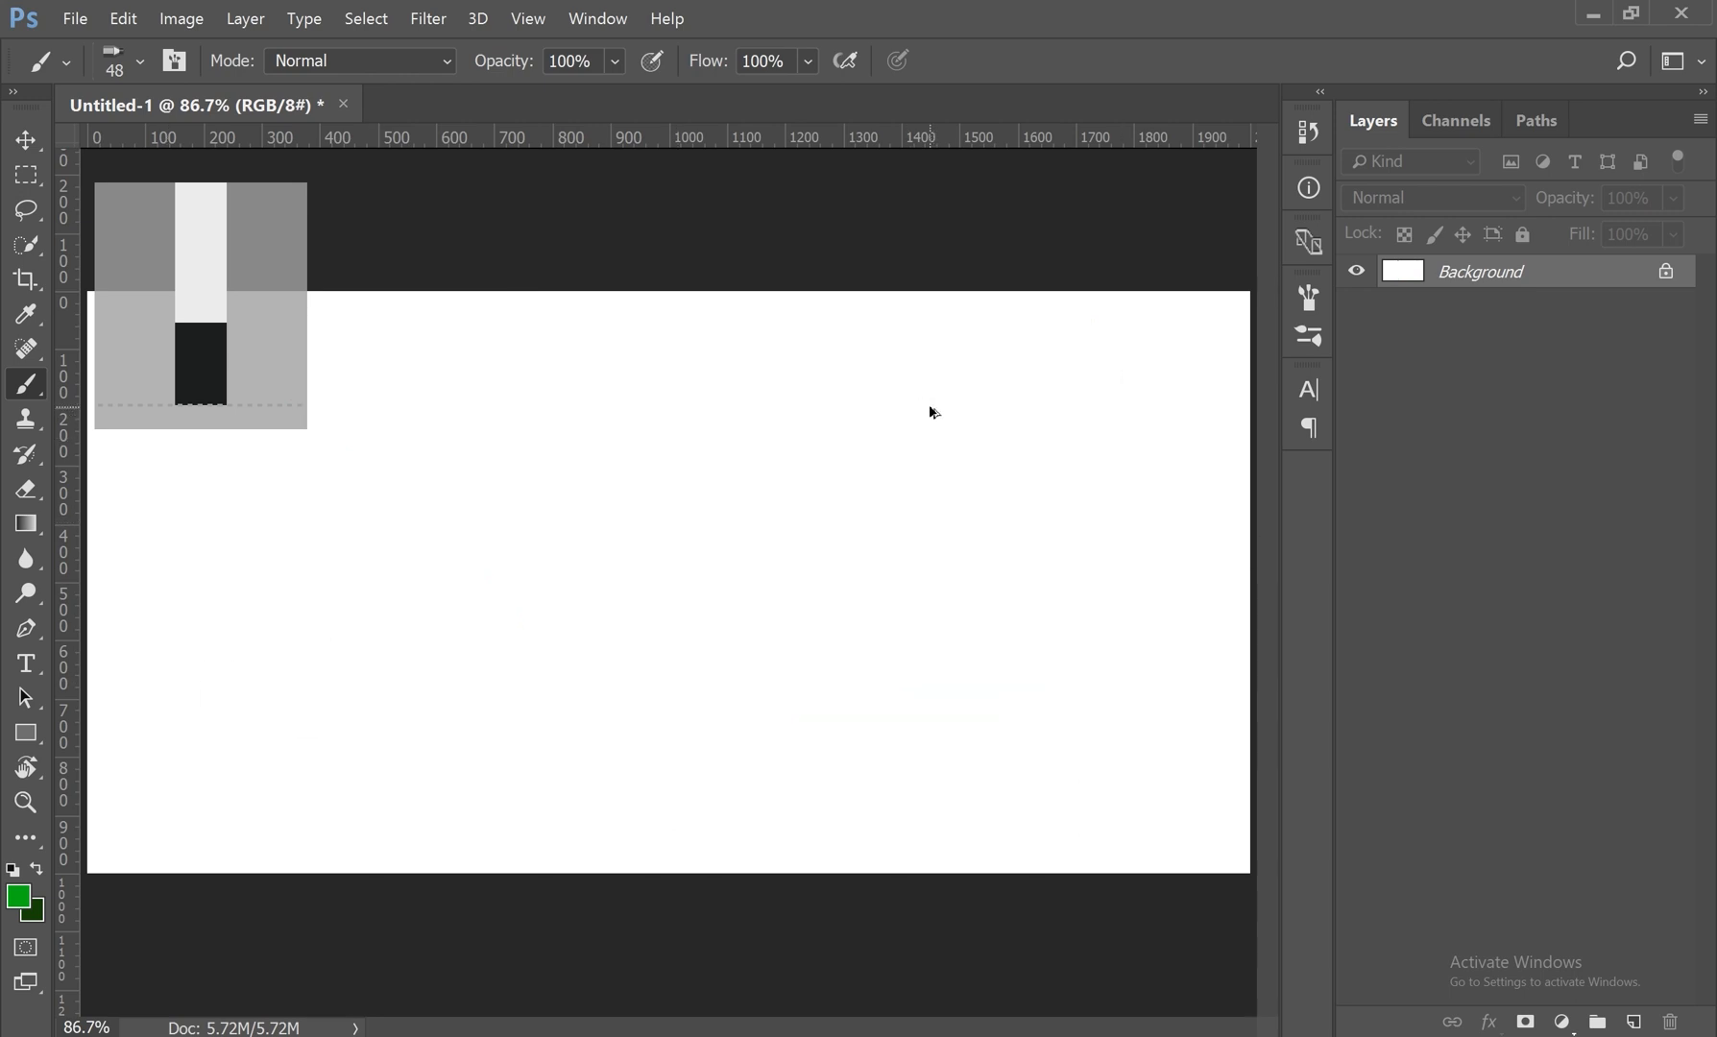
Step: Switch to the Move tool and back to the Brush tool, and paint a diagonal and a near-vertical green stroke
key("v")
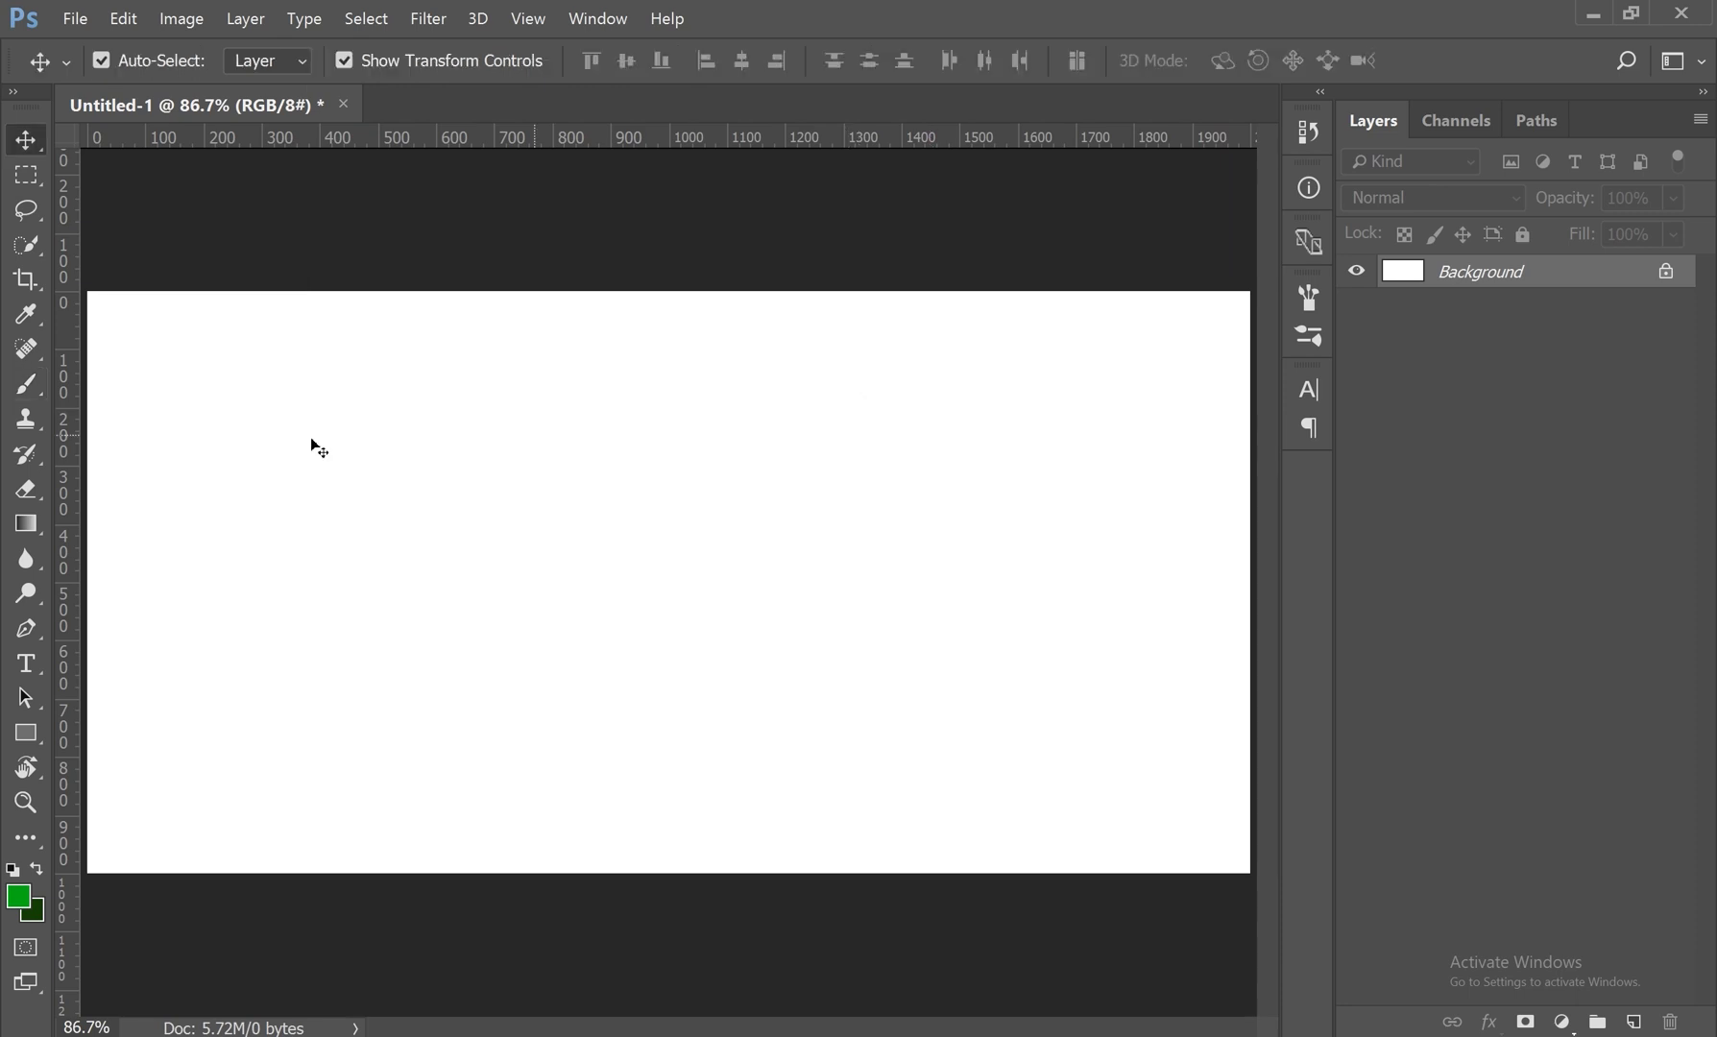
left_click(40, 402)
left_click(135, 384)
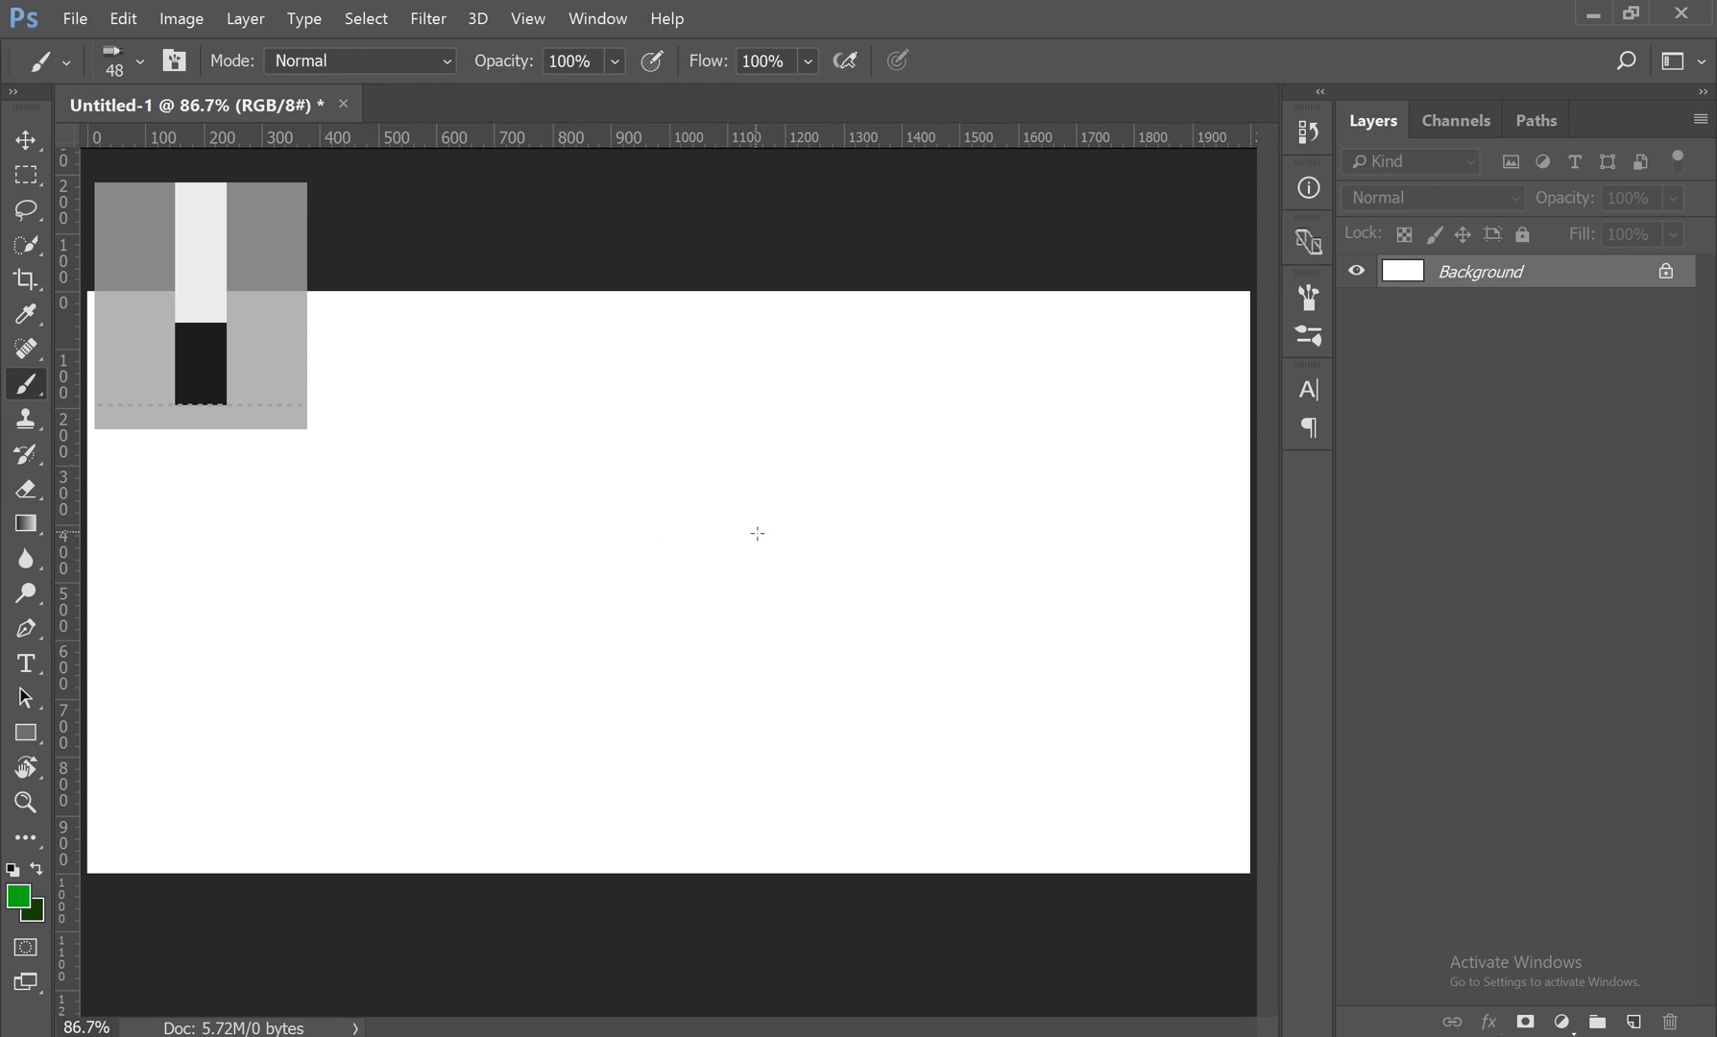
left_click_drag(377, 396, 753, 576)
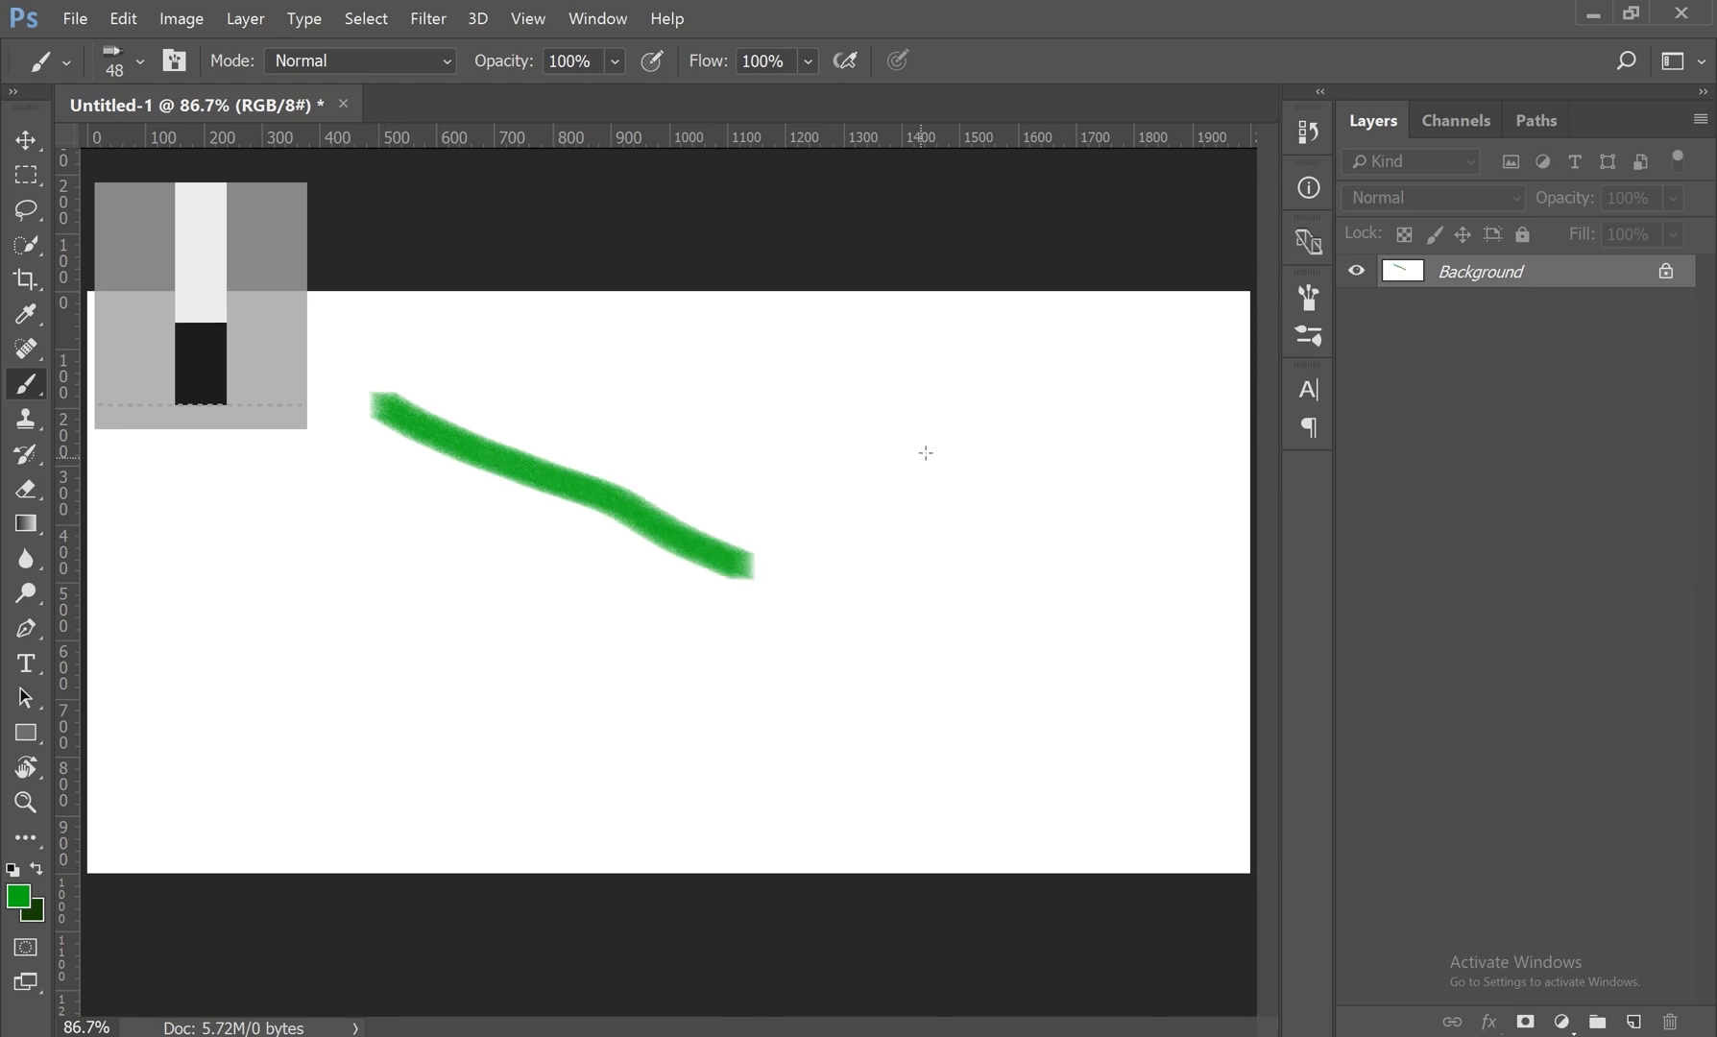
left_click_drag(937, 351, 966, 747)
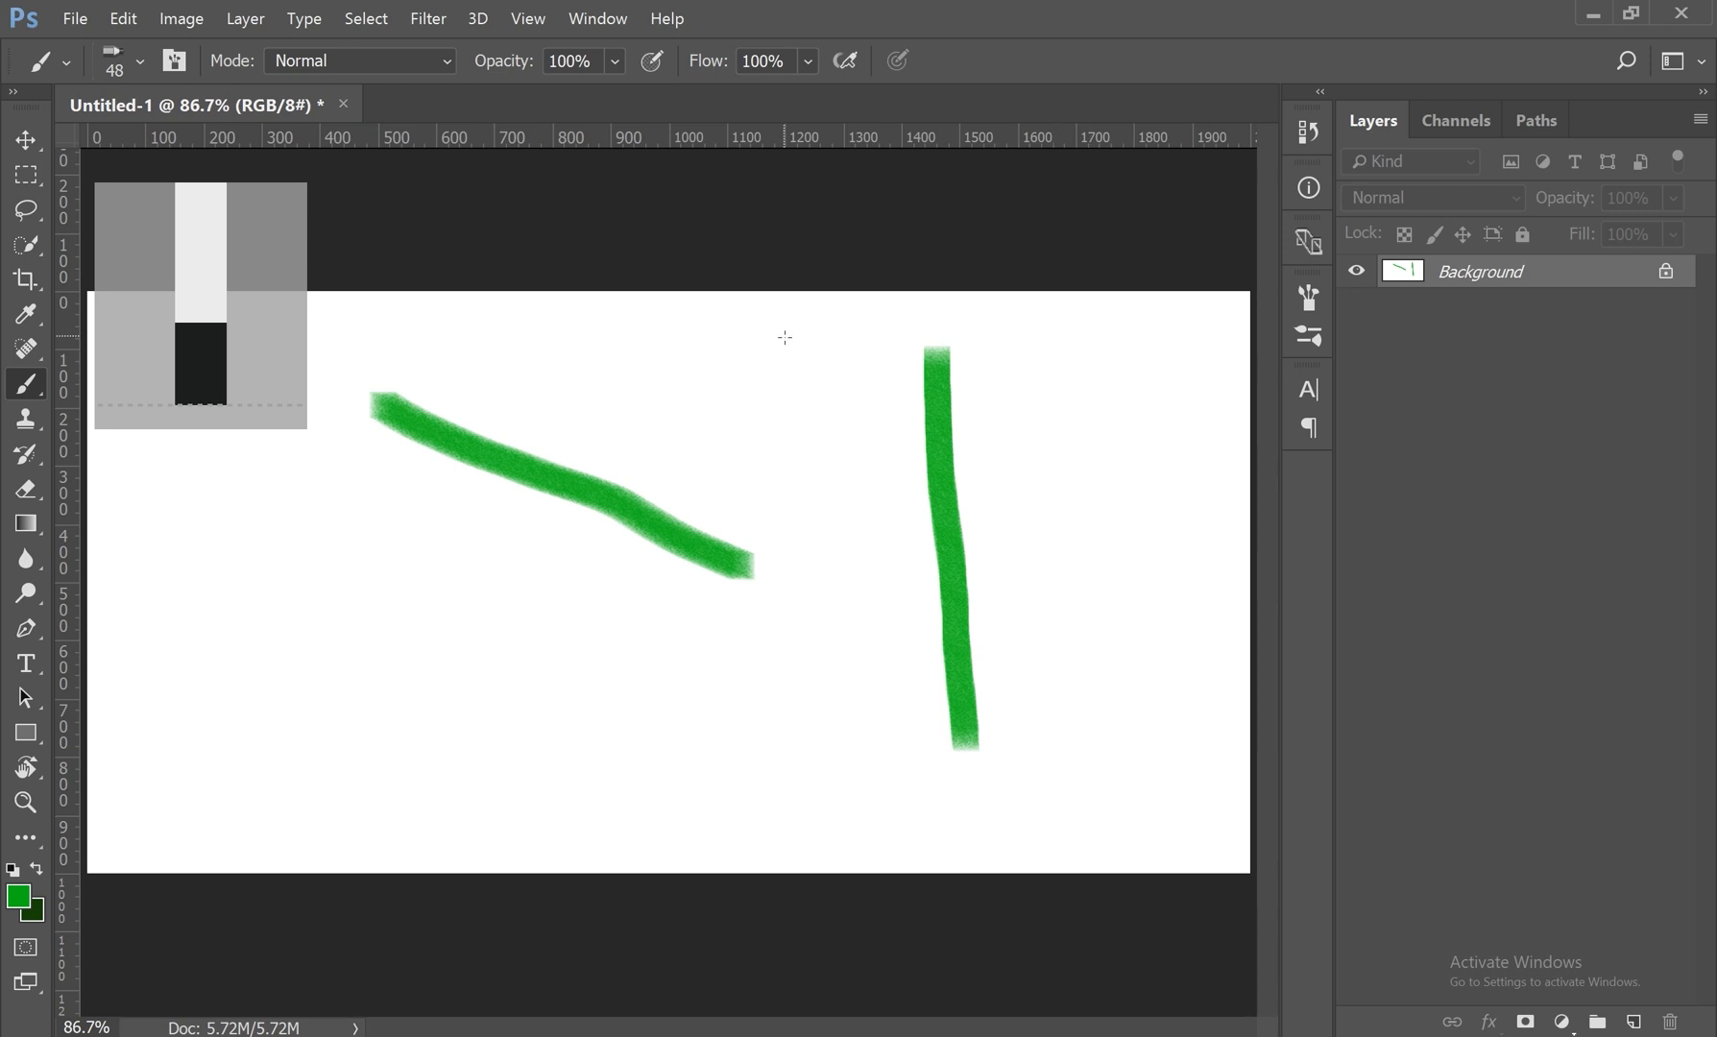
Step: Paint a wavy vertical green stroke between the two existing strokes, and select the first soft round brush preset
mouse_move(780, 325)
left_mouse_down()
mouse_move(847, 596)
mouse_move(845, 687)
left_mouse_up()
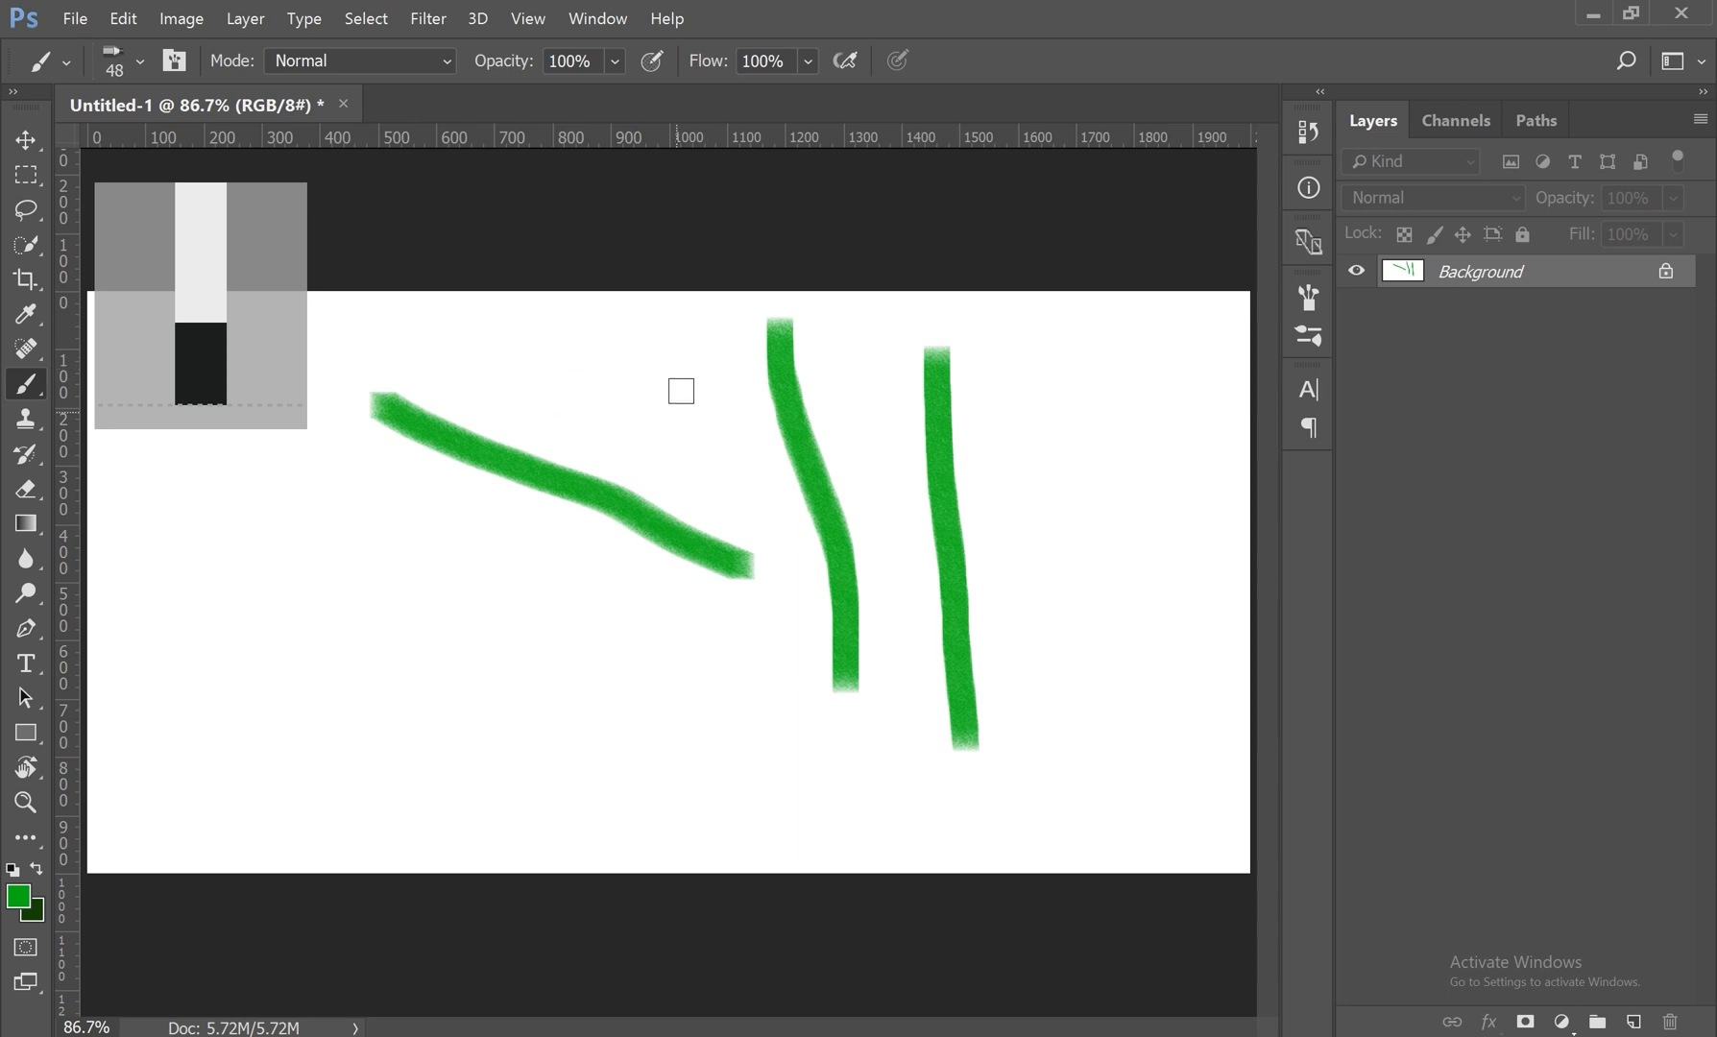
right_click(651, 386)
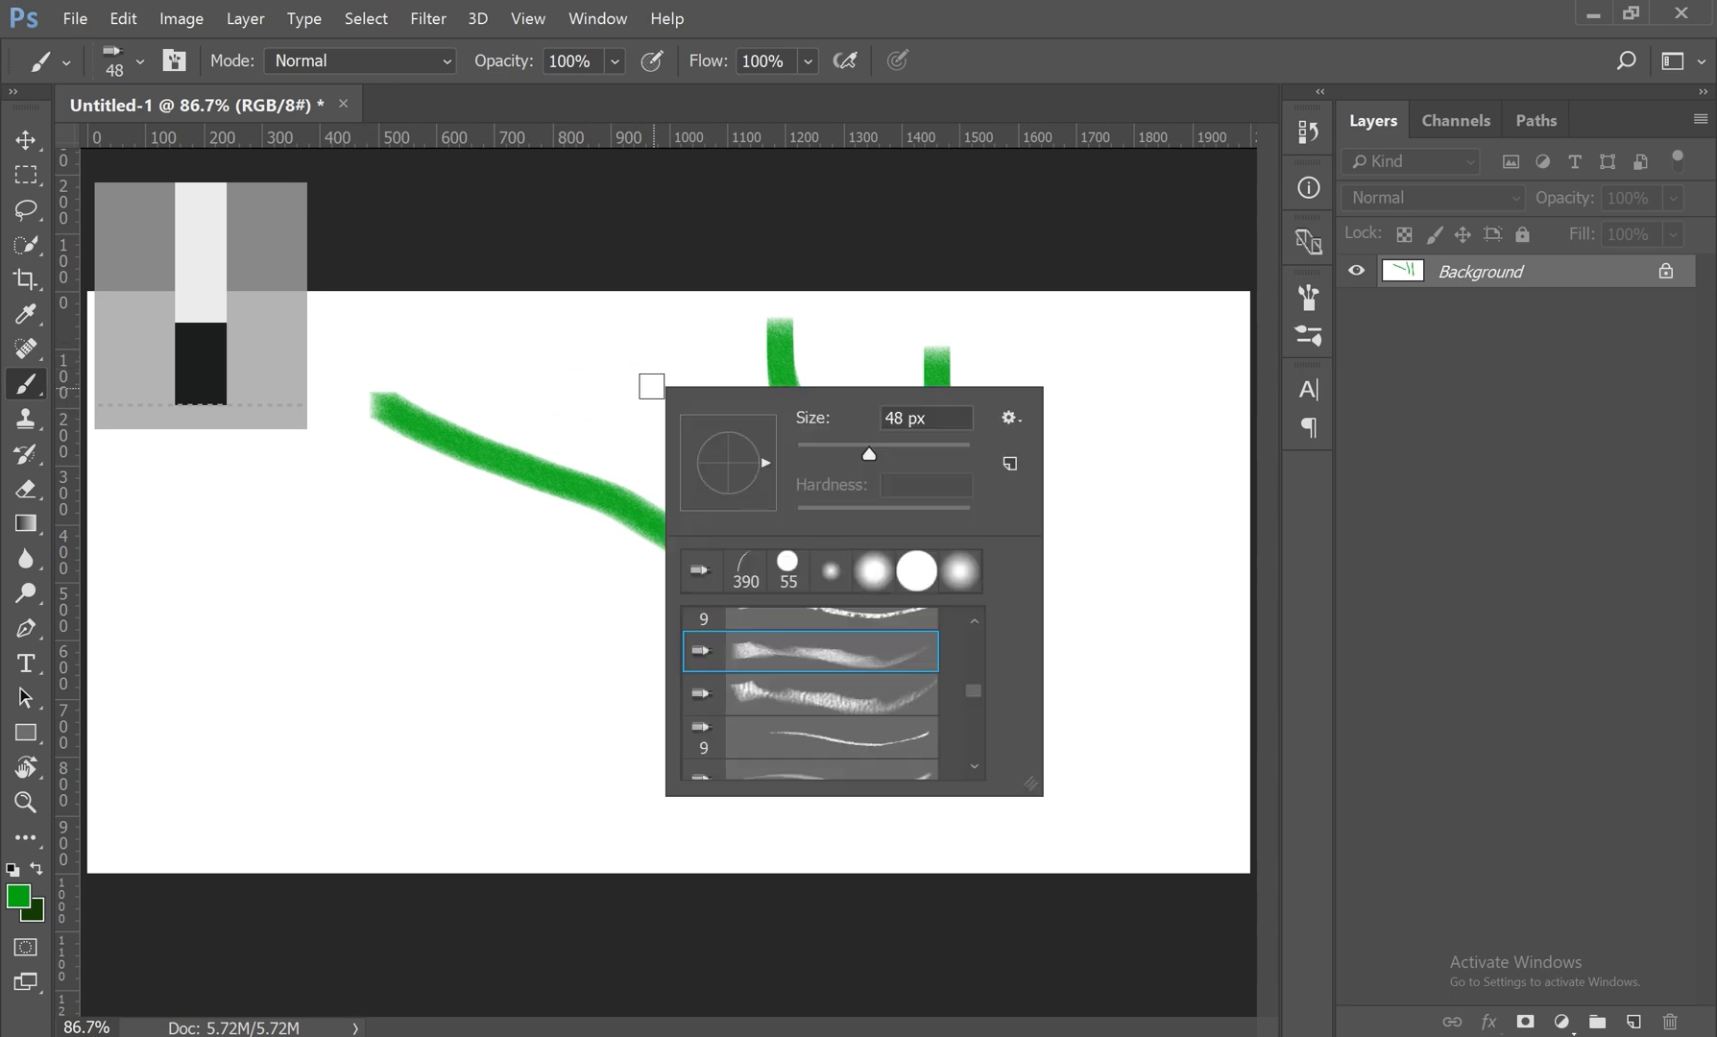
scroll(822, 635, "up", 3)
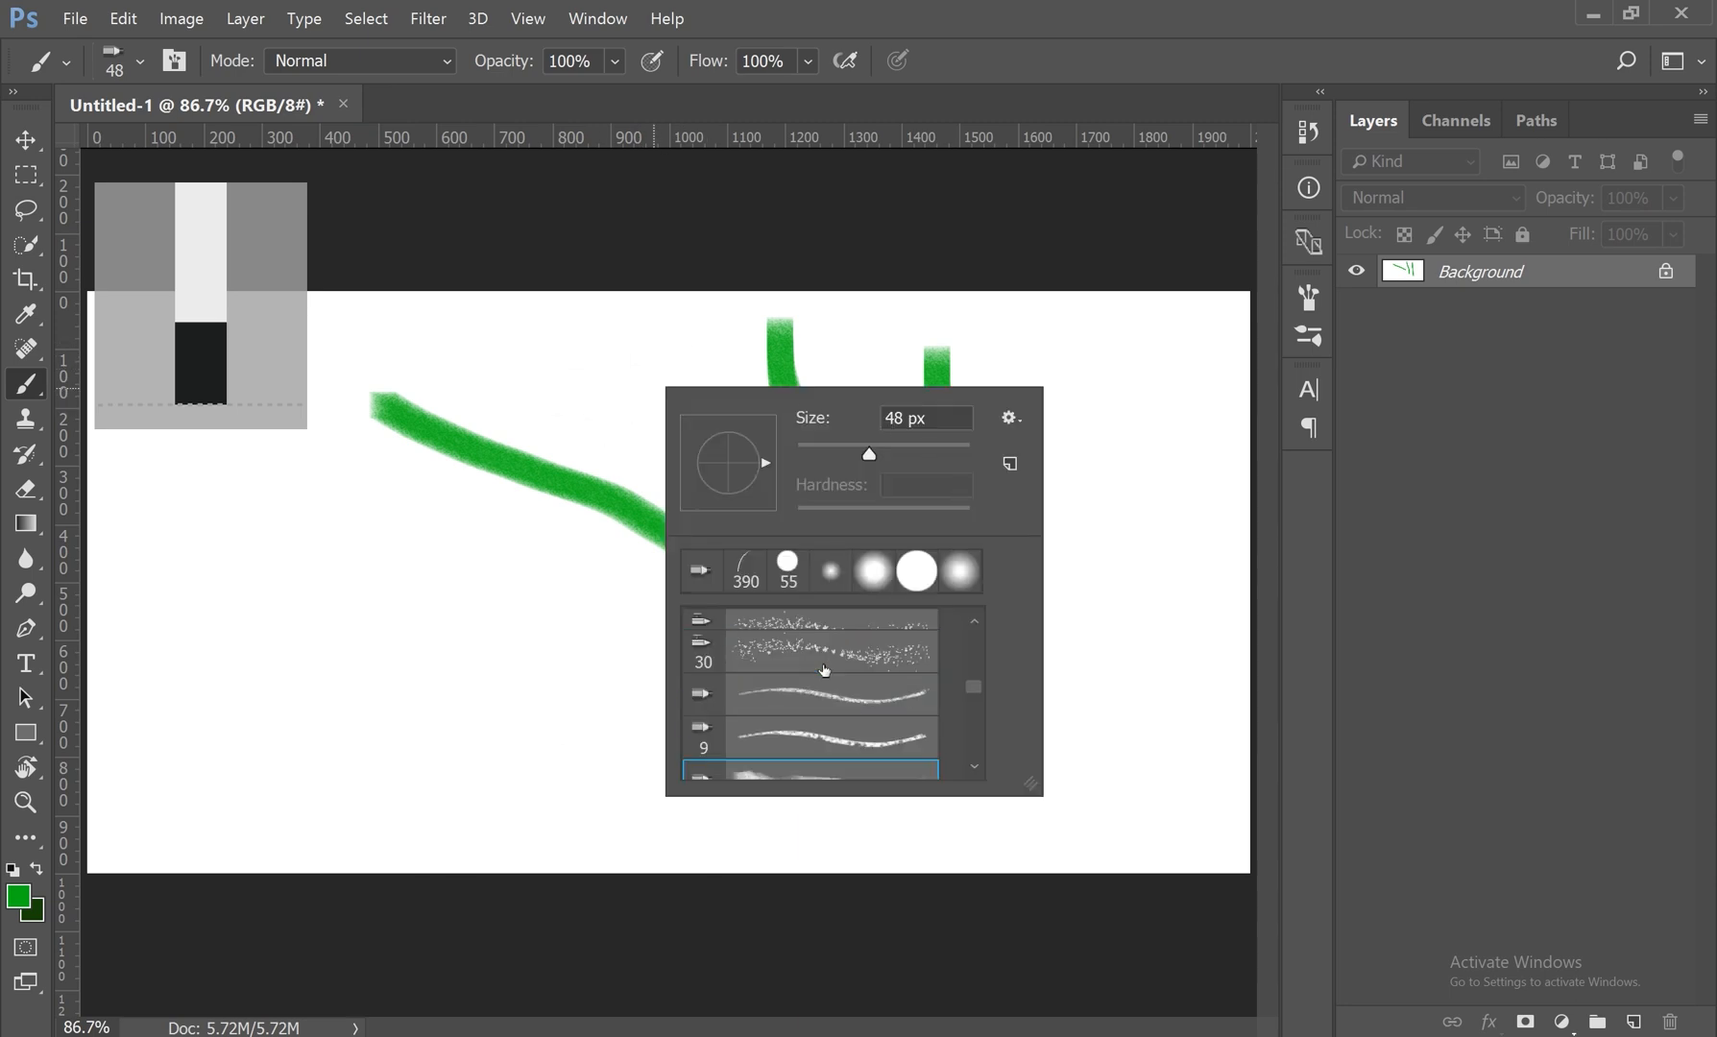
left_click_drag(984, 683, 978, 642)
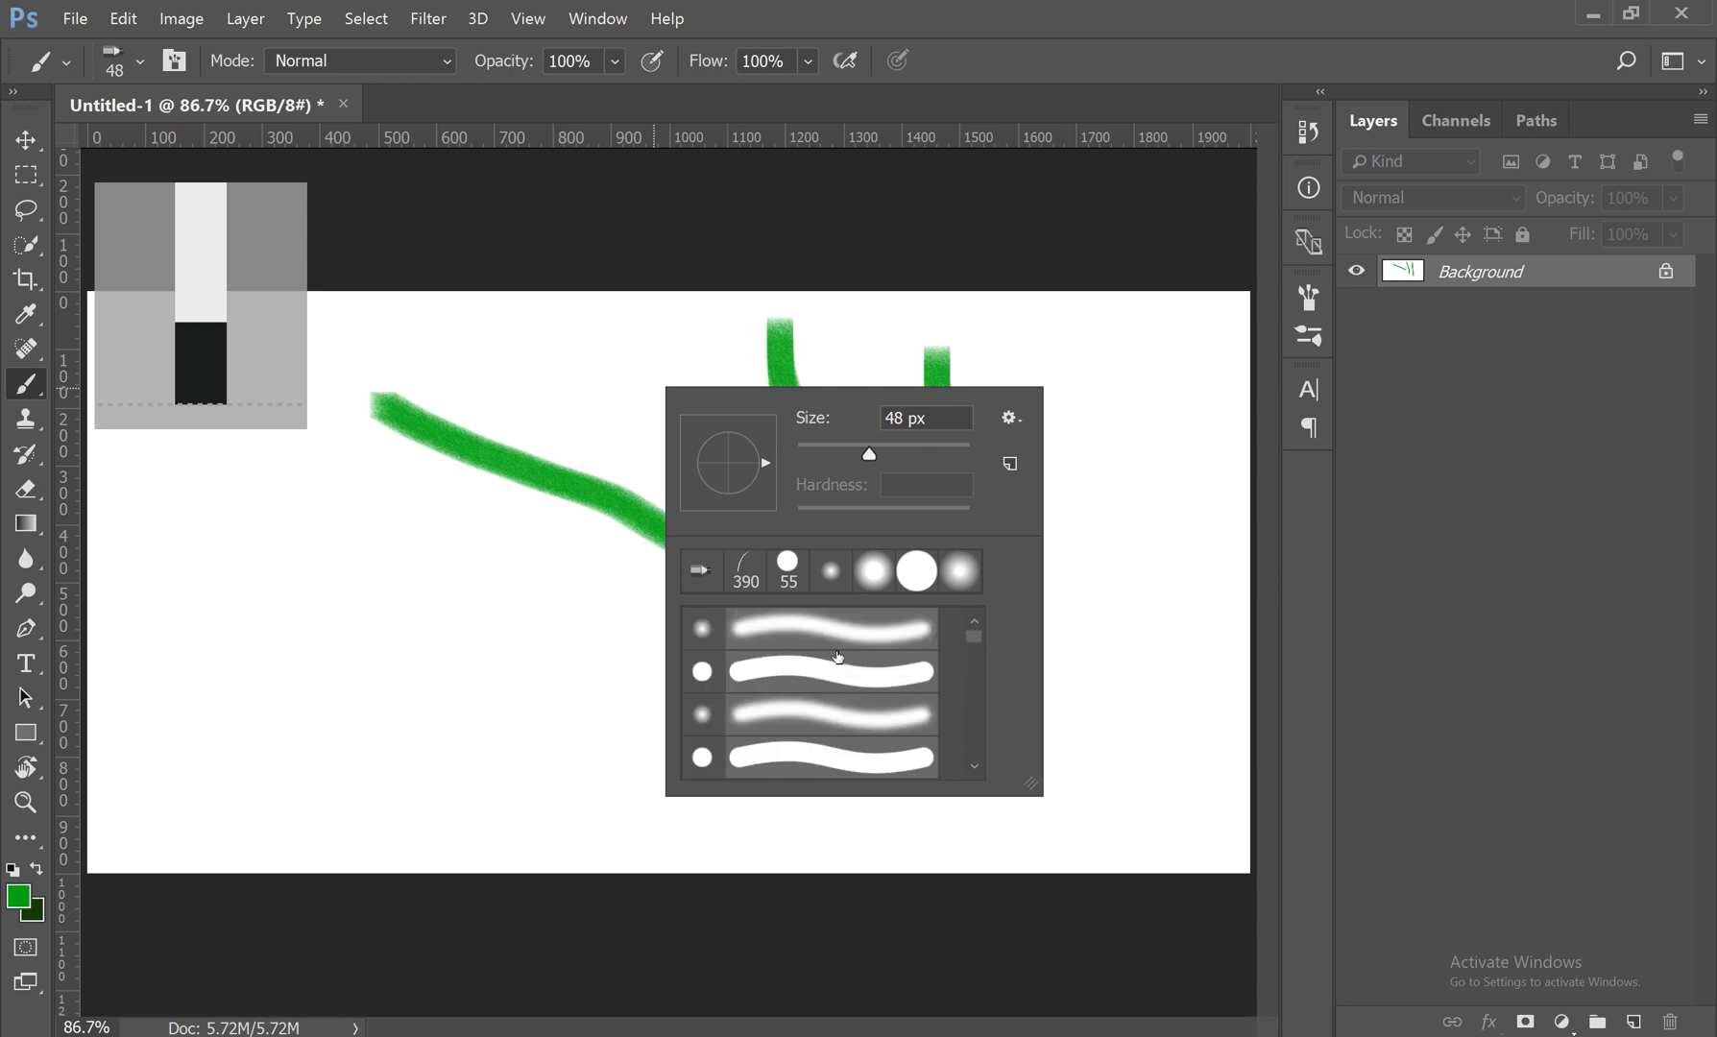
left_click(840, 640)
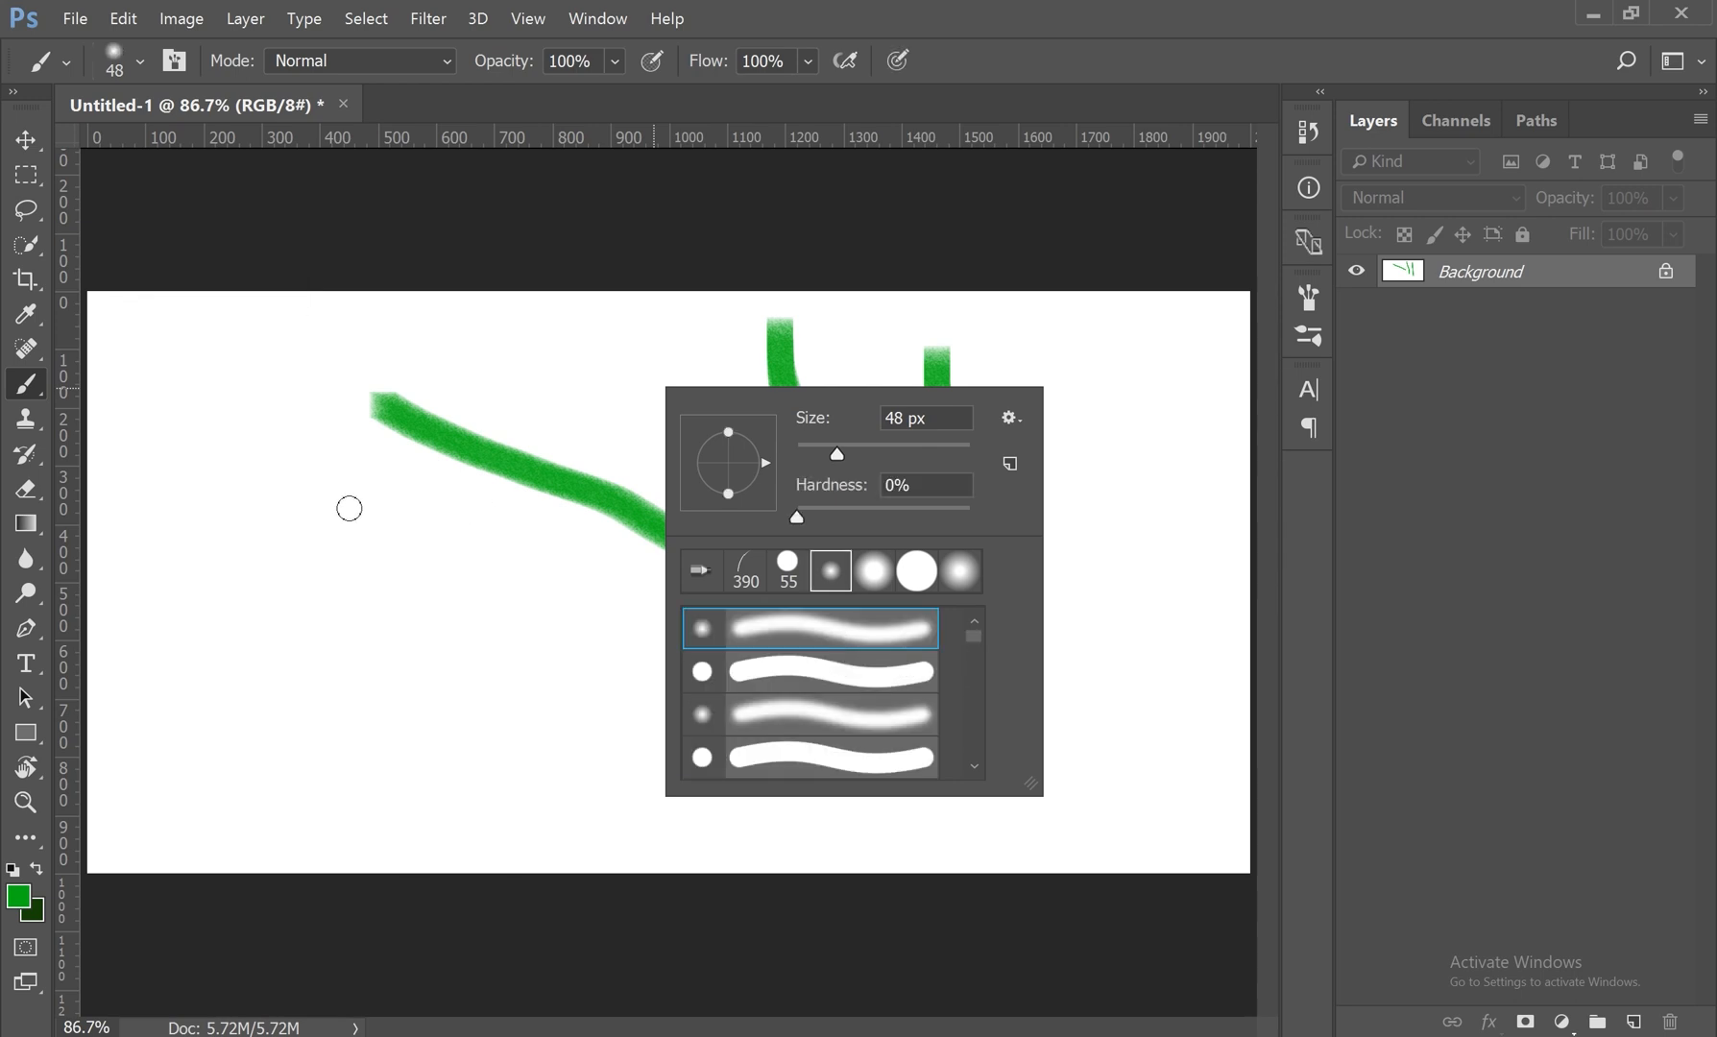
Step: Set the brush size to 157 px and paint broad, soft green strokes across the left half of the canvas
left_click_drag(836, 457, 907, 449)
mouse_move(252, 350)
left_mouse_down()
mouse_move(245, 695)
mouse_move(264, 728)
left_mouse_up()
mouse_move(508, 613)
left_mouse_down()
mouse_move(359, 618)
mouse_move(484, 708)
mouse_move(836, 781)
mouse_move(717, 816)
mouse_move(336, 834)
mouse_move(254, 833)
mouse_move(209, 808)
mouse_move(151, 629)
mouse_move(163, 379)
left_mouse_up()
left_click_drag(524, 329, 312, 701)
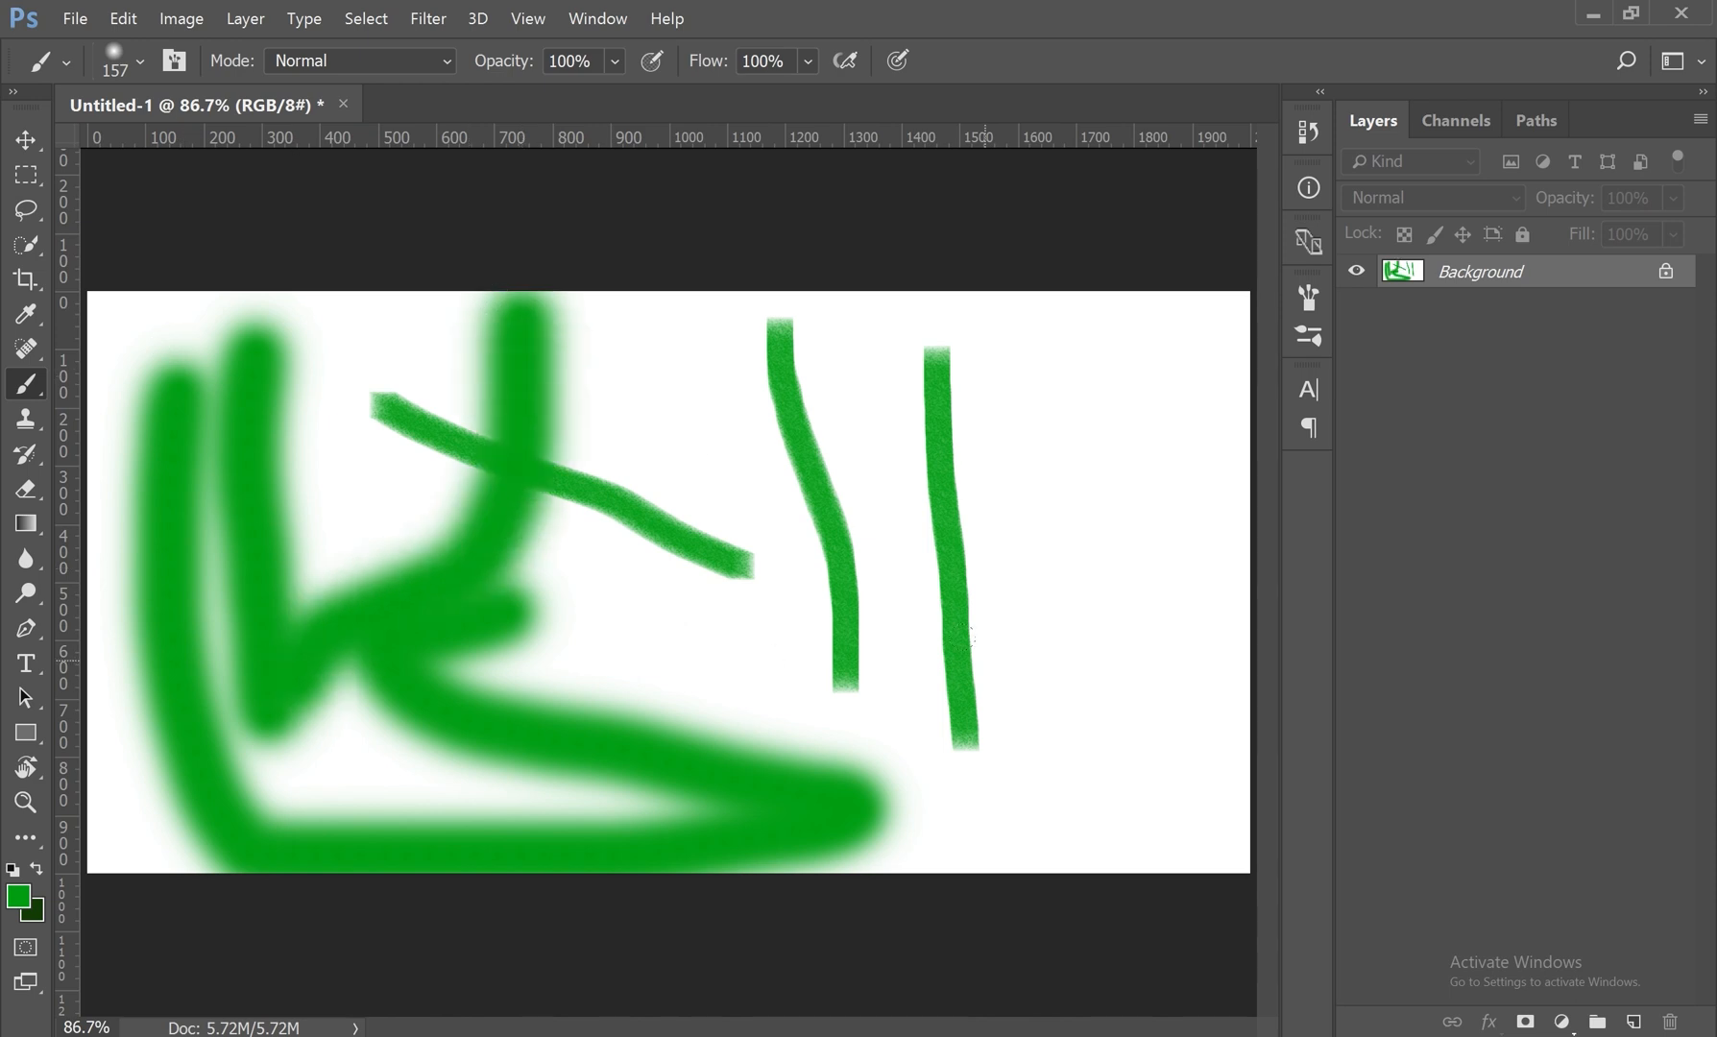
Step: Squash the brush tip into a narrow ellipse, tilt its angle, and paint green dabs and a curved stroke near the canvas's right edge
right_click(1042, 357)
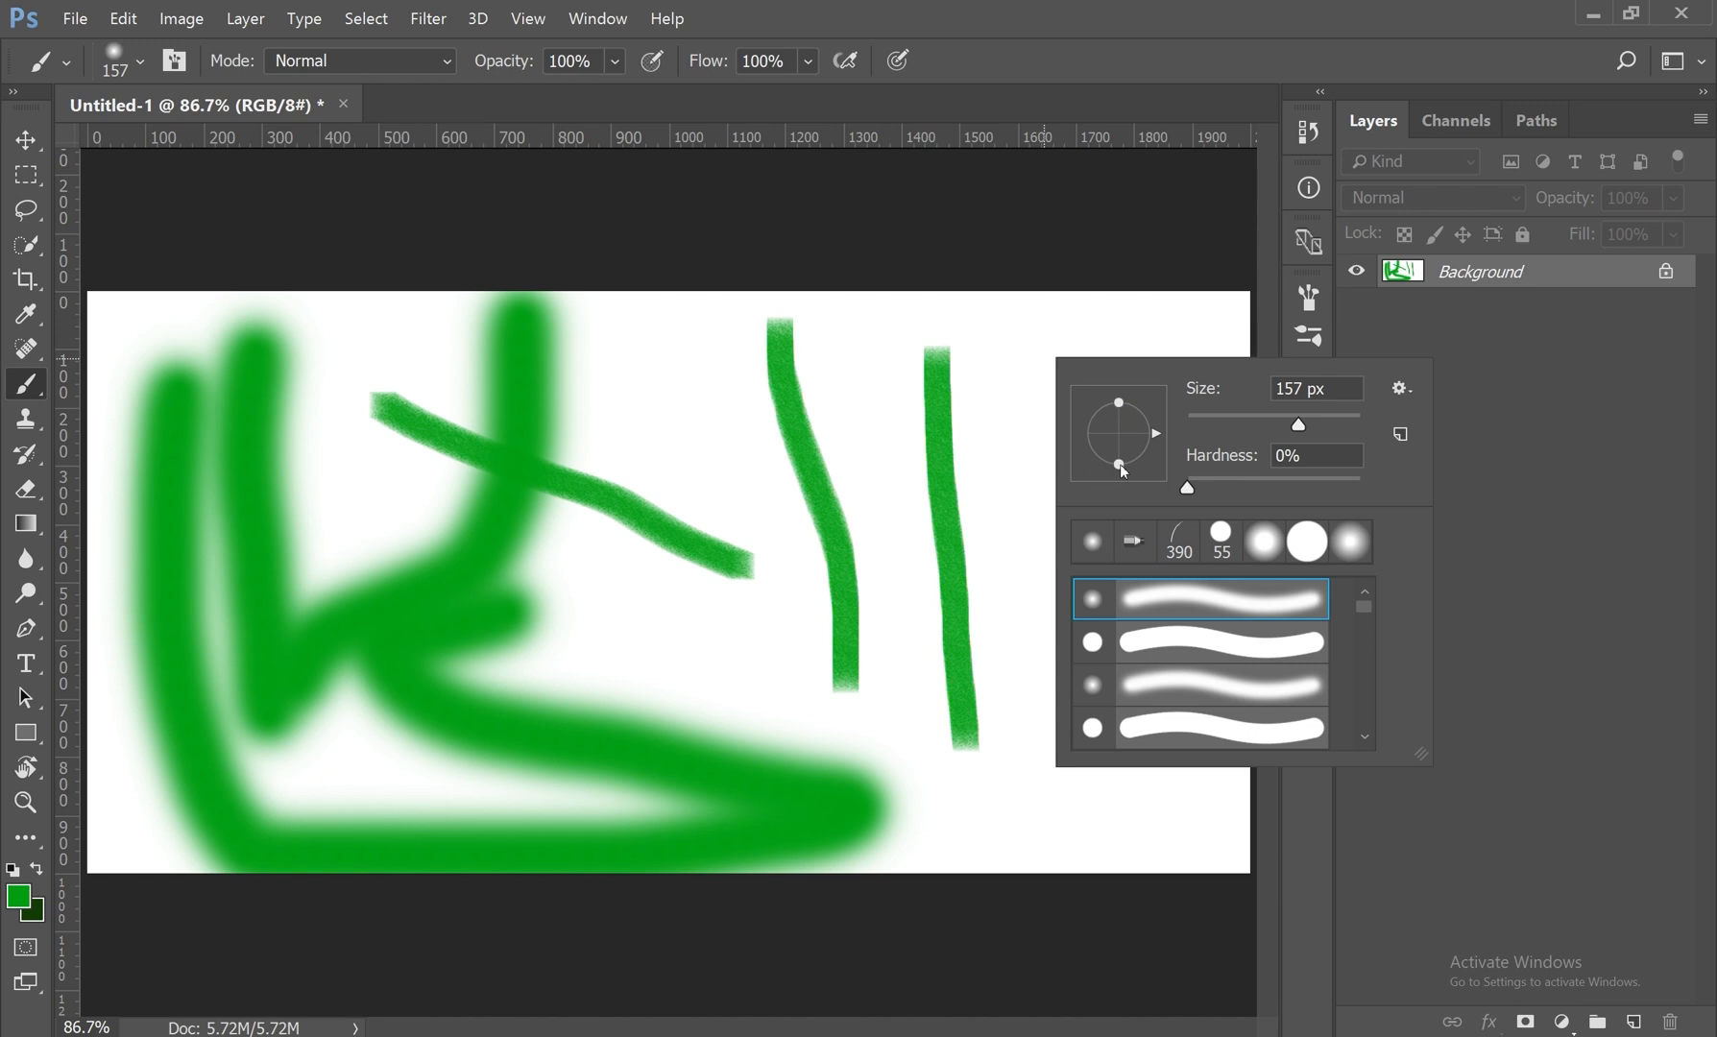
left_click_drag(1120, 464, 1121, 448)
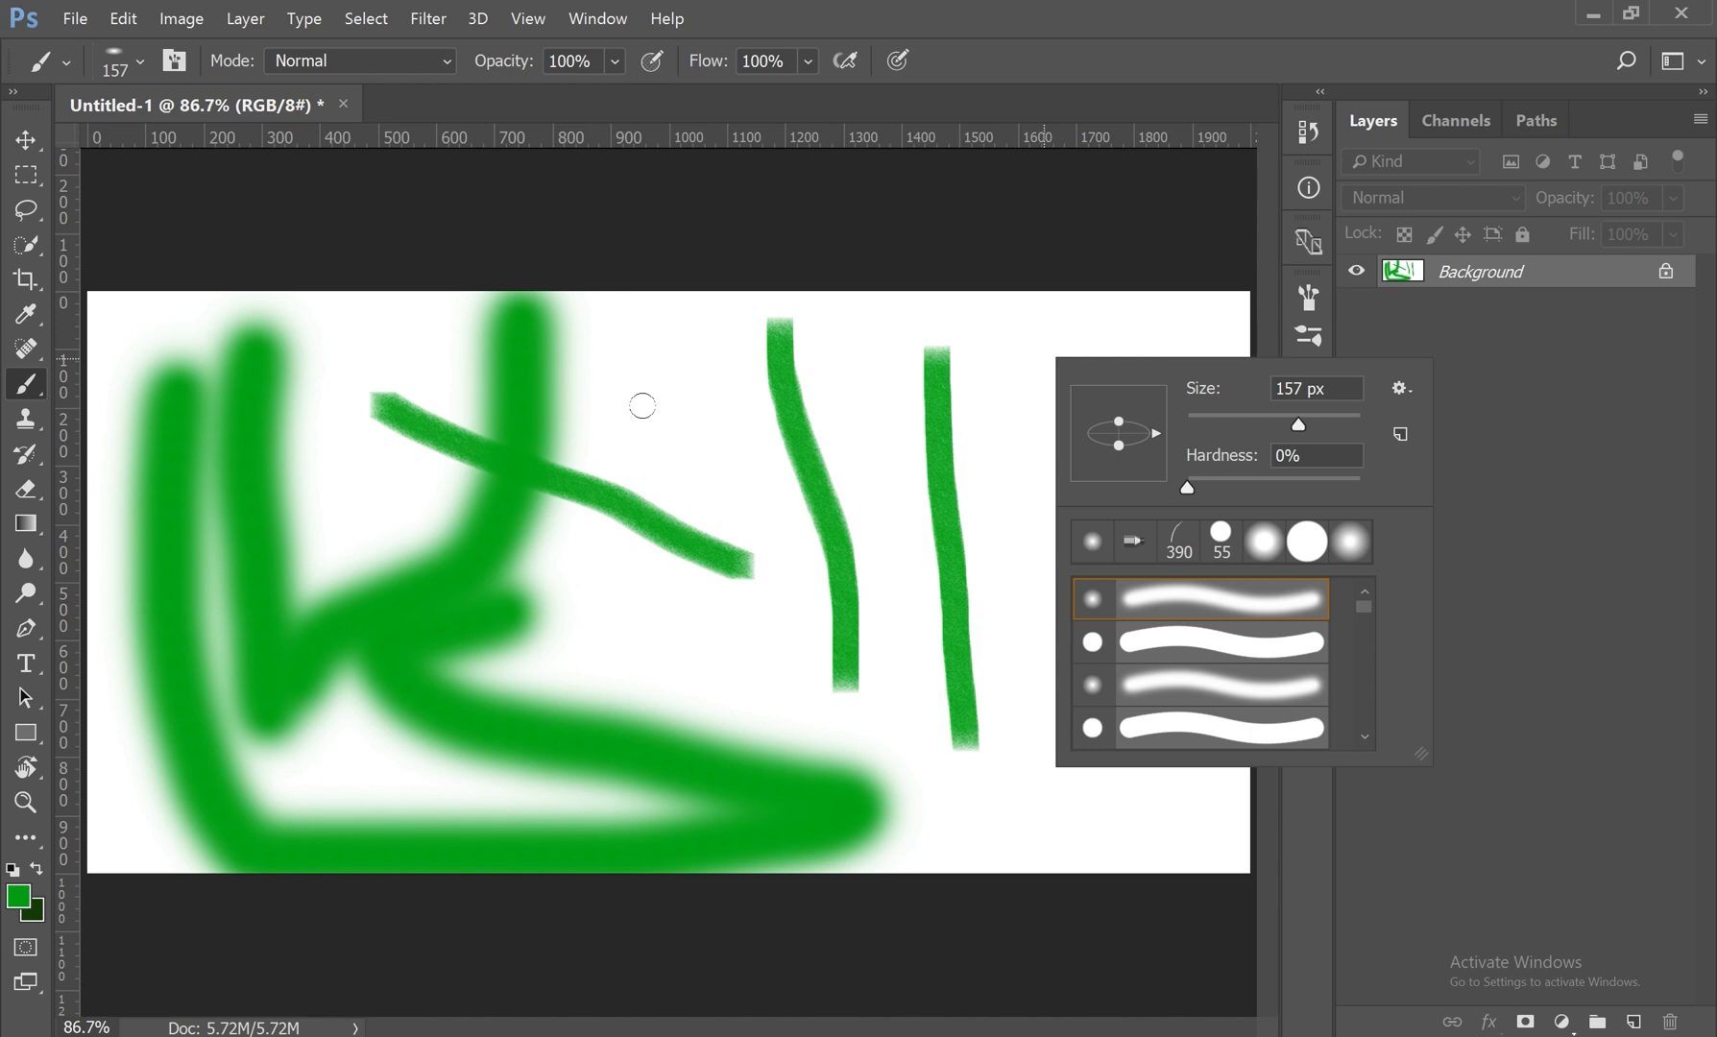
left_click_drag(1159, 435, 1123, 392)
left_click_drag(1118, 393, 1059, 437)
mouse_move(1131, 437)
left_mouse_down()
mouse_move(1153, 438)
mouse_move(1112, 434)
mouse_move(1206, 663)
mouse_move(1052, 816)
left_mouse_up()
left_click(1021, 386)
left_click(1064, 469)
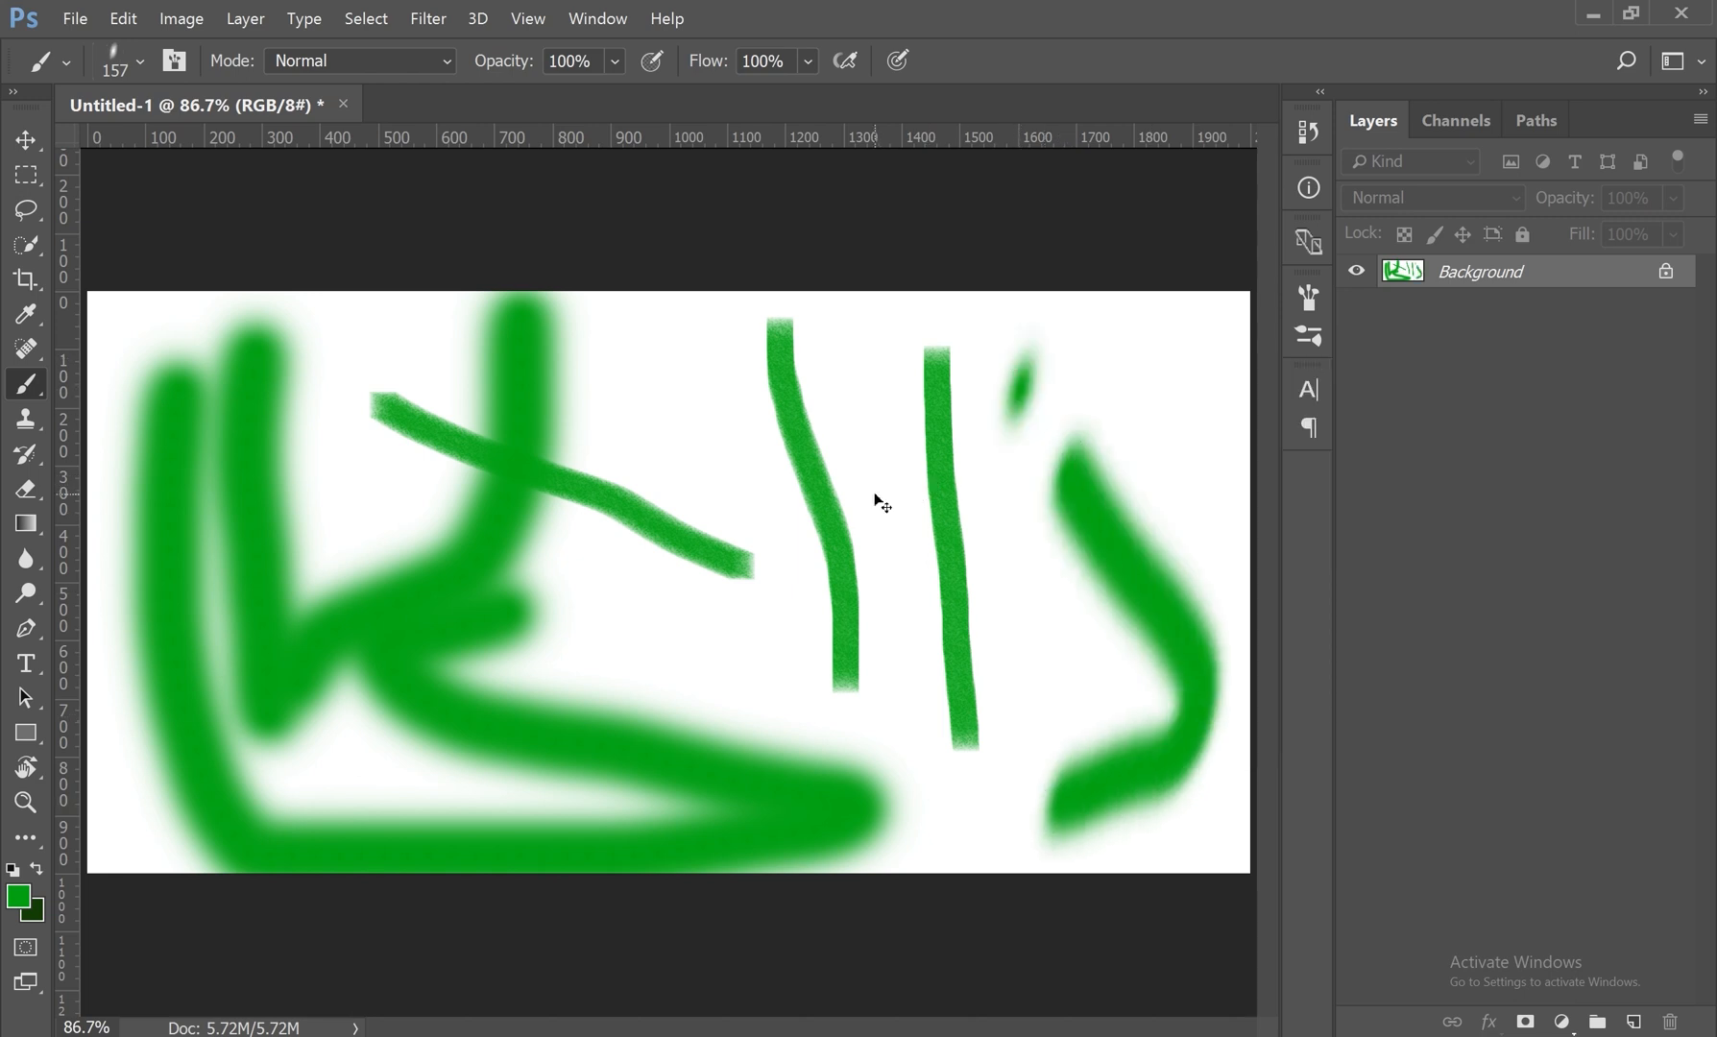
Step: Undo all the green strokes to return to a blank canvas
key("ctrl+alt+z")
key("ctrl+alt+z")
key("ctrl+alt+z")
key("ctrl+alt+z")
key("ctrl+alt+z")
key("ctrl+alt+z")
key("ctrl+alt+z")
key("ctrl+alt+z")
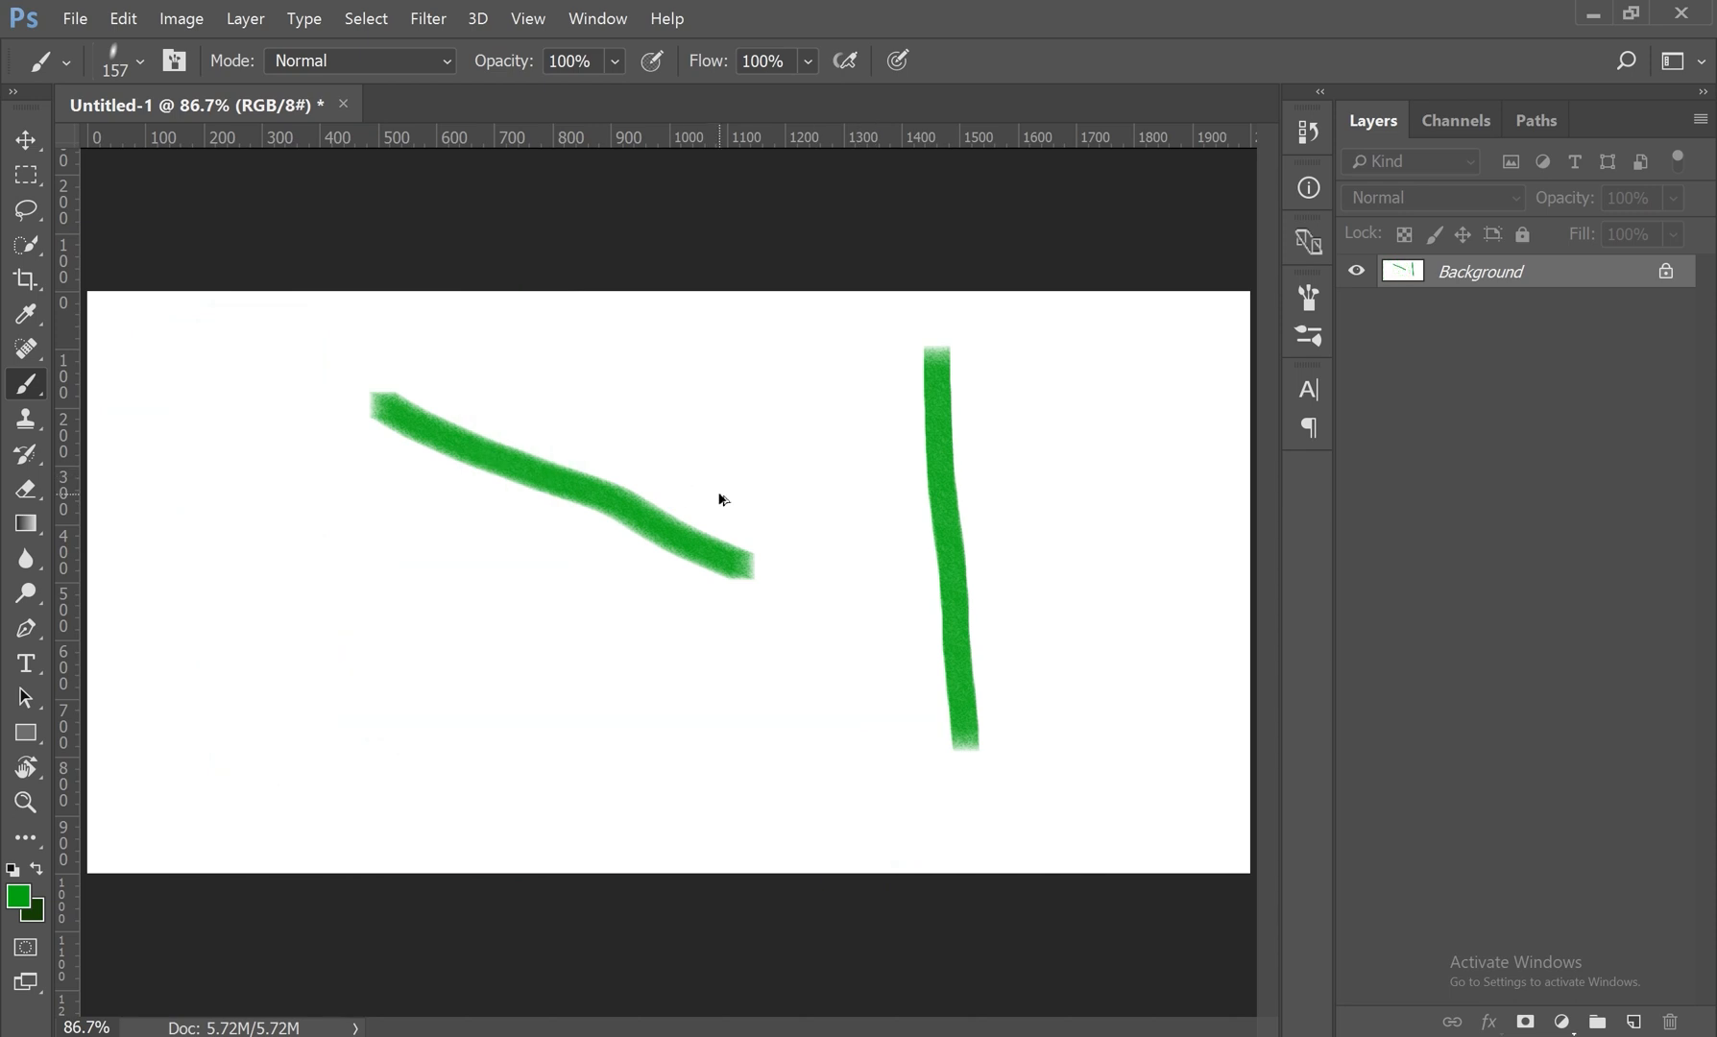
key("ctrl+alt+z")
Step: Set the elliptical brush tip upright, paint an L-shaped green stroke, and undo it
right_click(730, 399)
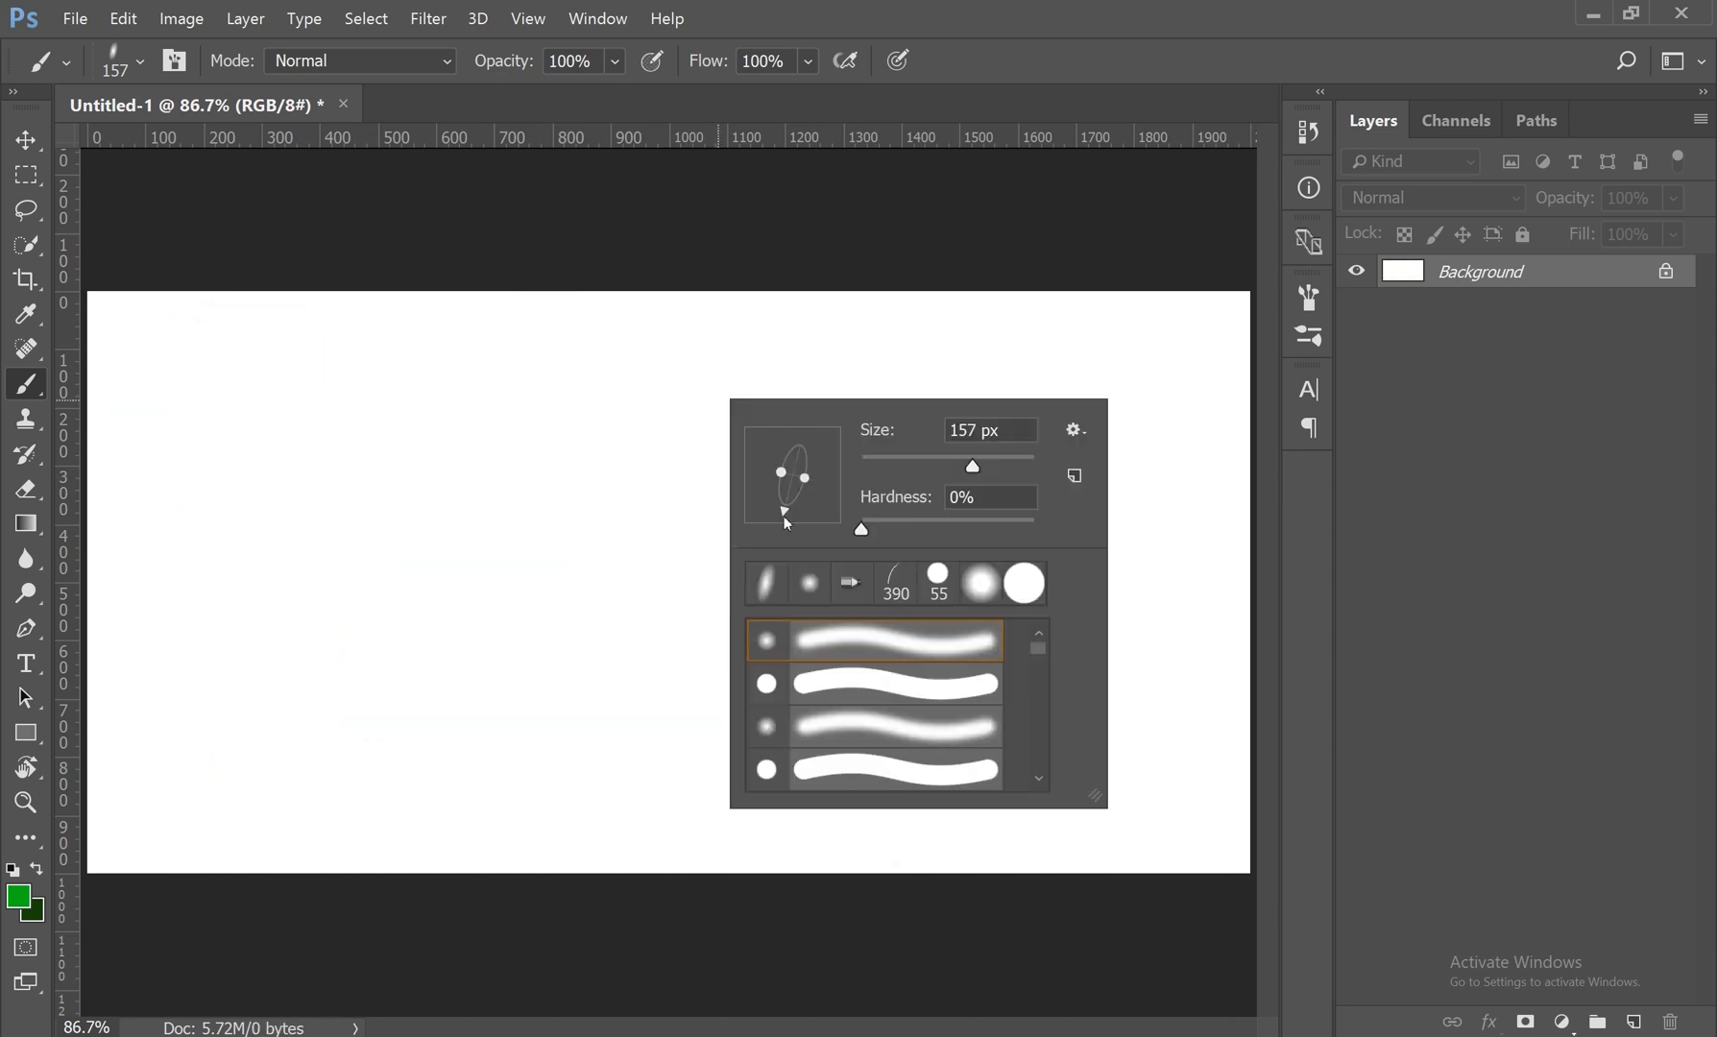
mouse_move(534, 381)
left_mouse_down()
mouse_move(527, 581)
mouse_move(1081, 601)
left_mouse_up()
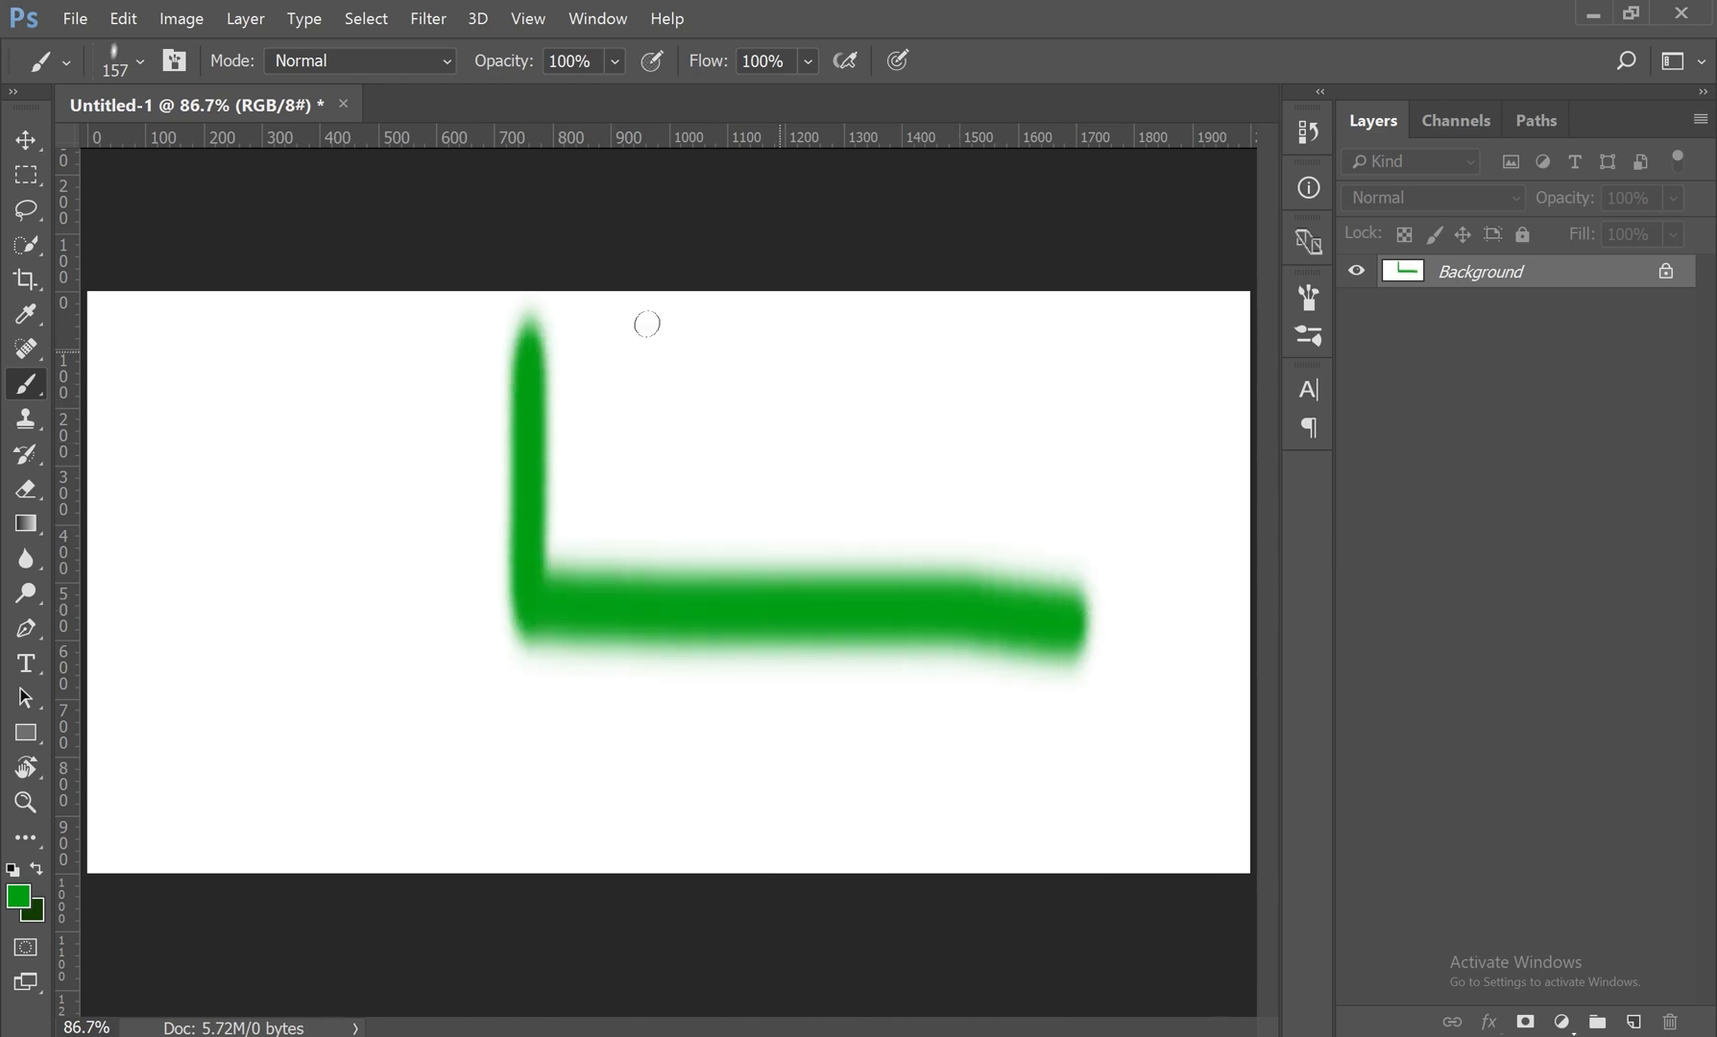
key("ctrl+z")
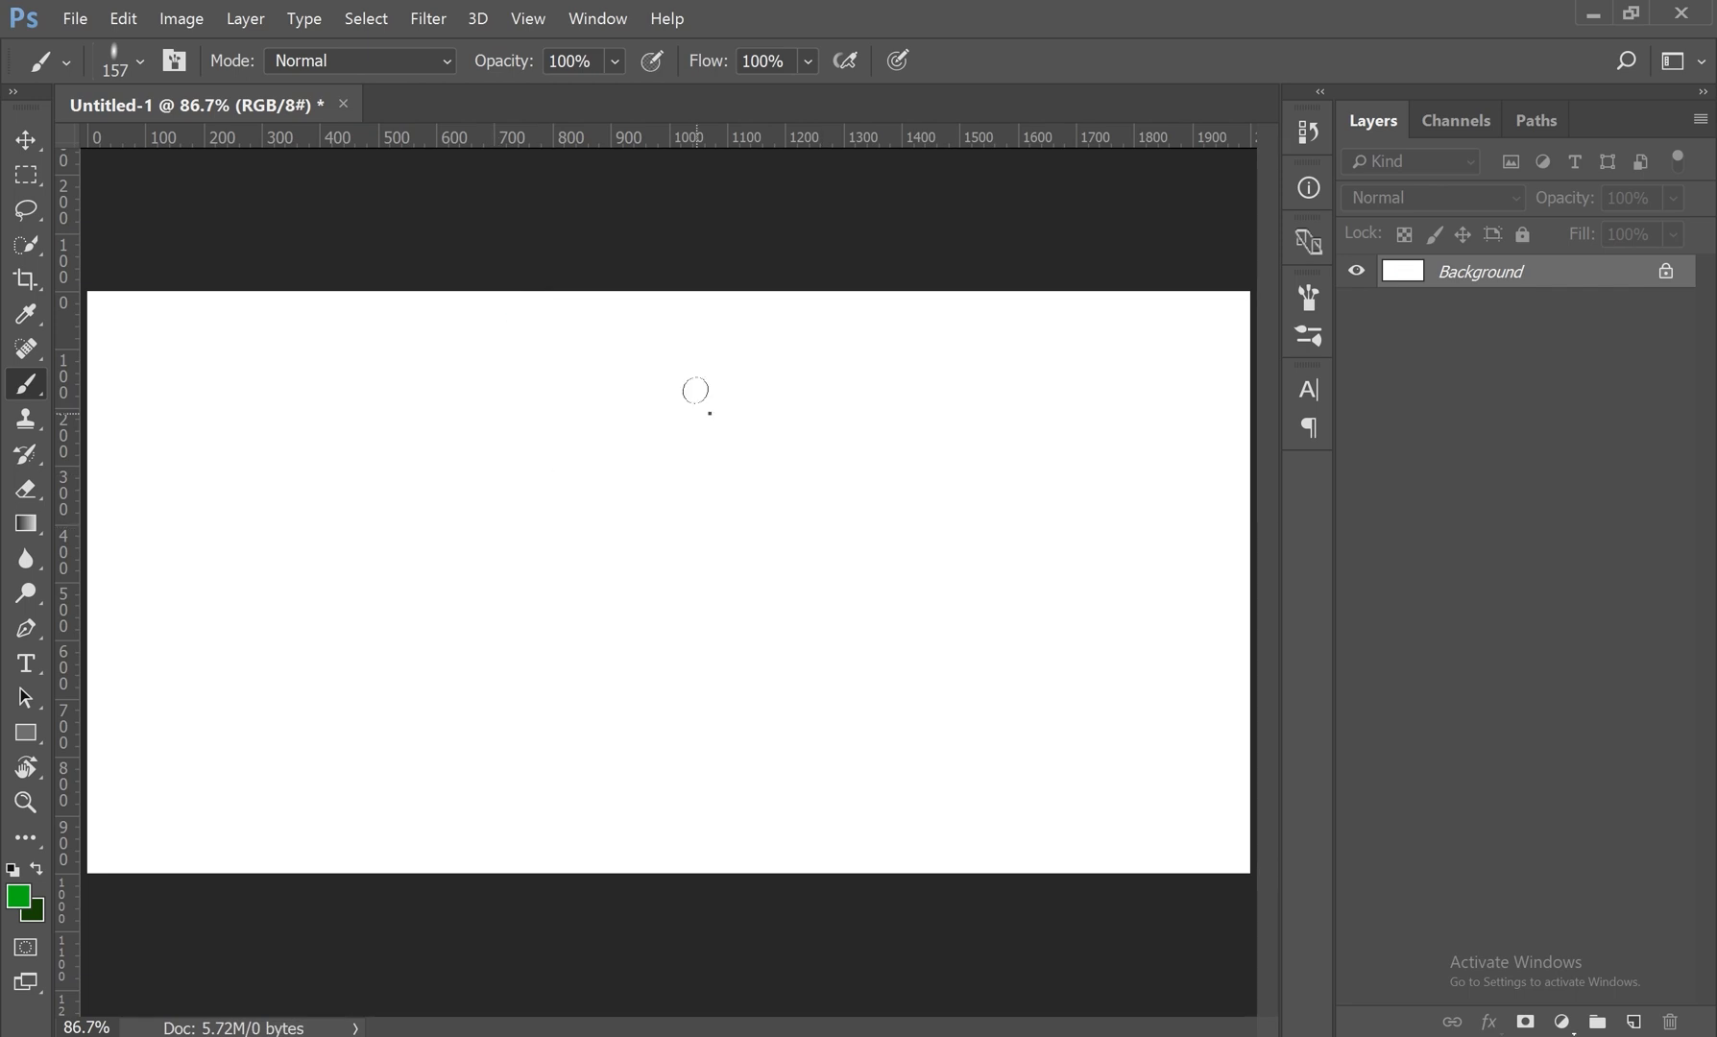
Step: Restore the round brush tip and paint a straight soft horizontal stroke, plus a second one below it at 100% hardness
right_click(697, 390)
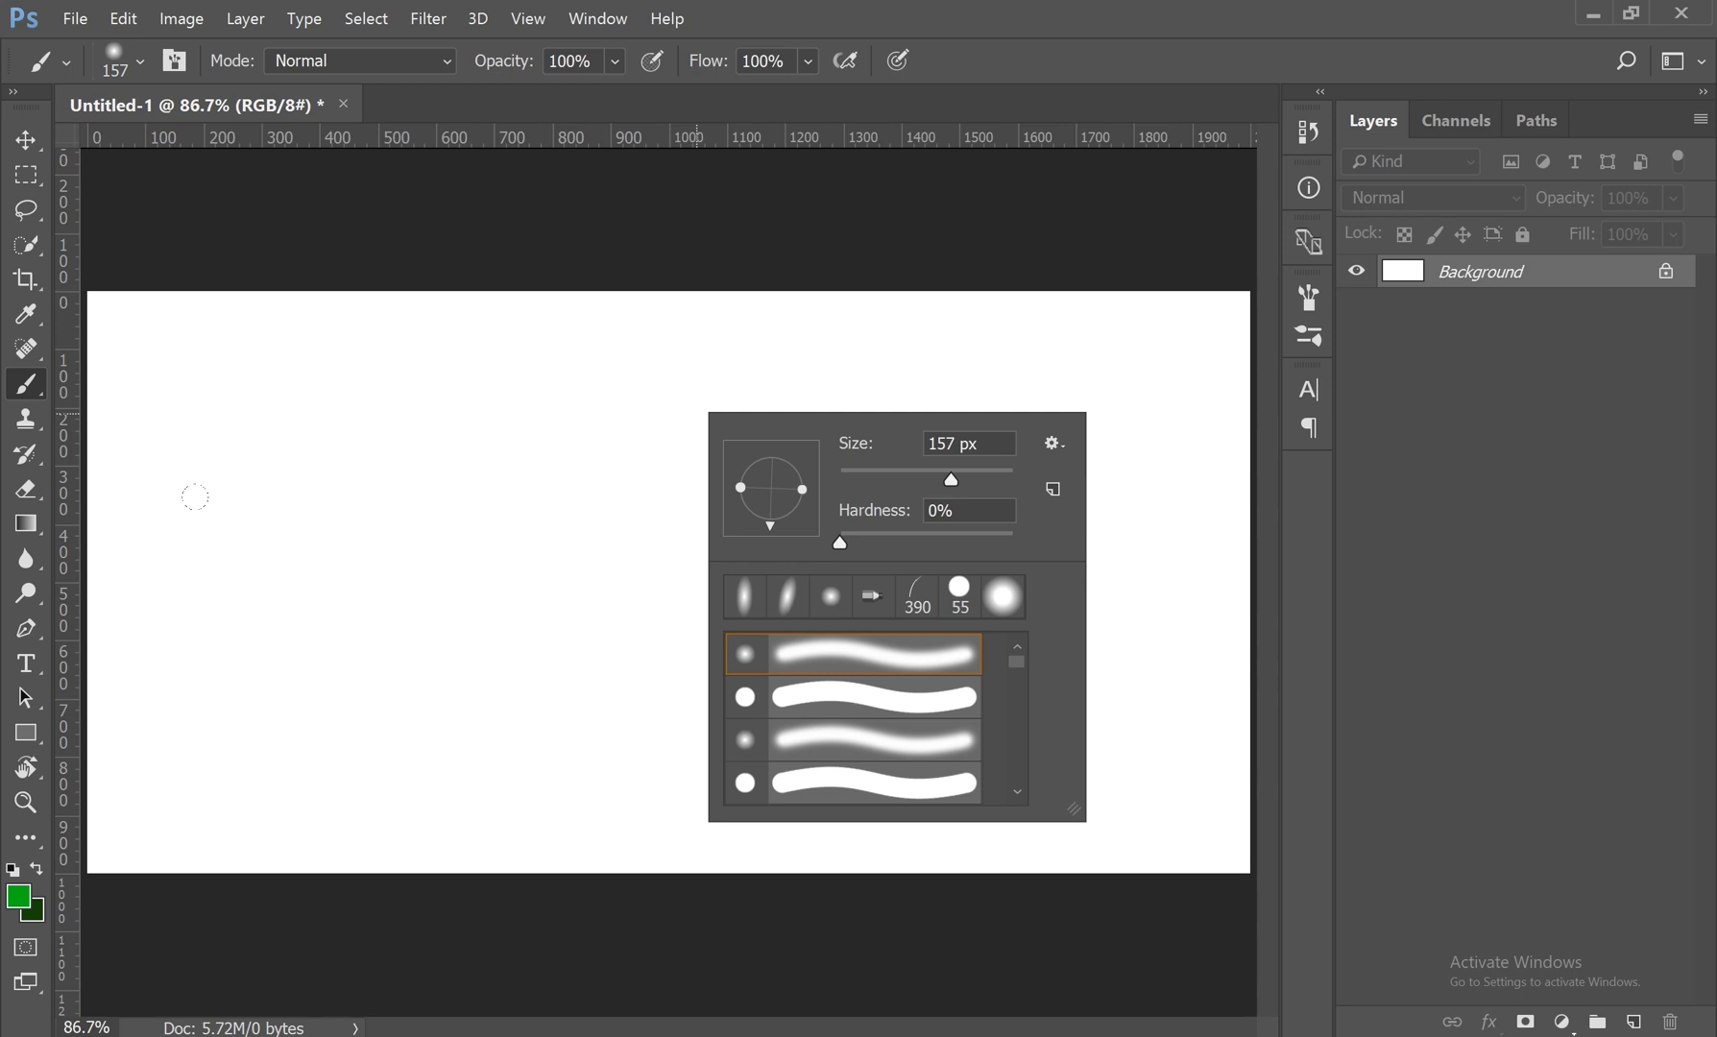
left_click_drag(192, 519, 1129, 519)
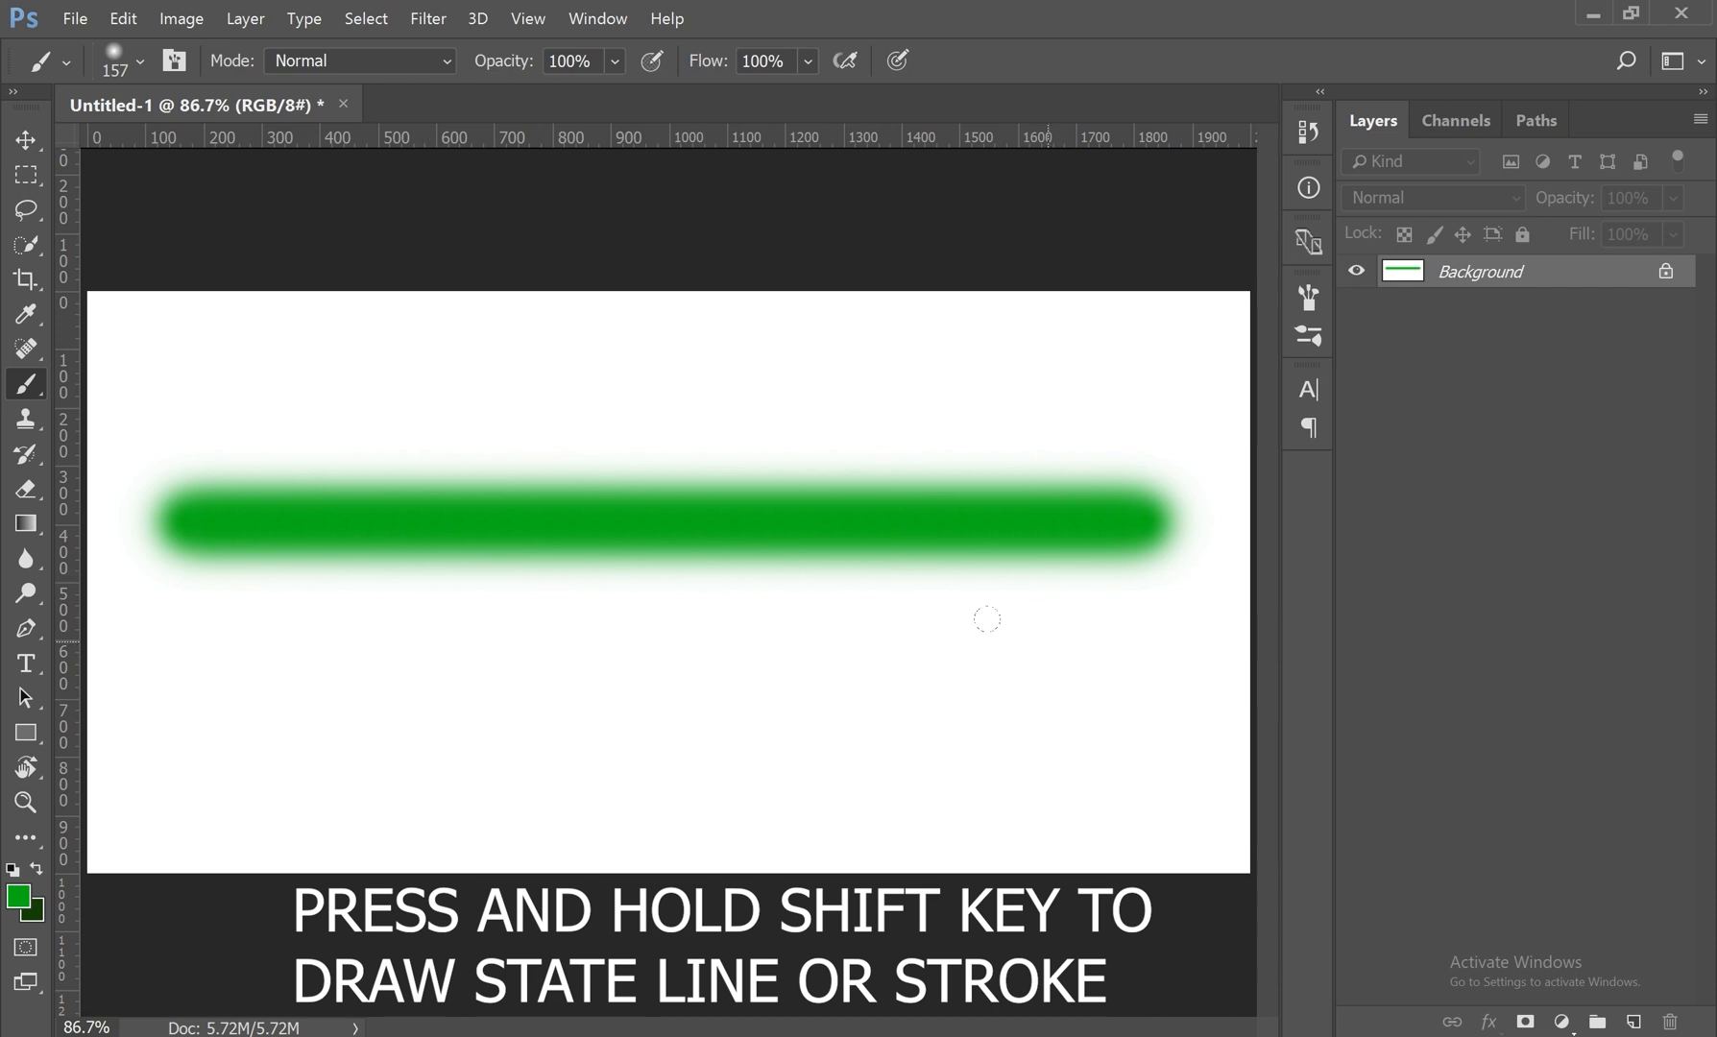
right_click(847, 691)
left_click_drag(1001, 793, 1176, 793)
left_click_drag(216, 740, 1131, 740)
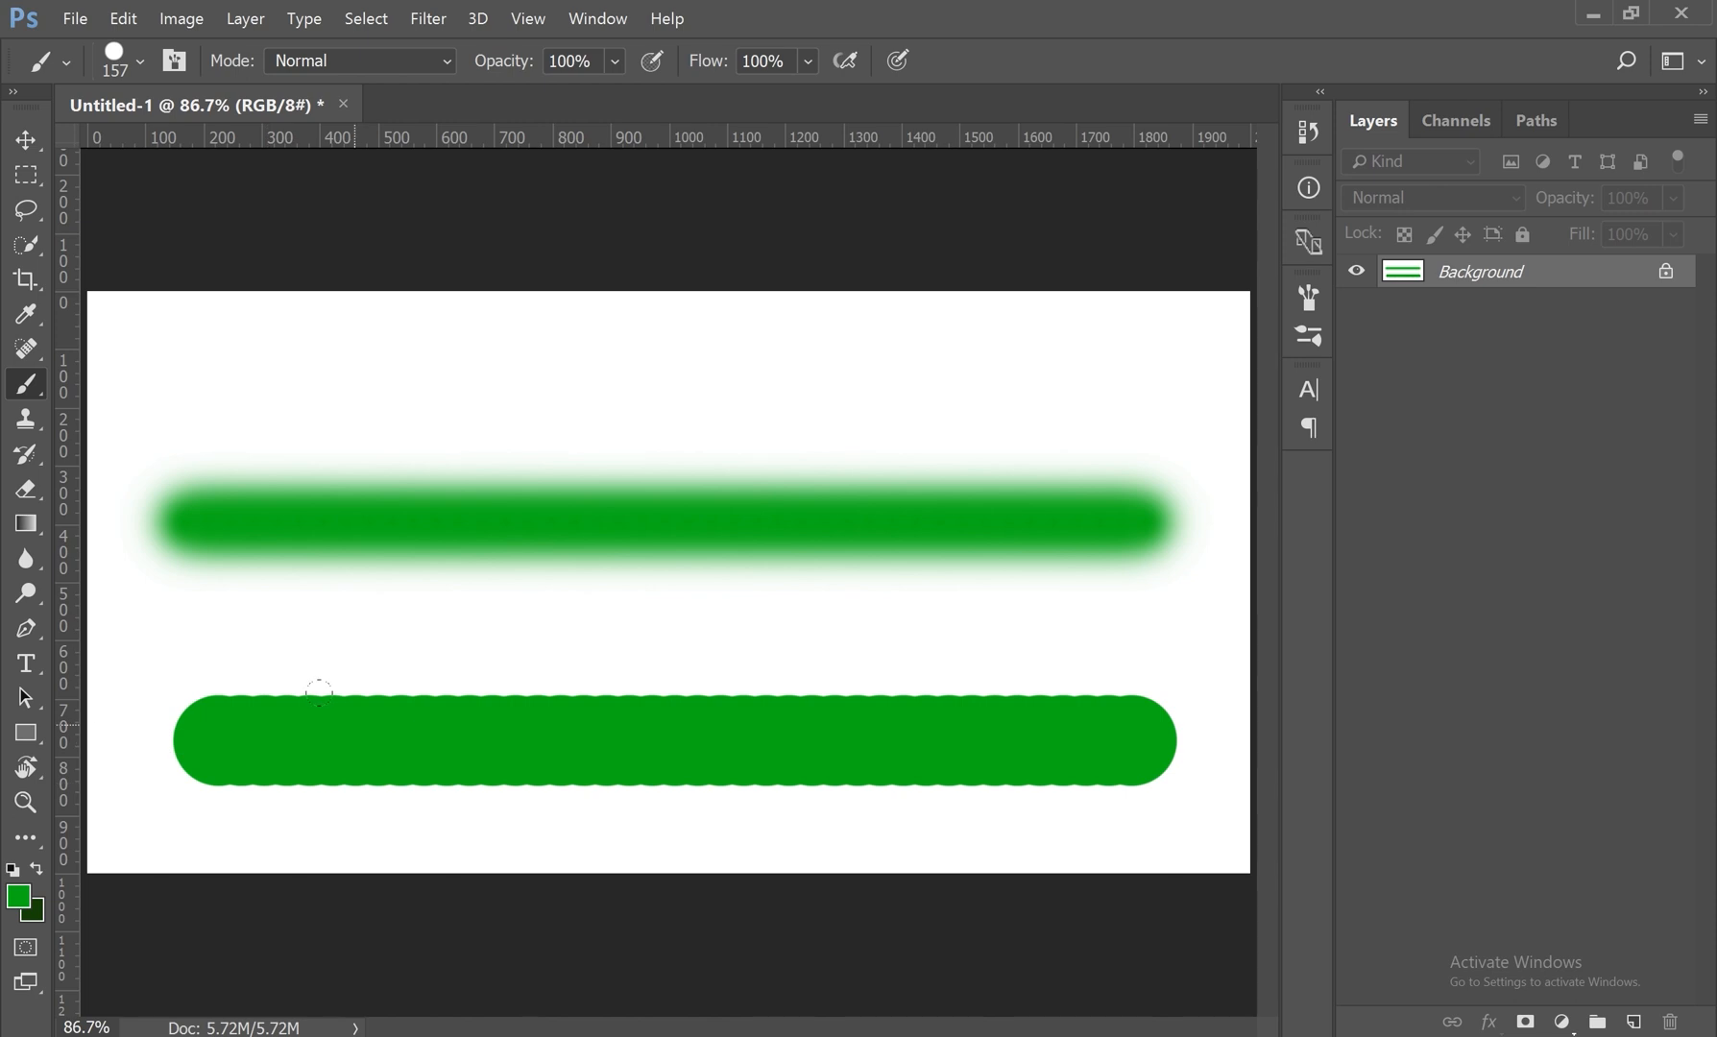
Step: Paint straight vertical, diagonal and horizontal hard-edged strokes across the canvas, and undo every stroke
mouse_move(614, 257)
left_mouse_down()
mouse_move(582, 627)
mouse_move(614, 918)
left_mouse_up()
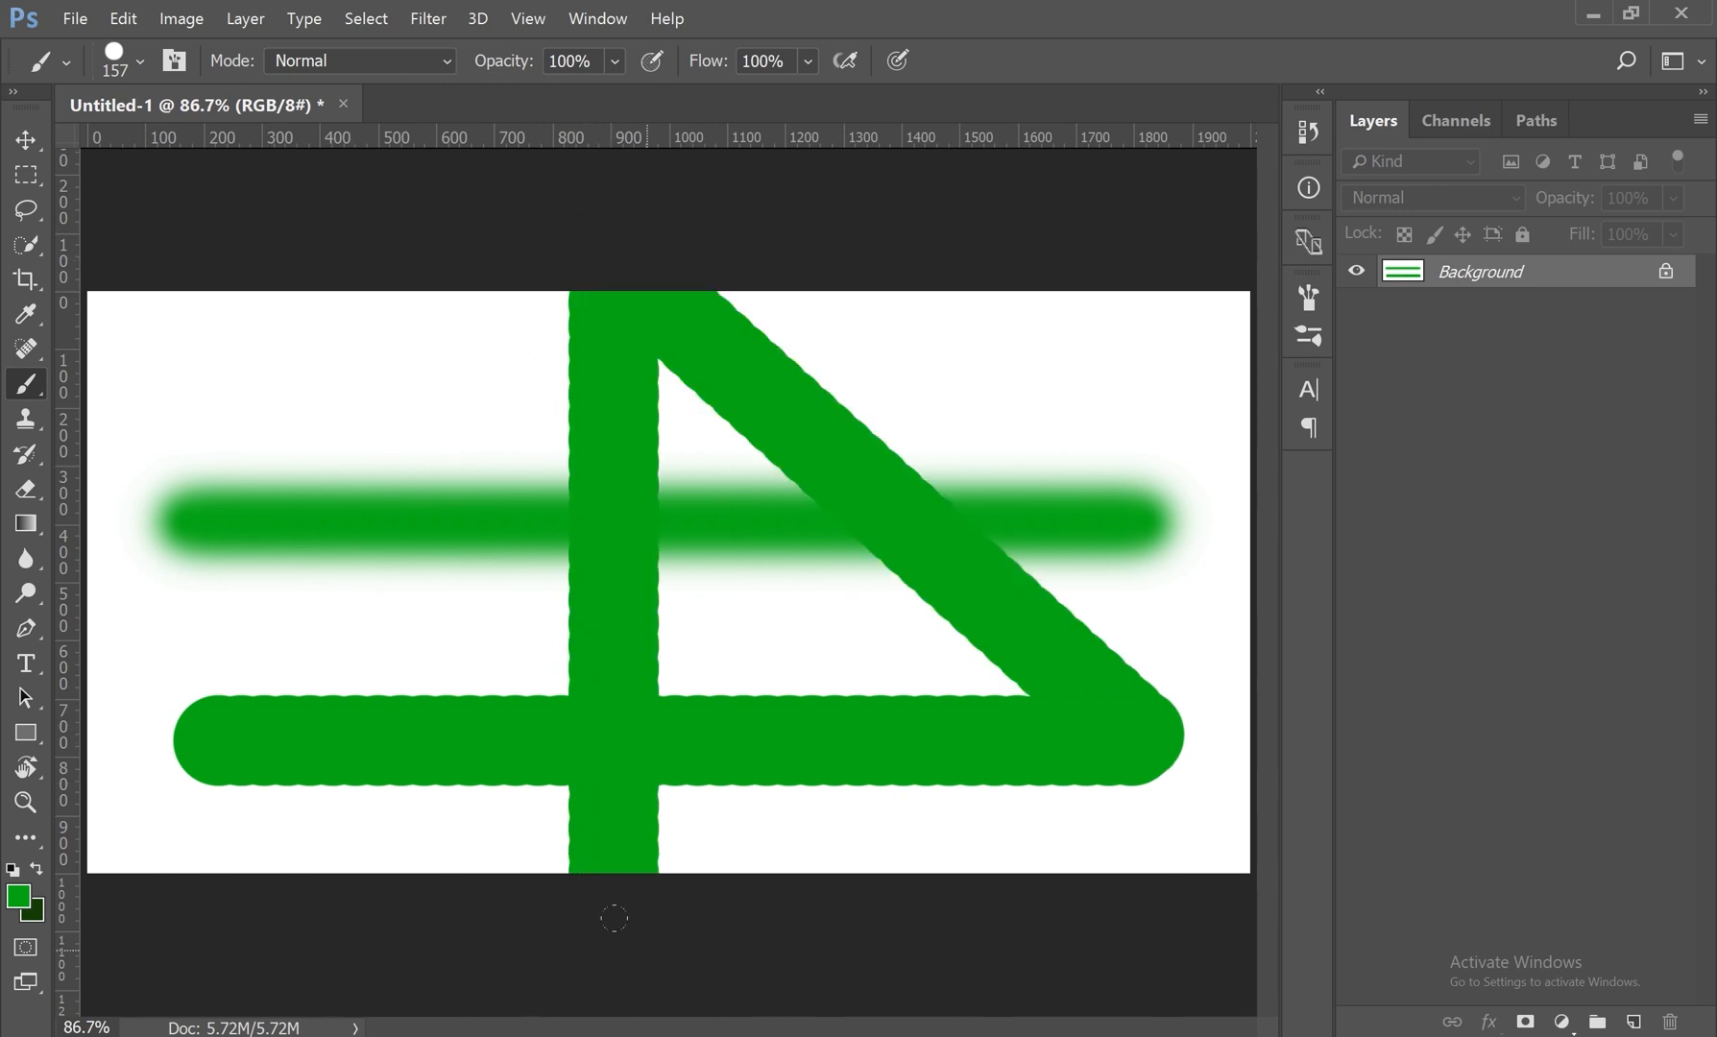
mouse_move(248, 380)
left_mouse_down()
mouse_move(674, 643)
mouse_move(1020, 930)
left_mouse_up()
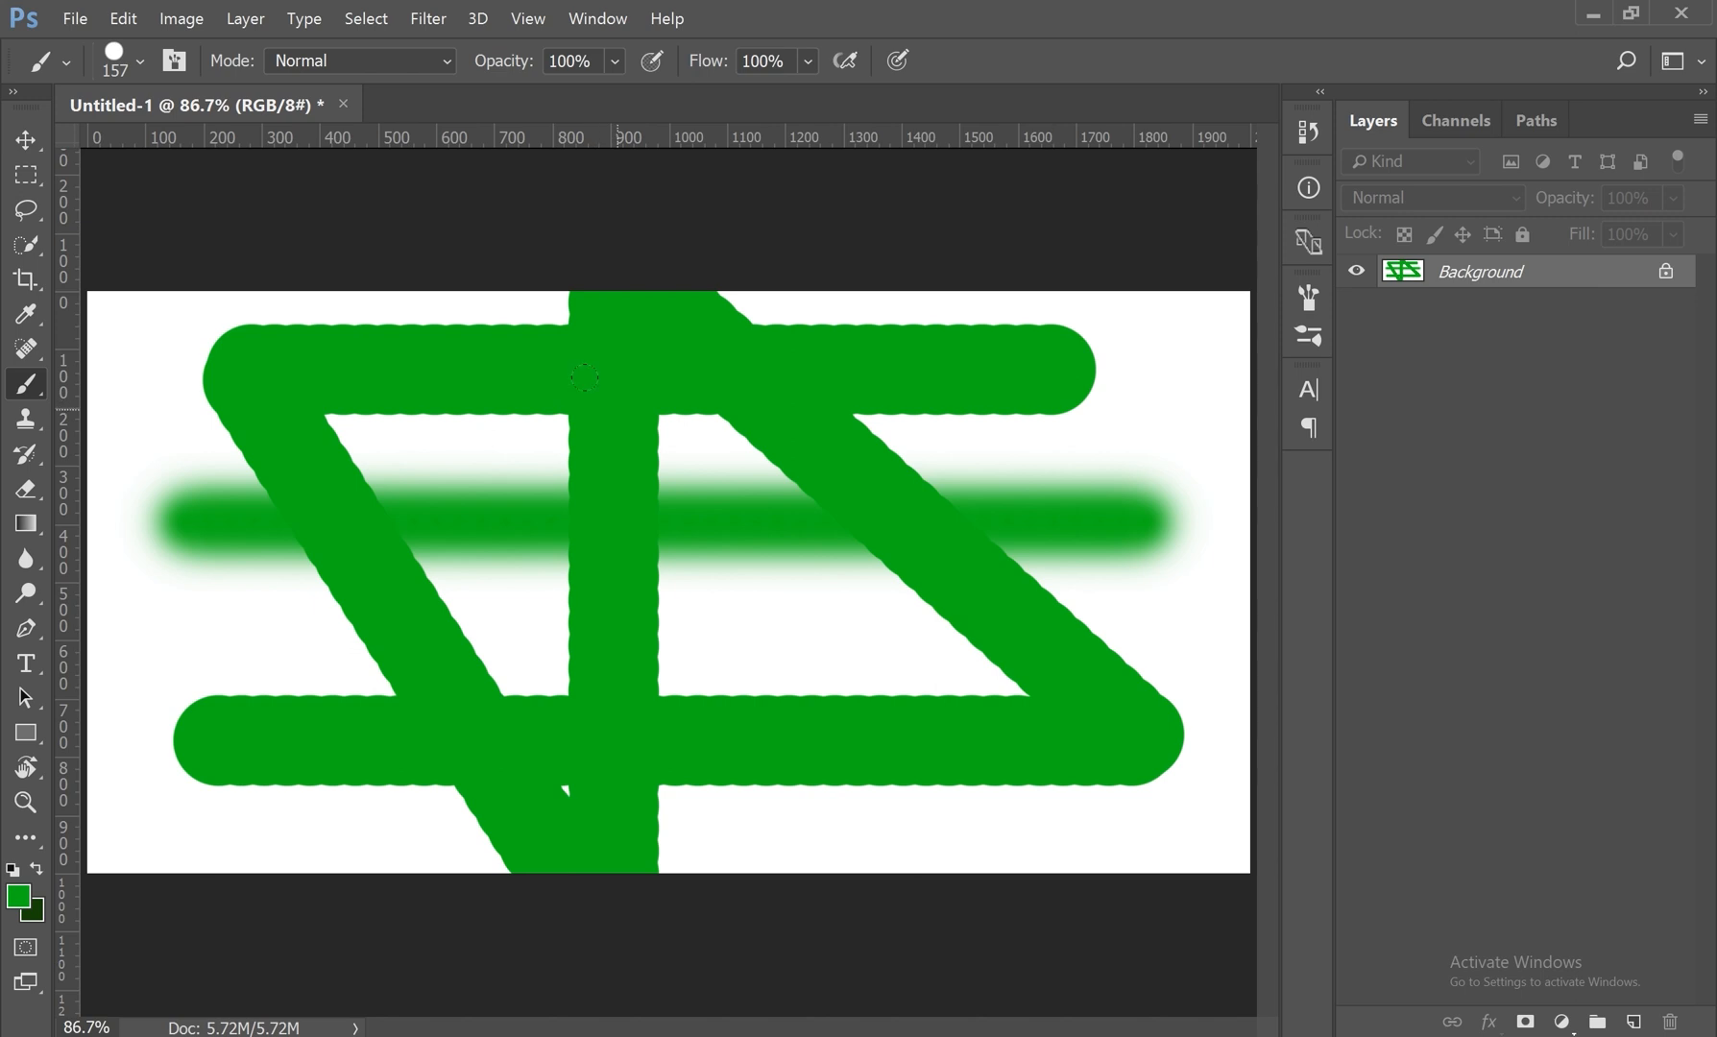
key("ctrl+alt+z")
key("ctrl+alt+z")
key("ctrl+alt+z")
key("ctrl+alt+z")
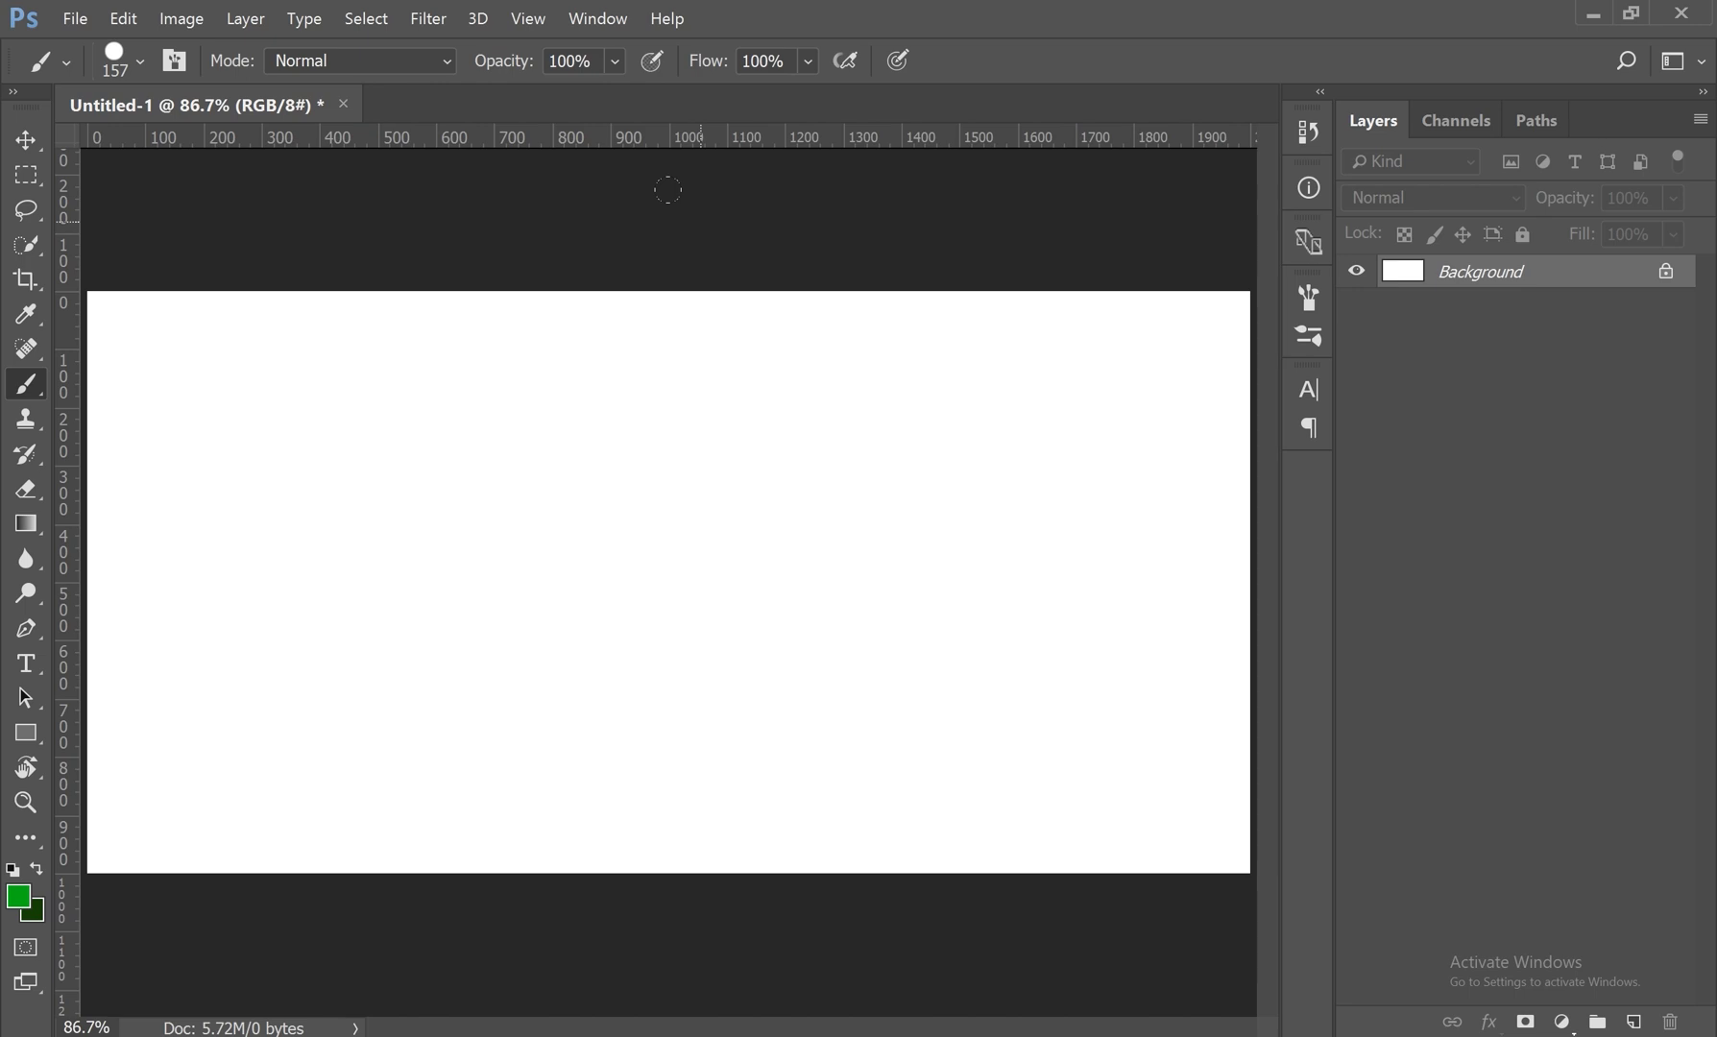
Step: Paint a steep slanted stroke joined by a straight diagonal to a straight vertical stroke, and undo them
left_click_drag(587, 231, 713, 893)
mouse_move(936, 226)
left_mouse_down()
mouse_move(913, 785)
mouse_move(936, 898)
left_mouse_up()
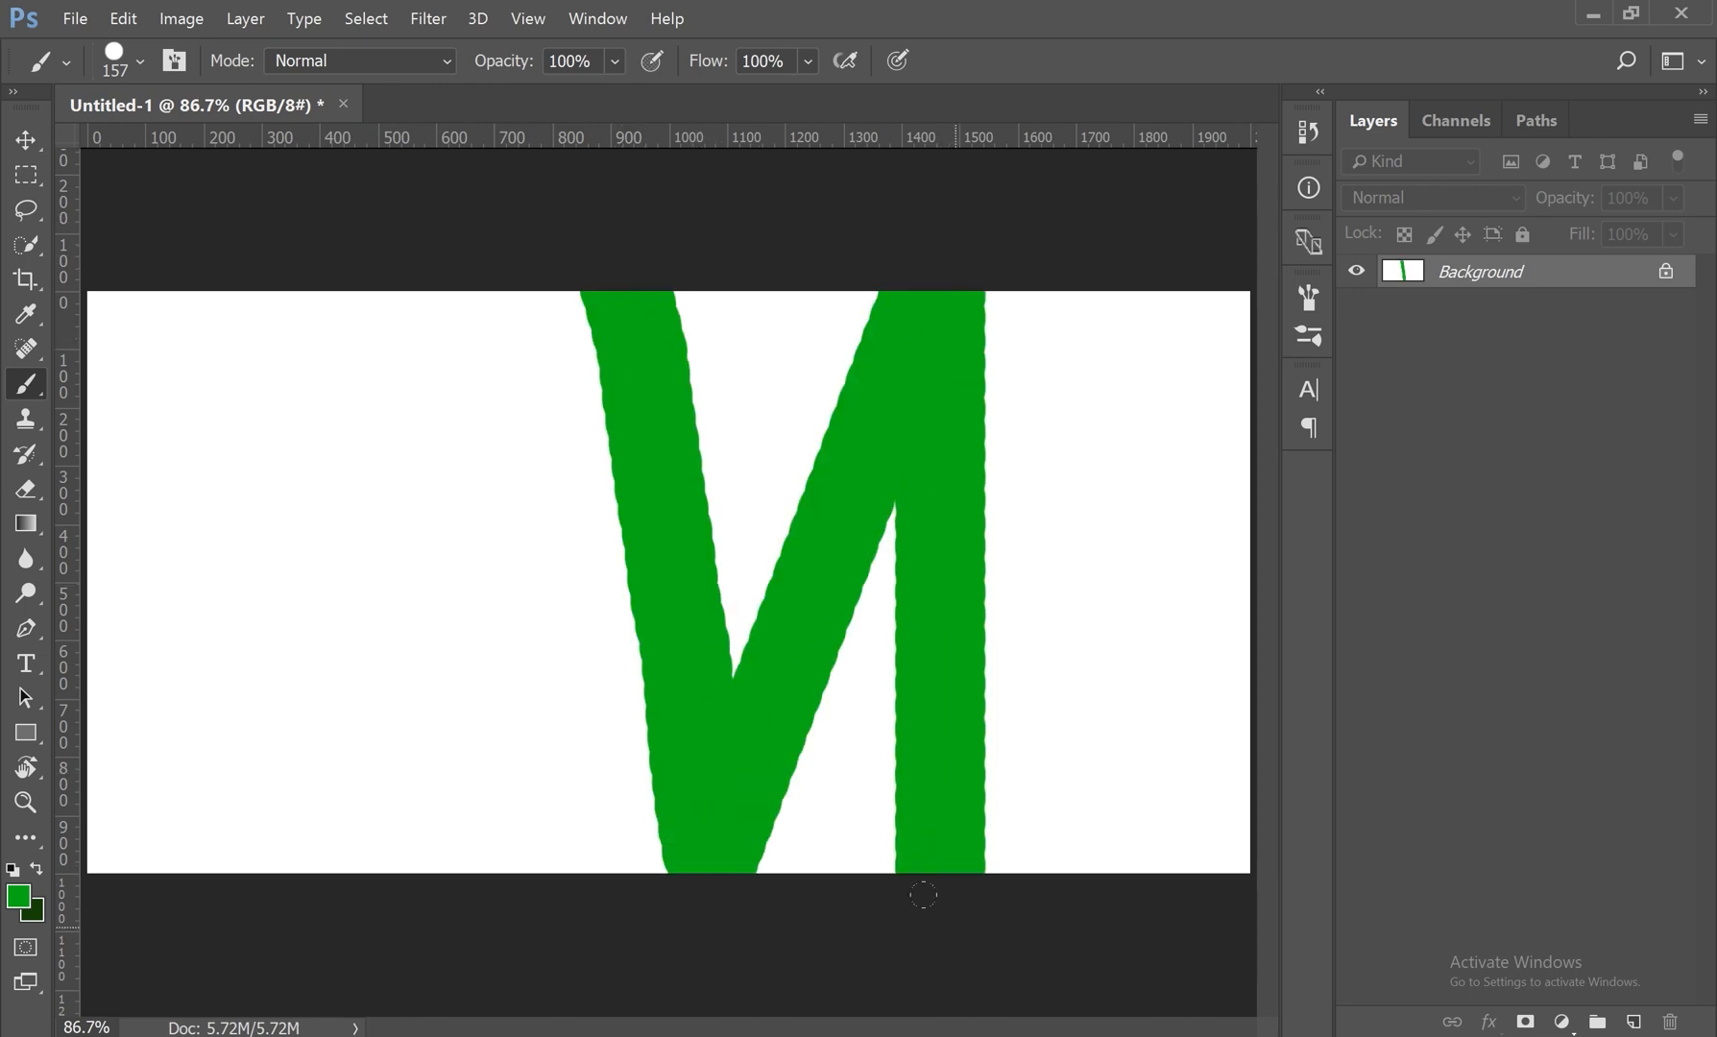
key("ctrl+z")
key("ctrl+z")
Step: Paint a straight vertical stroke crossed by a full-width straight horizontal stroke, and undo them
left_click_drag(730, 273, 730, 956)
mouse_move(88, 549)
left_mouse_down()
mouse_move(1202, 578)
mouse_move(1387, 623)
left_mouse_up()
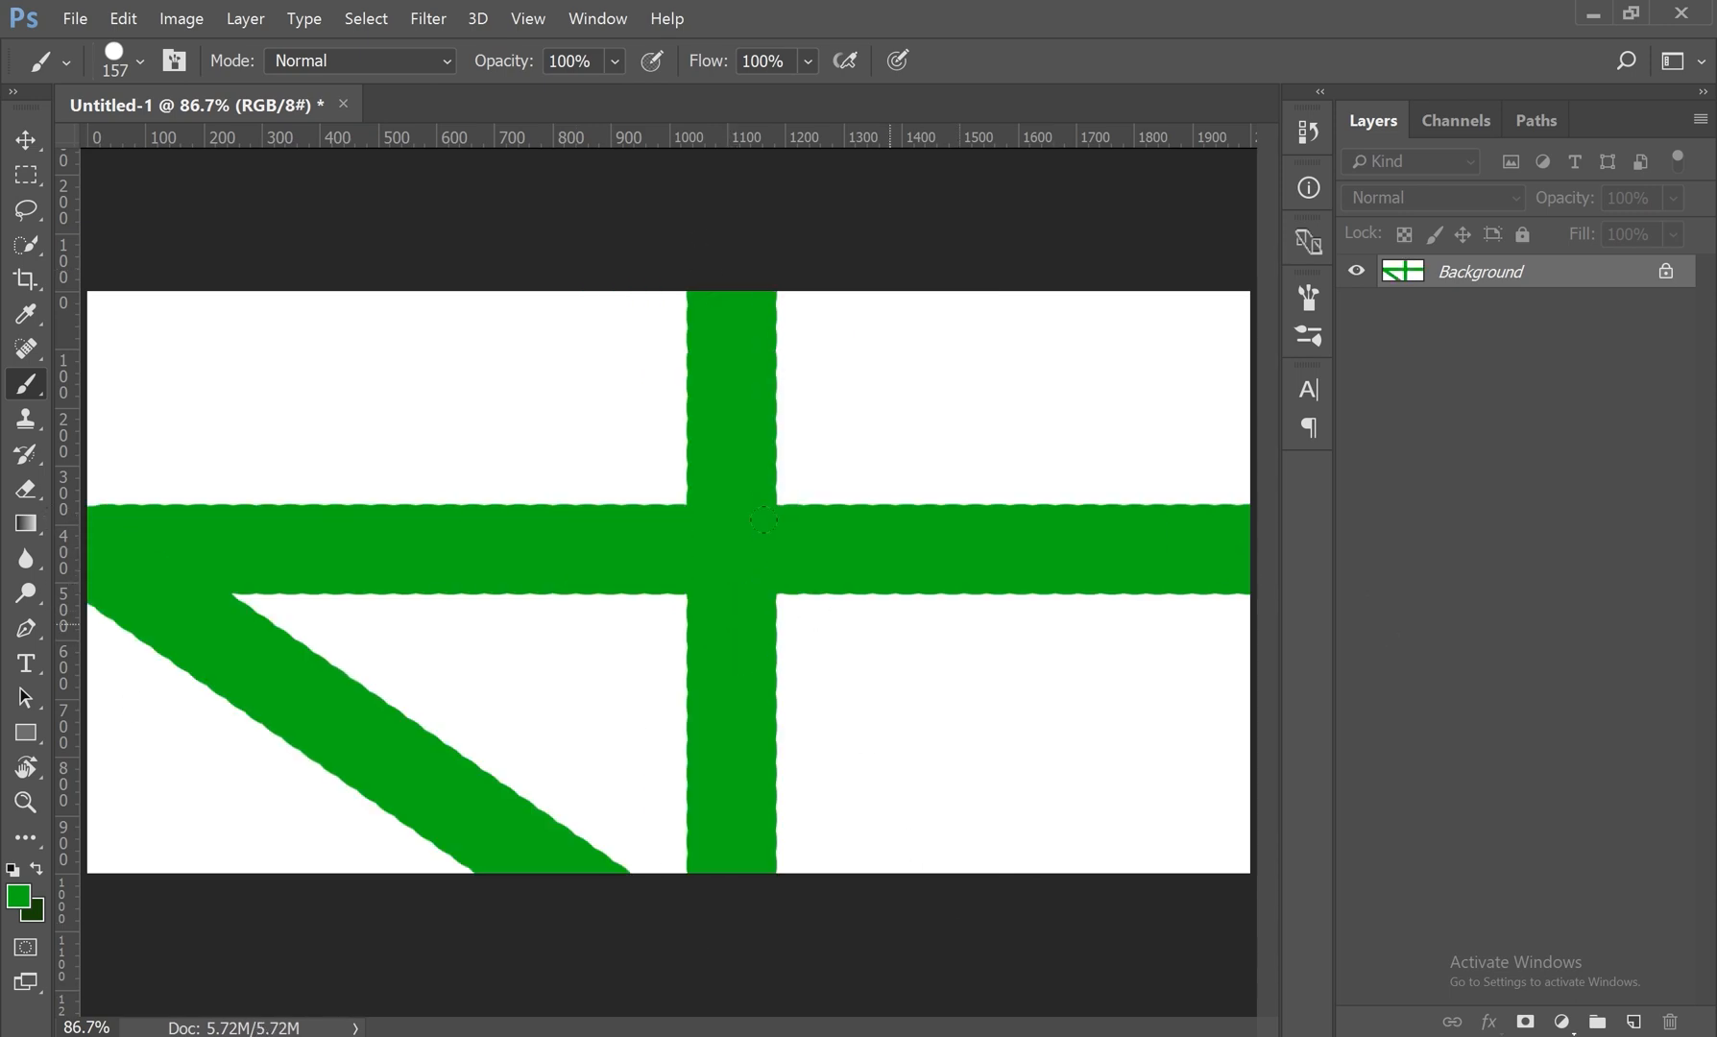
key("ctrl+z")
key("ctrl+z")
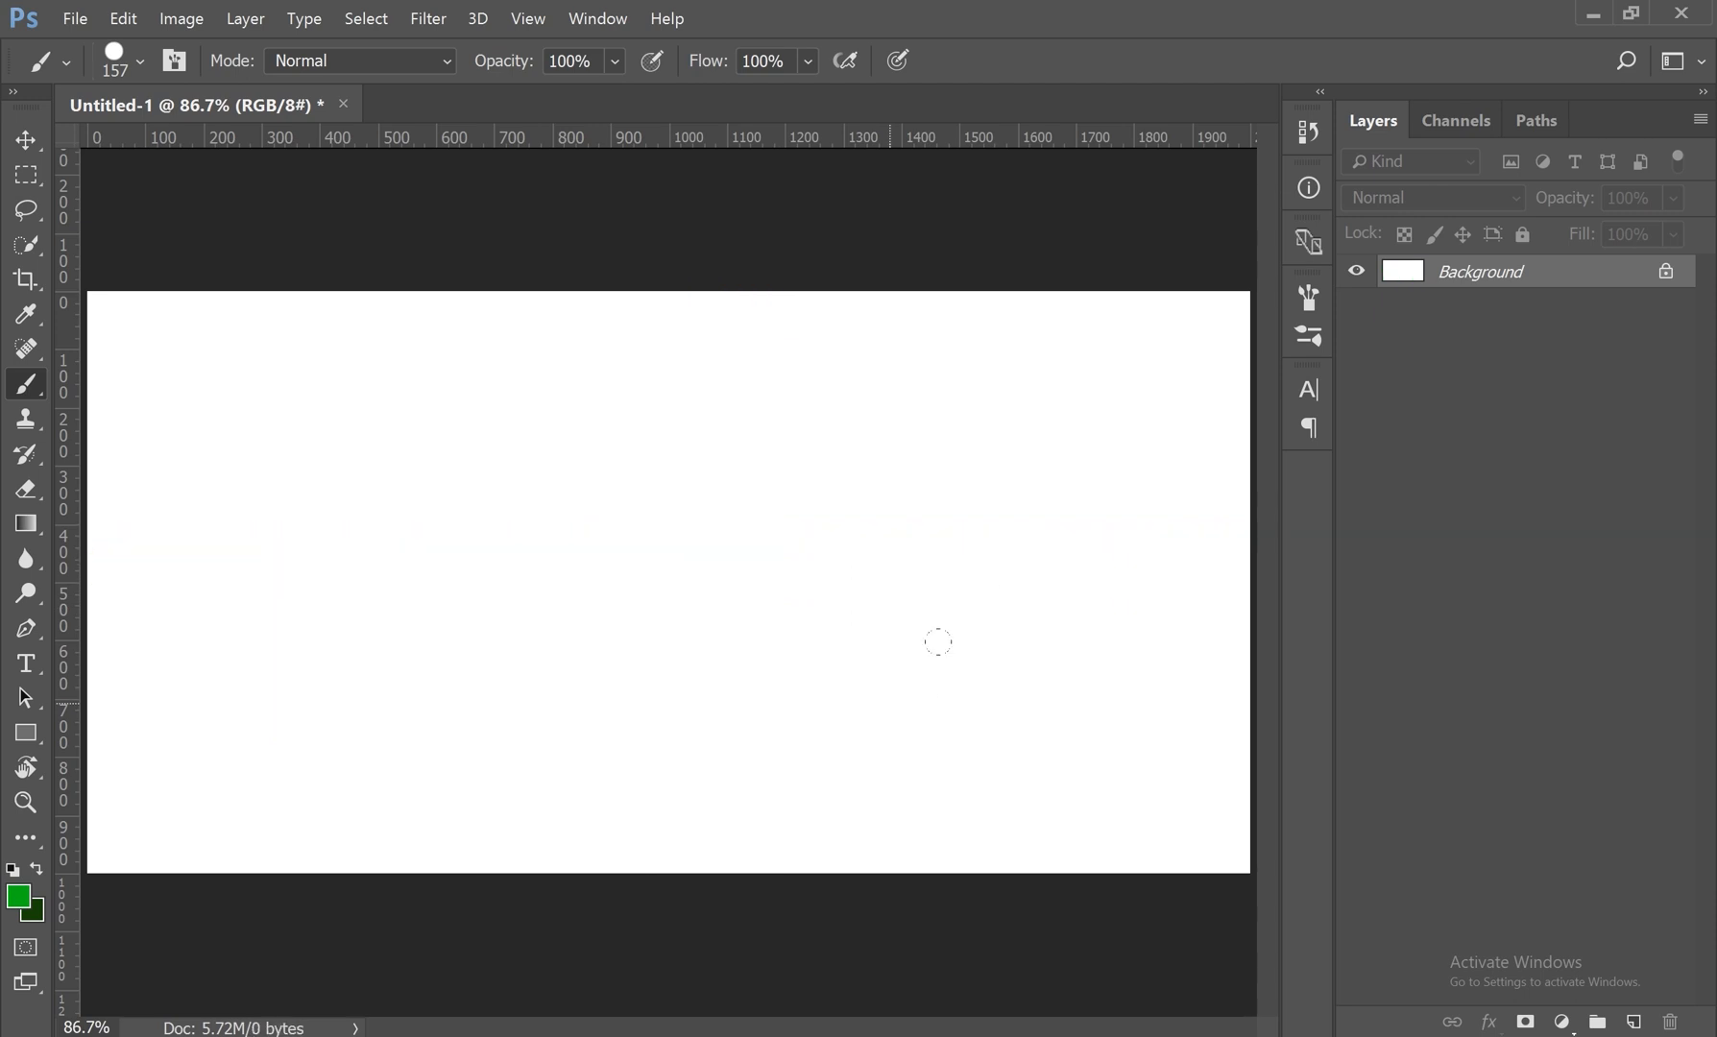
Step: Rotate the angle of the round brush tip and browse the list of brush presets
right_click(648, 425)
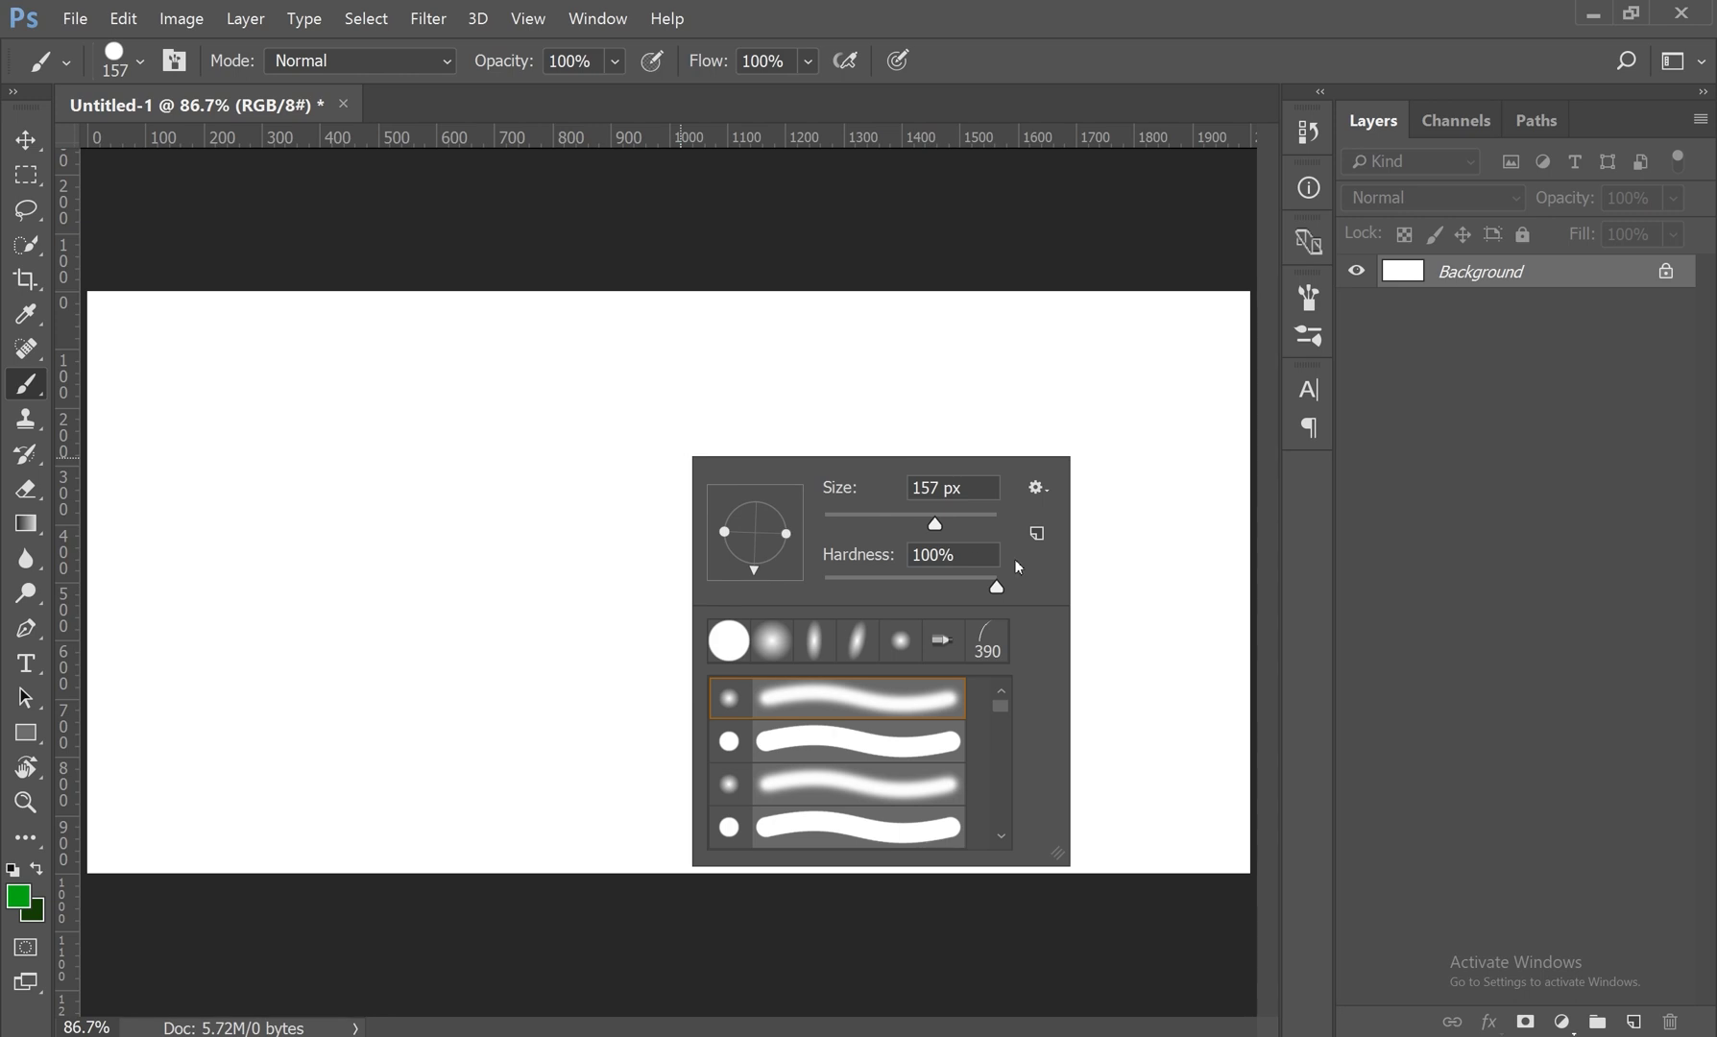
mouse_move(999, 587)
left_mouse_down()
mouse_move(905, 593)
mouse_move(769, 562)
mouse_move(727, 518)
left_mouse_up()
scroll(857, 749, "down", 1)
scroll(858, 750, "down", 3)
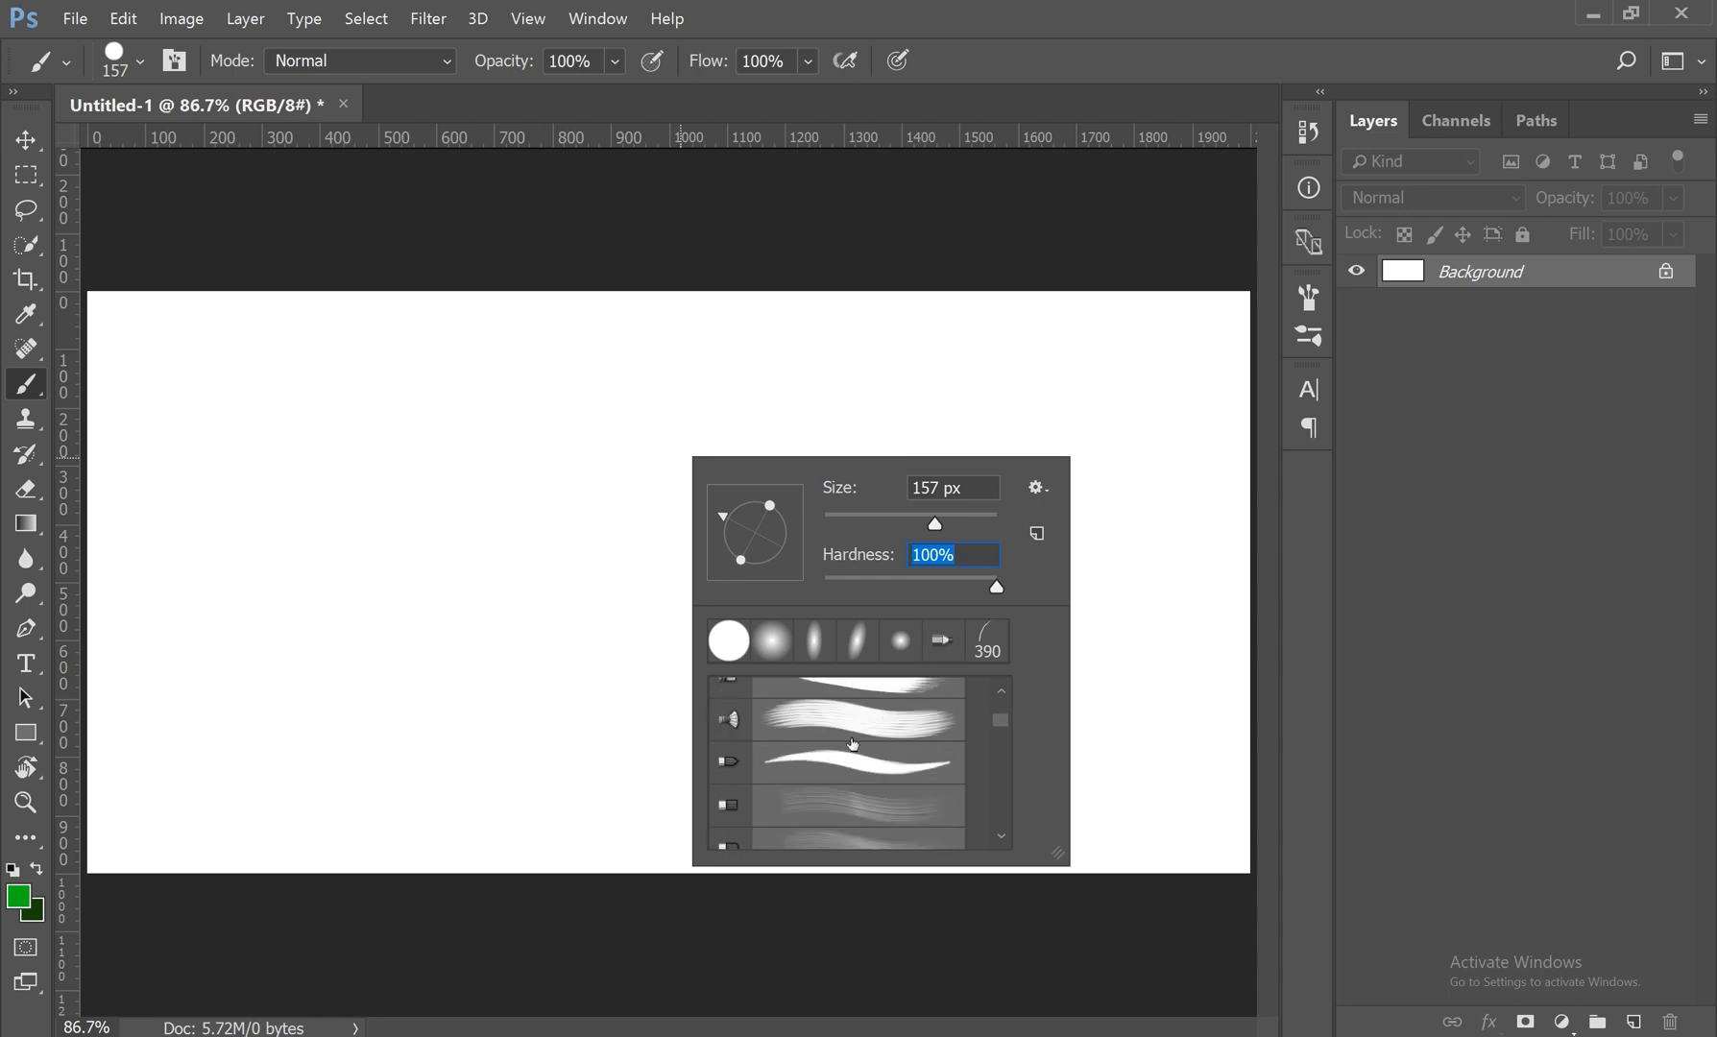
scroll(853, 745, "up", 3)
Step: Choose the Calligraphic Brushes library, and cancel replacing the current brushes
left_click(1038, 489)
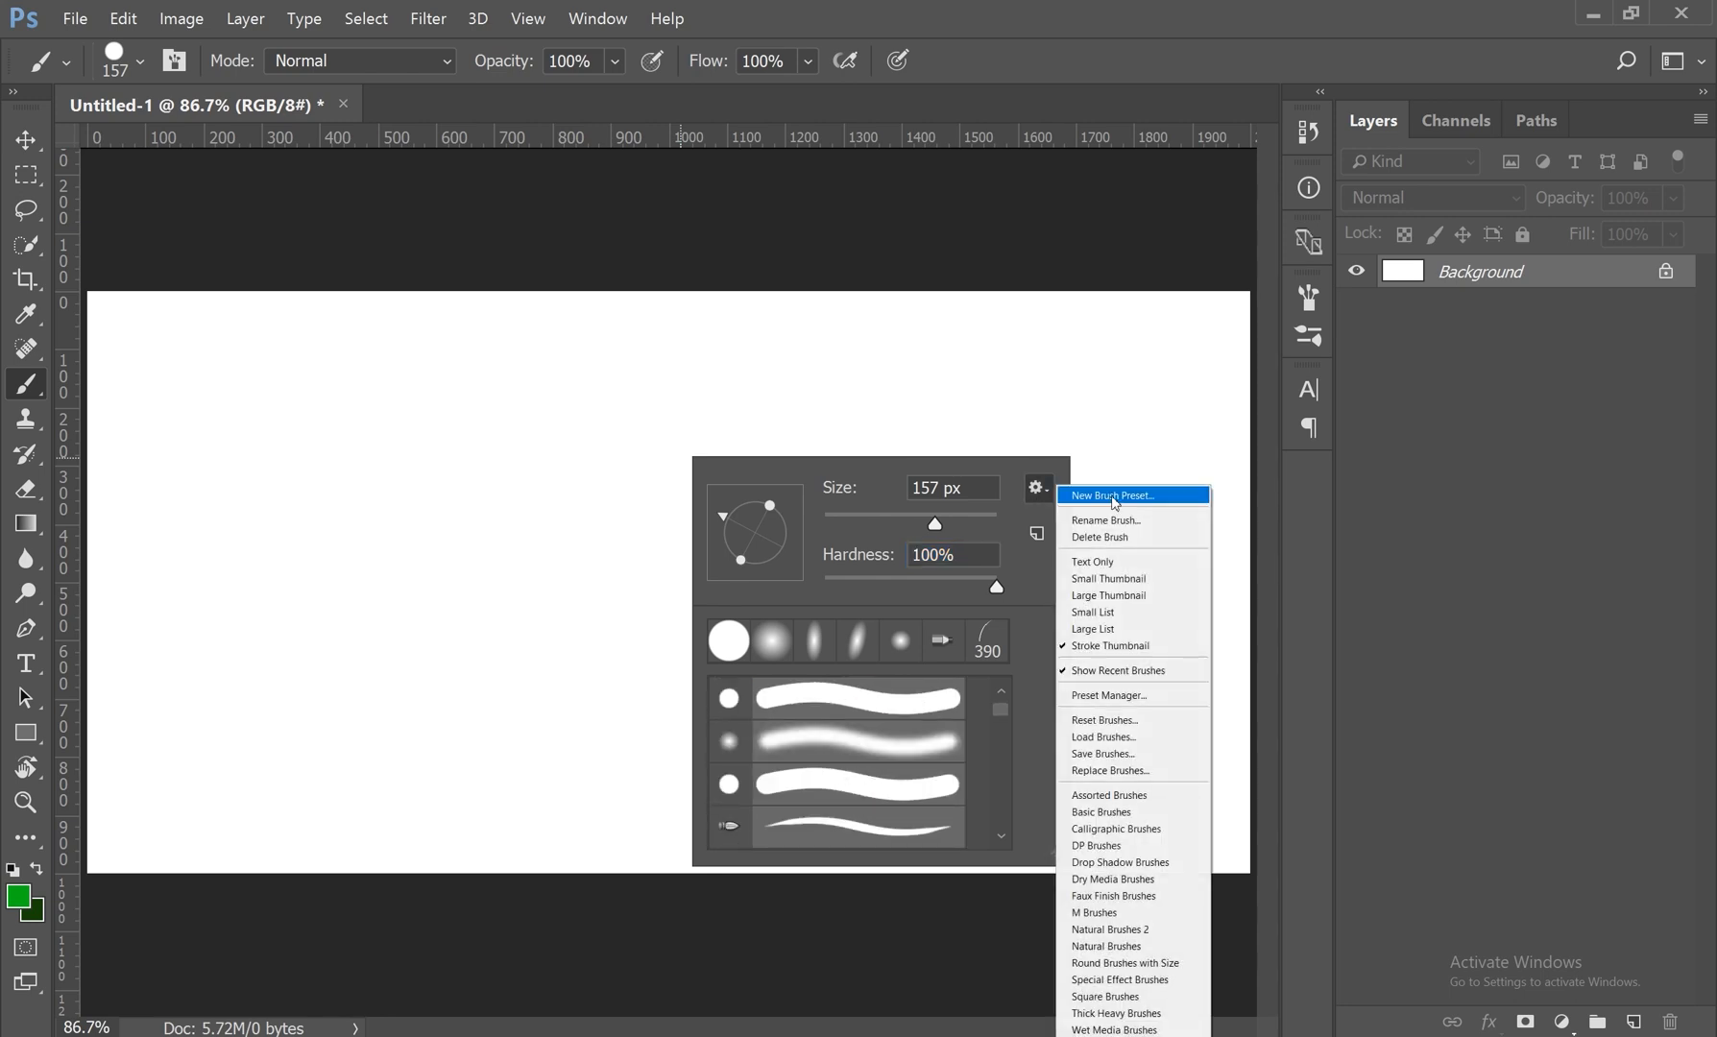
left_click(1150, 831)
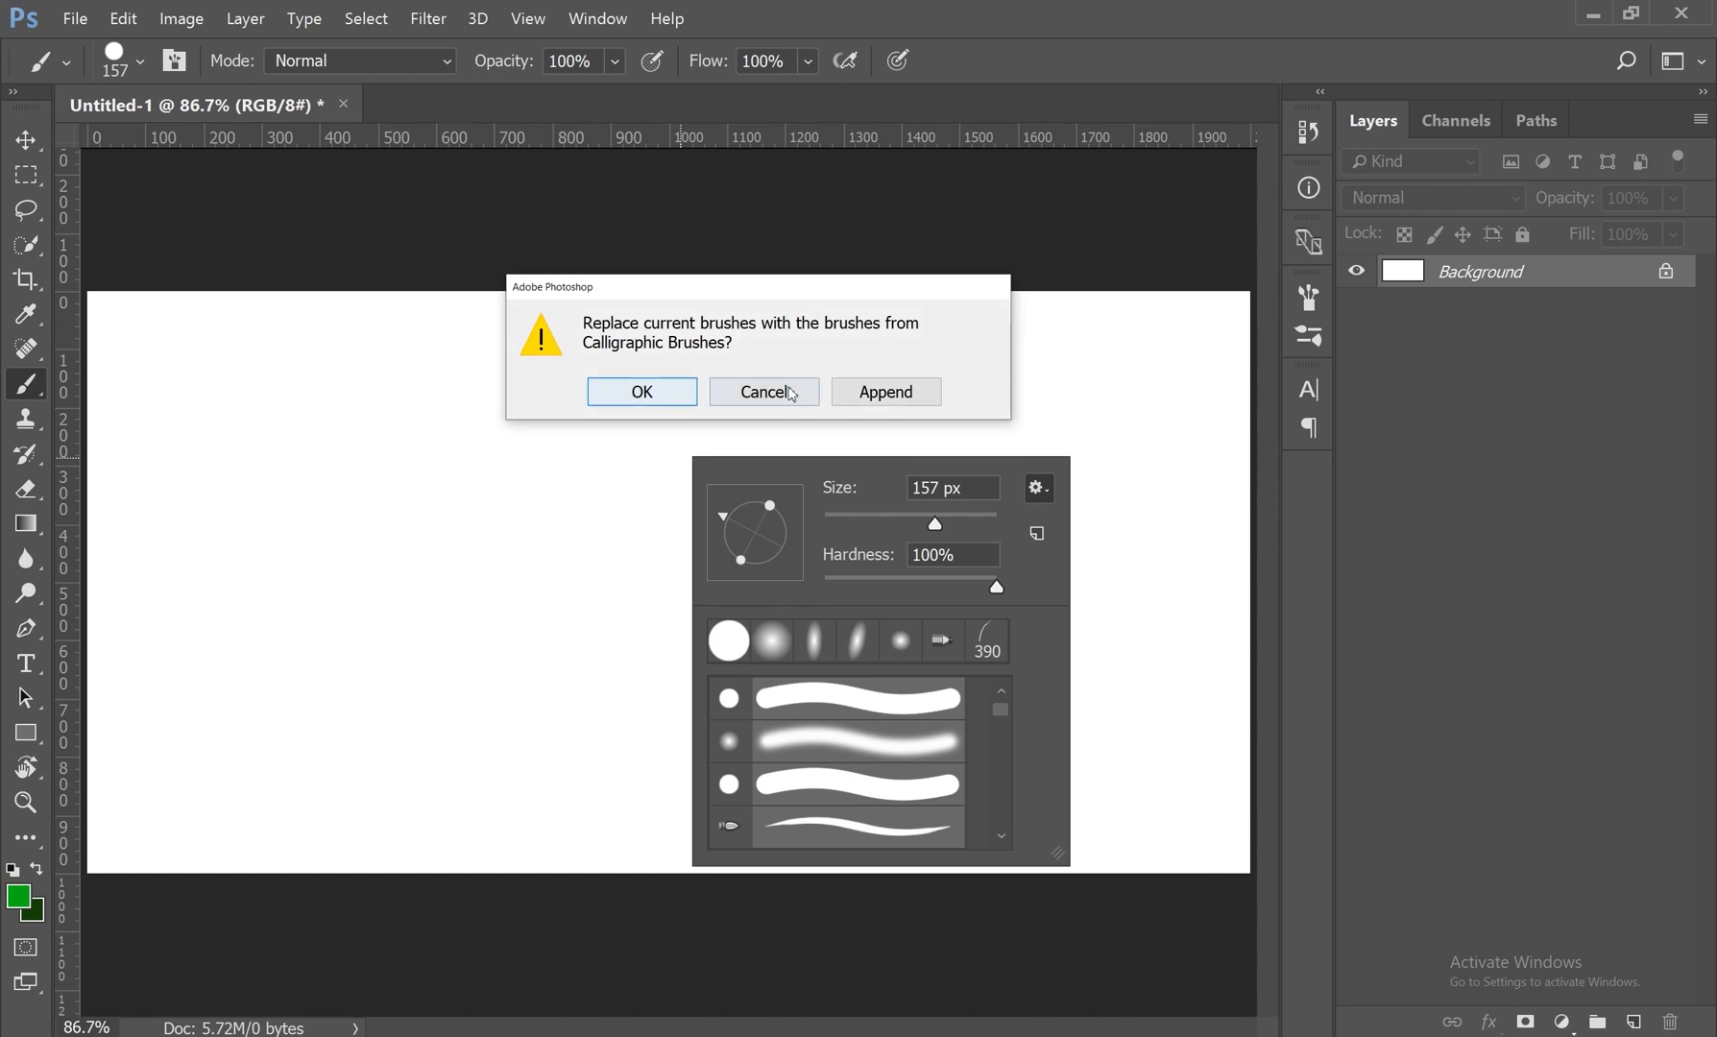
left_click(718, 388)
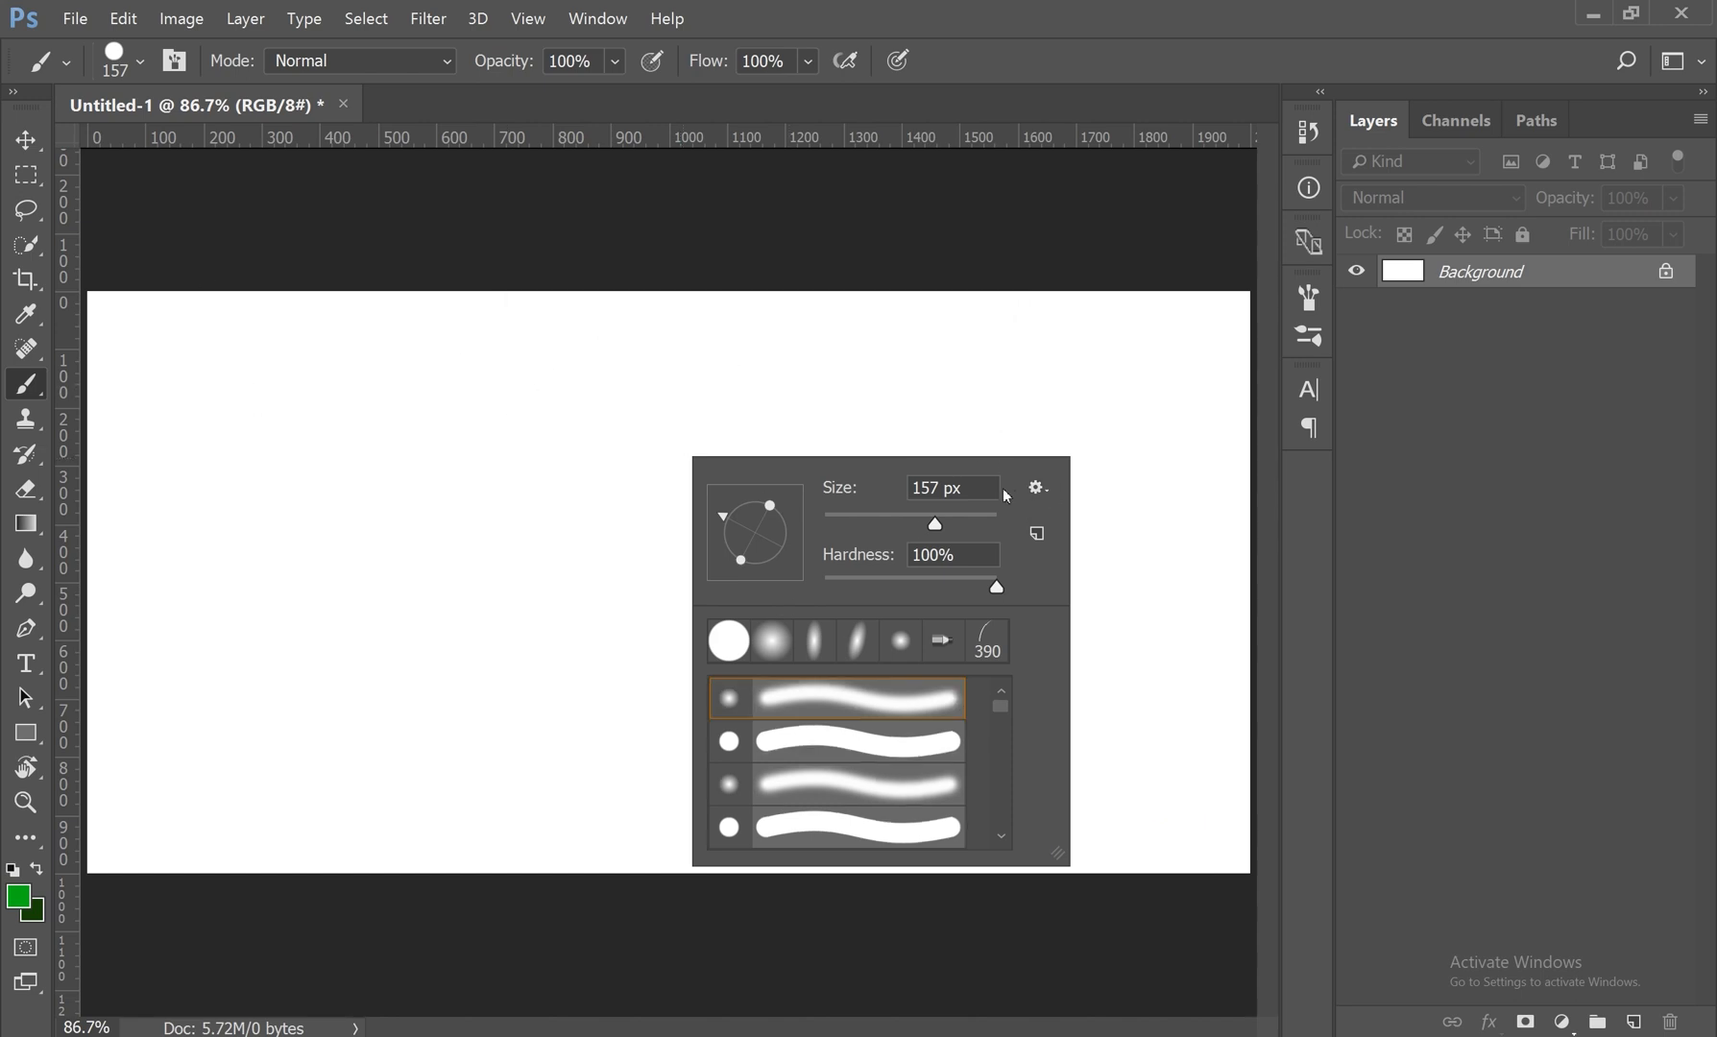
left_click(471, 402)
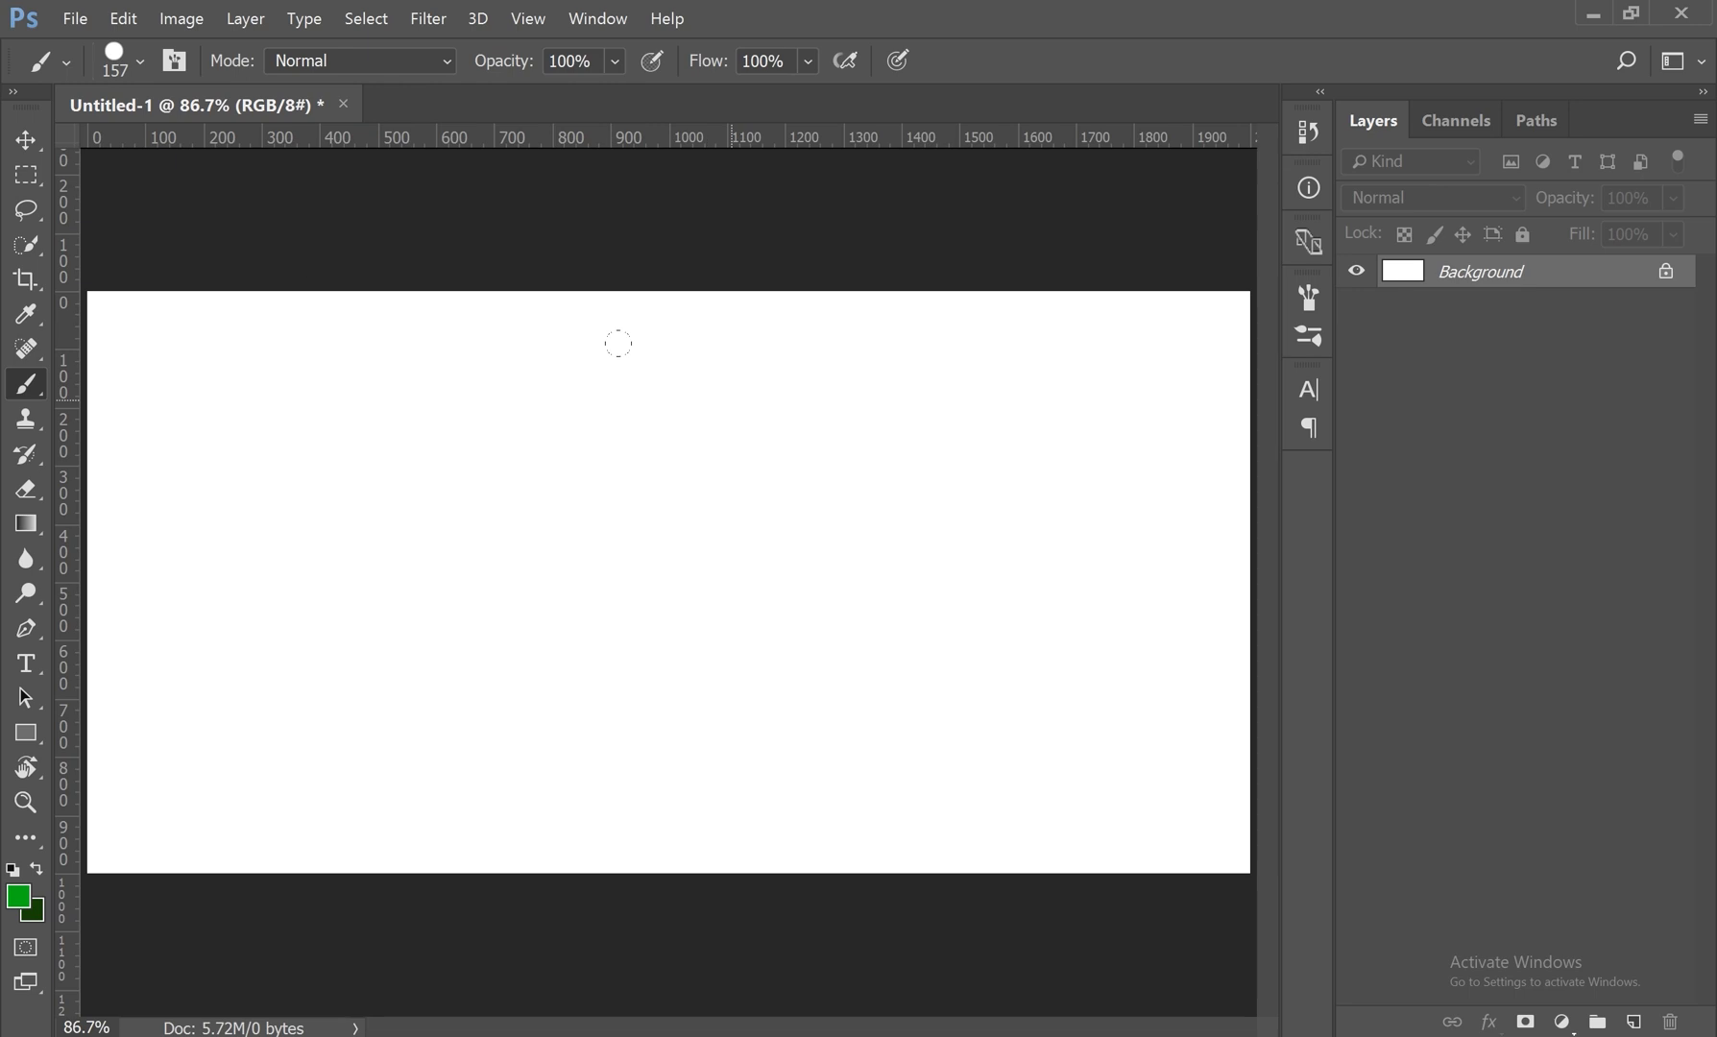
Step: Set the brush size to 164 px and the hardness to 54%
right_click(45, 378)
left_click(113, 385)
left_click(141, 59)
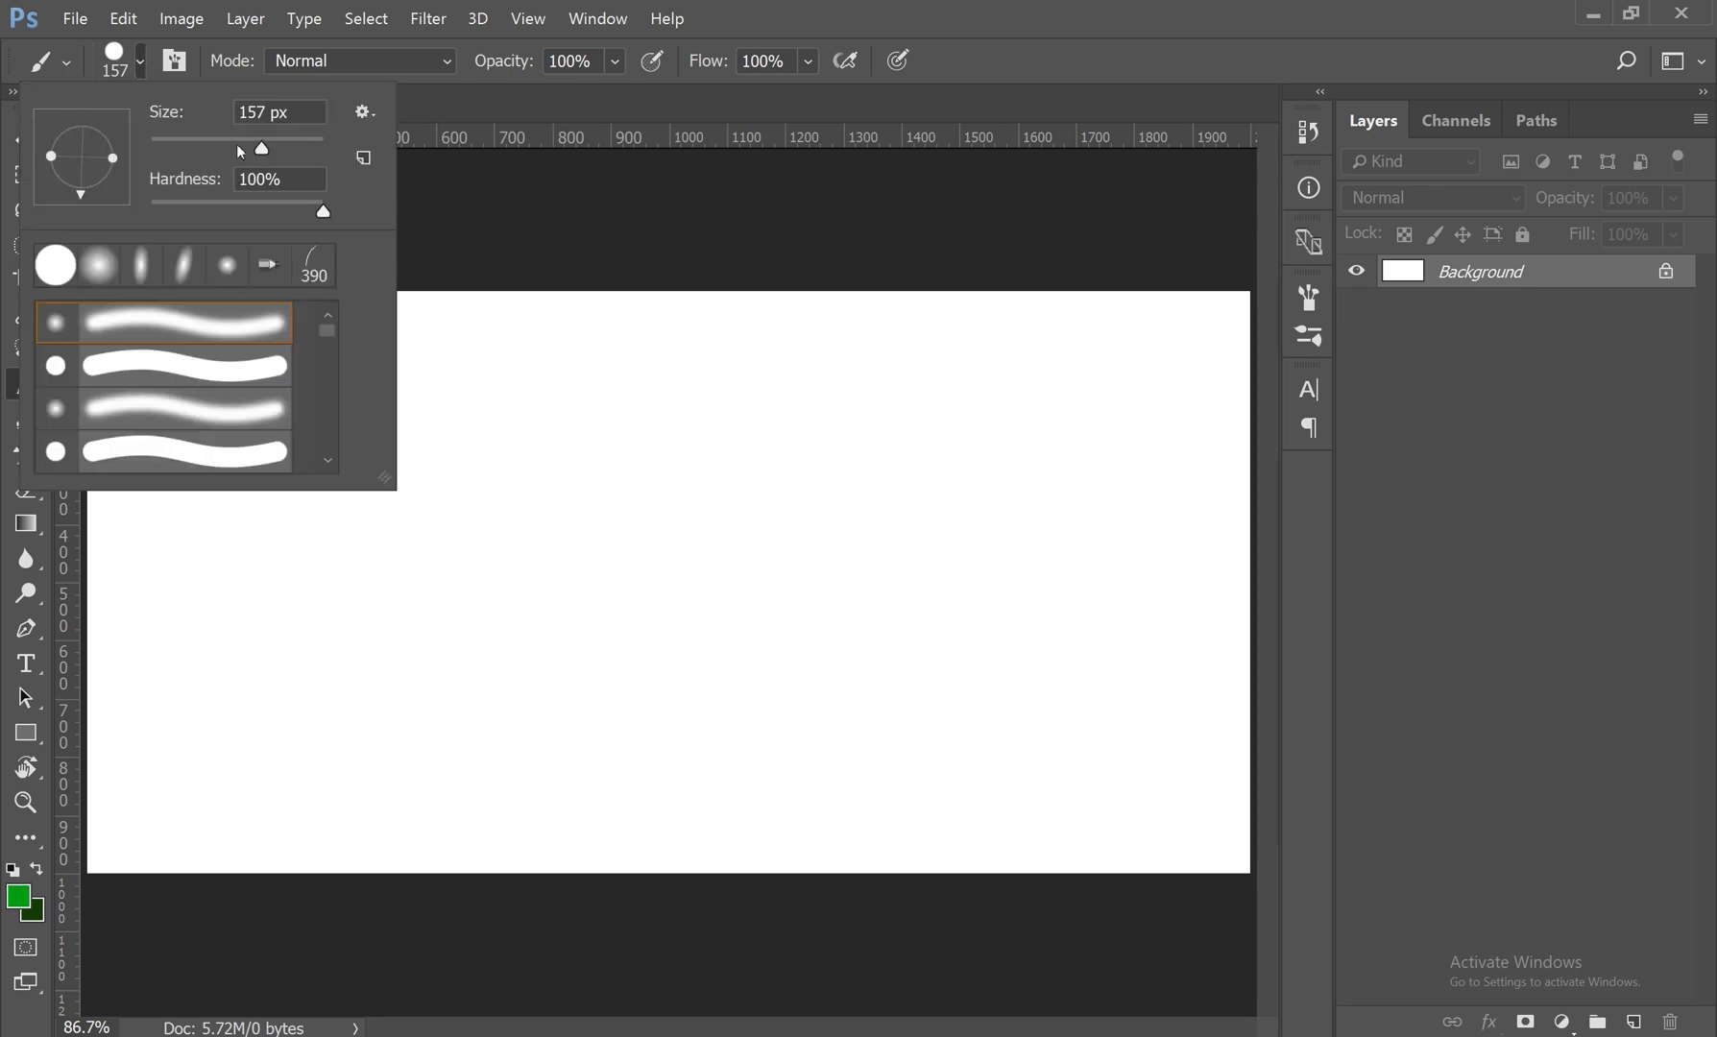
mouse_move(257, 146)
left_mouse_down()
mouse_move(323, 143)
mouse_move(266, 151)
left_mouse_up()
mouse_move(324, 211)
left_mouse_down()
mouse_move(210, 217)
mouse_move(244, 211)
left_mouse_up()
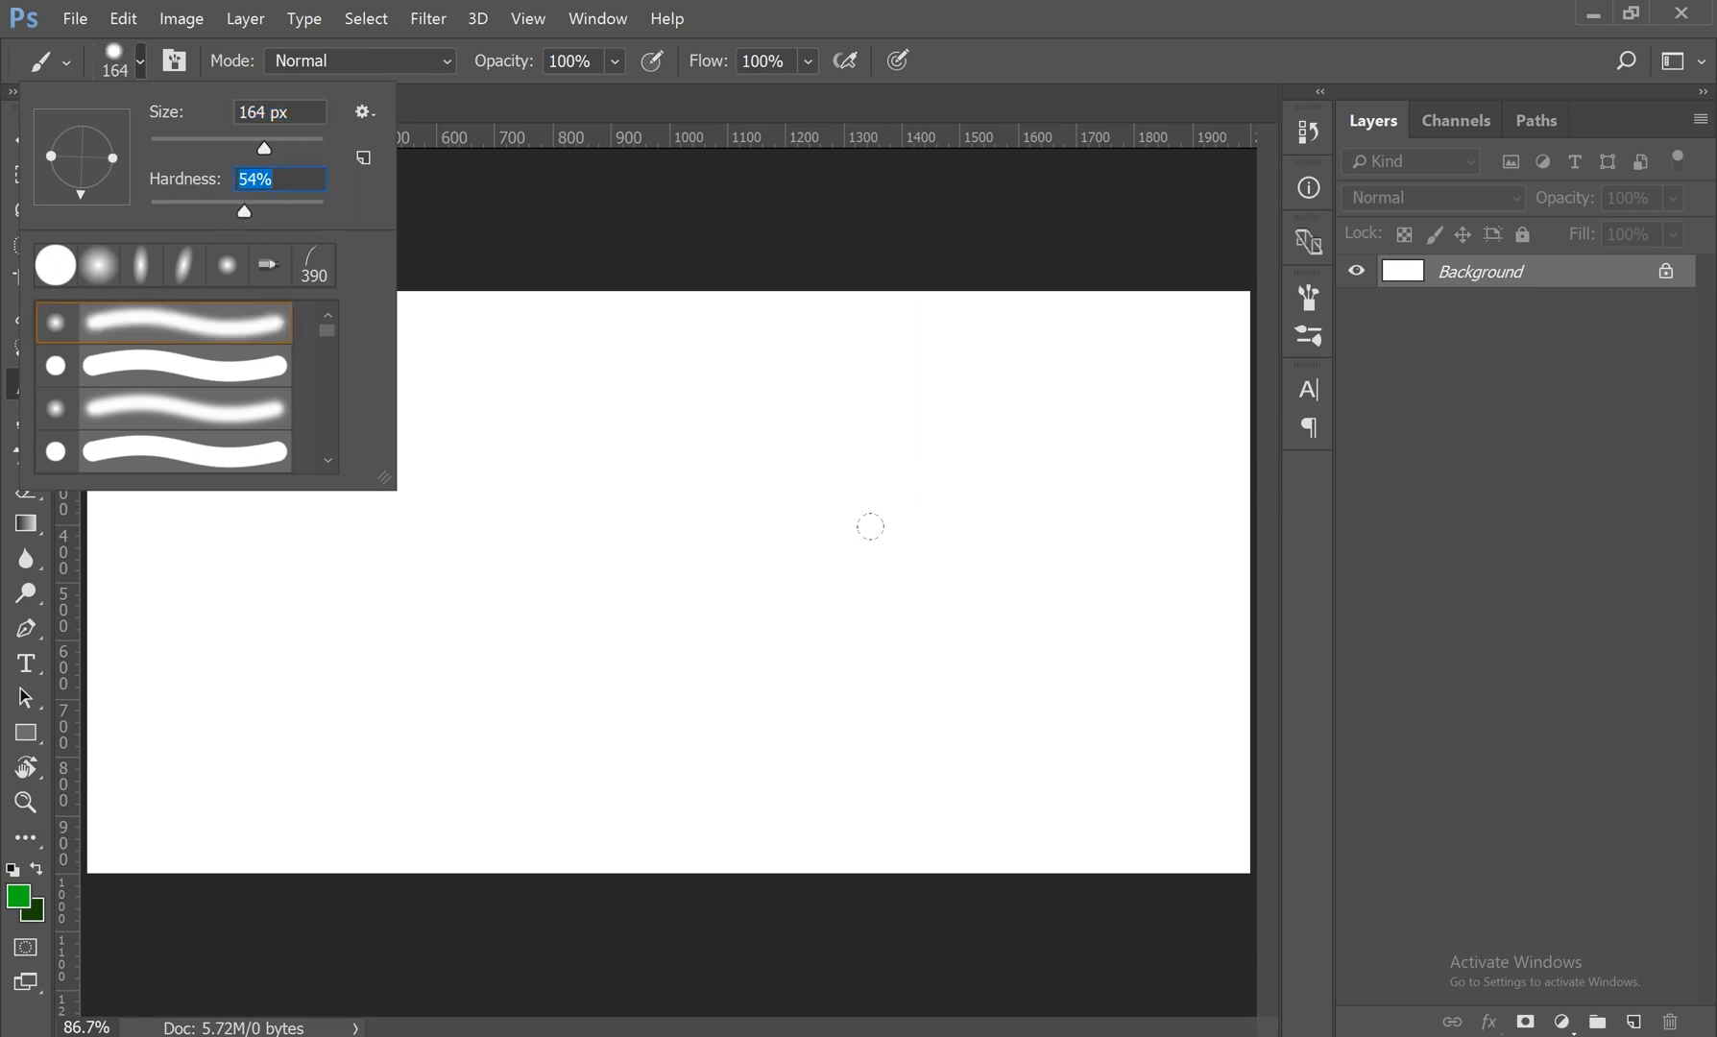
left_click(144, 64)
left_click(143, 65)
left_click(143, 64)
left_click(143, 64)
left_click(143, 64)
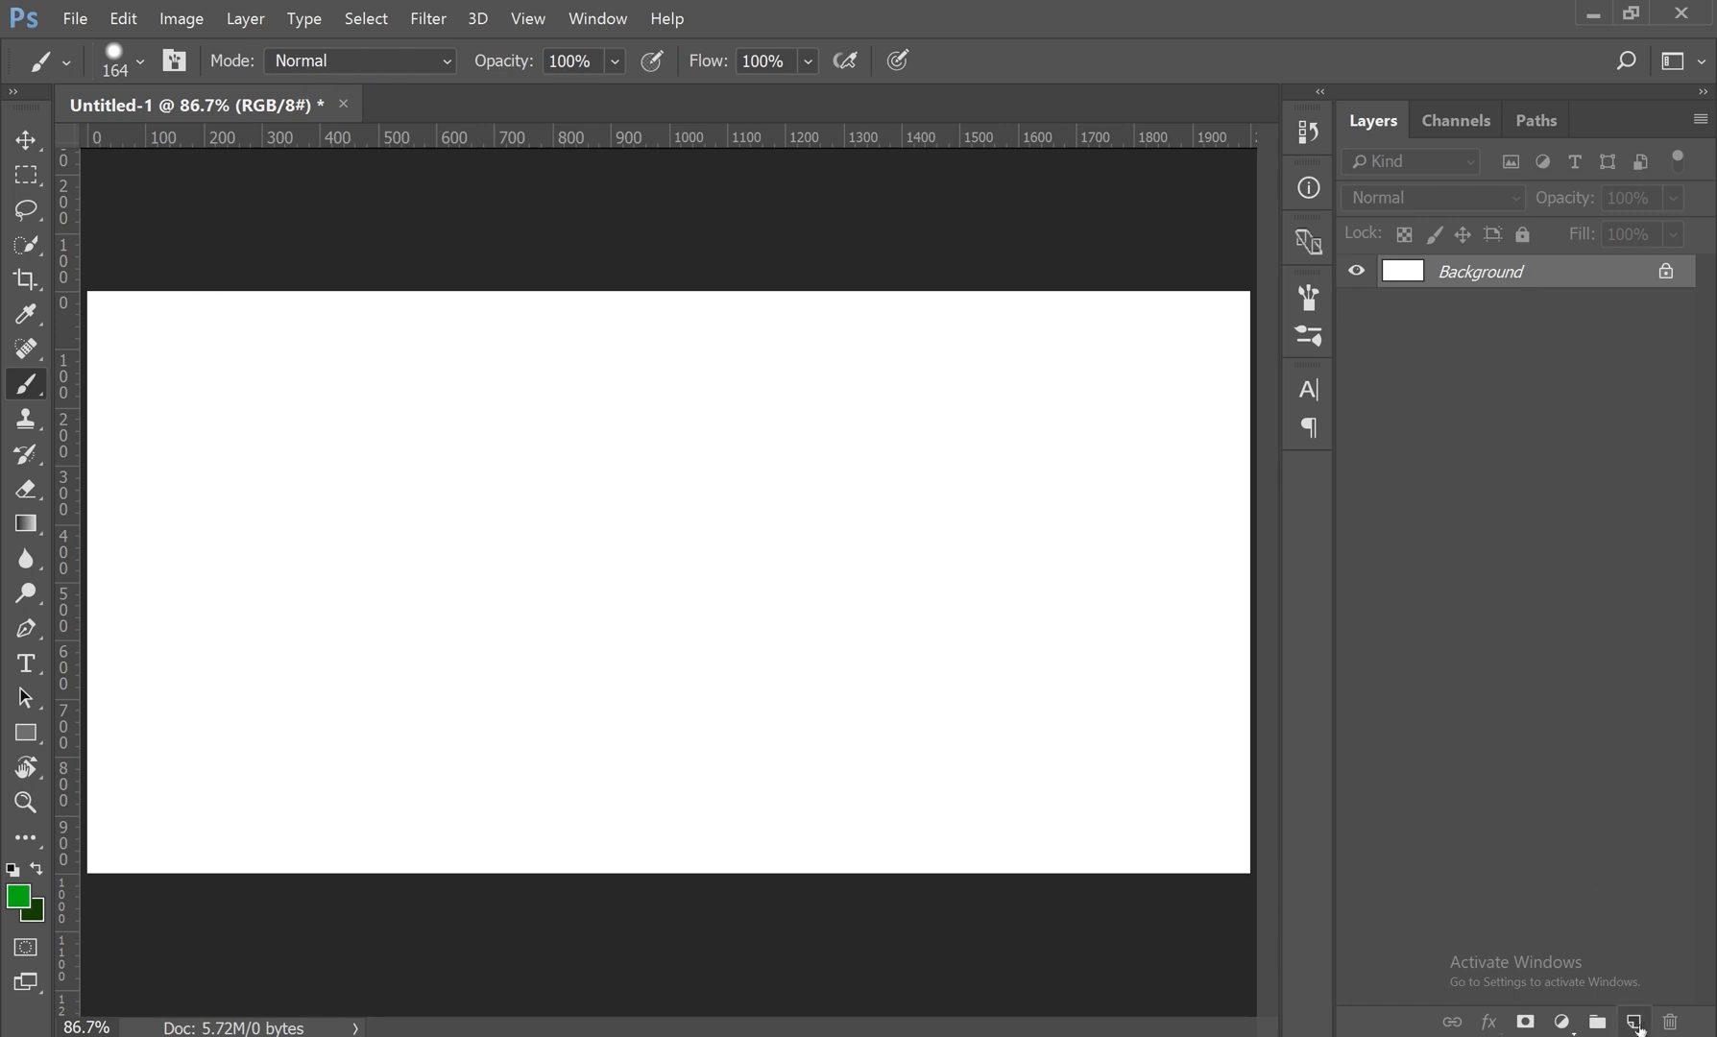
Step: Add a new layer above the Background, and view the layer blending modes and the Brush tool's painting modes
left_click(1634, 1022)
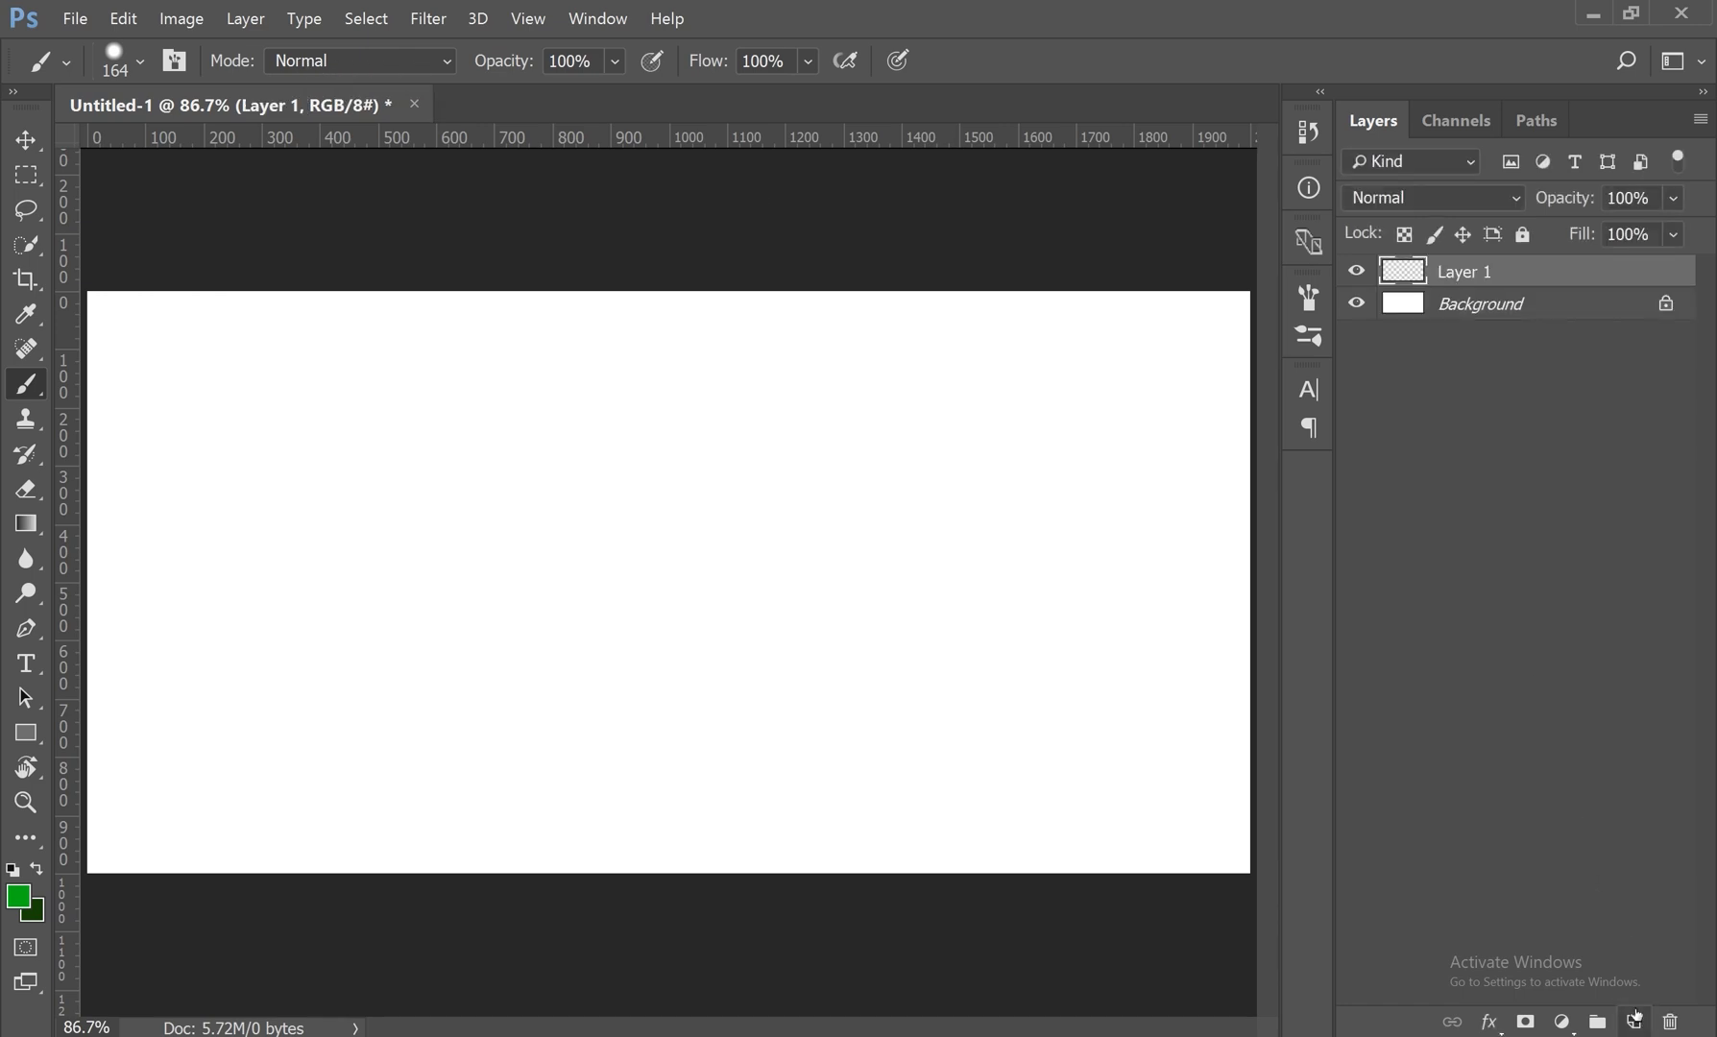
left_click(1476, 194)
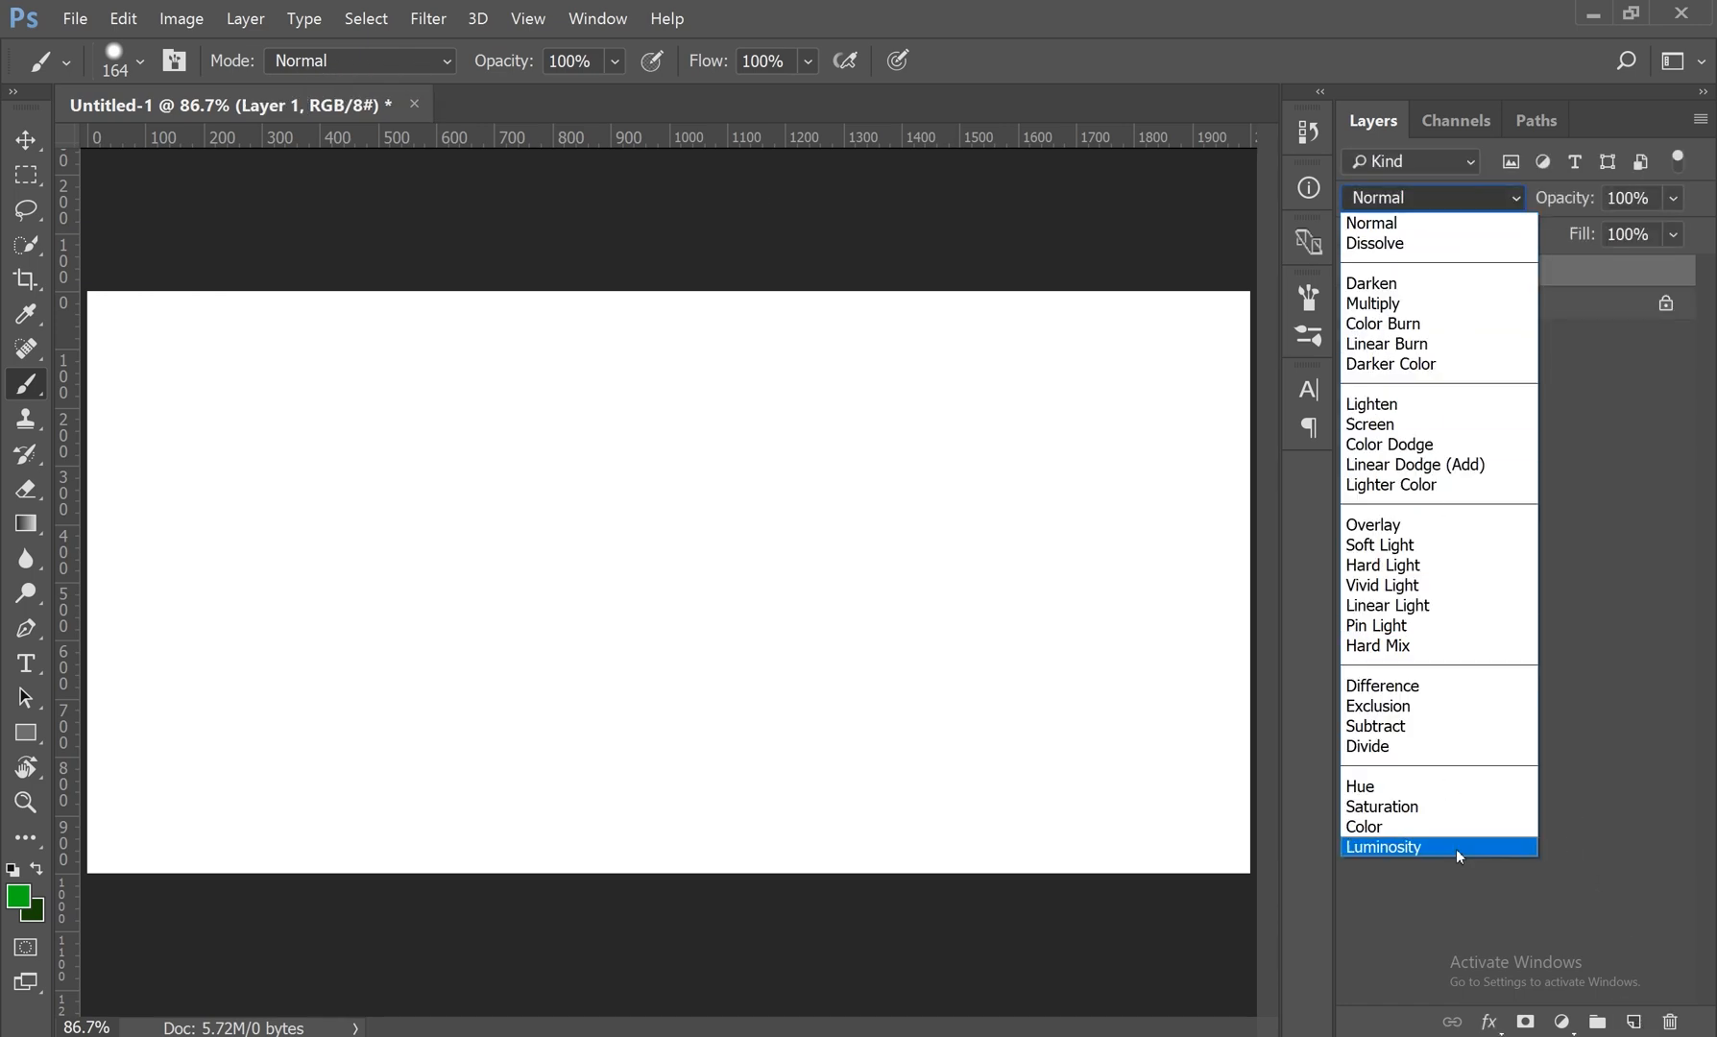
left_click(1436, 198)
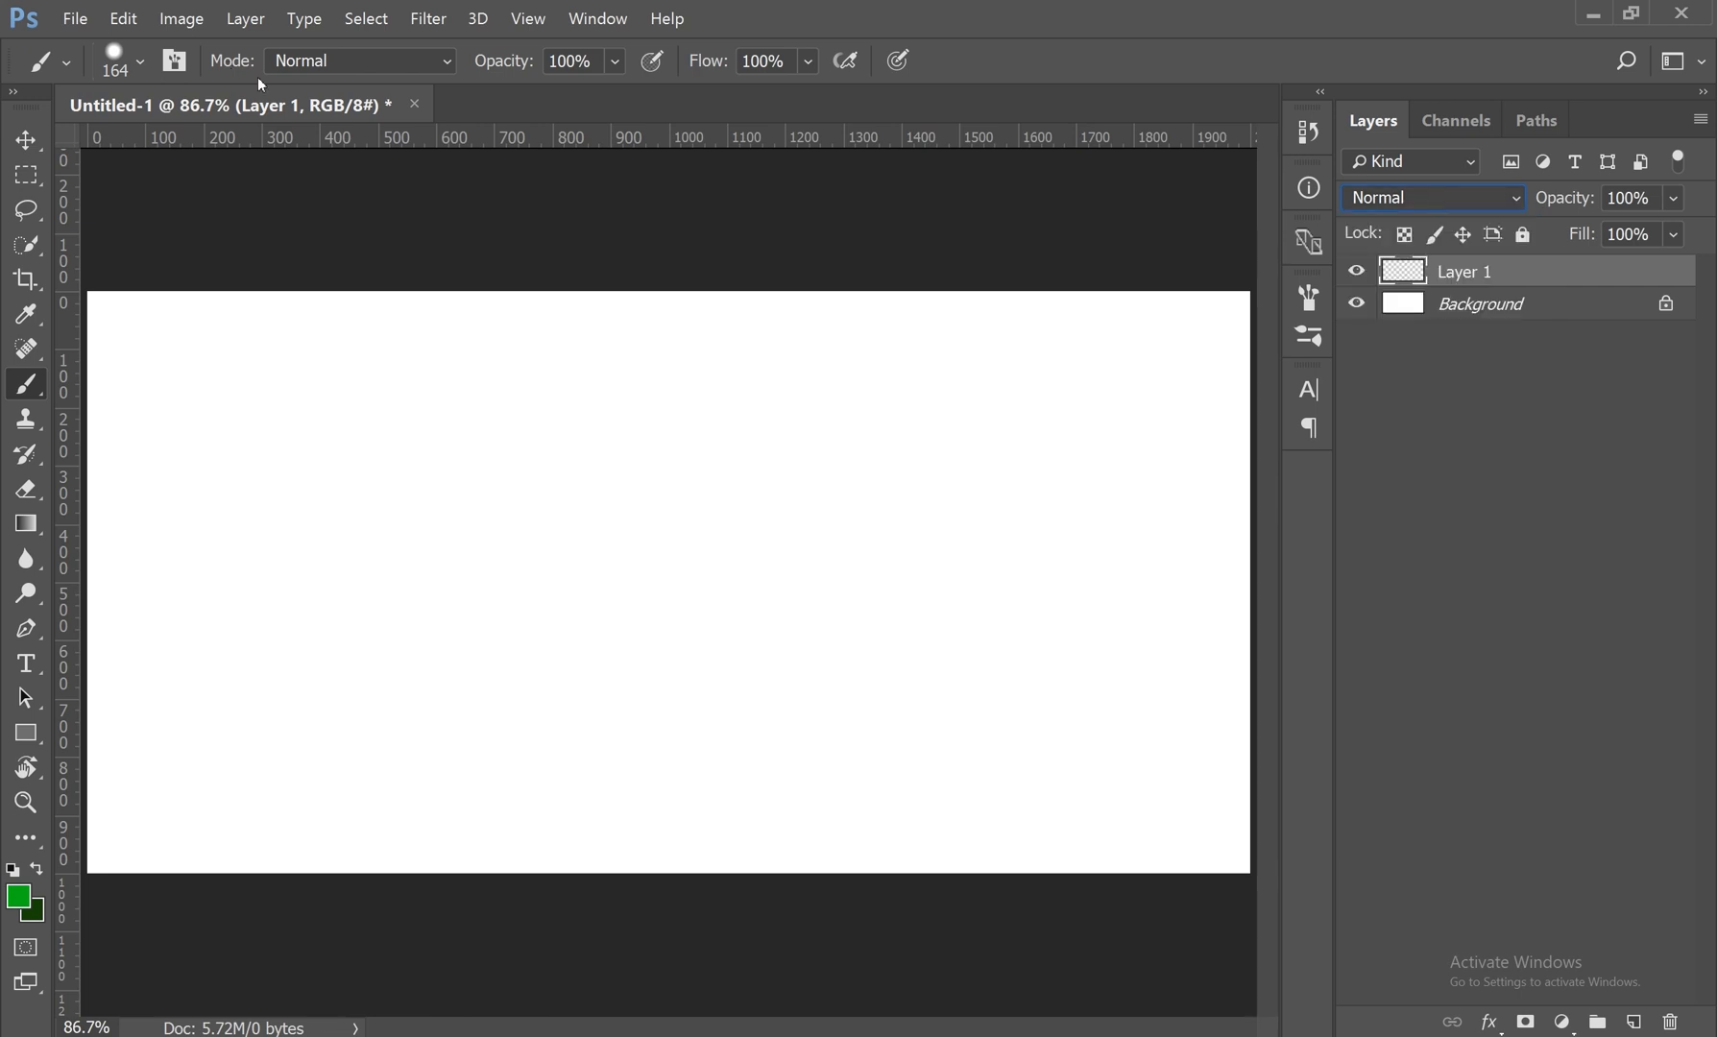
left_click(319, 64)
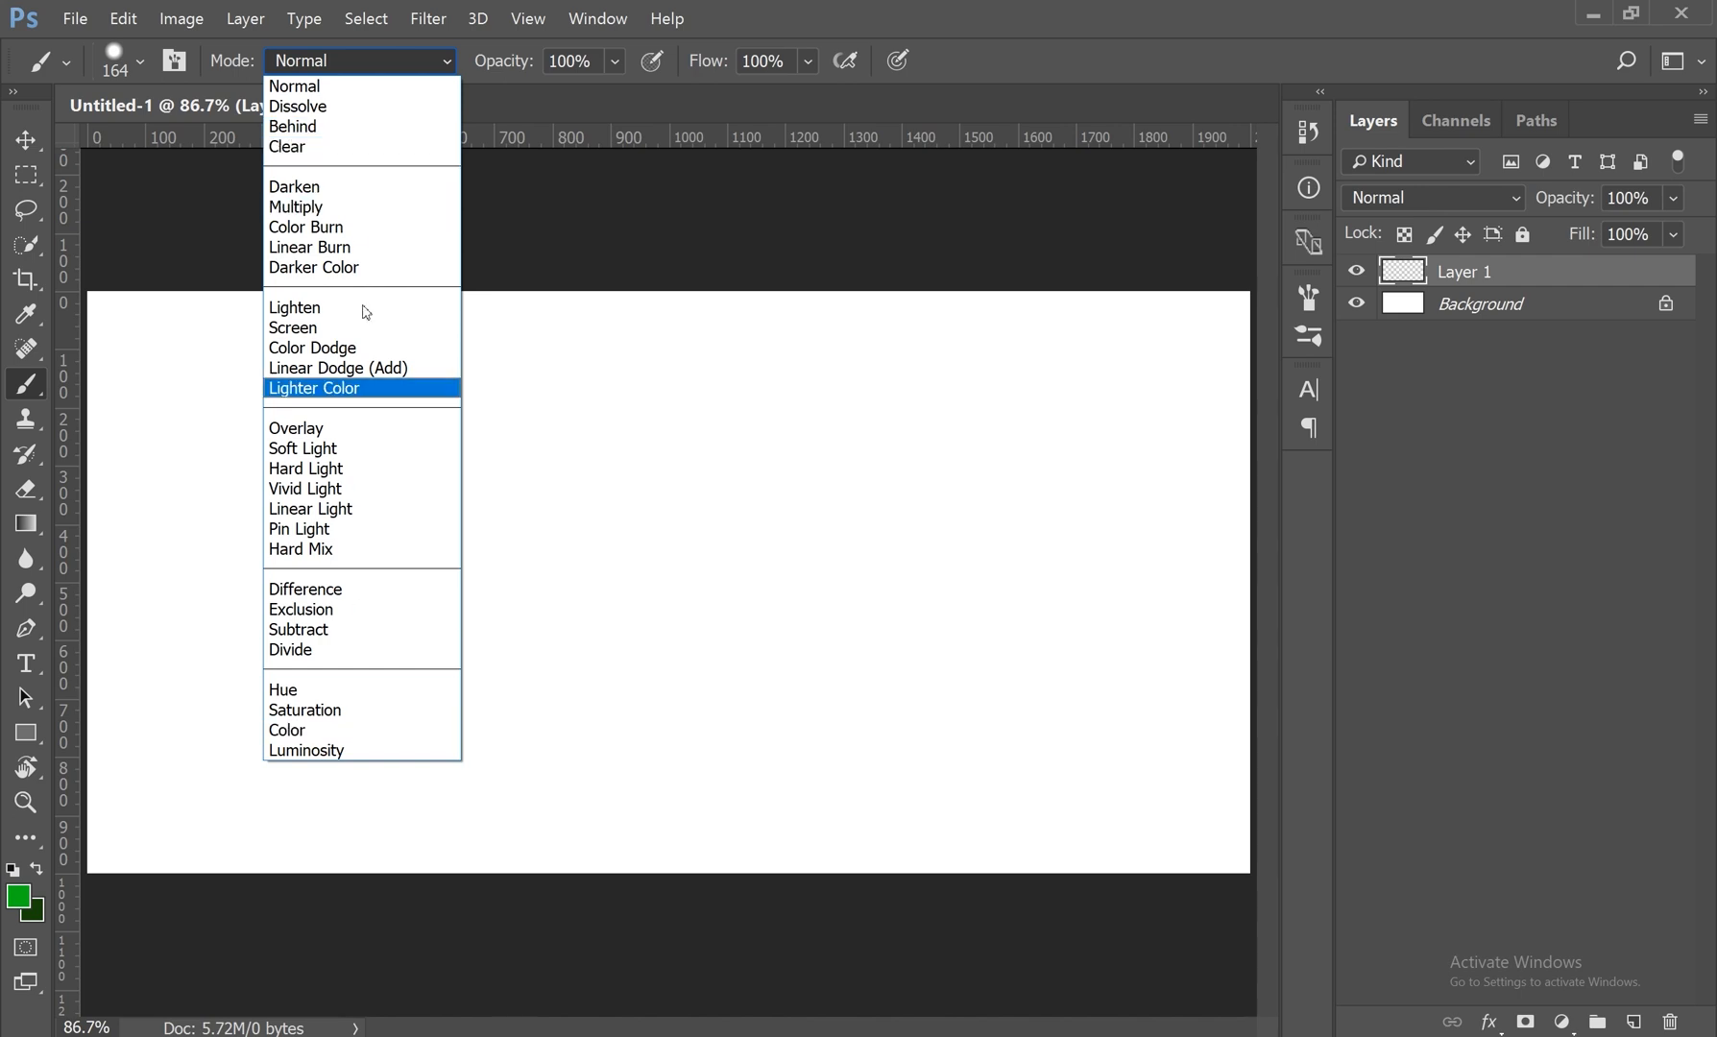
left_click(40, 388)
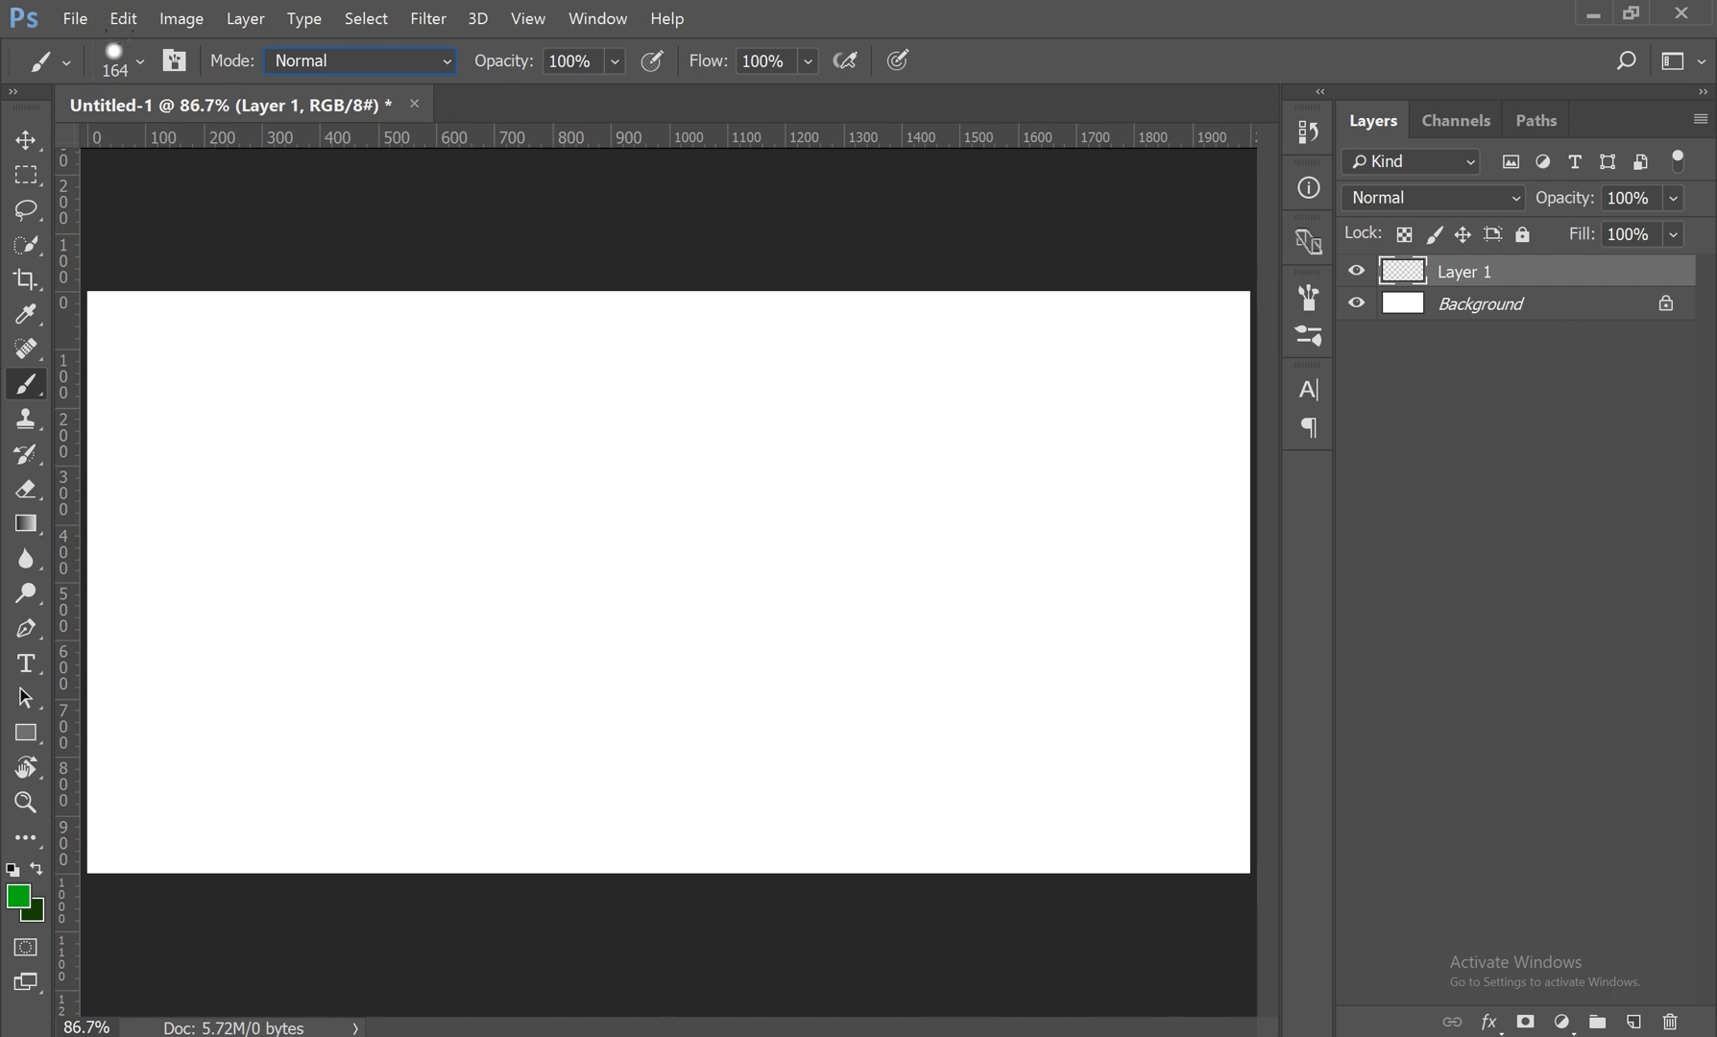
Step: Set the brush size to 328 px and paint a solid green blob about 1200 px wide on Layer 1
left_click(141, 60)
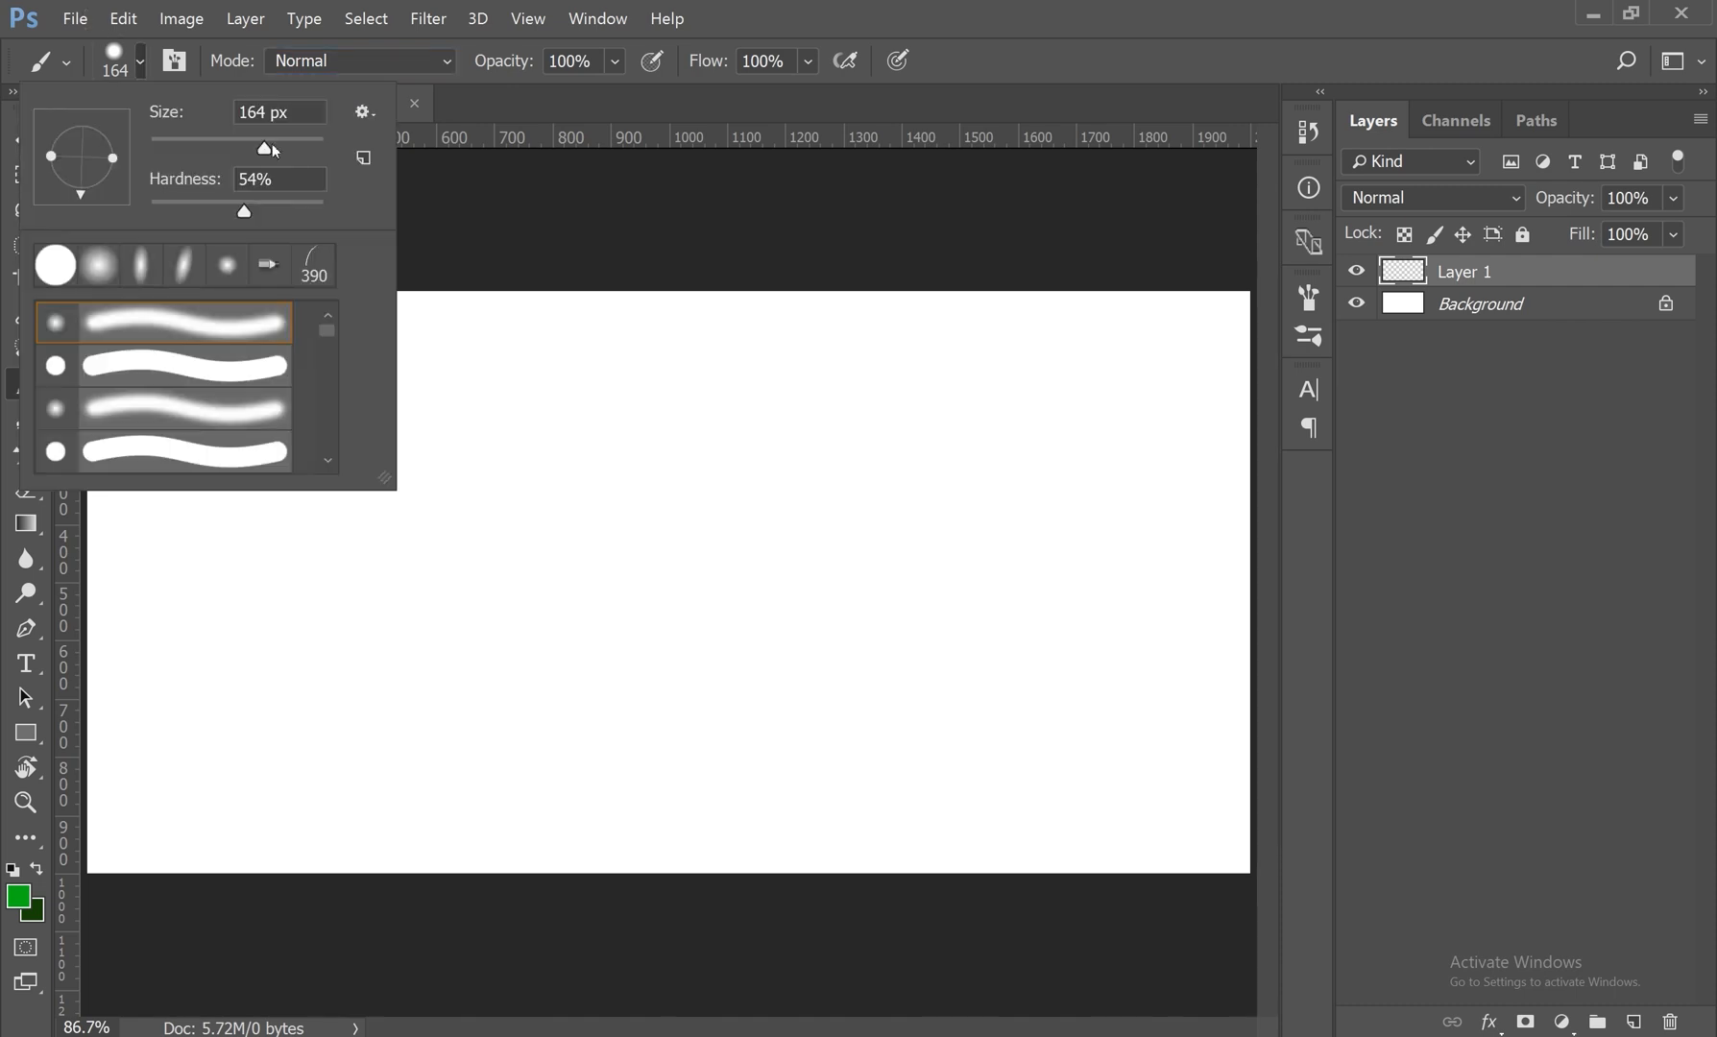
left_click_drag(266, 143, 291, 144)
mouse_move(609, 438)
left_mouse_down()
mouse_move(845, 533)
mouse_move(595, 538)
mouse_move(941, 576)
mouse_move(605, 557)
mouse_move(634, 673)
mouse_move(721, 701)
left_mouse_up()
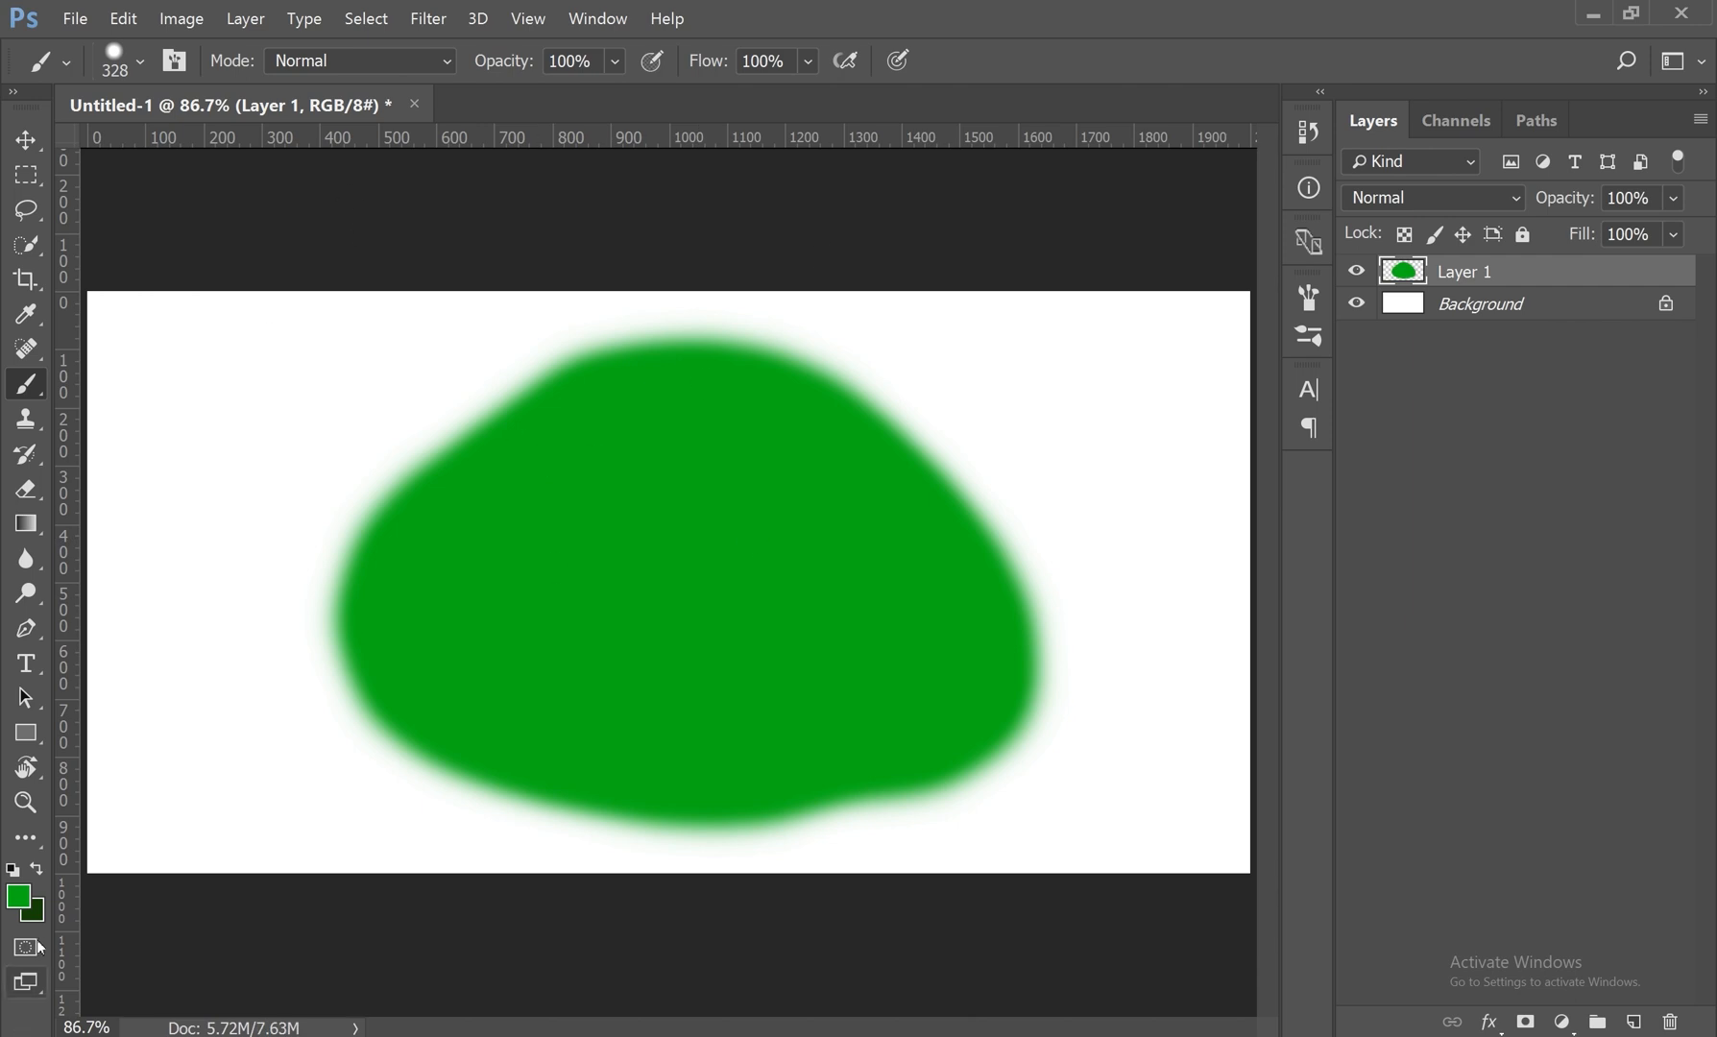
Step: Change the foreground color to purple #950bb7
left_click(23, 905)
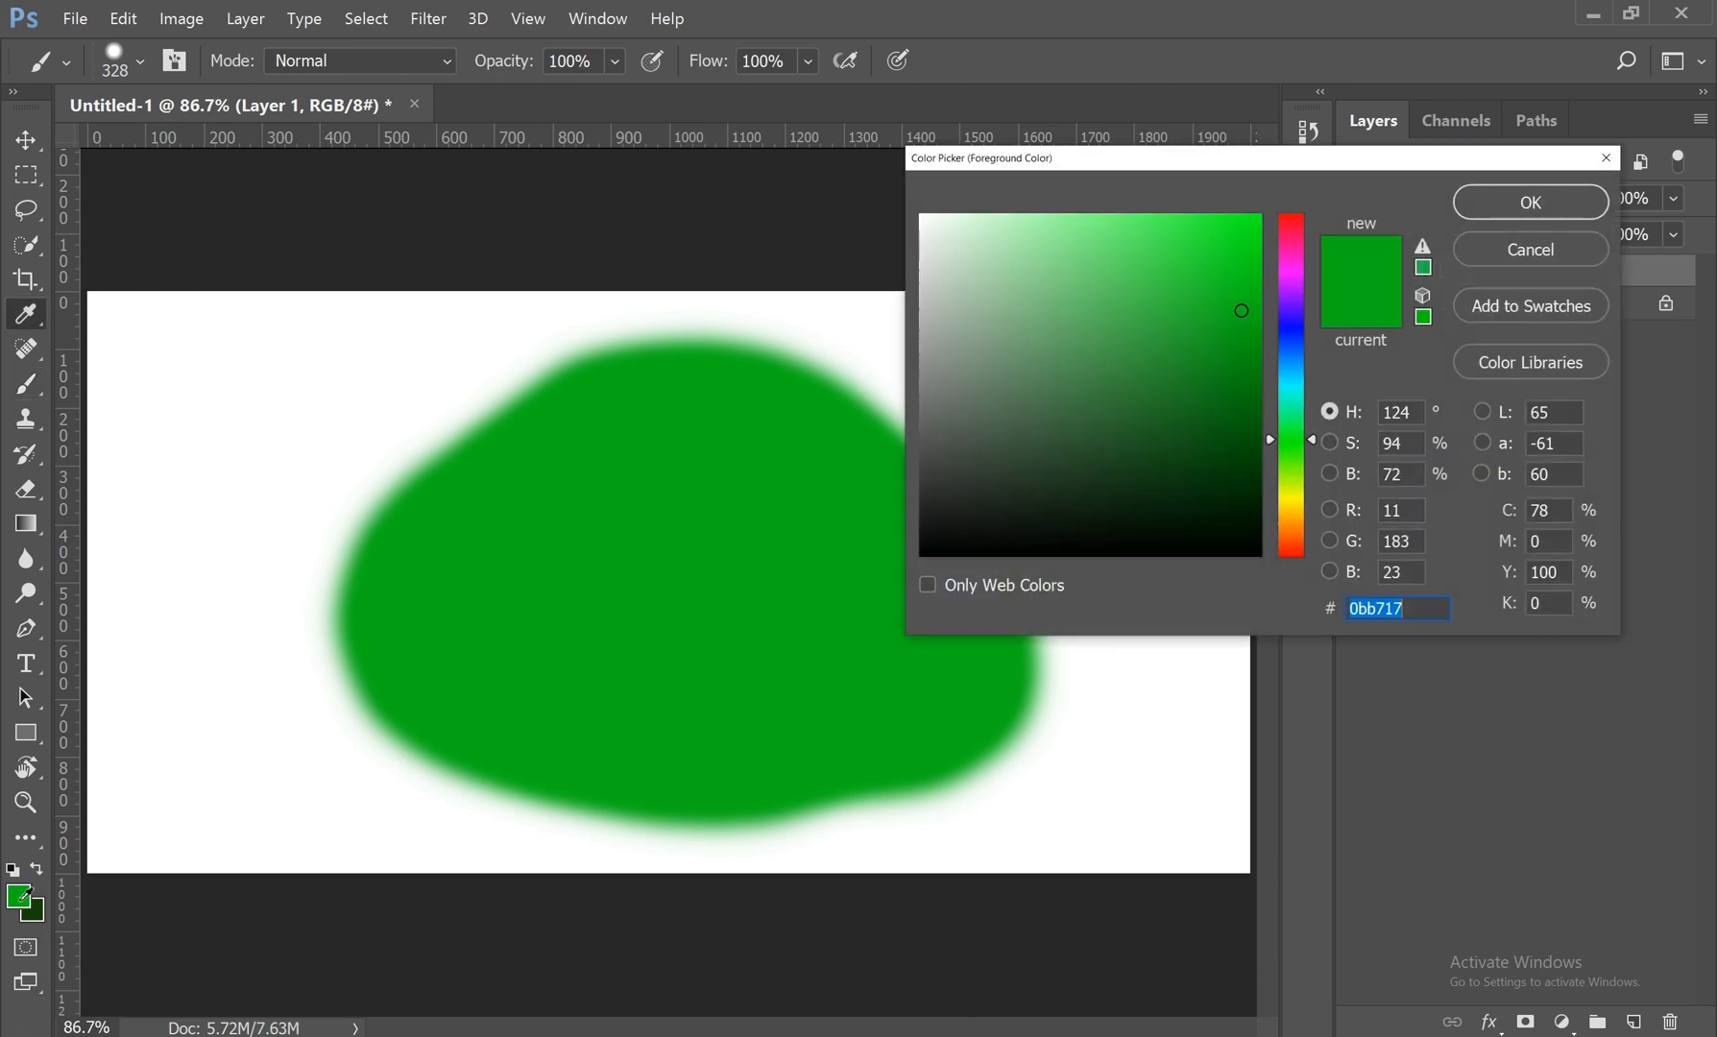
left_click(1284, 284)
left_click(1504, 215)
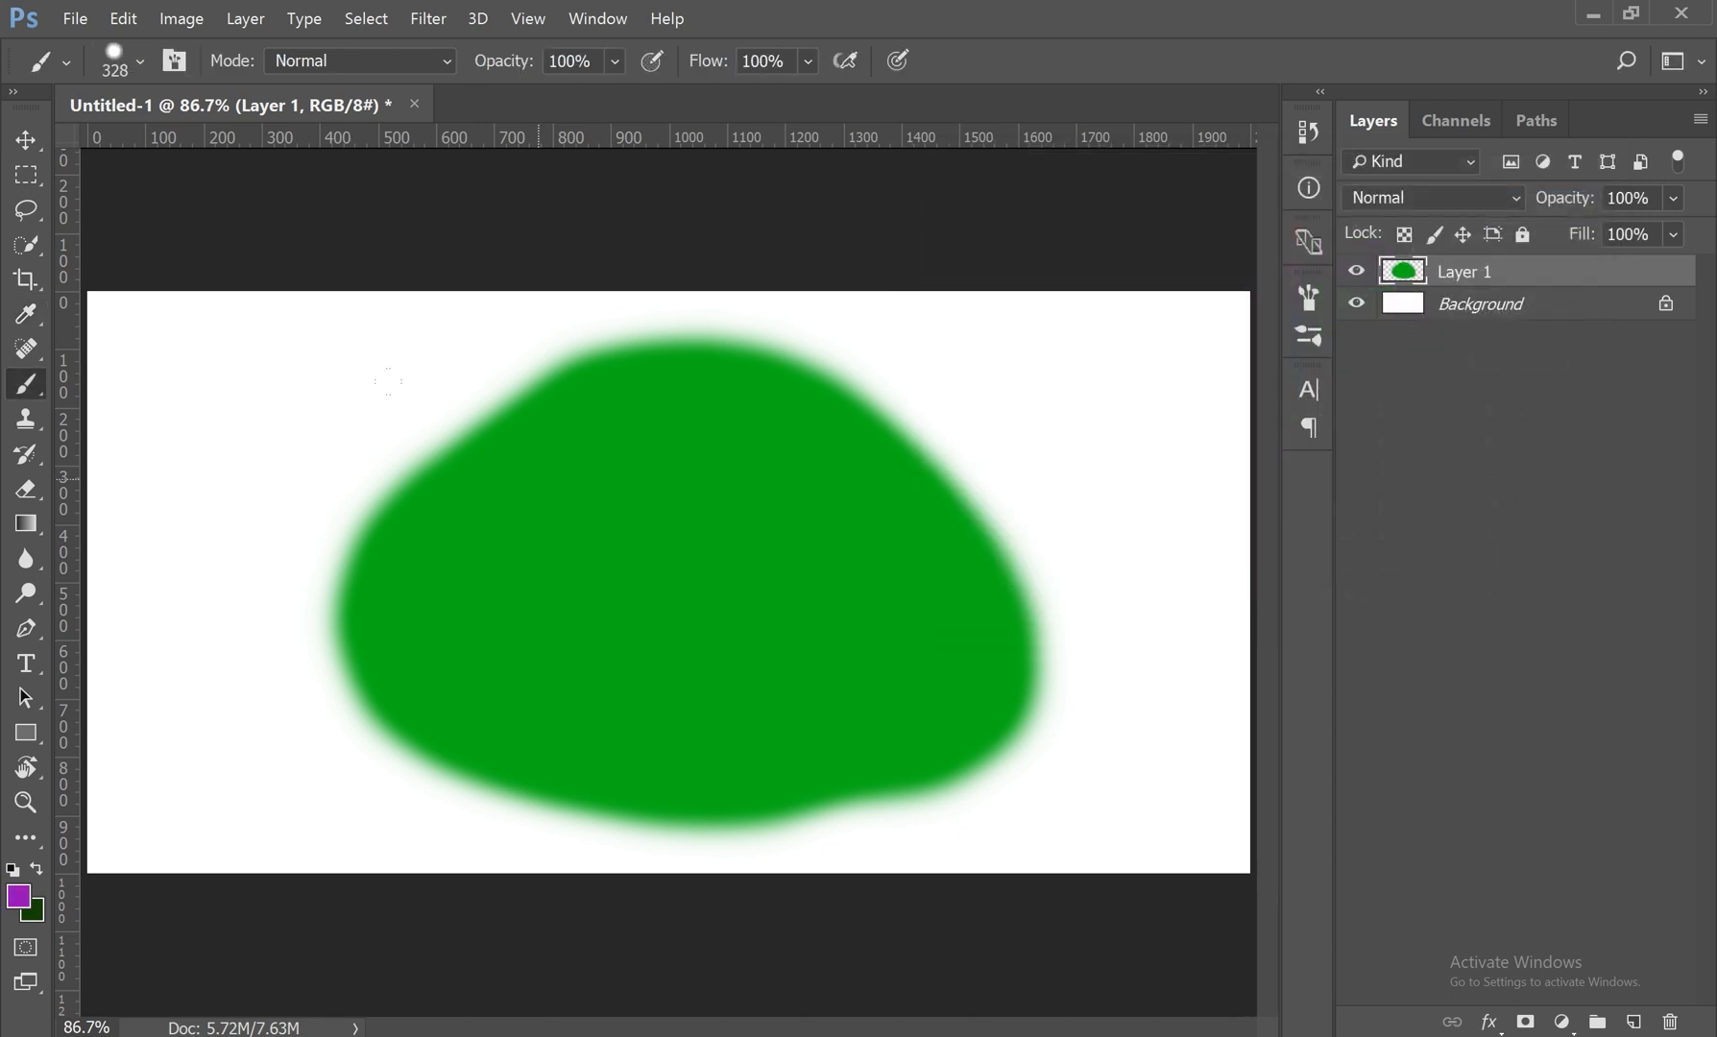
Step: Paint a curved purple test stroke over the green blob in Dissolve mode, inspect its grainy edges and undo it
left_click(354, 67)
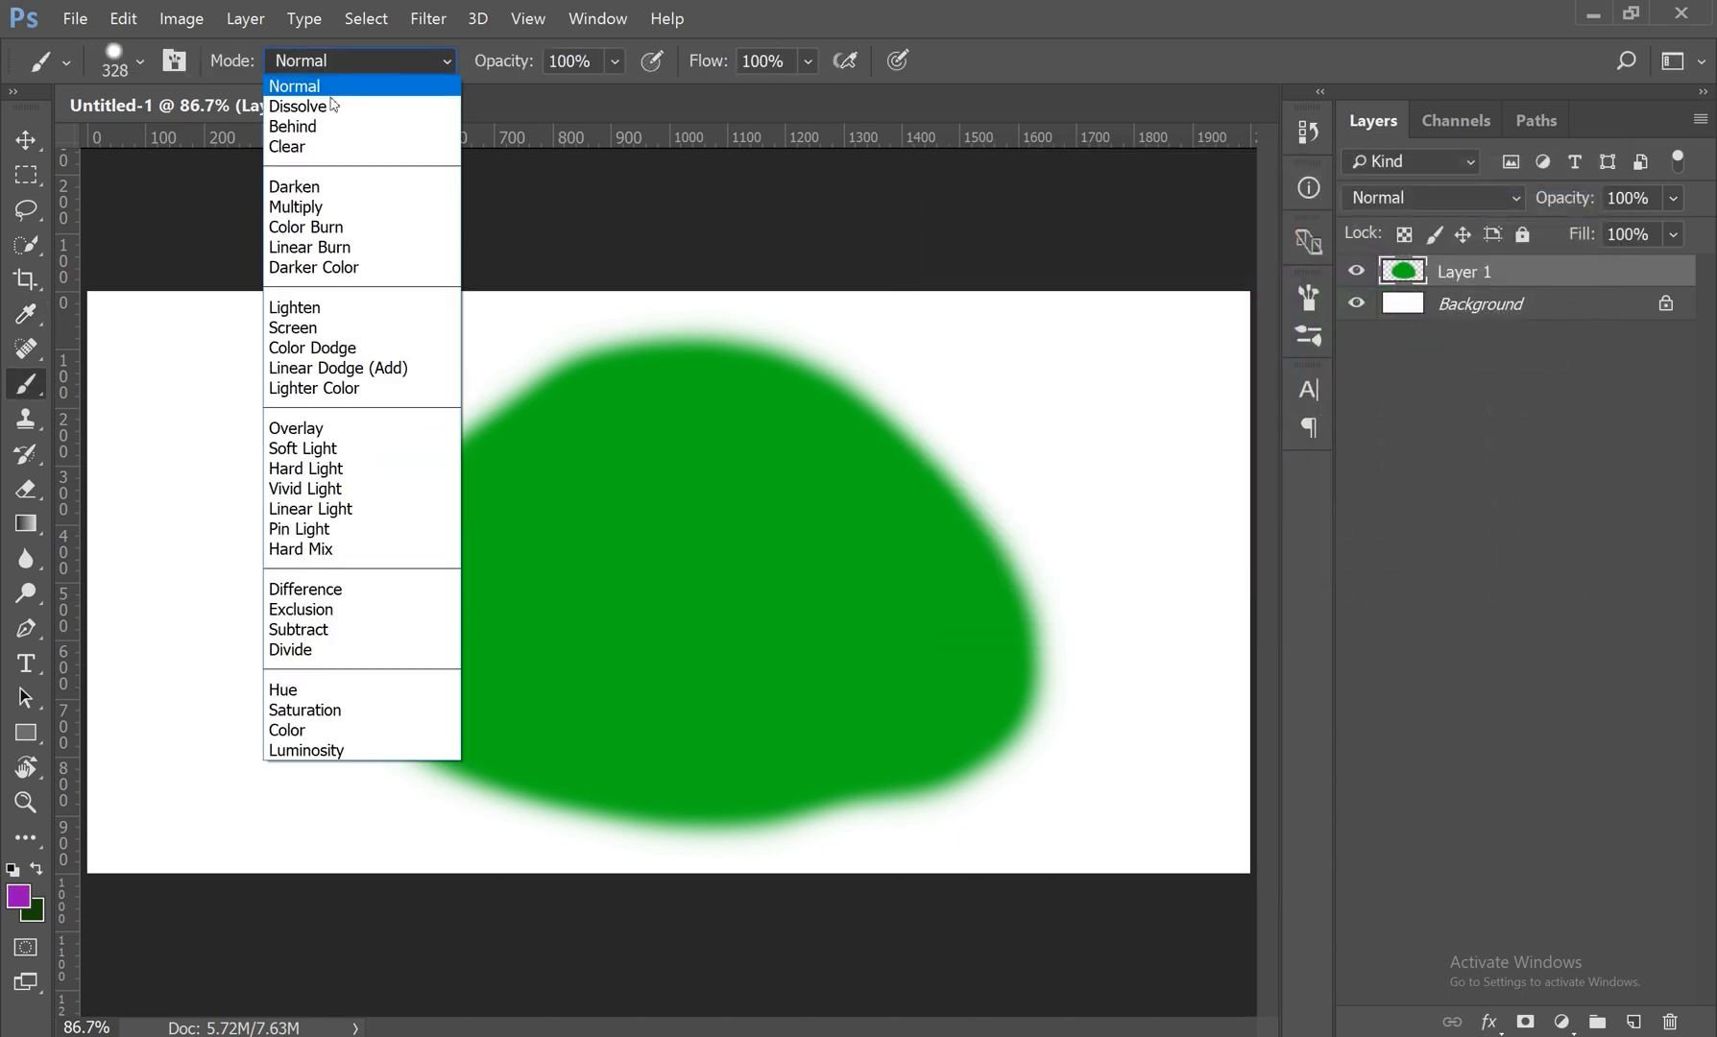
left_click(321, 108)
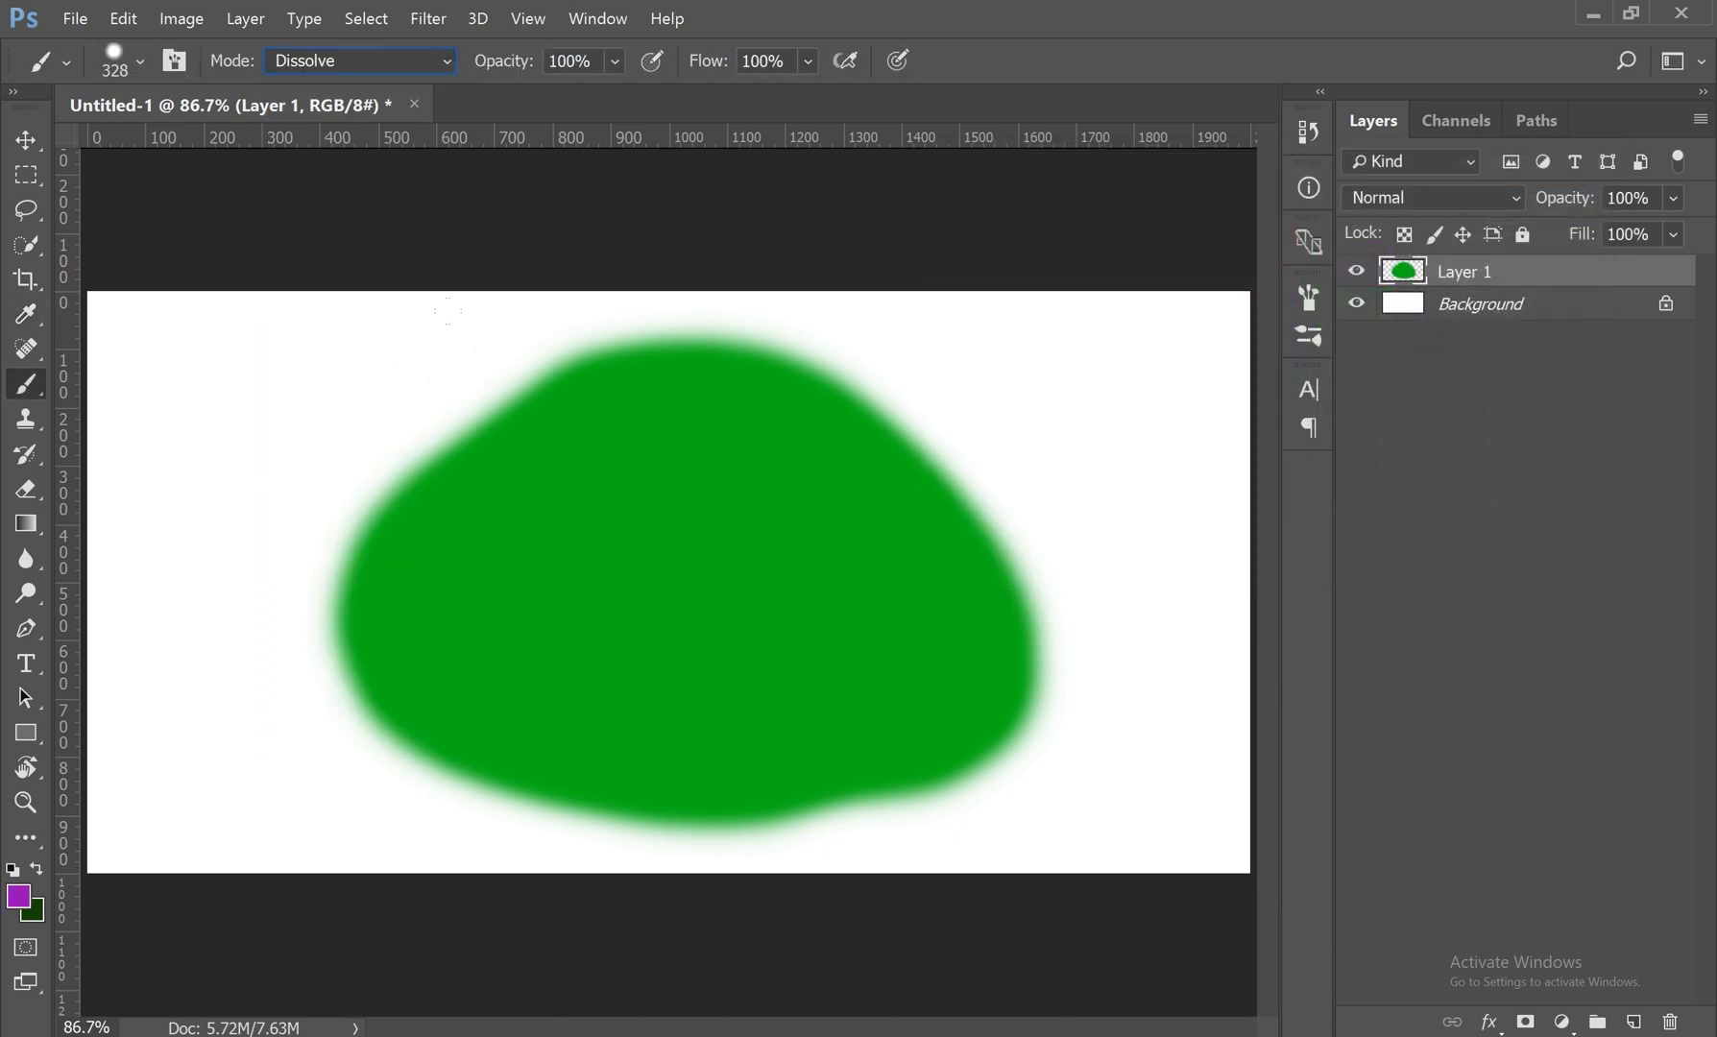
mouse_move(480, 404)
left_mouse_down()
mouse_move(380, 438)
mouse_move(274, 730)
mouse_move(534, 759)
mouse_move(682, 624)
left_mouse_up()
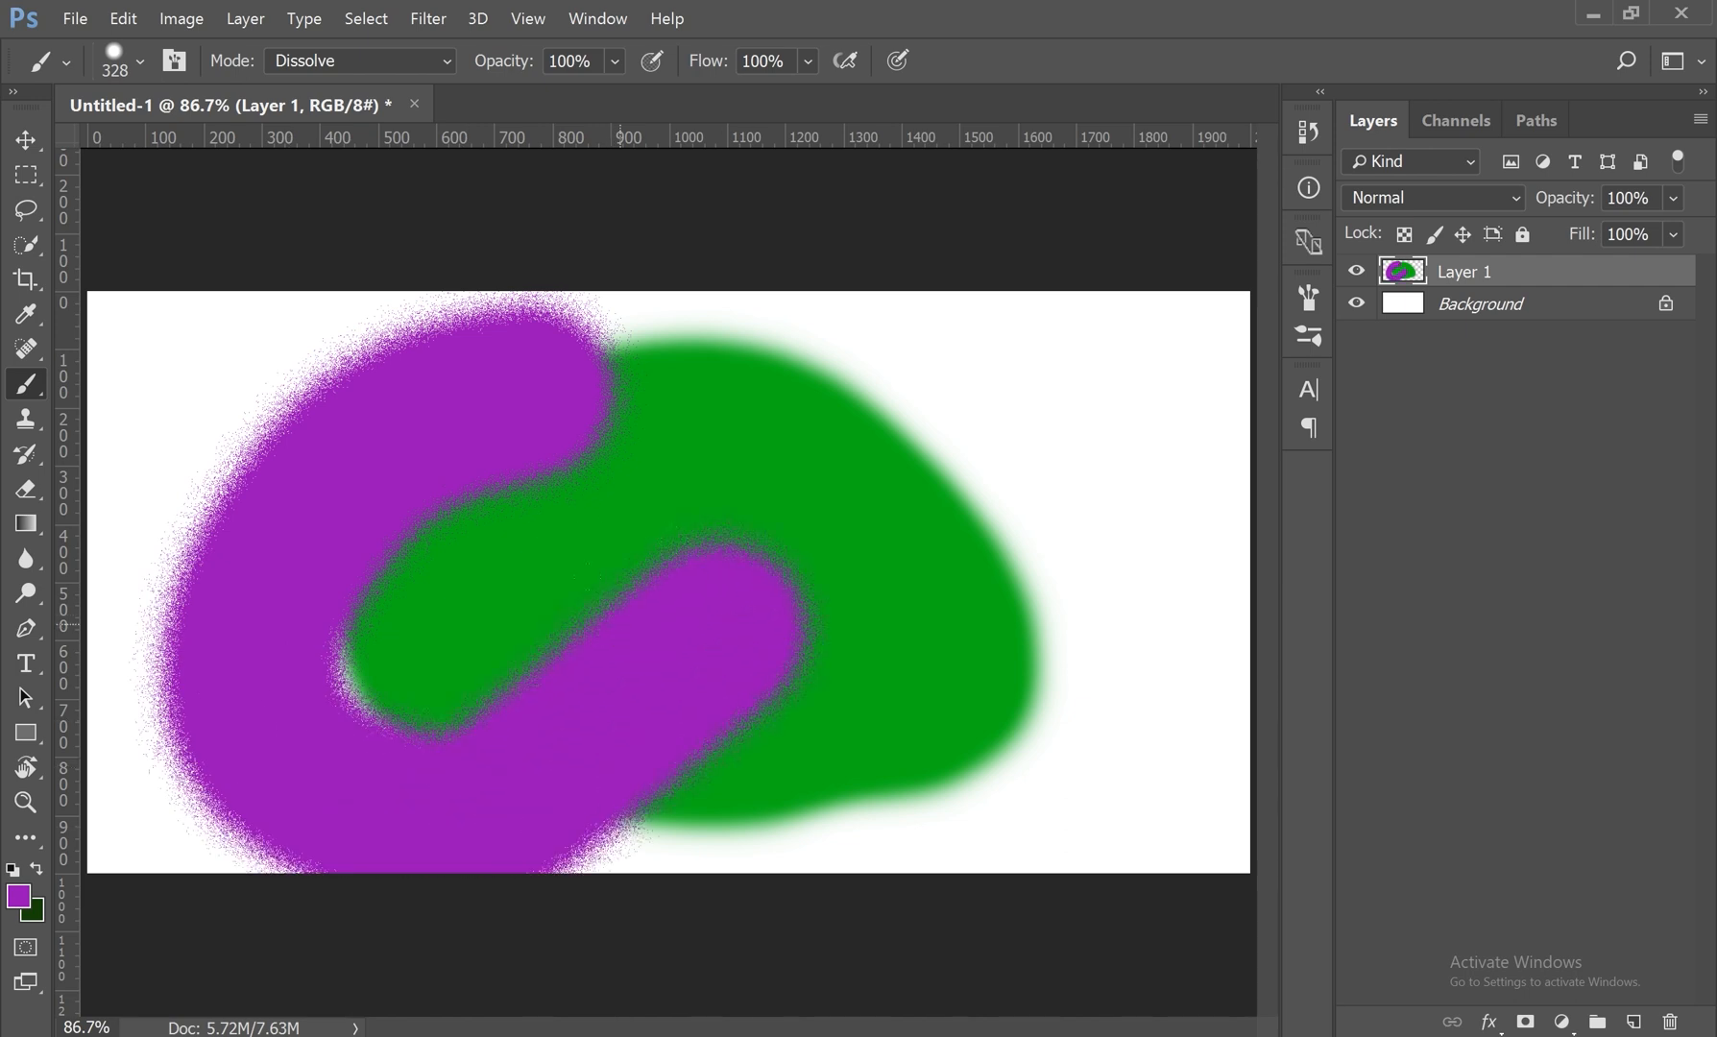
key("z")
left_click_drag(480, 510, 552, 567)
key("b")
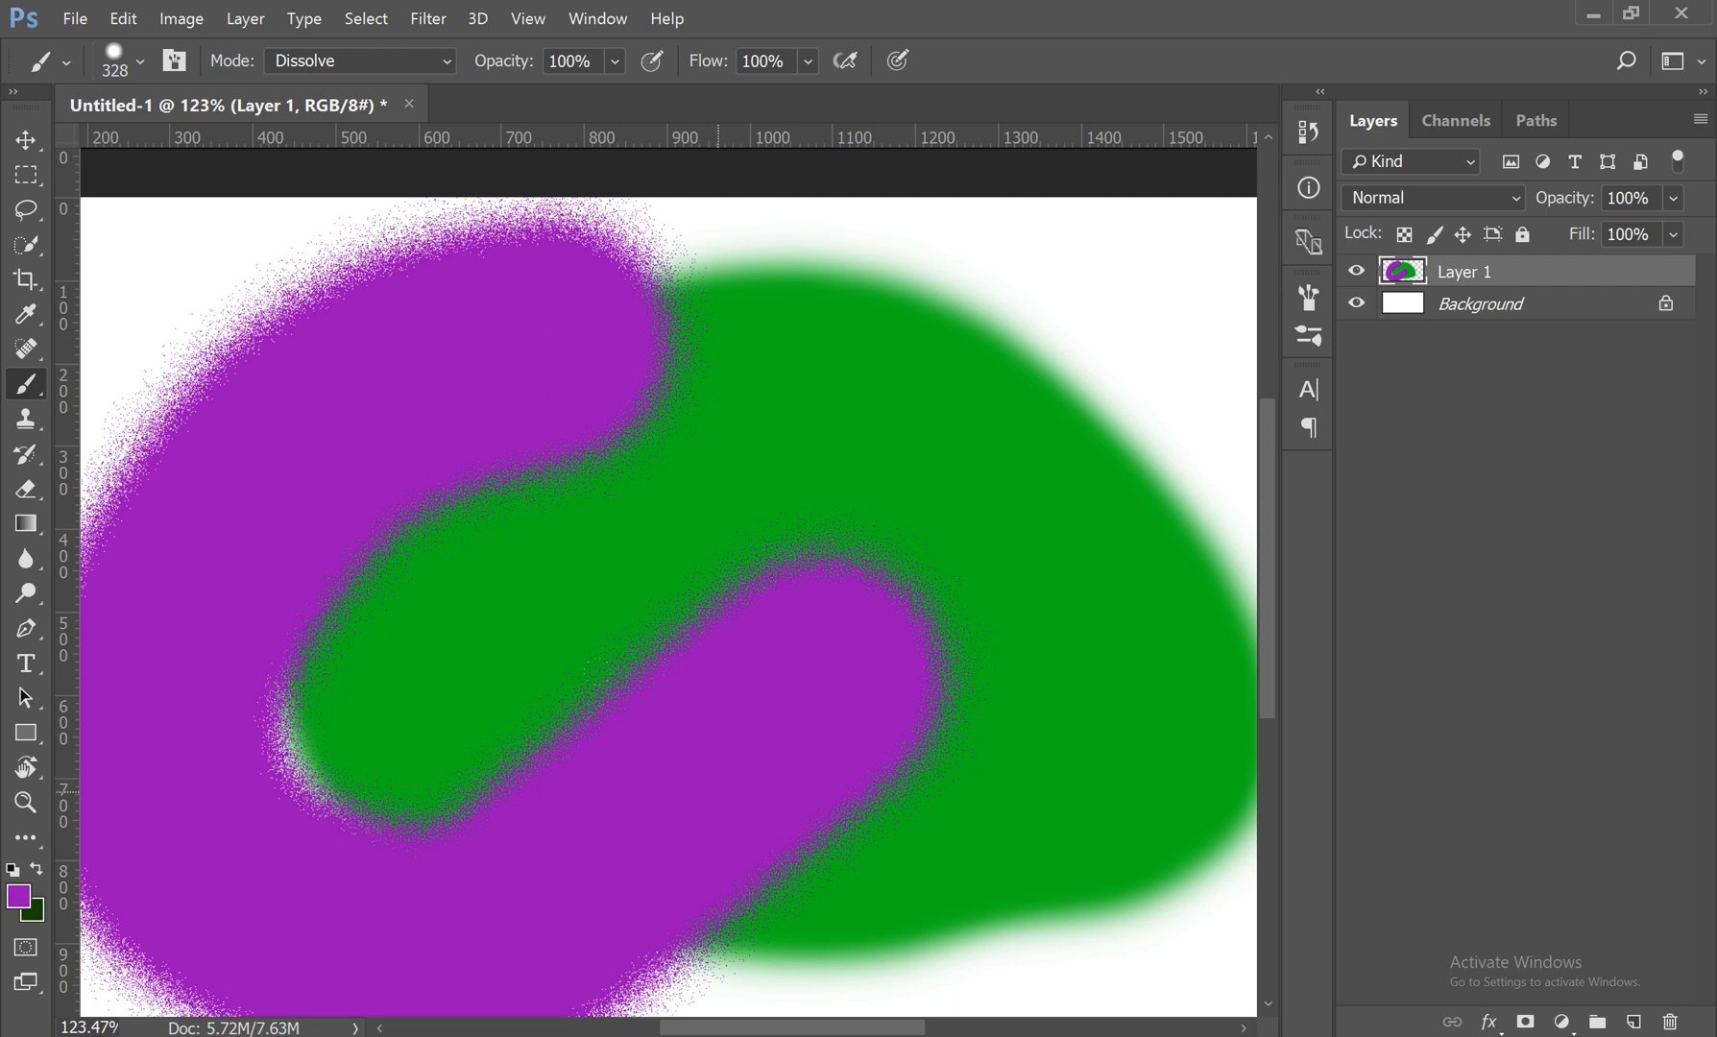
key("ctrl+z")
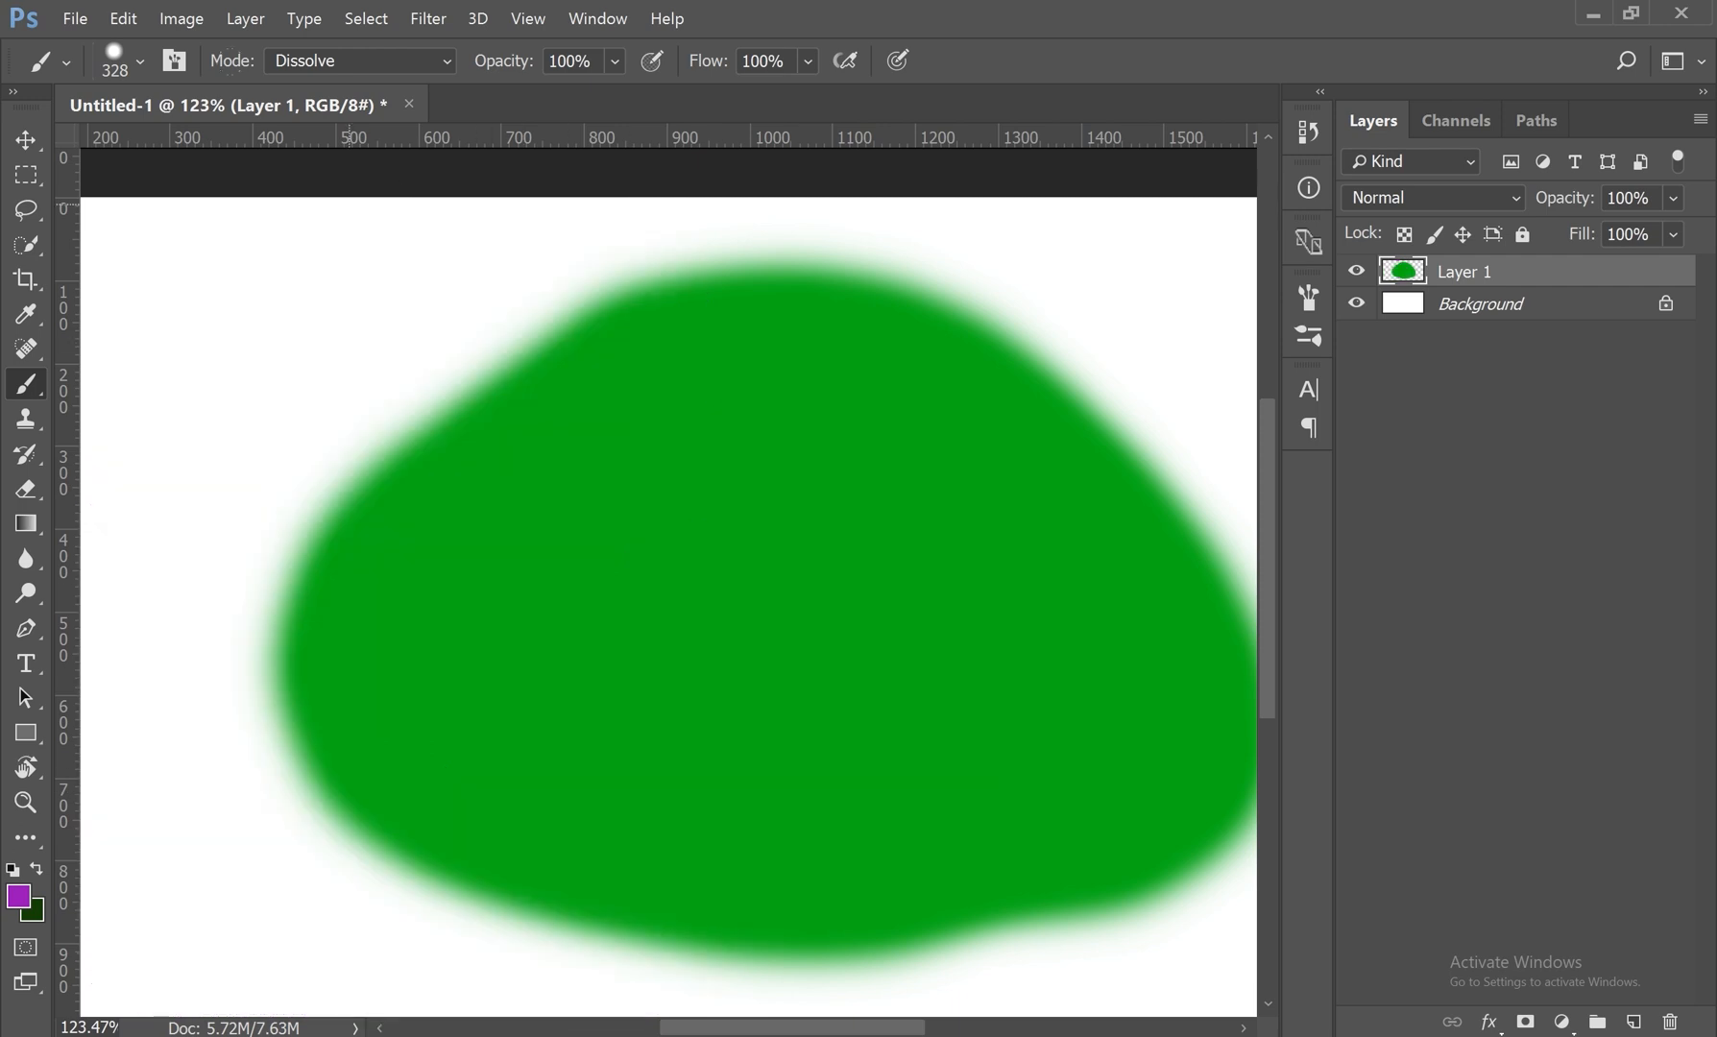
Step: Paint a diagonal purple test stroke across the green blob in Multiply mode and undo it
left_click(337, 66)
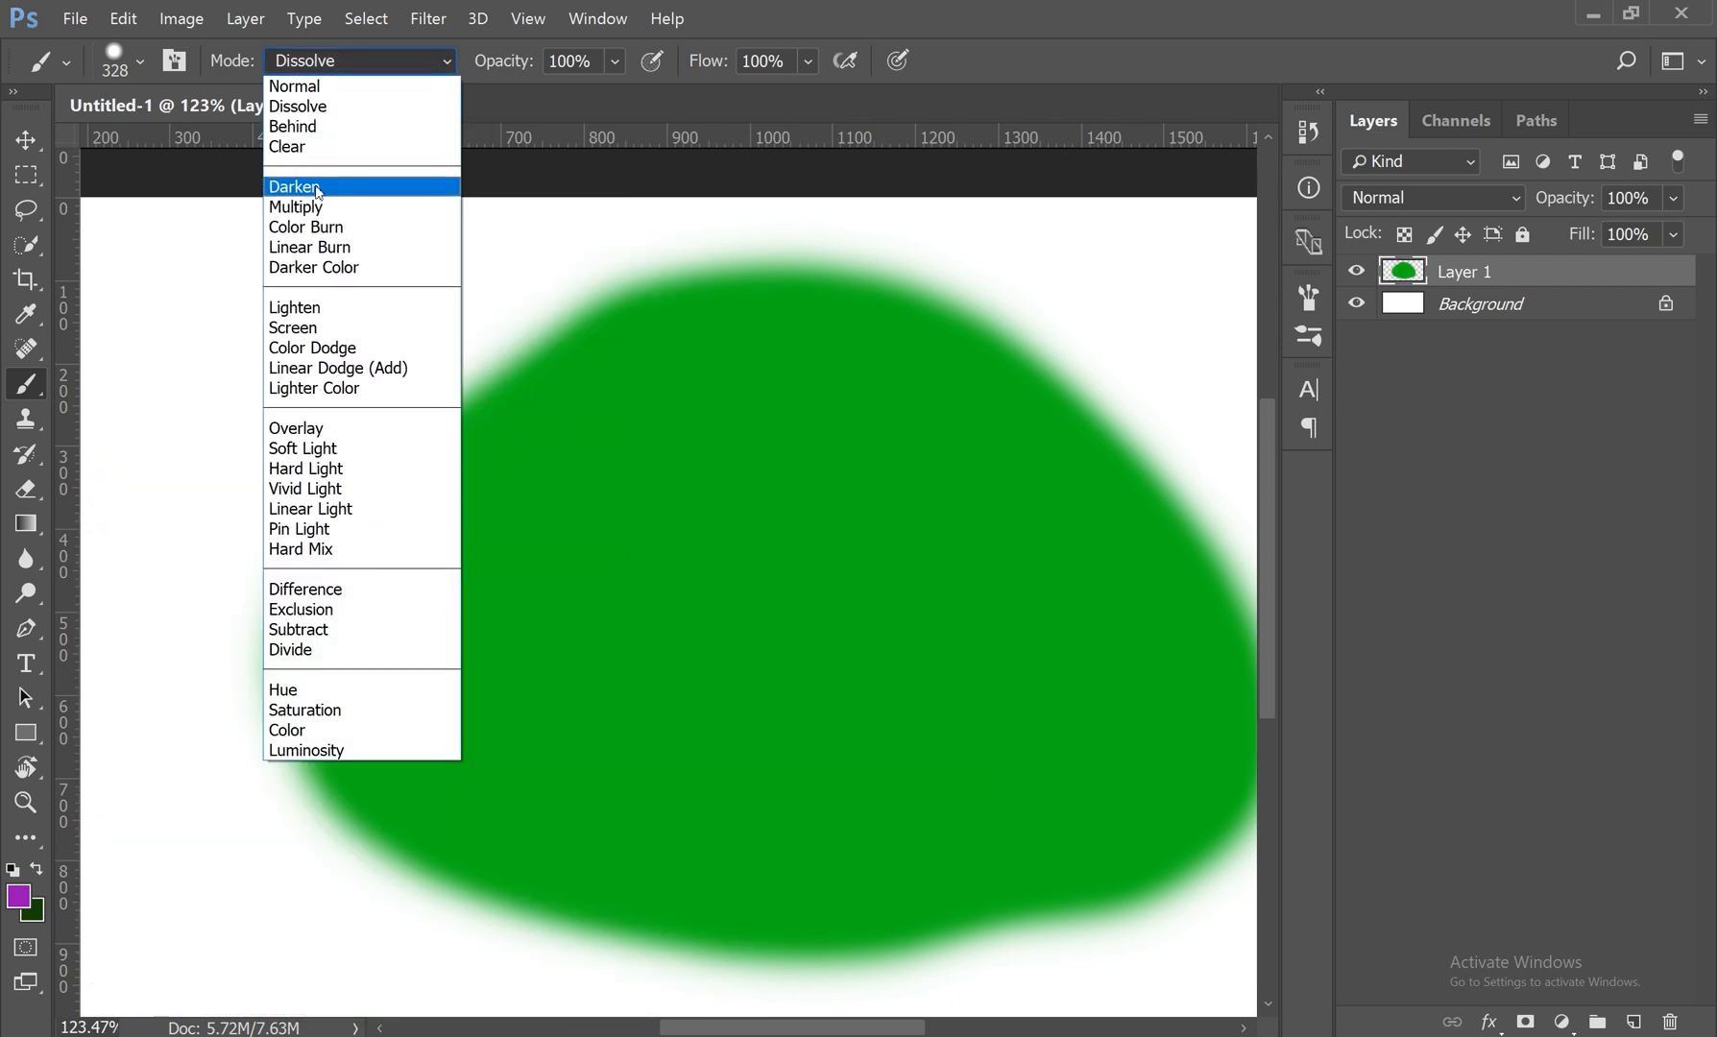
left_click(320, 209)
mouse_move(393, 370)
left_mouse_down()
mouse_move(473, 435)
mouse_move(1008, 744)
left_mouse_up()
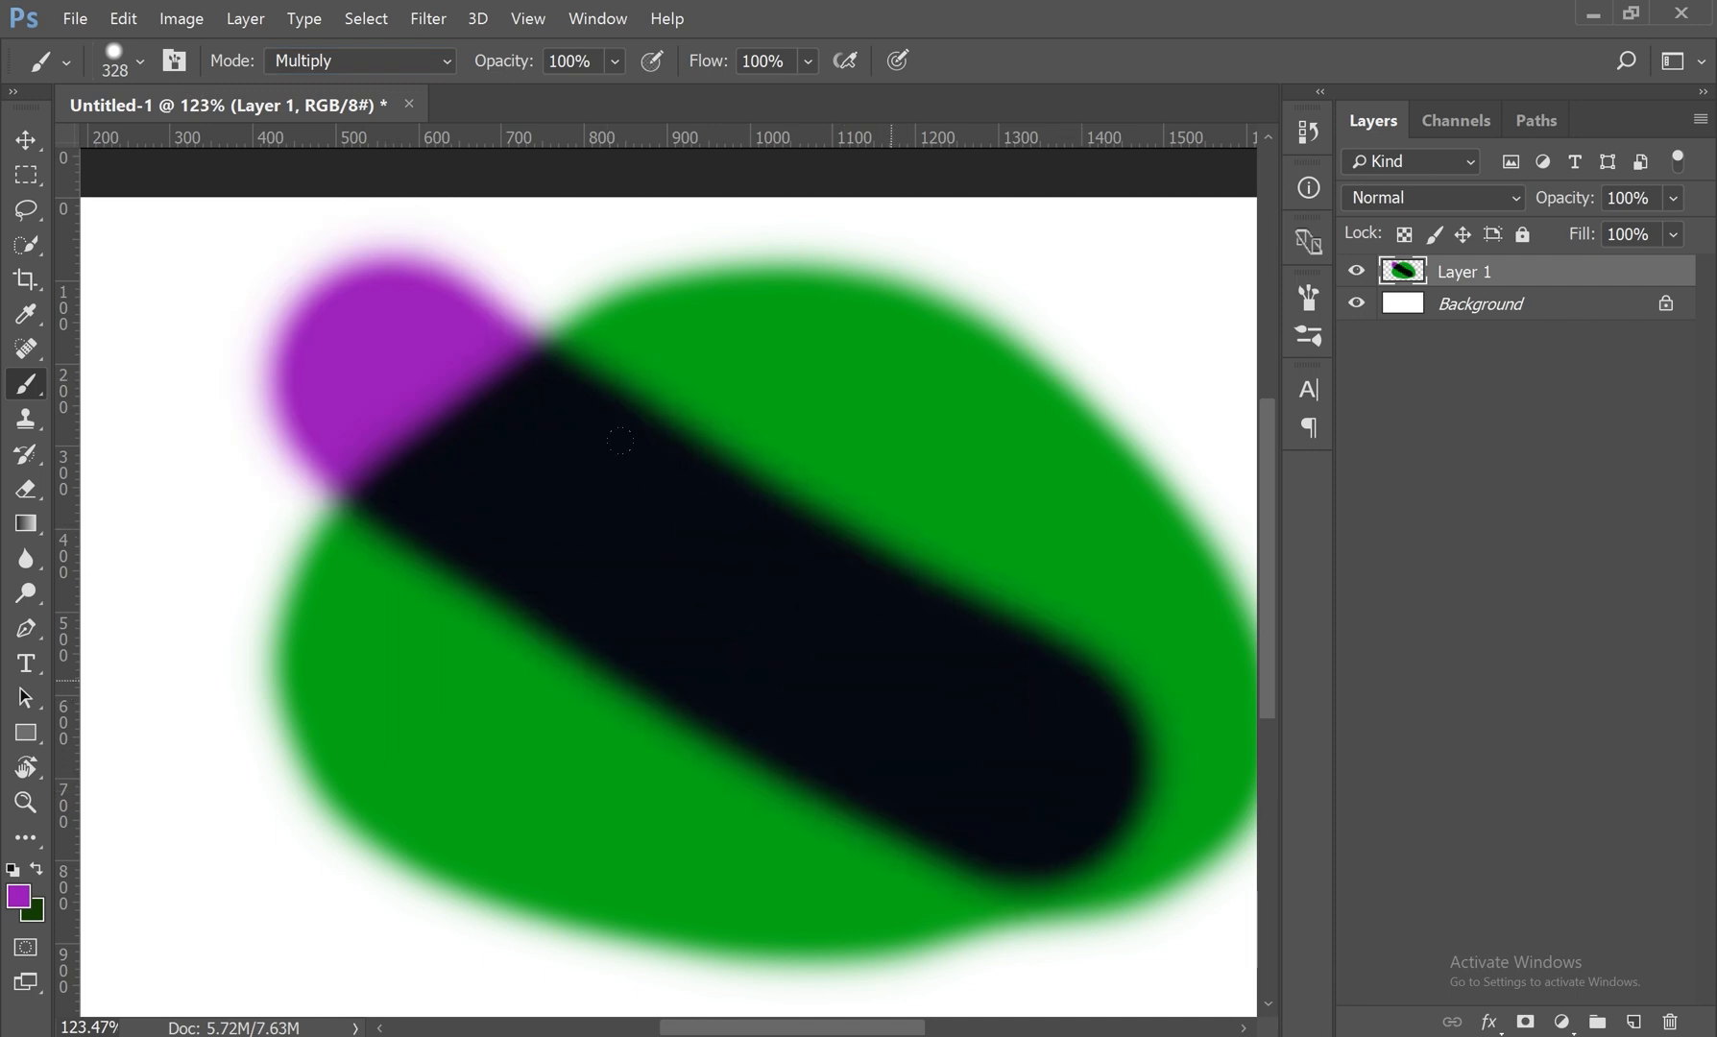
key("ctrl+z")
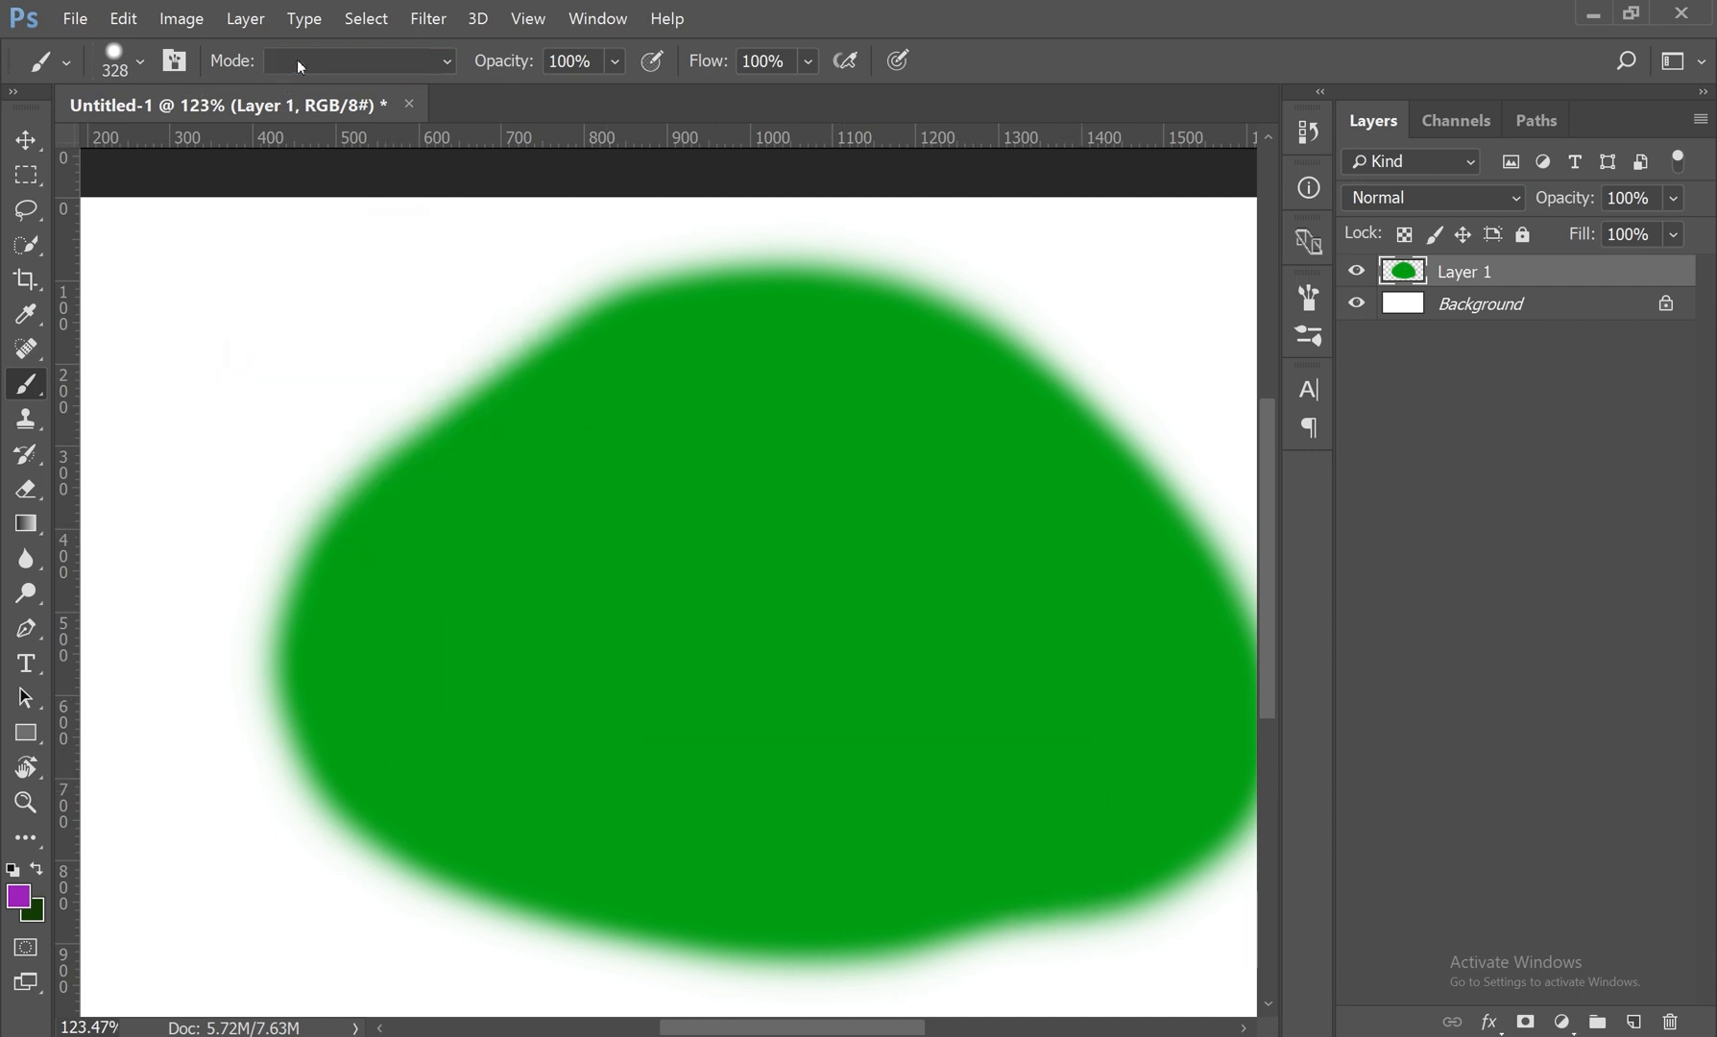
Step: Paint two crossing diagonal purple strokes over the green blob in Overlay mode and undo both
left_click(300, 60)
left_click(307, 428)
mouse_move(441, 346)
left_mouse_down()
mouse_move(629, 533)
mouse_move(1152, 922)
left_mouse_up()
left_click(927, 302)
left_click_drag(927, 293, 437, 923)
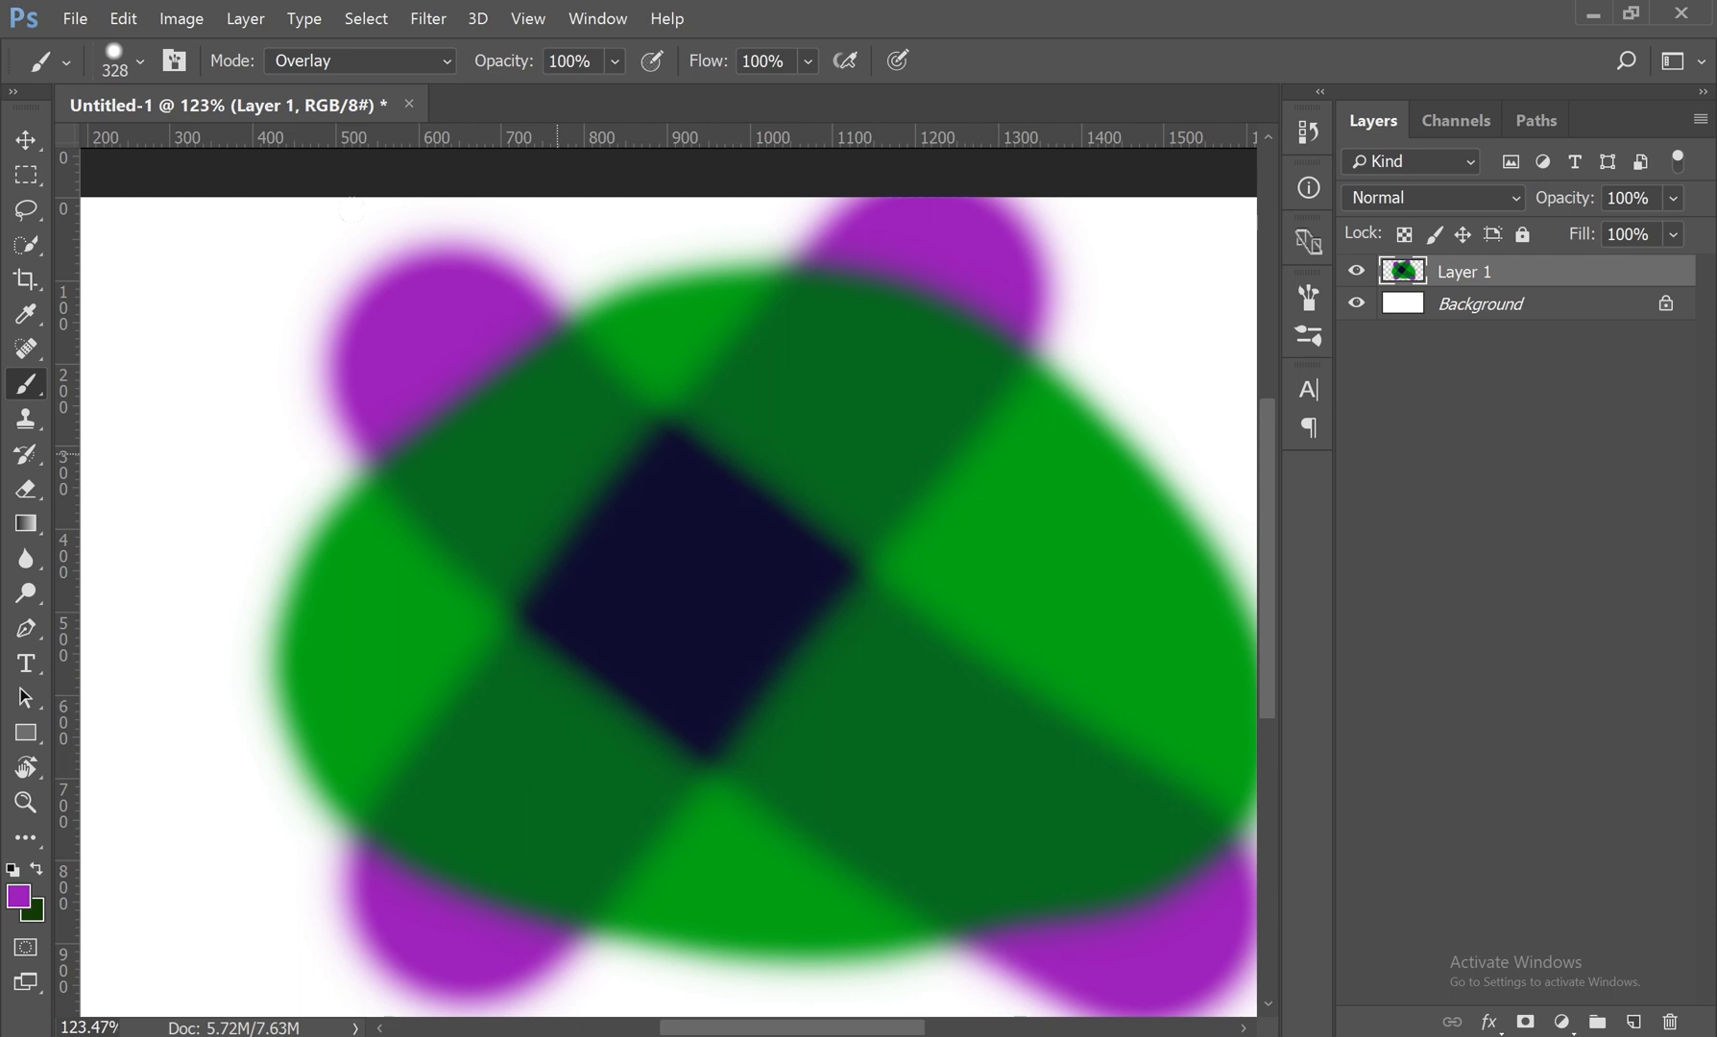
key("ctrl+alt+z")
key("ctrl+alt+z")
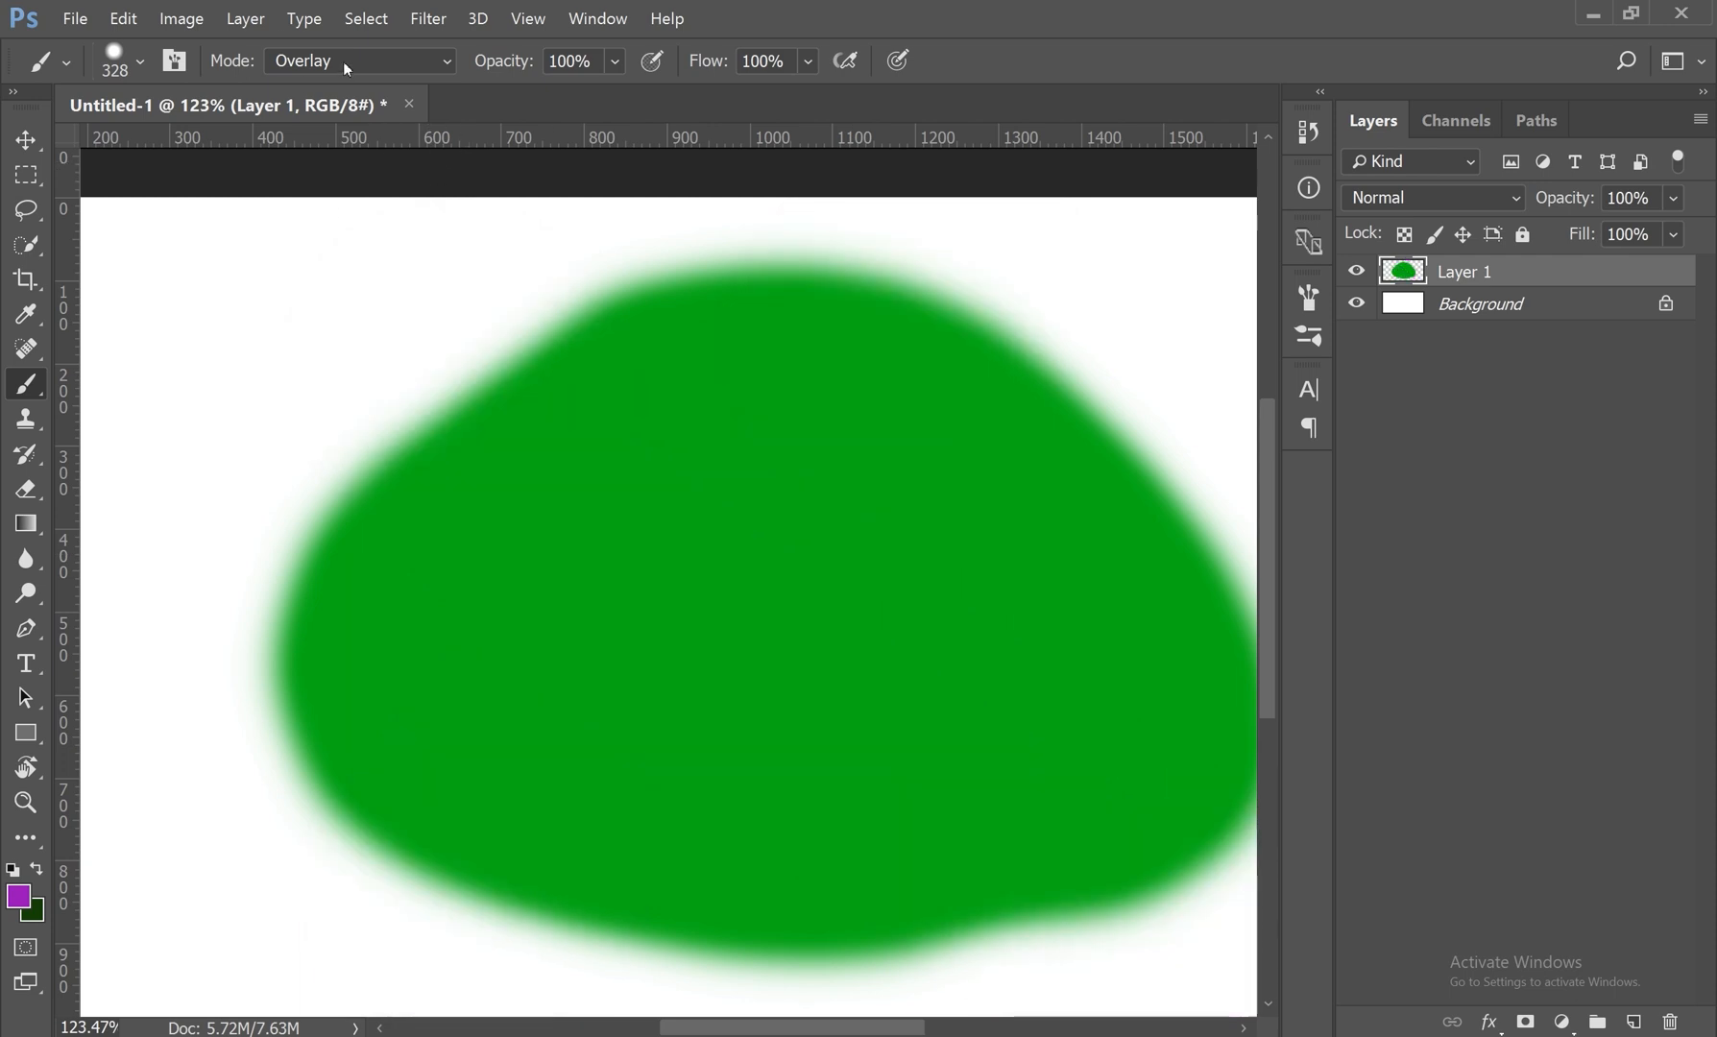
Step: Paint a diagonal purple test stroke over the green blob in Screen mode and undo it
left_click(334, 63)
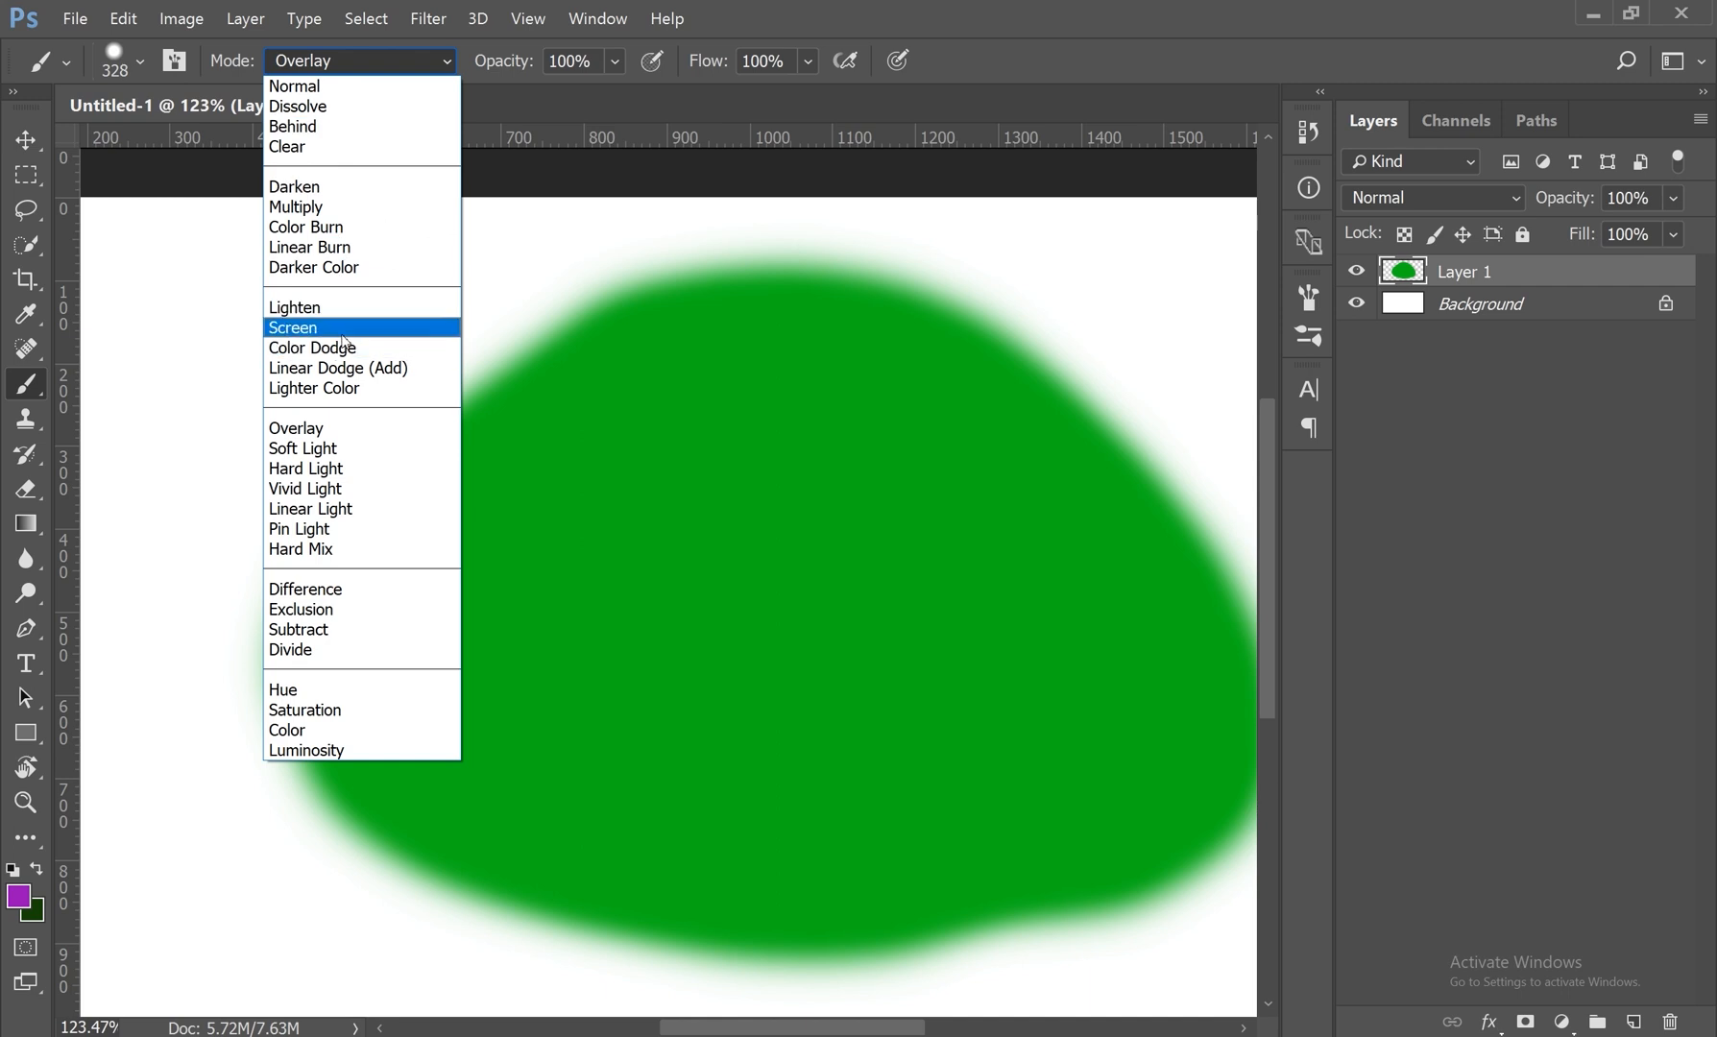
left_click(297, 328)
mouse_move(557, 259)
left_mouse_down()
mouse_move(403, 365)
mouse_move(240, 797)
mouse_move(768, 893)
mouse_move(1057, 595)
left_mouse_up()
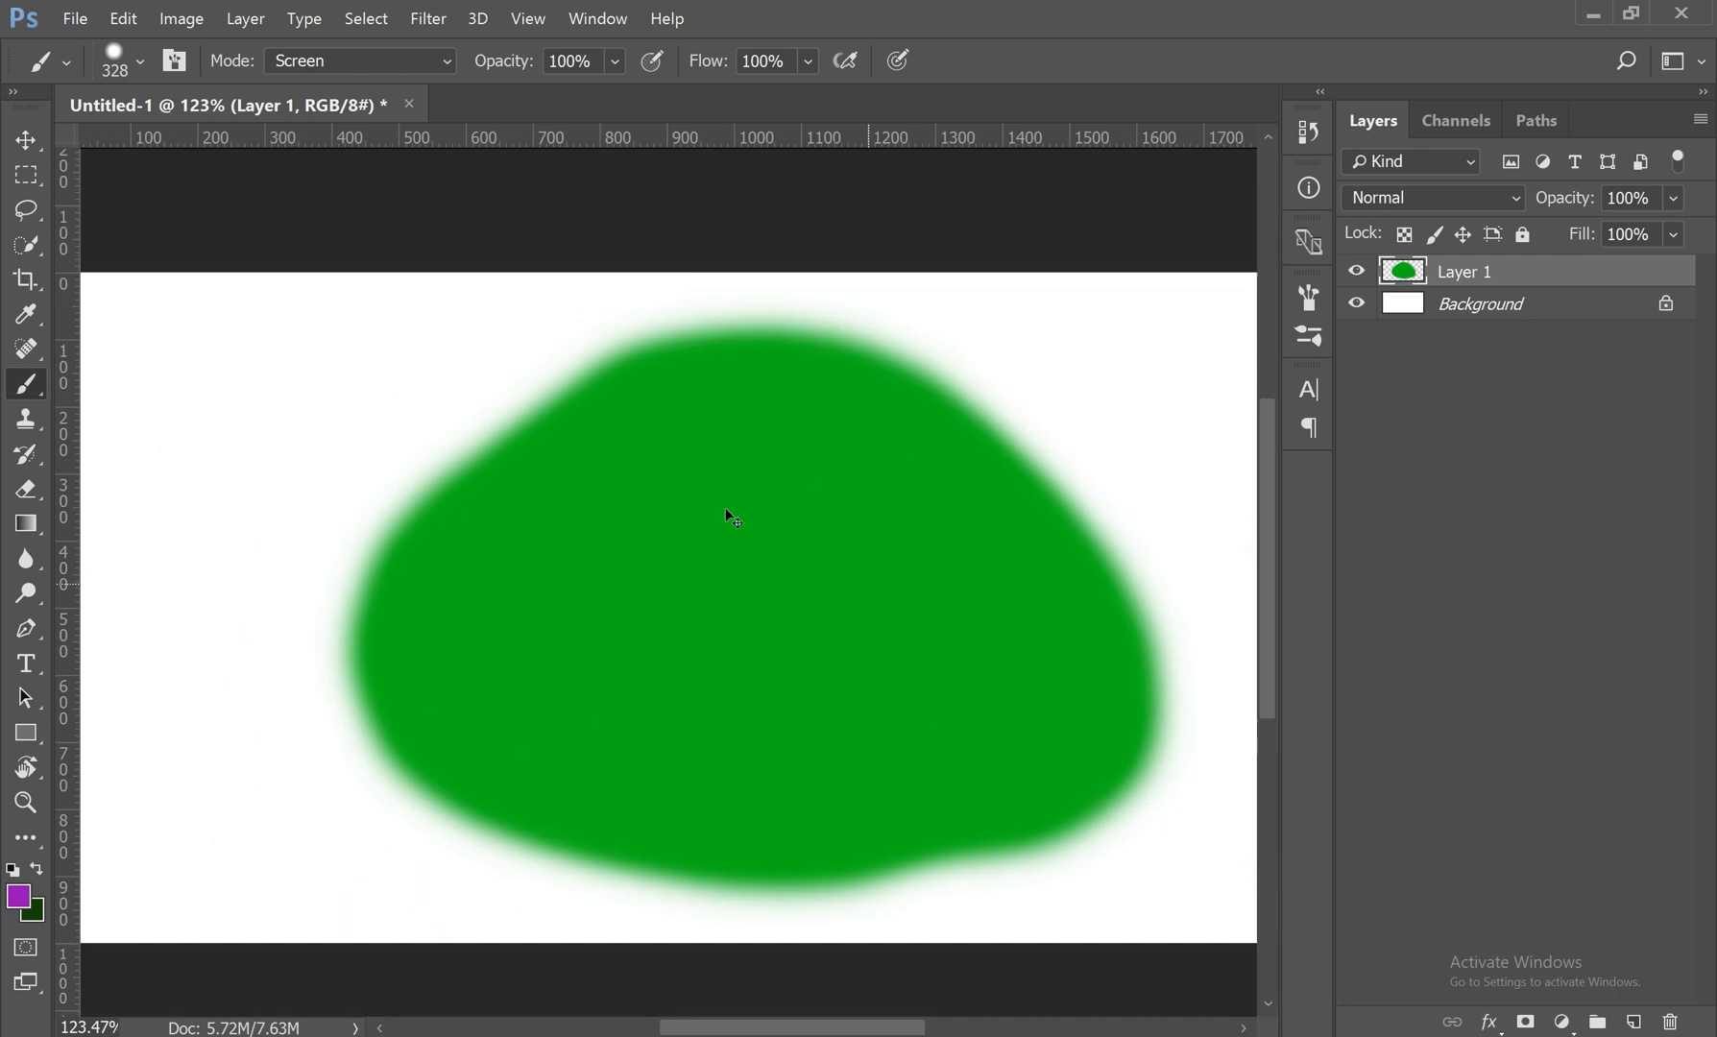
Step: Set the brush mode to Behind and paint purple all around the green blob
key("ctrl+minus")
key("ctrl+minus")
left_click(328, 62)
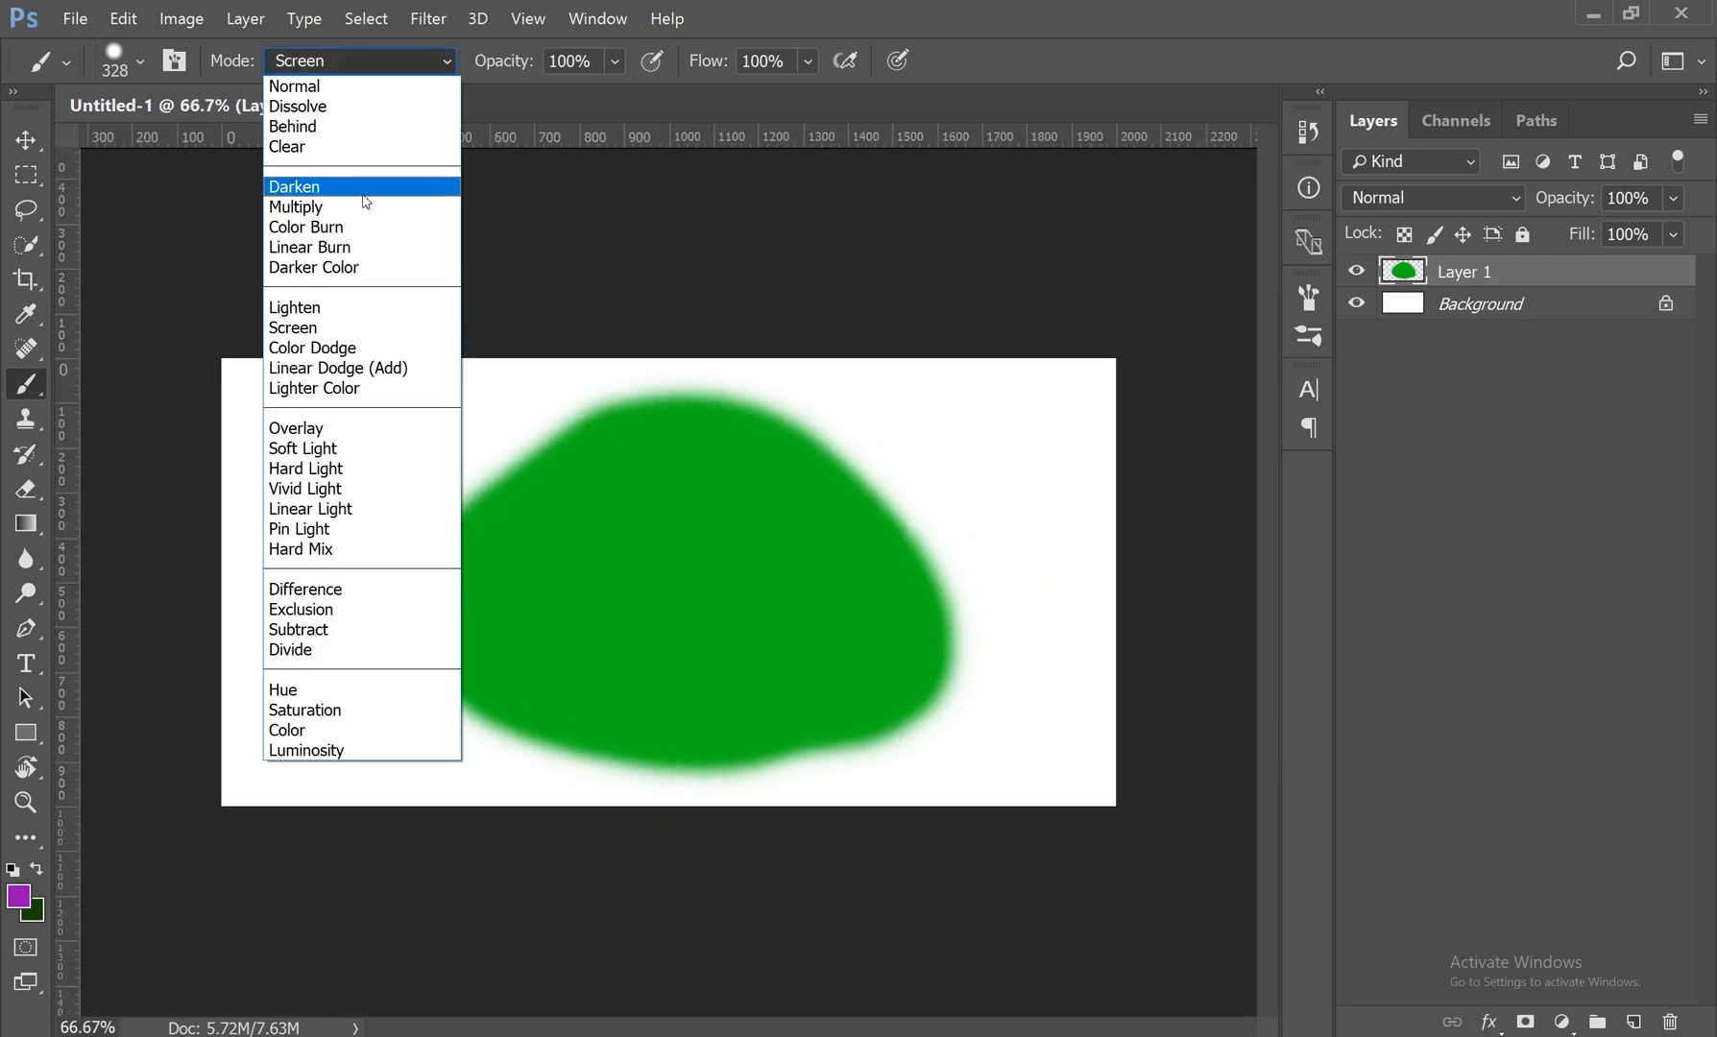
left_click(298, 126)
mouse_move(576, 380)
left_mouse_down()
mouse_move(442, 461)
mouse_move(486, 646)
mouse_move(936, 716)
mouse_move(721, 403)
mouse_move(537, 365)
mouse_move(735, 357)
mouse_move(562, 339)
left_mouse_up()
mouse_move(386, 543)
left_mouse_down()
mouse_move(1056, 615)
mouse_move(299, 491)
mouse_move(1066, 596)
mouse_move(1079, 442)
mouse_move(1016, 479)
left_mouse_up()
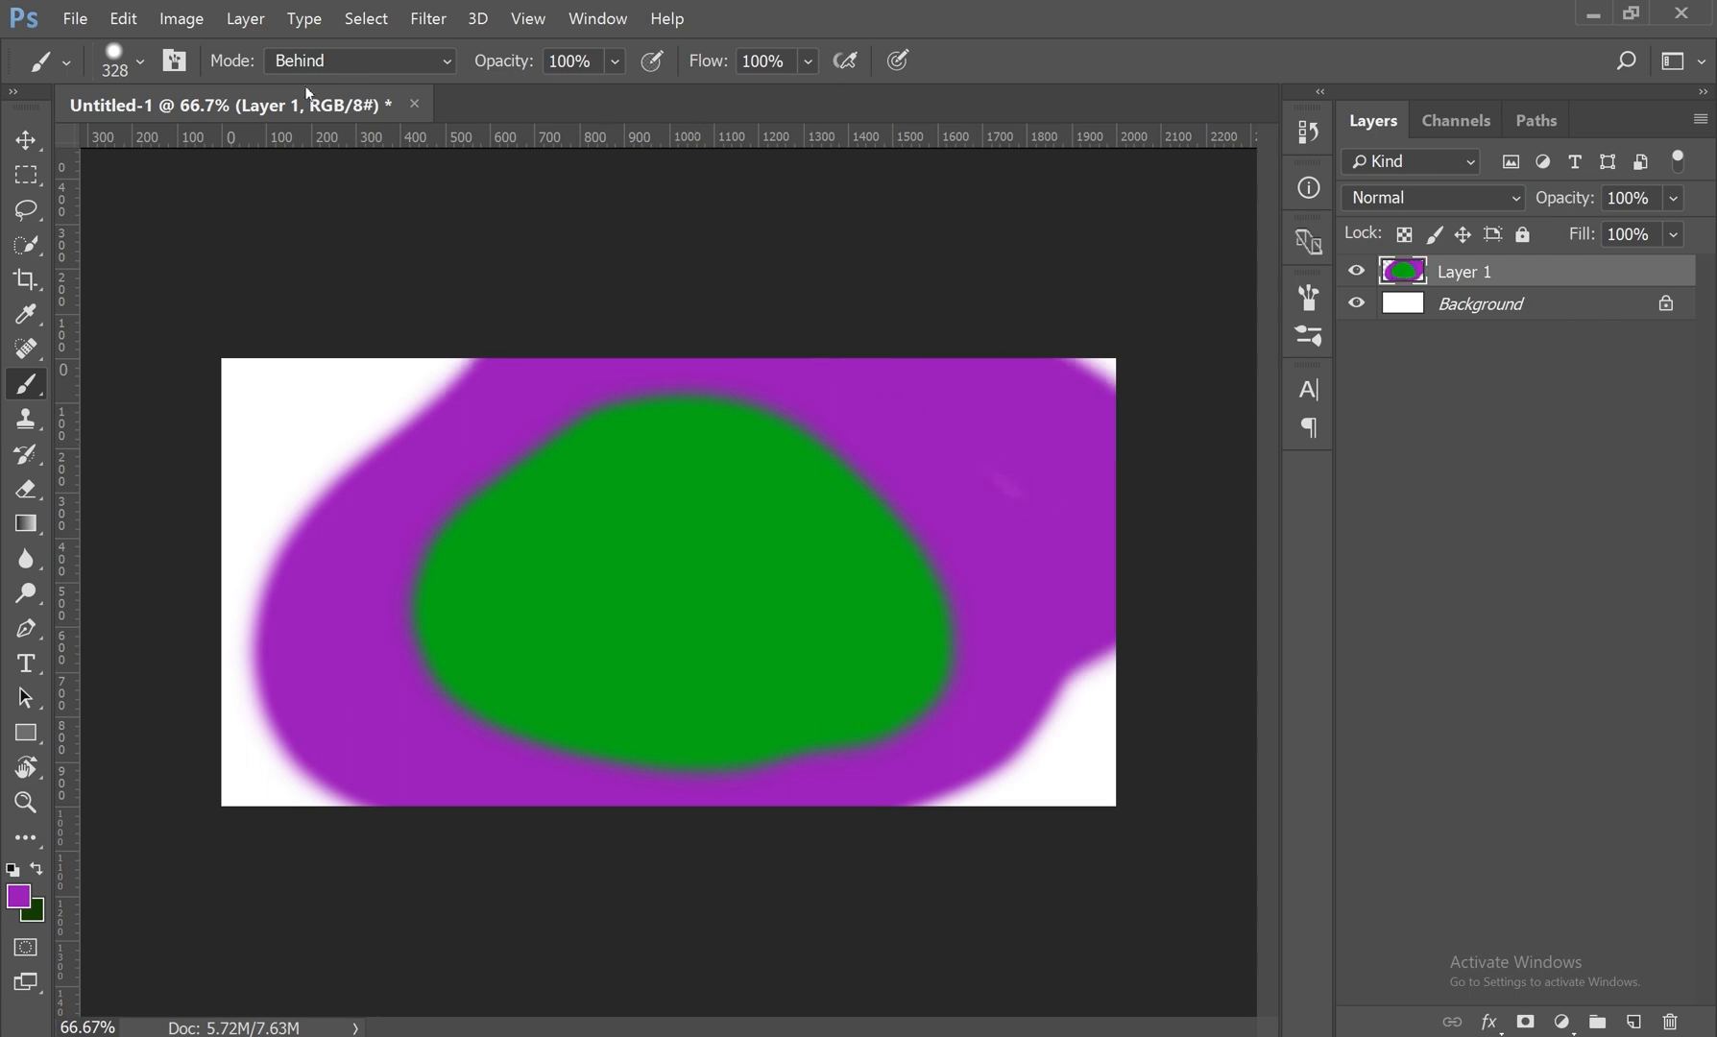
Step: Set the brush mode to Hue and paint crossing diagonal strokes over the green blob
left_click(354, 60)
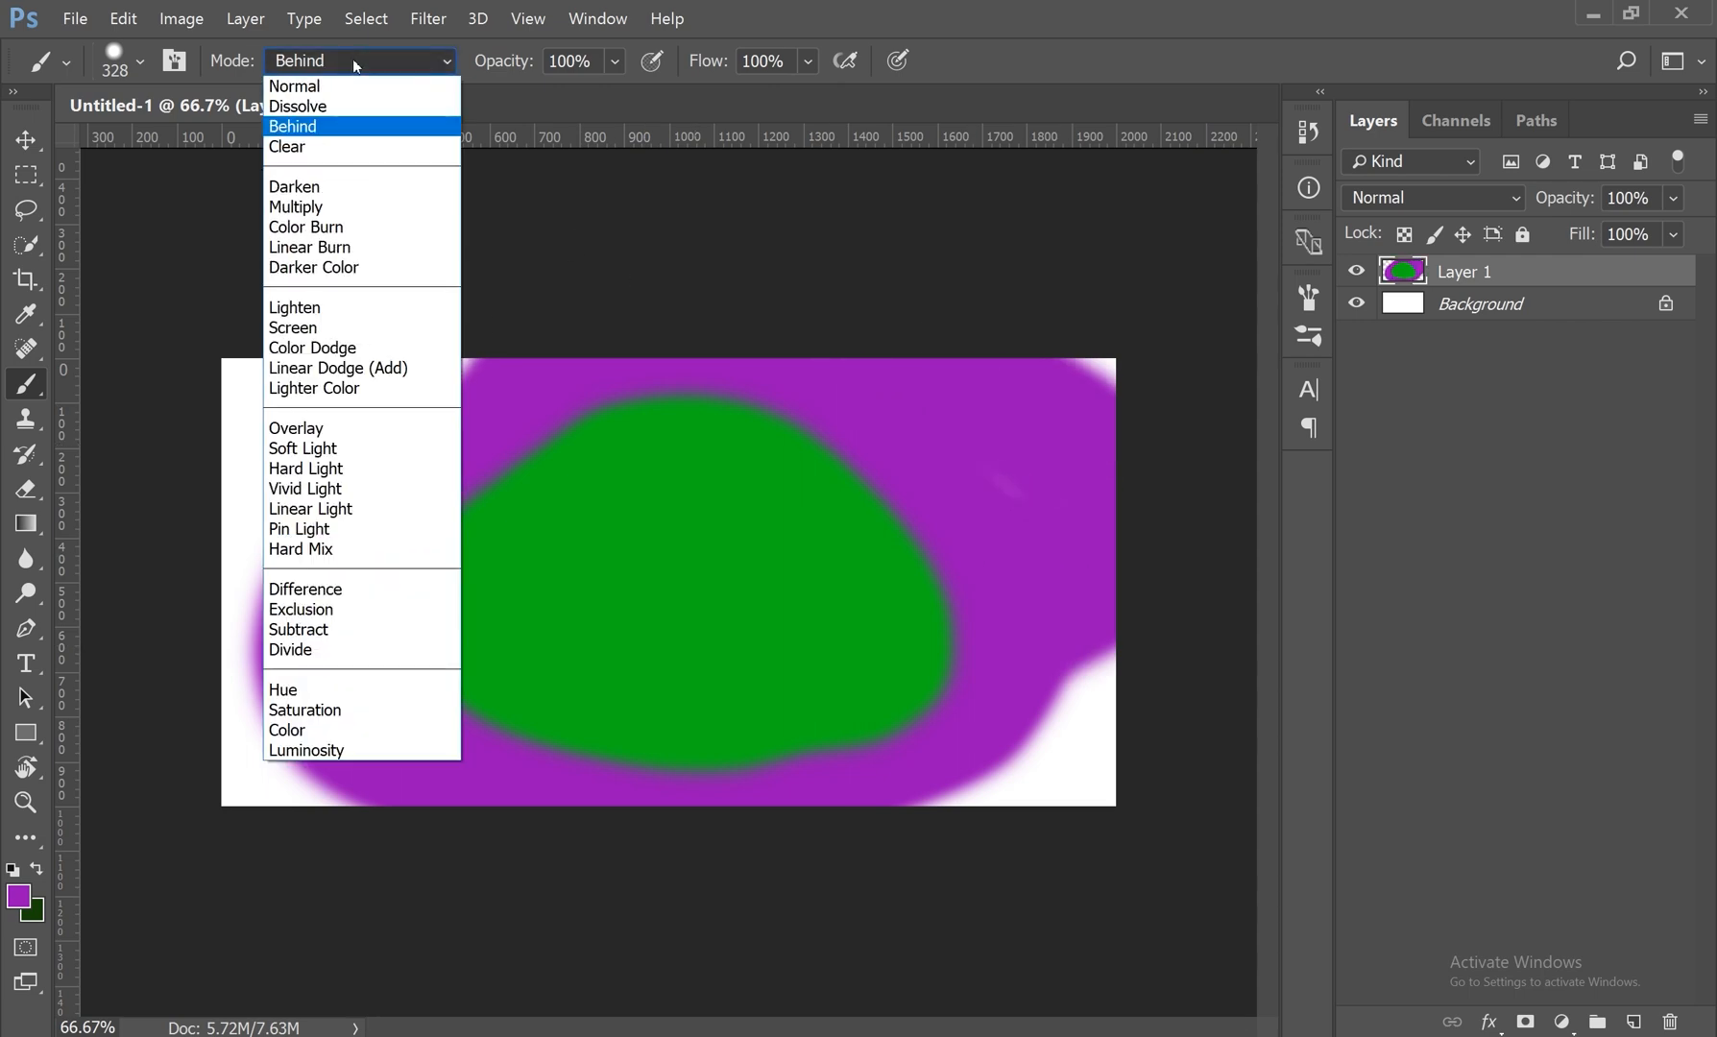
left_click(341, 690)
mouse_move(388, 442)
left_mouse_down()
mouse_move(898, 735)
mouse_move(970, 797)
left_mouse_up()
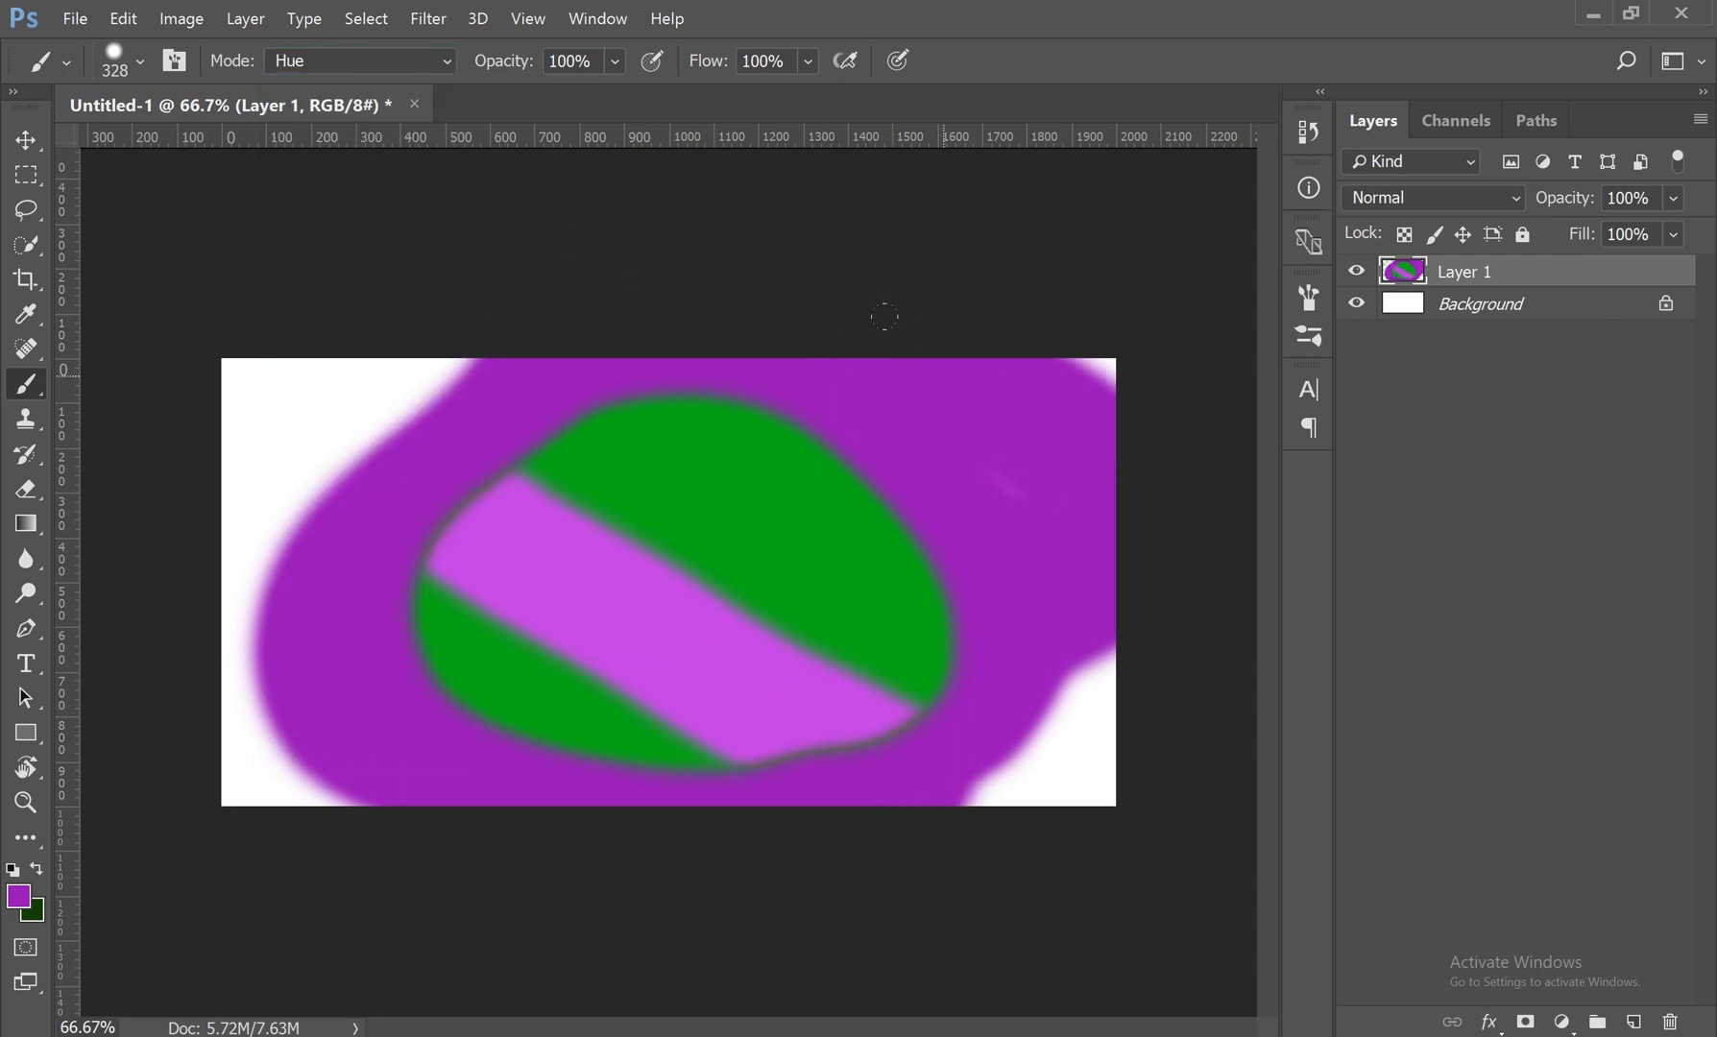
Step: Set the brush mode to Exclusion and the foreground color to blue #0b3fb7
left_click(326, 63)
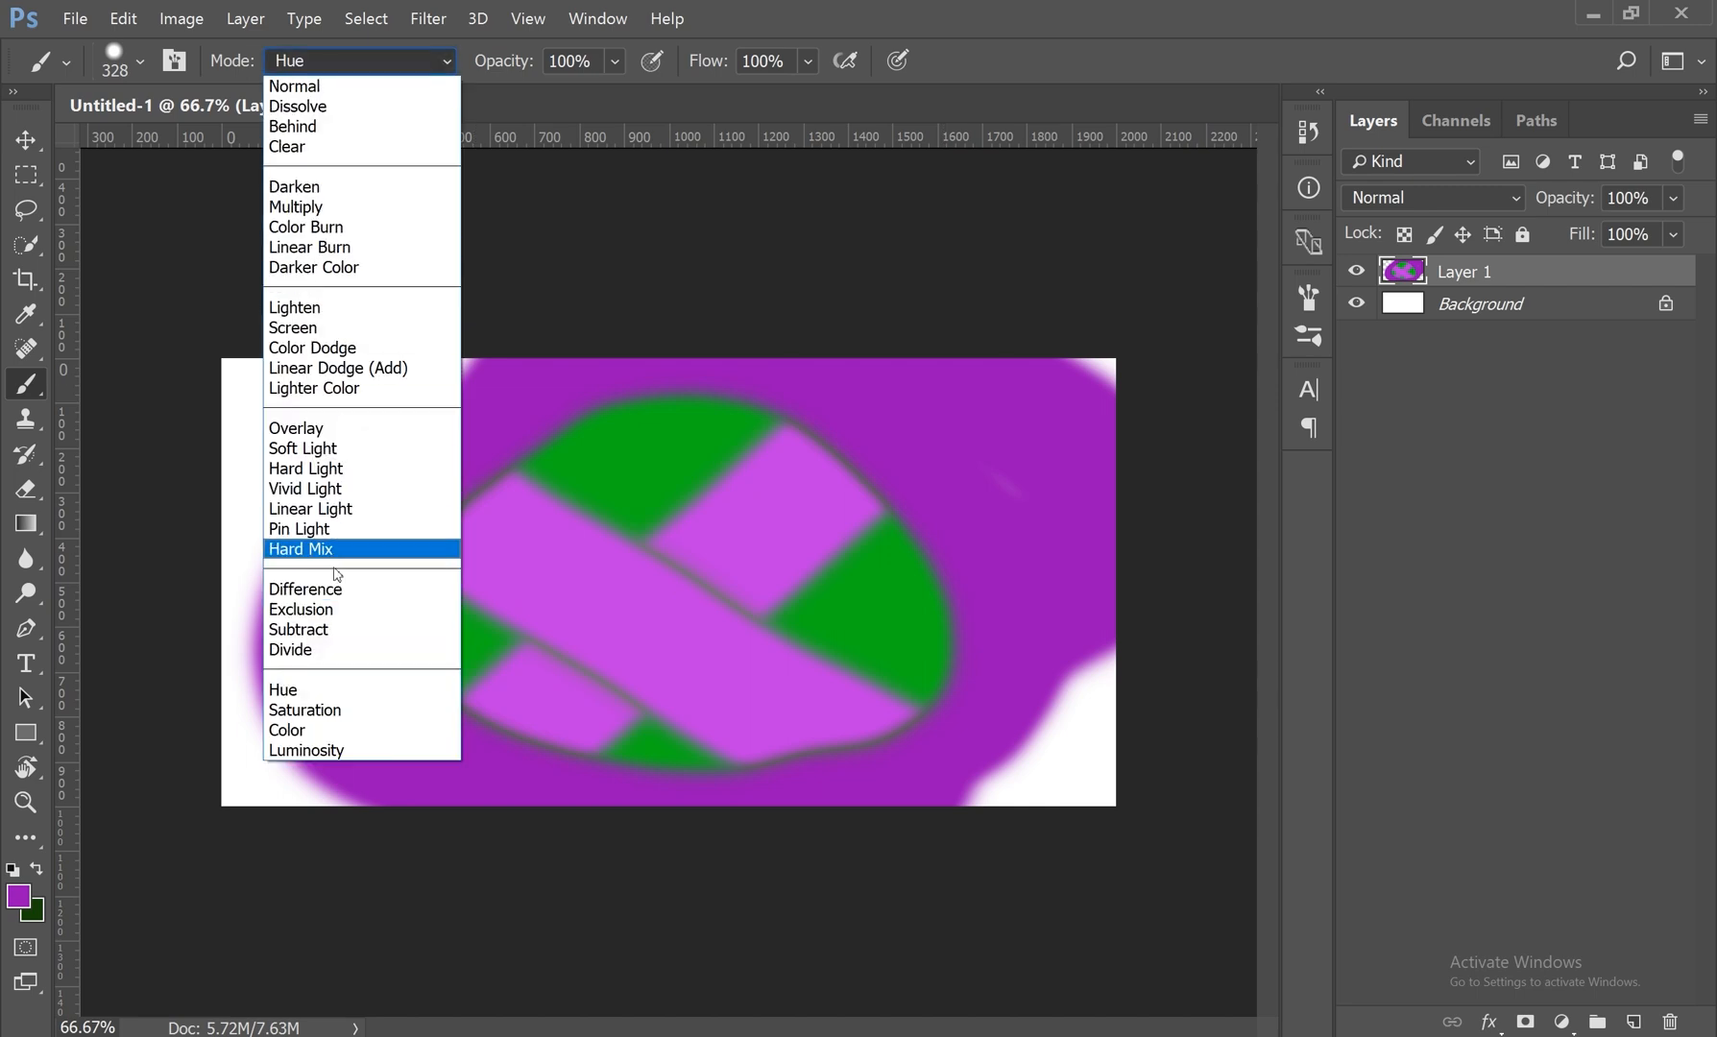
left_click(317, 601)
left_click(18, 896)
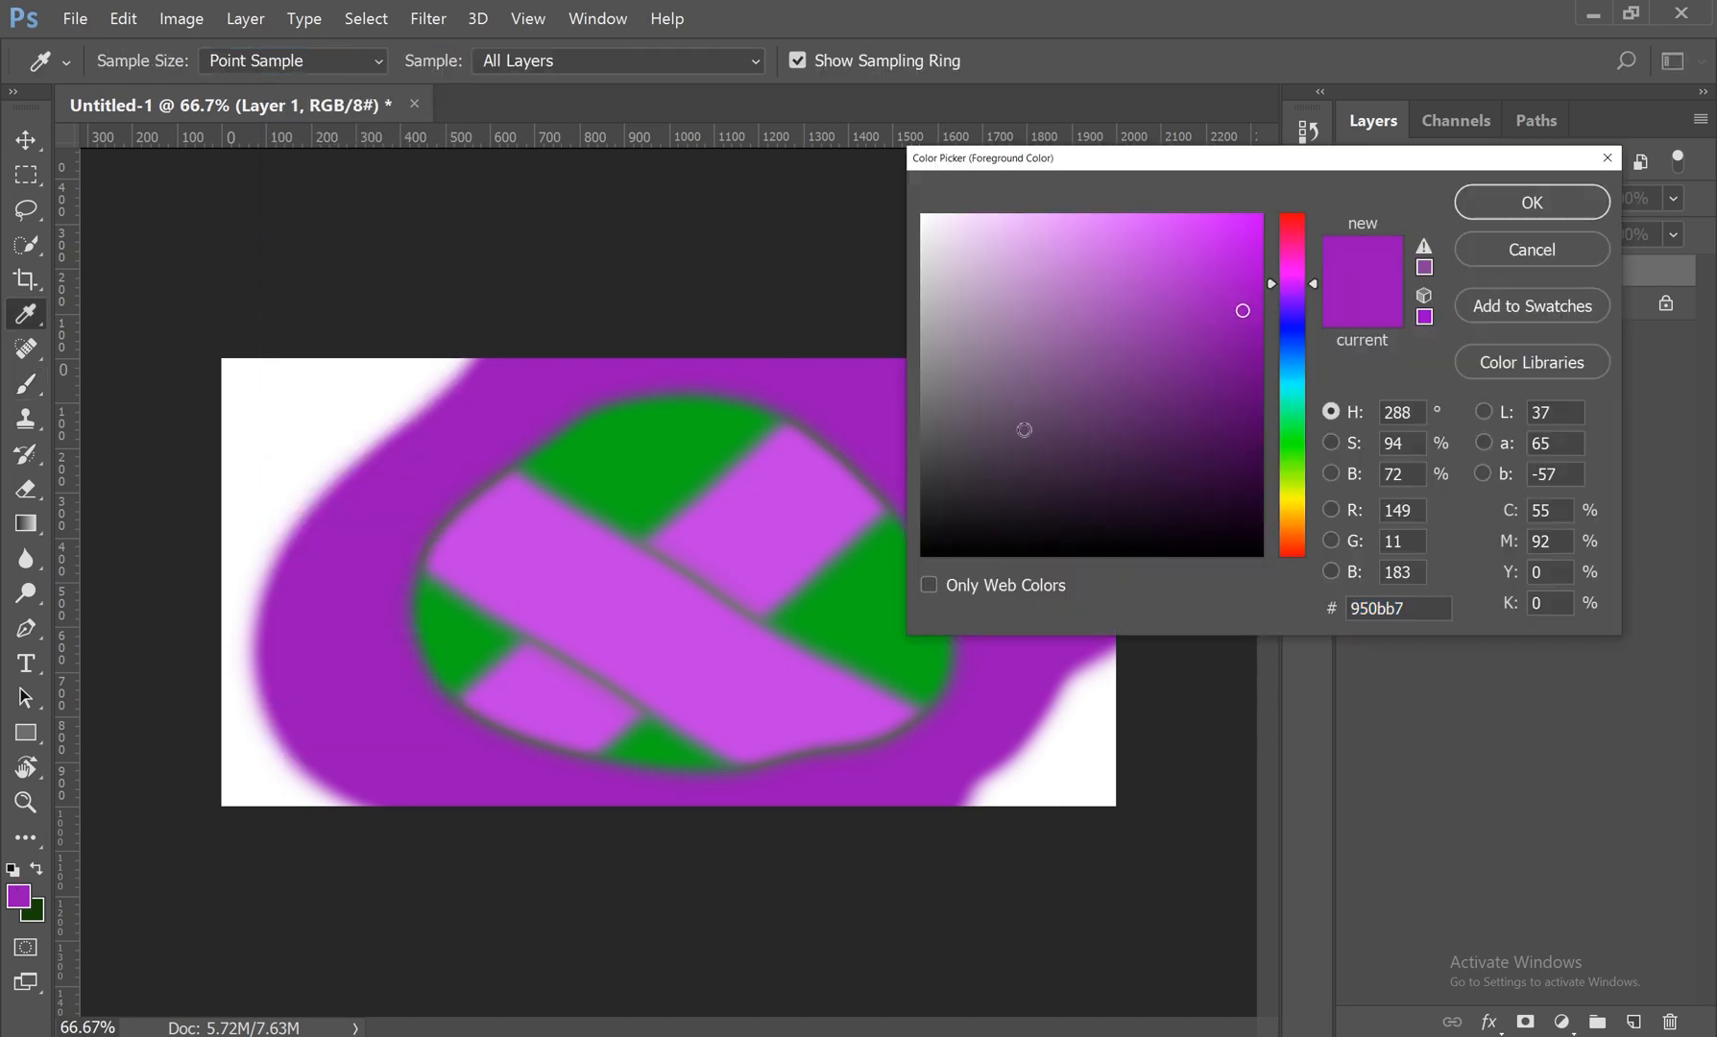
left_click(1292, 347)
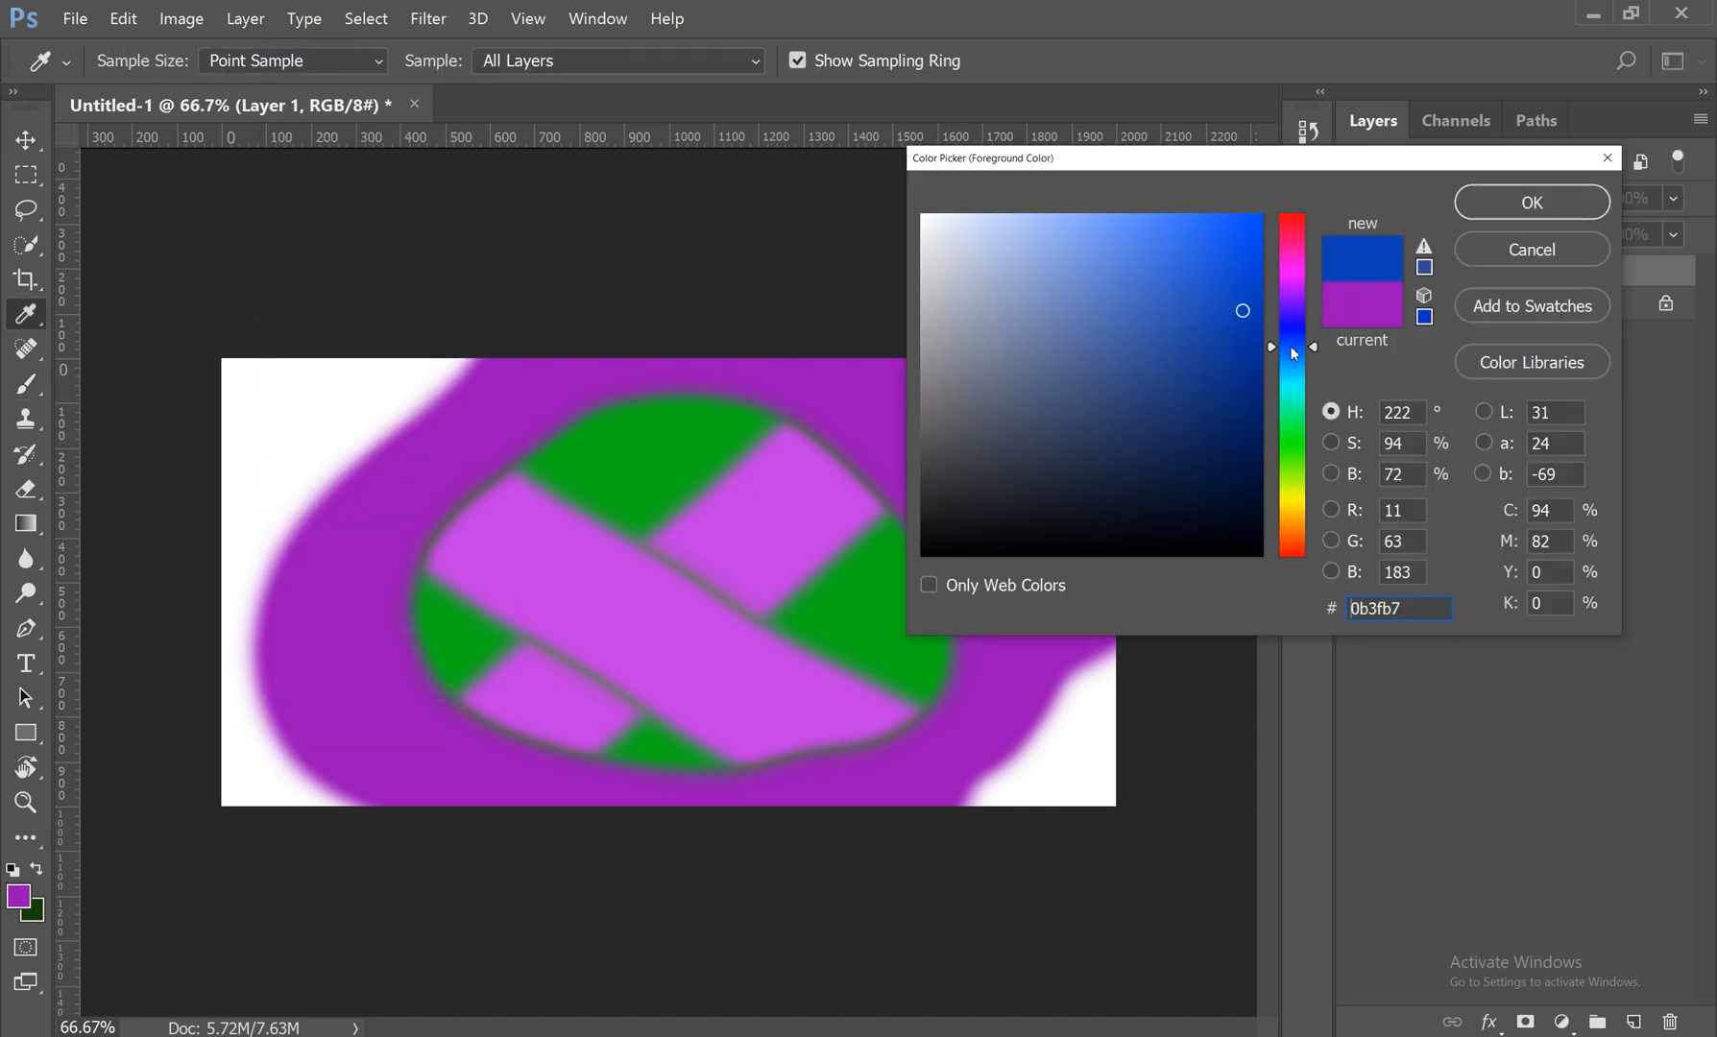
left_click(1531, 206)
Step: Paint several overlapping blue Exclusion strokes across the green and purple areas
left_click_drag(755, 401, 447, 705)
left_click_drag(964, 429, 625, 688)
left_click_drag(1176, 439, 696, 750)
mouse_move(704, 370)
left_mouse_down()
mouse_move(338, 783)
mouse_move(716, 394)
mouse_move(807, 390)
left_mouse_up()
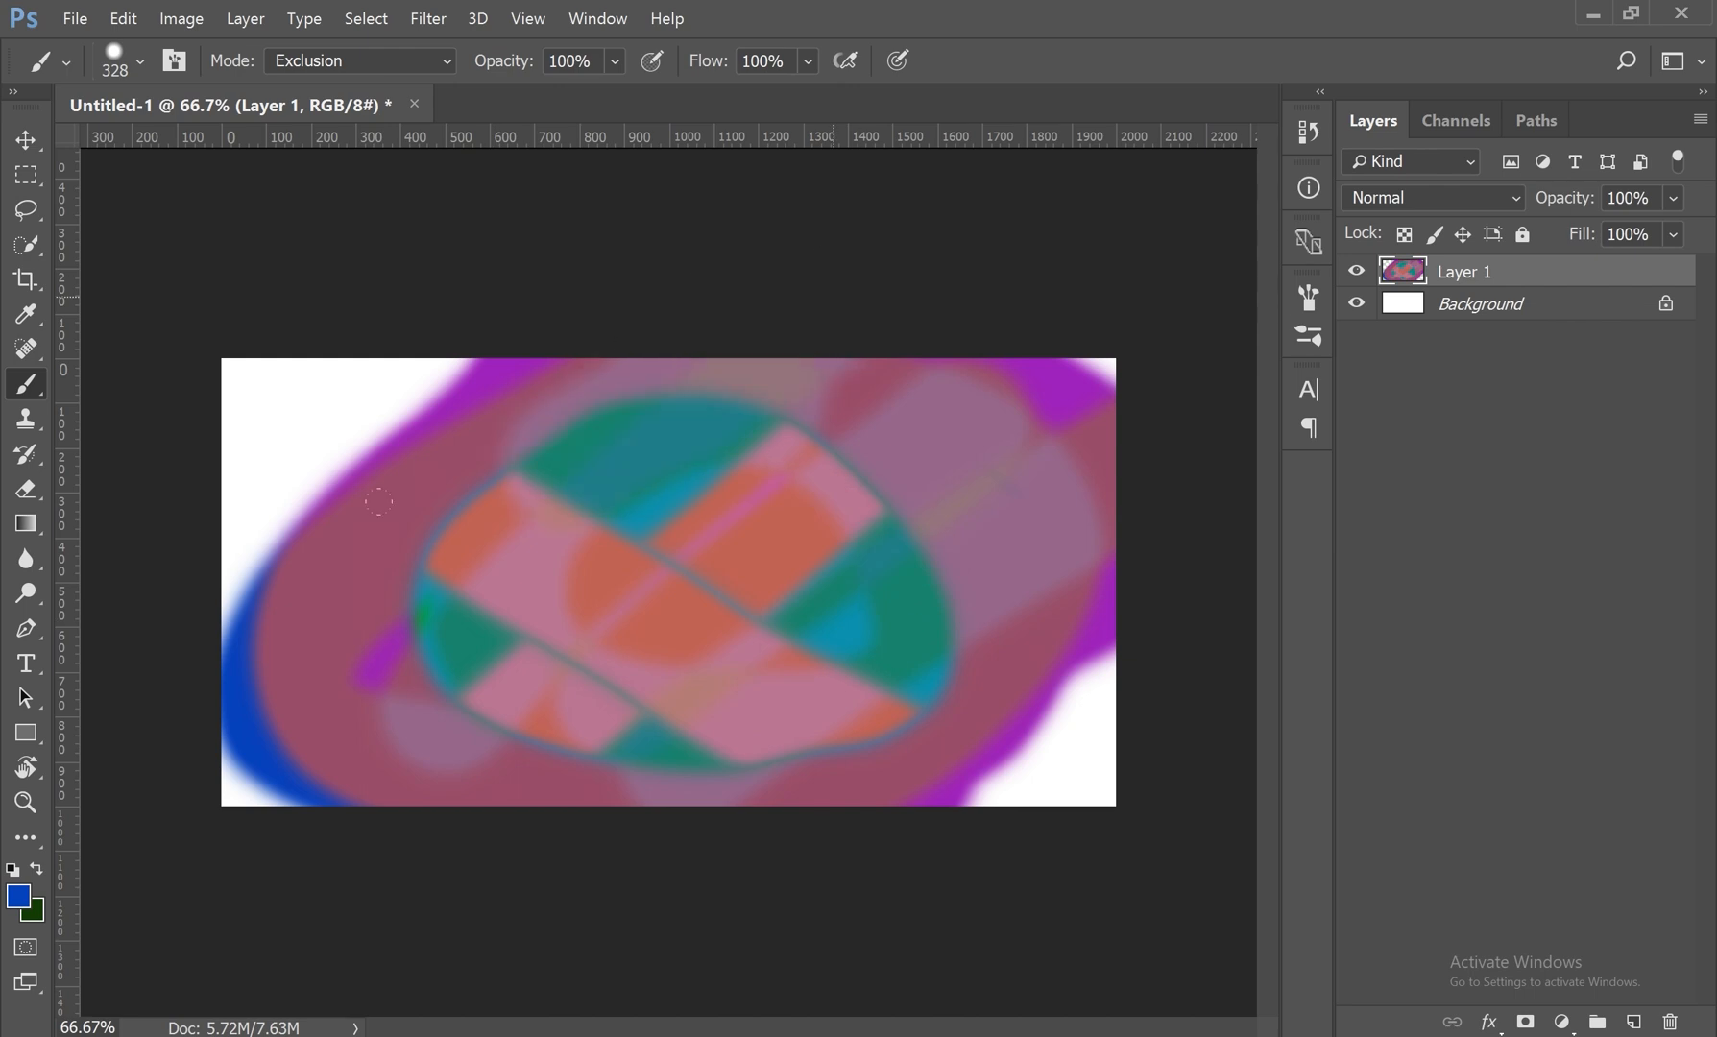
Step: Return the brush mode to Normal and paint two crossing solid blue strokes over the artwork
left_click(376, 63)
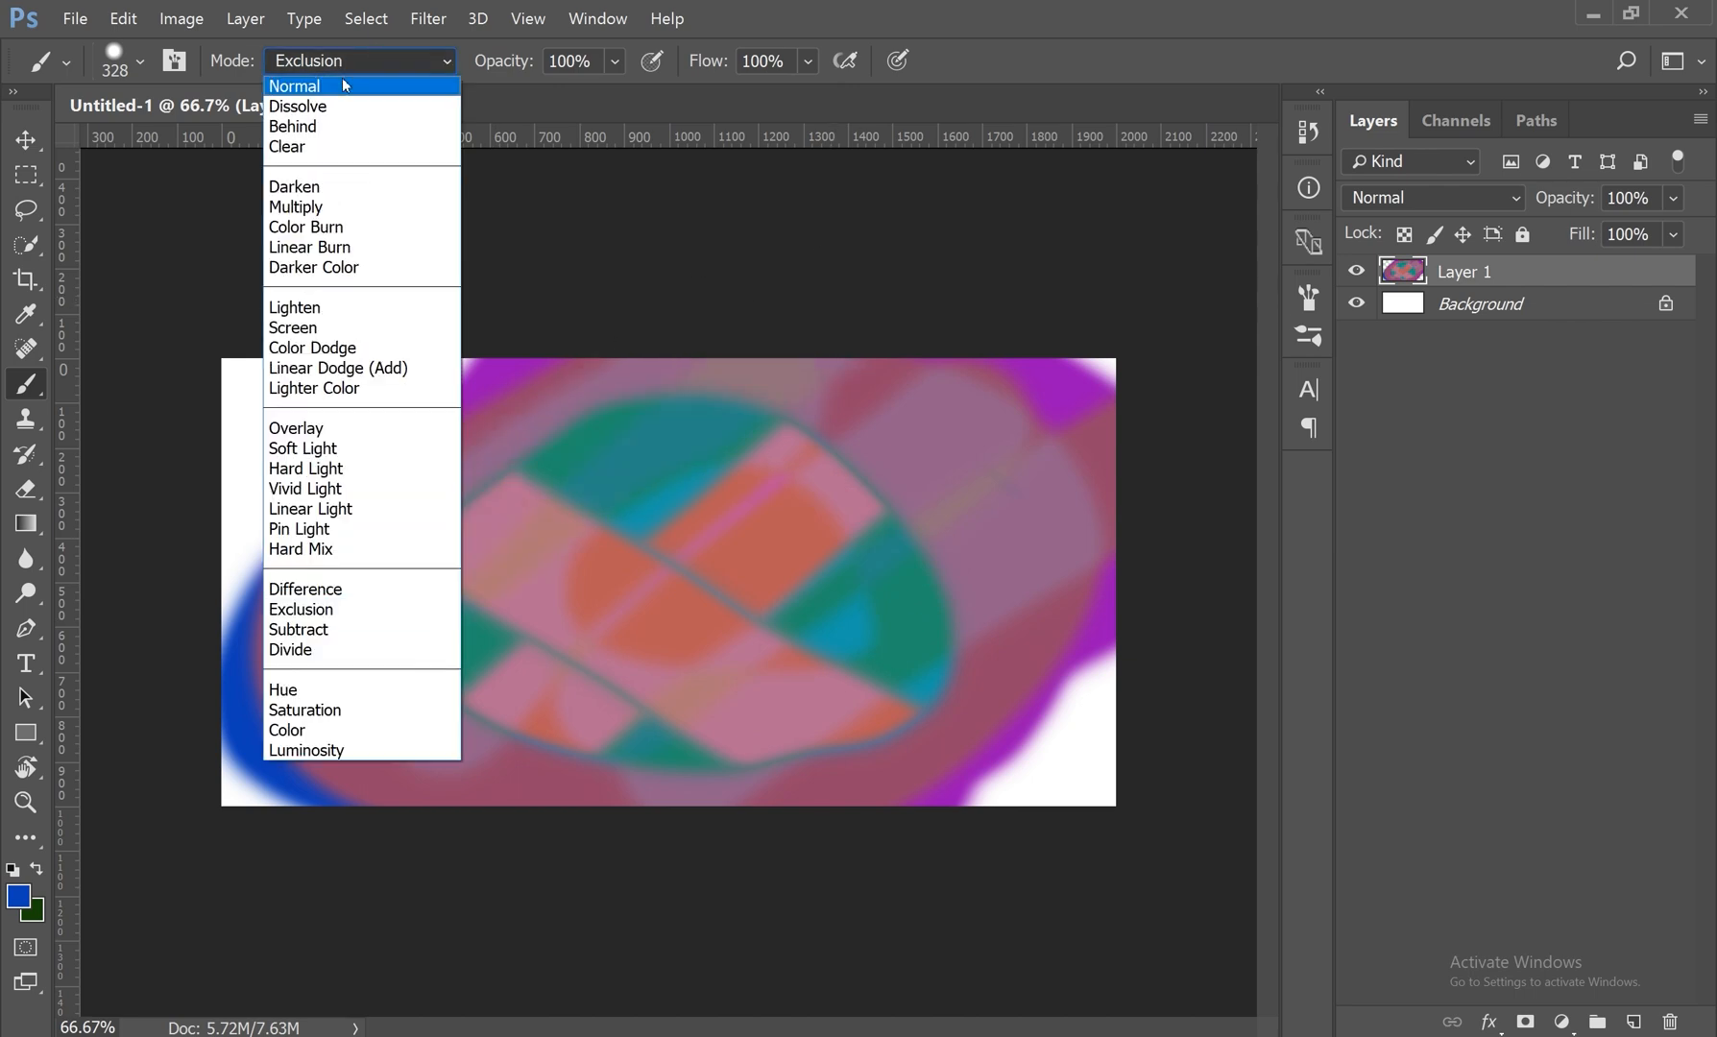
left_click(347, 81)
left_click(829, 461)
left_click_drag(829, 461, 404, 798)
left_click_drag(581, 357, 693, 738)
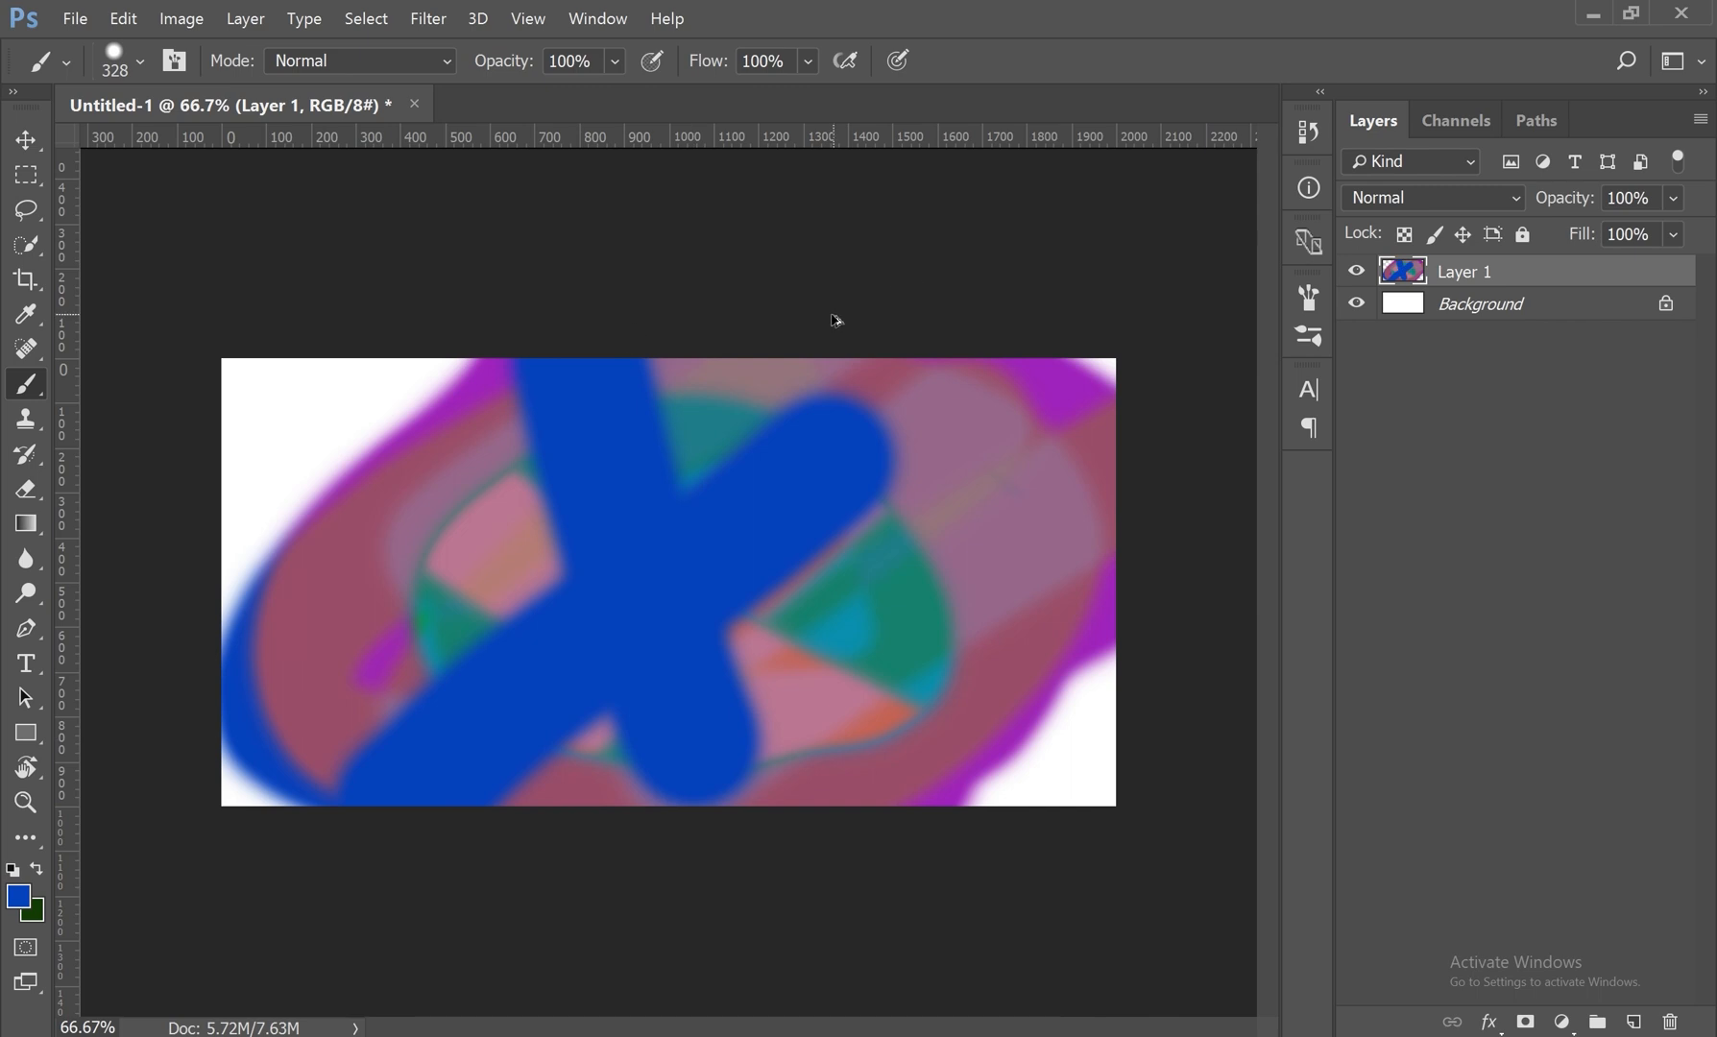
Step: Undo all the test strokes and the creation of Layer 1, and switch to the Move tool
key("ctrl+alt+z")
key("ctrl+alt+z")
key("ctrl+alt+z")
key("ctrl+alt+z")
key("ctrl+alt+z")
key("ctrl+alt+z")
key("ctrl+alt+z")
key("ctrl+alt+z")
key("ctrl+alt+z")
key("ctrl+alt+z")
key("ctrl+alt+z")
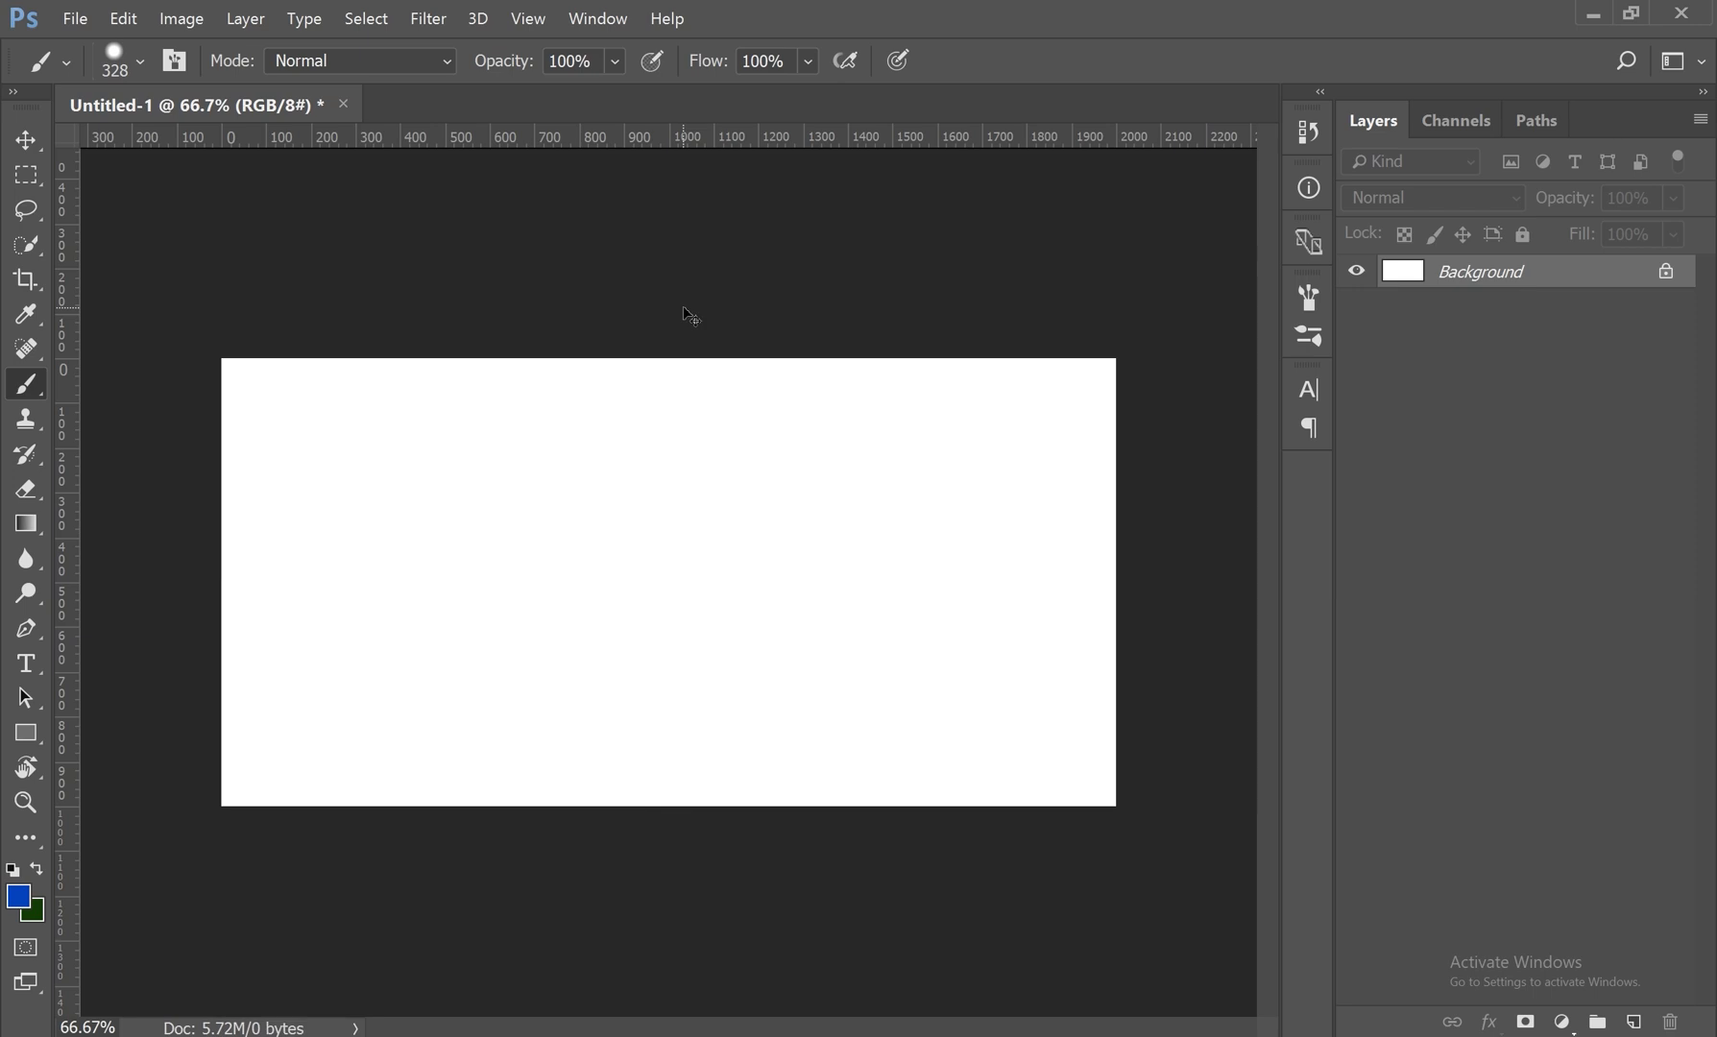
key("ctrl+alt+z")
key("ctrl+0")
key("v")
key("ctrl+minus")
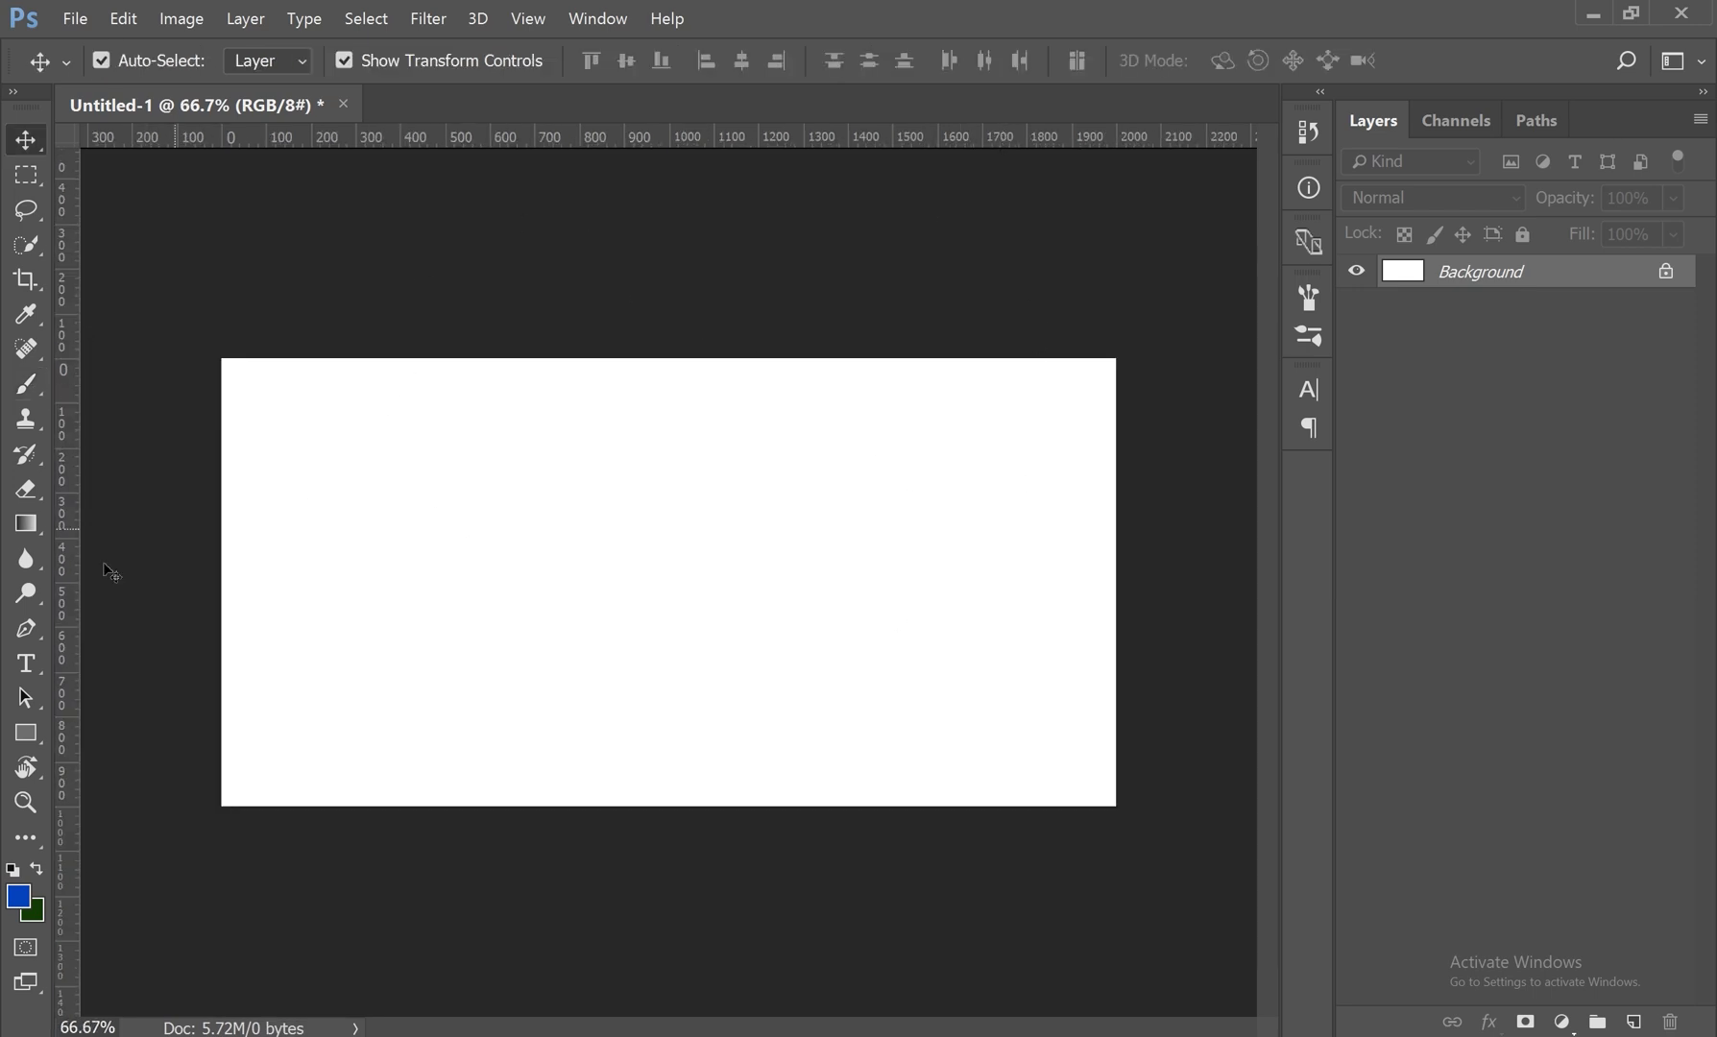
Step: Make a circular selection about 930 px across in the canvas center and paint it blue on a new layer
left_click_drag(26, 174, 155, 202)
left_click_drag(494, 392, 1008, 796)
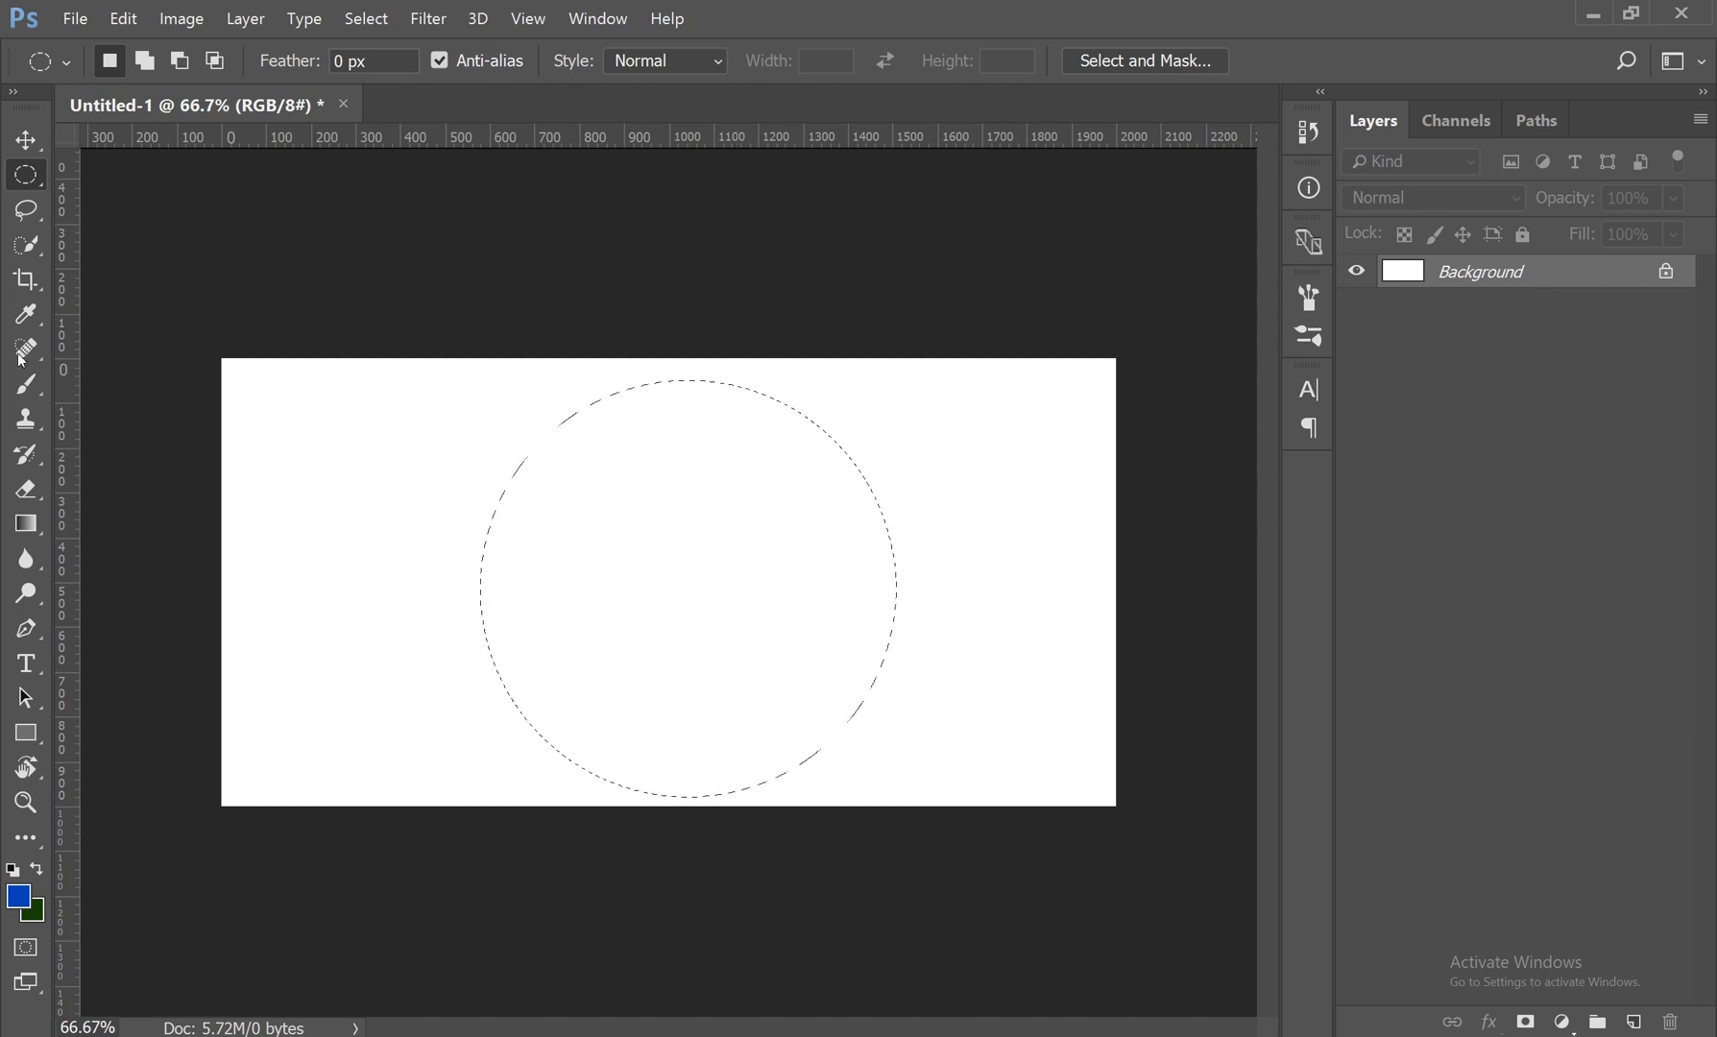
left_click_drag(26, 384, 102, 388)
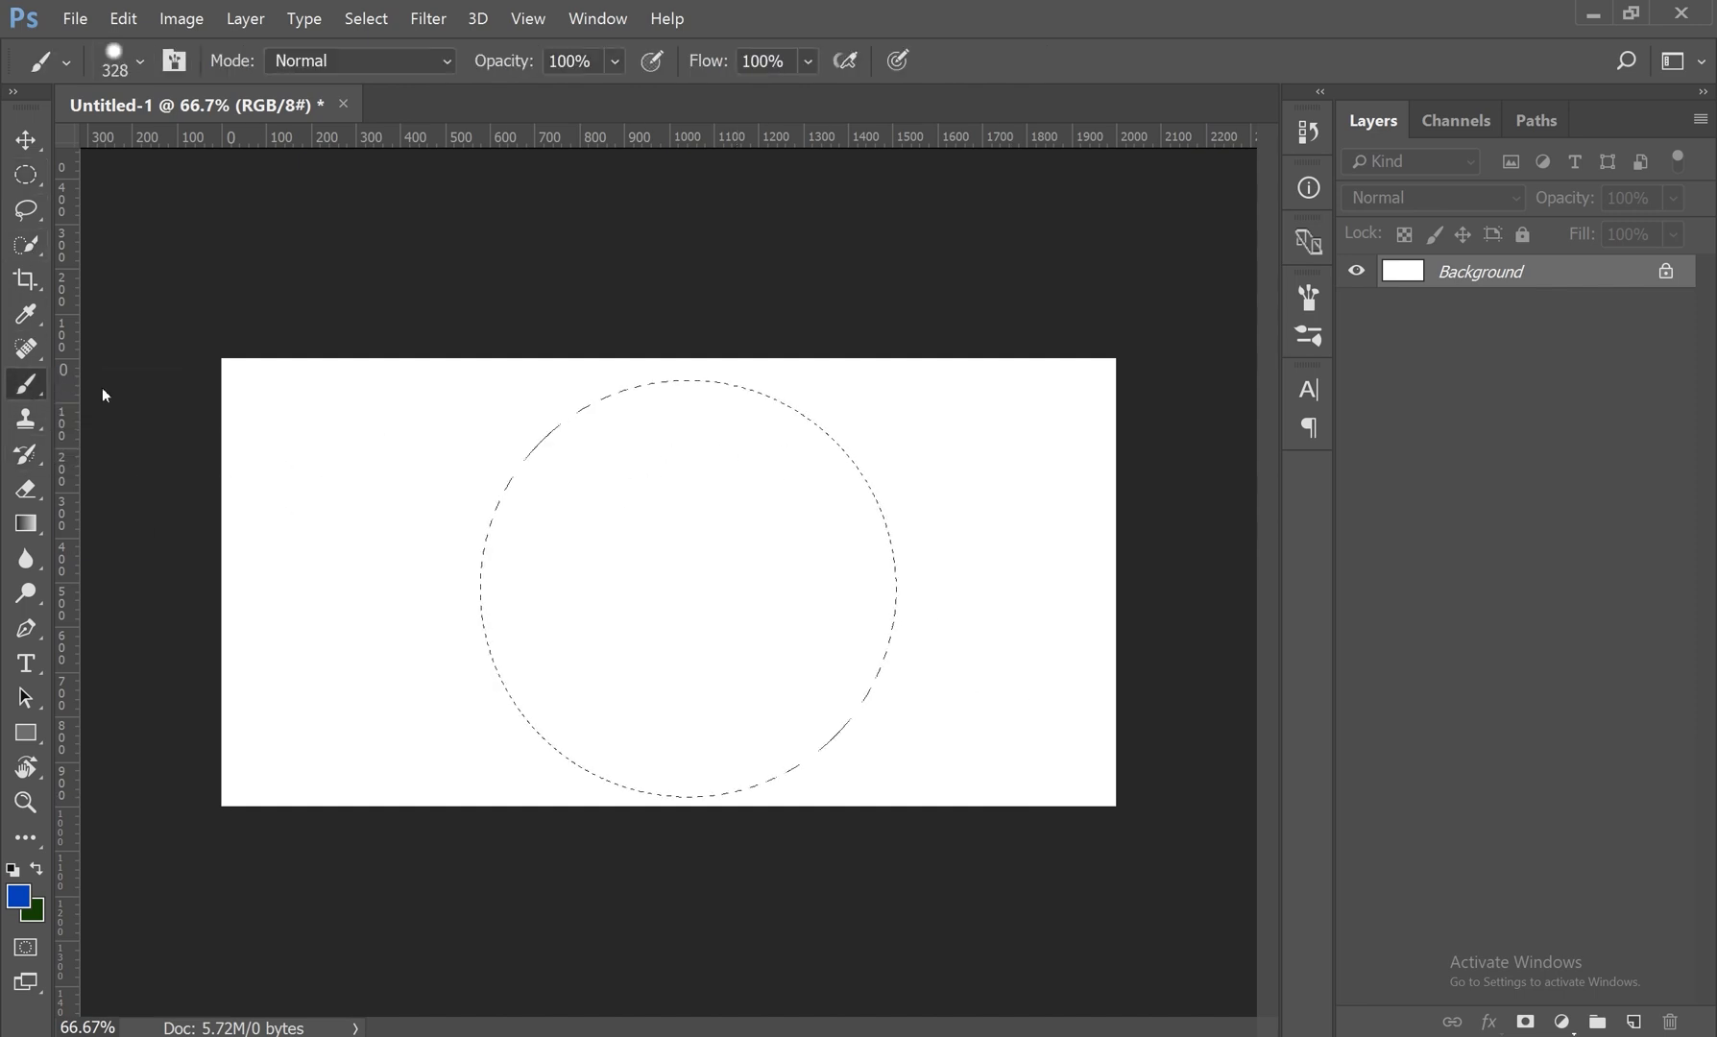
left_click(1634, 1021)
mouse_move(744, 394)
left_mouse_down()
mouse_move(498, 410)
mouse_move(650, 714)
mouse_move(468, 413)
mouse_move(797, 672)
mouse_move(653, 653)
mouse_move(895, 625)
mouse_move(360, 426)
left_mouse_up()
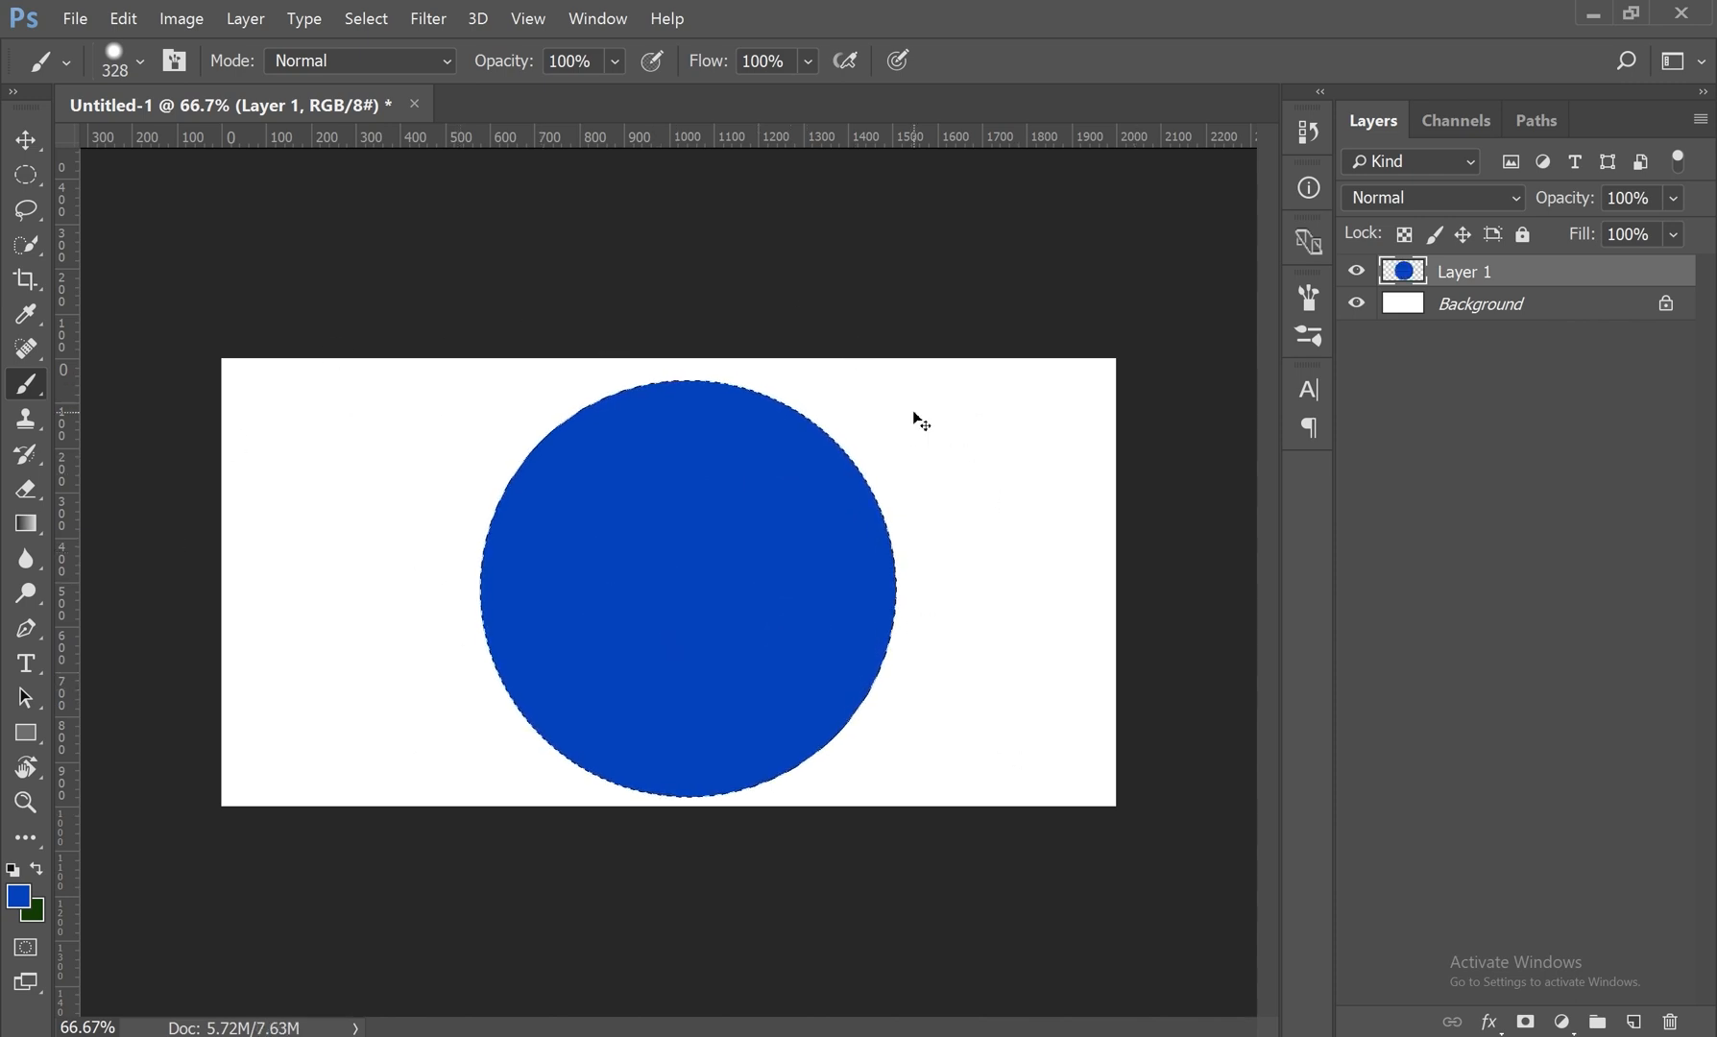
Step: Delete the blue circle from Layer 1 and clear the selection
key("Delete")
key("ctrl+d")
key("v")
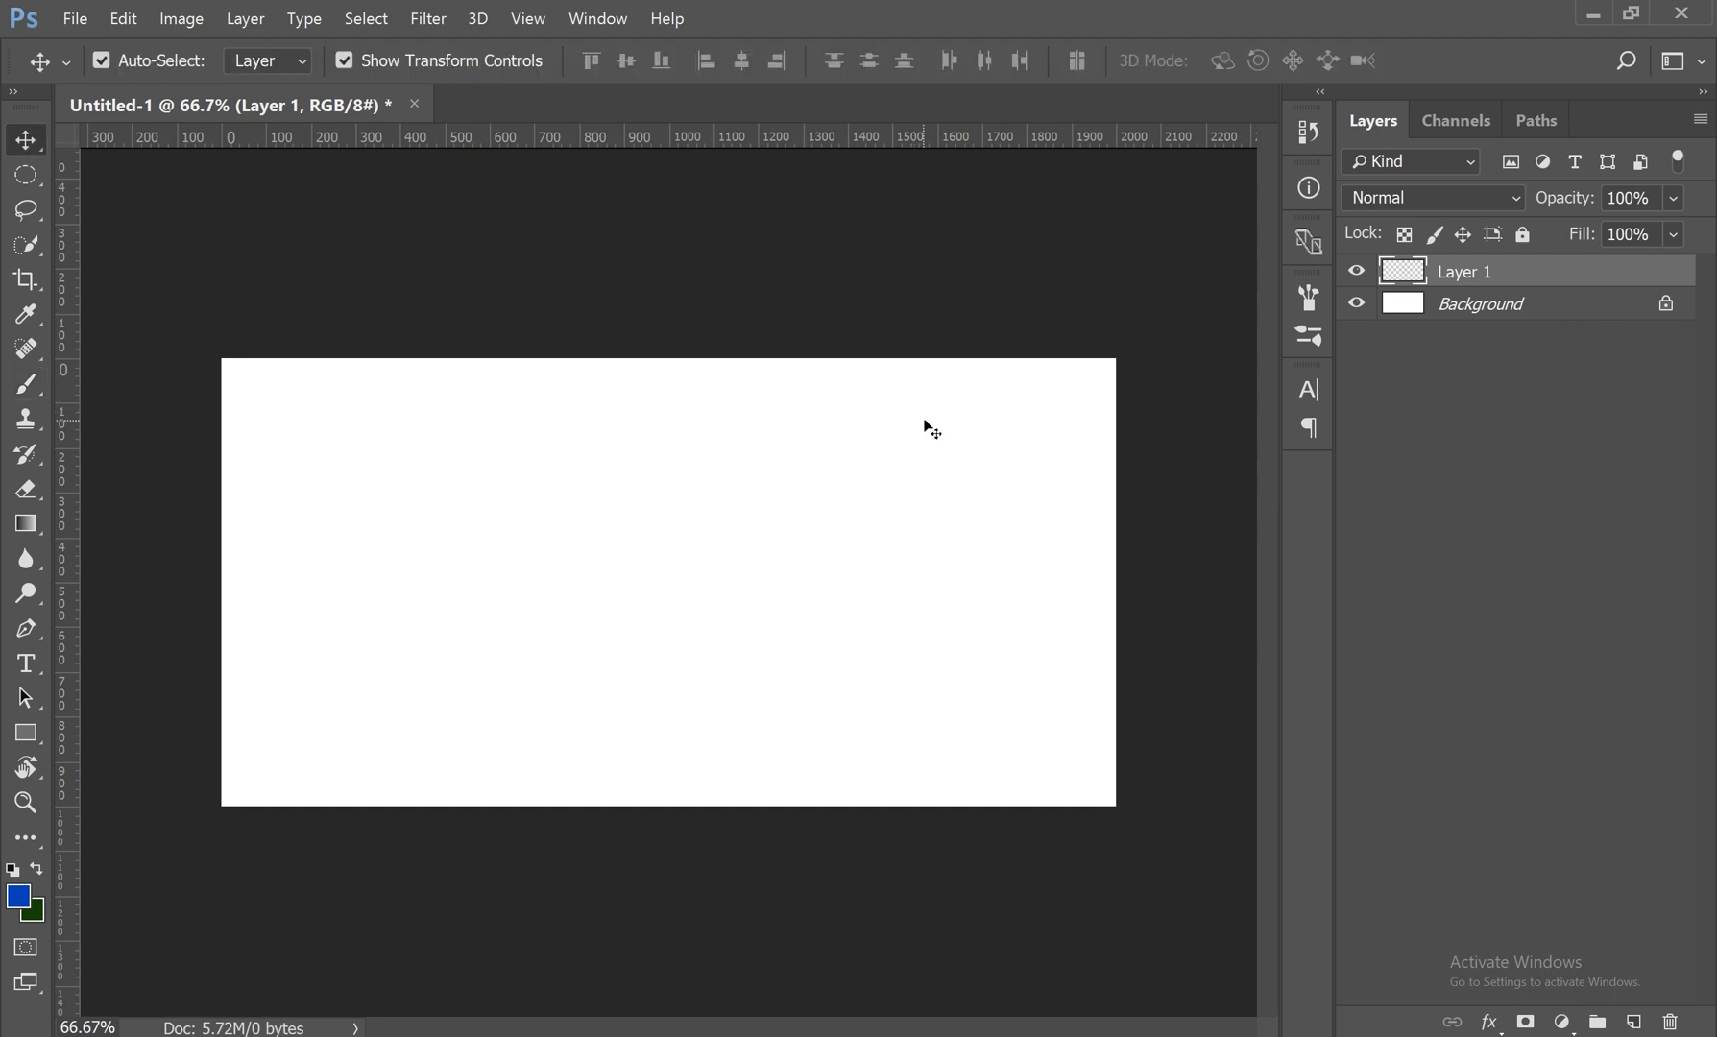
Step: Paint a solid blue blob about 1100 px wide on Layer 1 with the Brush at Normal mode and 100% opacity
left_click_drag(10, 400, 76, 387)
left_click(392, 63)
left_click(392, 64)
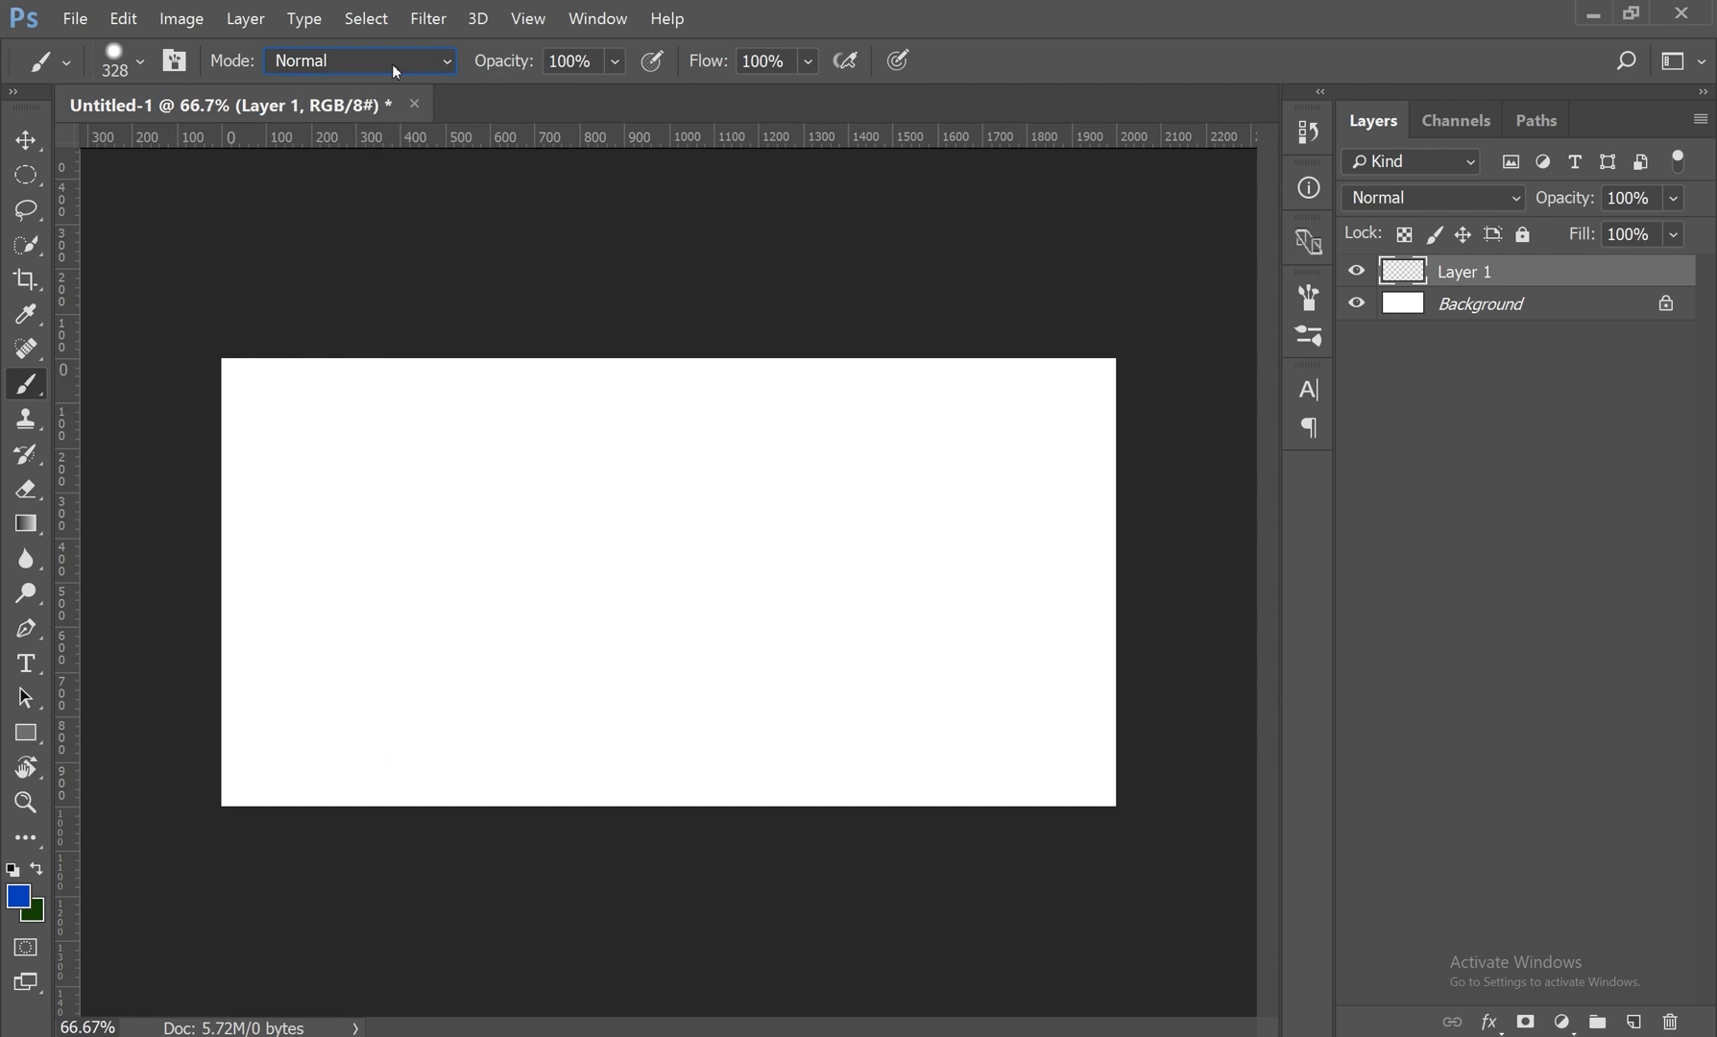
left_click_drag(591, 59, 551, 61)
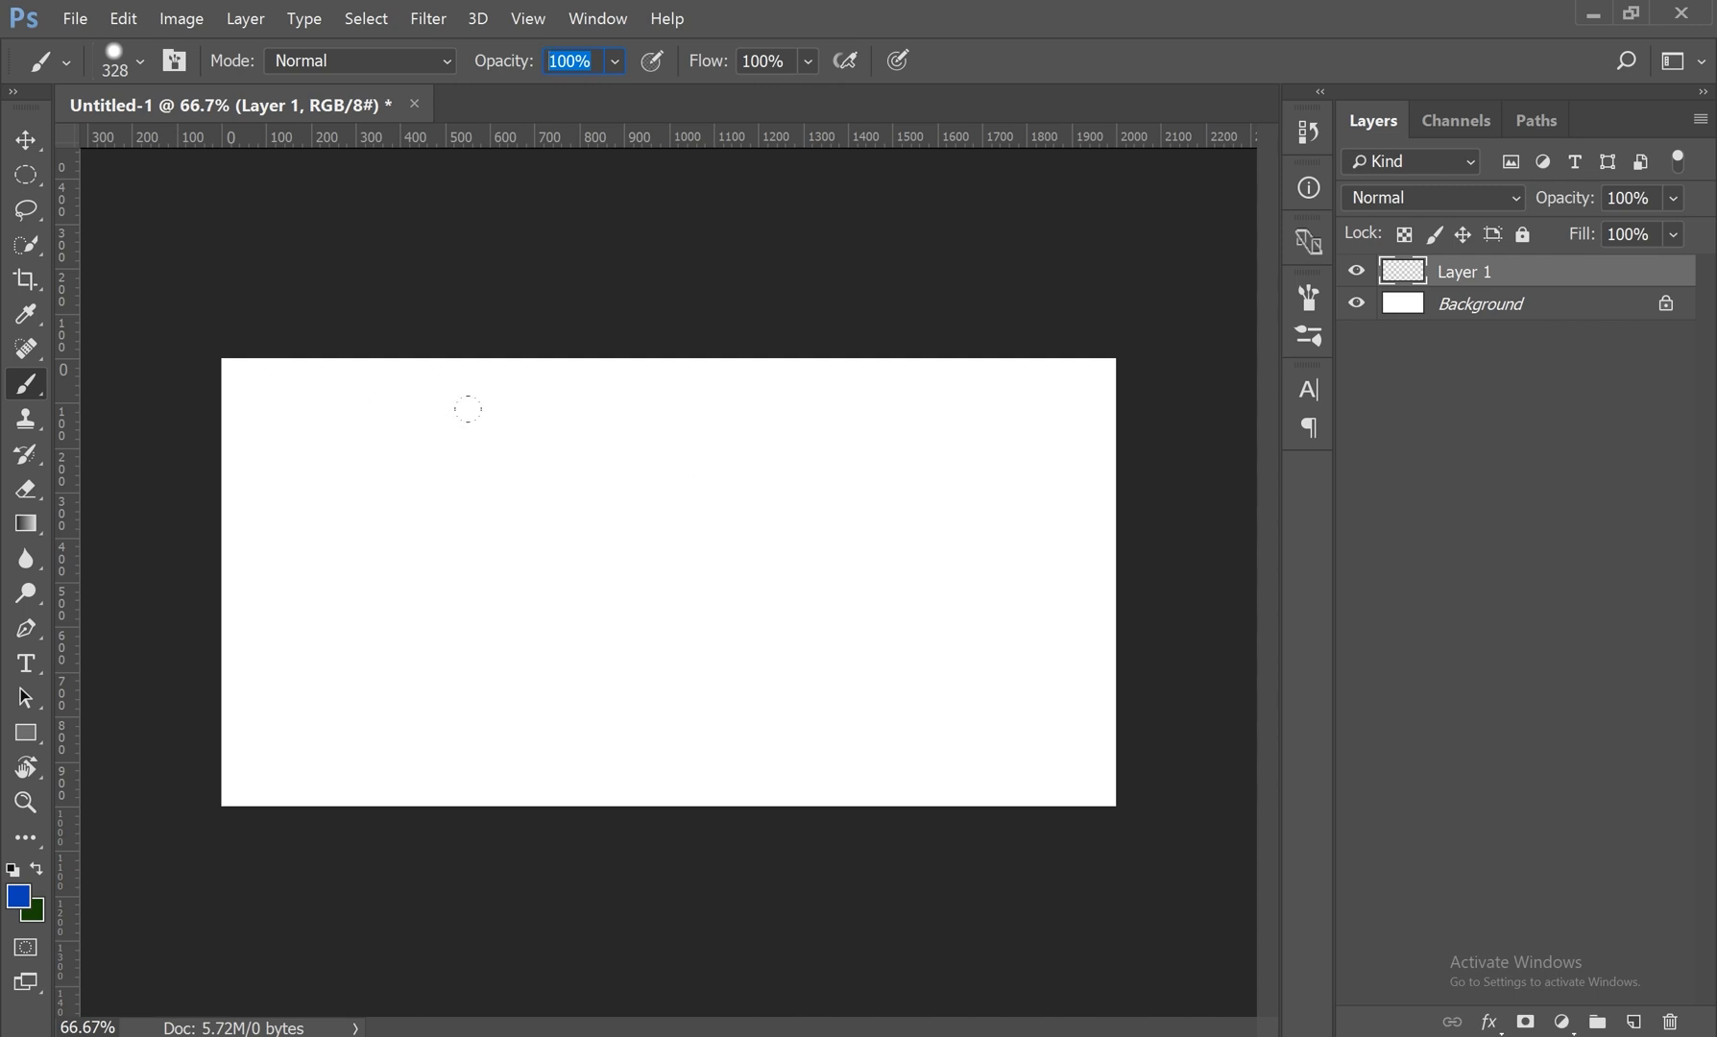
mouse_move(590, 397)
left_mouse_down()
mouse_move(652, 457)
mouse_move(543, 514)
mouse_move(764, 538)
mouse_move(631, 499)
mouse_move(576, 624)
mouse_move(615, 662)
left_mouse_up()
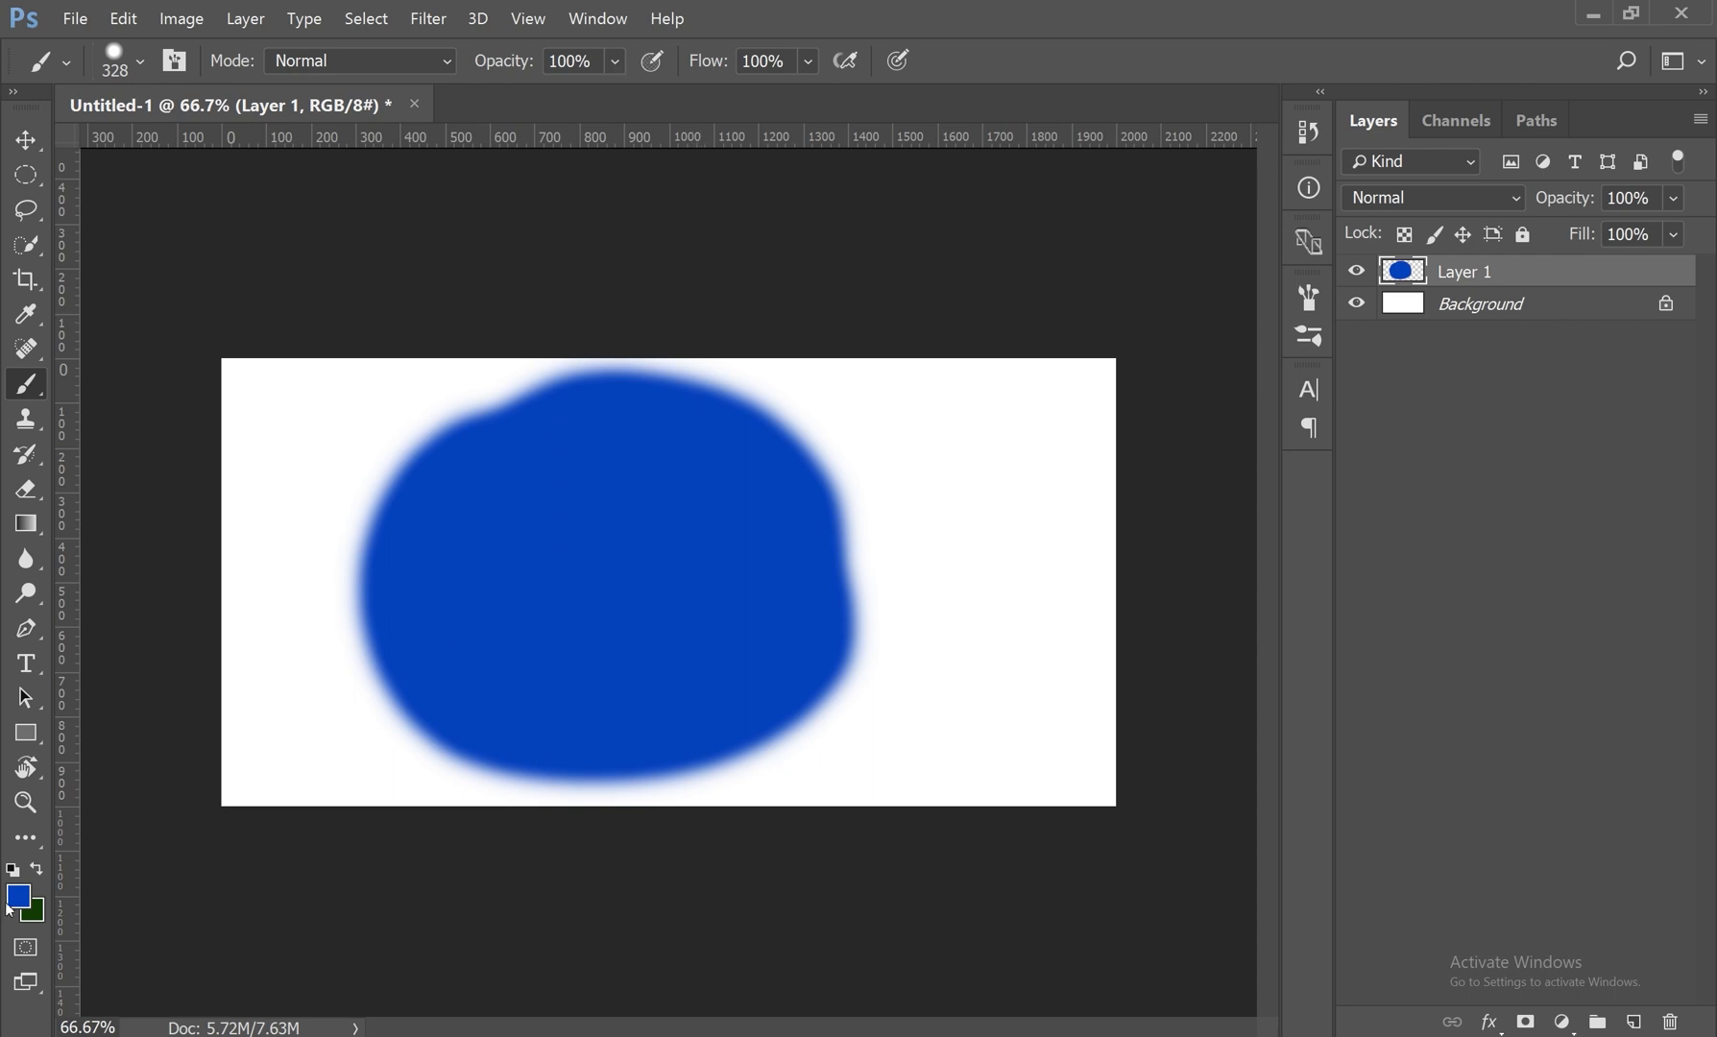
Step: Set the brush opacity to 52% and the foreground color to a pinkish red, db2565
left_click(615, 63)
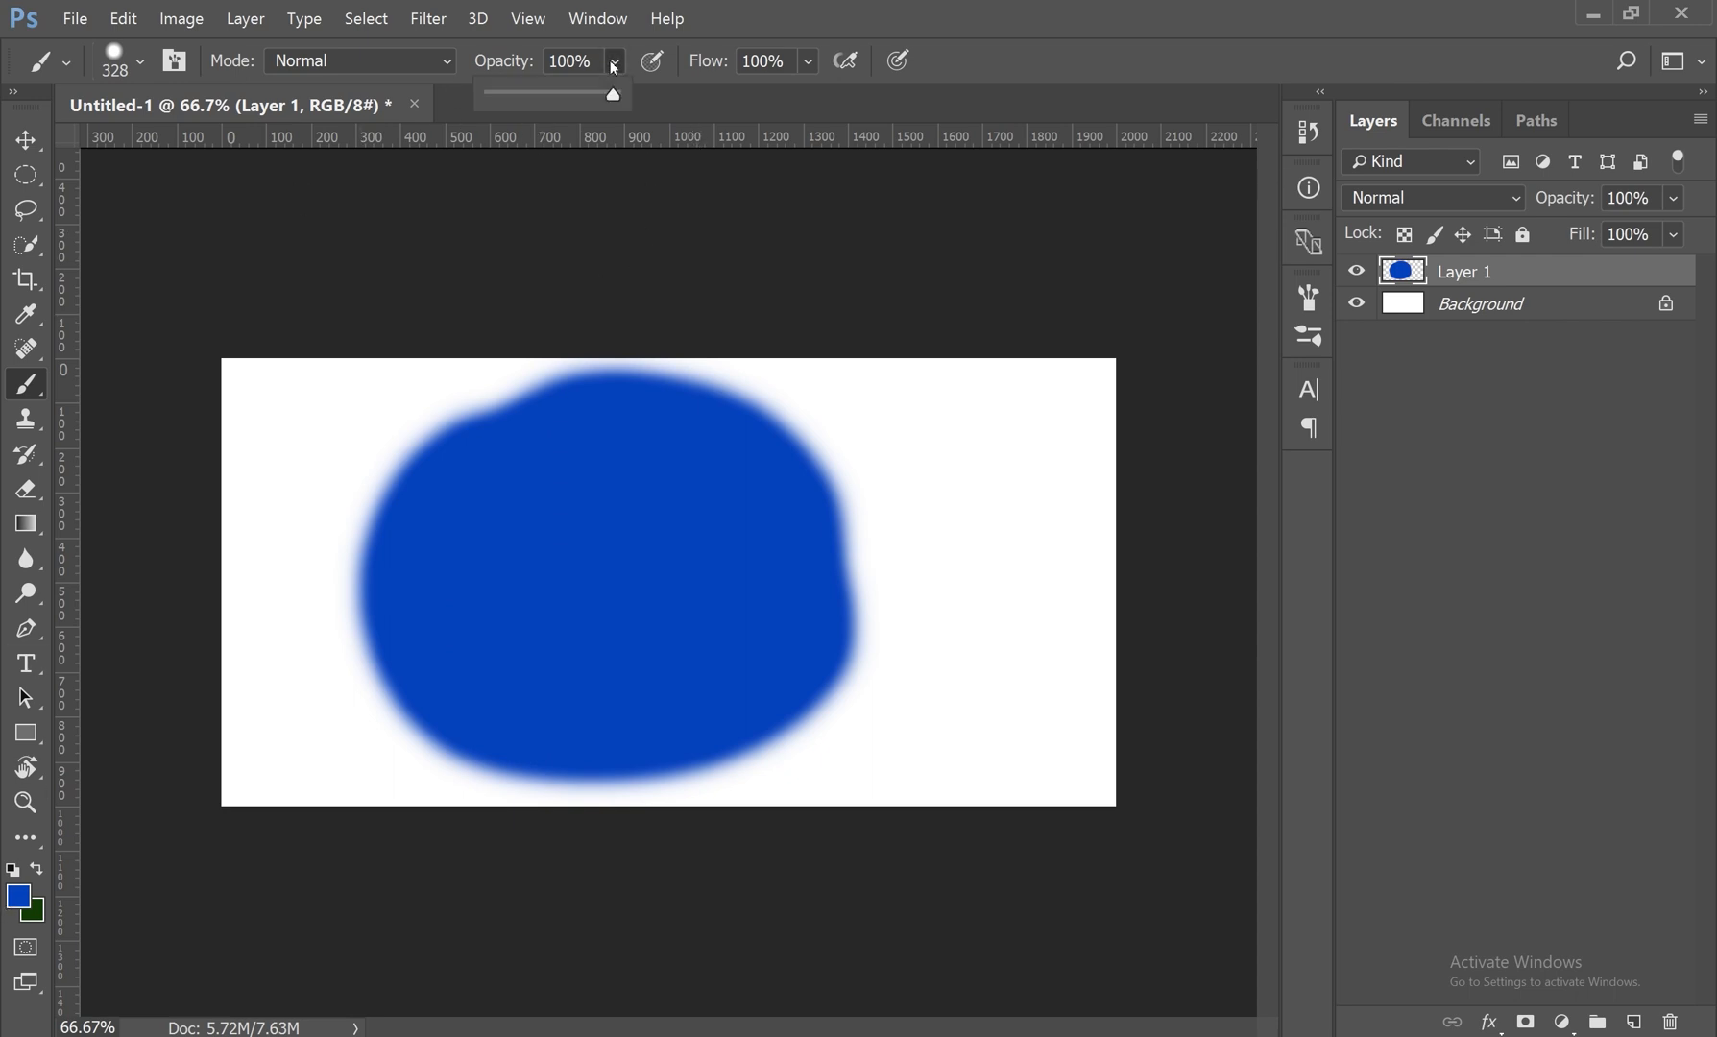
left_click_drag(614, 100, 585, 104)
left_click(17, 896)
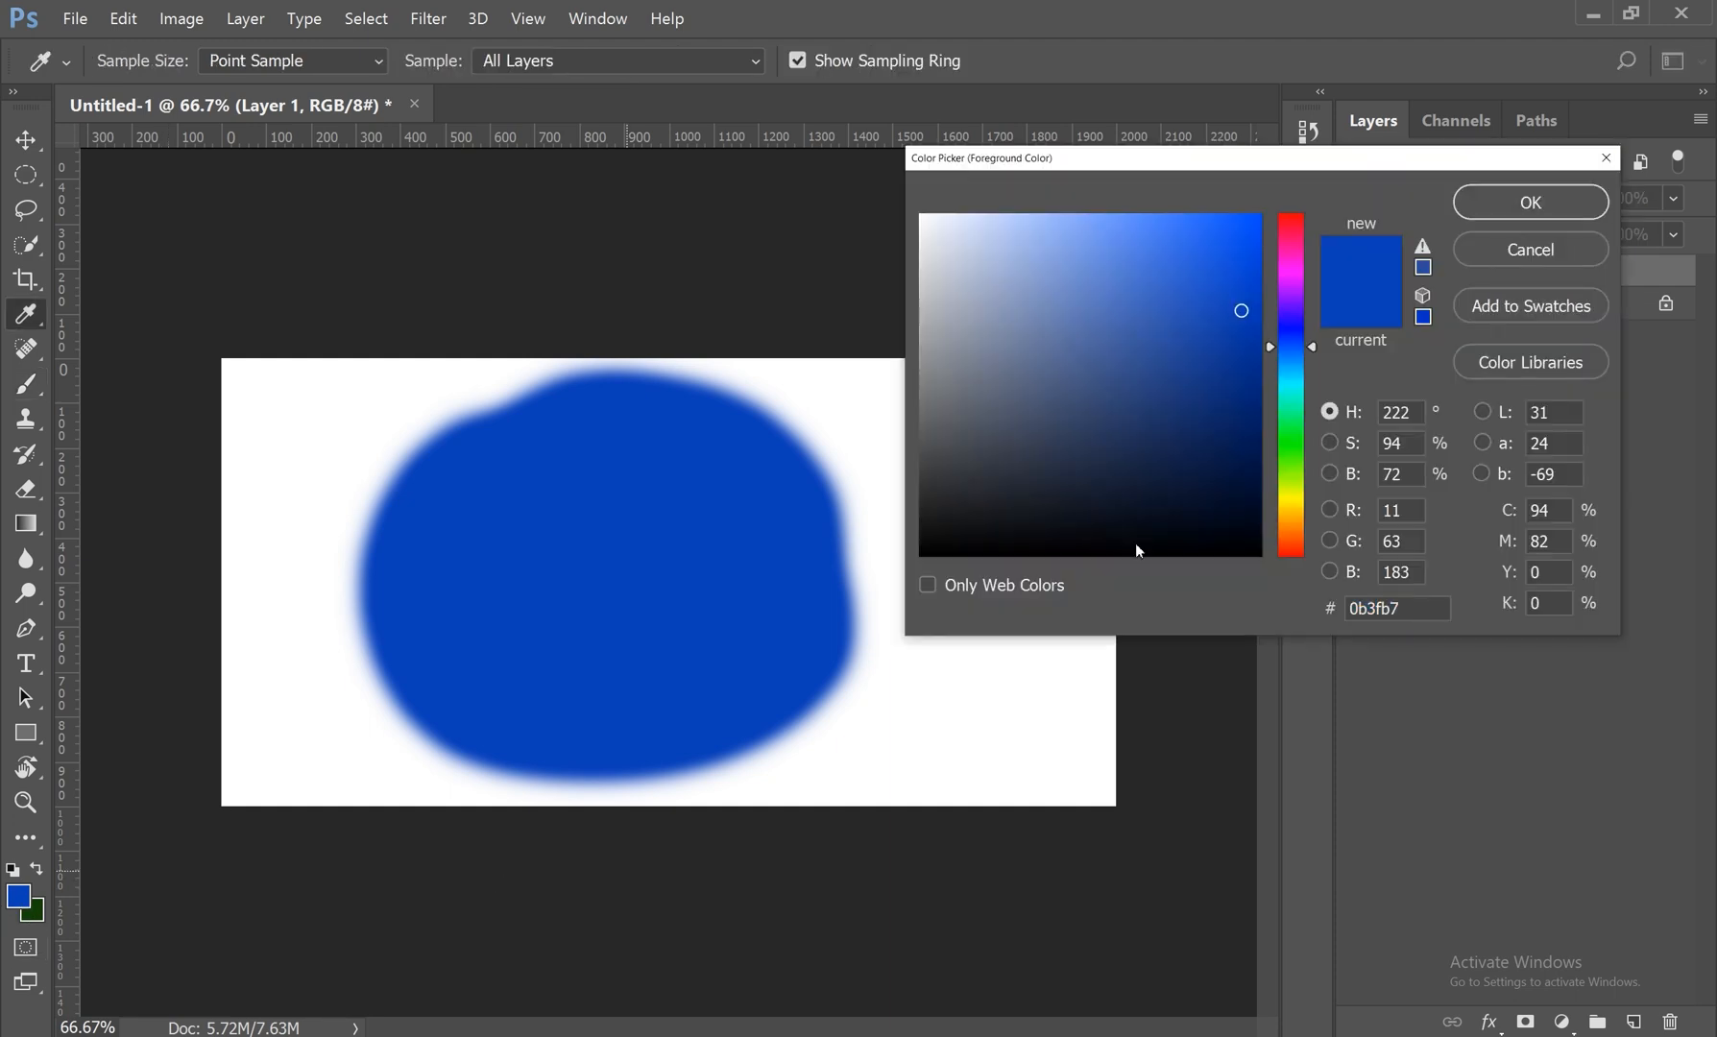
left_click(1302, 236)
left_click(1206, 264)
left_click(1493, 204)
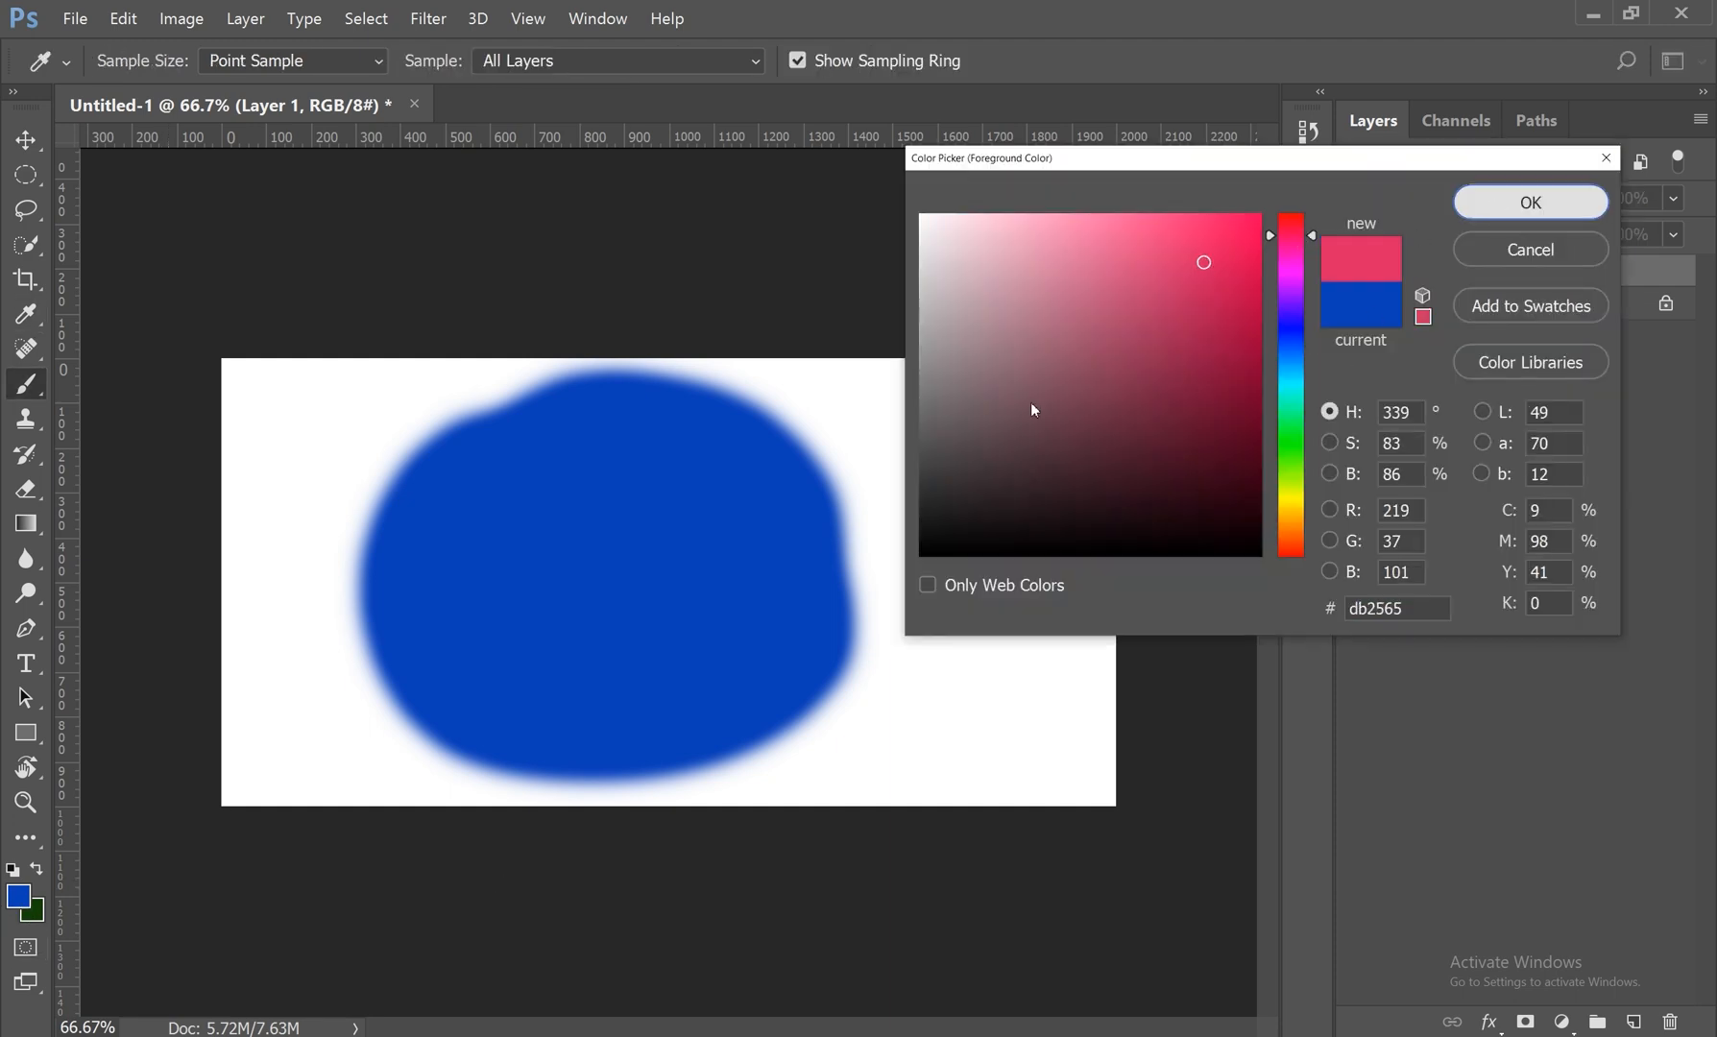
Step: Paint two overlapping pink coats at 52% opacity across most of the blue blob and the surrounding canvas
mouse_move(950, 395)
left_mouse_down()
mouse_move(786, 629)
mouse_move(1047, 461)
mouse_move(546, 613)
mouse_move(682, 672)
mouse_move(864, 403)
mouse_move(911, 412)
mouse_move(970, 586)
mouse_move(1056, 413)
mouse_move(1038, 740)
mouse_move(885, 286)
mouse_move(826, 293)
mouse_move(672, 865)
mouse_move(566, 855)
left_mouse_up()
mouse_move(546, 744)
left_mouse_down()
mouse_move(502, 766)
mouse_move(608, 669)
mouse_move(459, 784)
mouse_move(598, 619)
mouse_move(383, 802)
mouse_move(601, 612)
mouse_move(329, 835)
mouse_move(596, 568)
mouse_move(341, 801)
left_mouse_up()
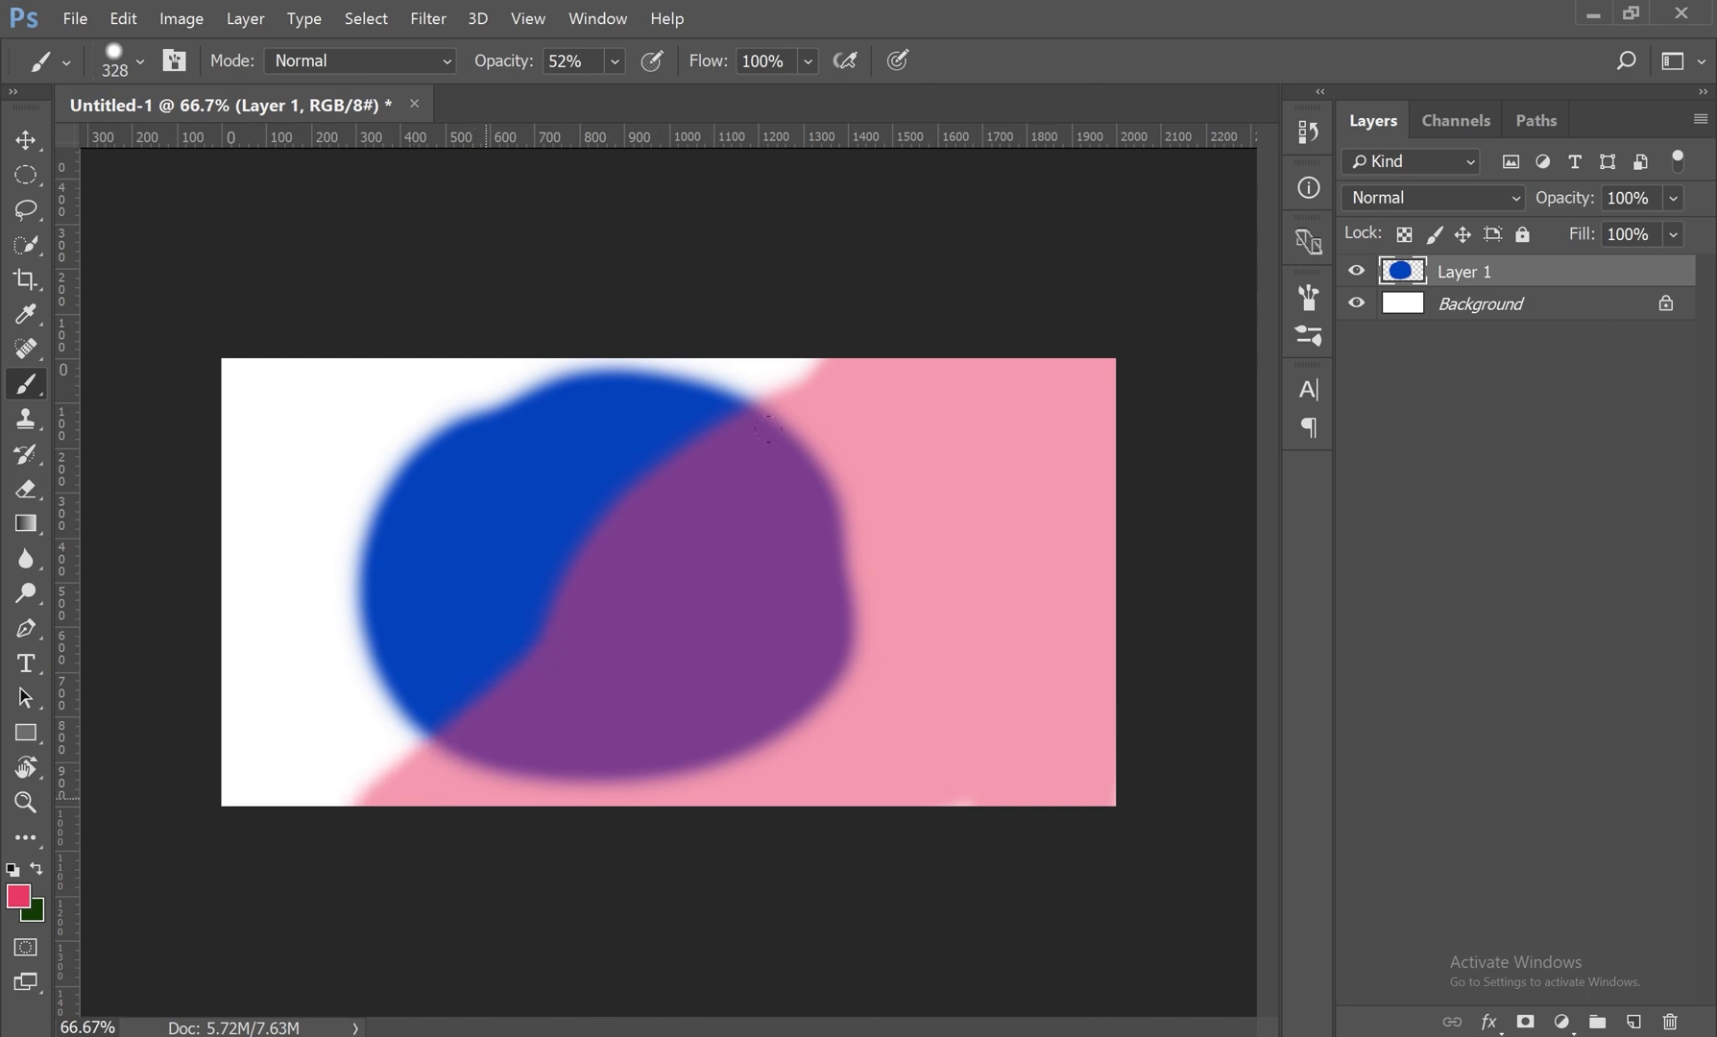
mouse_move(867, 330)
left_mouse_down()
mouse_move(339, 724)
mouse_move(915, 349)
left_mouse_up()
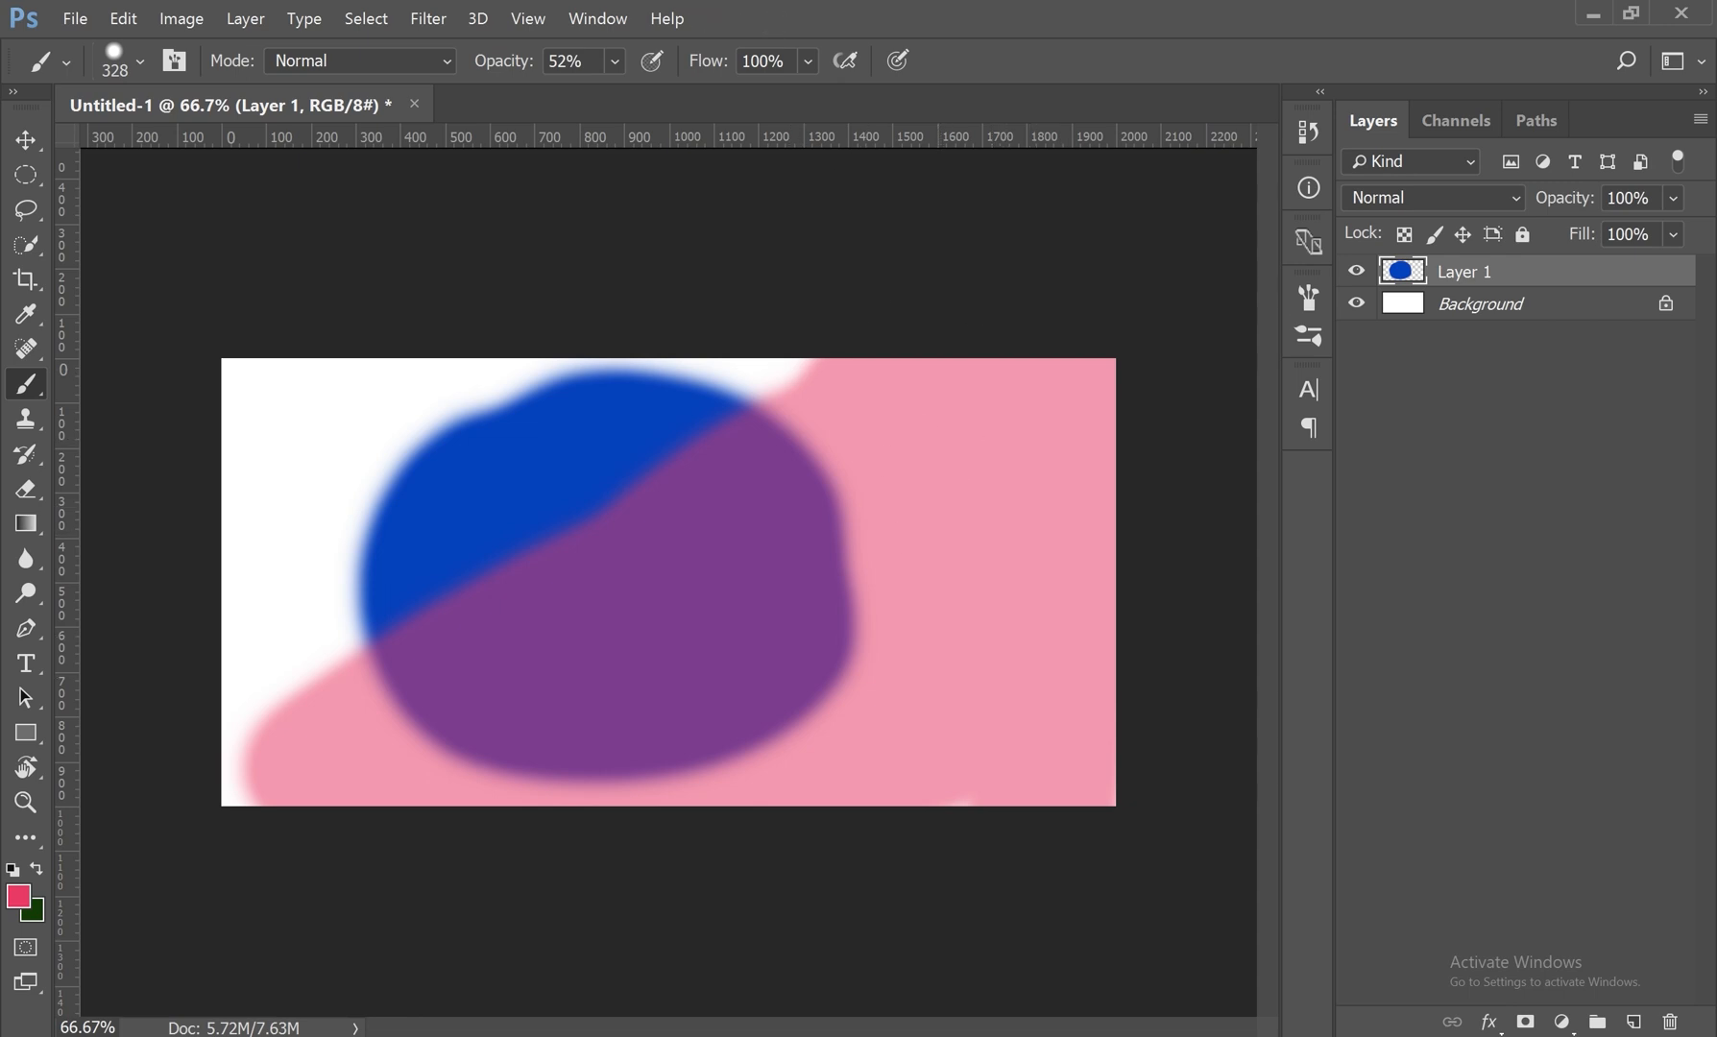
left_click_drag(696, 408, 807, 384)
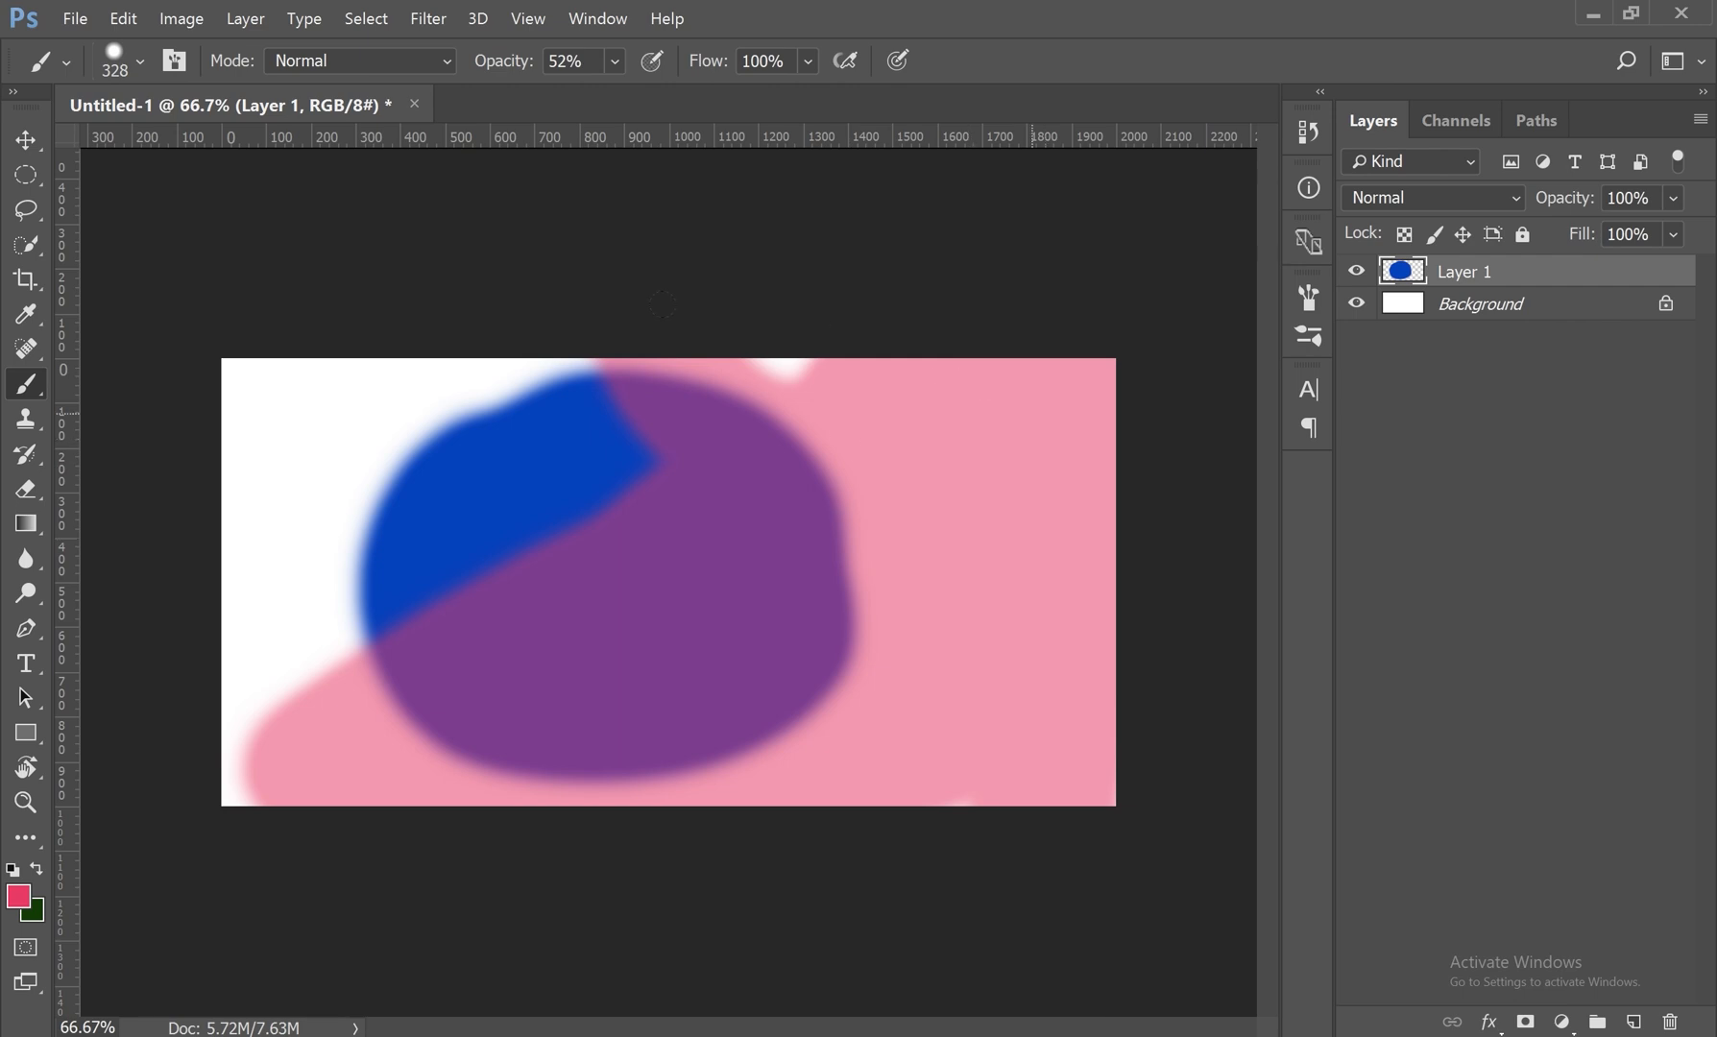
left_click(815, 329)
mouse_move(792, 498)
left_mouse_down()
mouse_move(255, 700)
mouse_move(333, 704)
mouse_move(177, 759)
left_mouse_up()
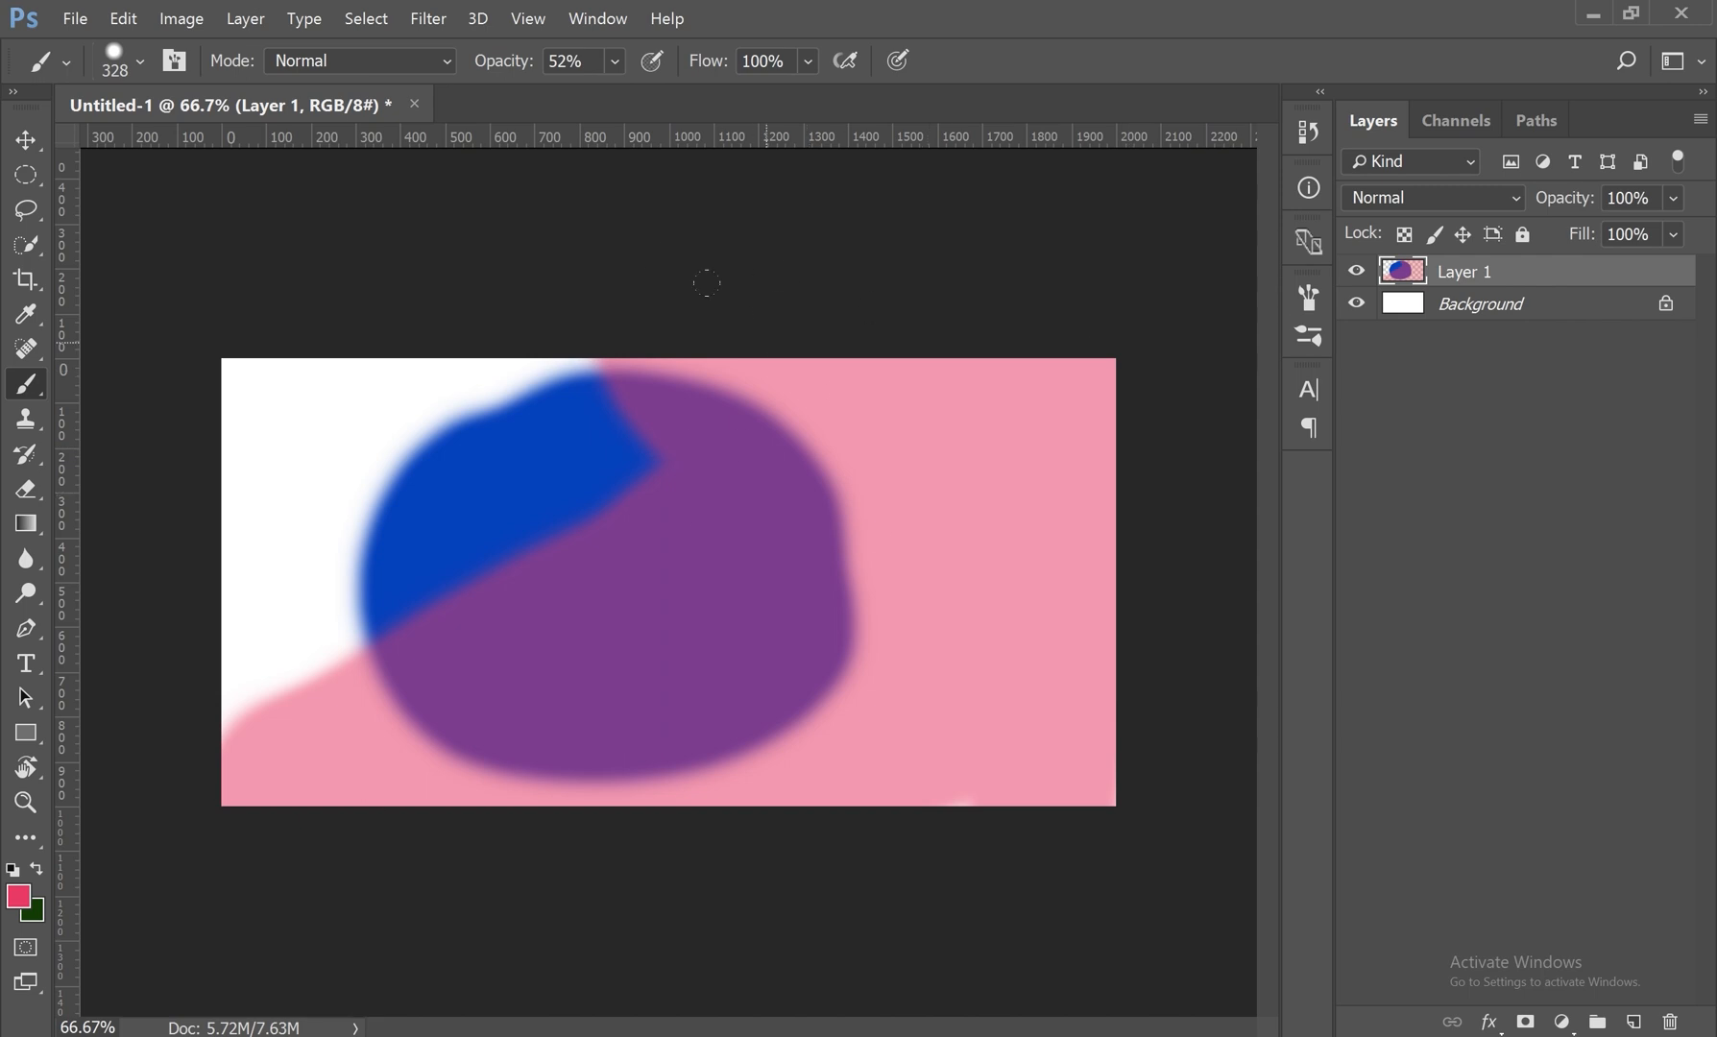
mouse_move(868, 271)
left_mouse_down()
mouse_move(452, 824)
mouse_move(691, 730)
mouse_move(833, 419)
mouse_move(1047, 403)
mouse_move(1055, 200)
left_mouse_up()
mouse_move(634, 750)
left_mouse_down()
mouse_move(1019, 614)
mouse_move(961, 778)
mouse_move(1076, 692)
mouse_move(1048, 623)
mouse_move(1050, 676)
left_mouse_up()
mouse_move(289, 893)
left_mouse_down()
mouse_move(576, 614)
mouse_move(403, 768)
mouse_move(567, 503)
mouse_move(373, 634)
mouse_move(553, 581)
left_mouse_up()
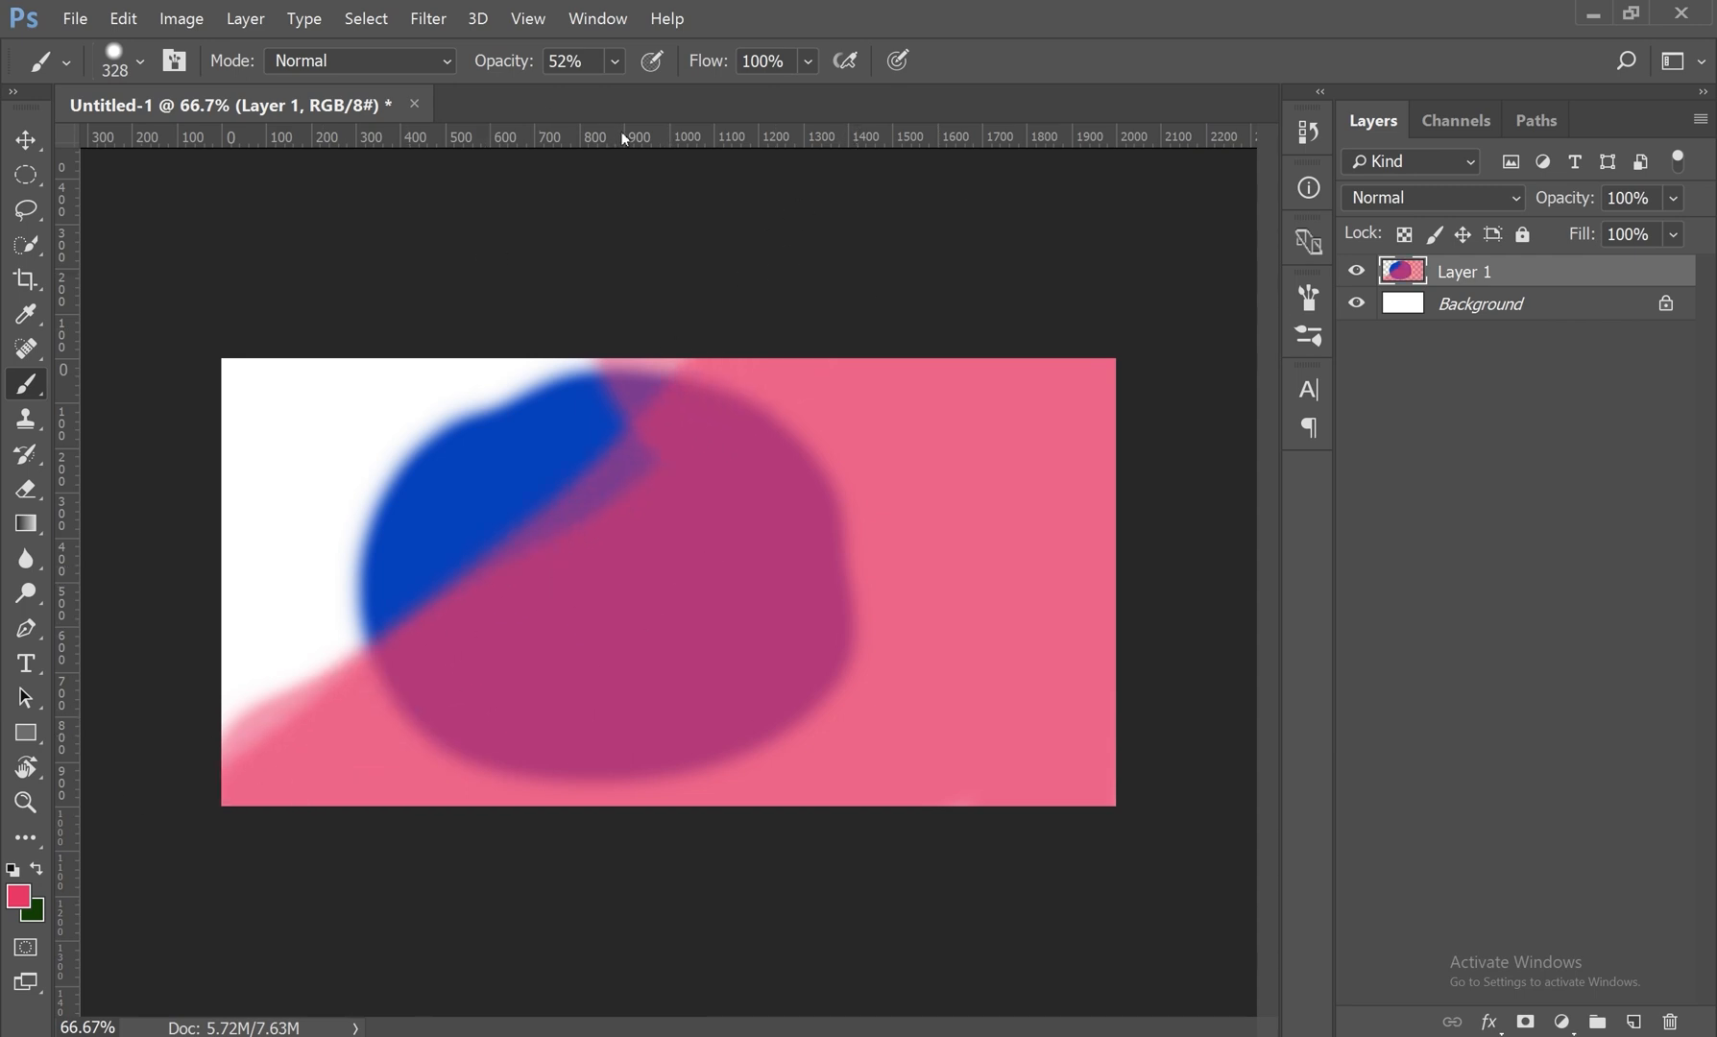
Step: Paint over Layer 1 in pink at 84% brush opacity and cover it fully at 100% opacity
left_click(615, 61)
left_click_drag(613, 92, 651, 93)
mouse_move(1060, 317)
left_mouse_down()
mouse_move(1057, 384)
mouse_move(672, 816)
mouse_move(1104, 499)
mouse_move(1120, 616)
mouse_move(538, 734)
mouse_move(989, 384)
mouse_move(466, 831)
mouse_move(1044, 321)
left_mouse_up()
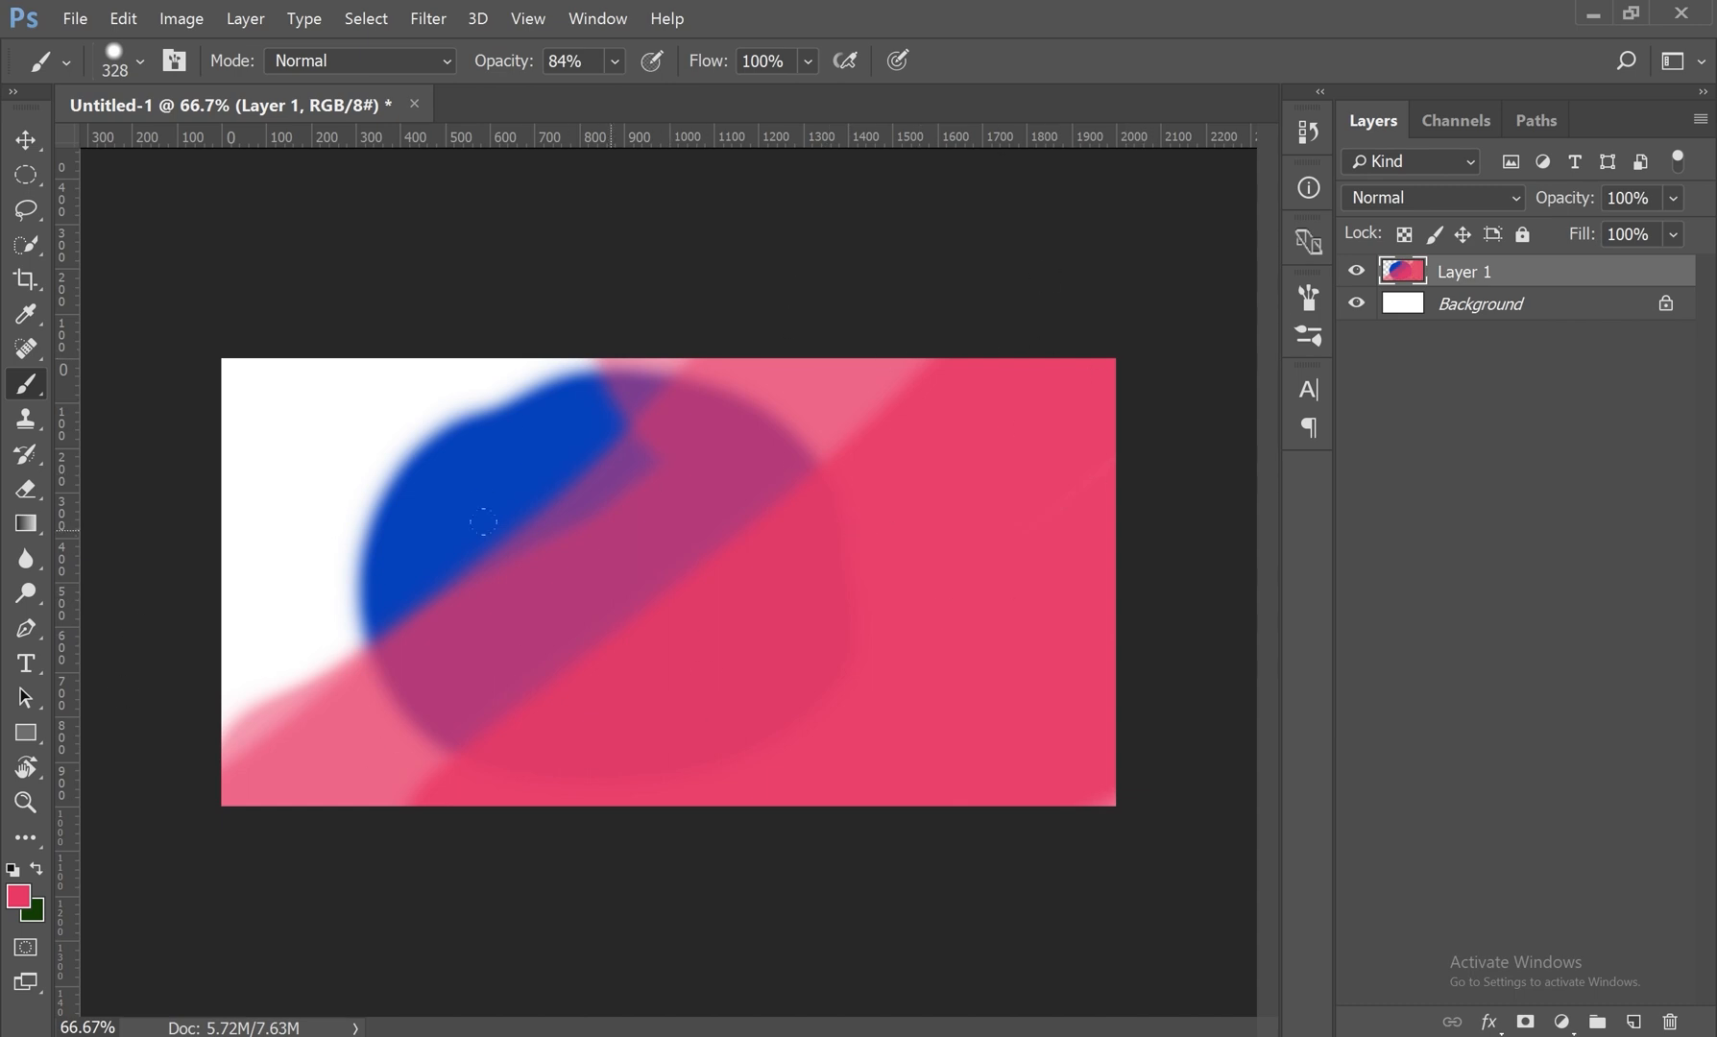
left_click(614, 60)
left_click_drag(614, 97, 634, 94)
mouse_move(1106, 328)
left_mouse_down()
mouse_move(470, 461)
mouse_move(289, 433)
mouse_move(269, 404)
mouse_move(317, 501)
mouse_move(346, 692)
mouse_move(403, 768)
mouse_move(894, 747)
left_mouse_up()
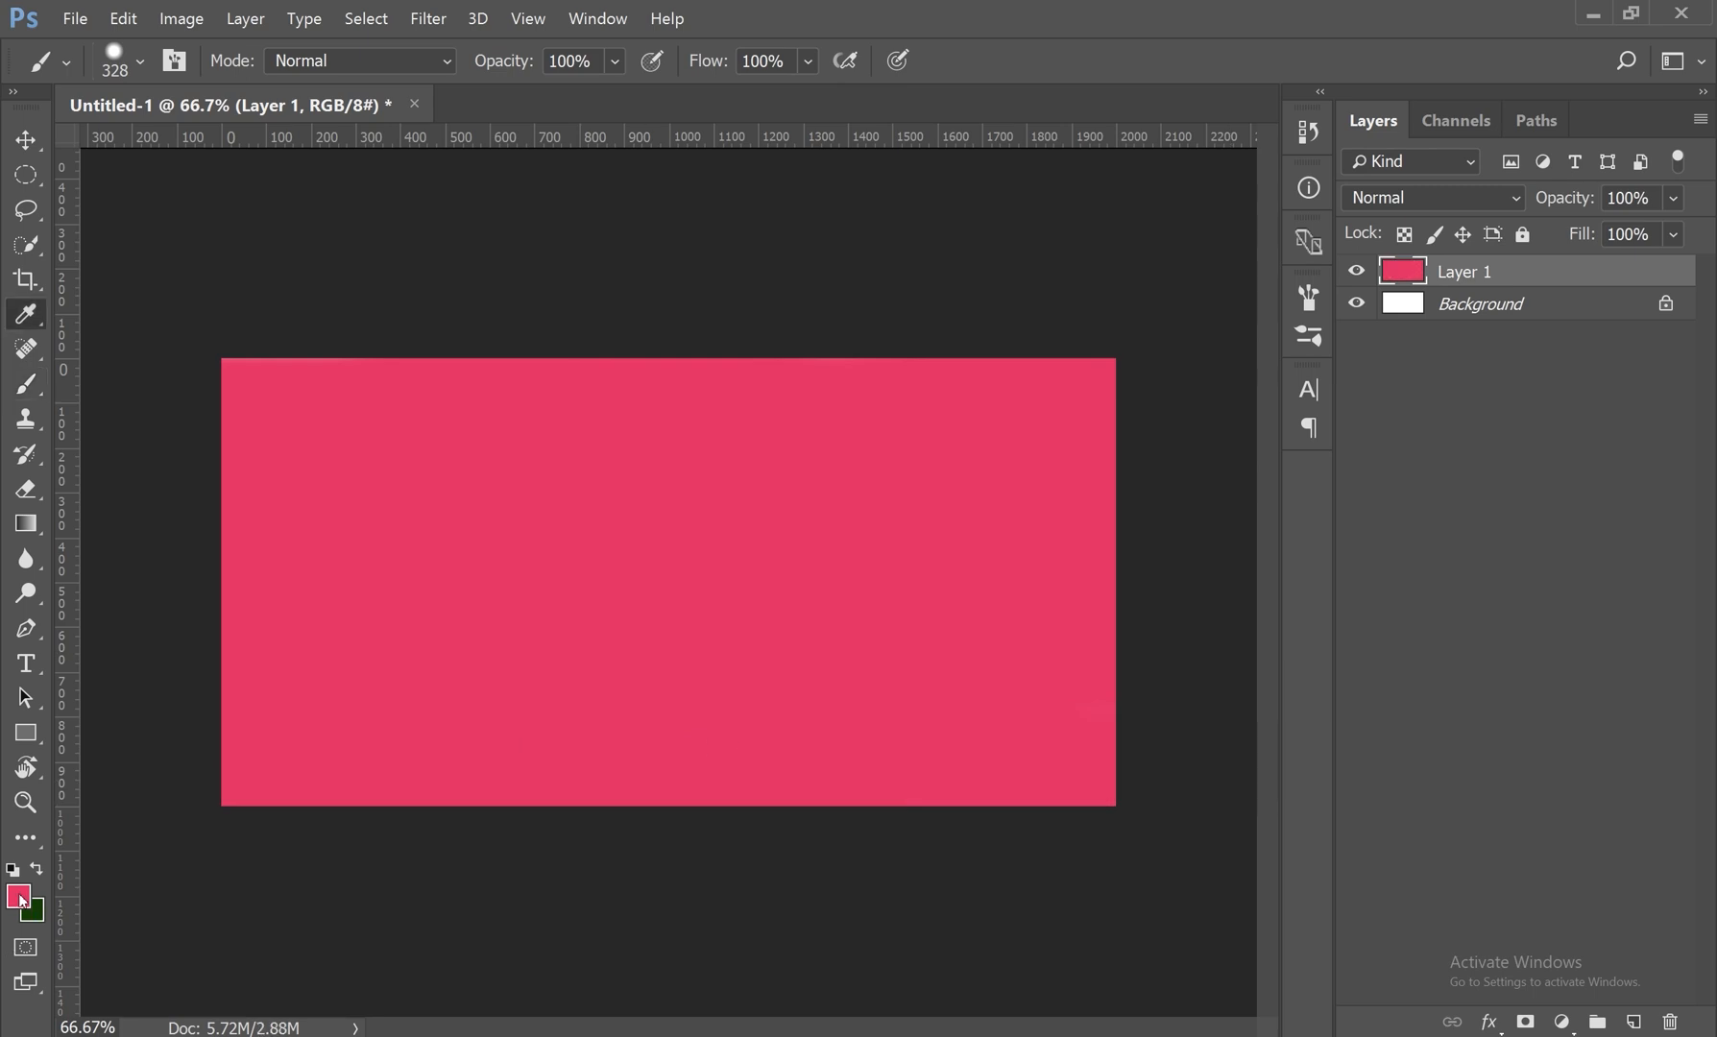
Step: Change the foreground color to green 36db25 and paint over the pink layer at 16% brush opacity
left_click(19, 898)
left_click_drag(1288, 506, 1288, 447)
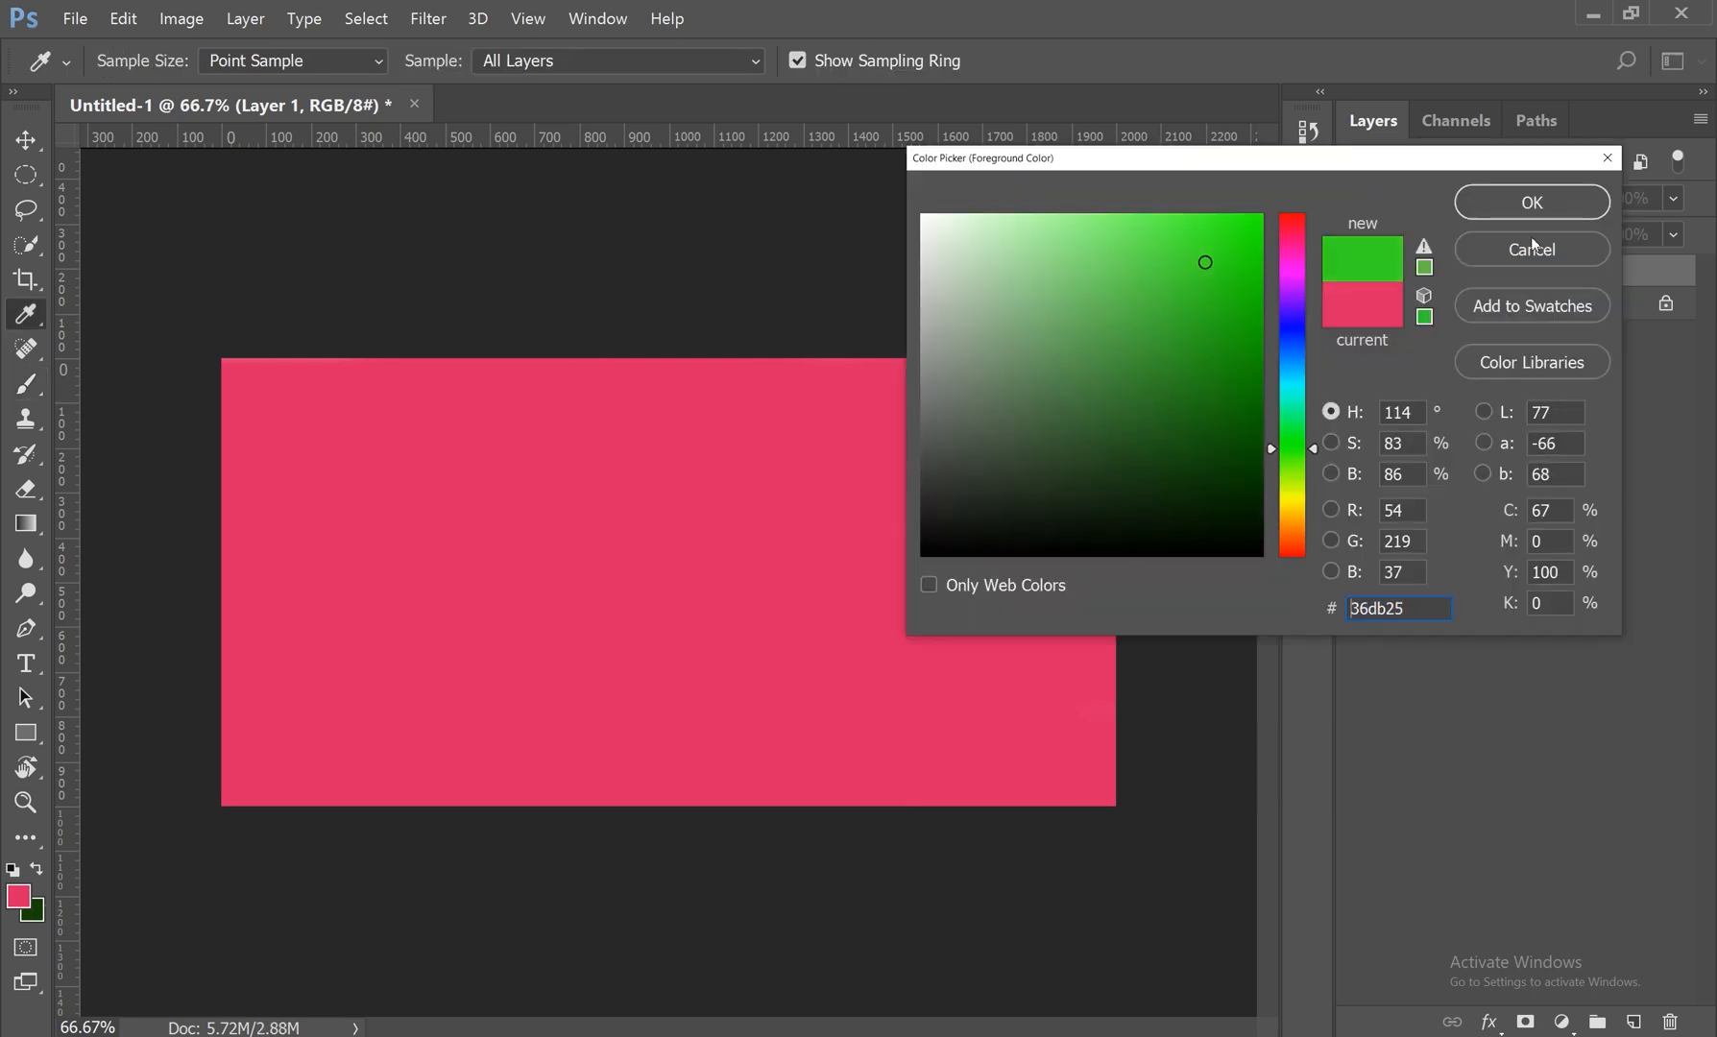
left_click(1533, 202)
left_click(615, 61)
left_click_drag(620, 94, 508, 102)
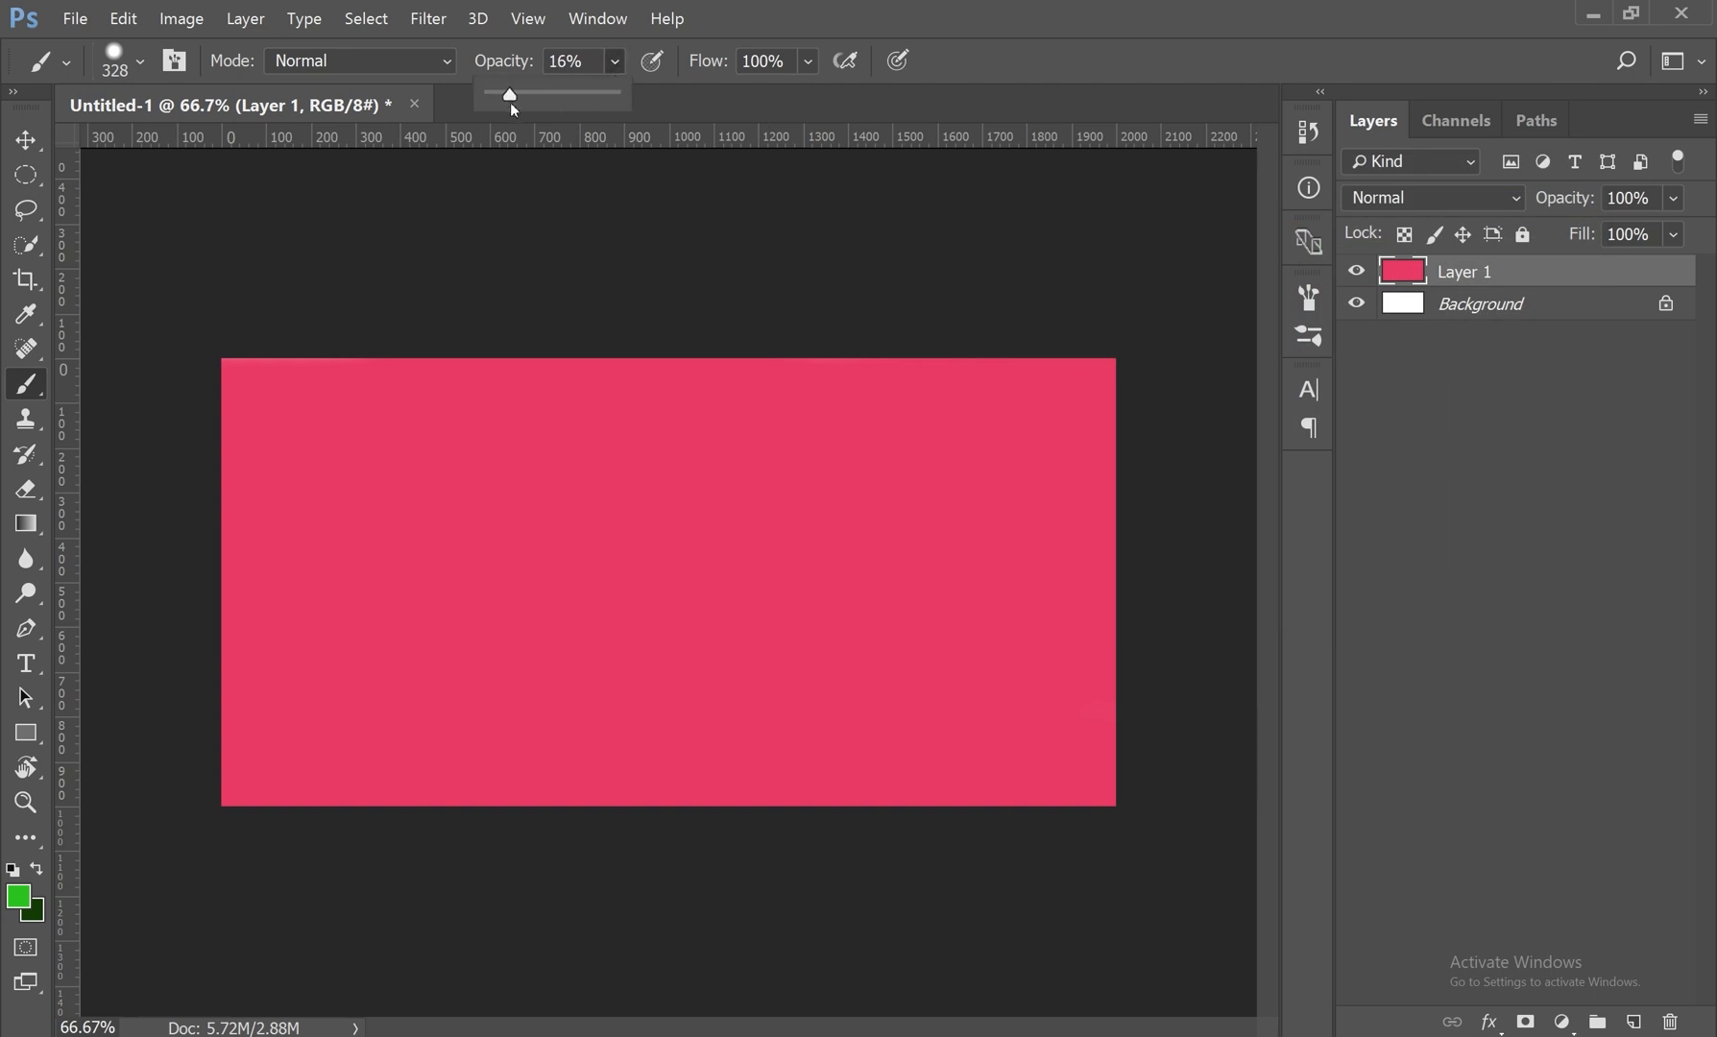
mouse_move(1042, 463)
left_mouse_down()
mouse_move(591, 466)
mouse_move(471, 524)
mouse_move(1008, 634)
mouse_move(403, 593)
mouse_move(1086, 641)
left_mouse_up()
left_click_drag(404, 691, 278, 612)
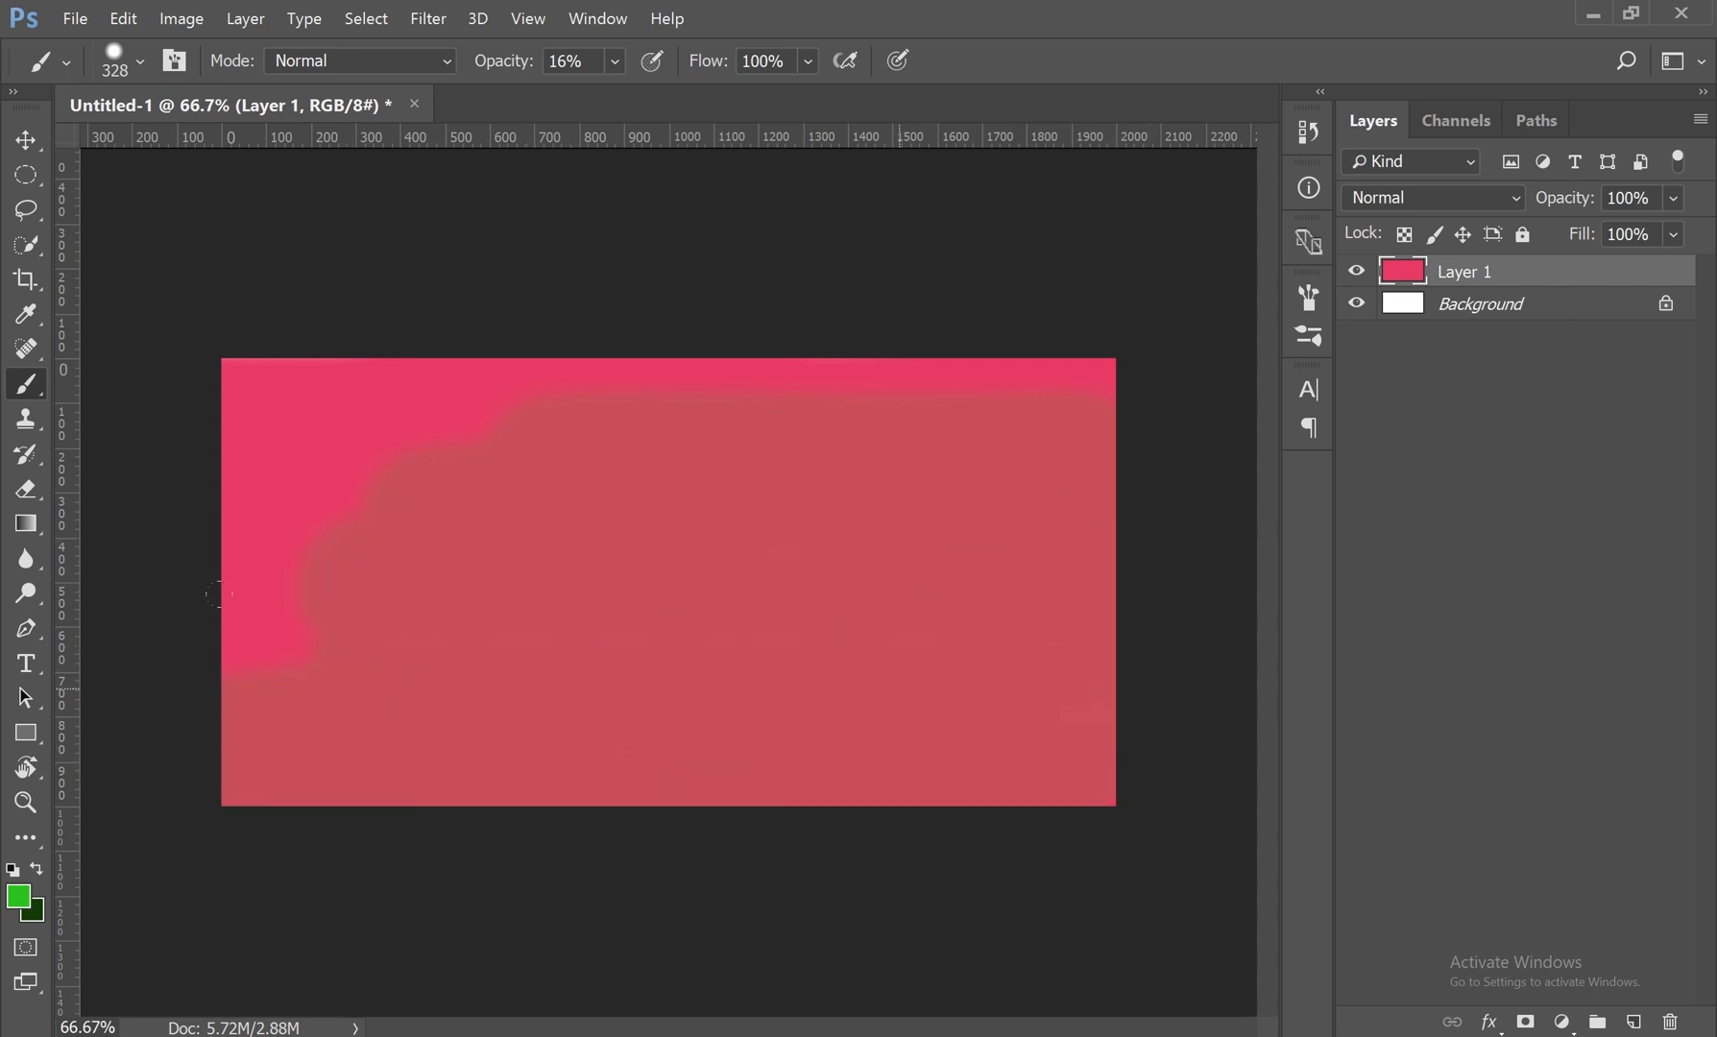
mouse_move(808, 461)
left_mouse_down()
mouse_move(385, 448)
mouse_move(441, 325)
left_mouse_up()
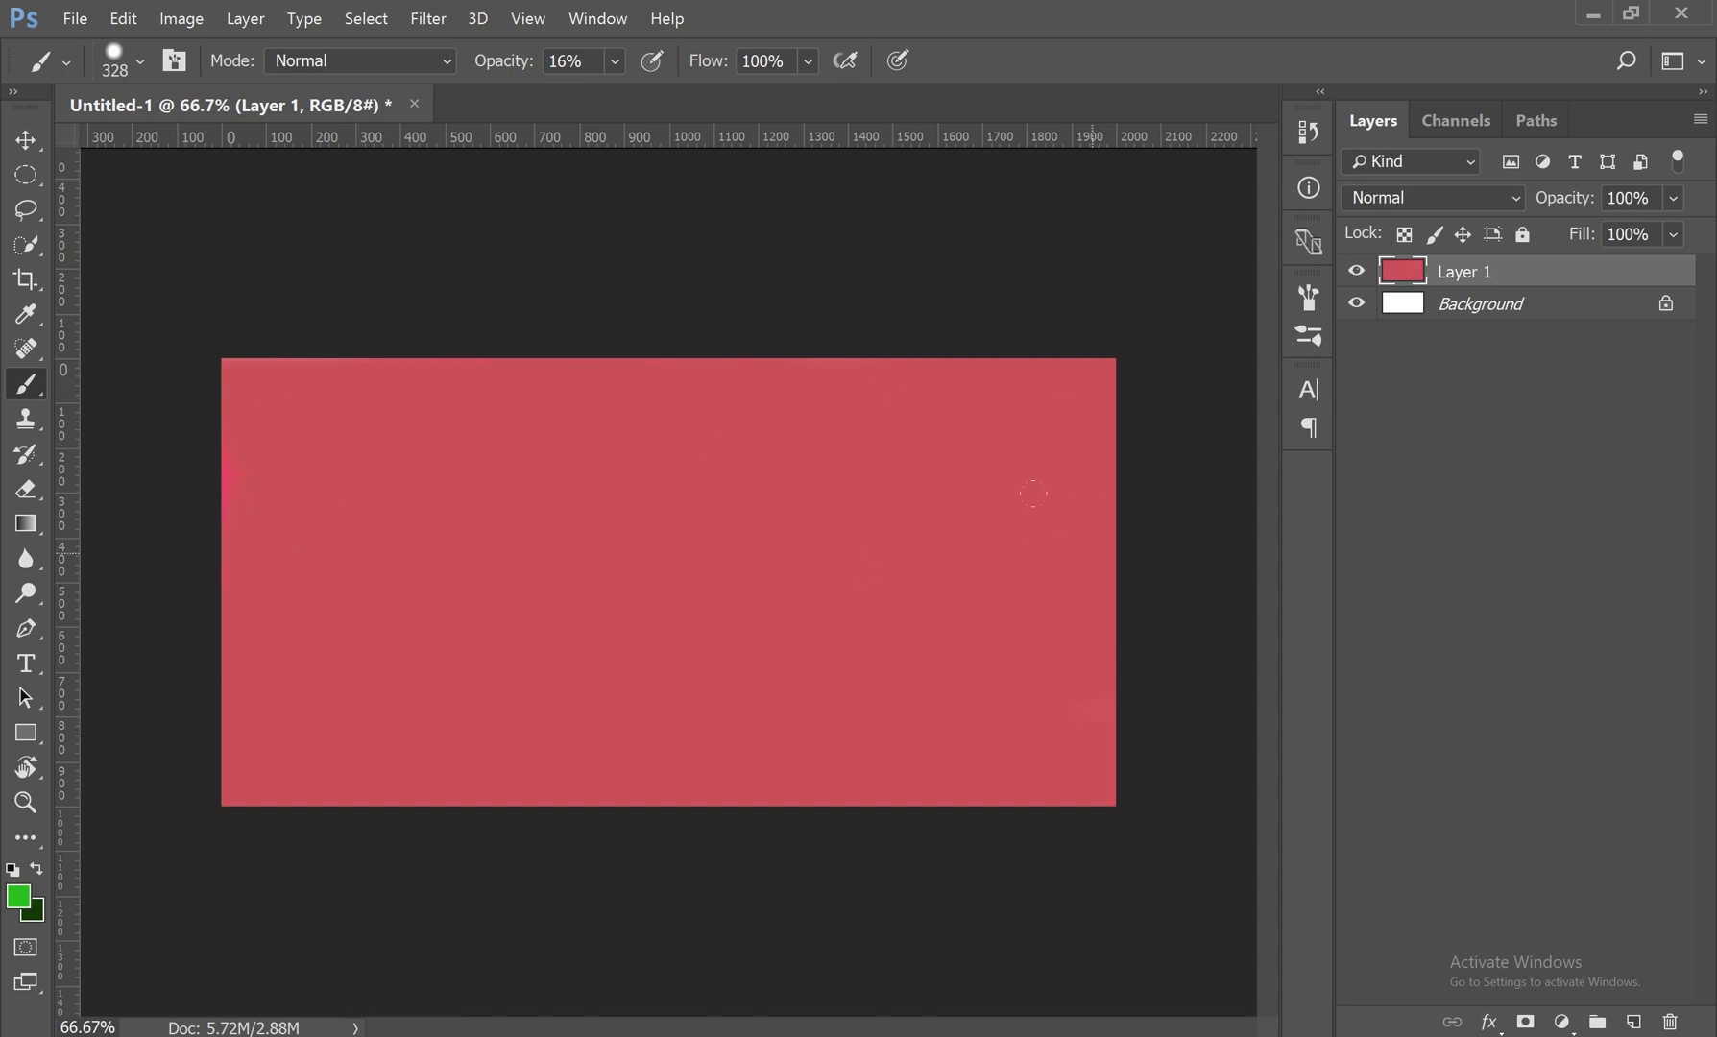
Step: Undo all the pink, green and blue strokes on Layer 1 and switch to the Move tool
key("ctrl+alt+z")
key("ctrl+alt+z")
key("ctrl+alt+z")
key("ctrl+alt+z")
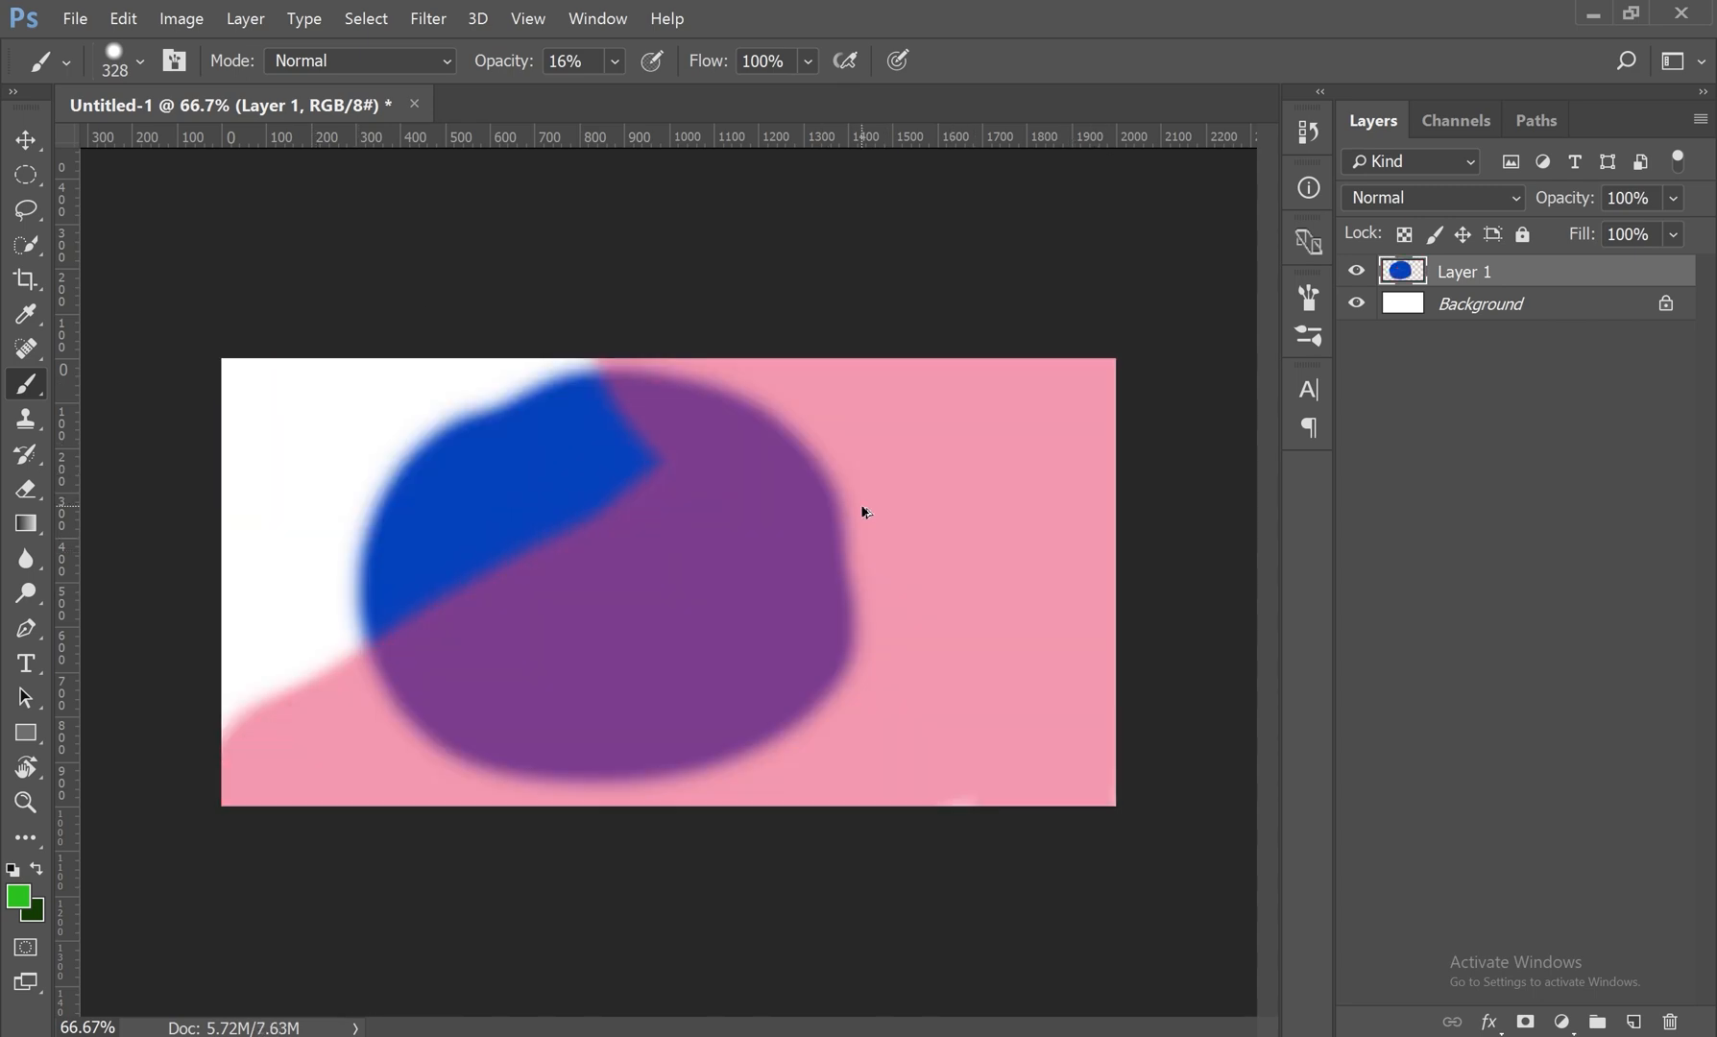
key("ctrl+alt+z")
key("ctrl+alt+z")
key("v")
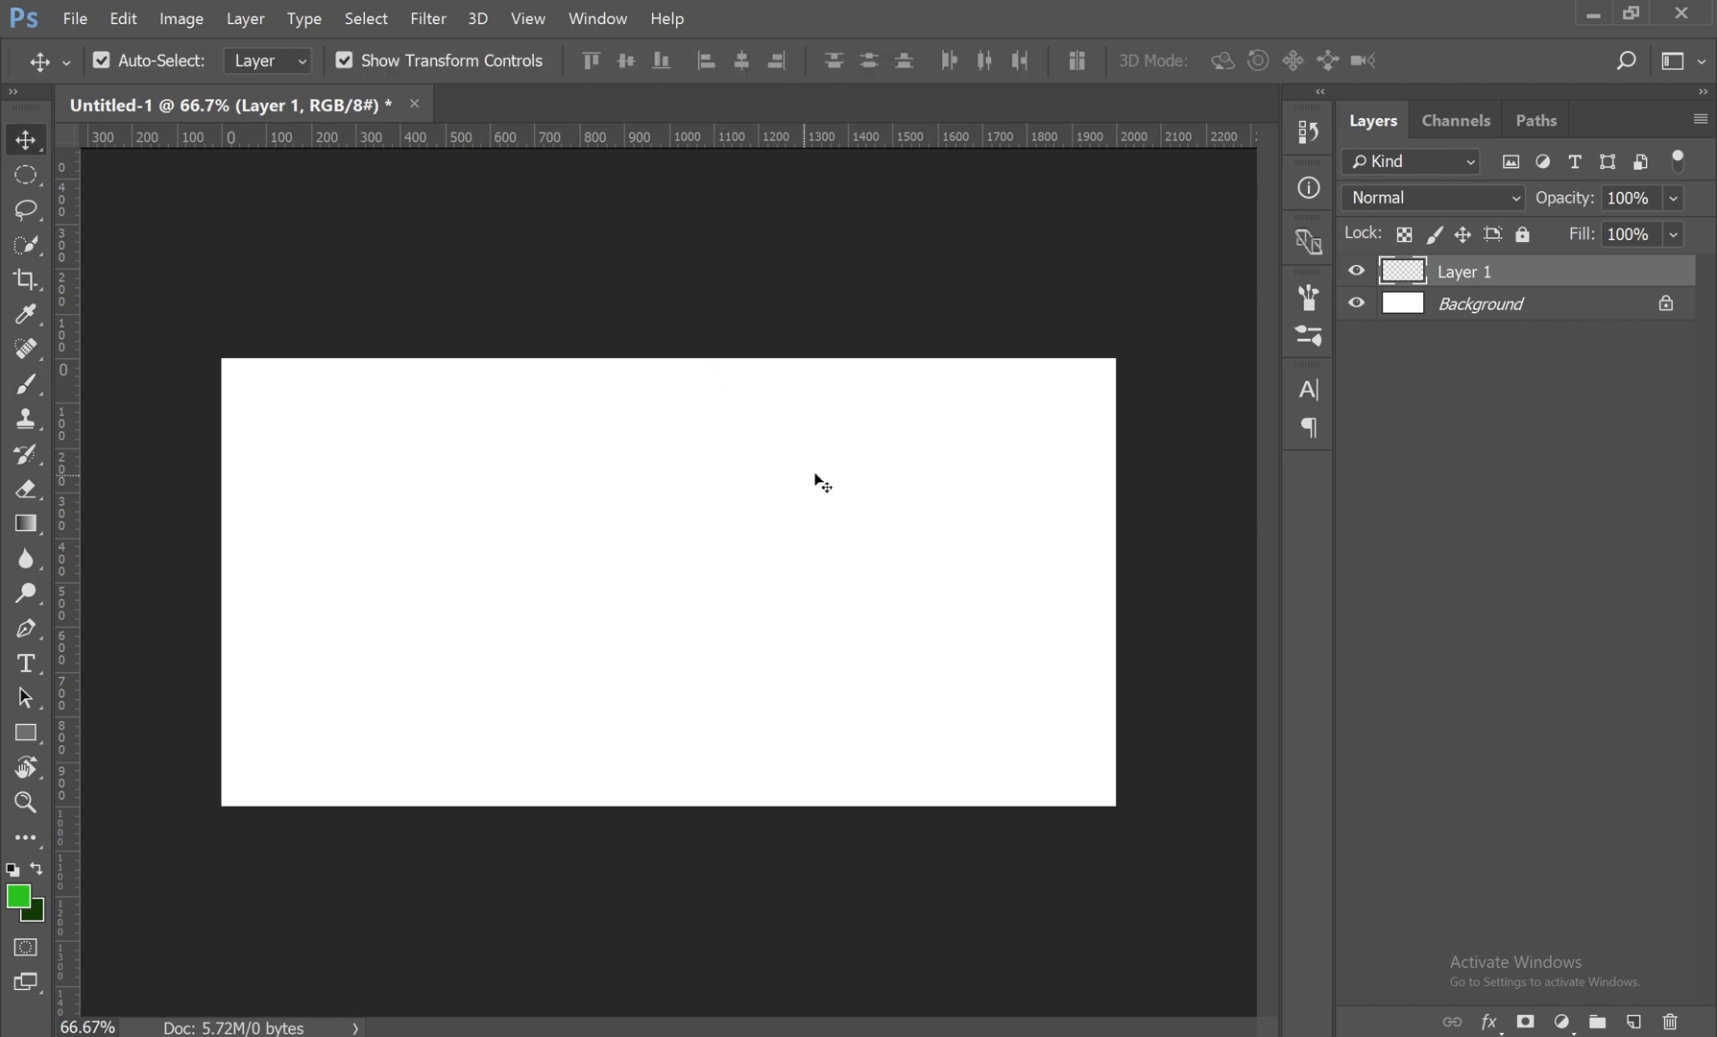
Step: Make a circular selection about 957 px across in the middle of the canvas
left_click(19, 418)
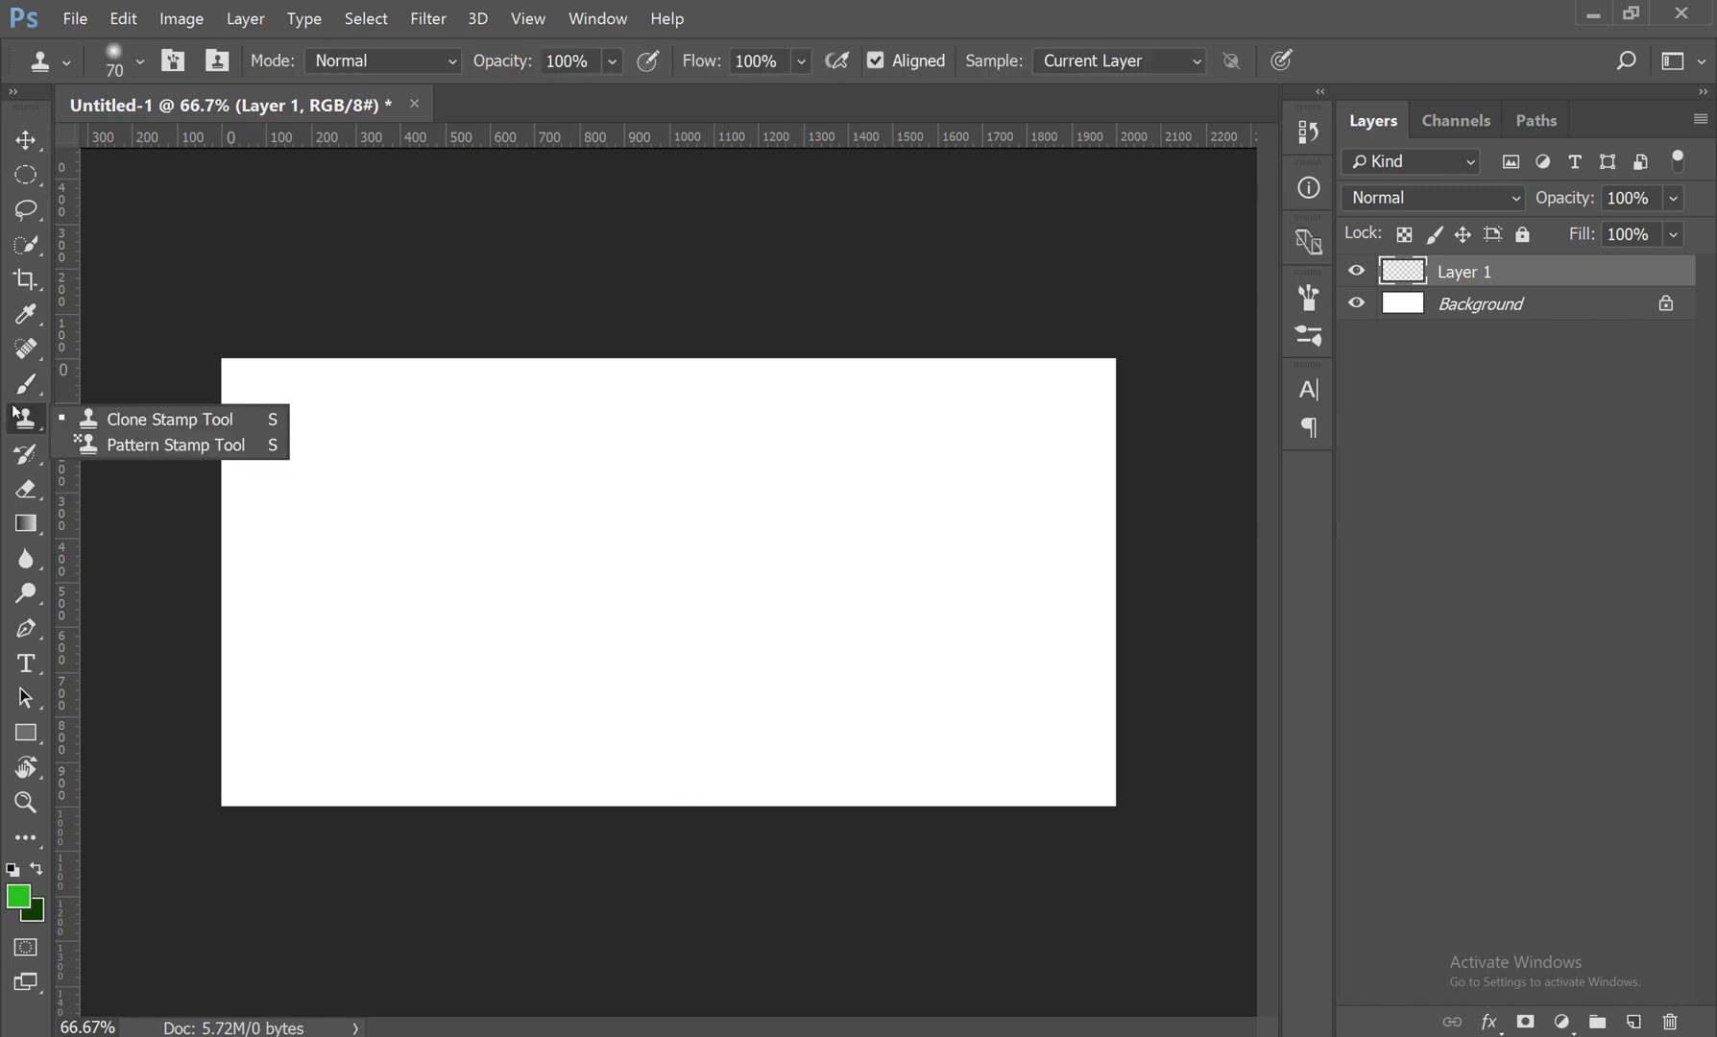
left_click(26, 384)
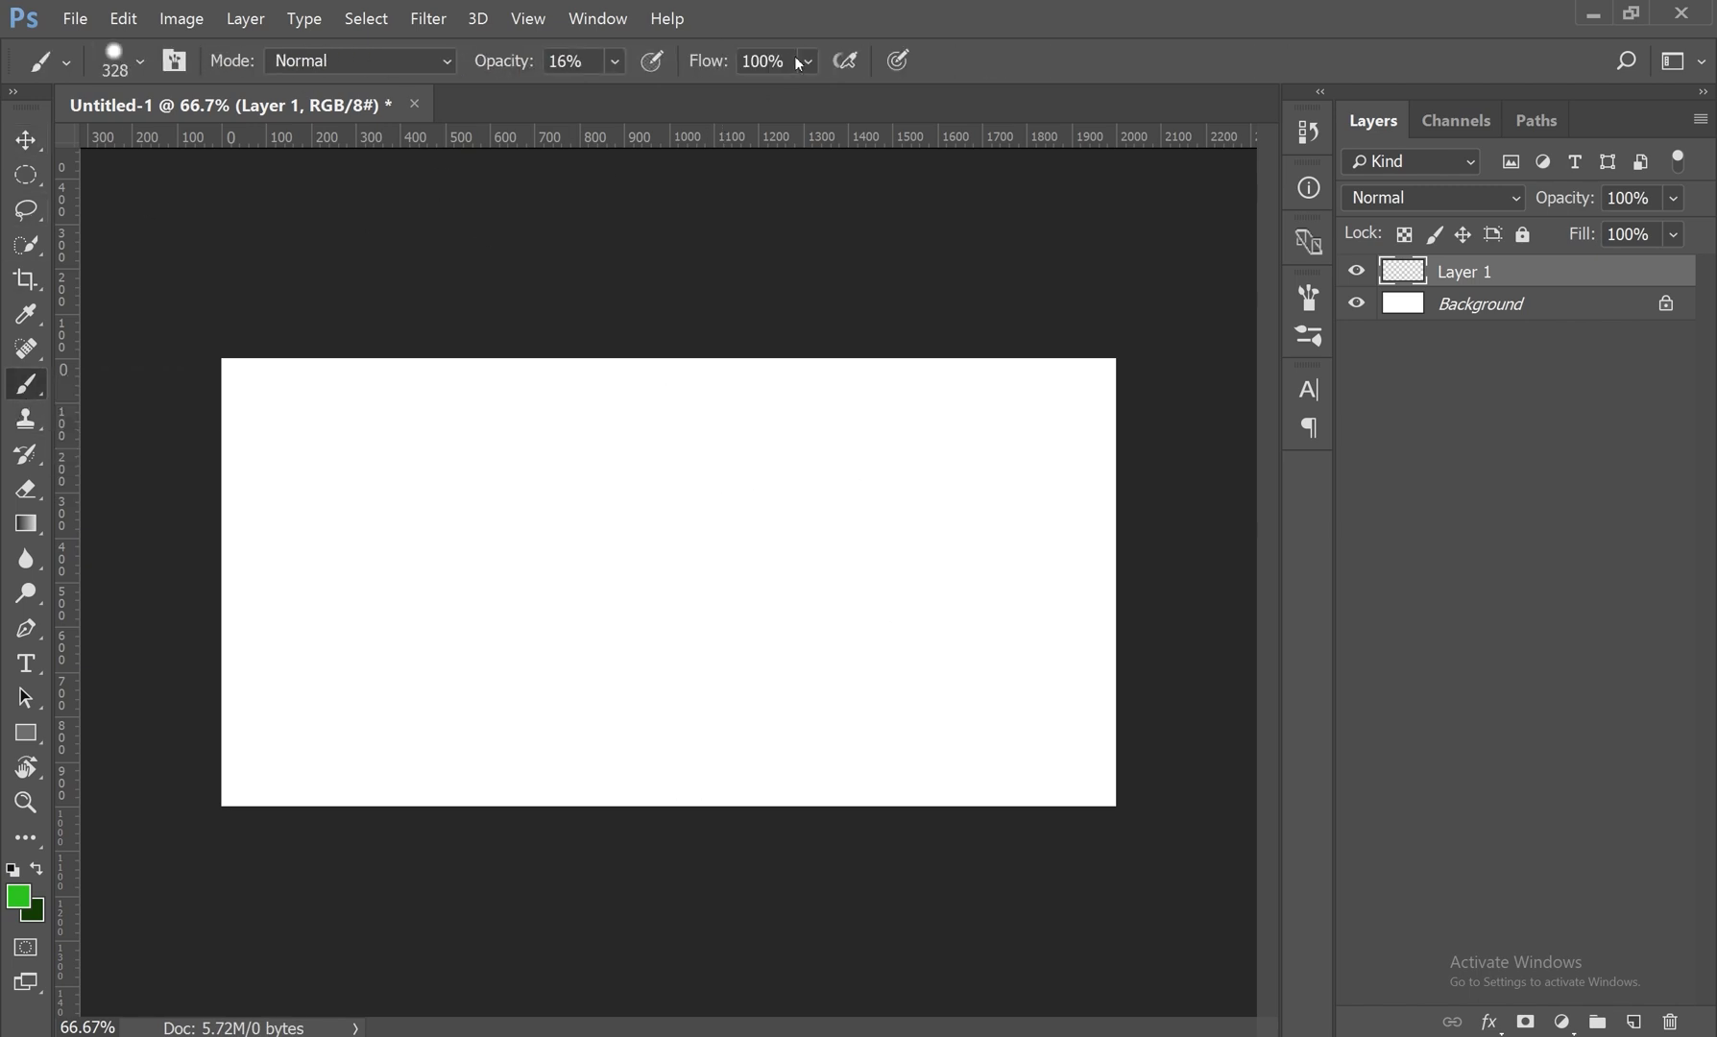
left_click(26, 175)
left_click(231, 203)
left_click_drag(530, 391, 1001, 794)
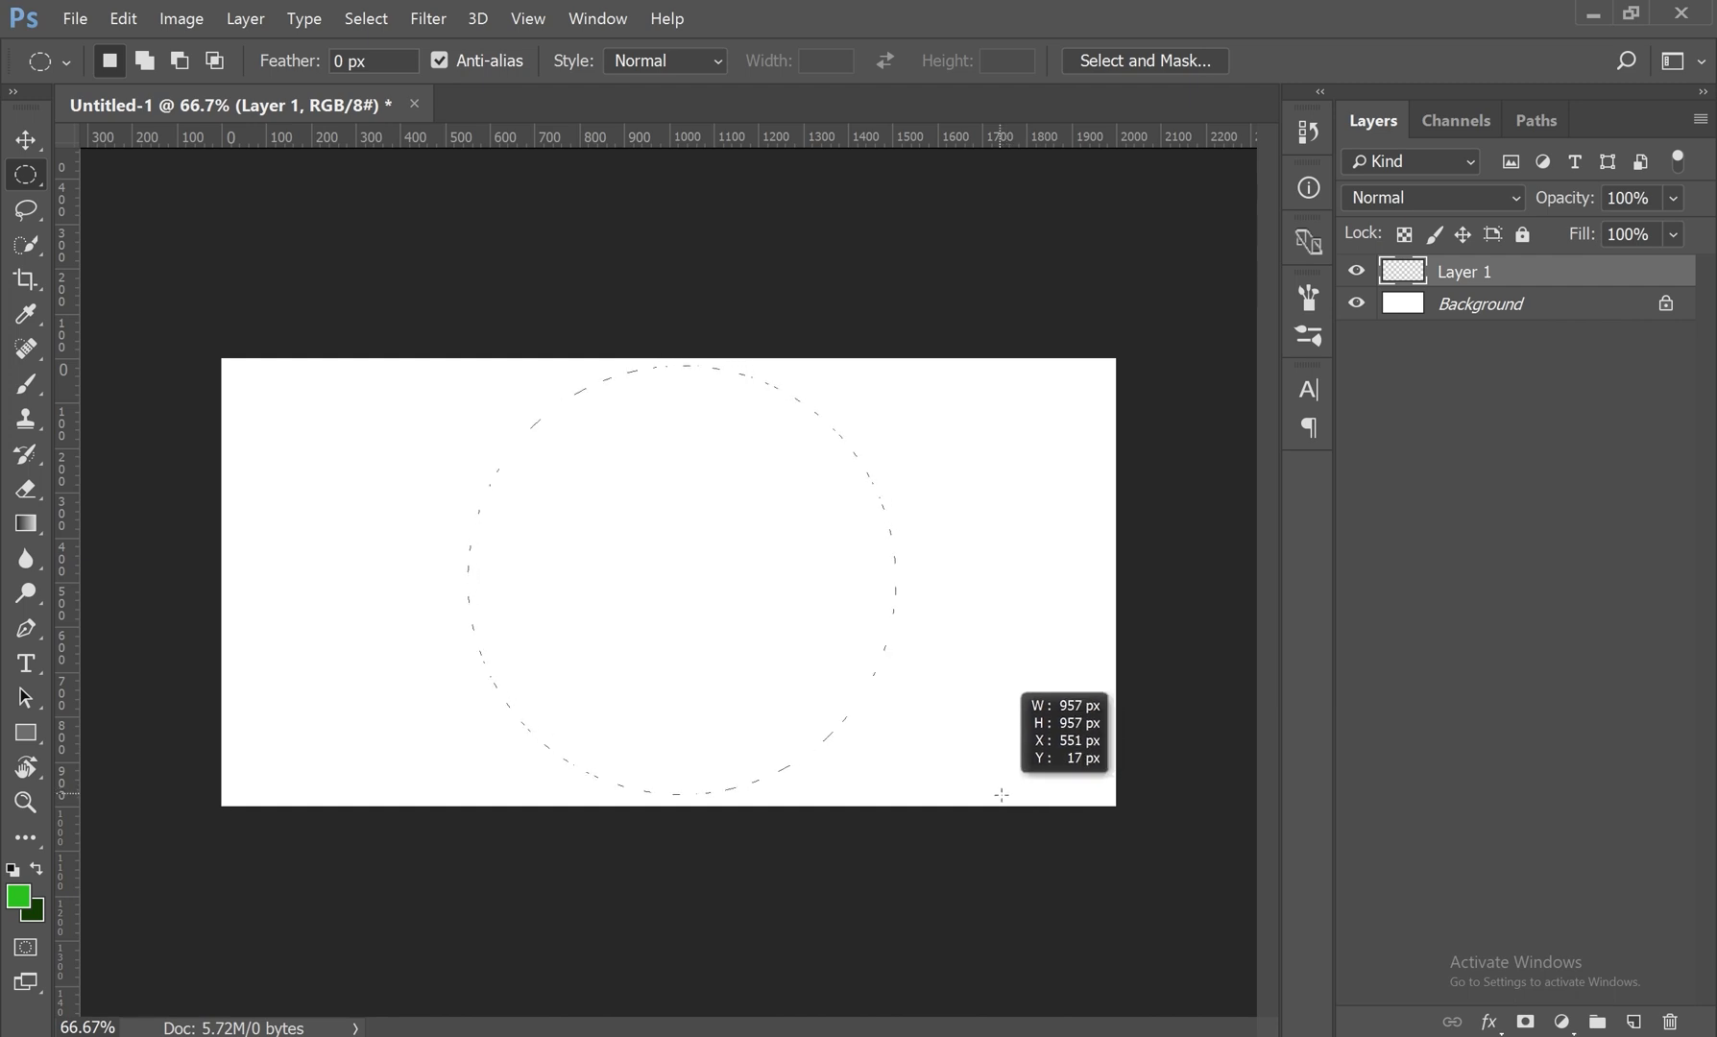
left_click_drag(1001, 795, 1001, 794)
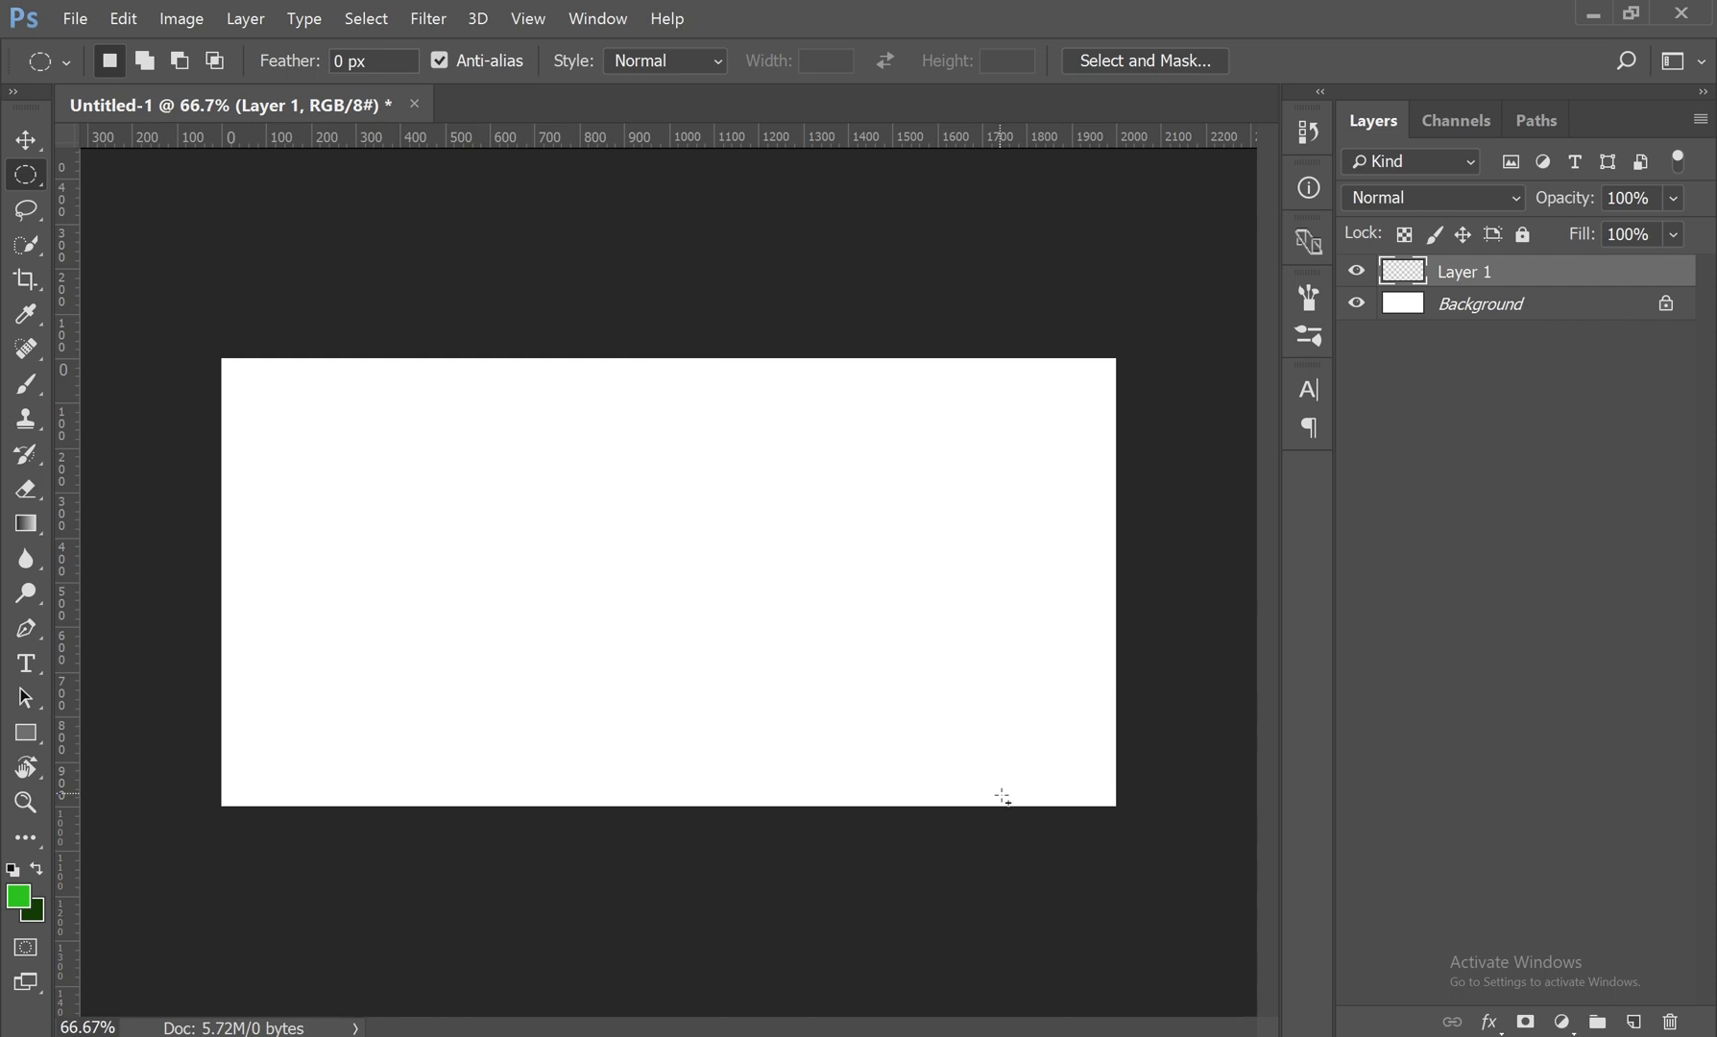
Step: Paint the circular selection solid green with the Brush at 100% opacity and 100% flow
left_click(29, 384)
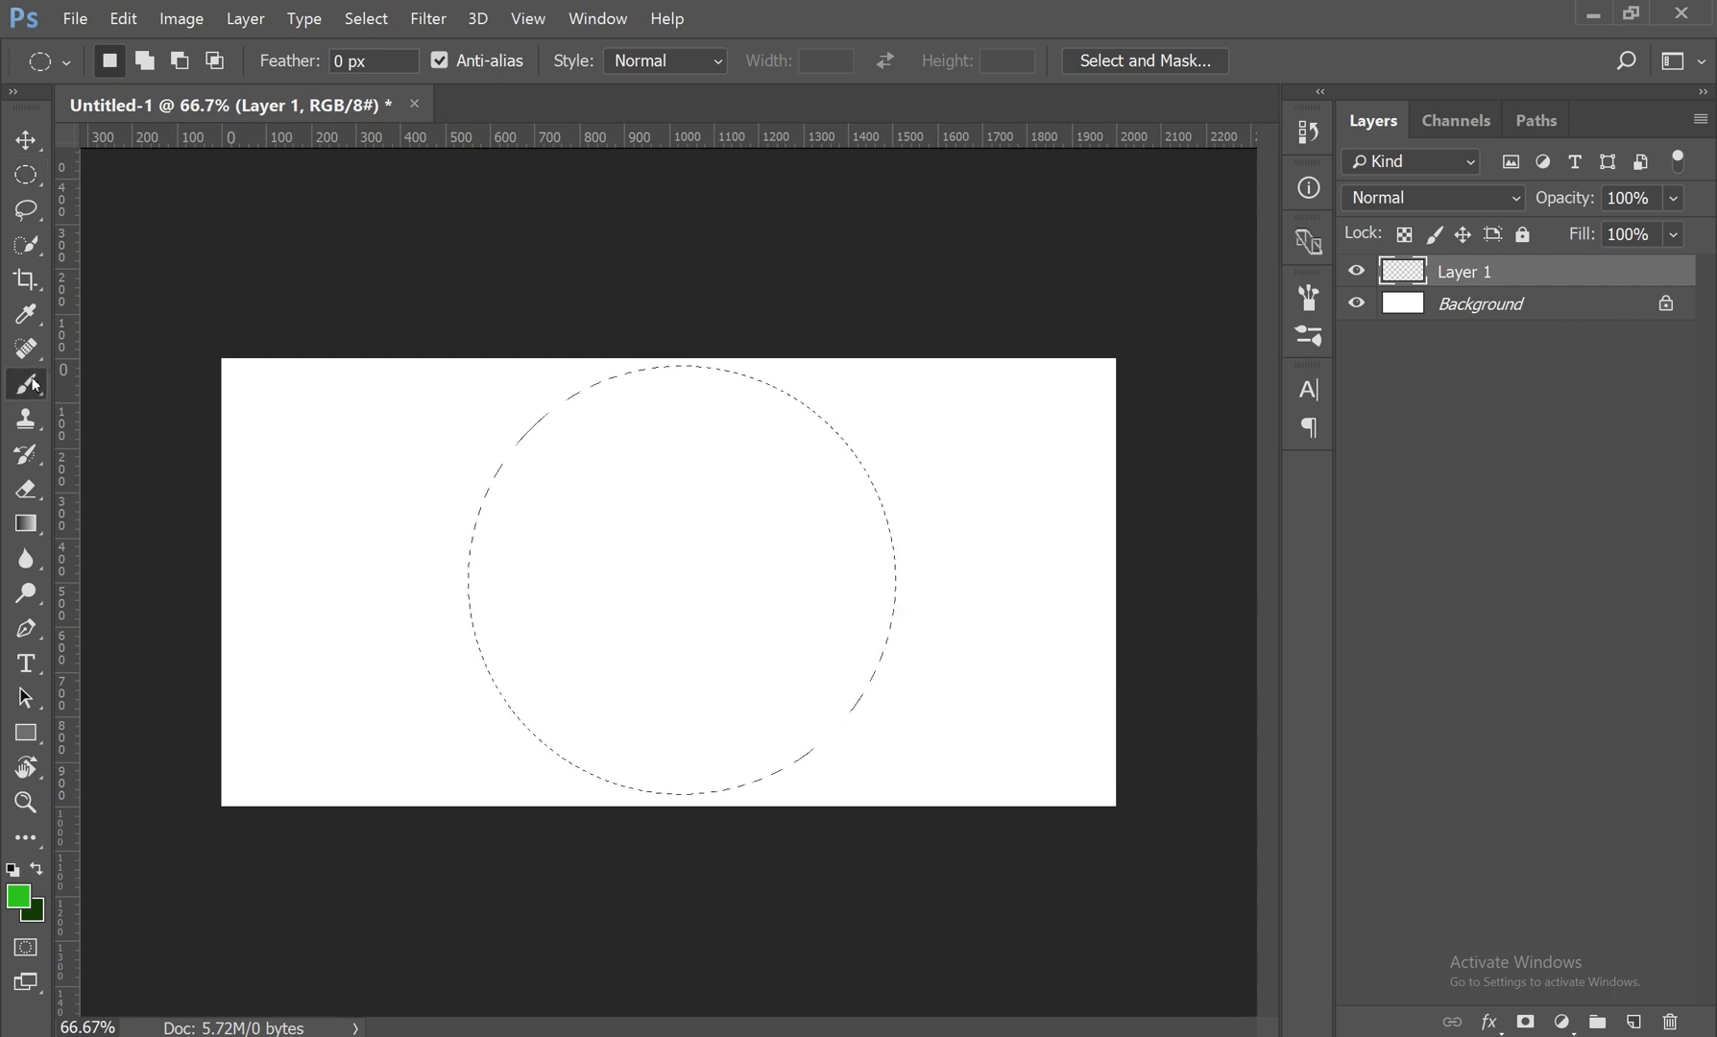
left_click(99, 384)
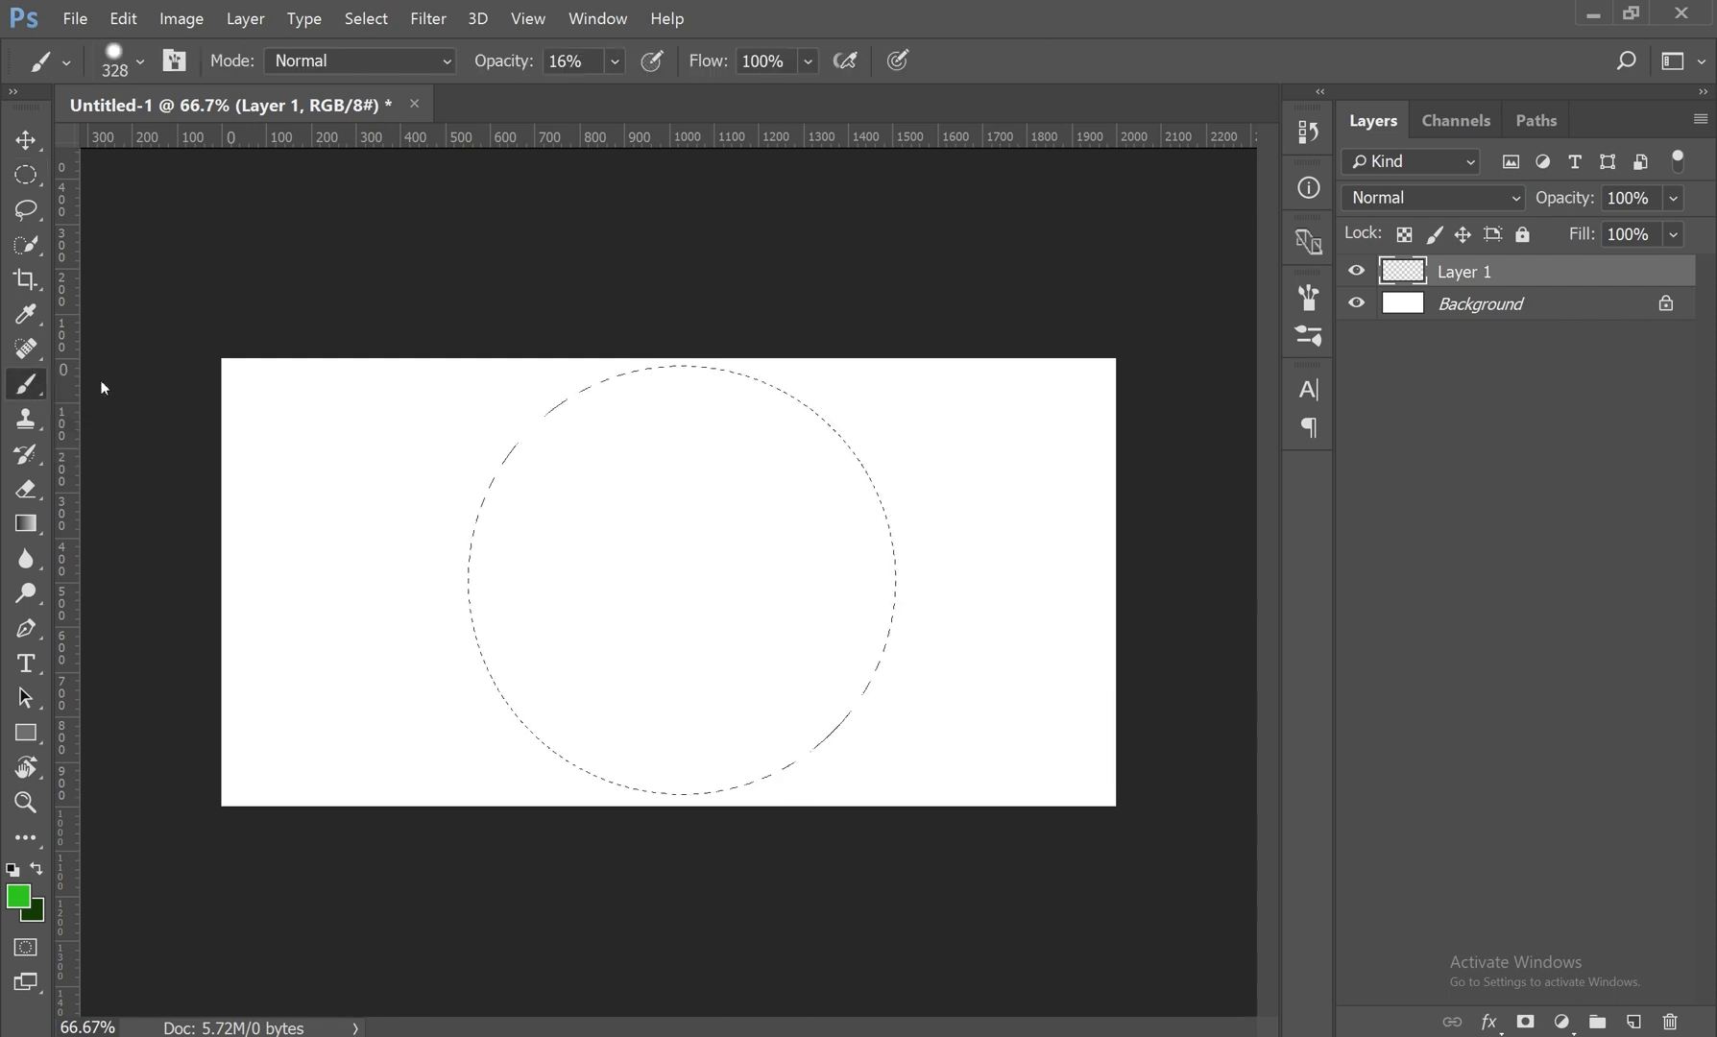
left_click(615, 61)
left_click_drag(617, 89, 735, 94)
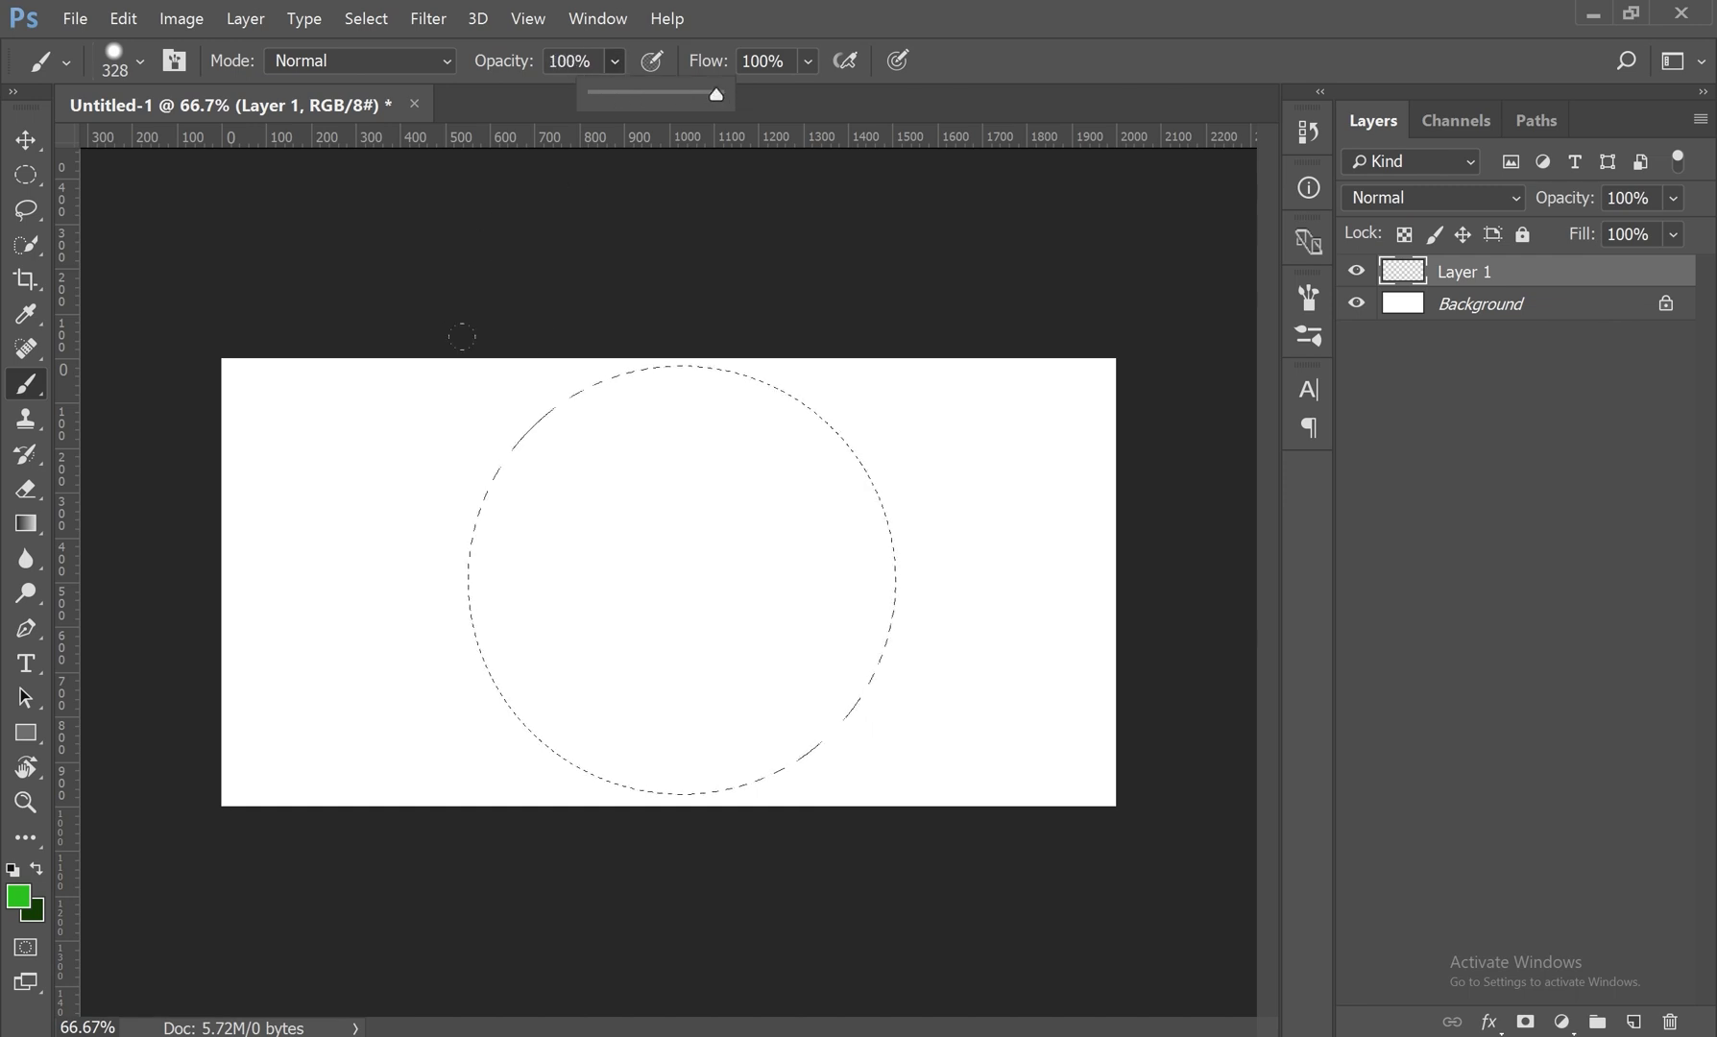
left_click(809, 62)
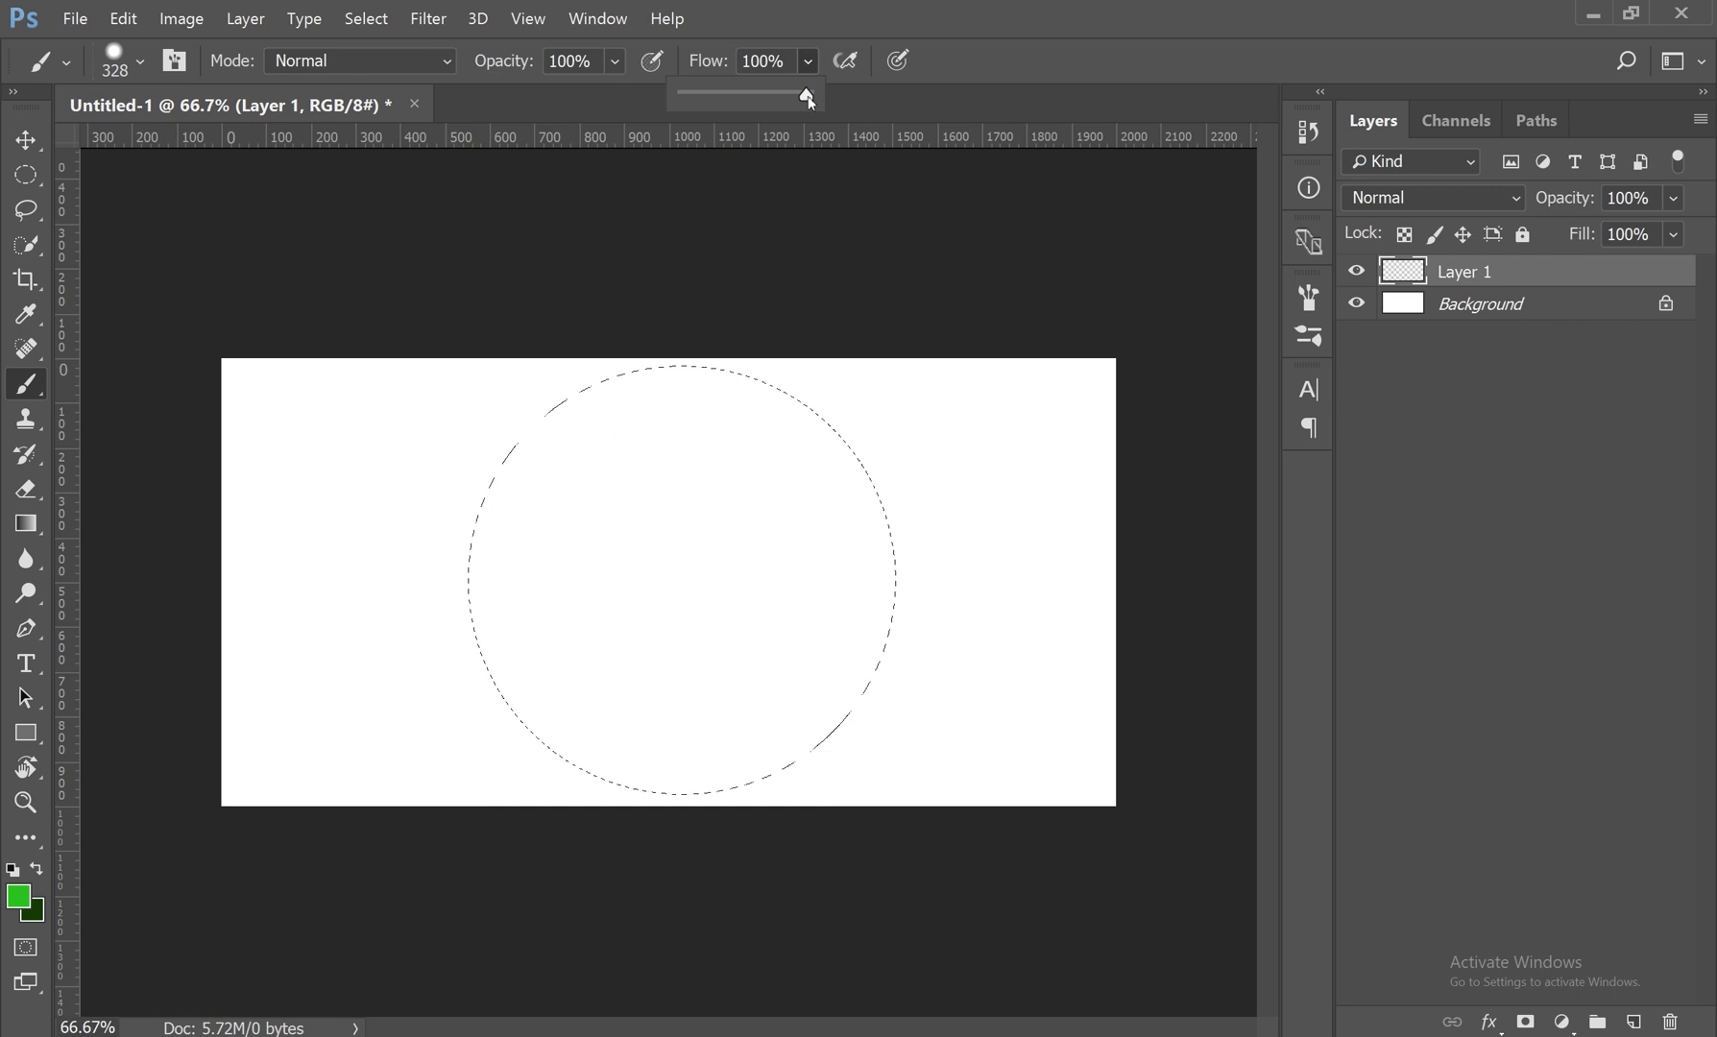
mouse_move(808, 97)
left_mouse_down()
mouse_move(722, 97)
mouse_move(836, 97)
left_mouse_up()
left_click_drag(601, 379, 550, 355)
left_click_drag(758, 526, 754, 616)
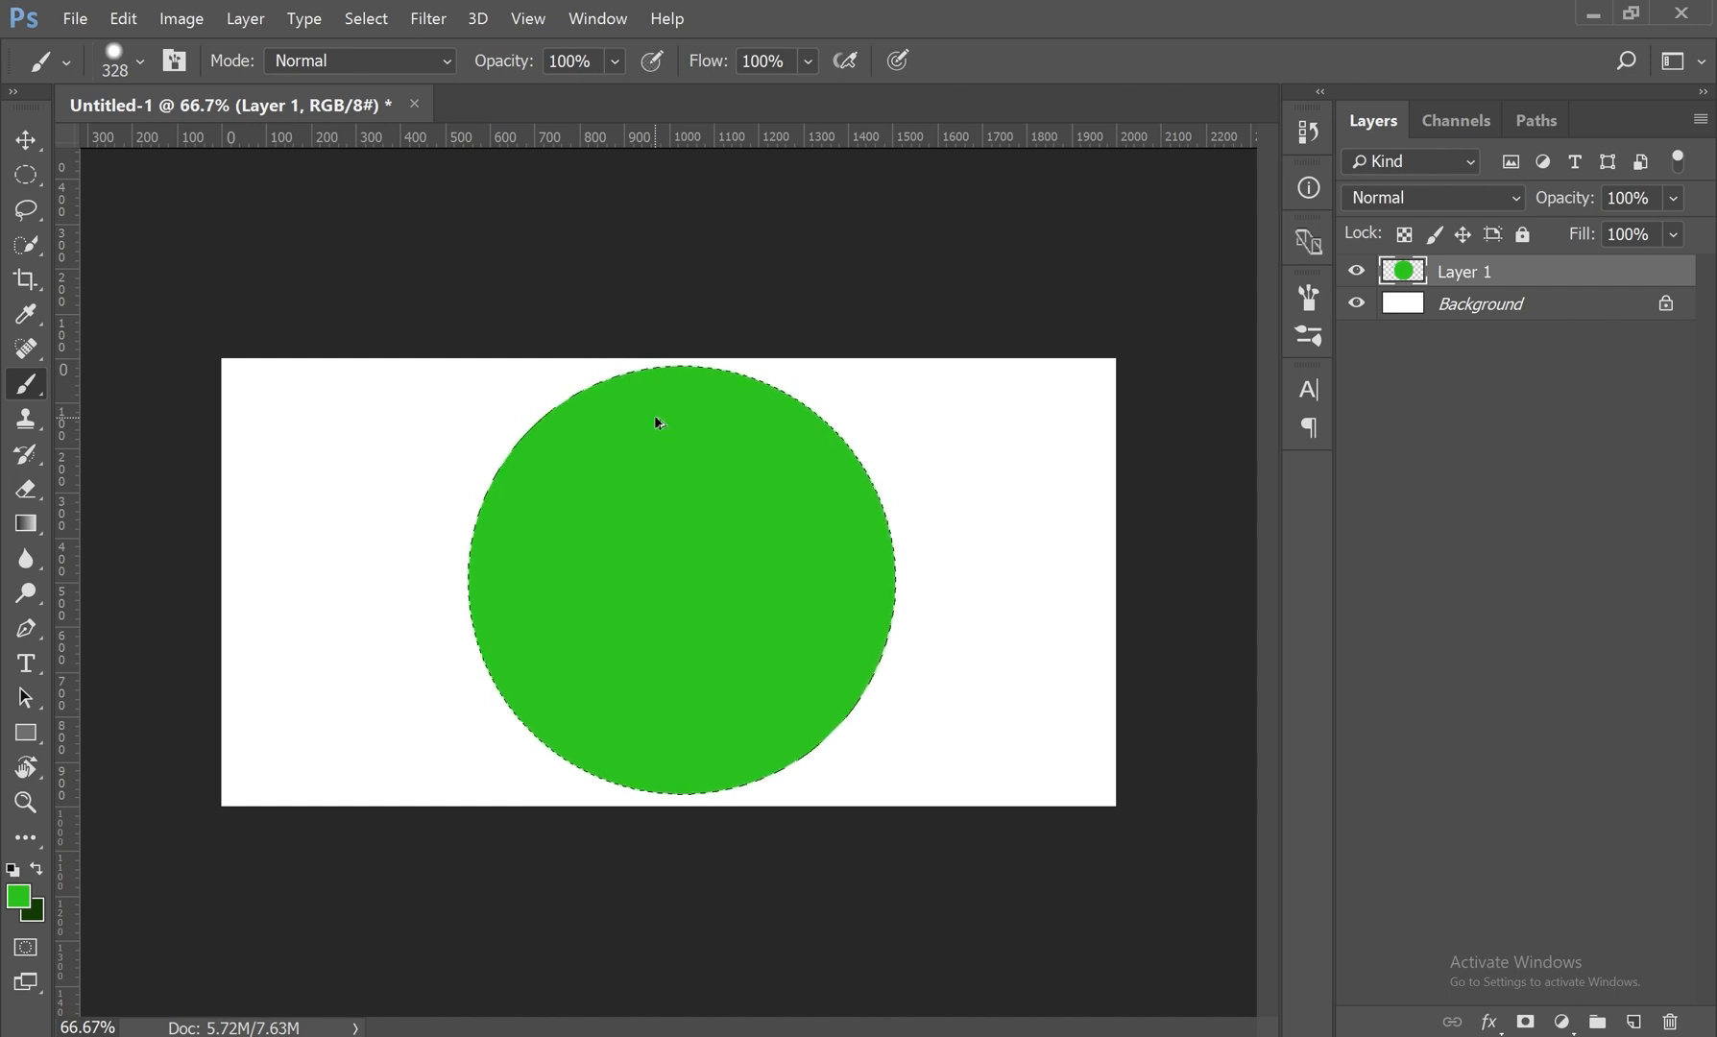
Step: Delete the green fill and repaint the circular selection with repeated strokes at 34% flow
key("Delete")
left_click(810, 62)
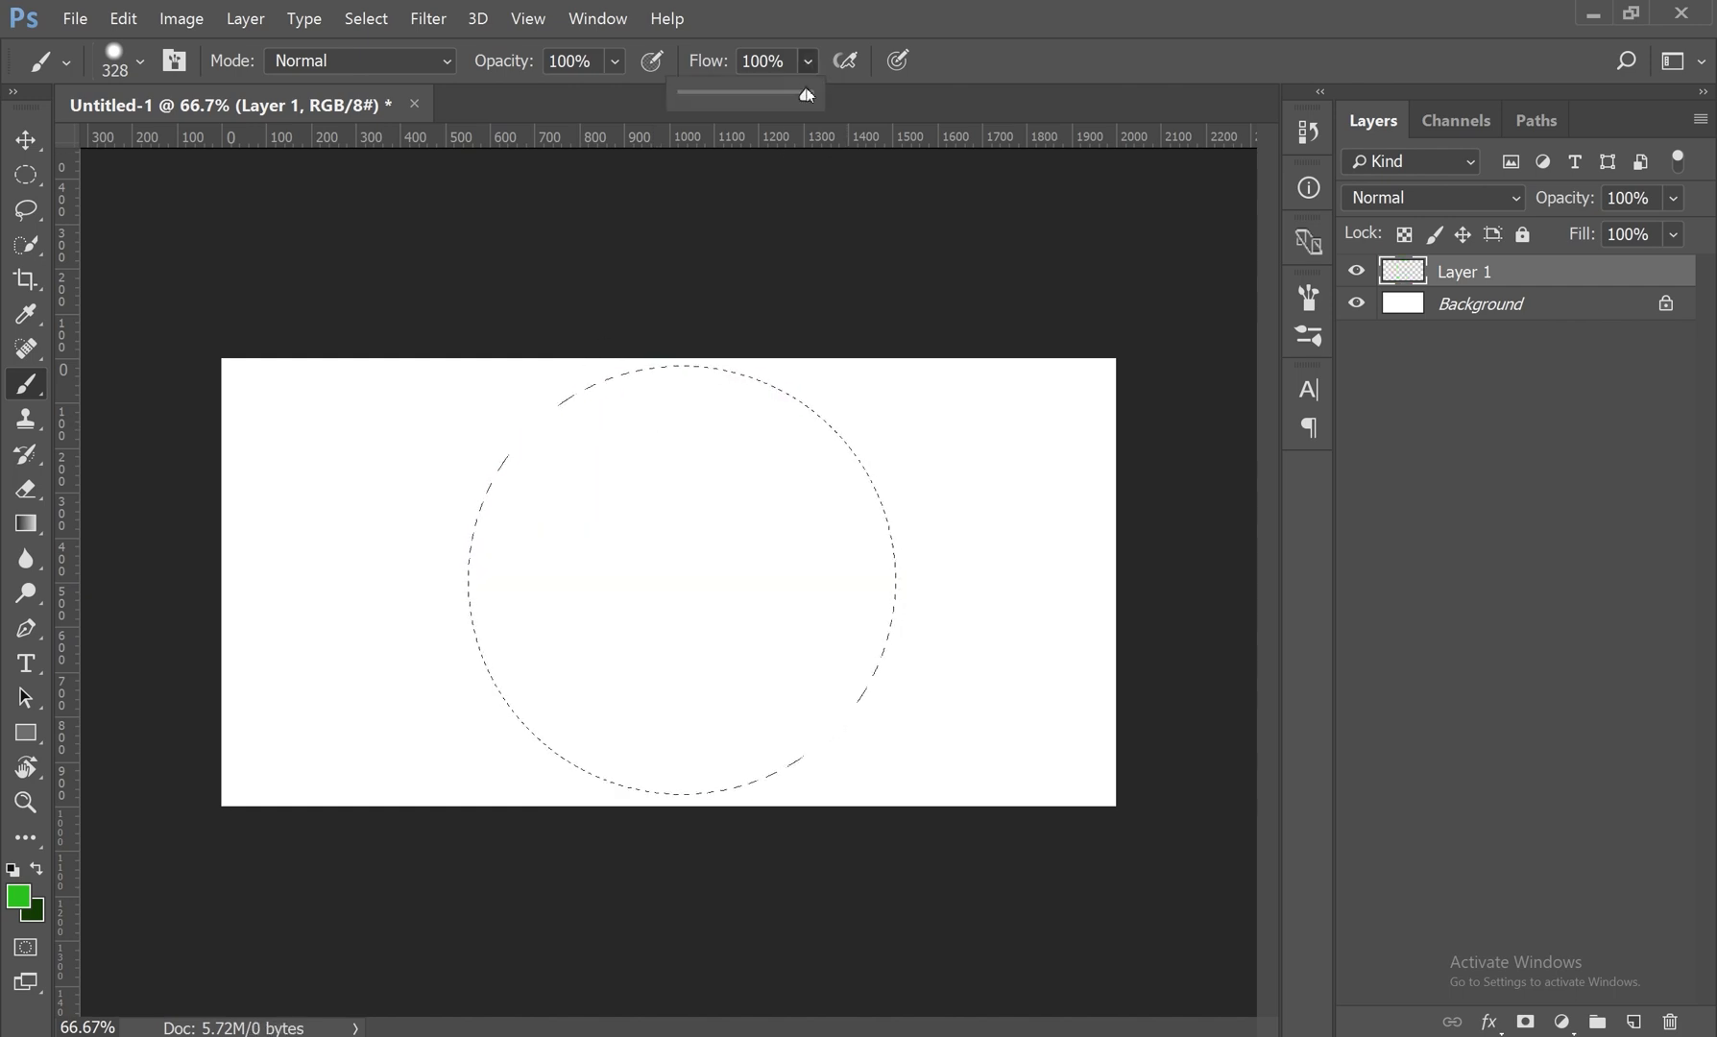
left_click_drag(730, 101, 724, 101)
left_click_drag(548, 279, 444, 348)
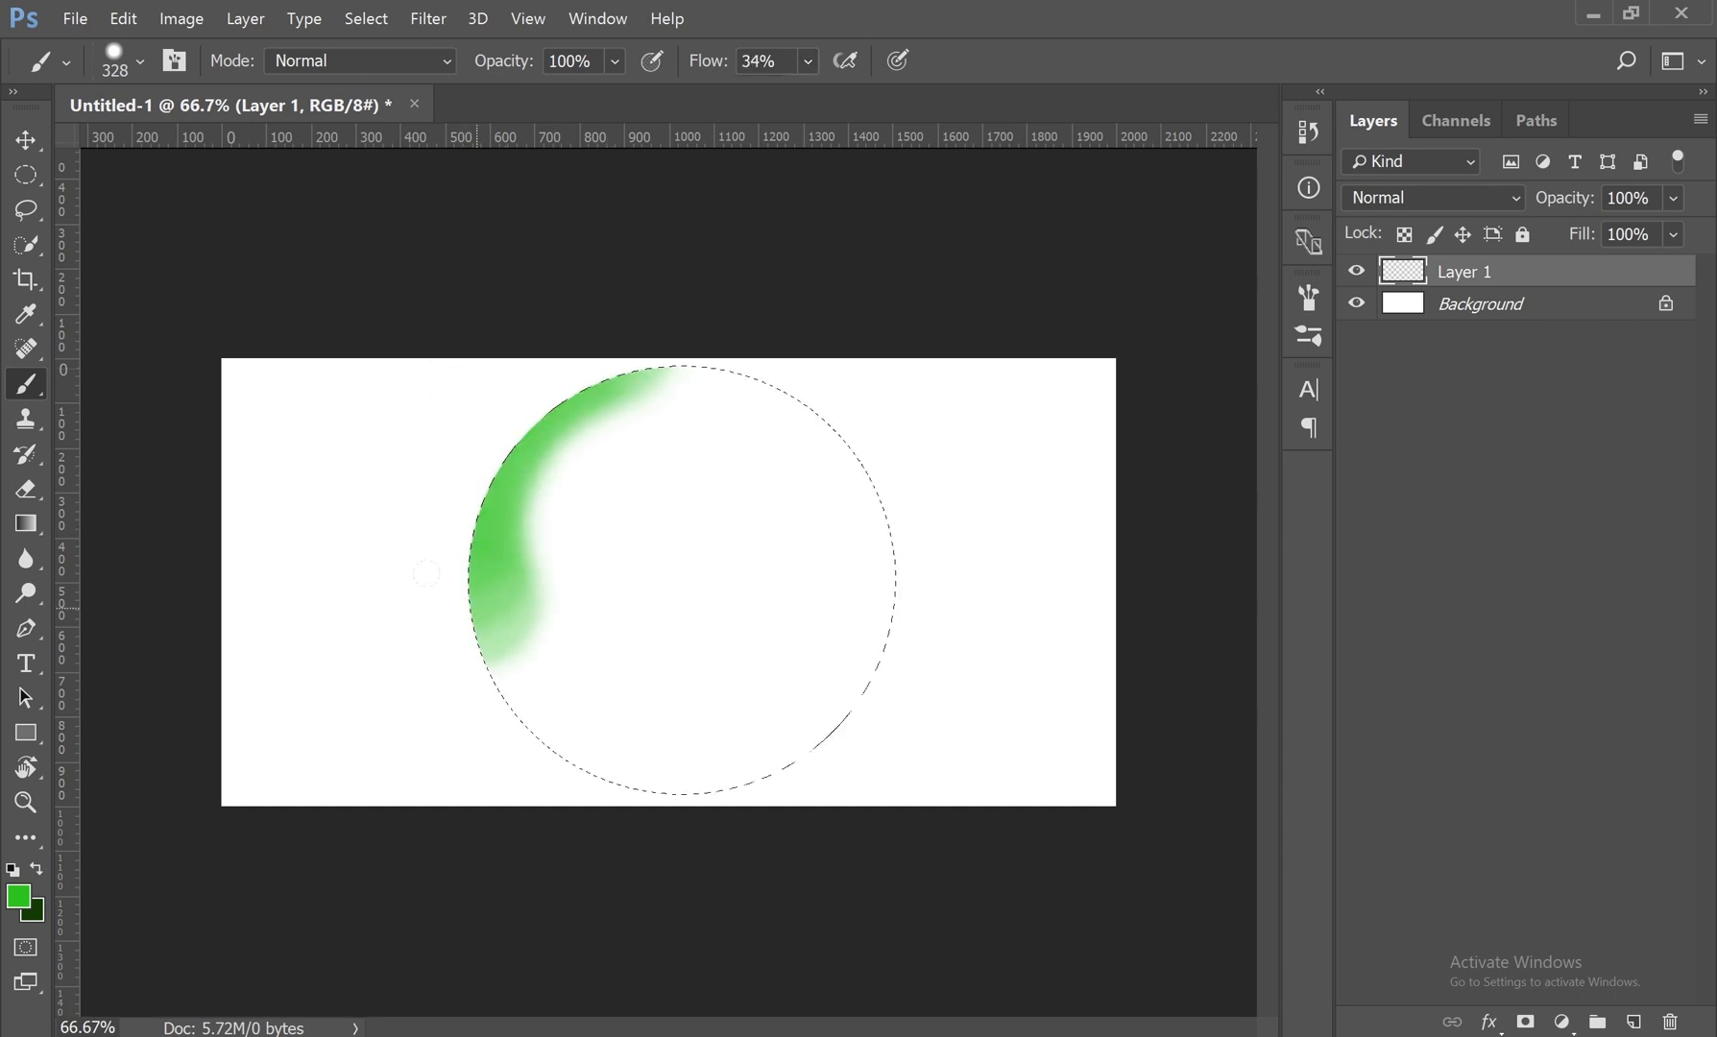
mouse_move(799, 661)
left_mouse_down()
mouse_move(830, 621)
mouse_move(850, 520)
mouse_move(848, 438)
mouse_move(806, 354)
mouse_move(701, 296)
mouse_move(584, 290)
left_mouse_up()
mouse_move(519, 457)
left_mouse_down()
mouse_move(489, 577)
mouse_move(566, 730)
mouse_move(821, 616)
mouse_move(790, 337)
mouse_move(518, 326)
mouse_move(510, 337)
mouse_move(845, 464)
left_mouse_up()
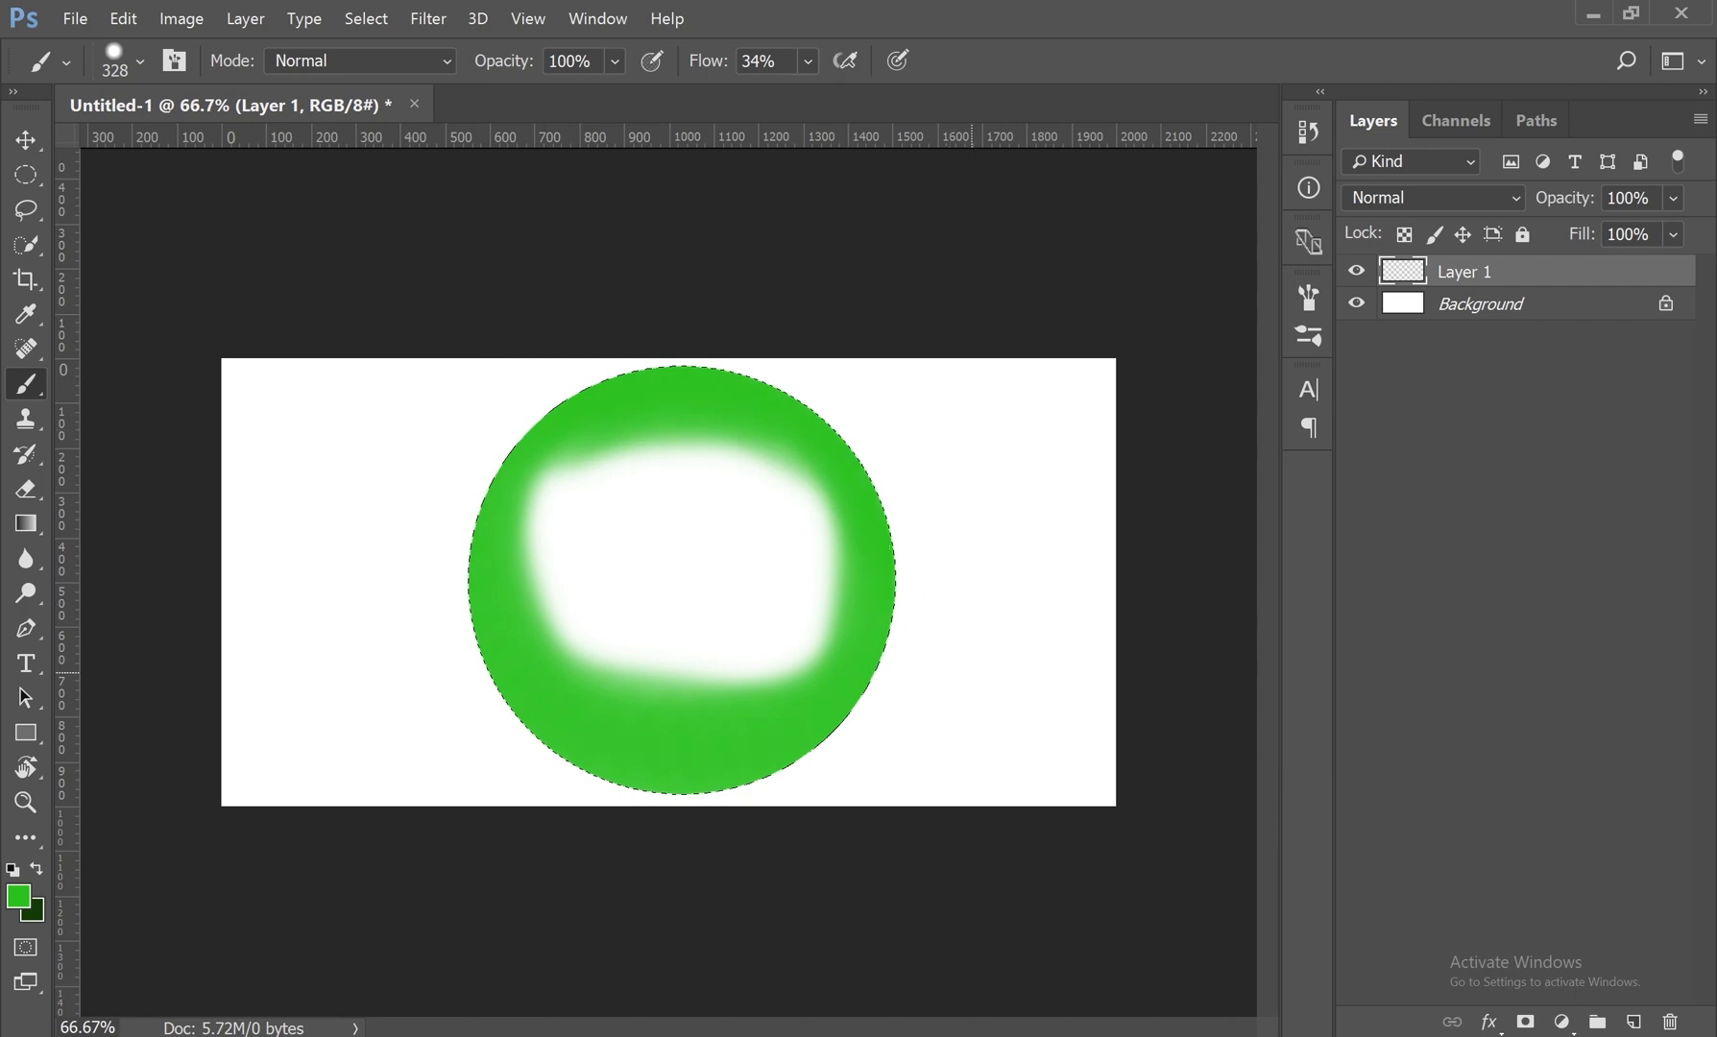
mouse_move(481, 391)
left_mouse_down()
mouse_move(670, 337)
mouse_move(497, 338)
mouse_move(463, 346)
mouse_move(749, 354)
left_mouse_up()
mouse_move(806, 422)
left_mouse_down()
mouse_move(673, 451)
mouse_move(730, 495)
mouse_move(625, 519)
mouse_move(786, 588)
mouse_move(672, 671)
mouse_move(387, 572)
left_mouse_up()
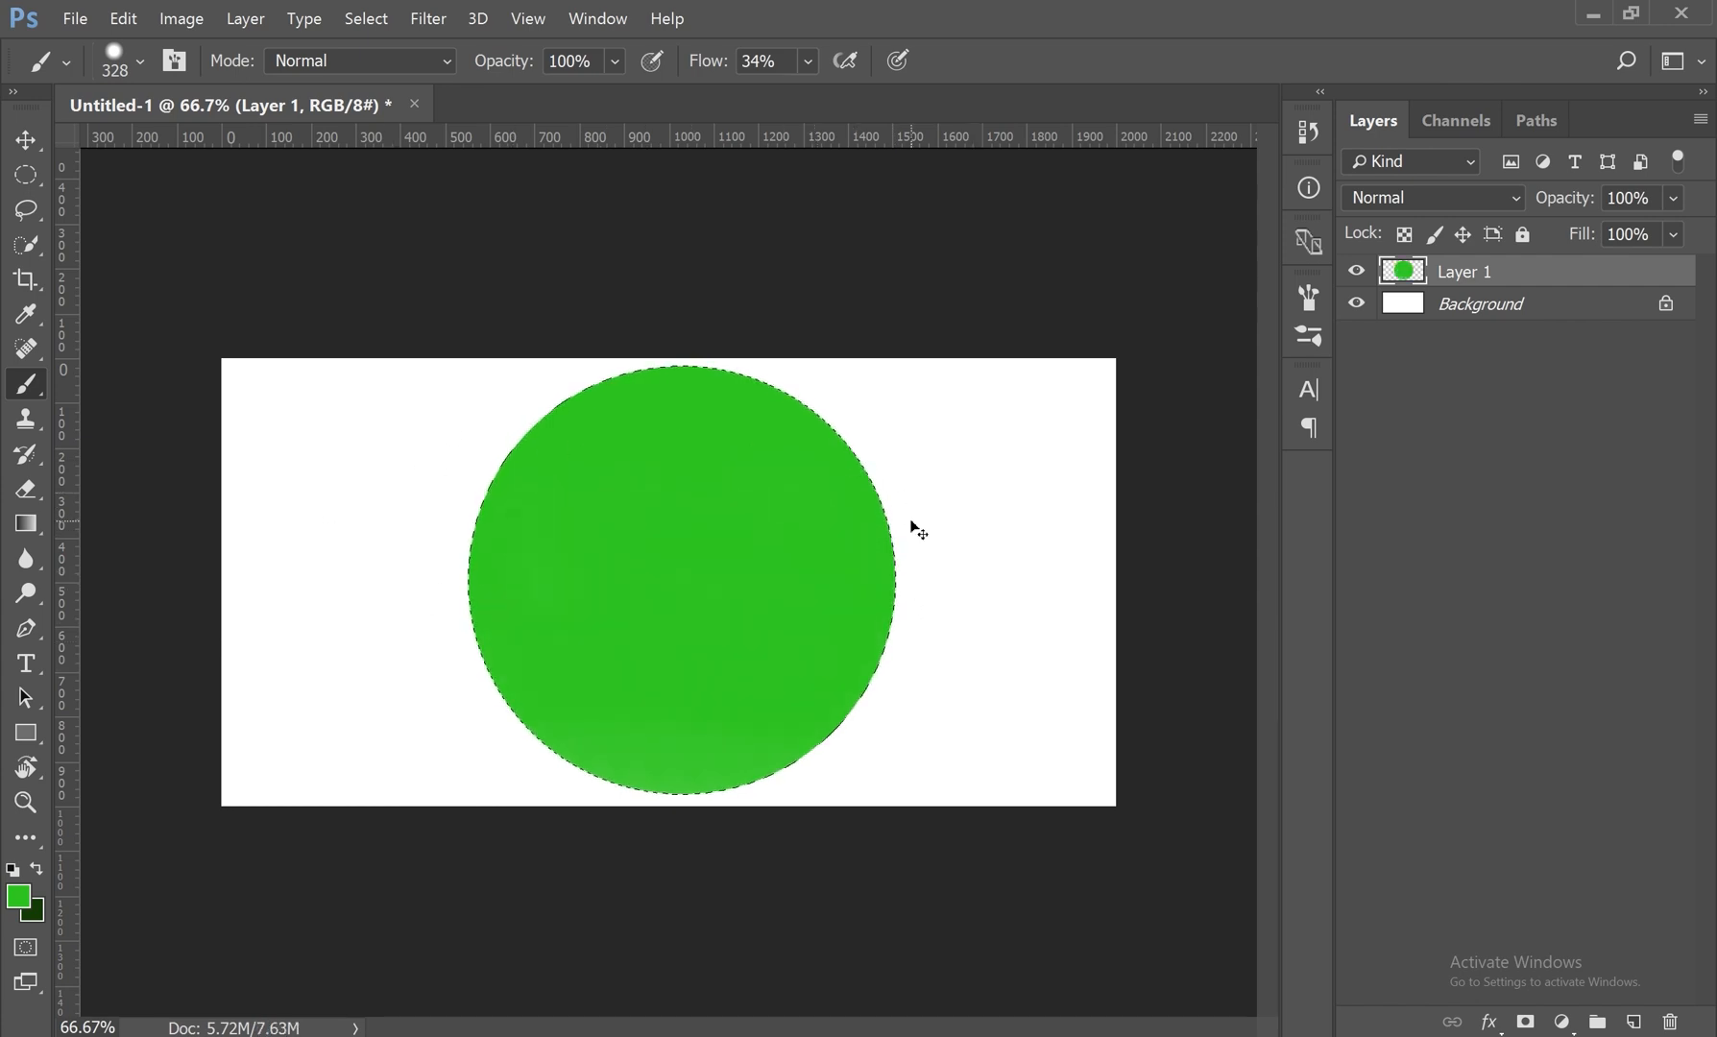
Step: Clear the circle and build up overlapping green strokes inside it at 11% flow, undoing the last one
key("Delete")
left_click(808, 61)
left_click_drag(808, 96, 786, 96)
mouse_move(674, 284)
left_mouse_down()
mouse_move(603, 287)
mouse_move(531, 326)
left_mouse_up()
mouse_move(558, 423)
left_mouse_down()
mouse_move(554, 660)
mouse_move(639, 696)
mouse_move(823, 586)
left_mouse_up()
mouse_move(827, 404)
left_mouse_down()
mouse_move(603, 279)
mouse_move(686, 288)
mouse_move(783, 378)
left_mouse_up()
mouse_move(687, 291)
left_mouse_down()
mouse_move(649, 296)
mouse_move(442, 392)
mouse_move(569, 324)
mouse_move(415, 461)
left_mouse_up()
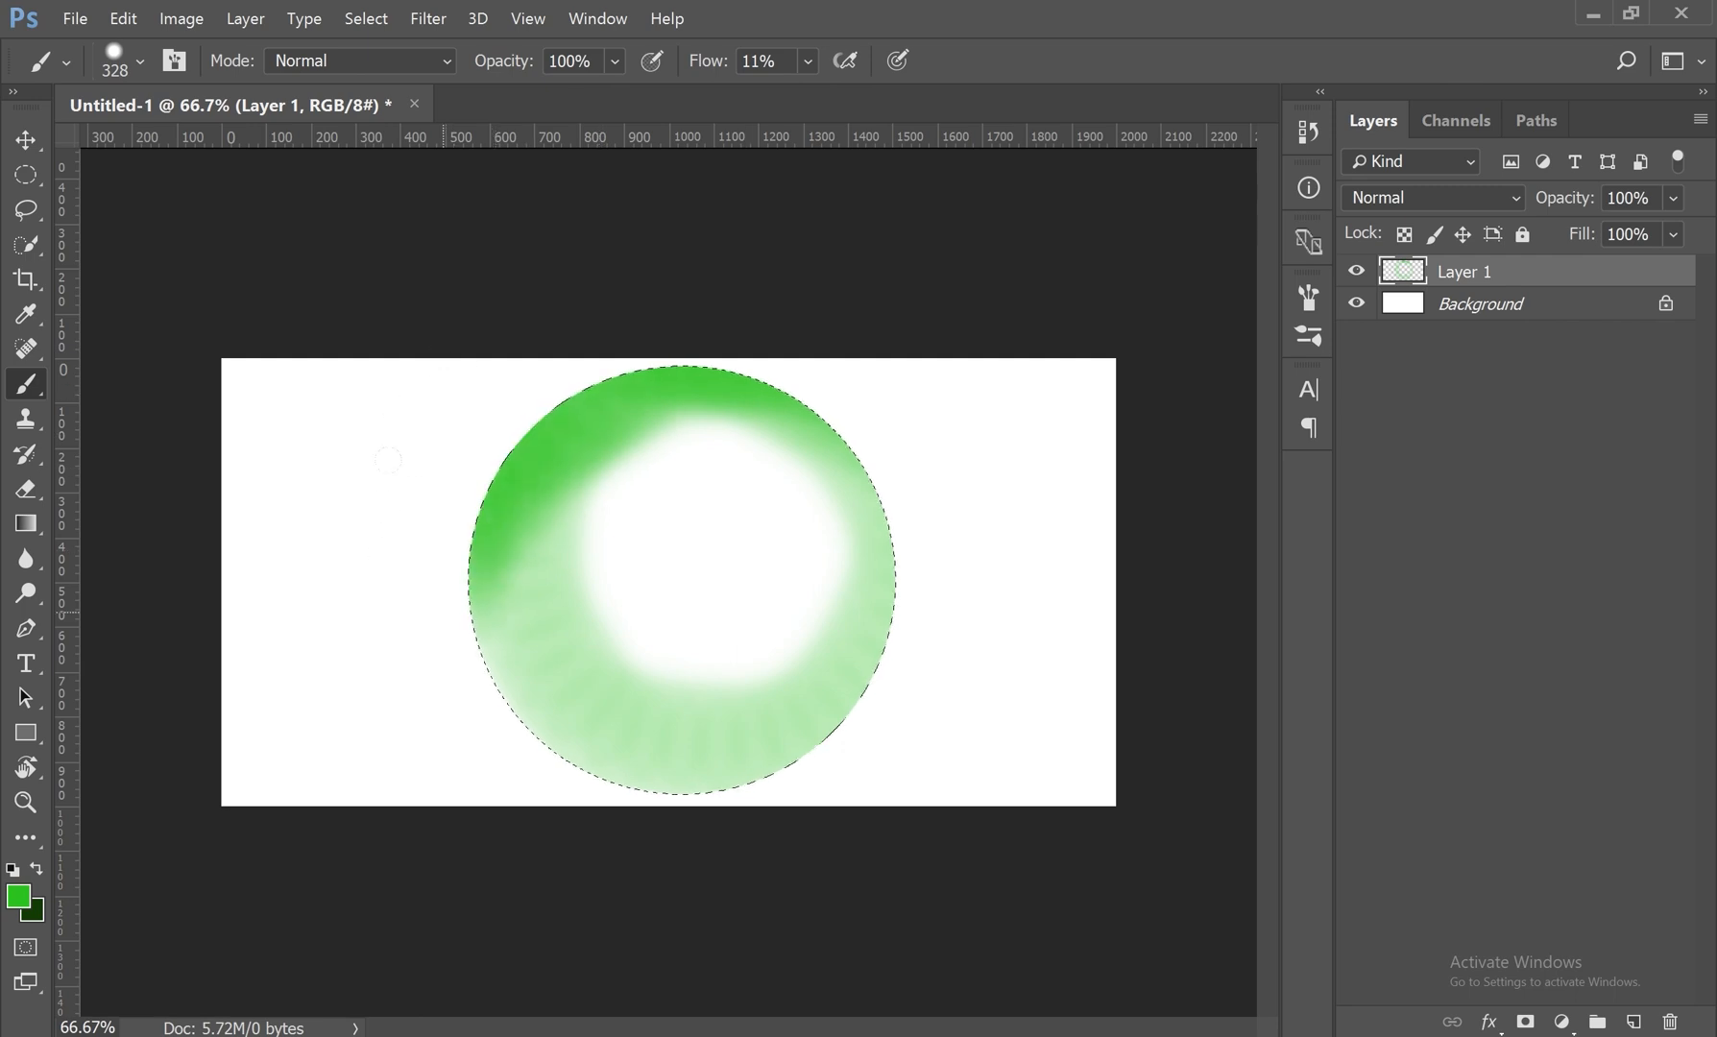
mouse_move(547, 620)
left_mouse_down()
mouse_move(600, 683)
mouse_move(759, 697)
mouse_move(584, 698)
mouse_move(833, 710)
left_mouse_up()
mouse_move(648, 301)
left_mouse_down()
mouse_move(853, 452)
mouse_move(860, 488)
mouse_move(512, 338)
mouse_move(490, 346)
mouse_move(767, 413)
mouse_move(838, 597)
left_mouse_up()
mouse_move(666, 451)
left_mouse_down()
mouse_move(577, 490)
mouse_move(684, 711)
left_mouse_up()
left_click_drag(481, 447, 372, 521)
key("ctrl+z")
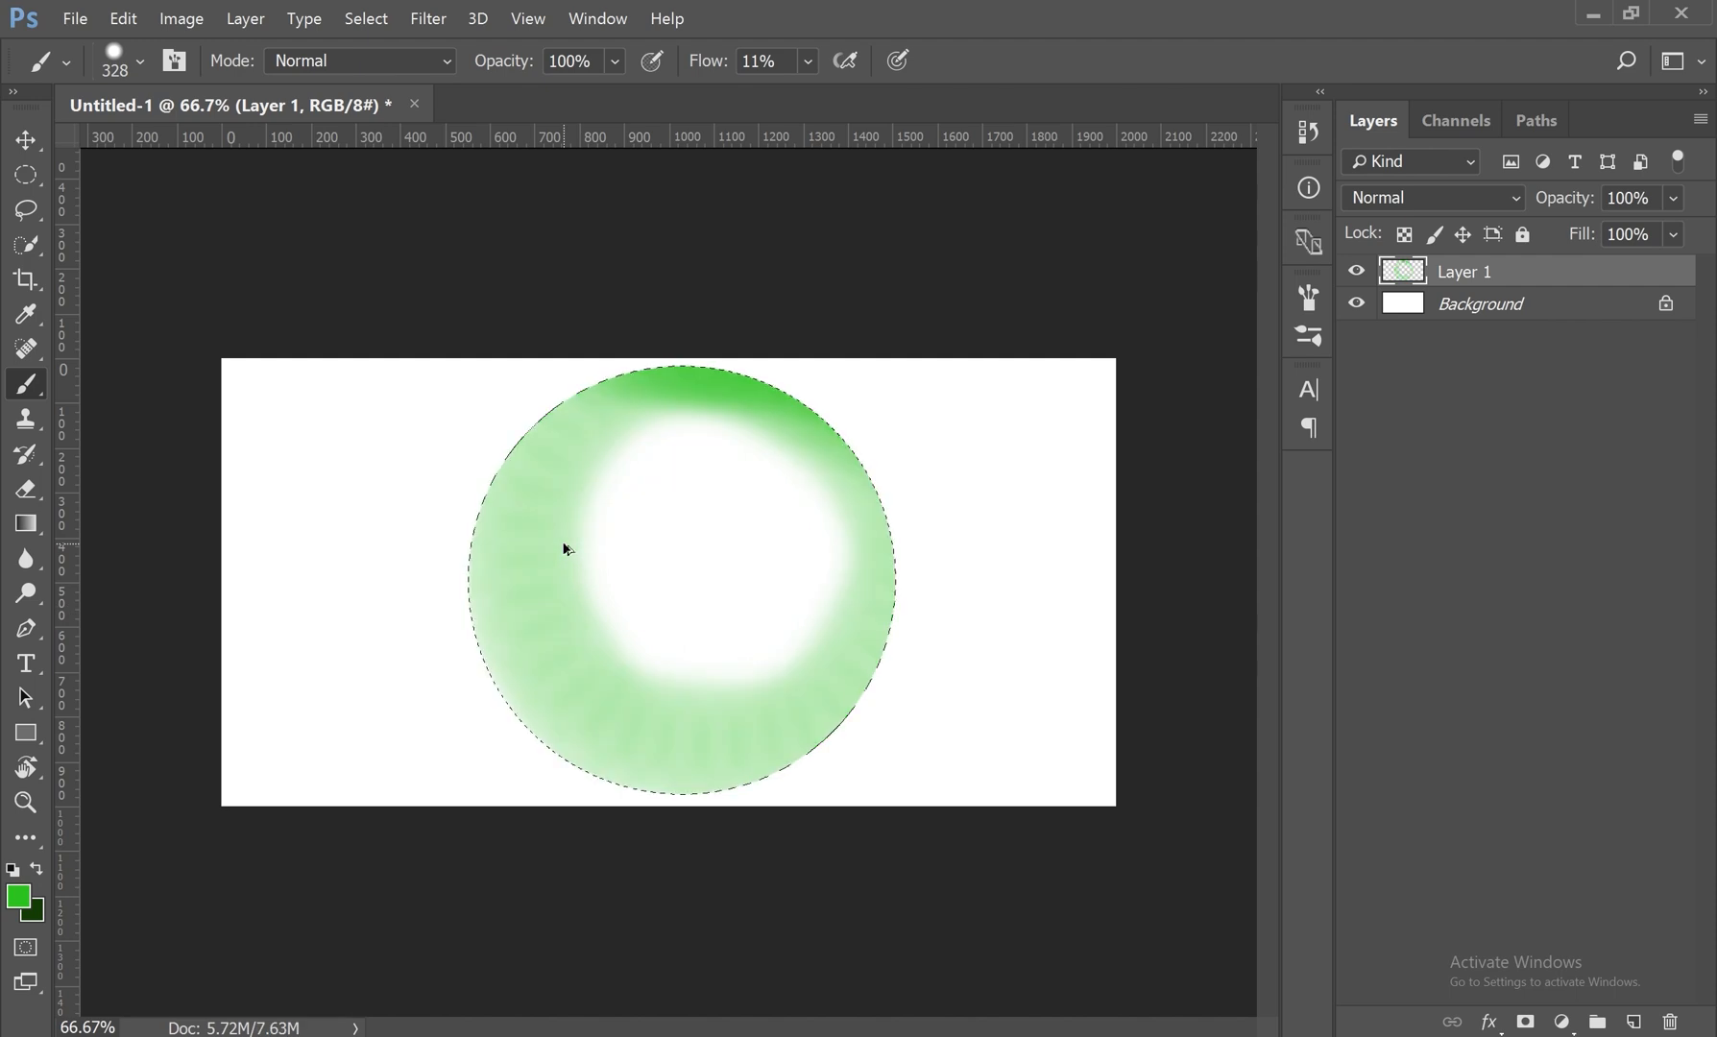
Step: Delete the strokes and fill the circular selection with pale green at 31% opacity and 11% flow
key("Delete")
left_click(615, 60)
left_click_drag(613, 94, 528, 95)
mouse_move(692, 423)
left_mouse_down()
mouse_move(728, 441)
mouse_move(449, 506)
mouse_move(643, 651)
mouse_move(848, 507)
mouse_move(716, 403)
mouse_move(725, 697)
mouse_move(730, 519)
mouse_move(746, 671)
mouse_move(824, 626)
left_mouse_up()
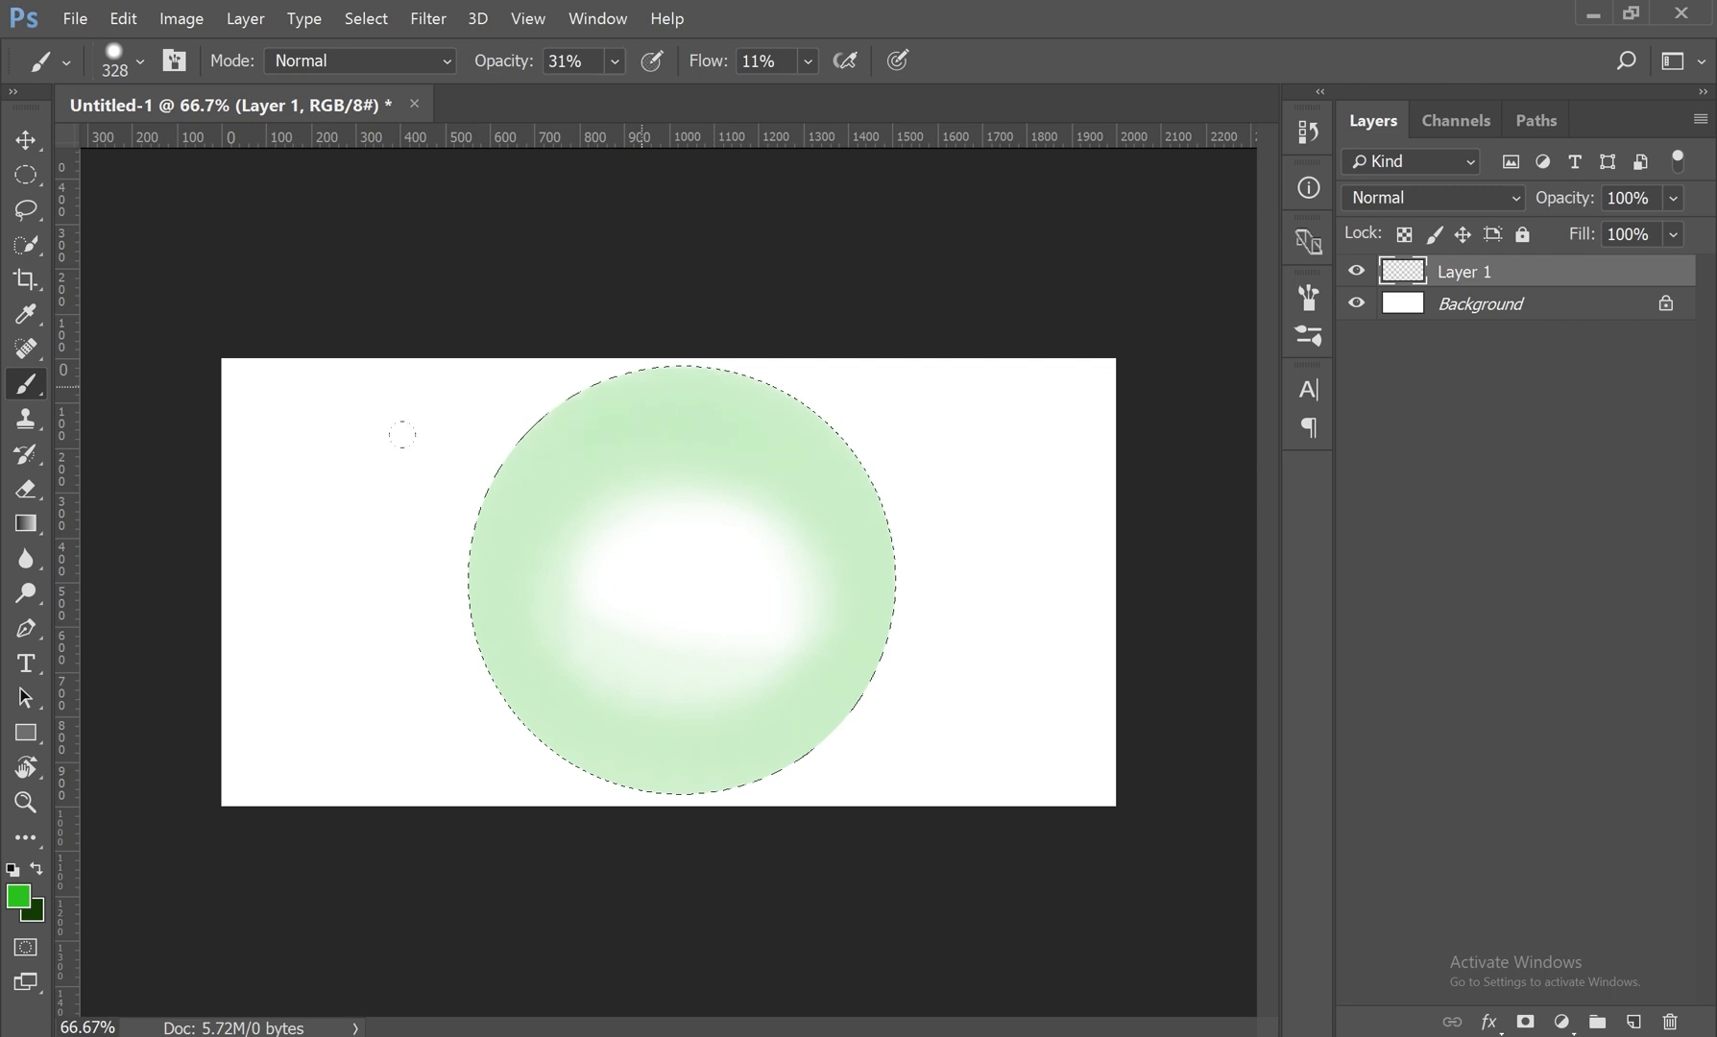
mouse_move(602, 401)
left_mouse_down()
mouse_move(701, 617)
mouse_move(536, 476)
left_mouse_up()
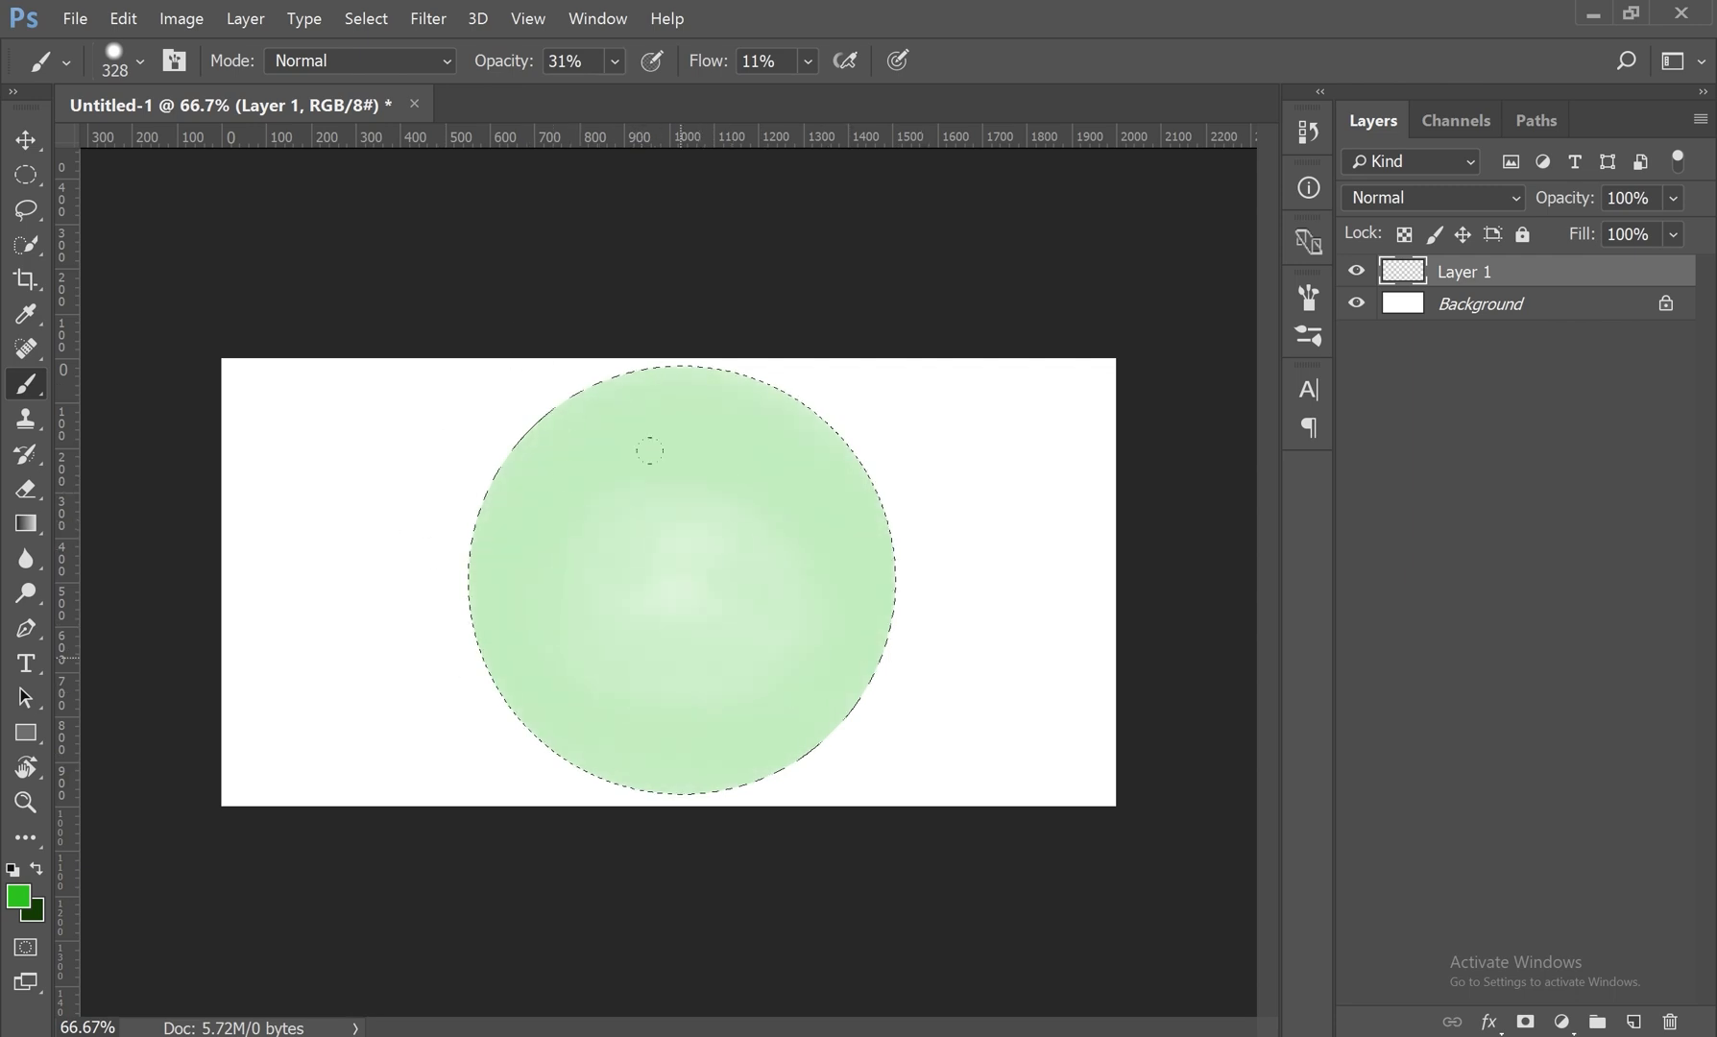
Step: Raise the brush opacity to 63% and paint more green over the pale circle
left_click(615, 60)
left_click_drag(610, 92, 654, 93)
mouse_move(735, 369)
left_mouse_down()
mouse_move(693, 375)
mouse_move(457, 615)
mouse_move(808, 499)
mouse_move(387, 549)
mouse_move(836, 672)
mouse_move(429, 414)
mouse_move(832, 618)
left_mouse_up()
mouse_move(576, 653)
left_mouse_down()
mouse_move(713, 602)
mouse_move(768, 500)
mouse_move(581, 463)
mouse_move(970, 456)
mouse_move(714, 452)
left_mouse_up()
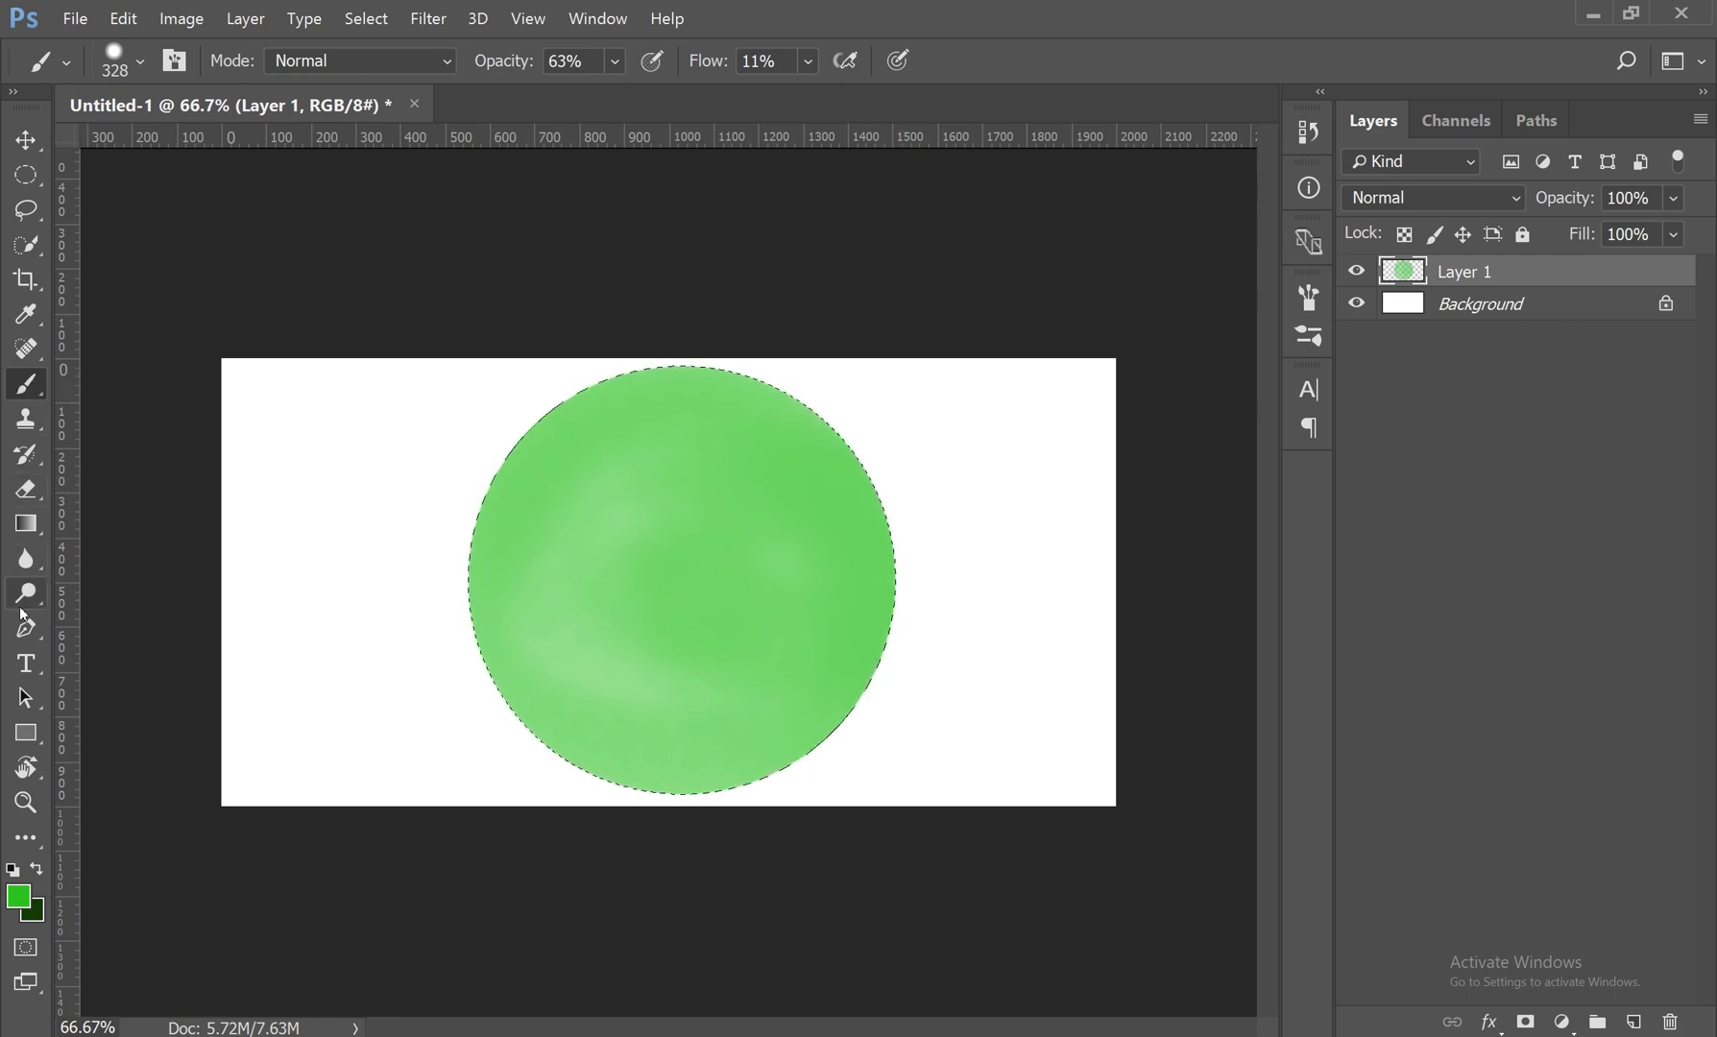
Step: Switch to the Eraser tool and set its size to 483 px and hardness to 100%
left_click(25, 498)
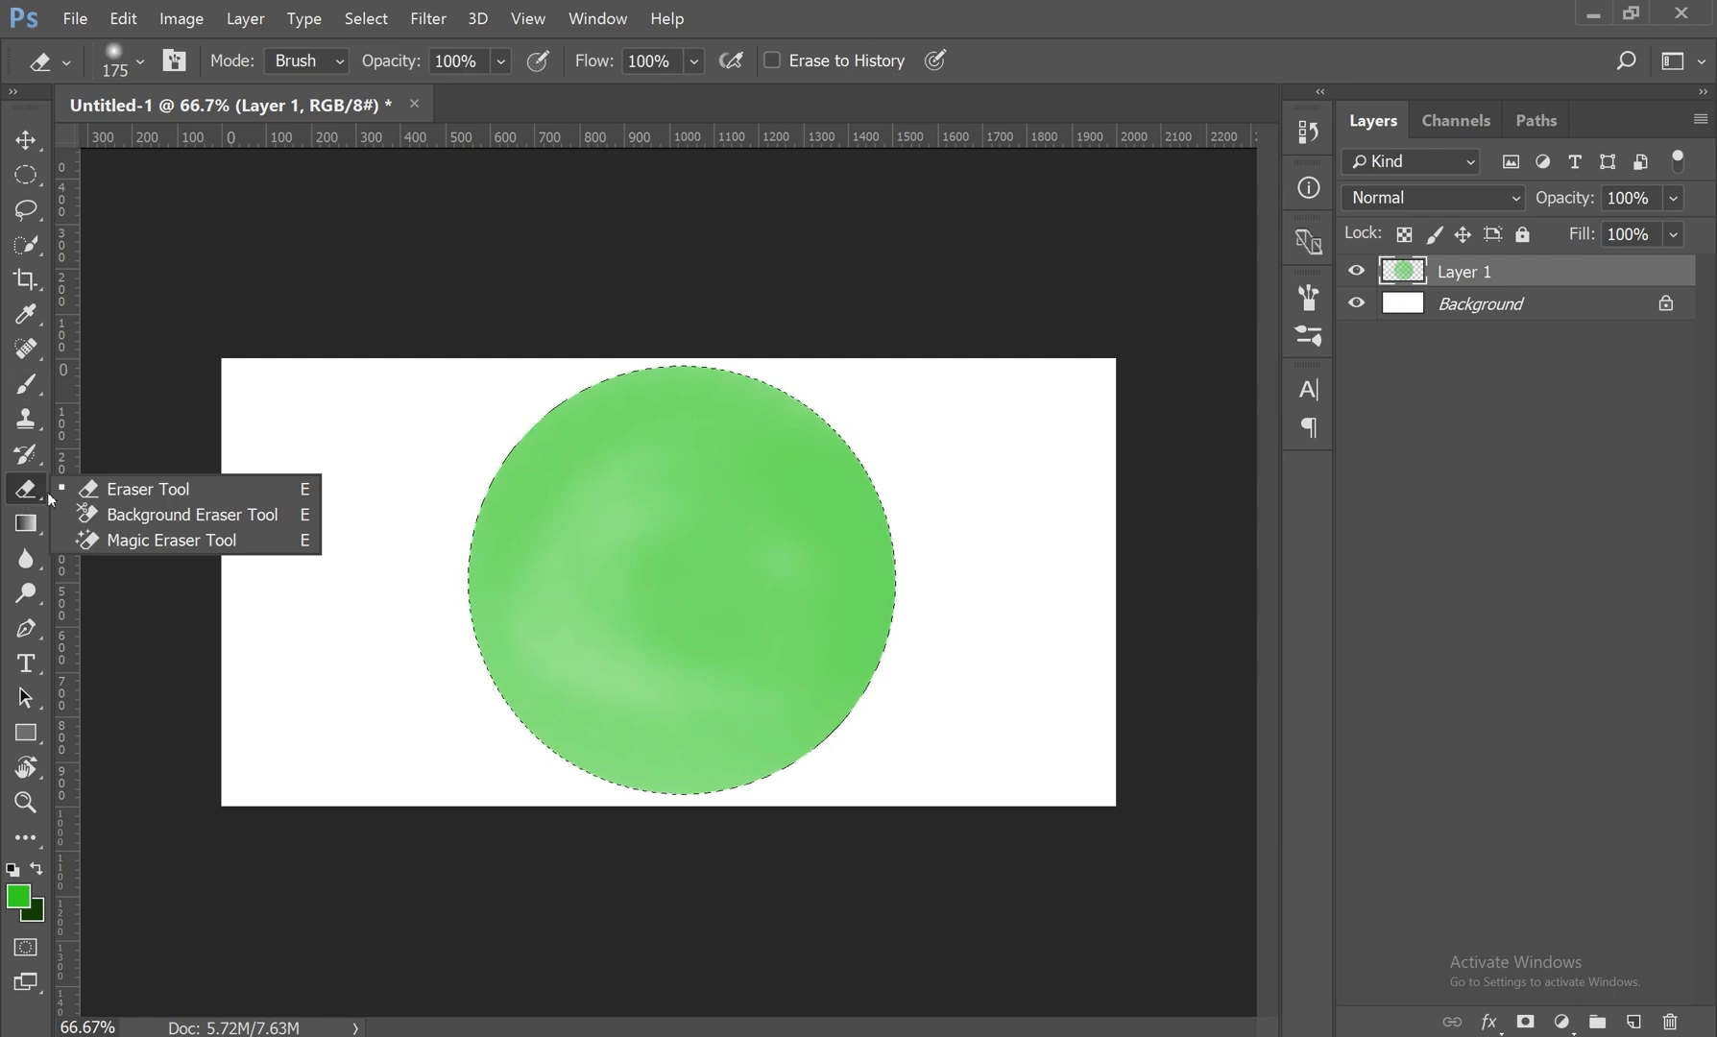
left_click(148, 494)
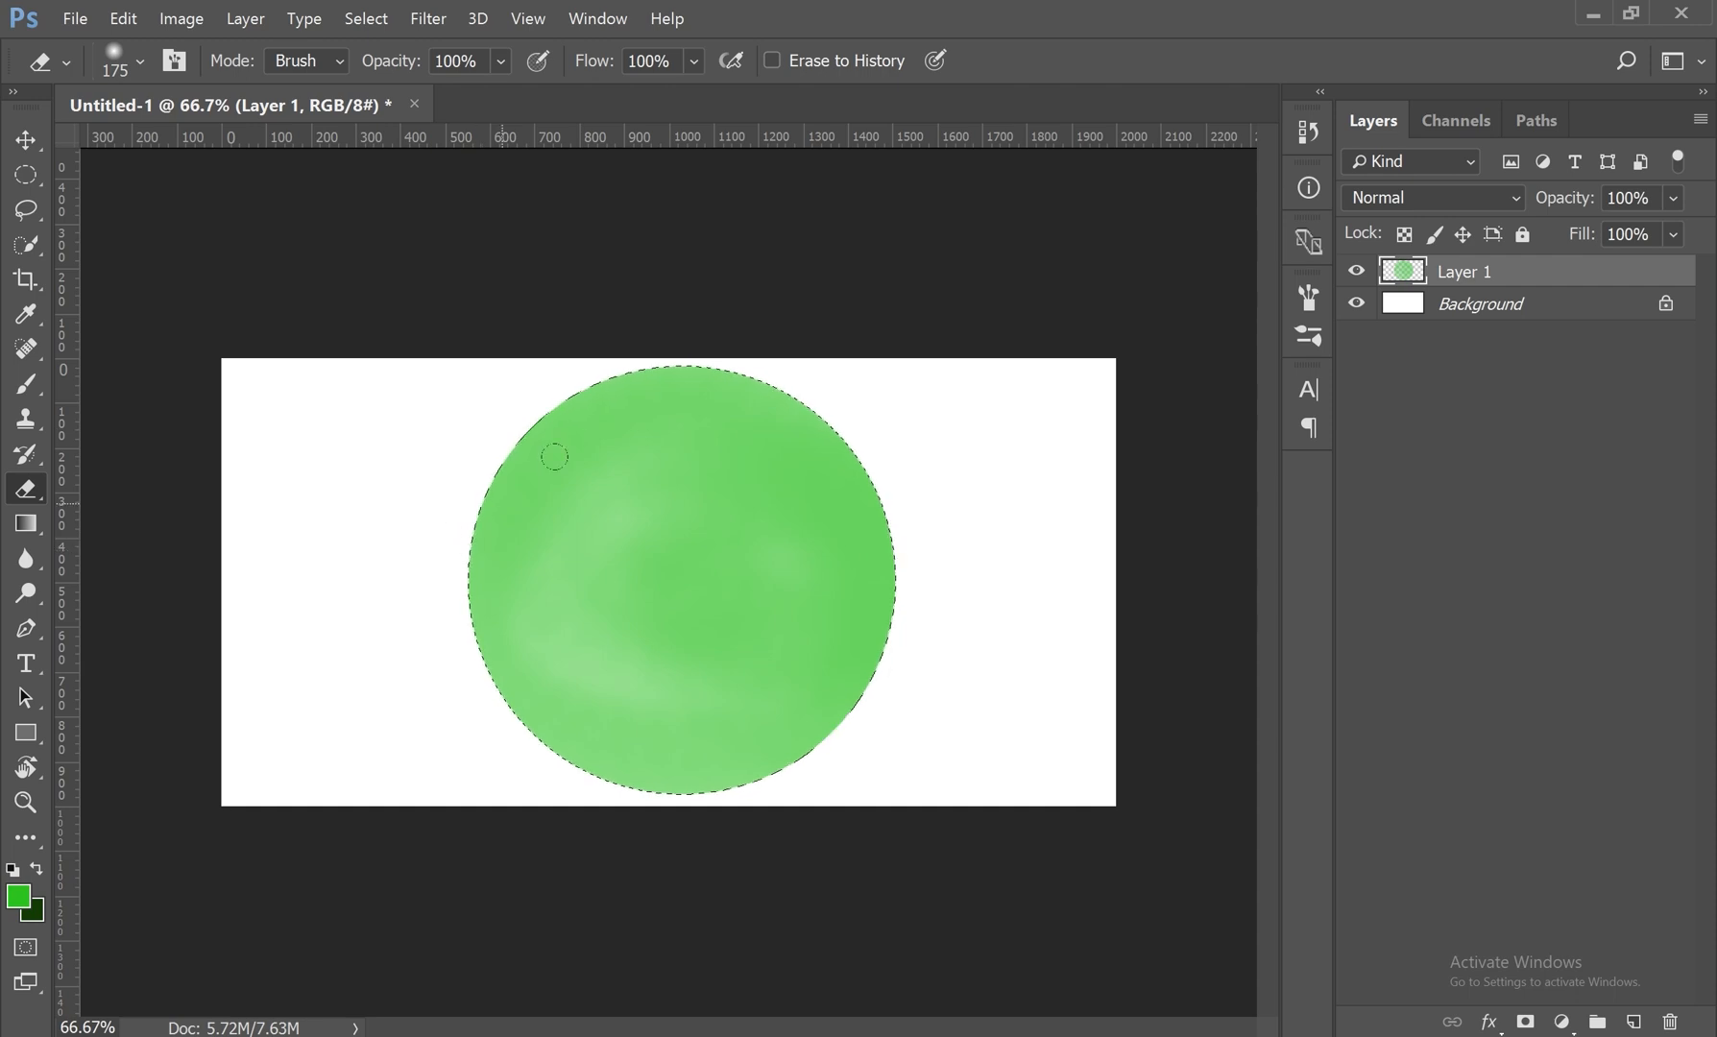
left_click(142, 61)
left_click_drag(277, 145, 305, 143)
left_click_drag(155, 215, 331, 206)
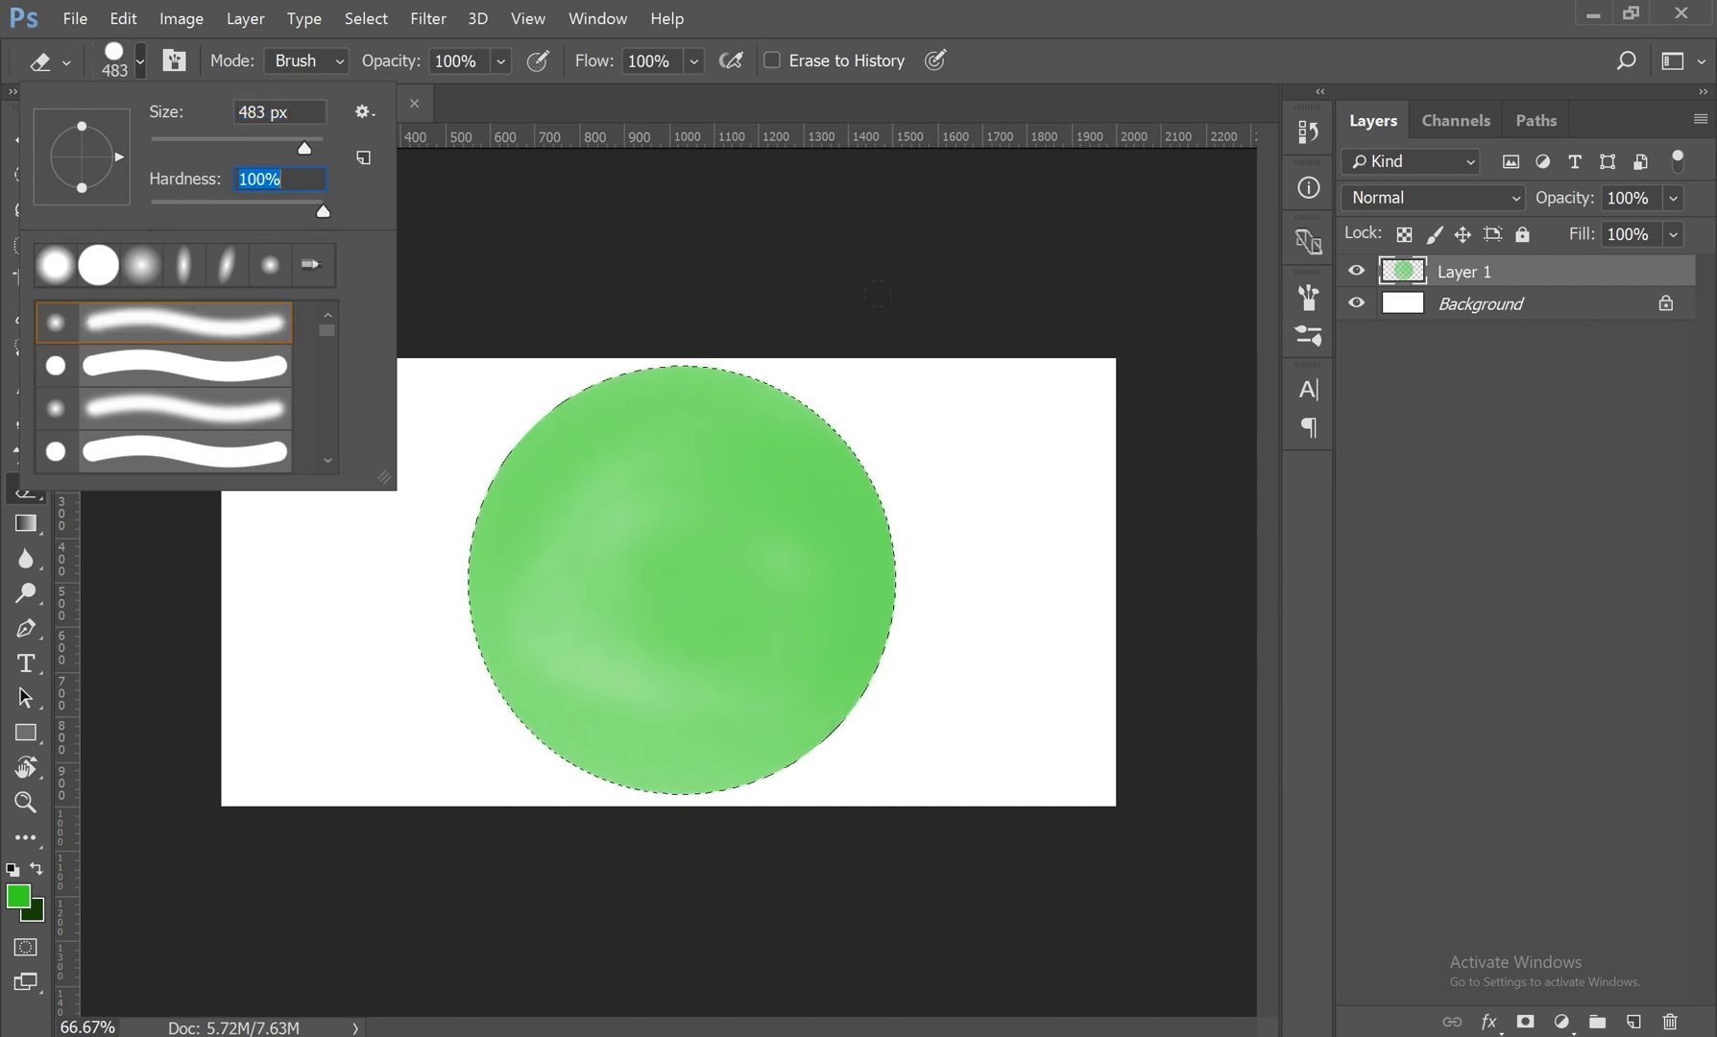
Step: Erase hard-edged round holes in the centre, side and lower part of the green circle, and undo them all
left_click(728, 548)
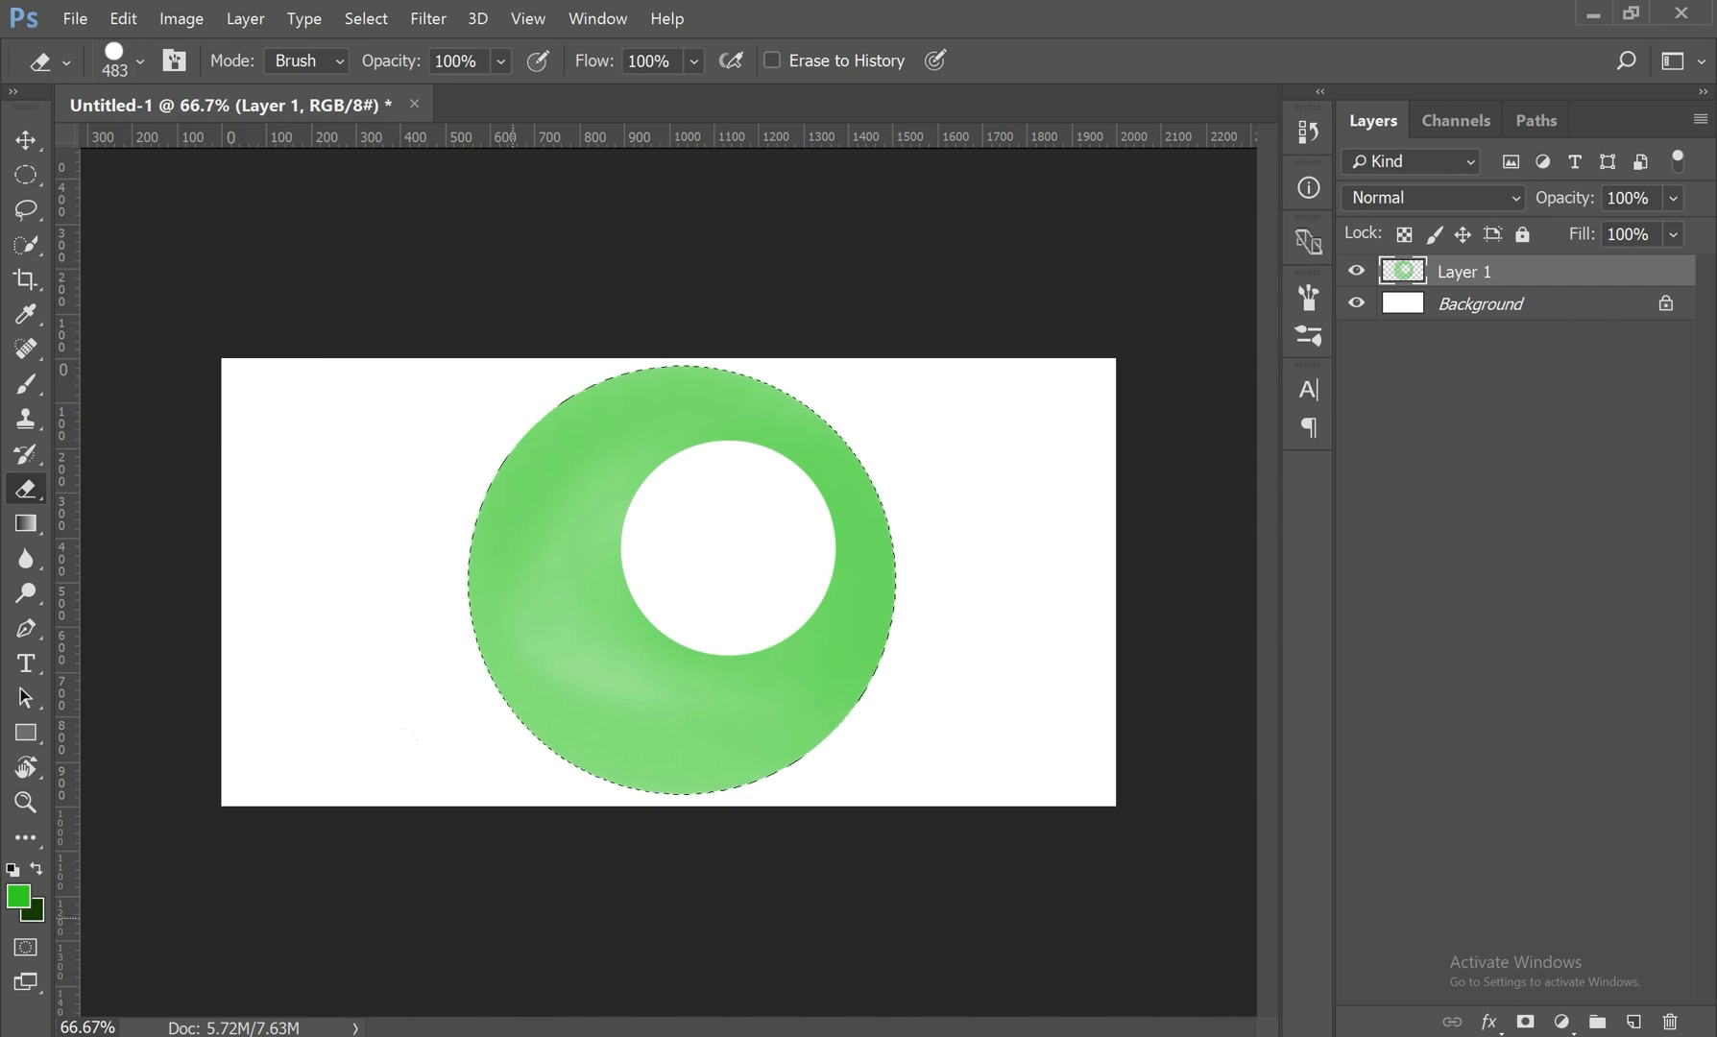
left_click(645, 849)
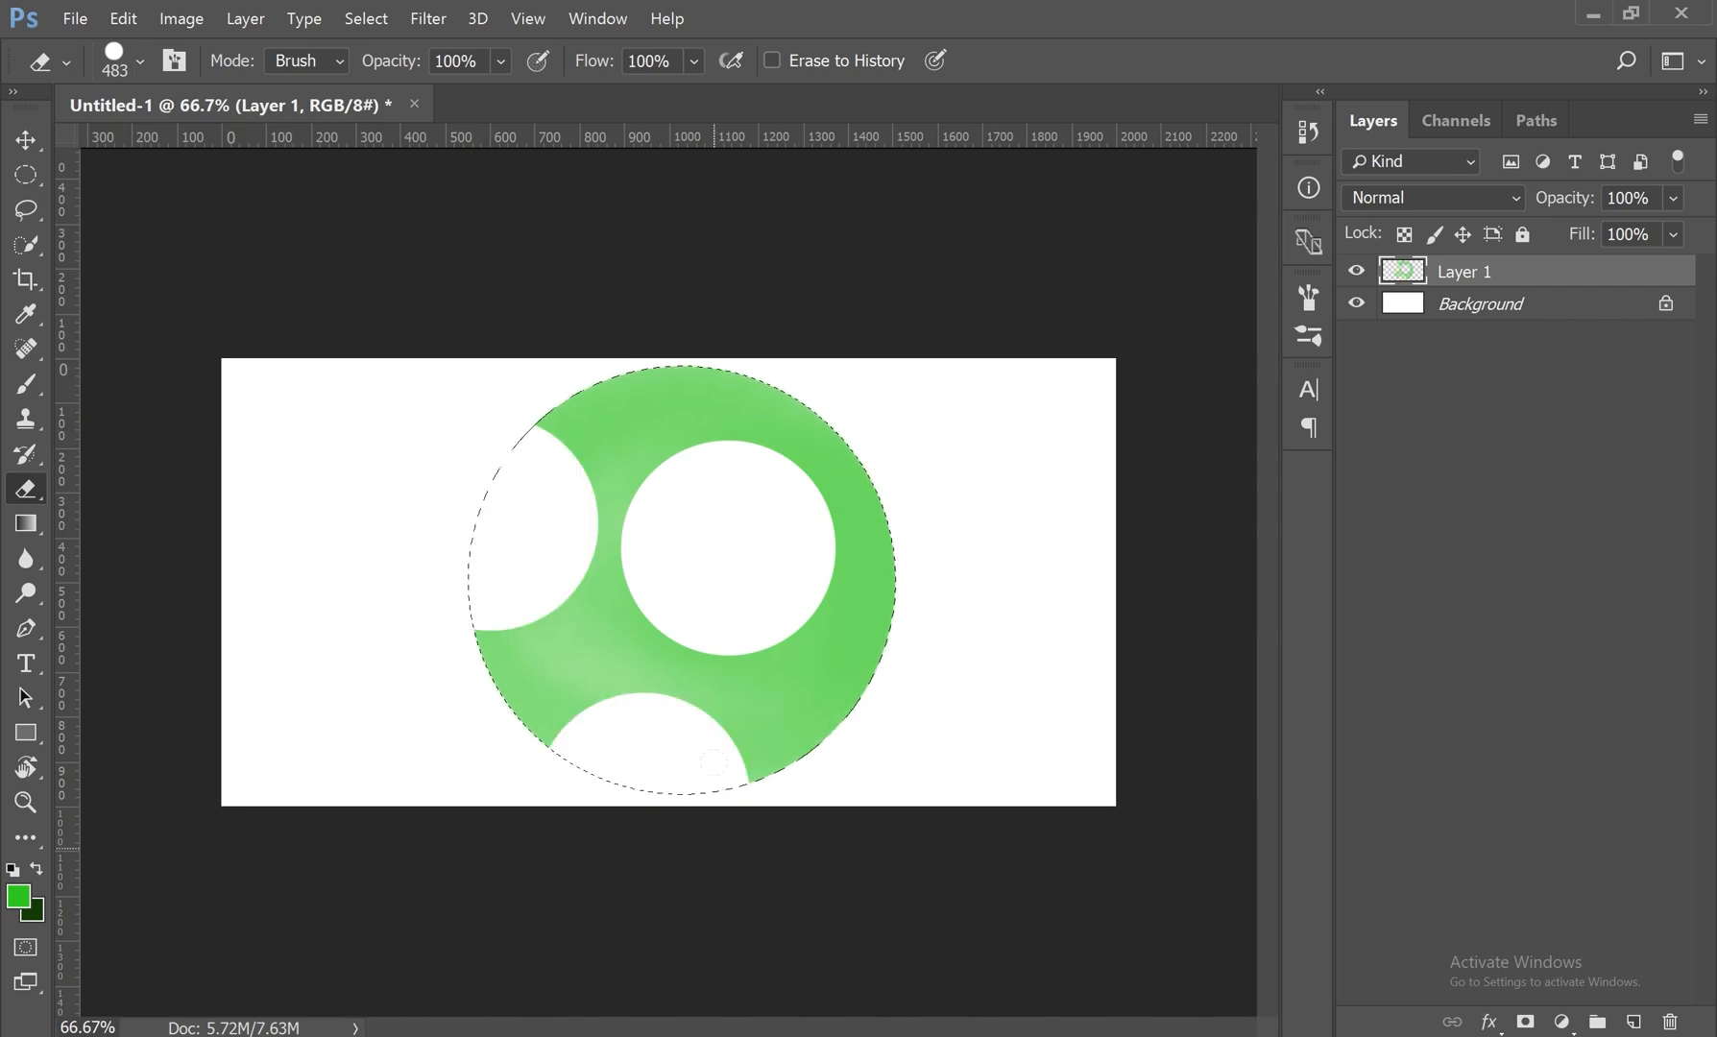
key("ctrl+alt+z")
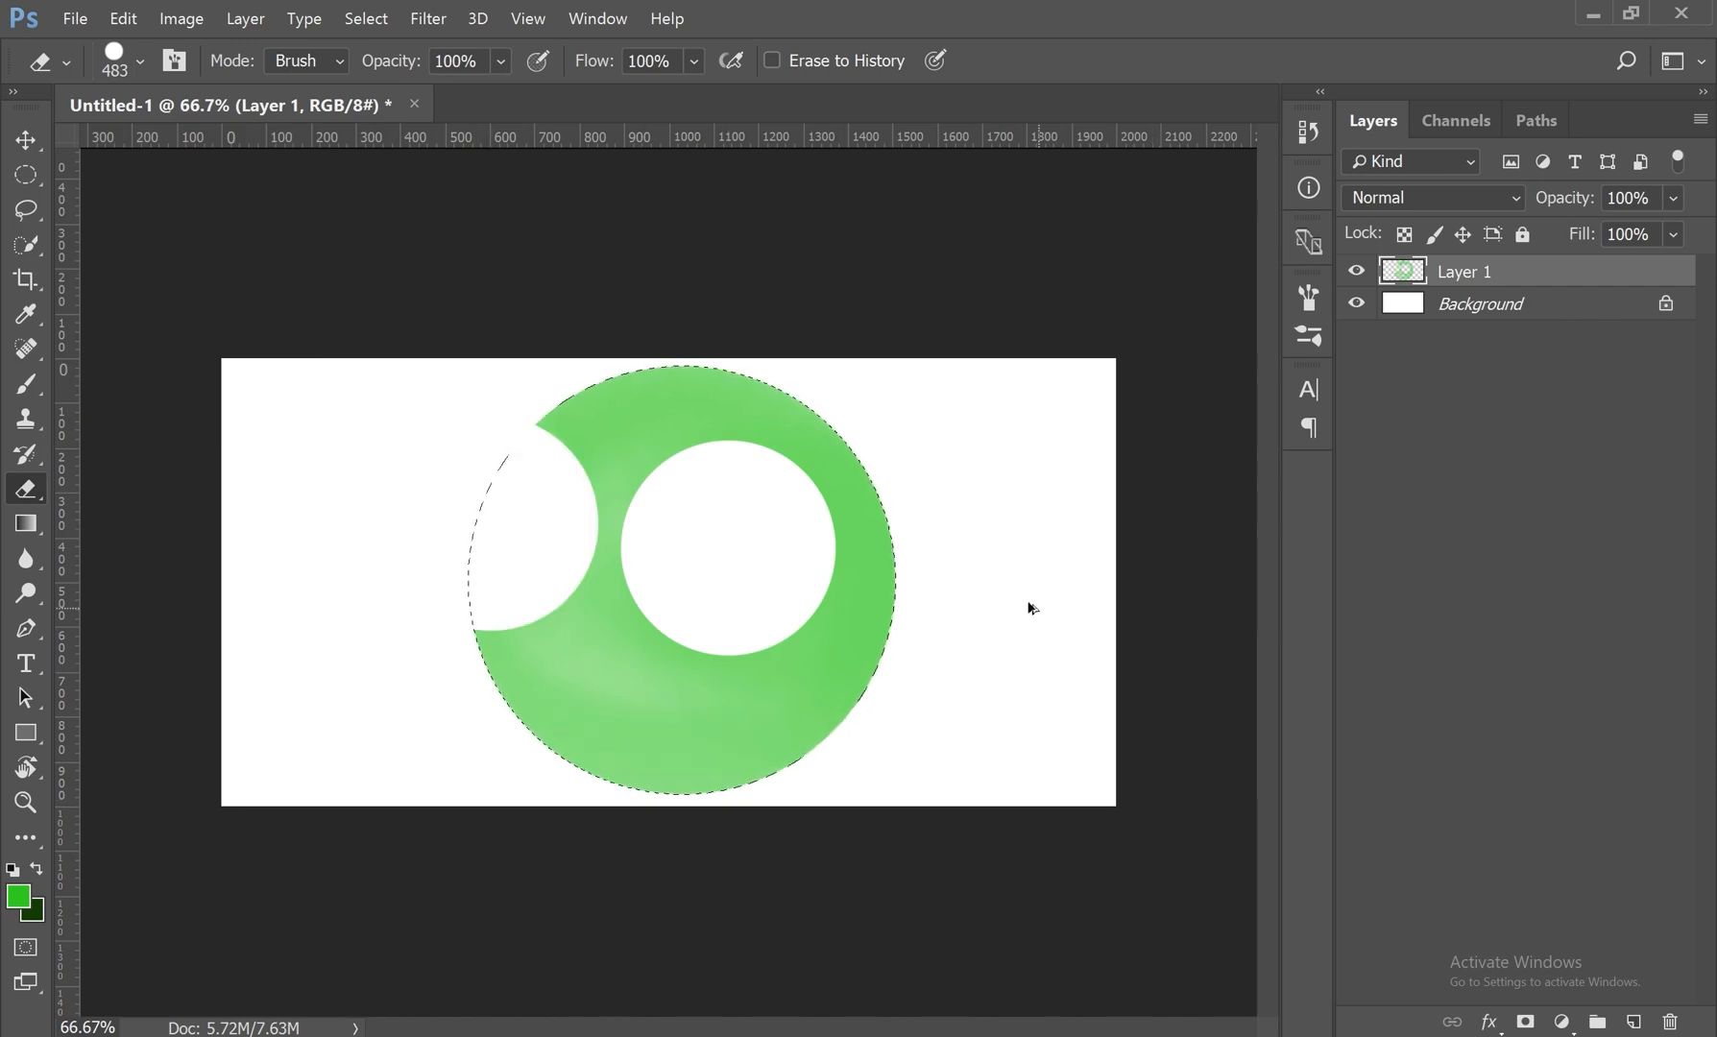
key("ctrl+alt+z")
key("ctrl+alt+z")
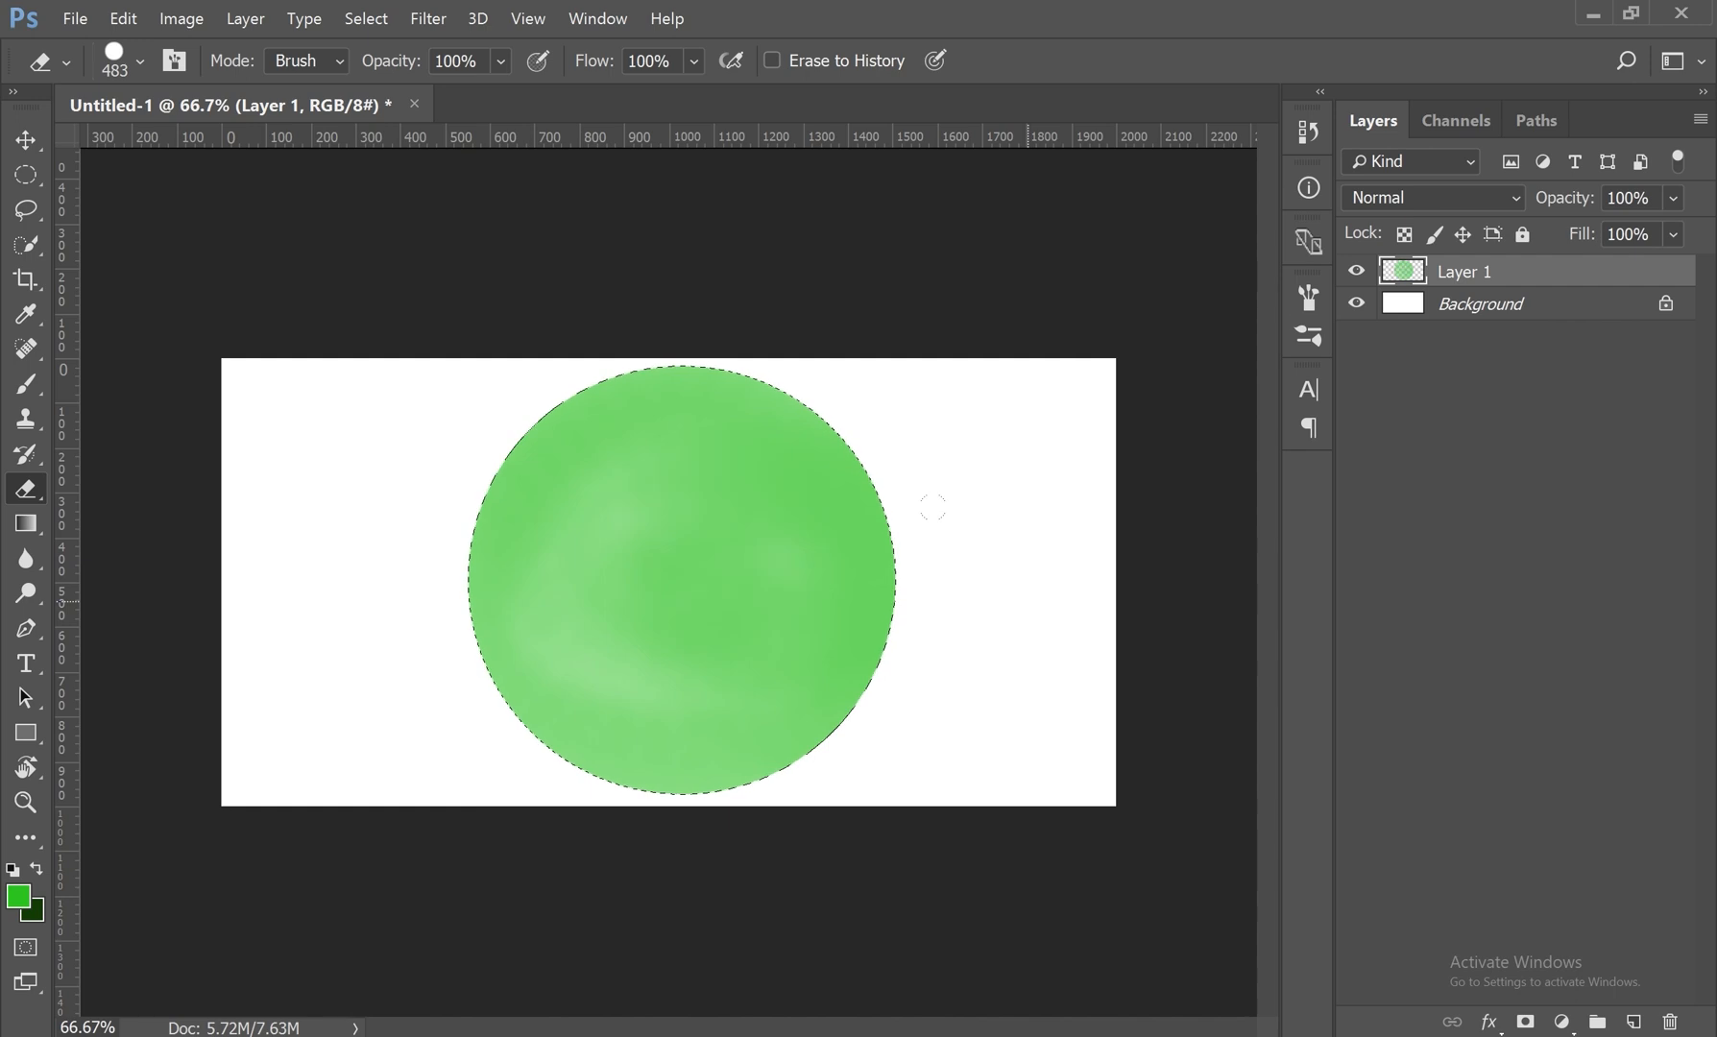
Step: Lower the eraser's hardness and erase soft-edged areas along the green circle's lower-right edge and bottom
left_click(141, 60)
left_click_drag(323, 203, 150, 213)
left_click(853, 617)
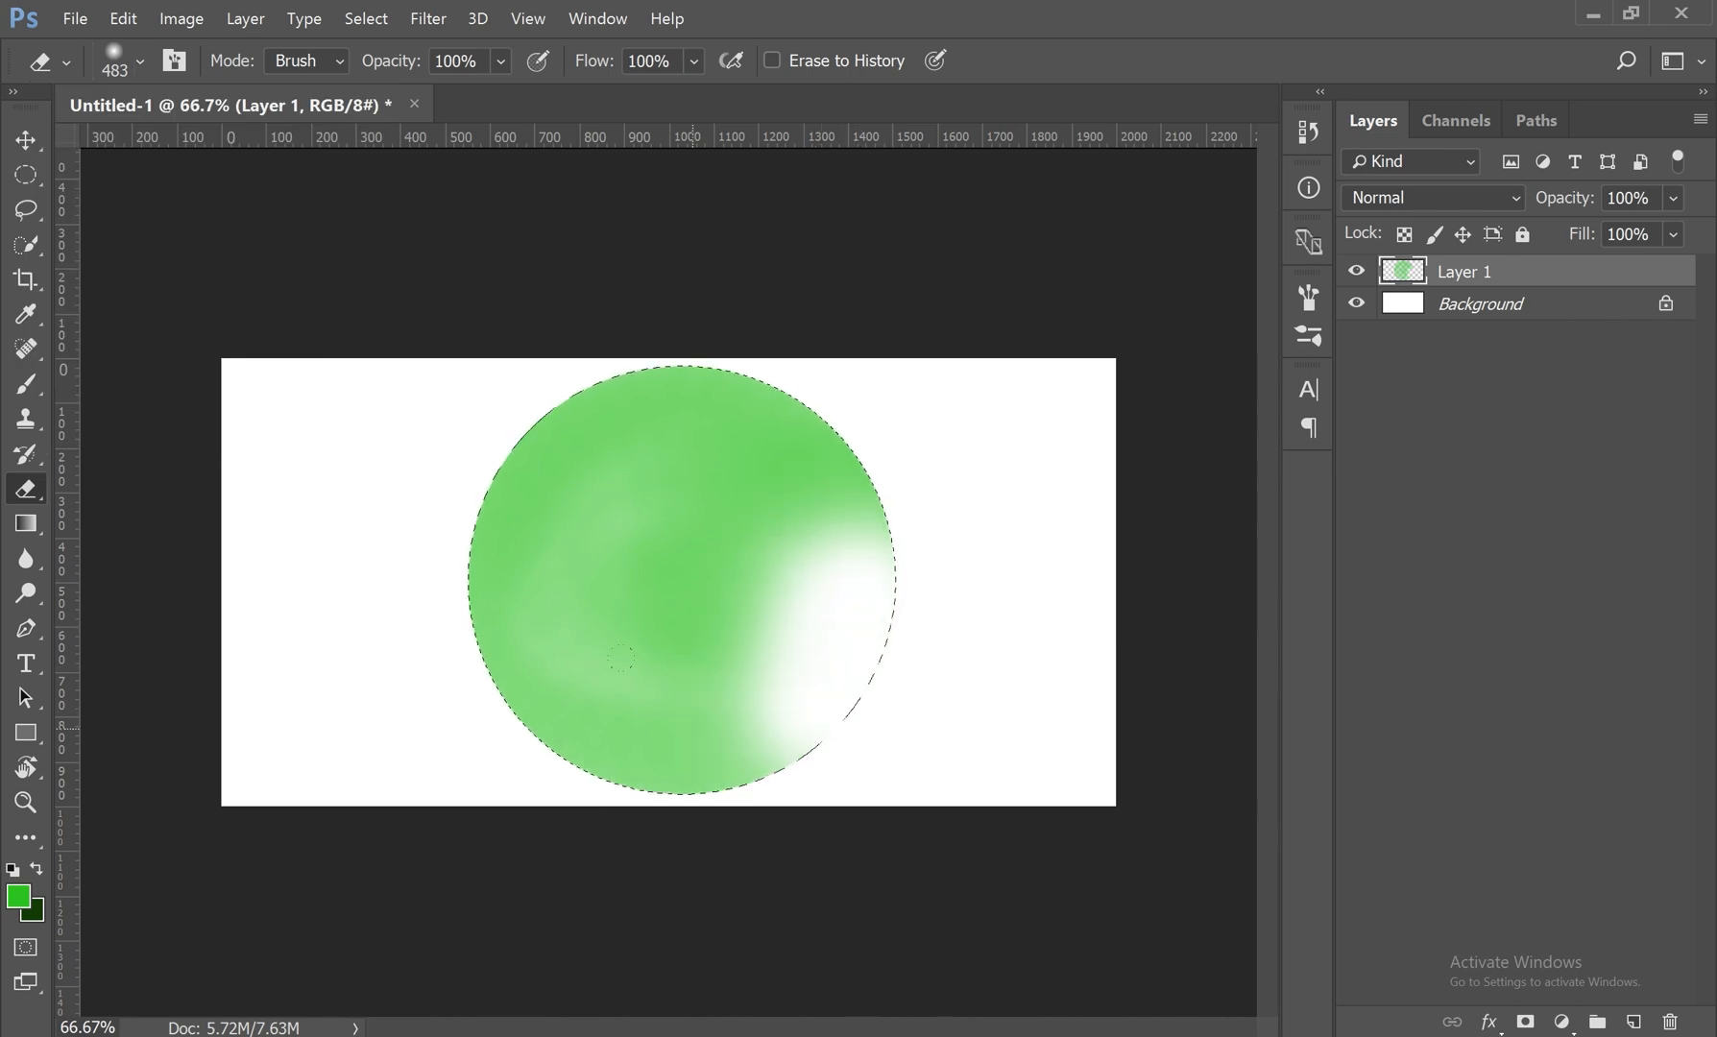
left_click(690, 730)
Step: Set the eraser's flow to 38% and fade out the green along the circle's lower-left and left edges
left_click(693, 62)
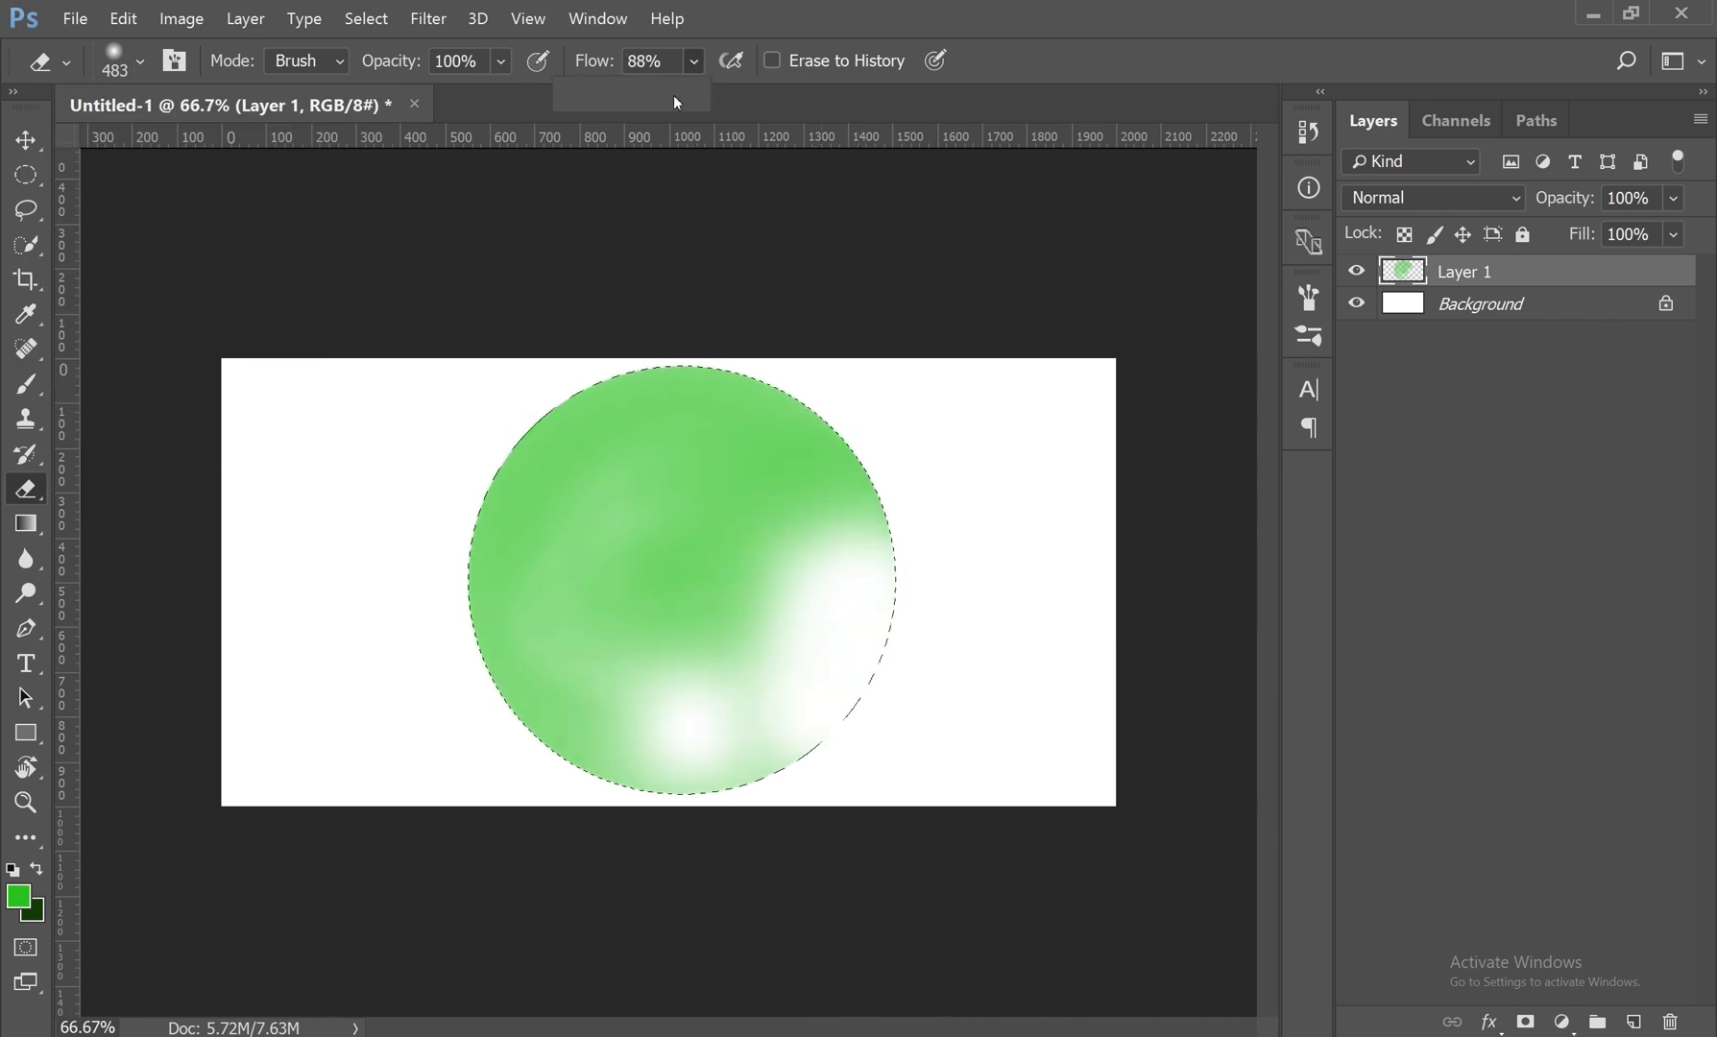
left_click(522, 675)
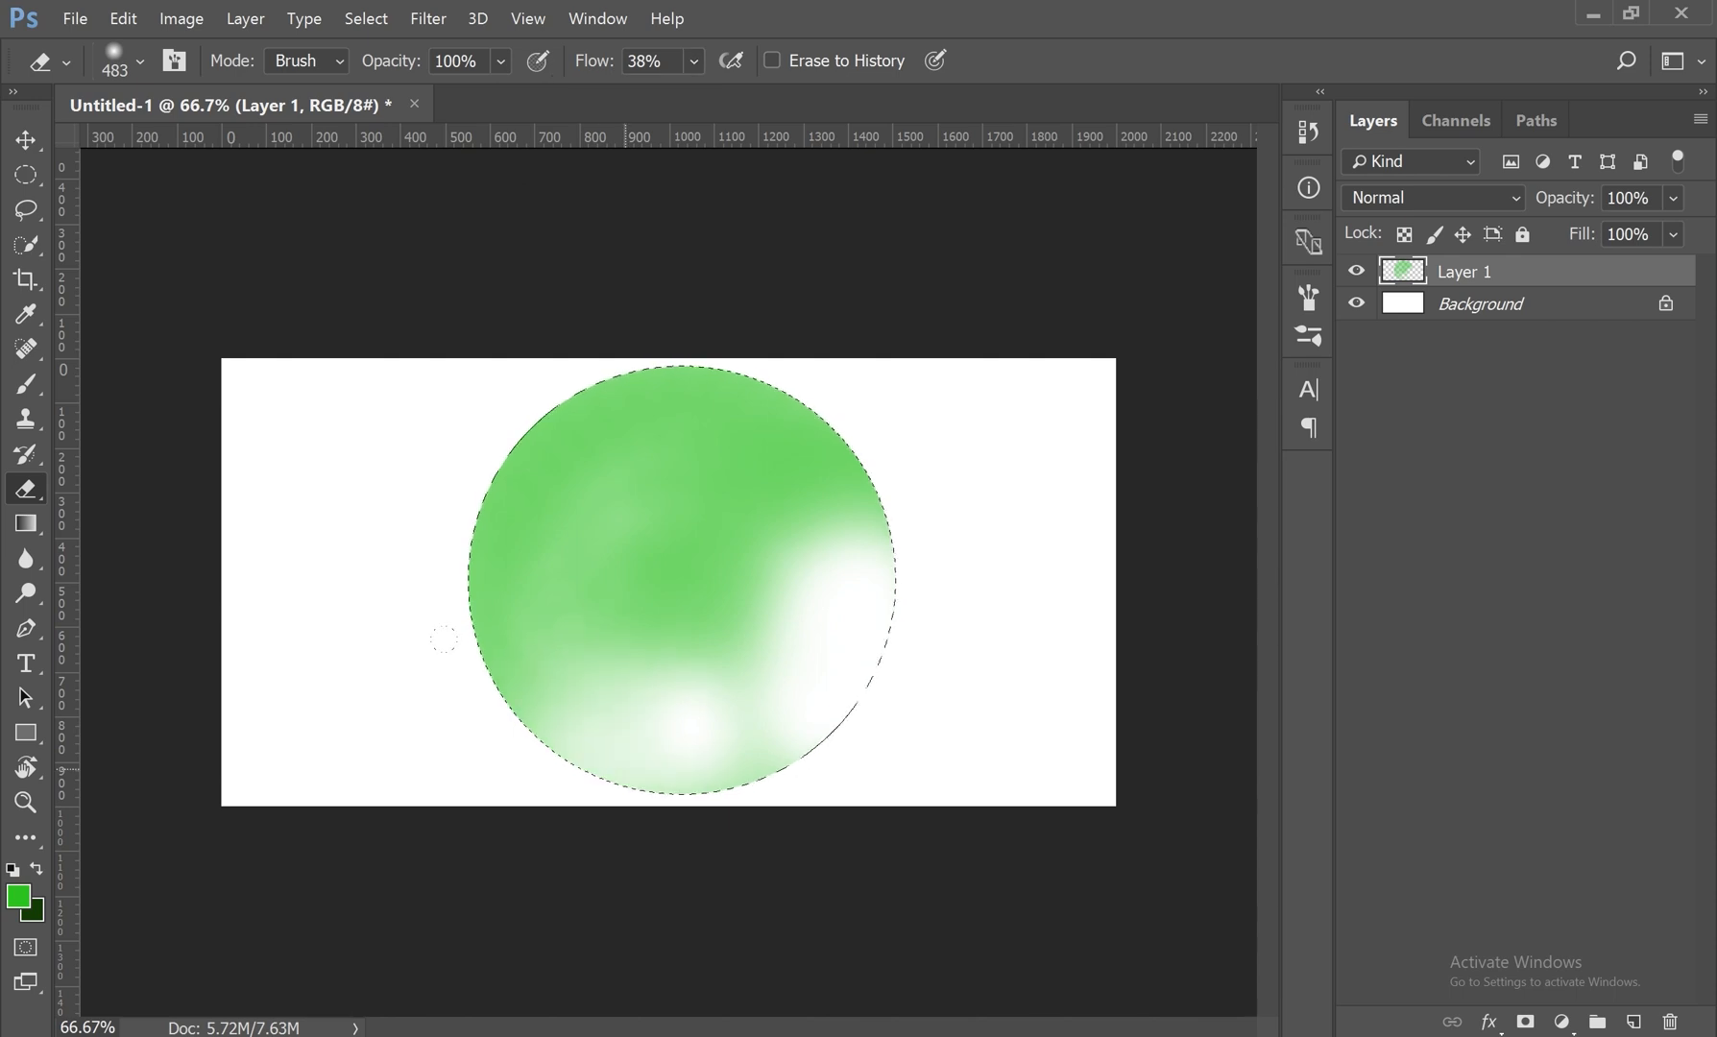
left_click_drag(477, 618, 494, 524)
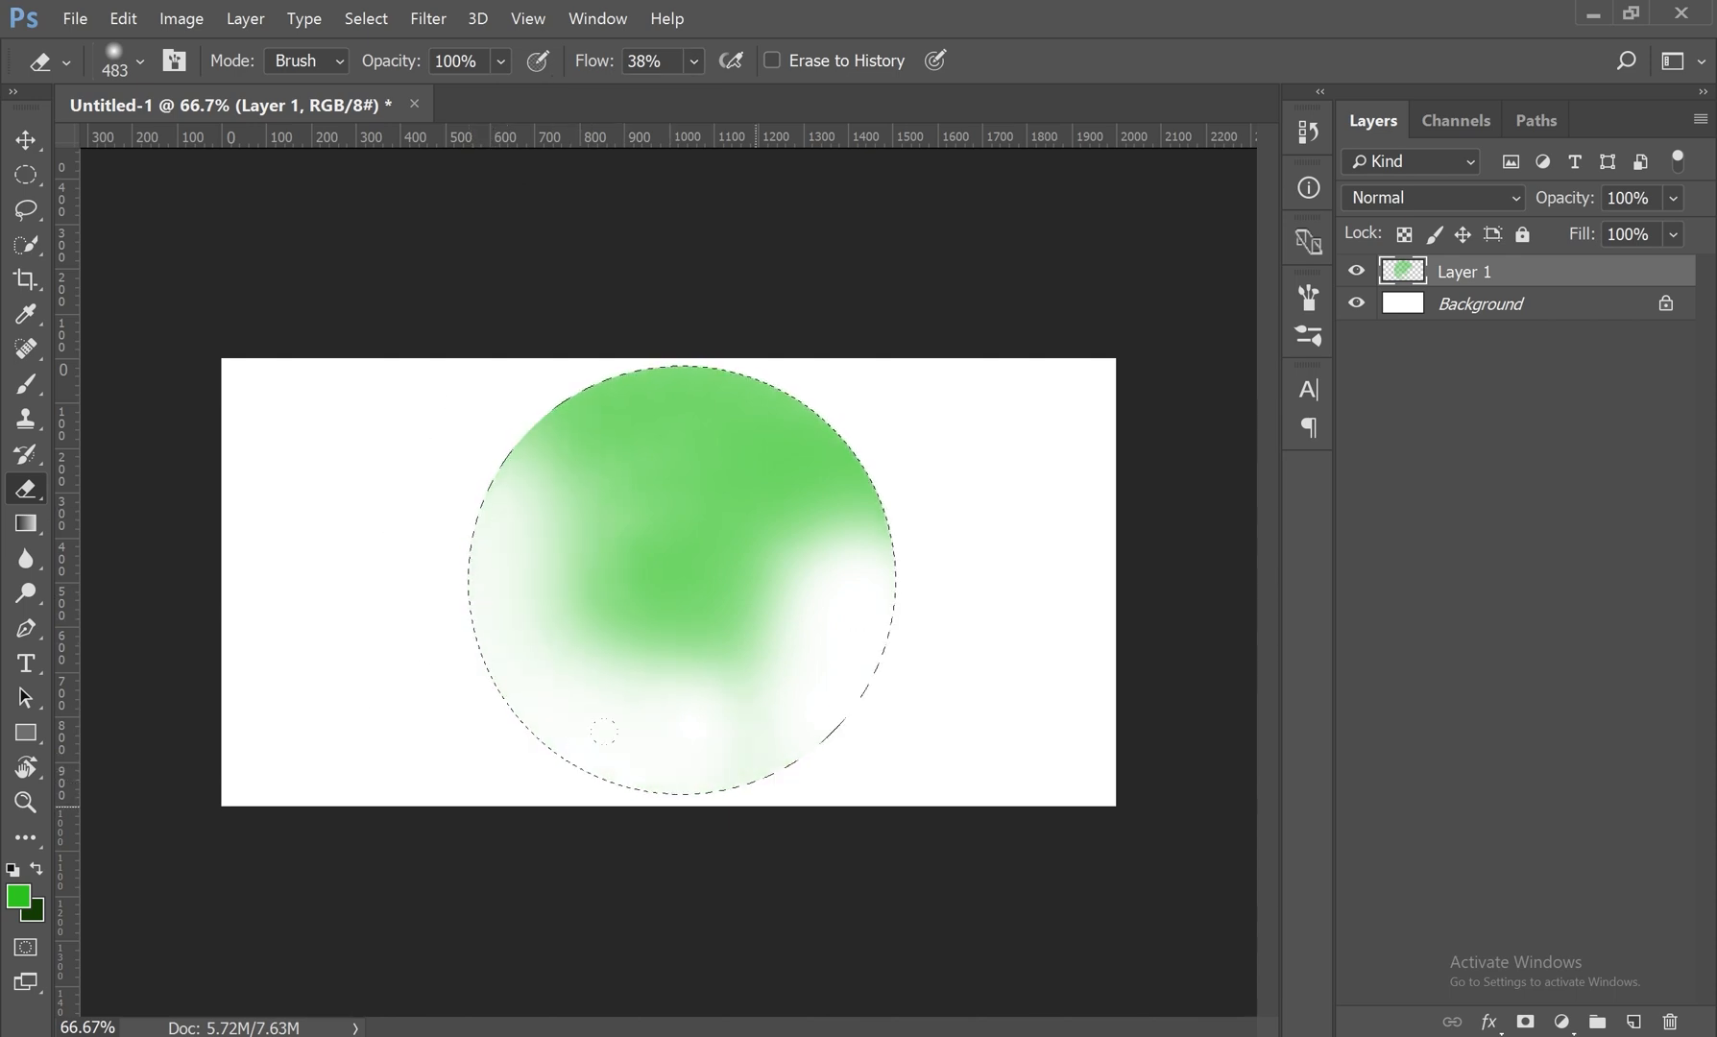
Step: Restore the eraser's flow to 100% and erase one soft spot in the upper middle of the circle
left_click_drag(695, 59, 696, 105)
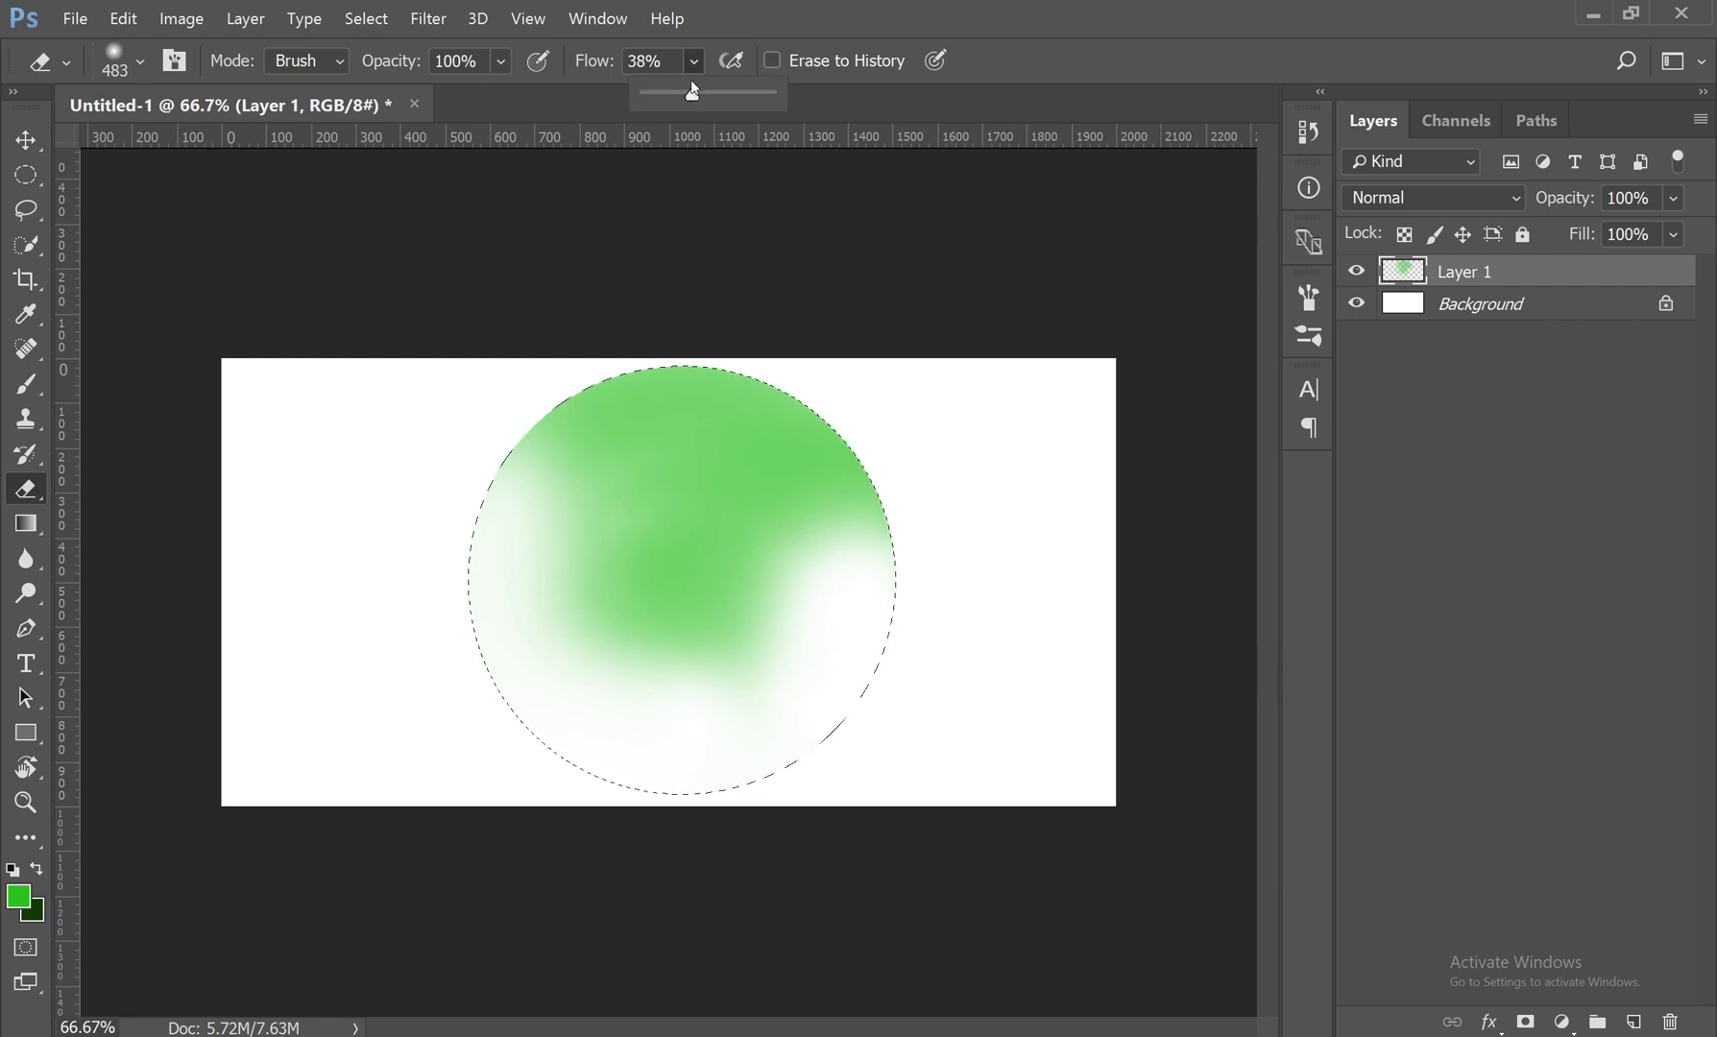
left_click(692, 491)
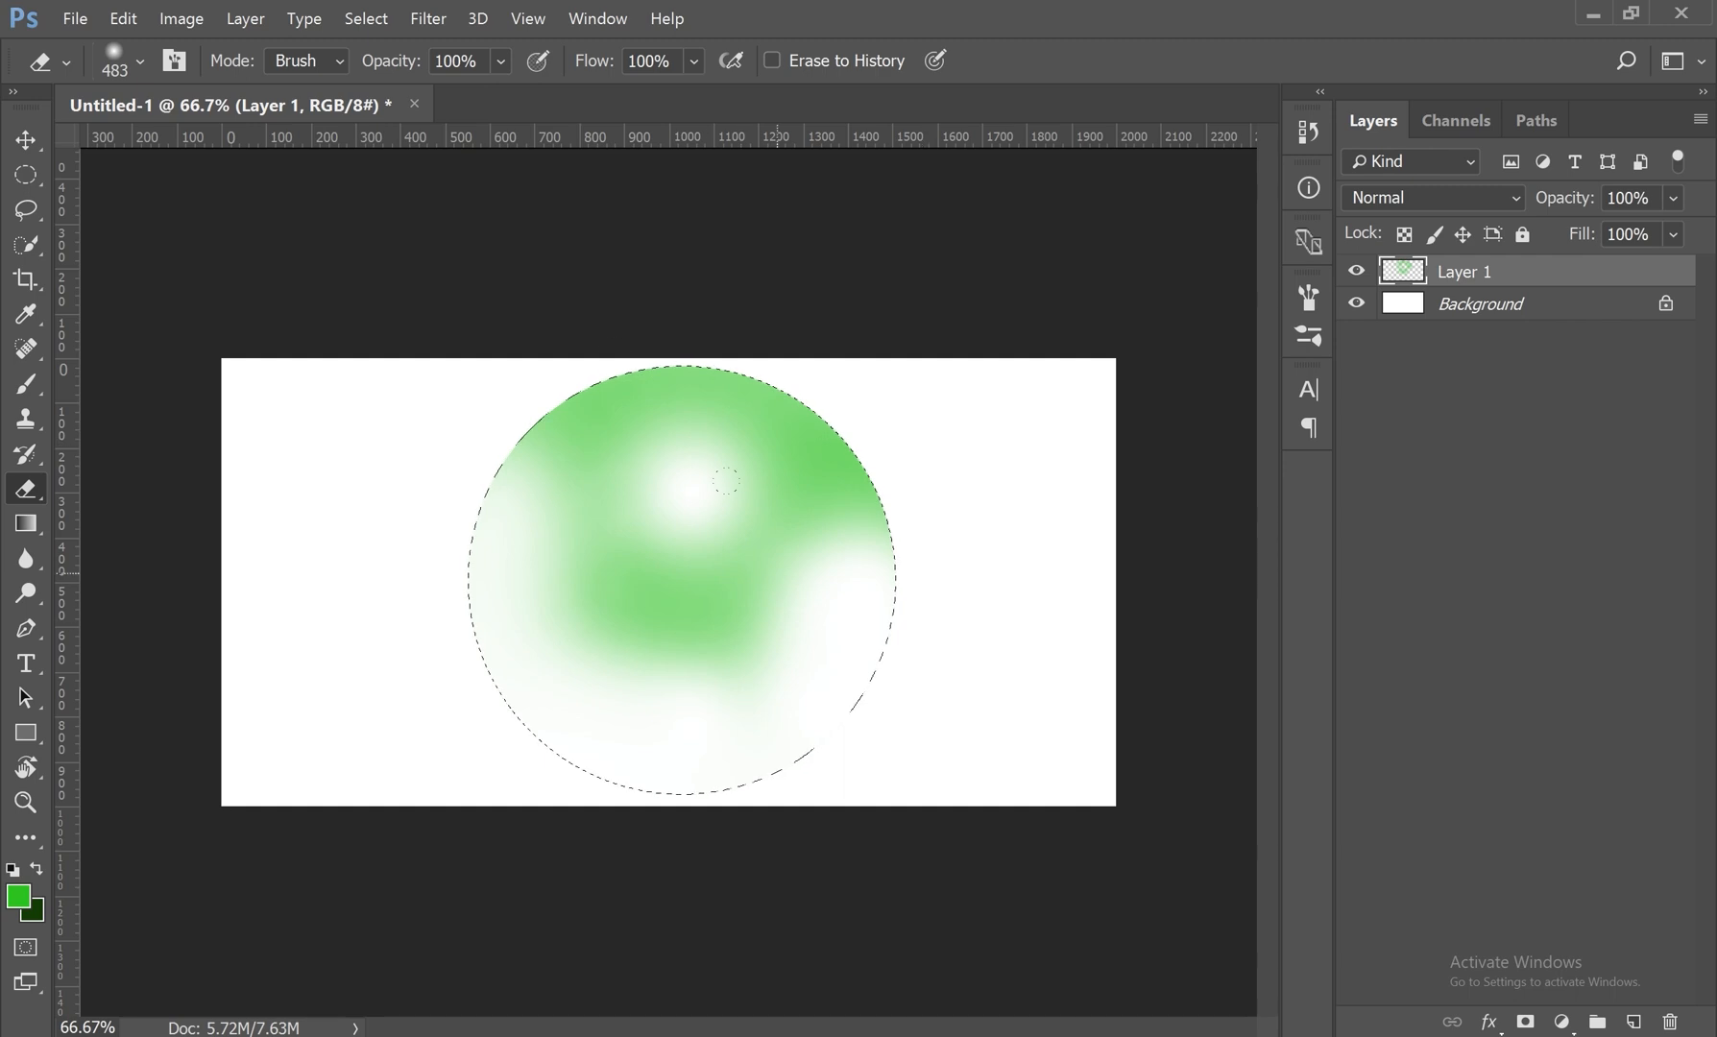
Step: Set the eraser's flow to 33% and erase the remaining green inside the circle with repeated strokes
left_click(693, 61)
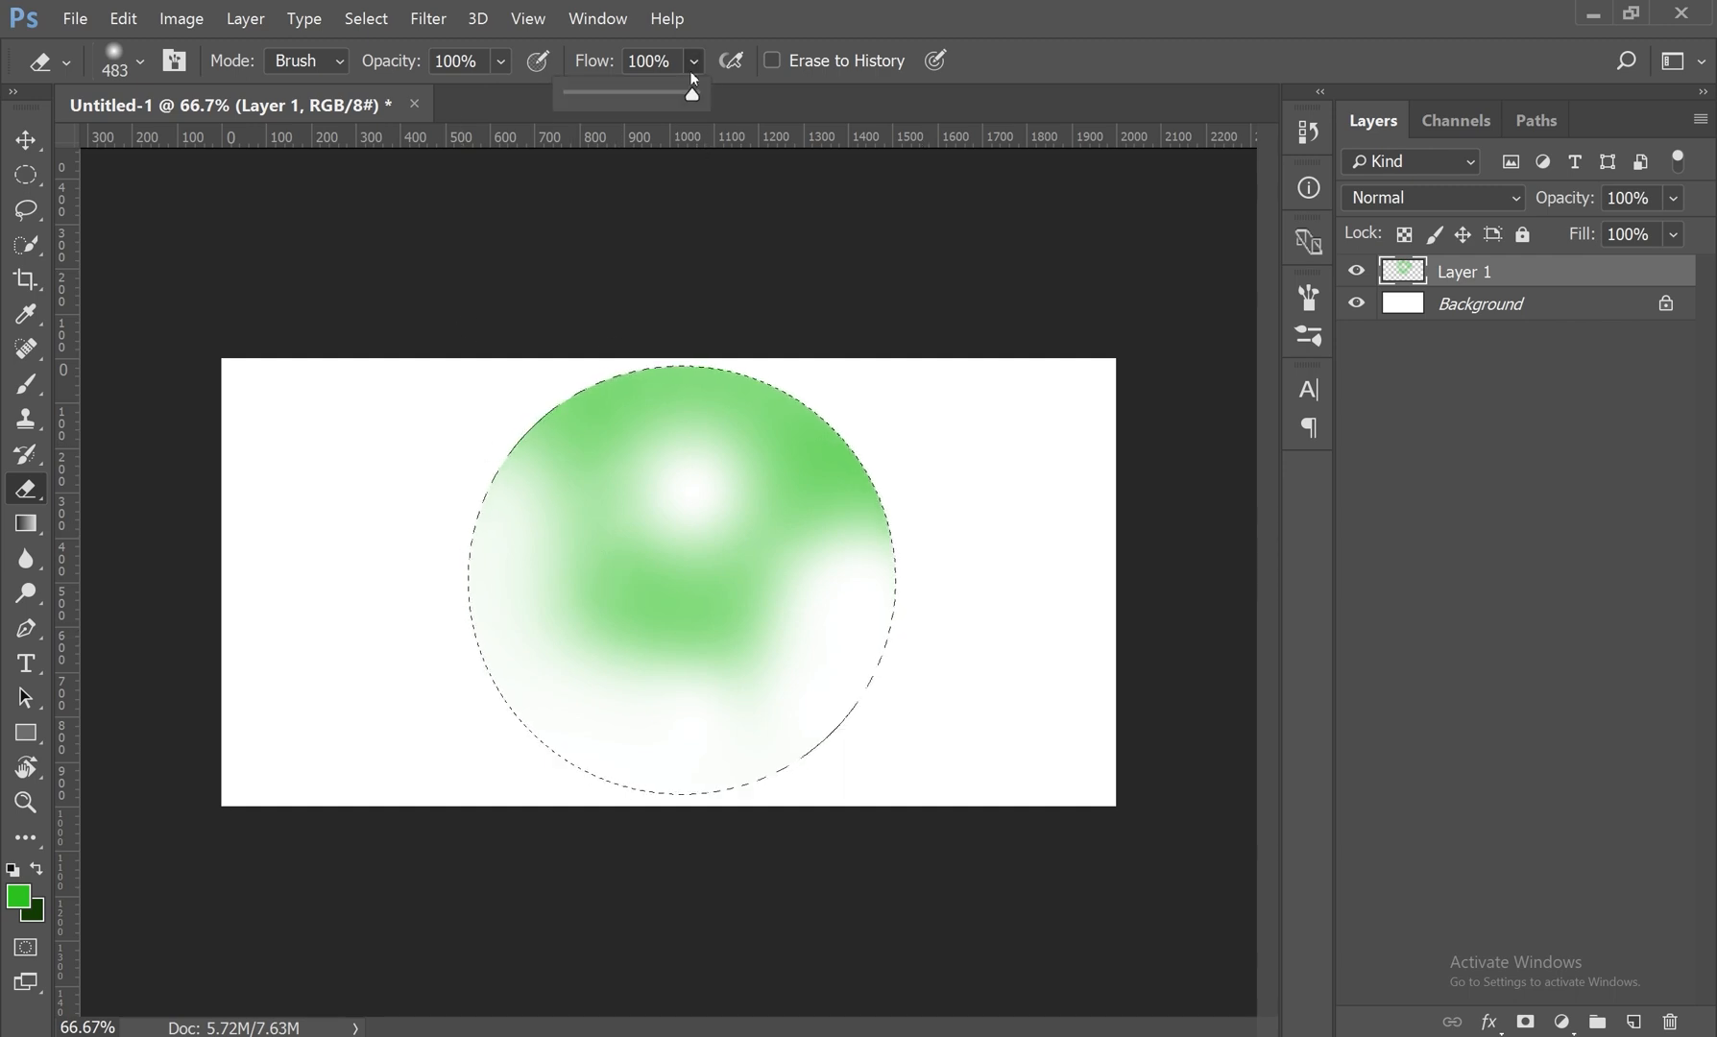
left_click_drag(691, 96, 620, 98)
left_click_drag(543, 486, 517, 359)
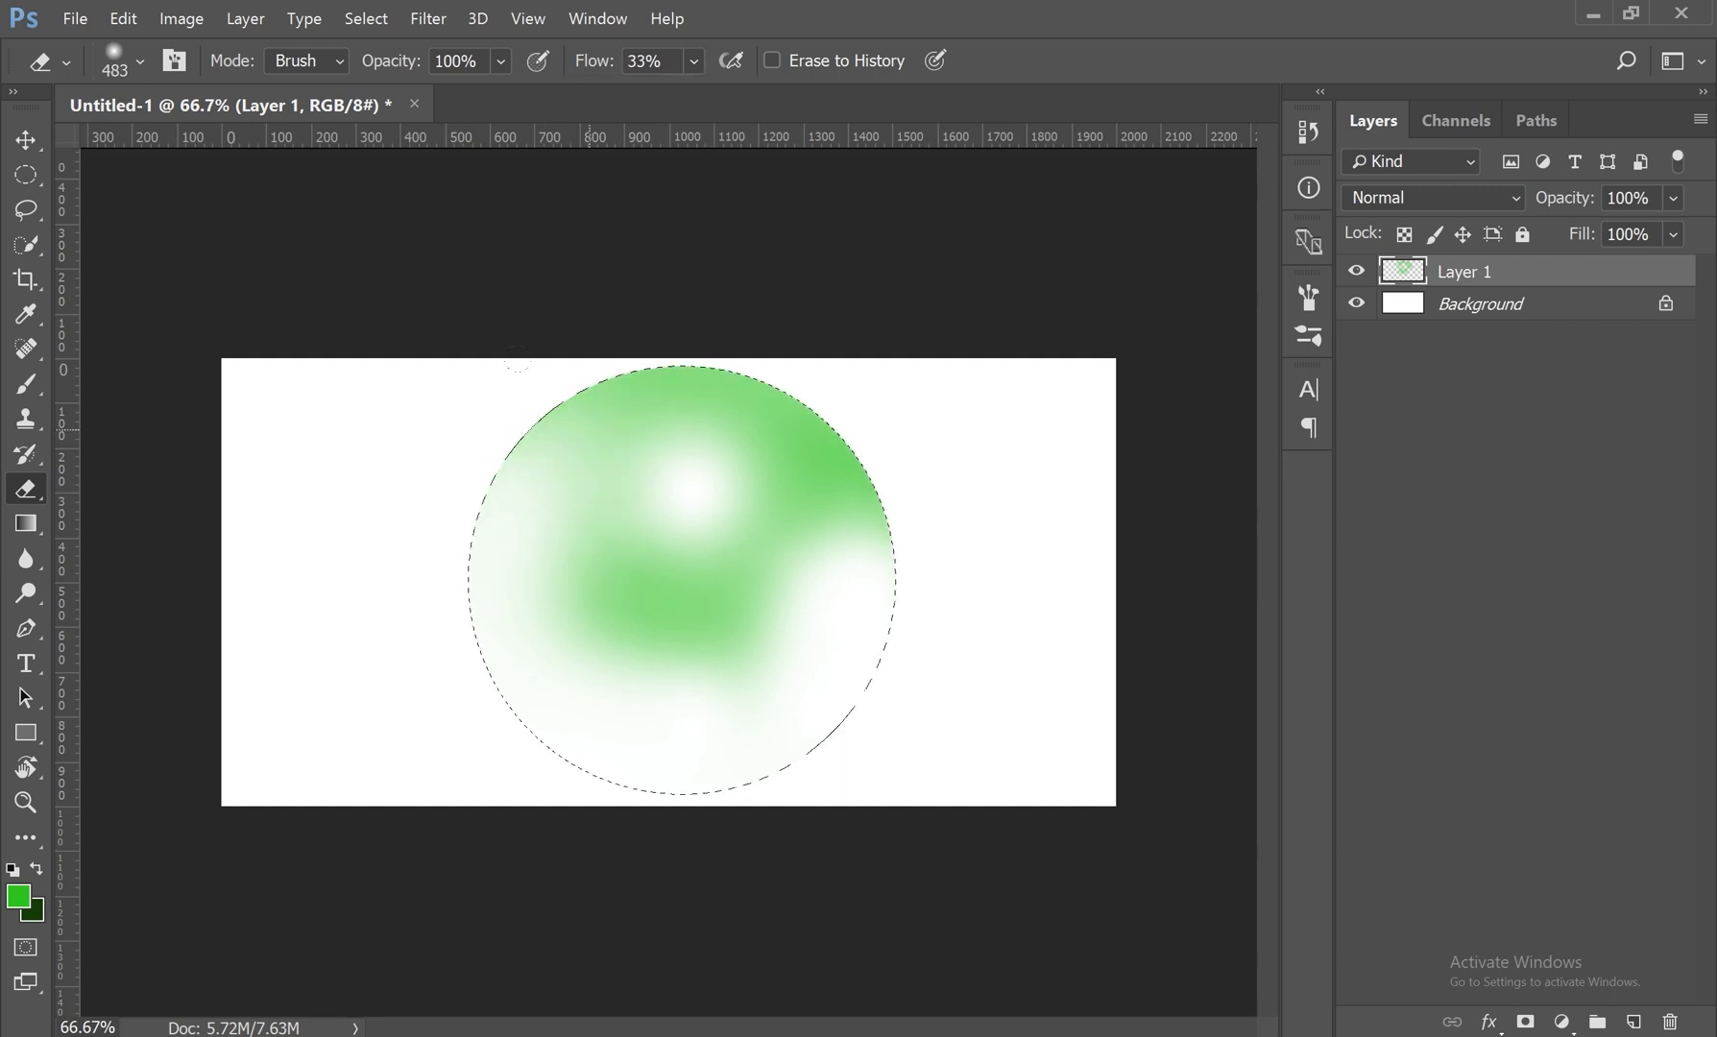
mouse_move(518, 436)
left_mouse_down()
mouse_move(768, 391)
mouse_move(888, 509)
left_mouse_up()
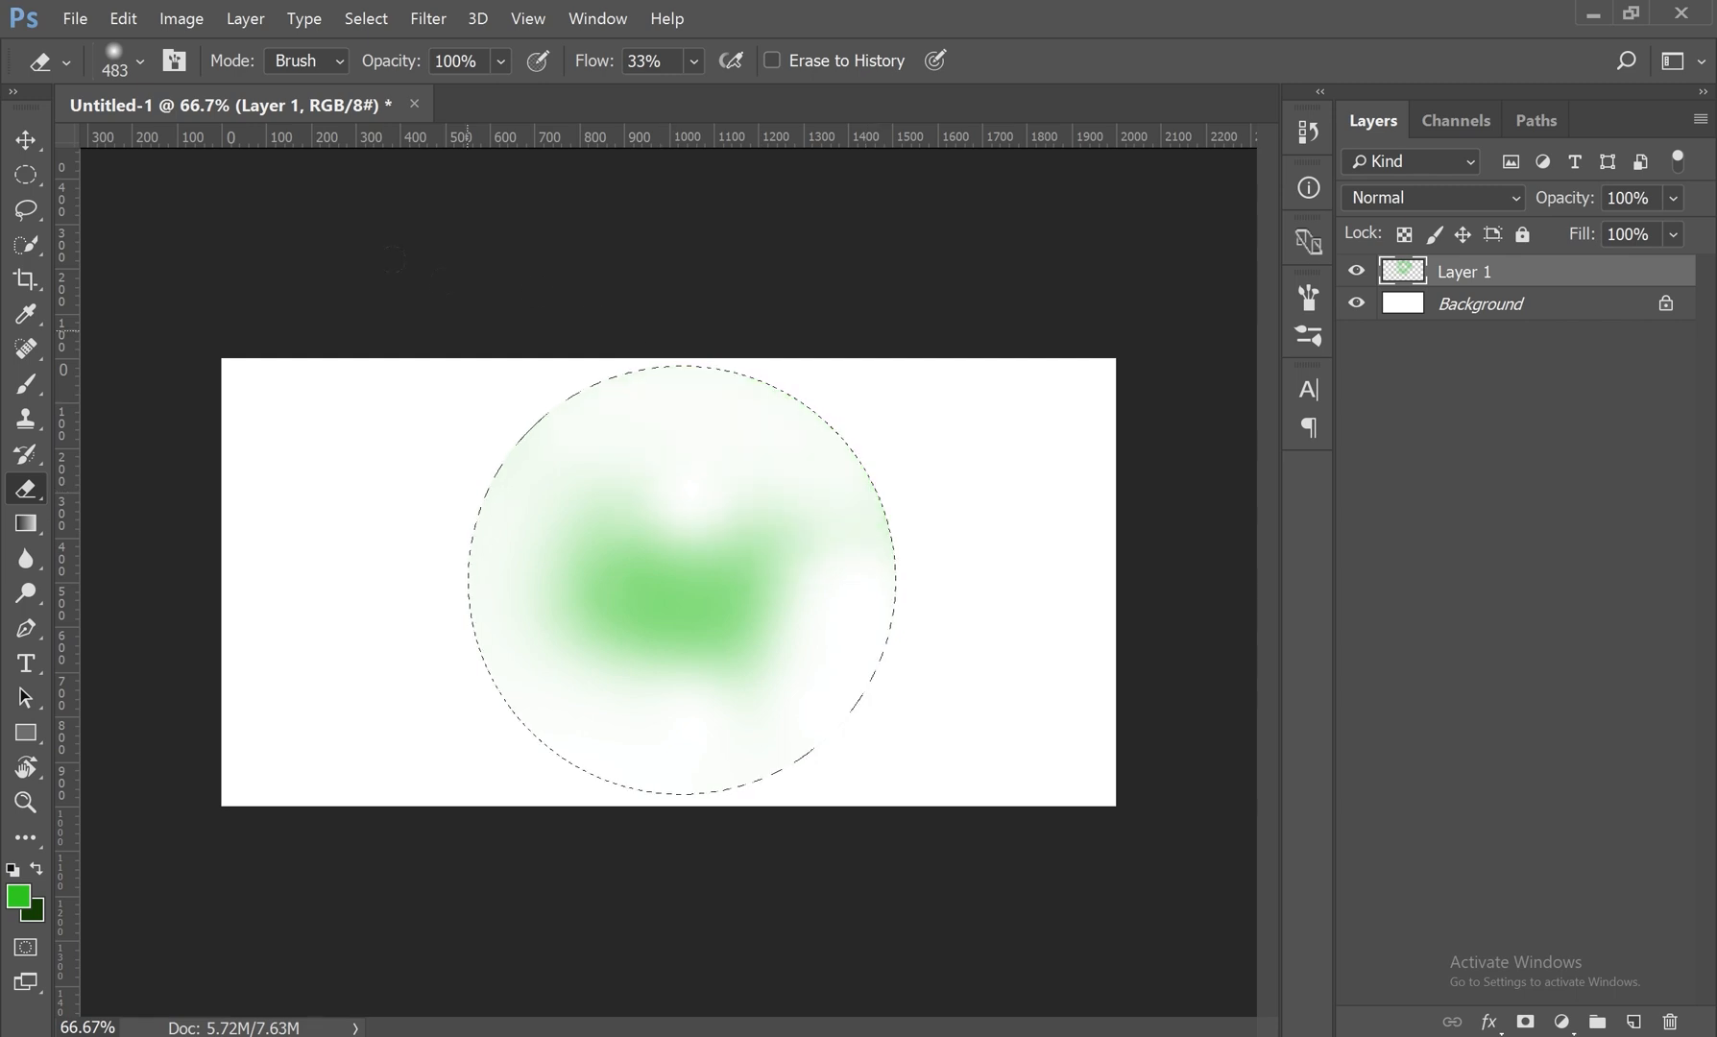
mouse_move(382, 600)
left_mouse_down()
mouse_move(417, 647)
mouse_move(804, 512)
mouse_move(623, 624)
mouse_move(788, 411)
mouse_move(501, 522)
mouse_move(446, 510)
mouse_move(584, 471)
left_mouse_up()
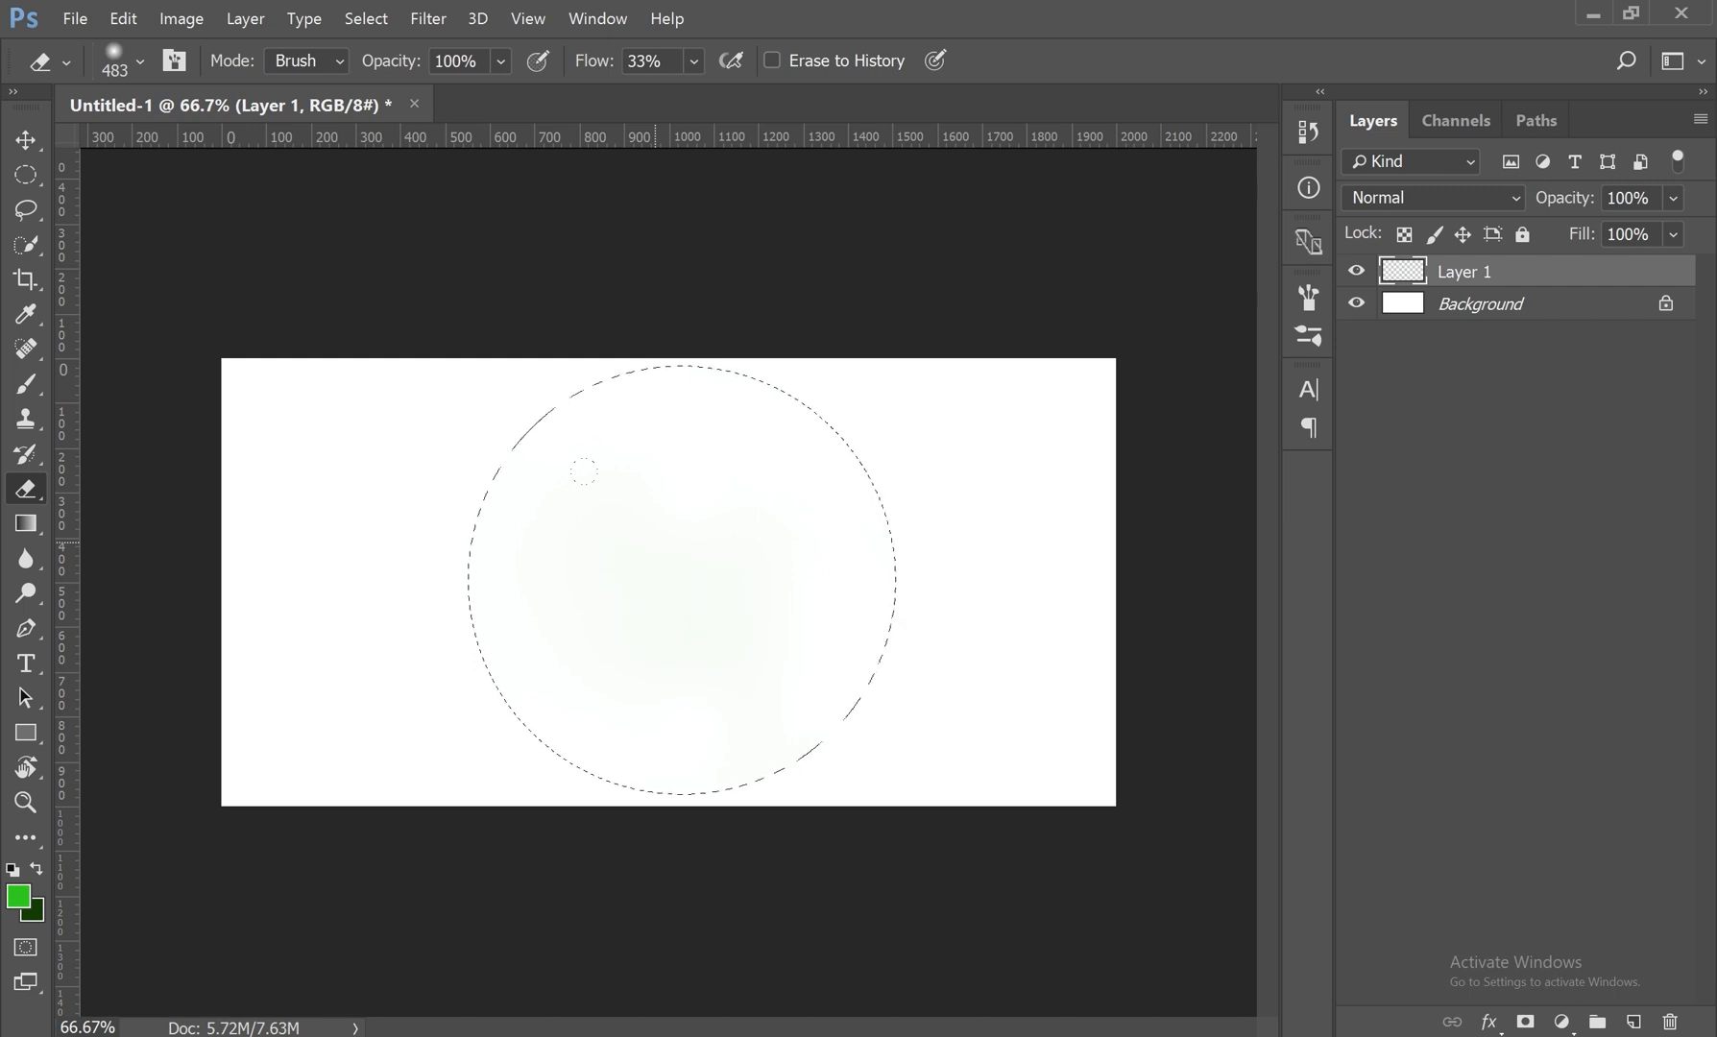
Step: Deselect the circle, switch back to the Brush tool and set its opacity to 100%
key("ctrl+d")
left_click(34, 247)
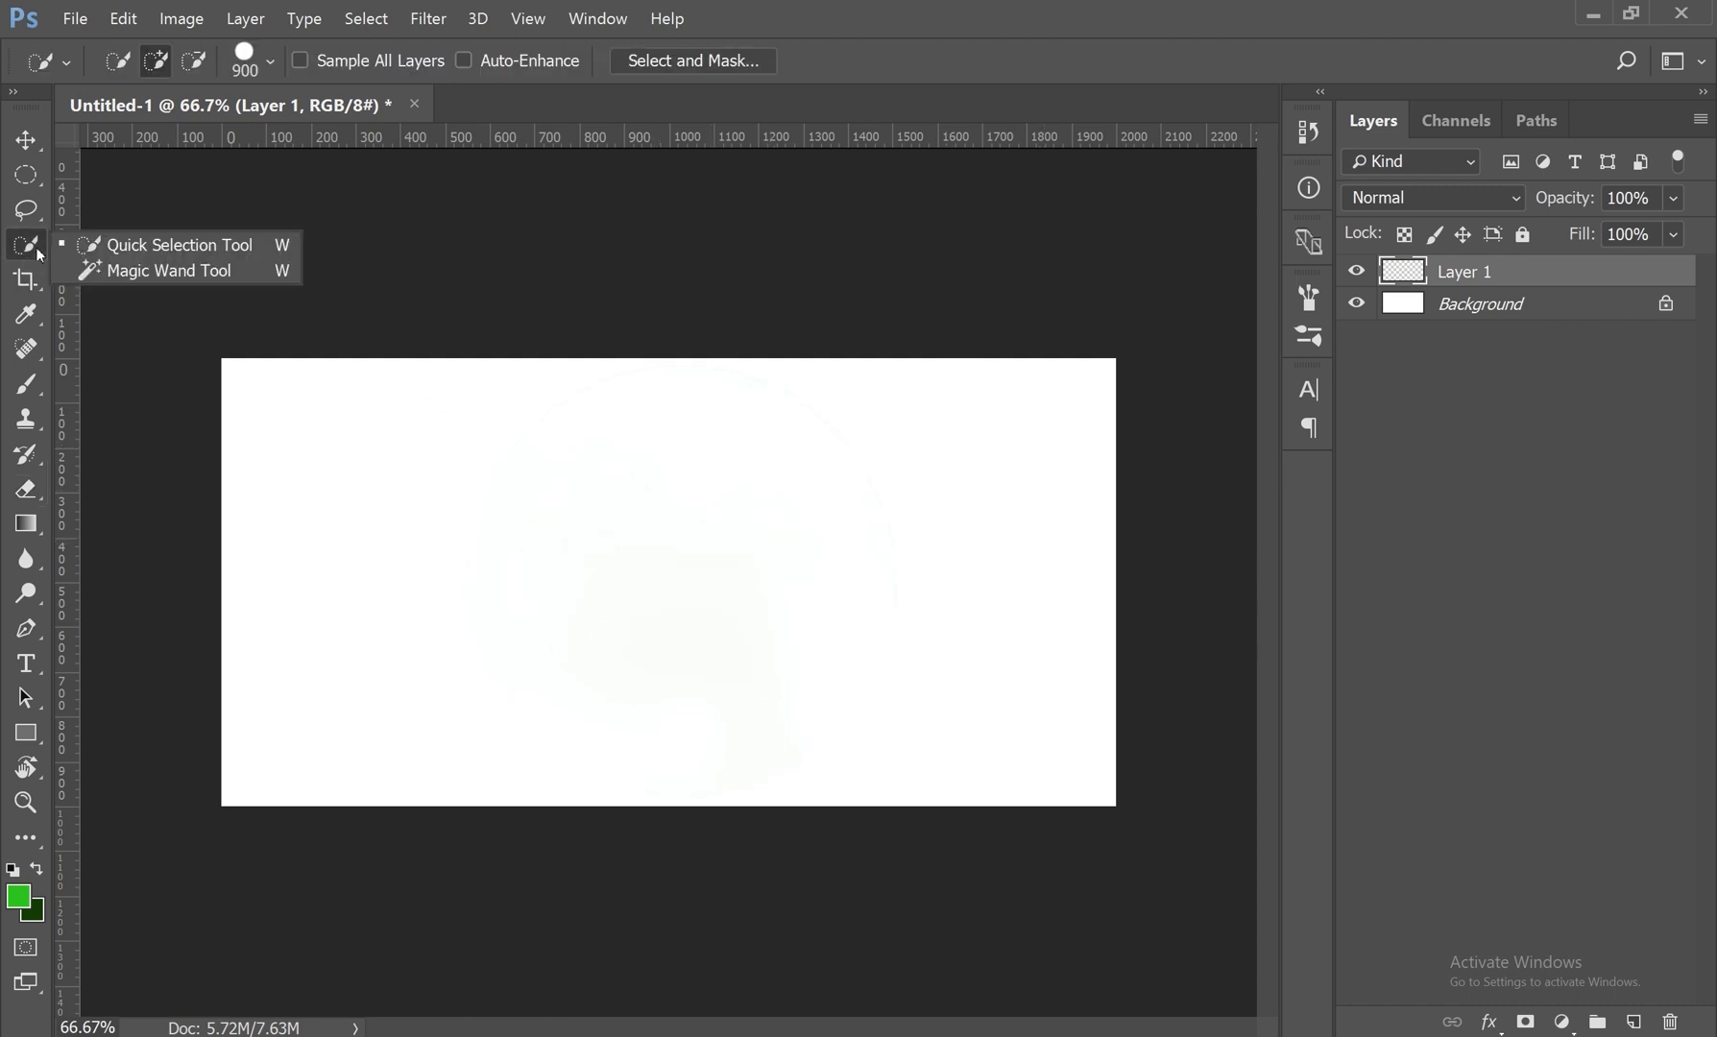
left_click(35, 390)
left_click(191, 393)
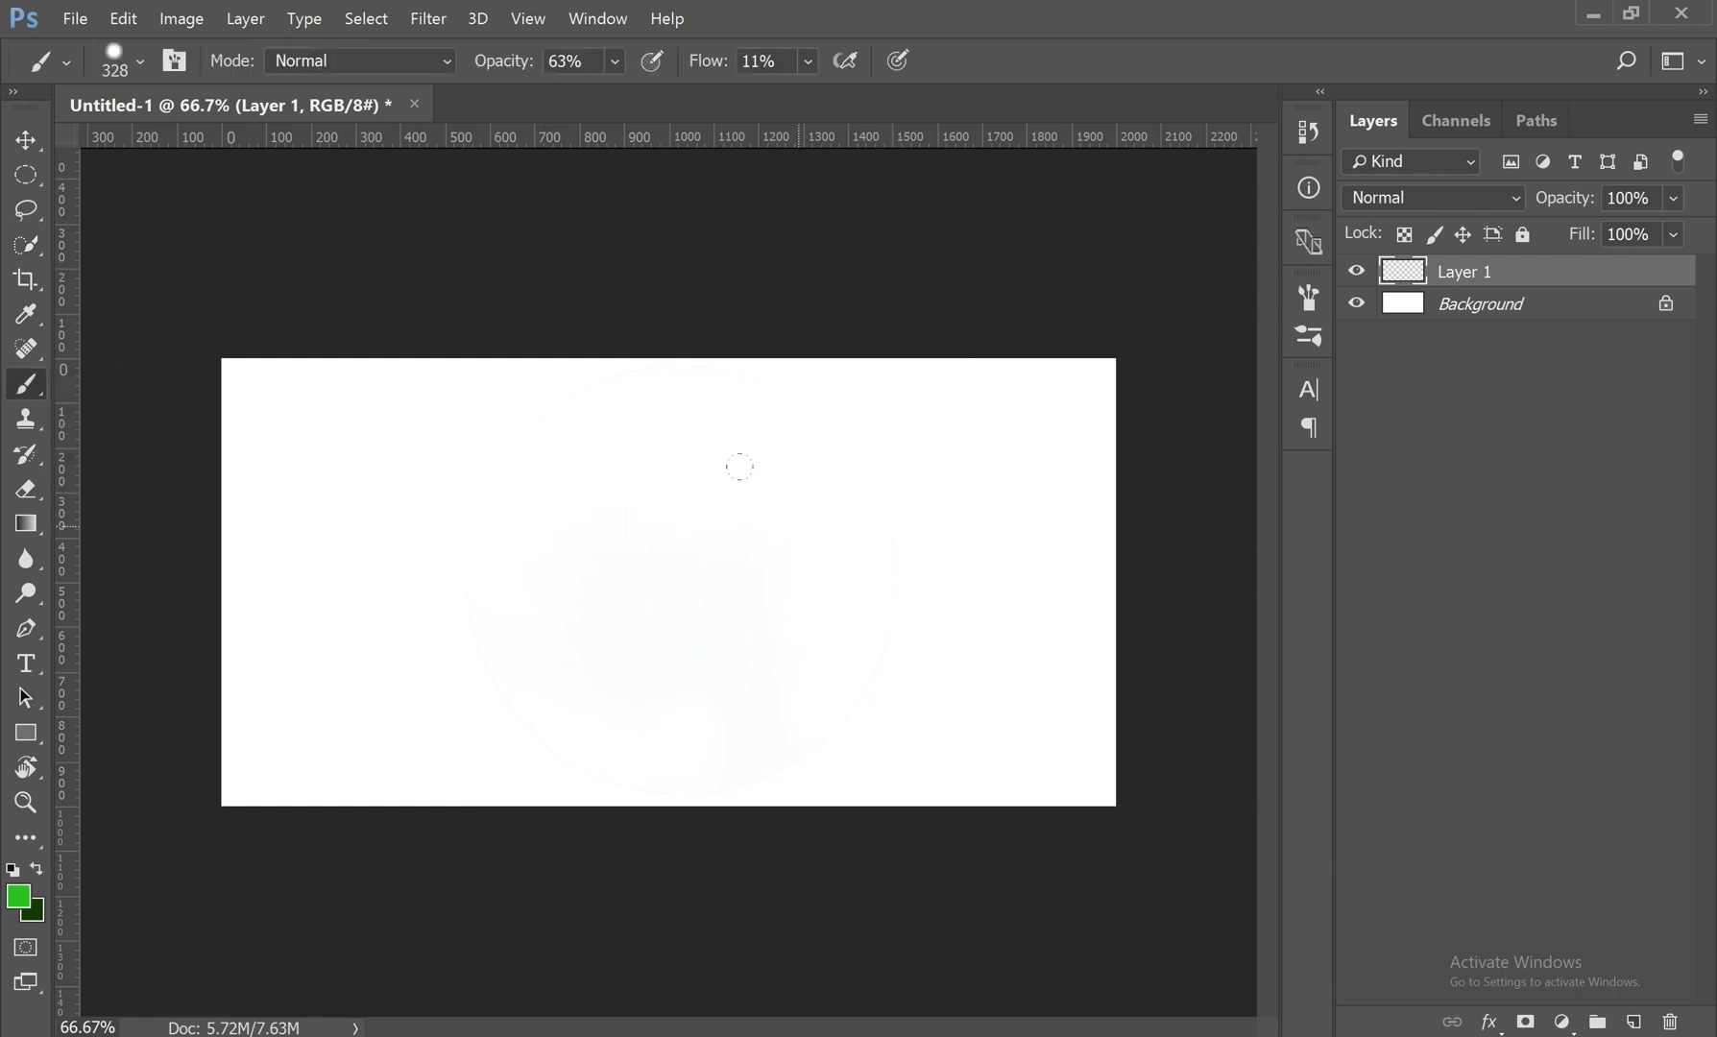
left_click(617, 61)
left_click_drag(619, 94, 504, 112)
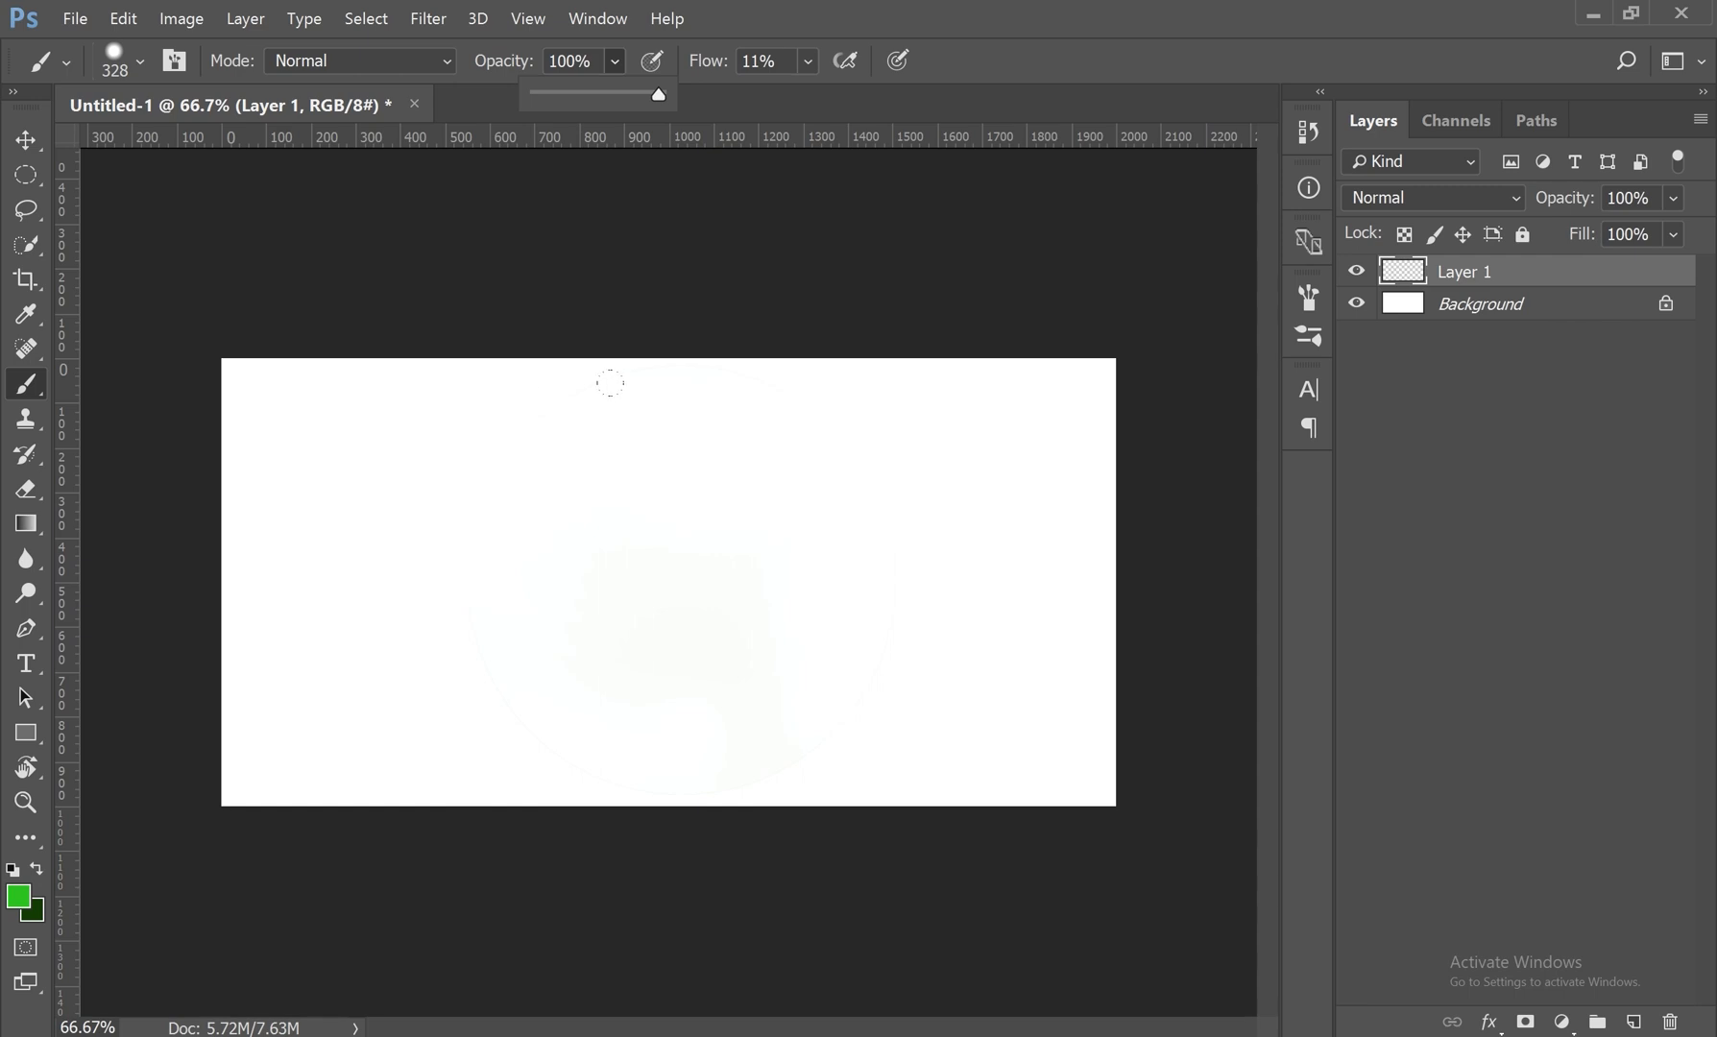
Step: Try a 3256 px brush with one dab over the canvas and undo it
right_click(561, 391)
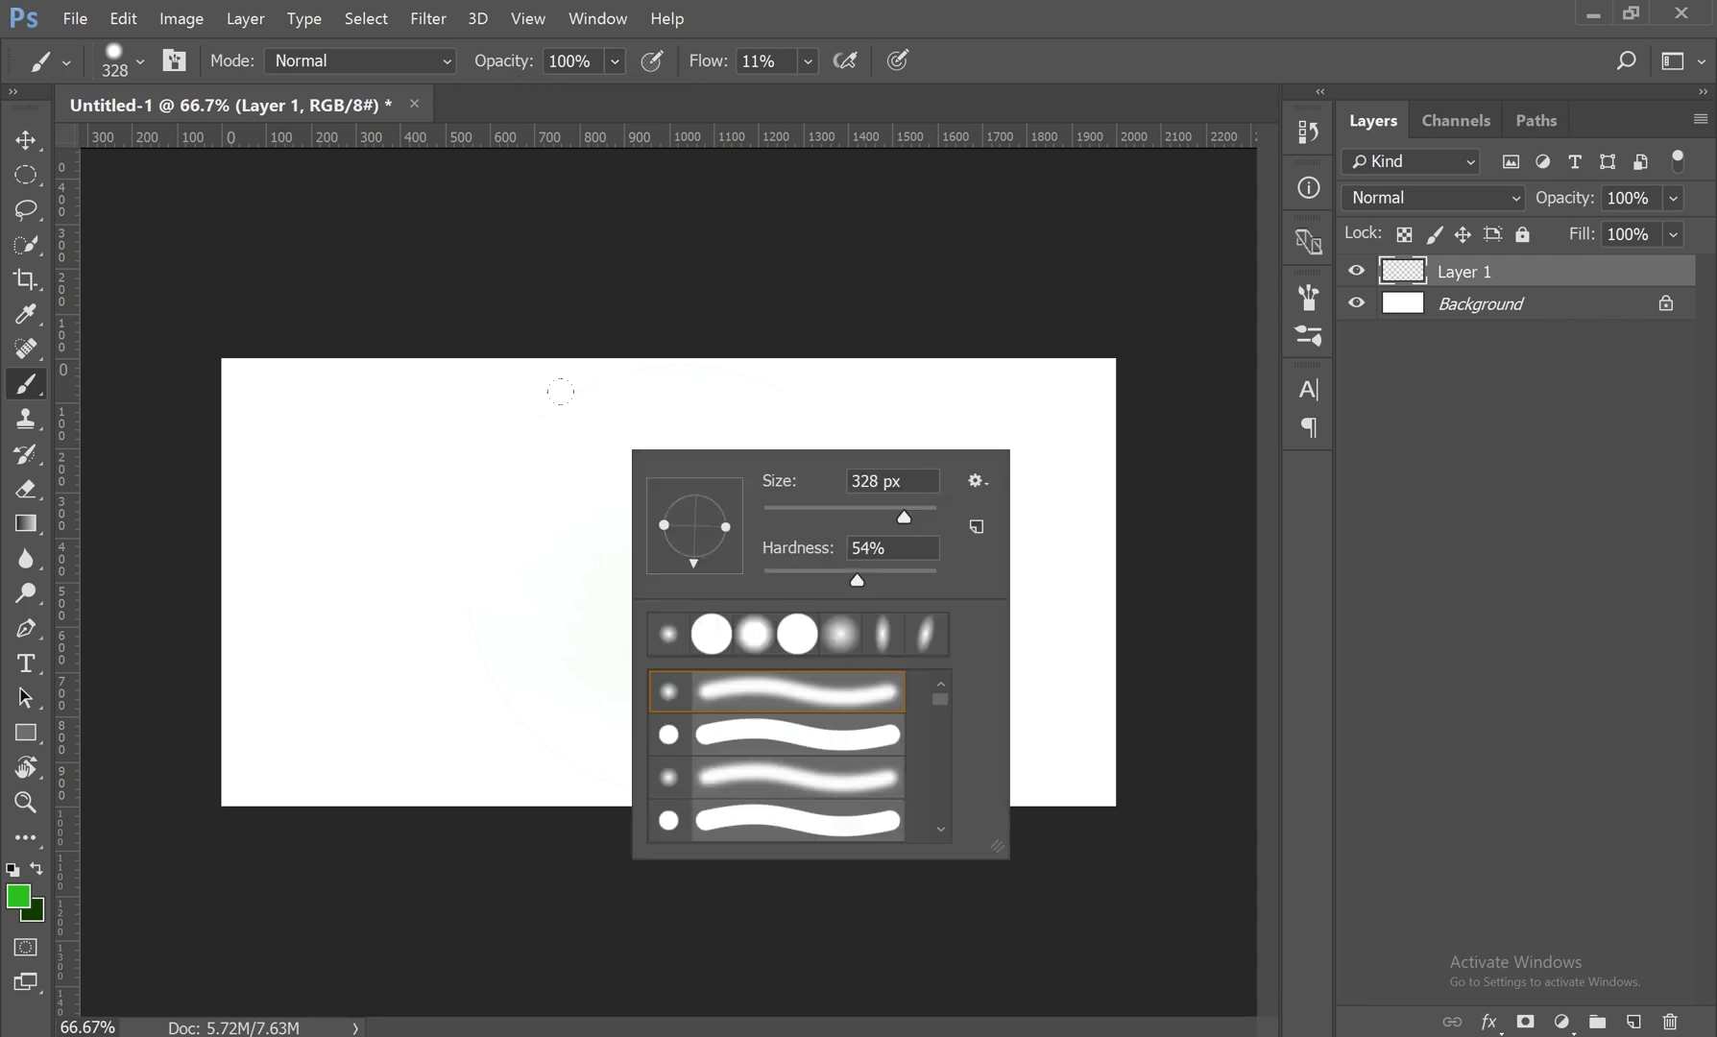
mouse_move(904, 517)
left_mouse_down()
mouse_move(793, 518)
mouse_move(930, 518)
left_mouse_up()
left_click(440, 464)
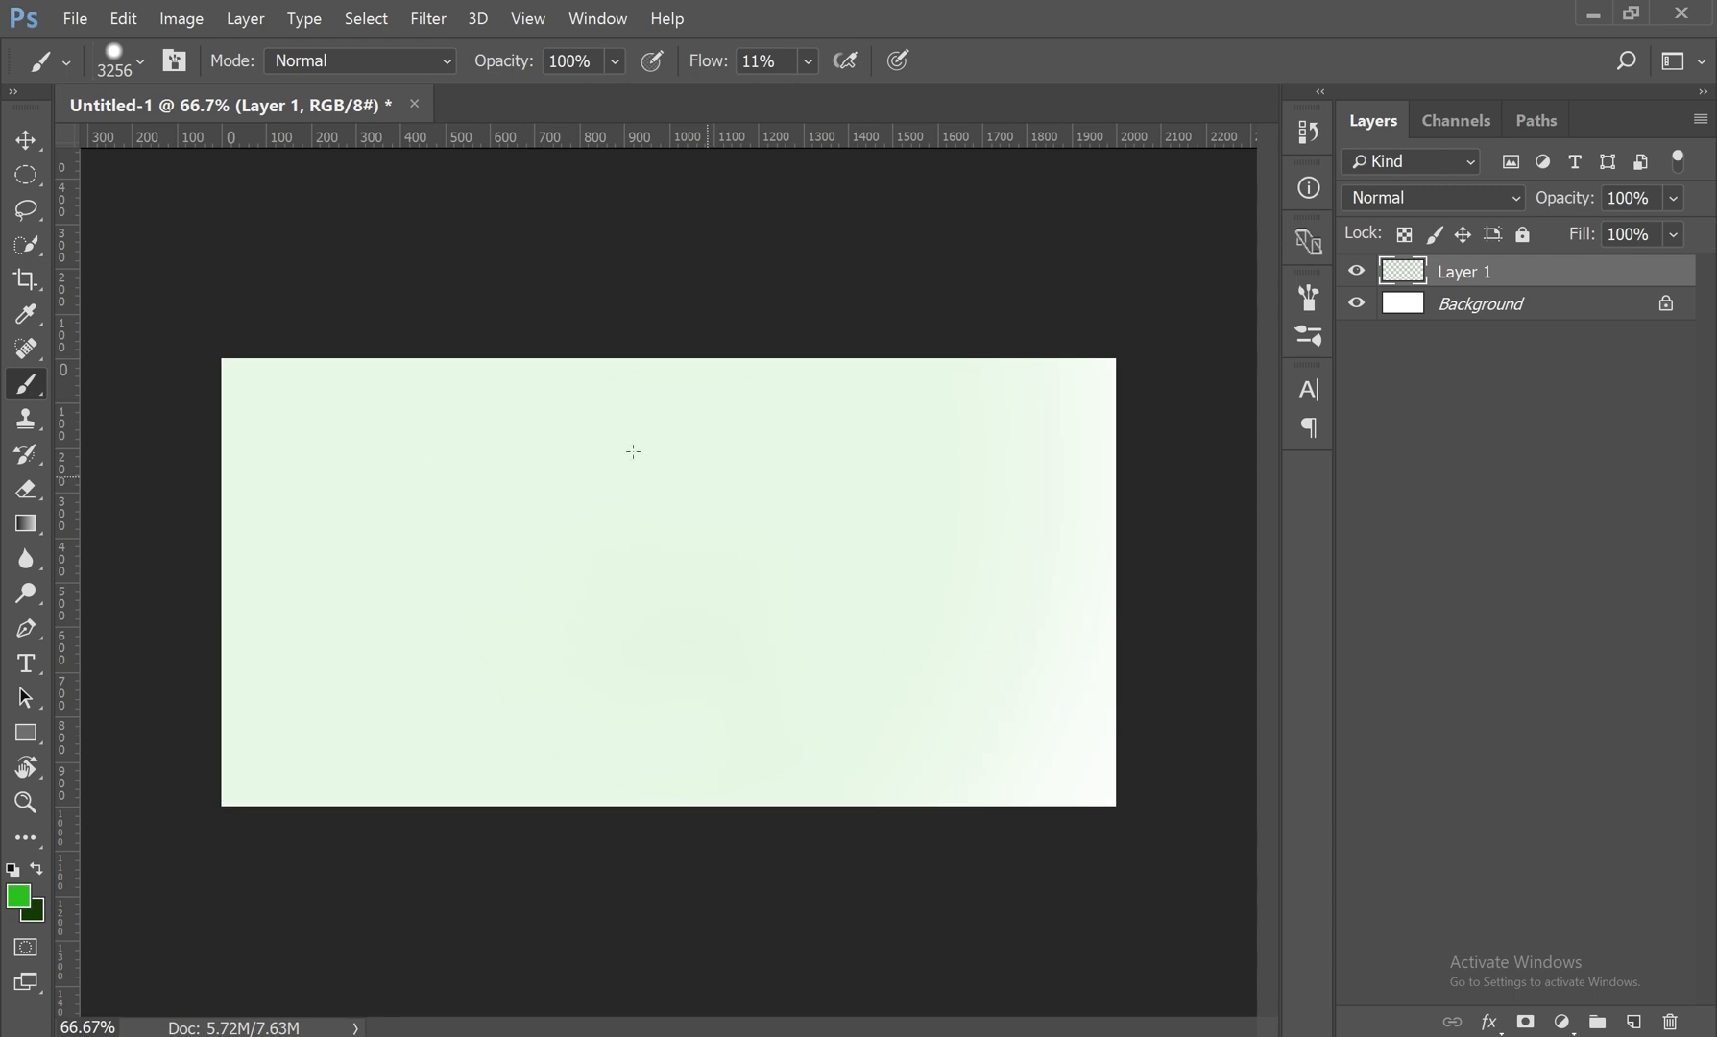
key("ctrl+z")
Step: Set the brush size to 40 px and paint a single small green dab on the canvas
right_click(643, 441)
left_click_drag(927, 507, 819, 512)
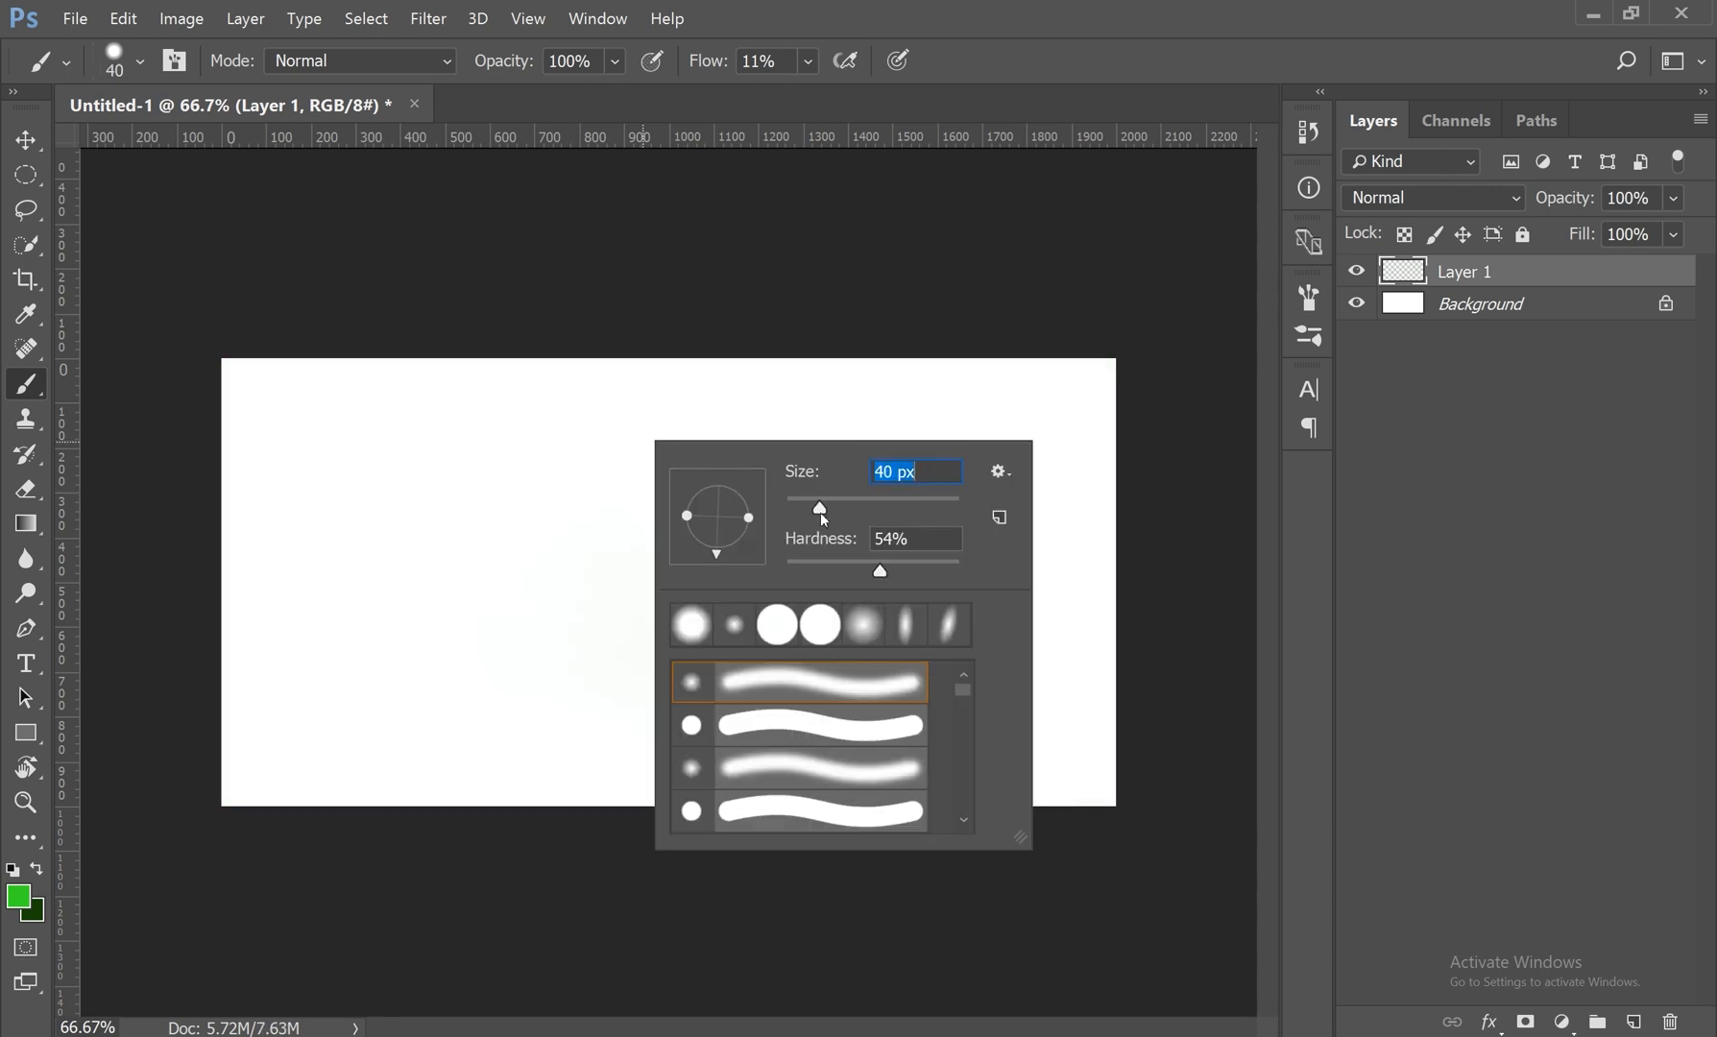
left_click(464, 499)
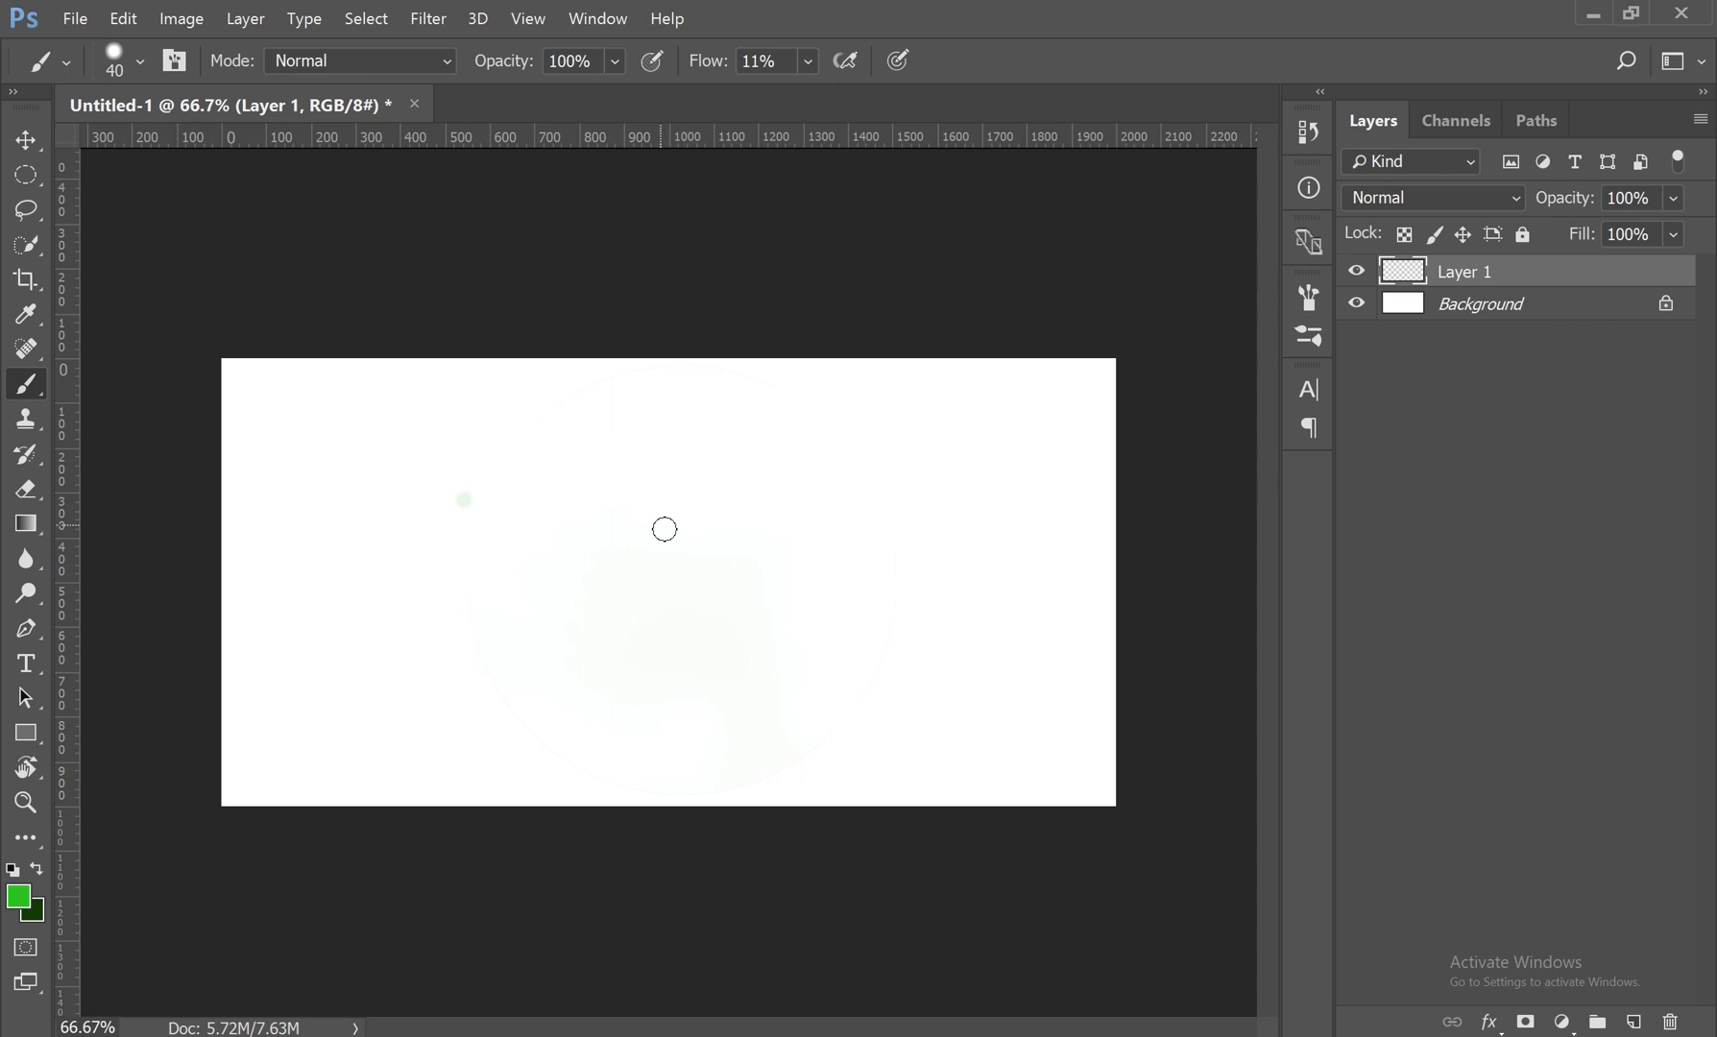
Step: Enlarge the brush to 700 px and build up overlapping green dabs across the middle of the canvas
key("bracketright")
key("bracketright")
key("bracketright")
key("bracketright")
key("bracketright")
key("bracketright")
key("bracketright")
key("bracketright")
key("bracketright")
key("bracketright")
key("bracketright")
key("bracketright")
key("bracketright")
key("bracketright")
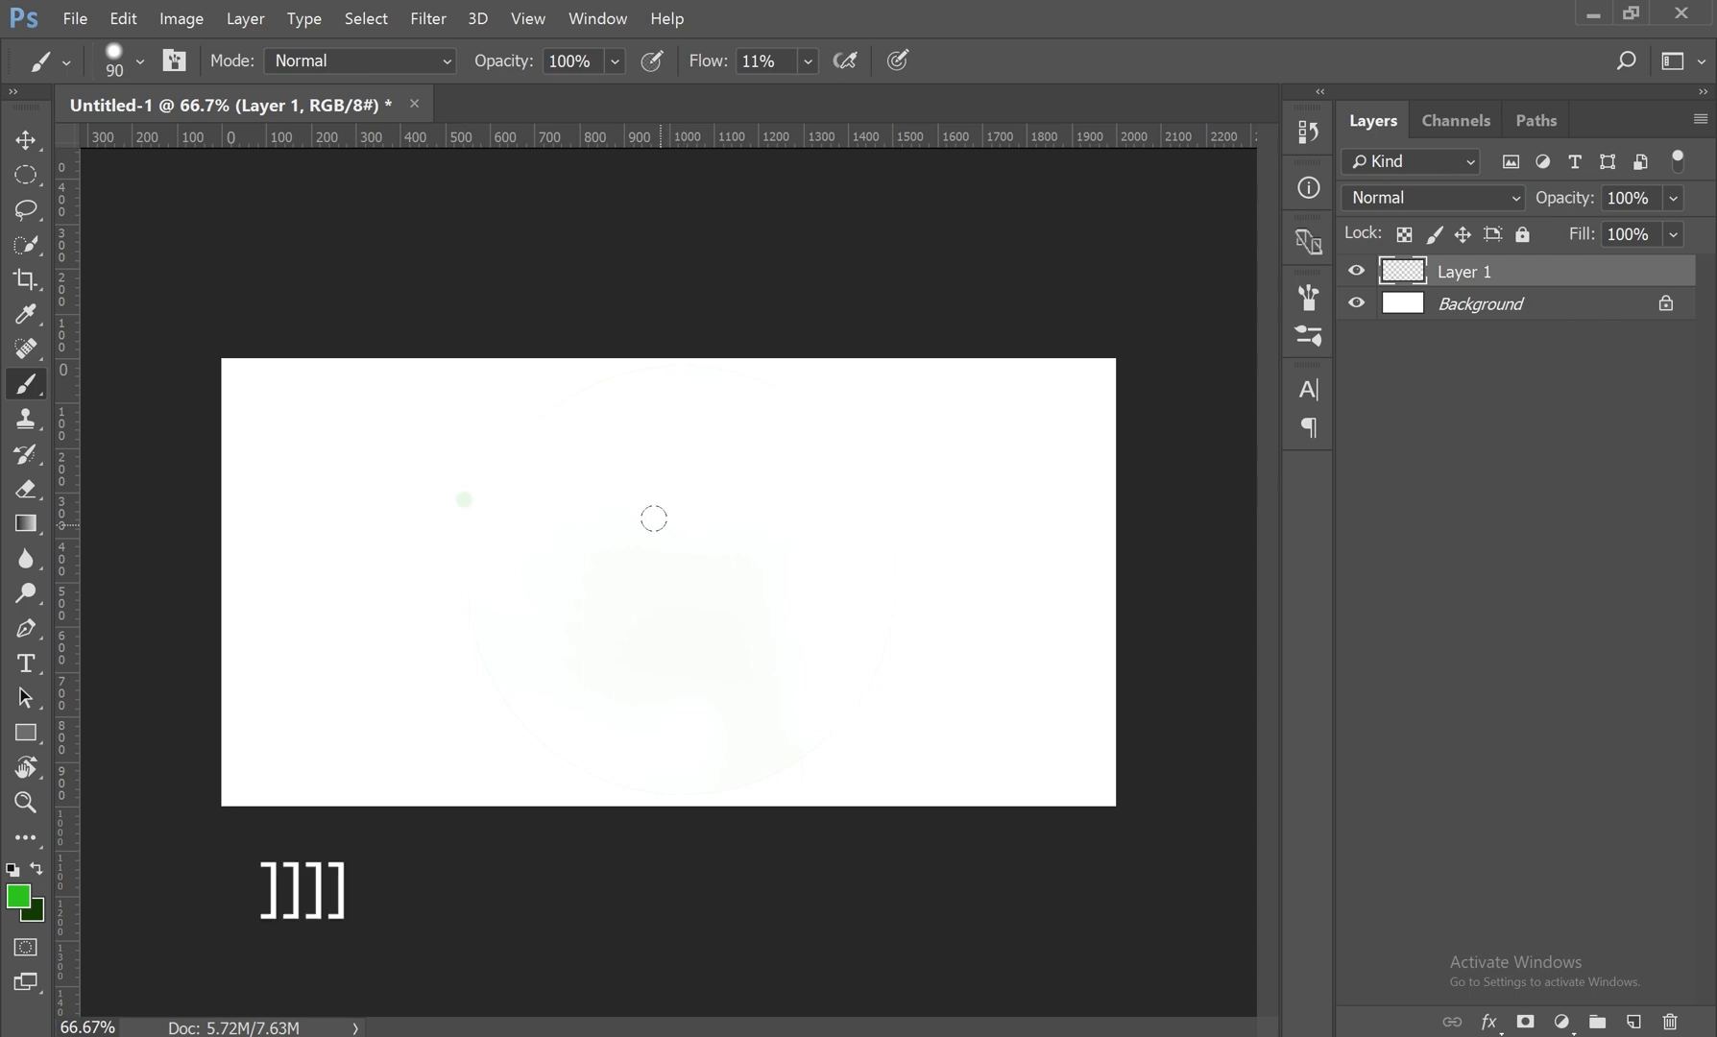
key("bracketright")
key("bracketright")
key("bracketright")
key("bracketright")
left_click(638, 570)
left_click(822, 572)
left_click(738, 578)
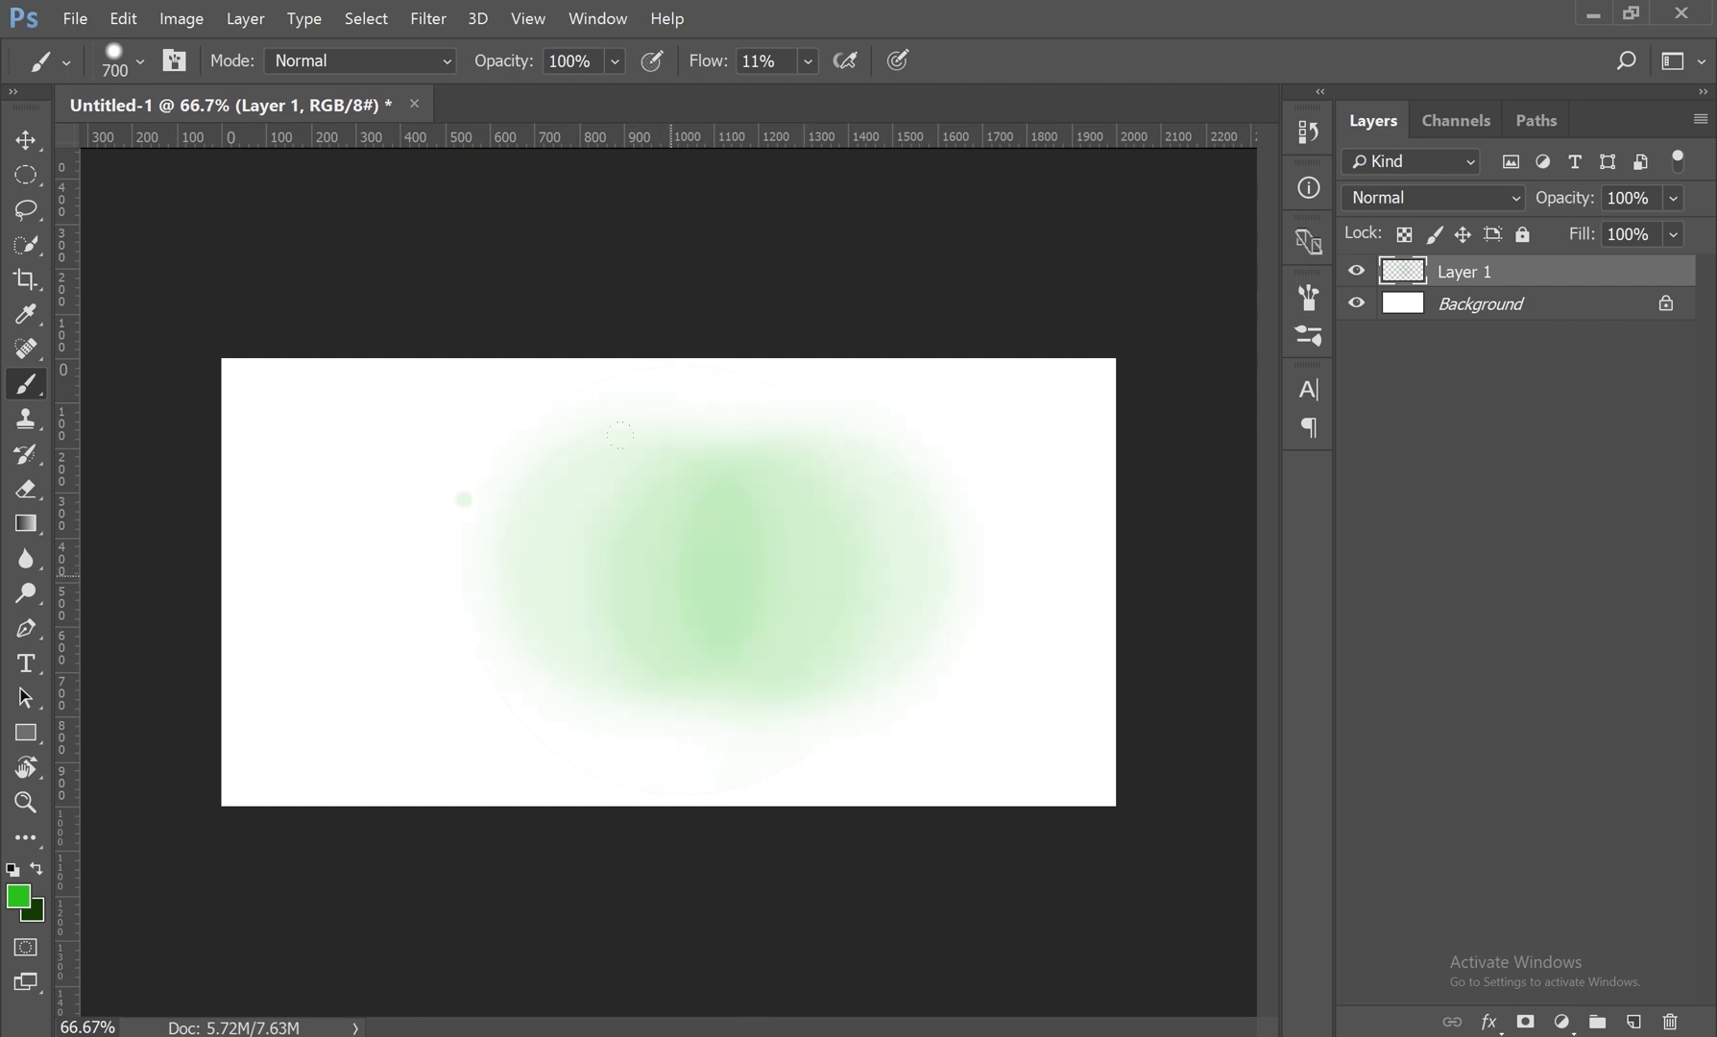
left_click(773, 582)
left_click(832, 573)
left_click_drag(641, 576, 772, 576)
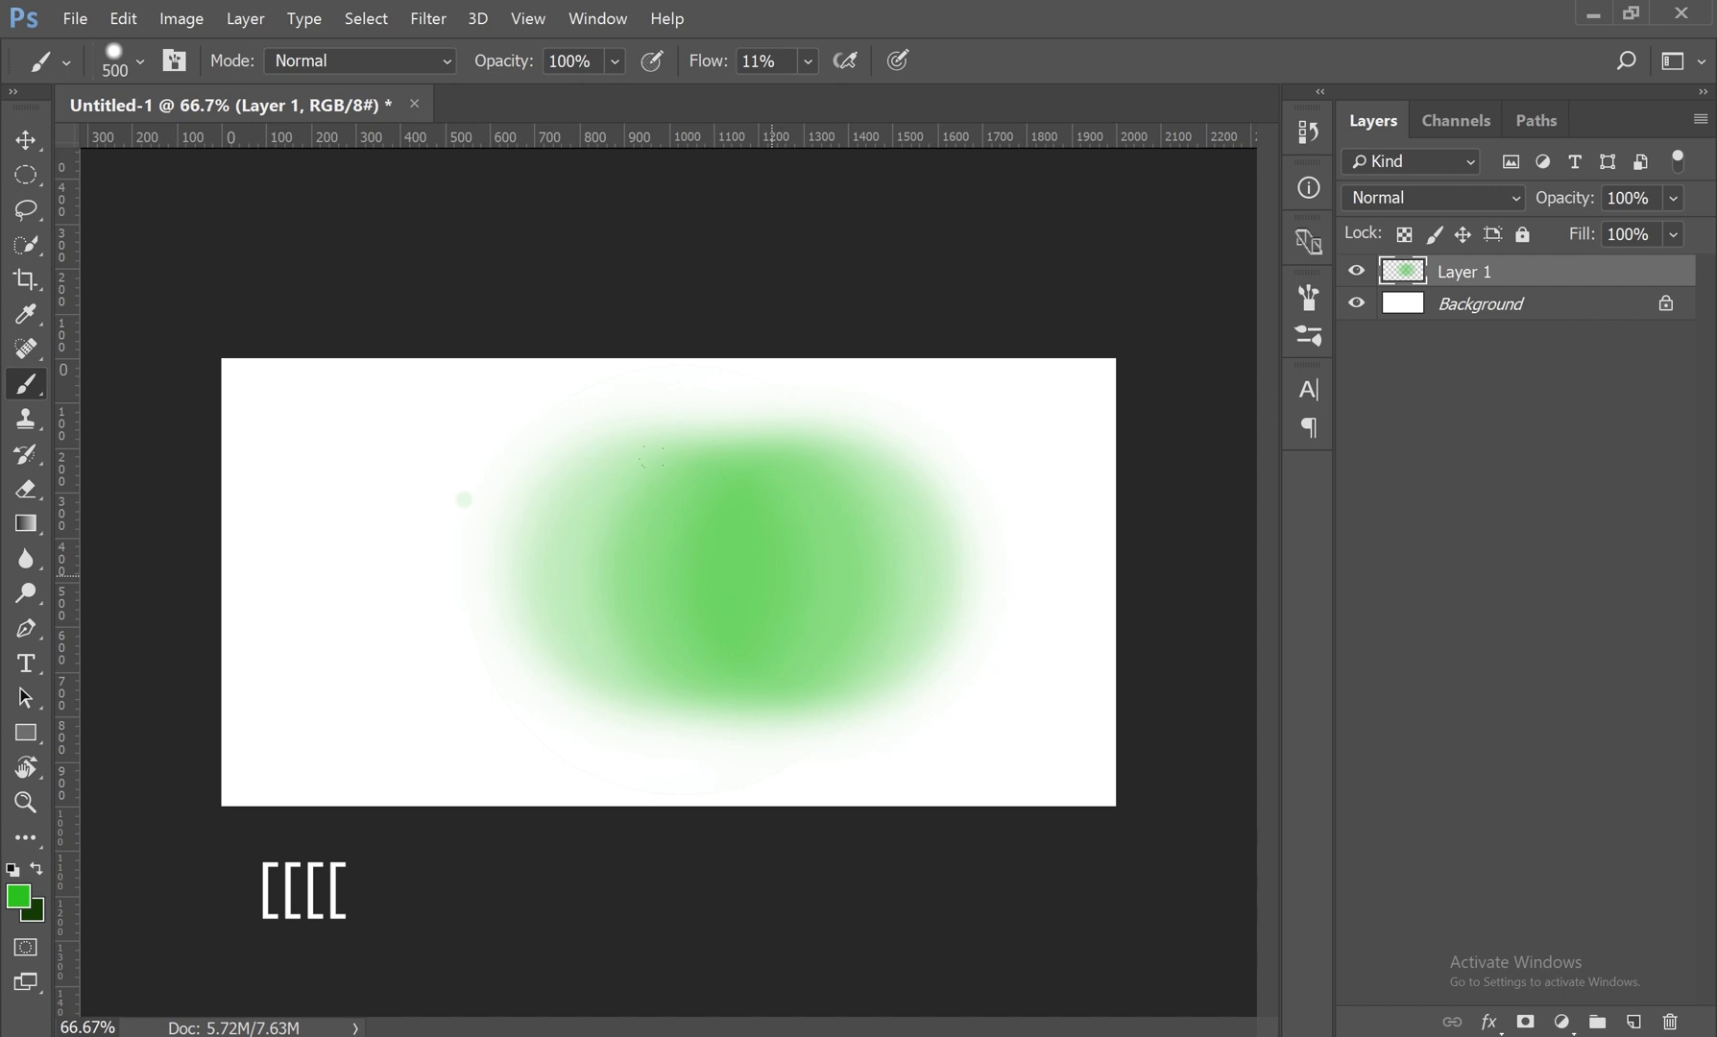
Step: Shrink and enlarge the brush in increments and paint a broad green stroke from the canvas's right side across the dabs
key("bracketleft")
key("bracketleft")
key("bracketleft")
key("bracketleft")
key("bracketleft")
key("bracketleft")
key("bracketright")
key("bracketright")
key("bracketright")
key("bracketright")
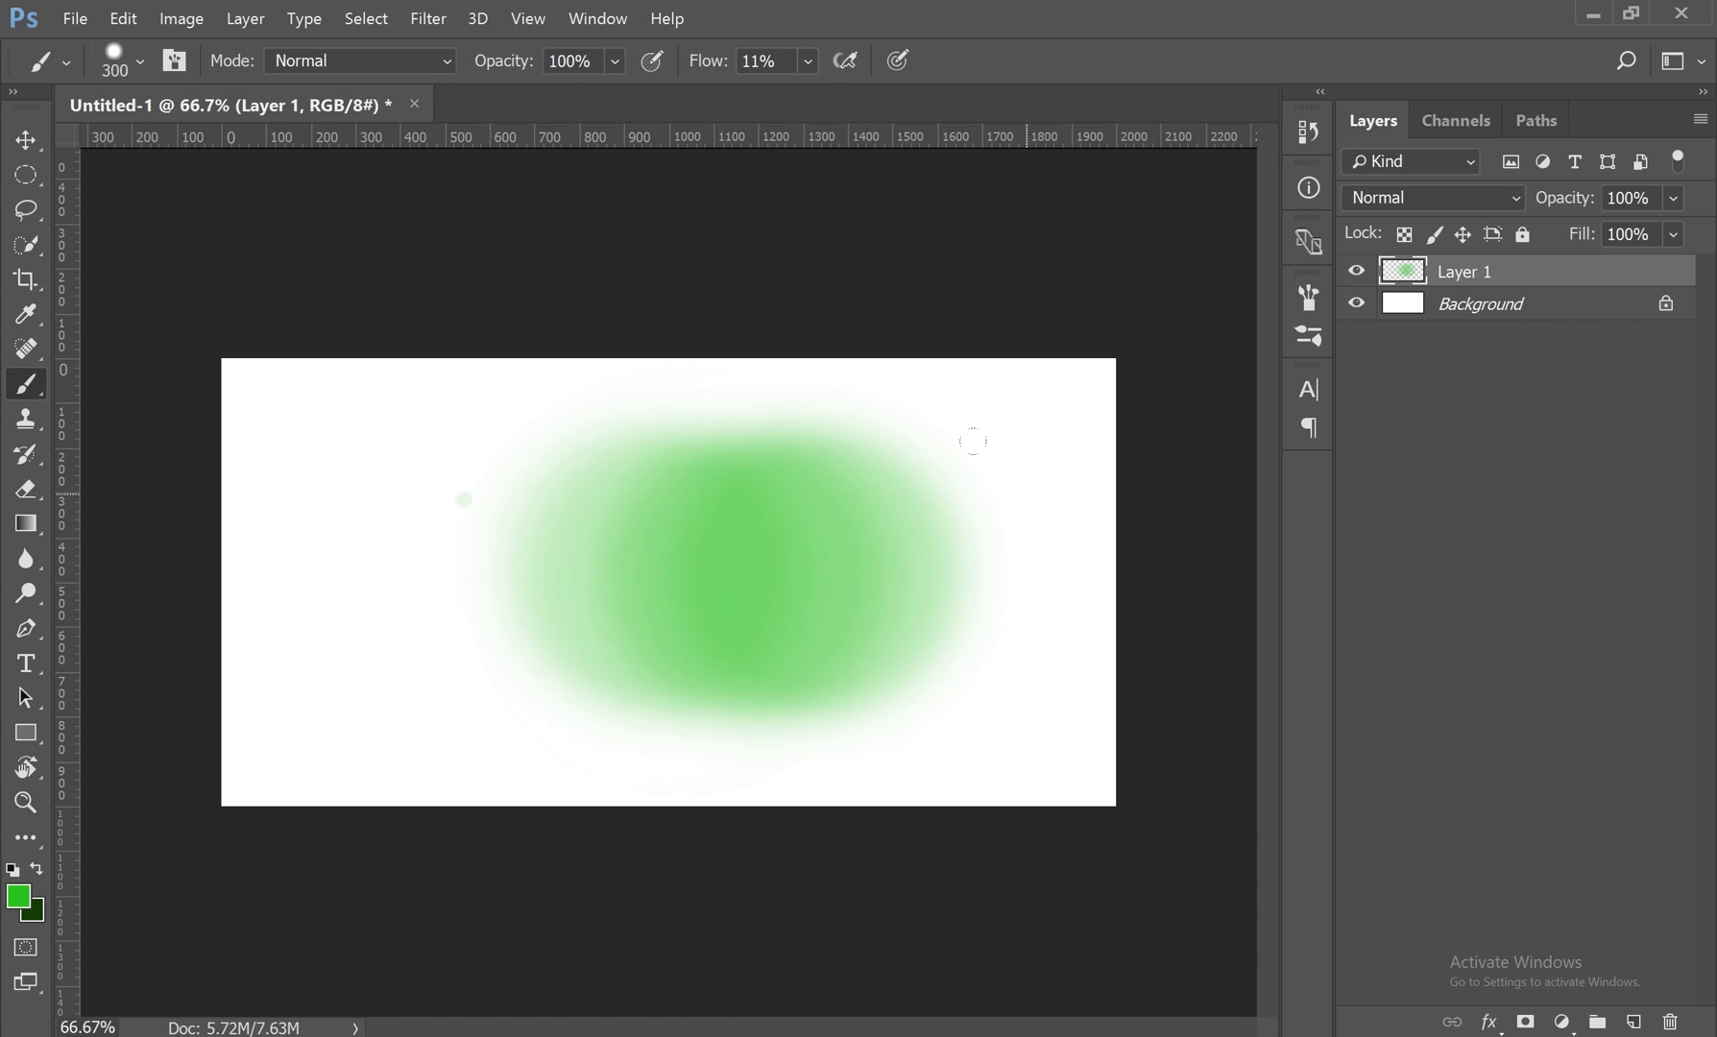
left_click_drag(956, 400, 561, 459)
Step: Reduce the brush to 175 px and paint a horizontal green stroke from the canvas's left edge into the middle
key("bracketleft")
key("bracketleft")
key("bracketleft")
key("bracketleft")
mouse_move(165, 506)
left_mouse_down()
mouse_move(634, 517)
mouse_move(260, 523)
mouse_move(685, 542)
left_mouse_up()
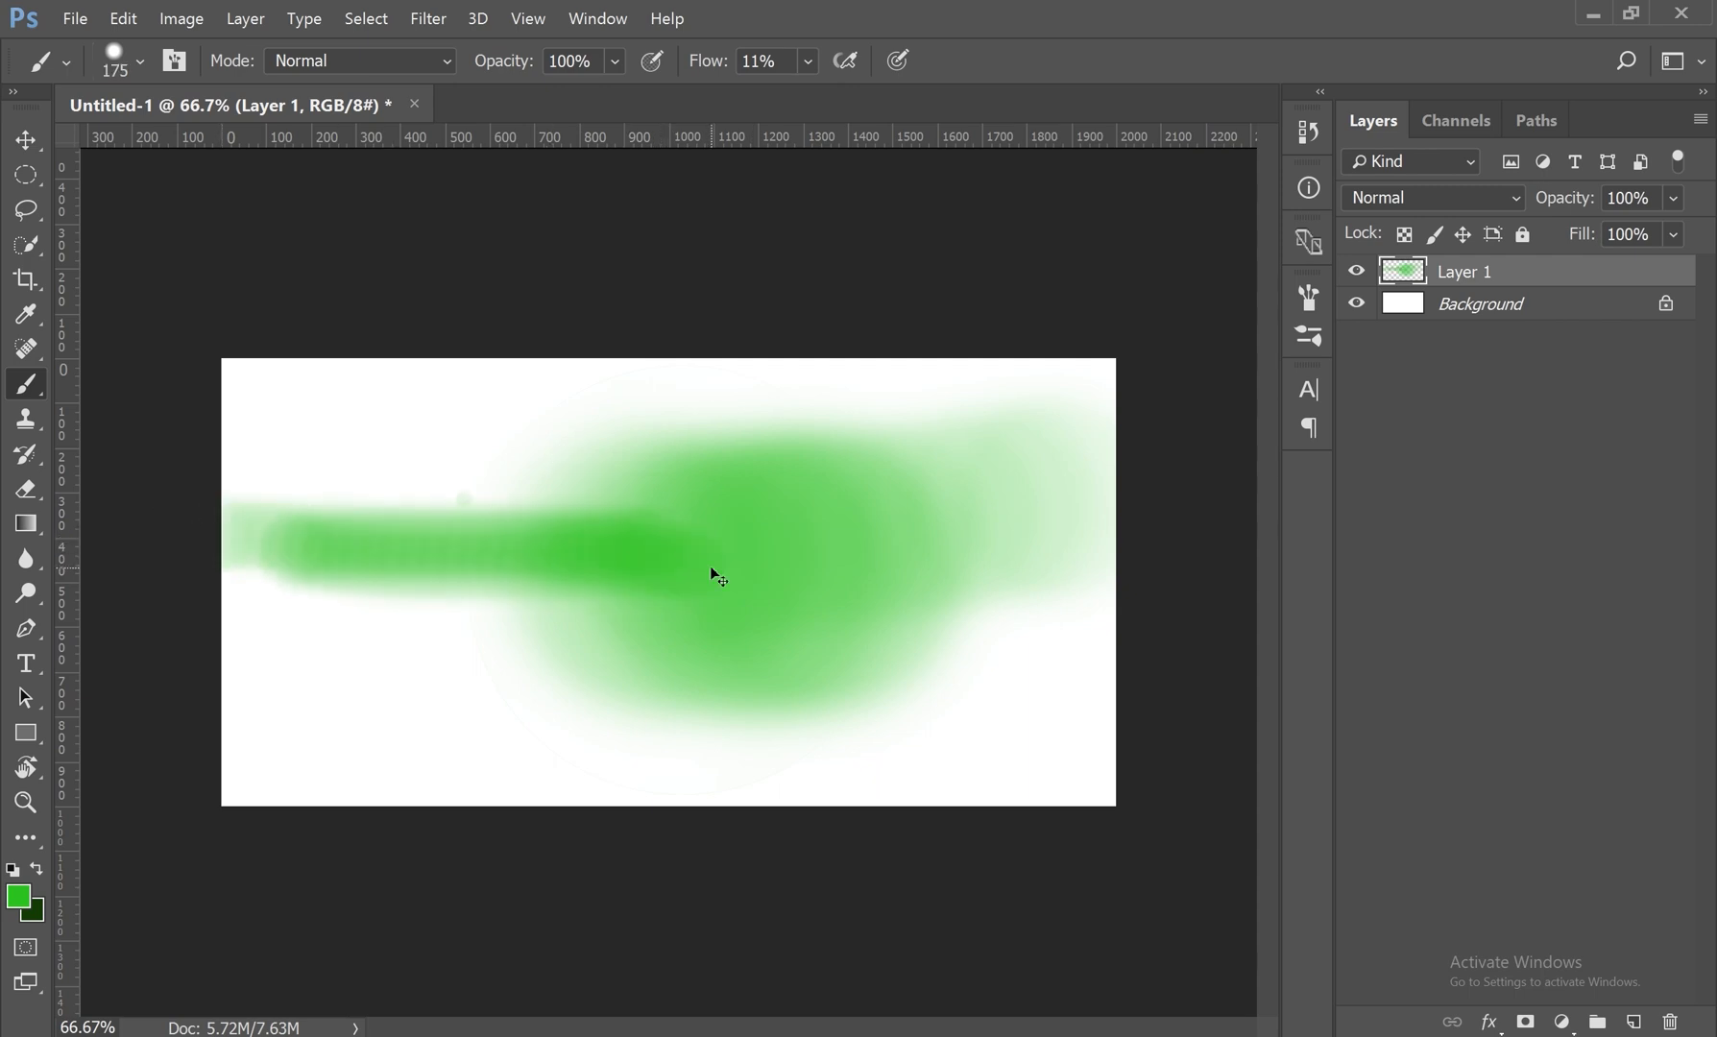
Step: Undo all the green test strokes and dabs on Layer 1
key("ctrl+alt+z")
key("ctrl+alt+z")
key("ctrl+alt+z")
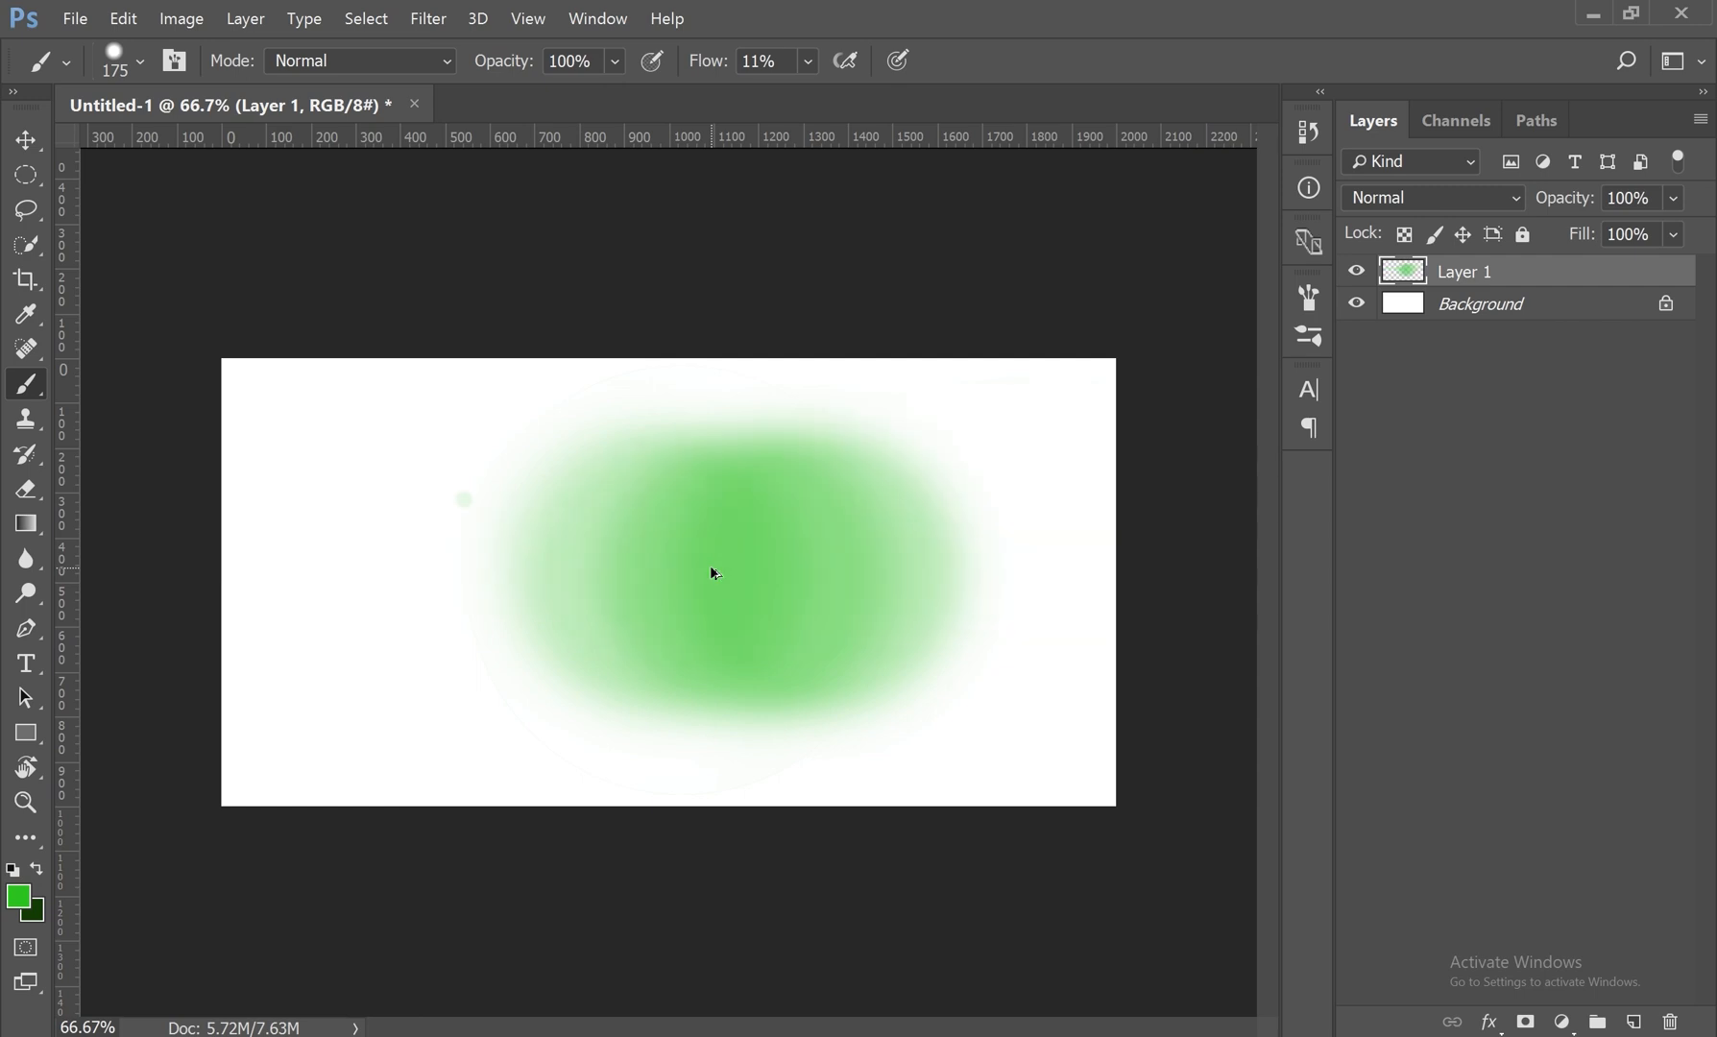
key("ctrl+alt+z")
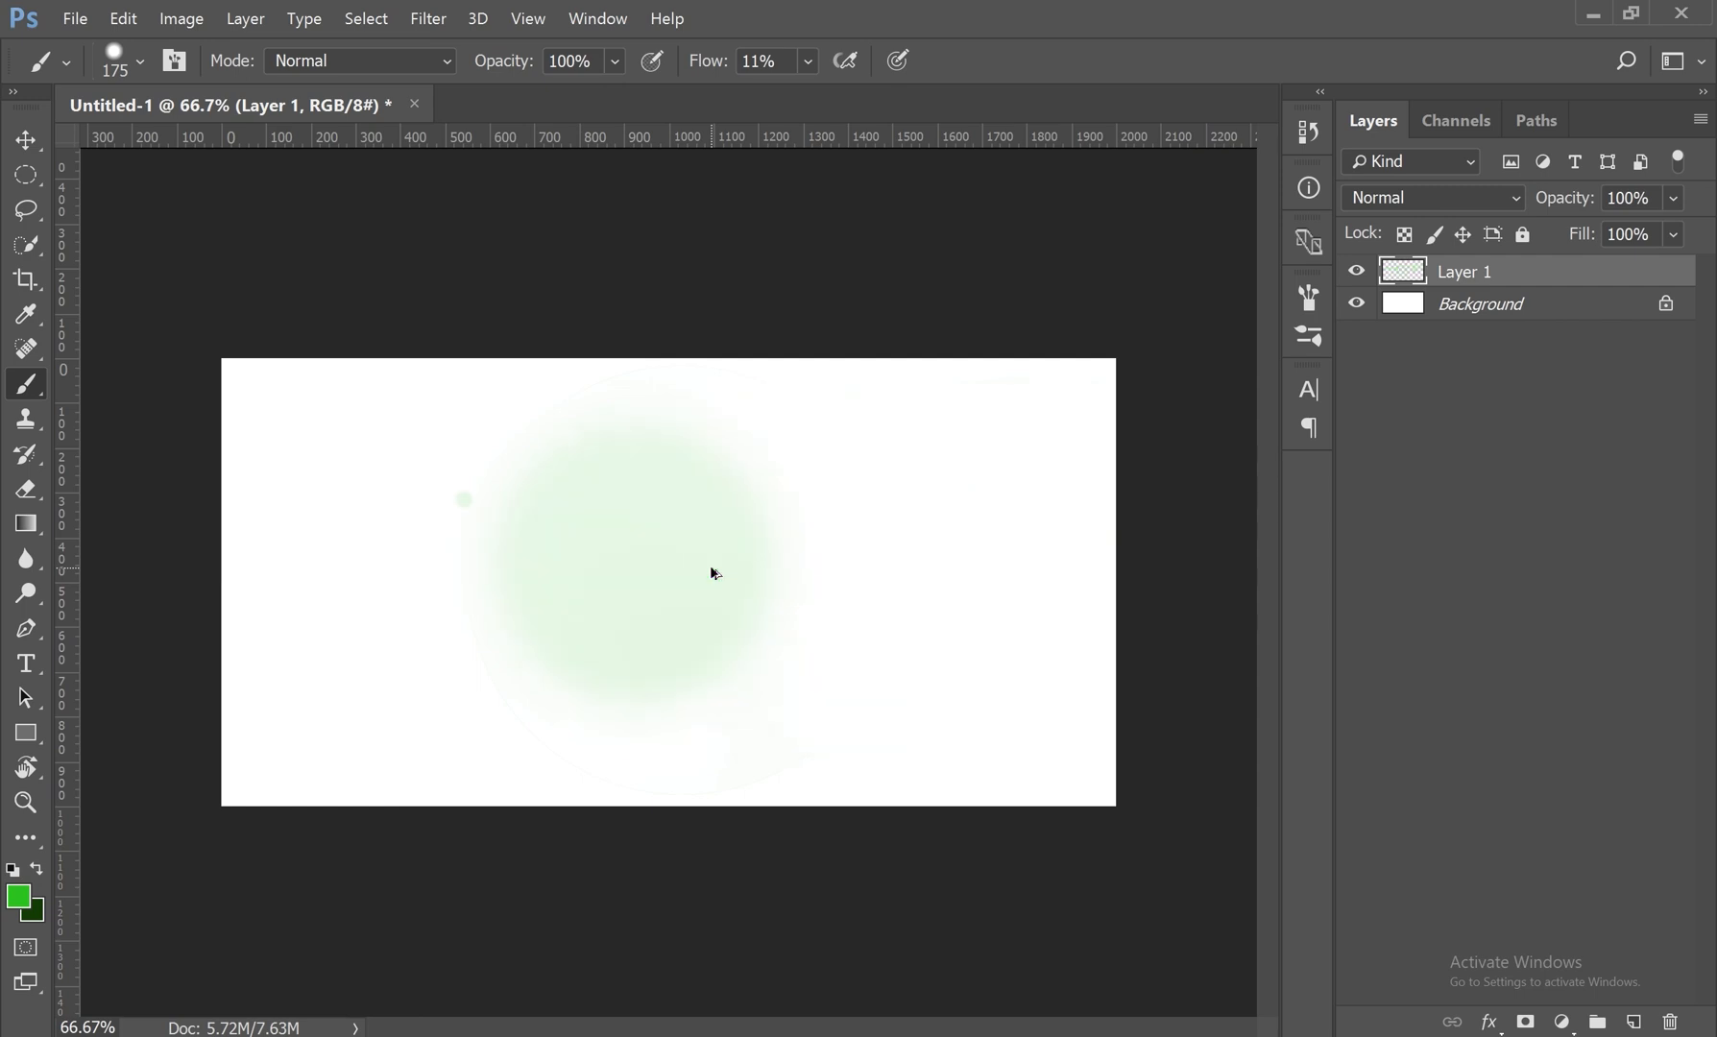
key("ctrl+alt+z")
key("ctrl+alt+z")
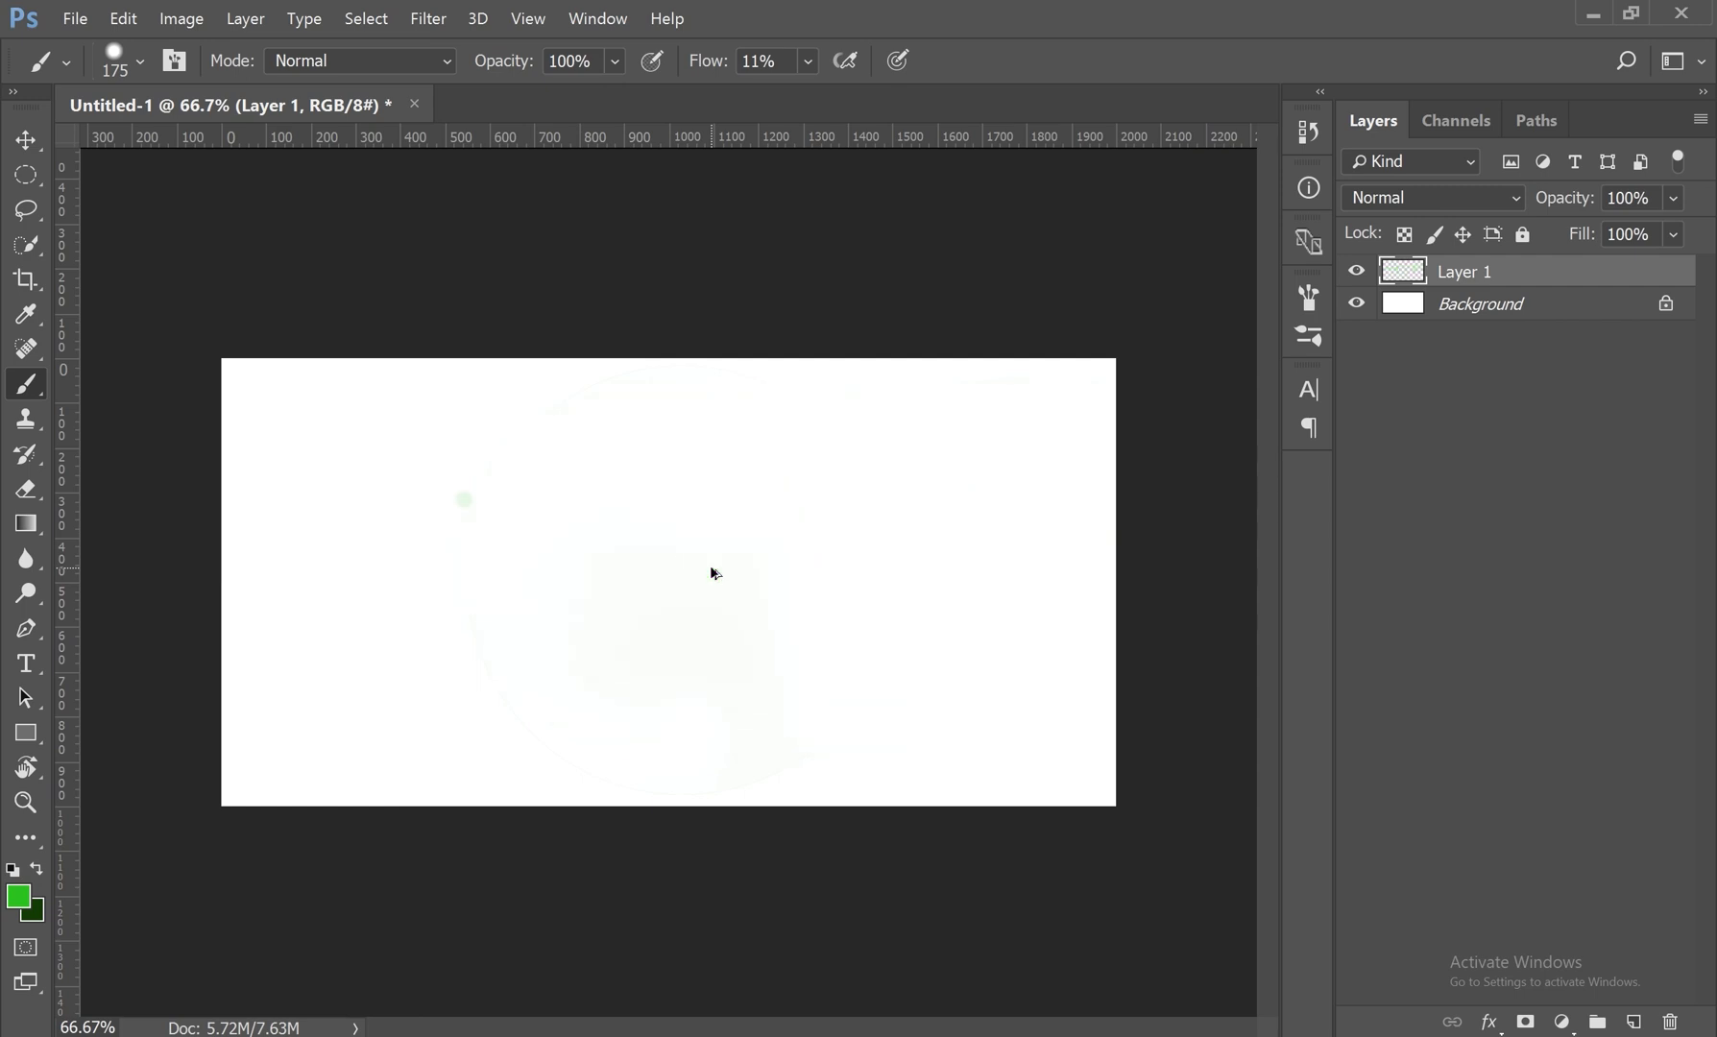
Step: Change the foreground colour to dark green #15590e
left_click(20, 896)
left_click_drag(1046, 375, 1209, 437)
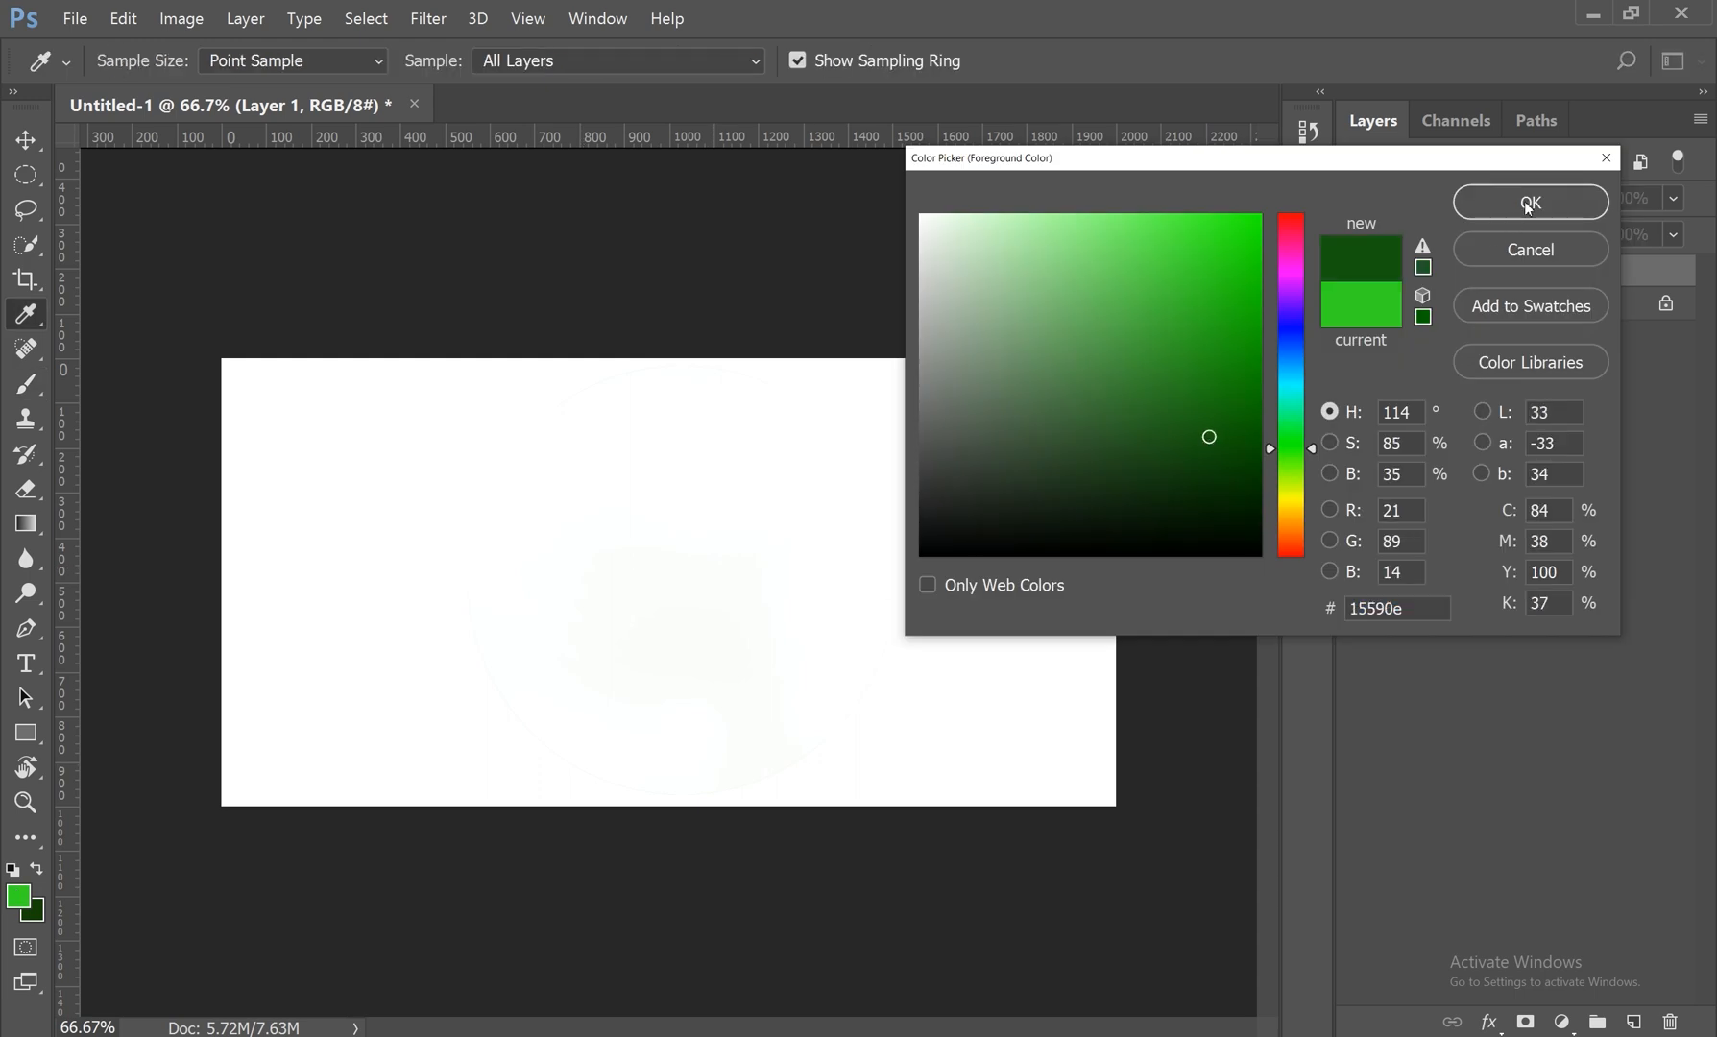
left_click(1530, 203)
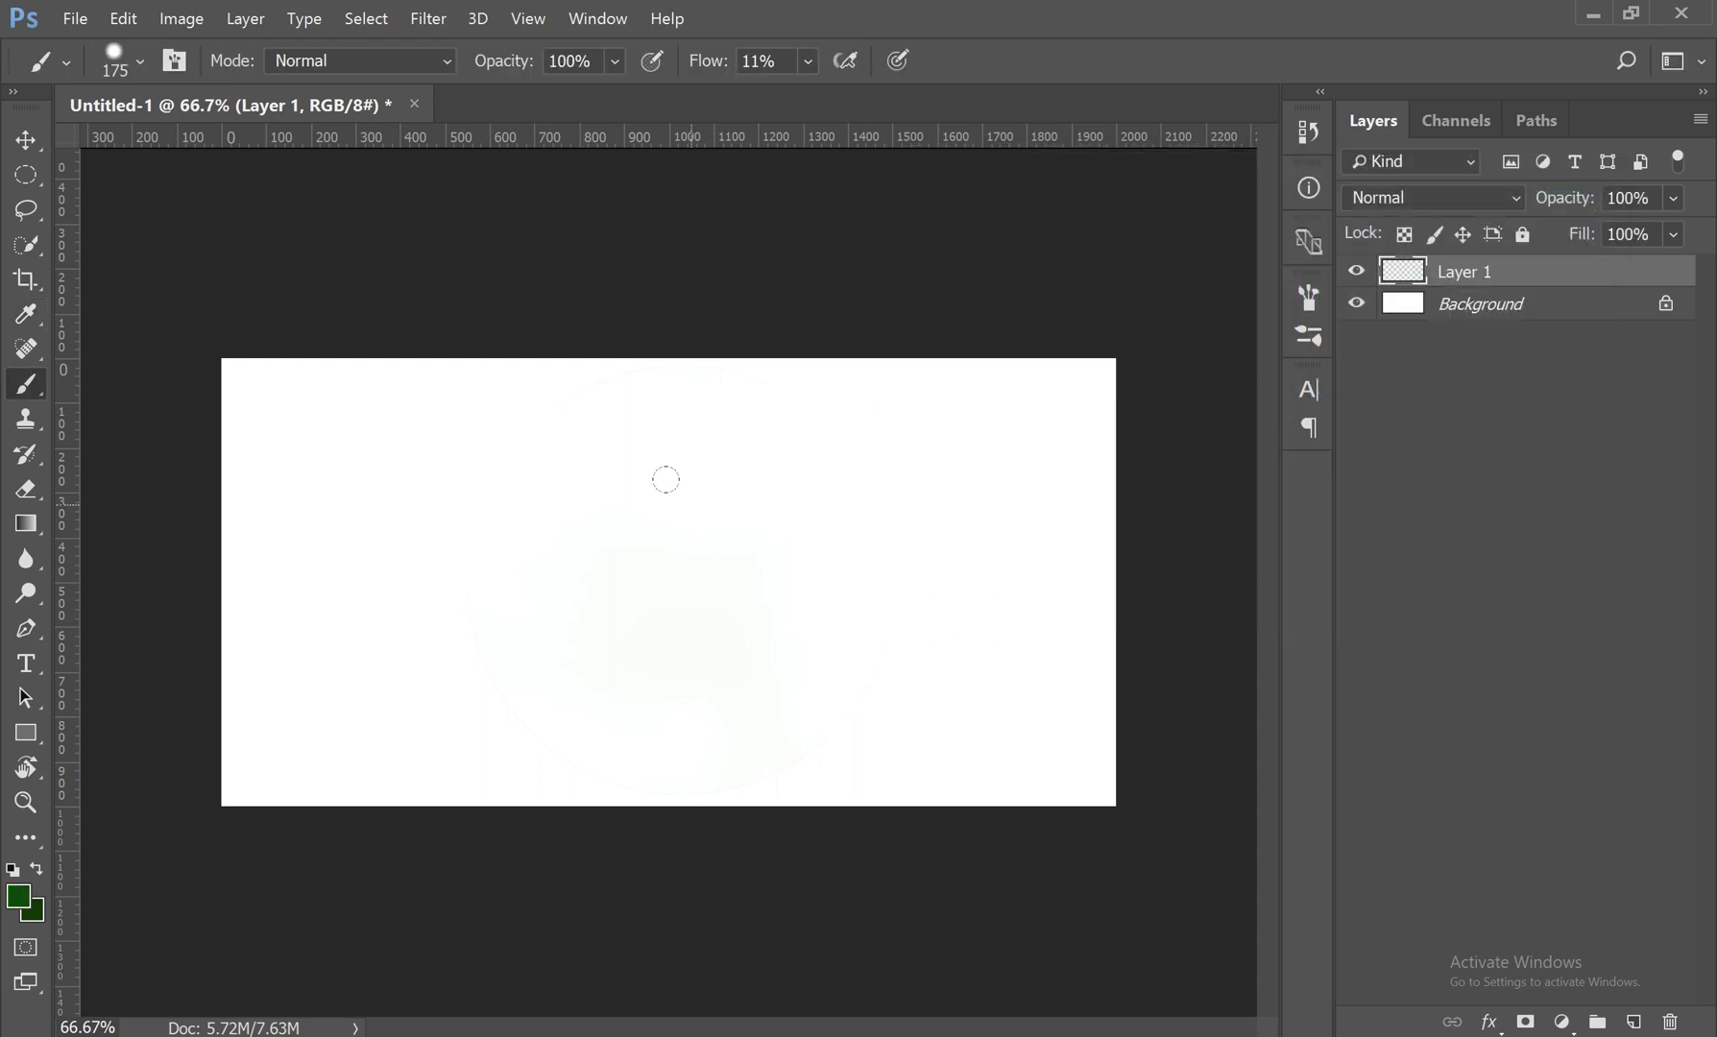
Step: Resize the brush interactively on the canvas, enlarging its diameter to about 609 px and reducing it to about 403 px
key("alt")
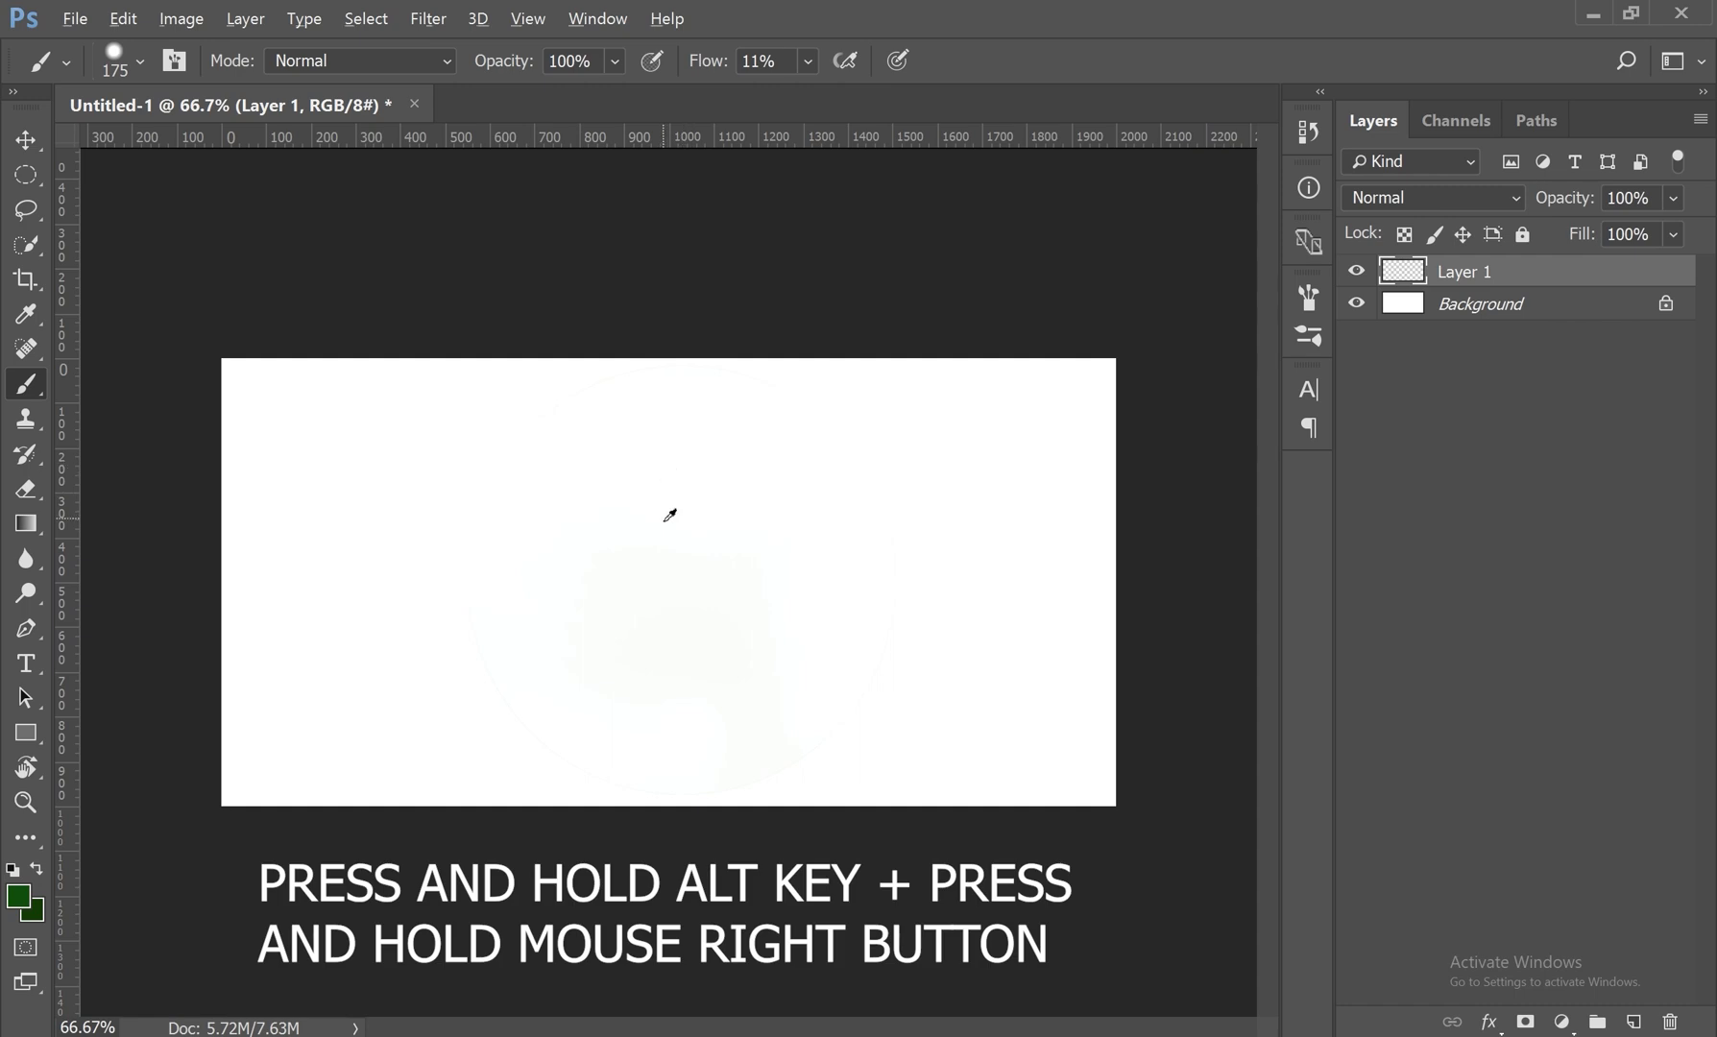
right_click(663, 519, "alt")
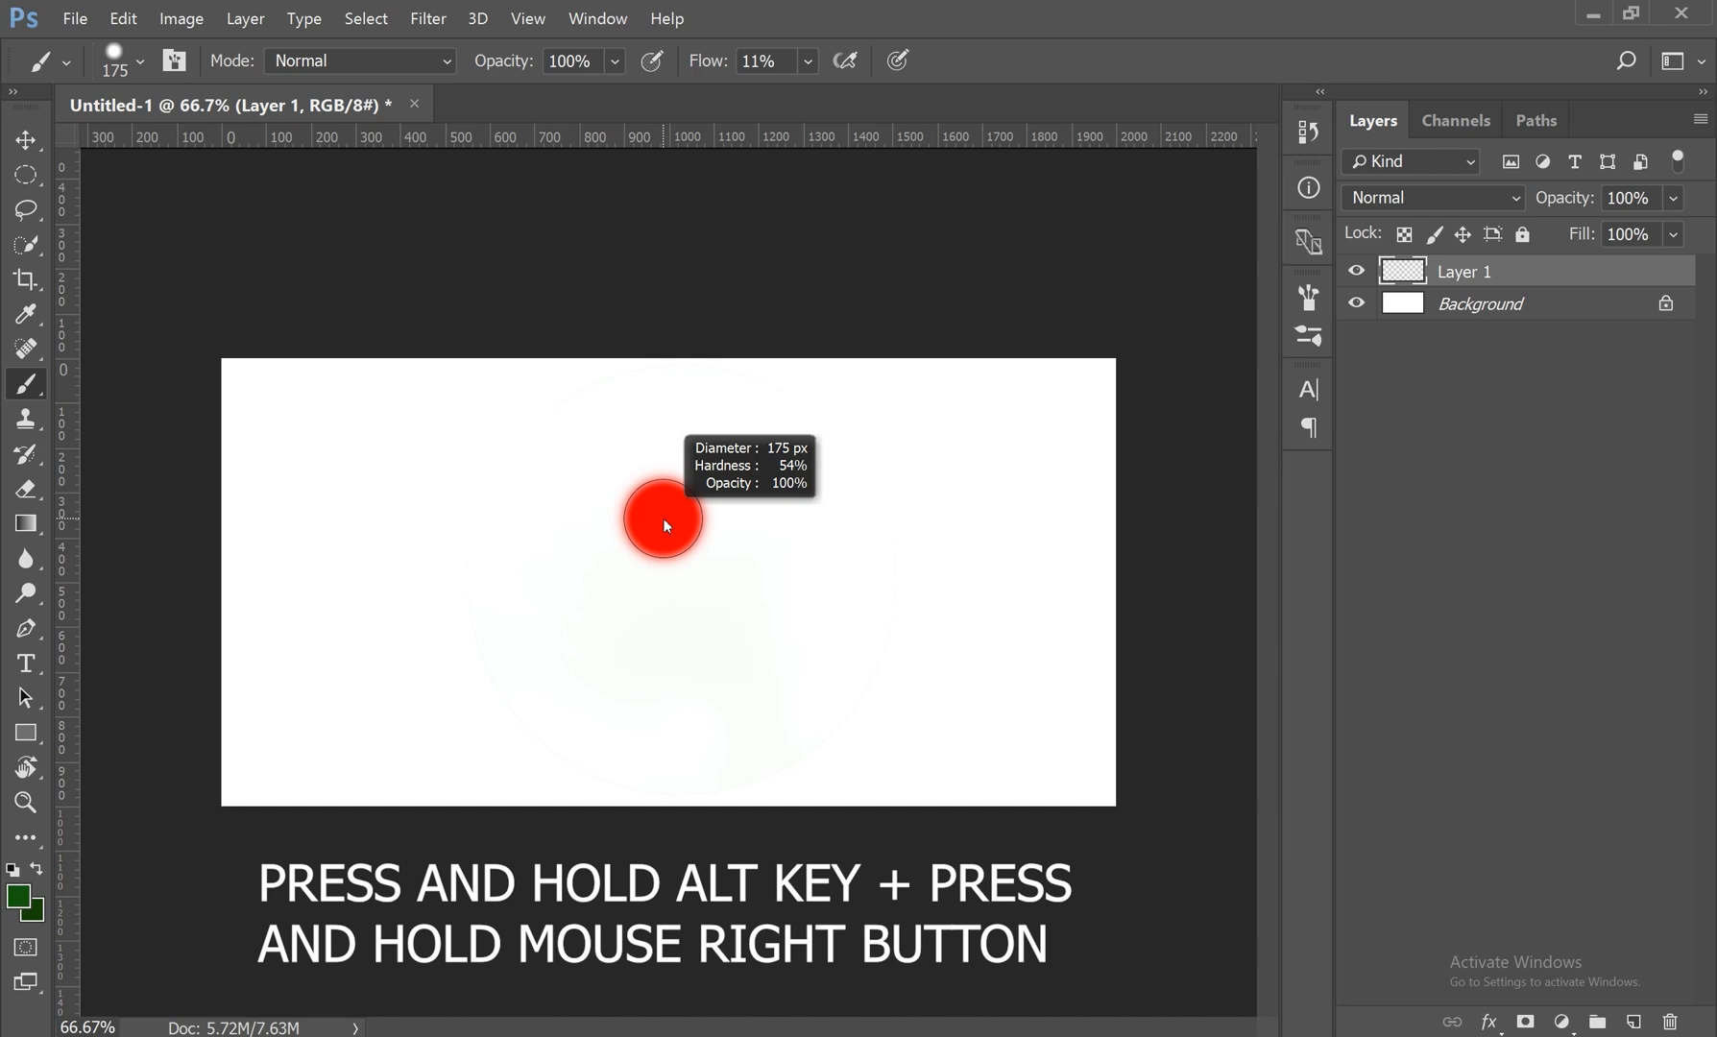
mouse_move(666, 520)
left_mouse_down()
mouse_move(991, 485)
mouse_move(655, 535)
mouse_move(860, 547)
left_mouse_up()
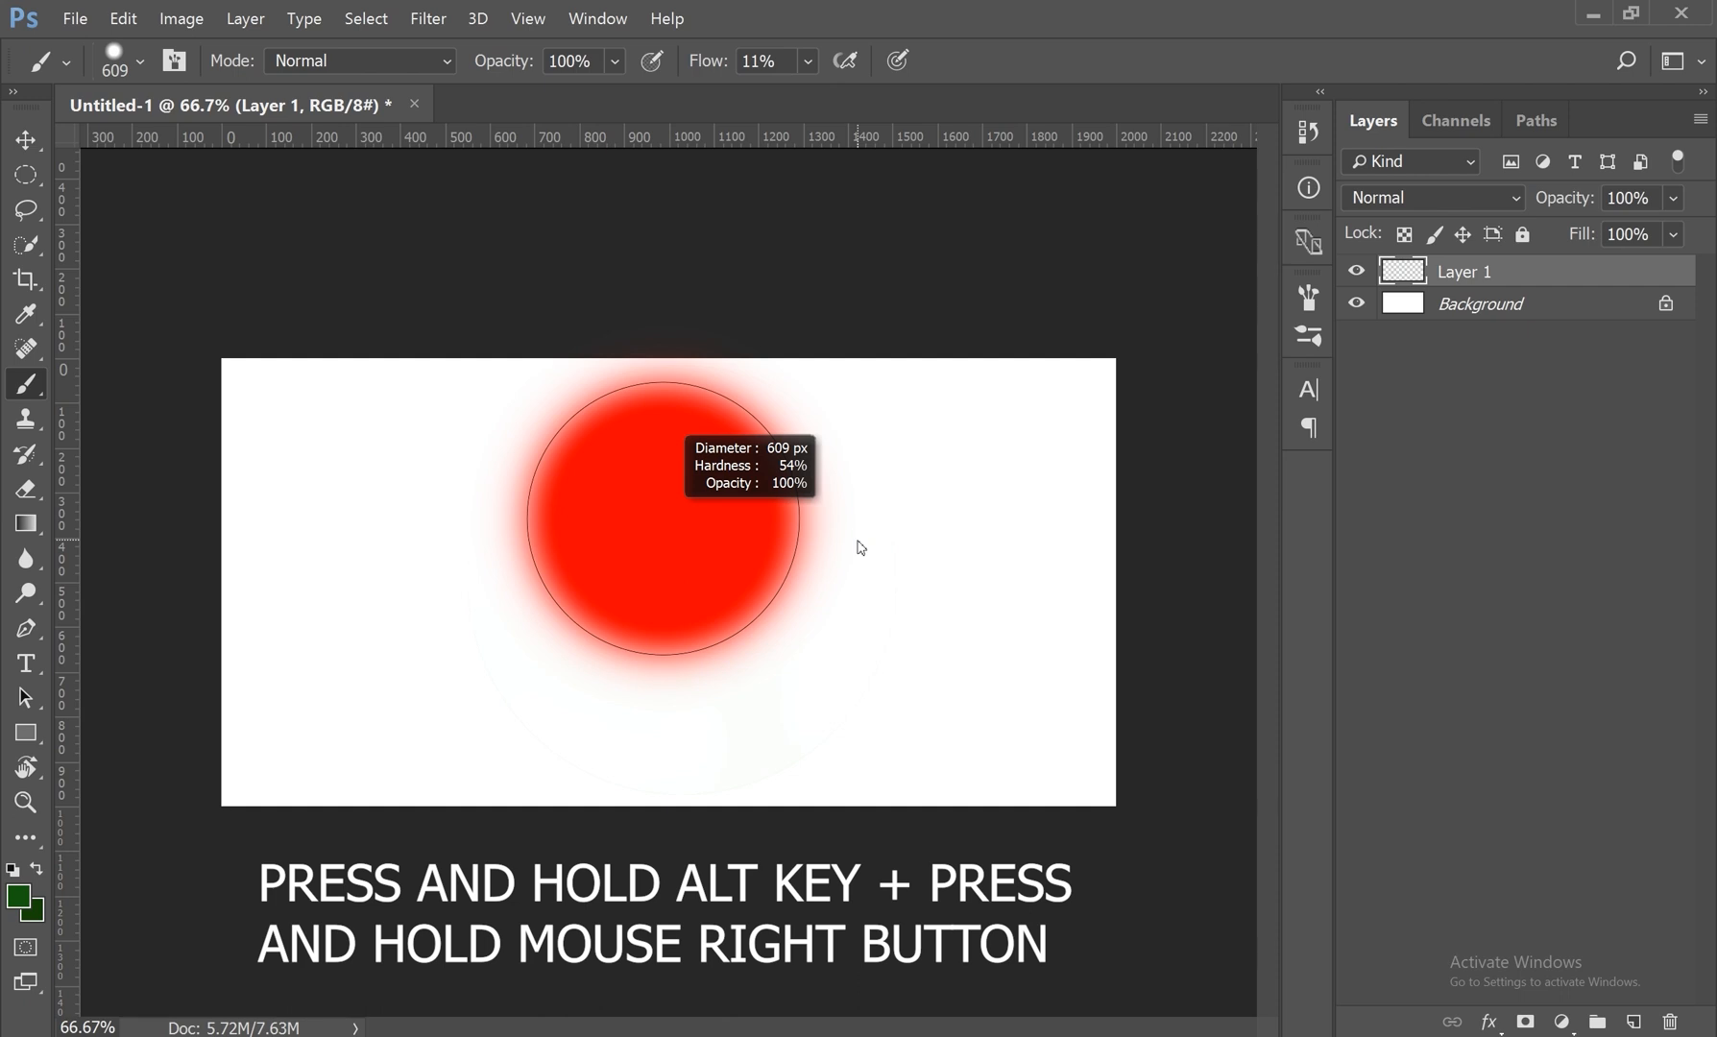
mouse_move(861, 547)
left_mouse_down()
mouse_move(982, 521)
mouse_move(747, 564)
mouse_move(937, 562)
mouse_move(629, 595)
mouse_move(894, 585)
mouse_move(768, 607)
left_mouse_up()
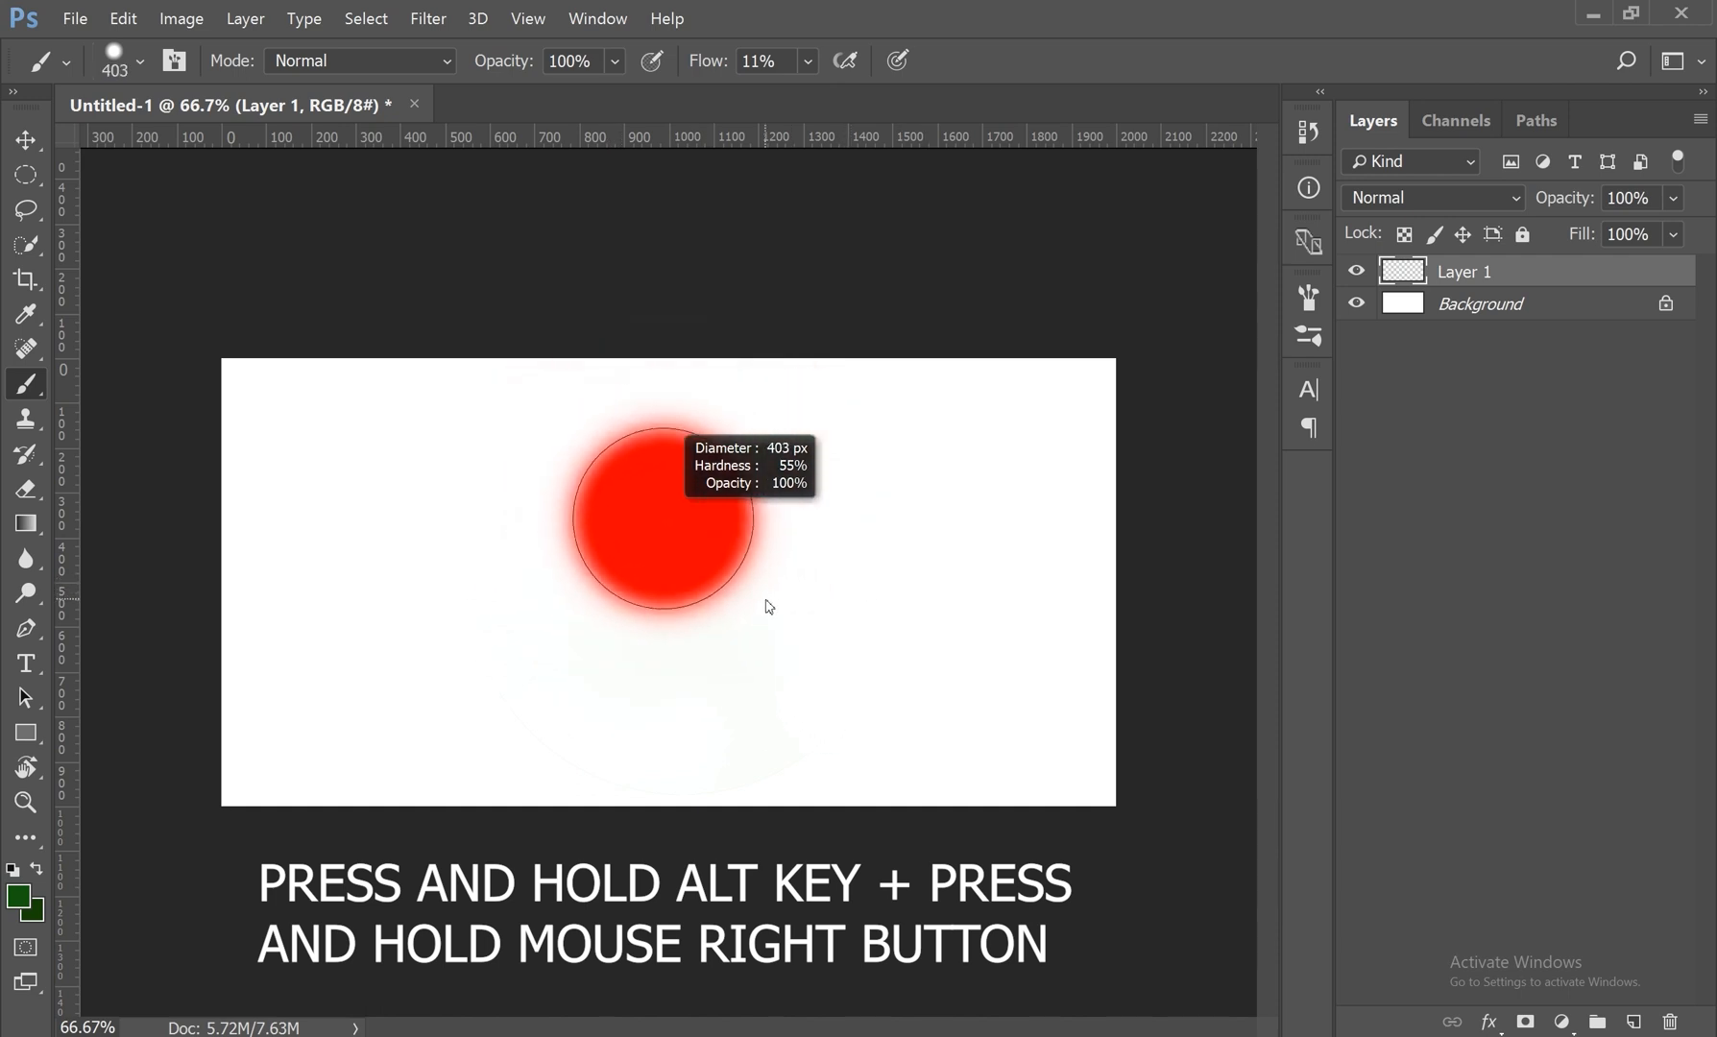
left_click_drag(769, 607, 768, 606)
Step: Adjust the brush hardness interactively on the canvas down to about 9%, then up to 100% with a diameter of about 302 px
left_click_drag(769, 606, 786, 320)
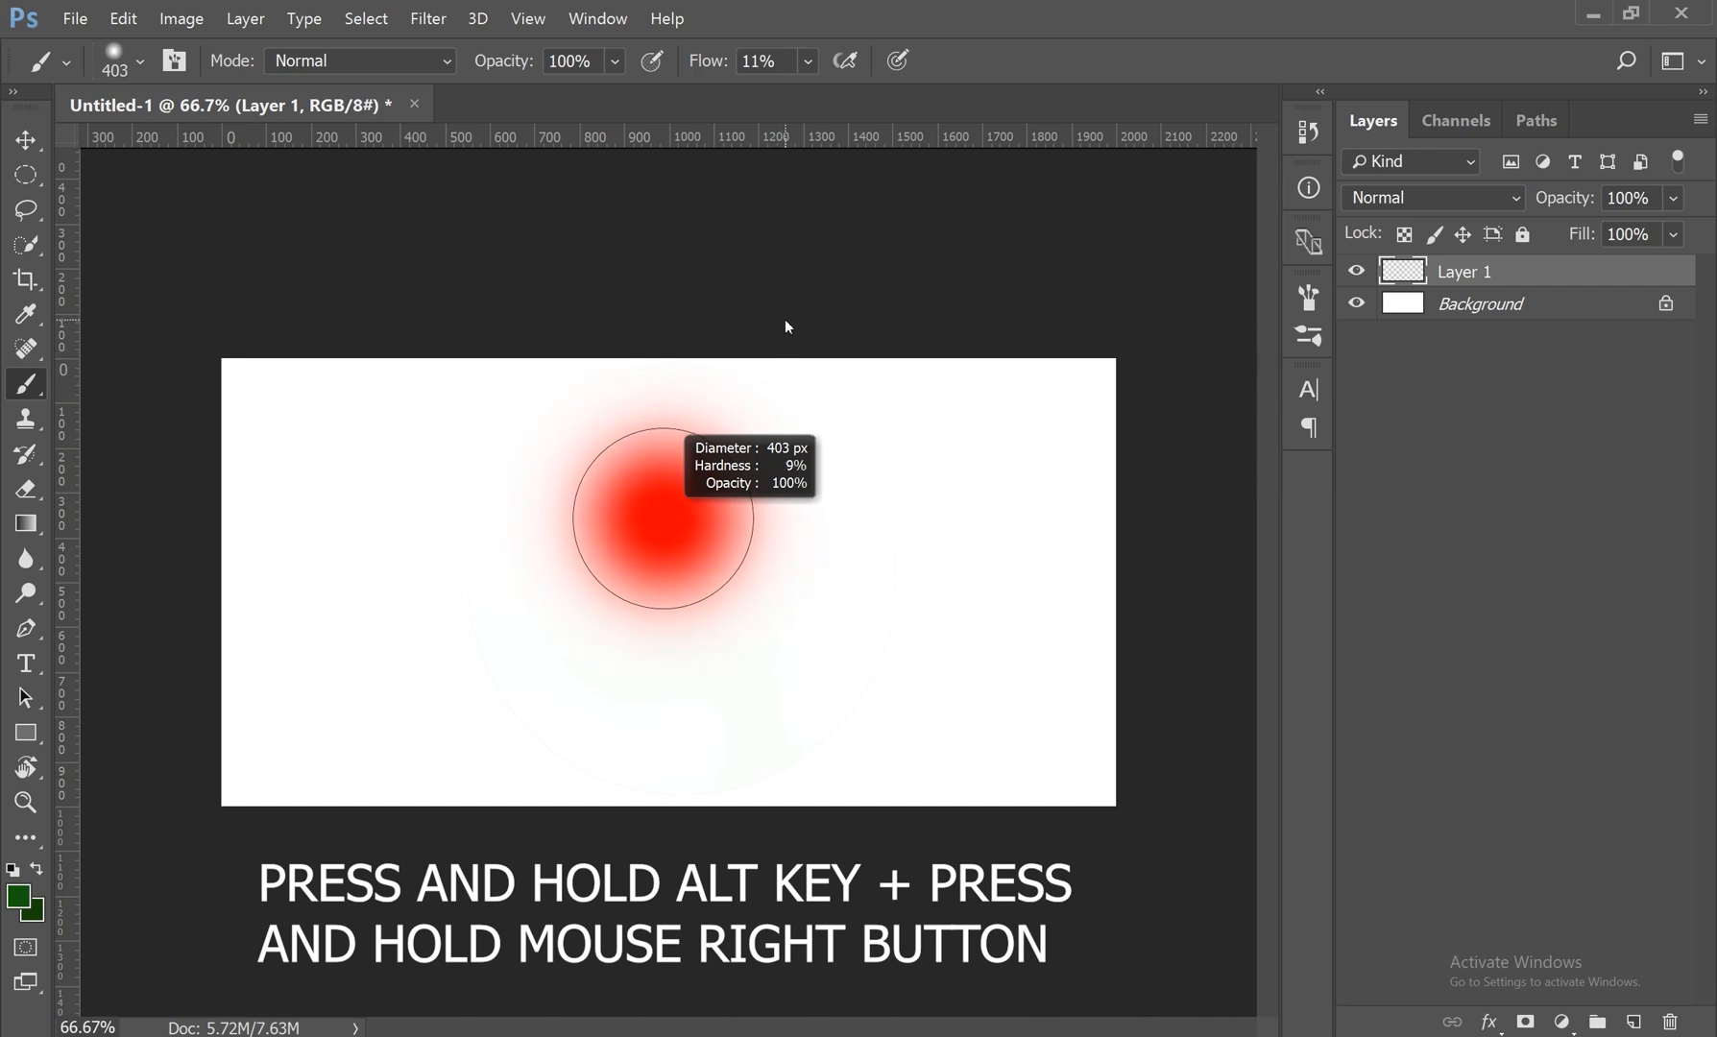
mouse_move(785, 322)
left_mouse_down()
mouse_move(749, 572)
mouse_move(746, 763)
mouse_move(824, 700)
mouse_move(985, 690)
mouse_move(728, 693)
mouse_move(735, 421)
mouse_move(723, 823)
left_mouse_up()
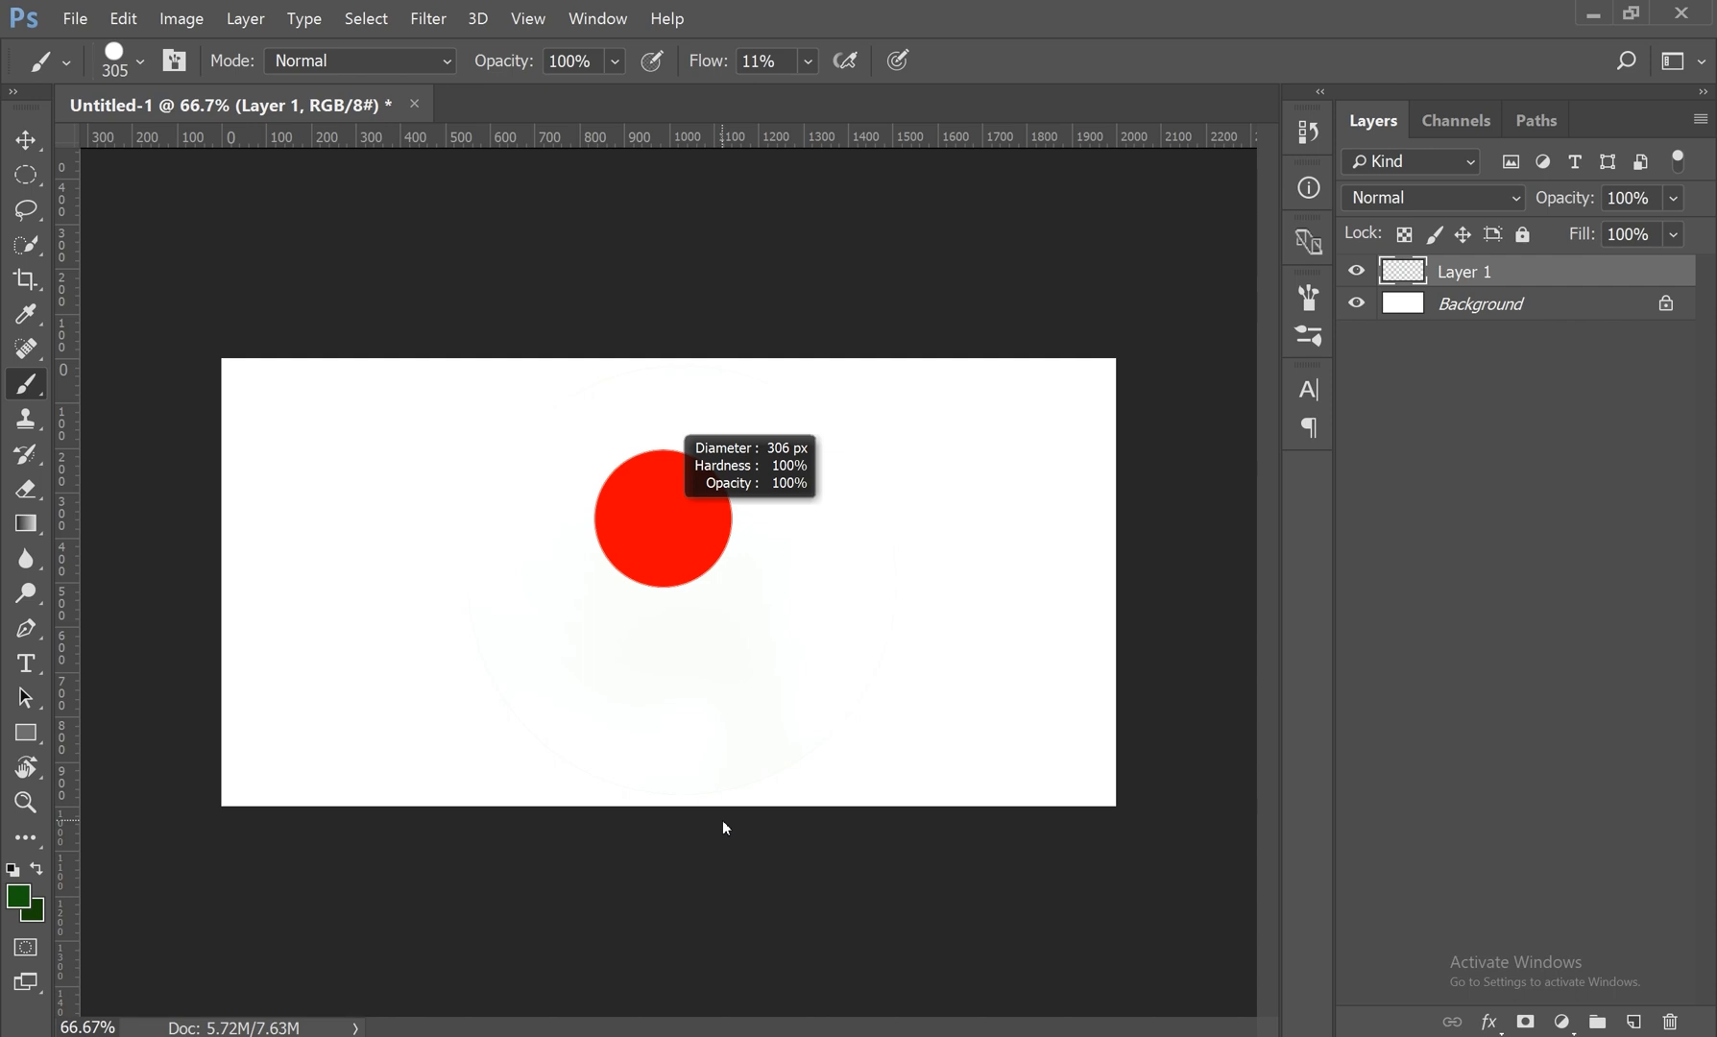
mouse_move(723, 822)
left_mouse_down()
mouse_move(713, 788)
mouse_move(707, 849)
left_mouse_up()
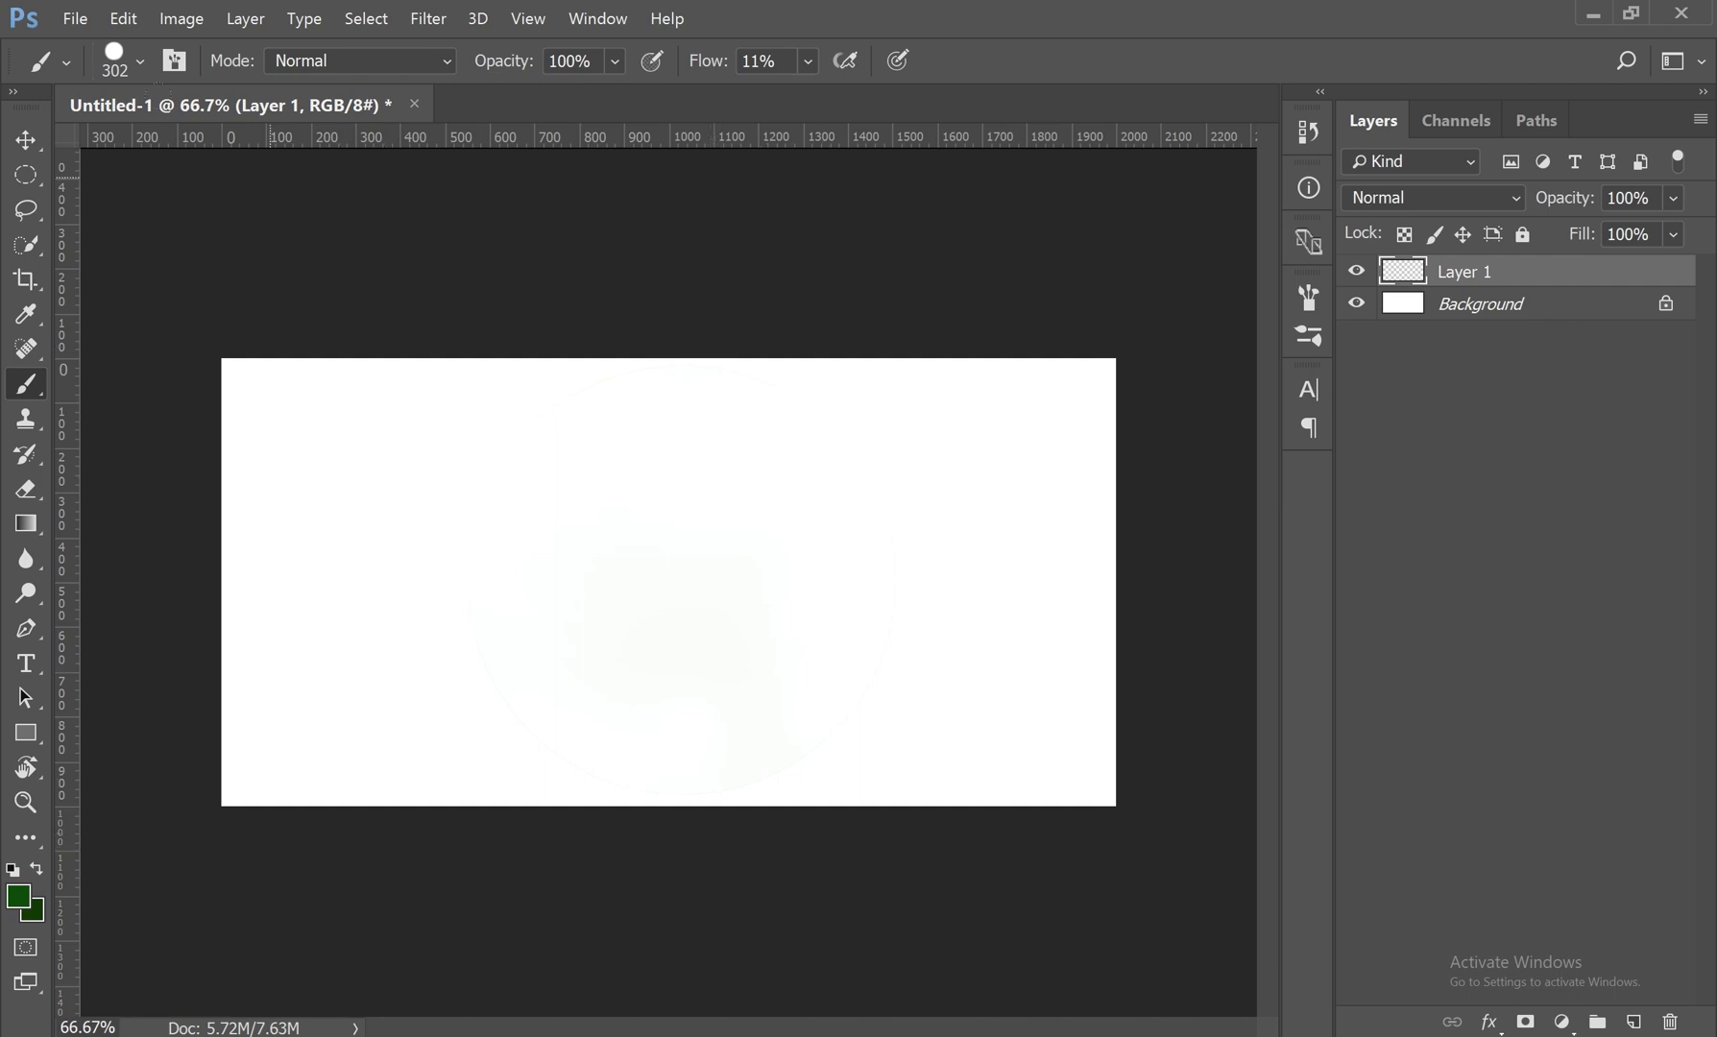
Step: Set a soft 77 px brush tip and paint a dark green zigzag test stroke across the middle of the canvas
left_click(144, 60)
mouse_move(294, 142)
left_mouse_down()
mouse_move(187, 146)
mouse_move(307, 149)
mouse_move(217, 150)
left_mouse_up()
mouse_move(325, 213)
left_mouse_down()
mouse_move(216, 216)
mouse_move(323, 213)
left_mouse_up()
left_click(220, 416)
mouse_move(707, 468)
left_mouse_down()
mouse_move(473, 572)
mouse_move(460, 626)
mouse_move(1080, 633)
mouse_move(711, 677)
left_mouse_up()
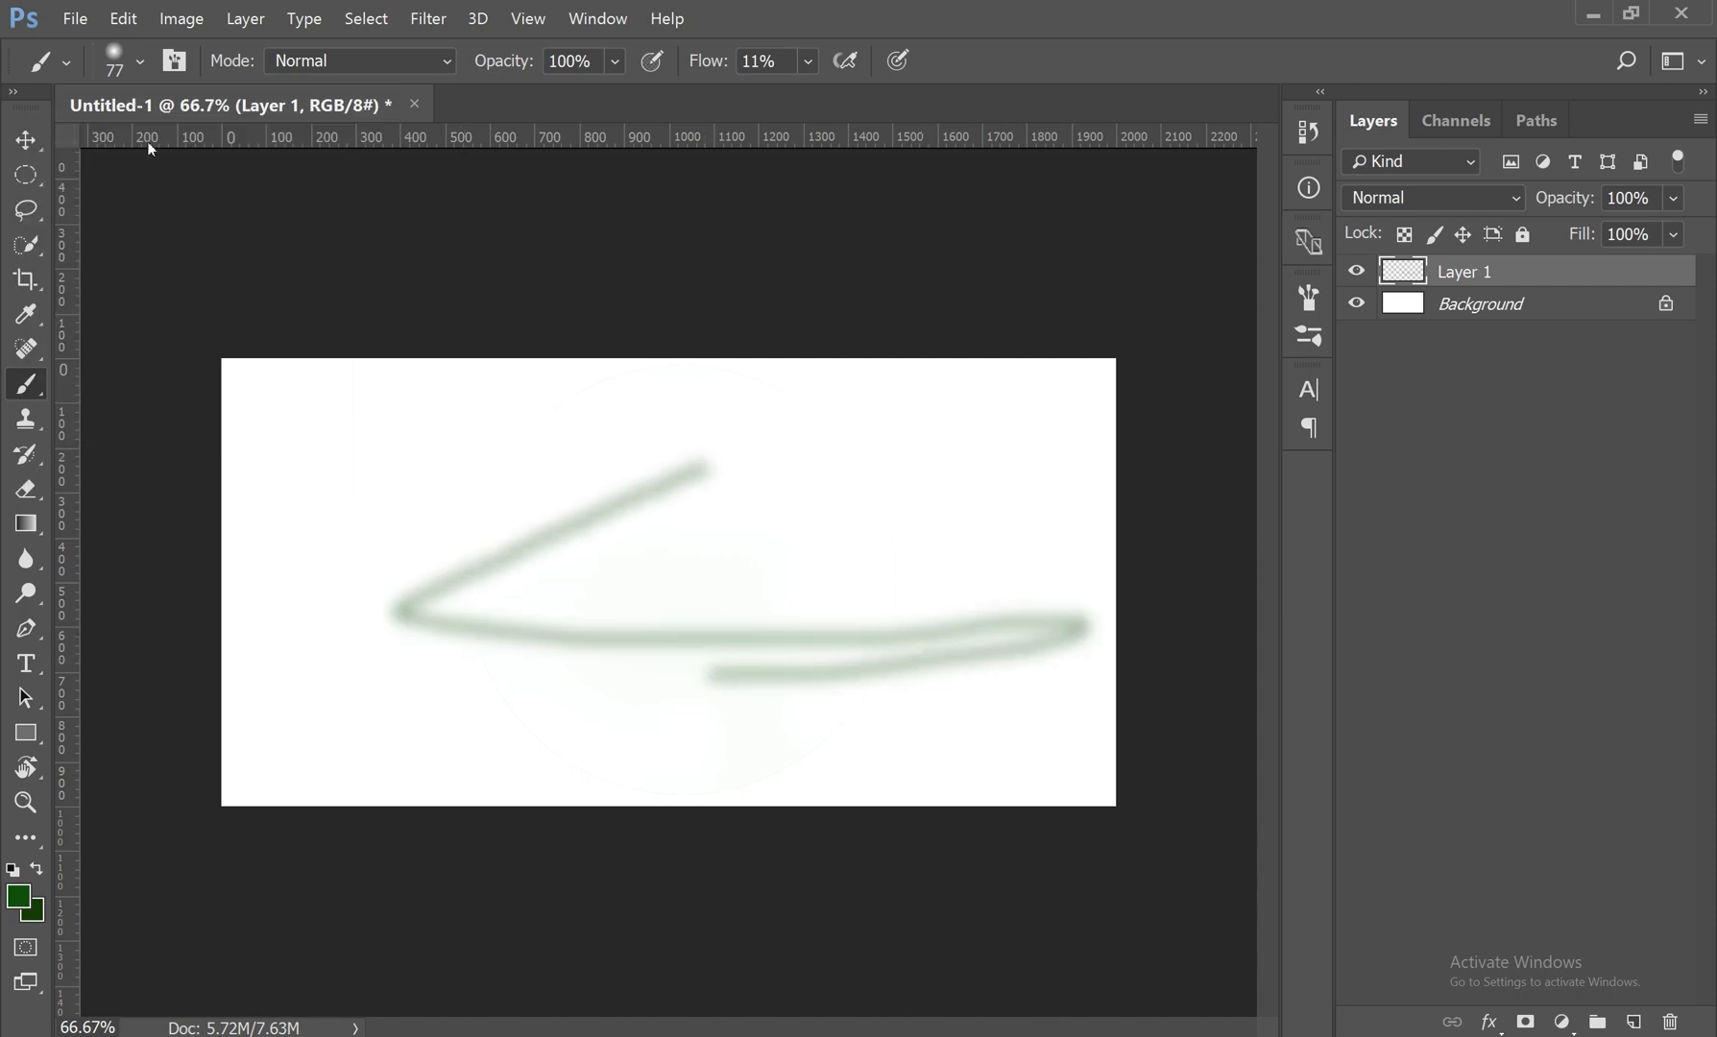